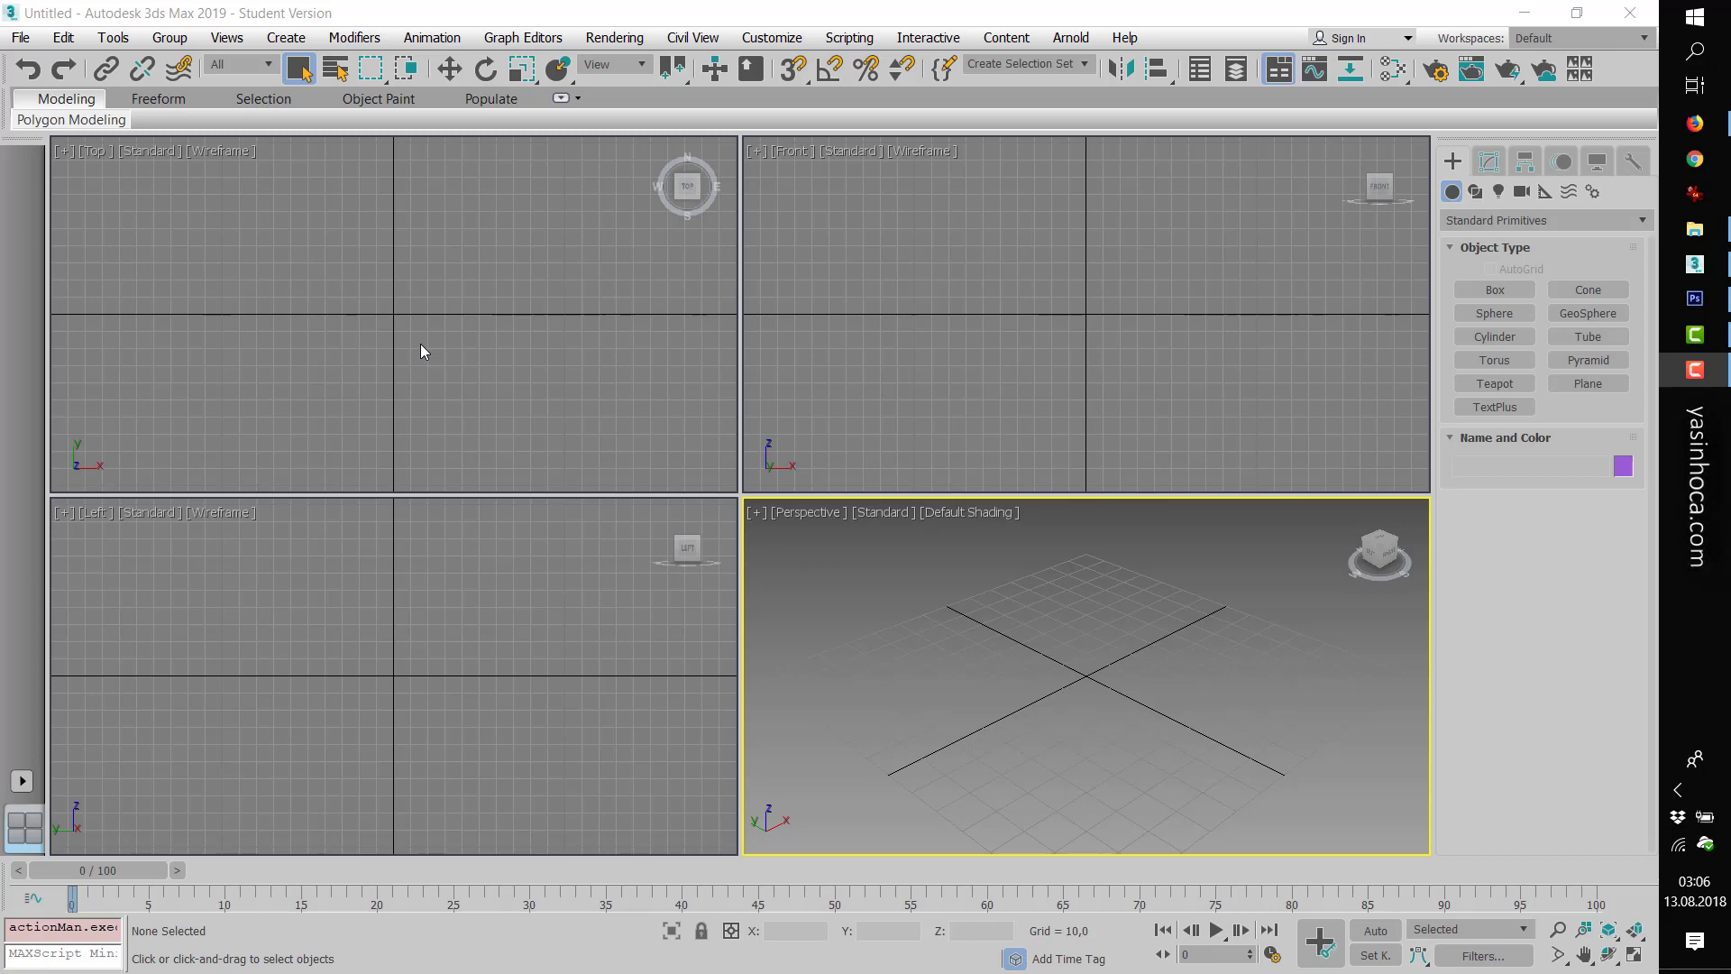
- Maximize and frame the Top view, then ready the Splines Line tool
click(462, 343)
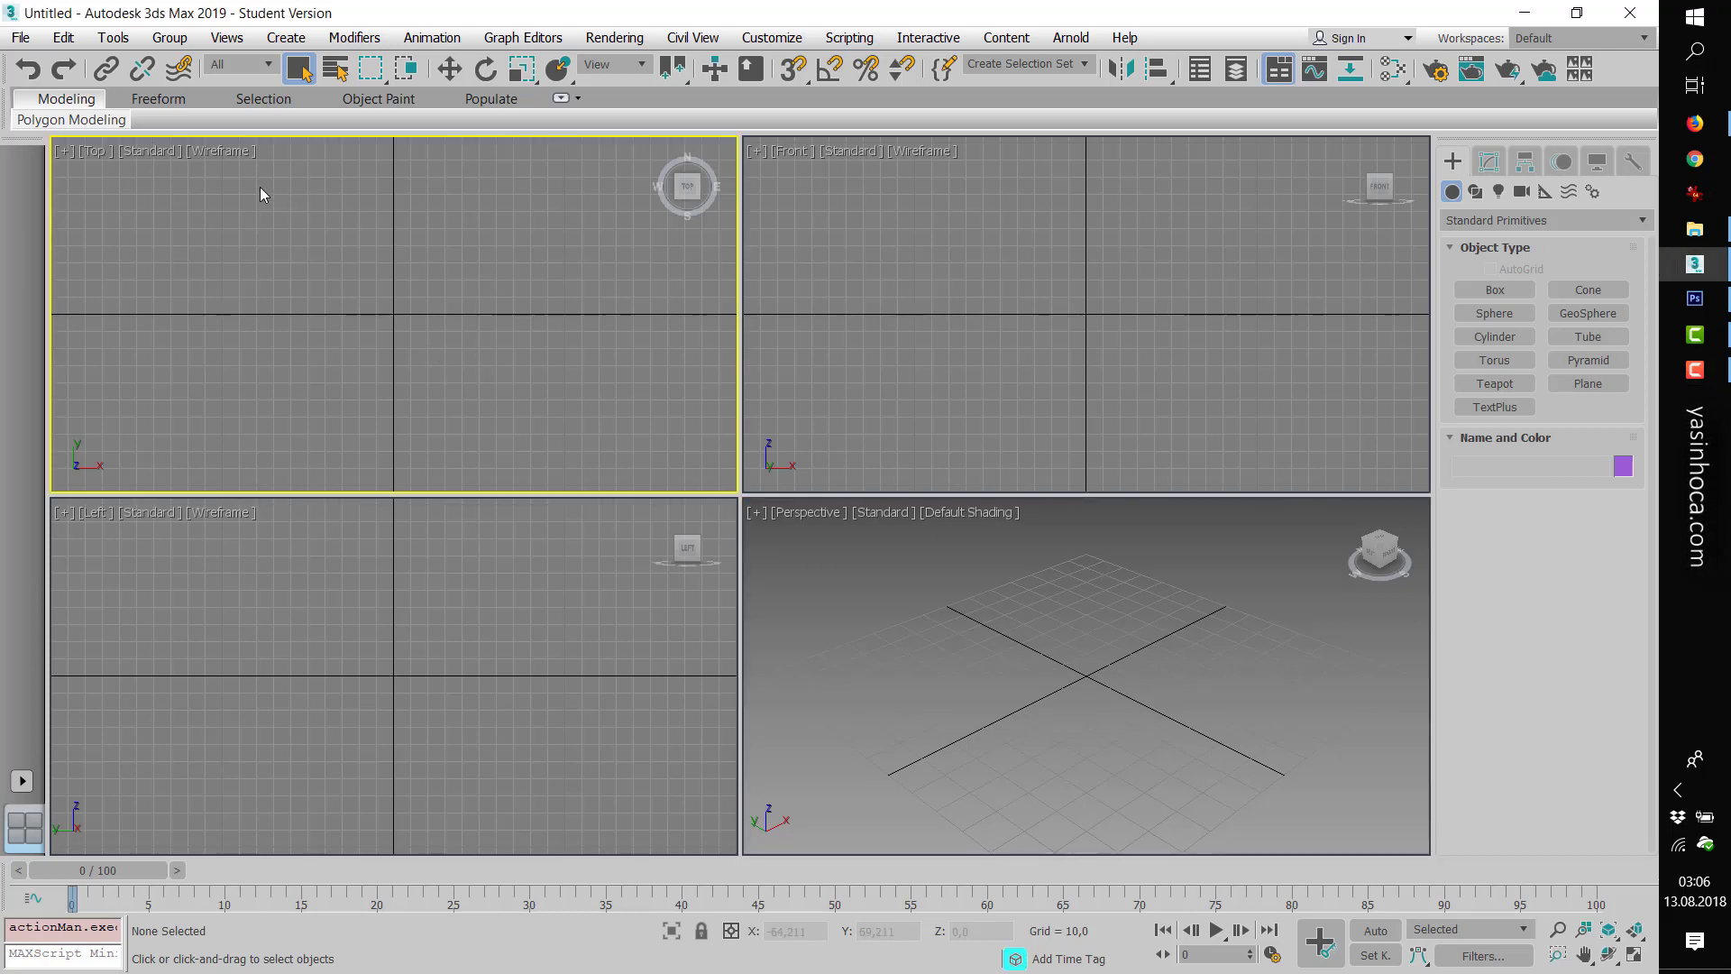
click(1635, 954)
scroll(772, 602, up, 3)
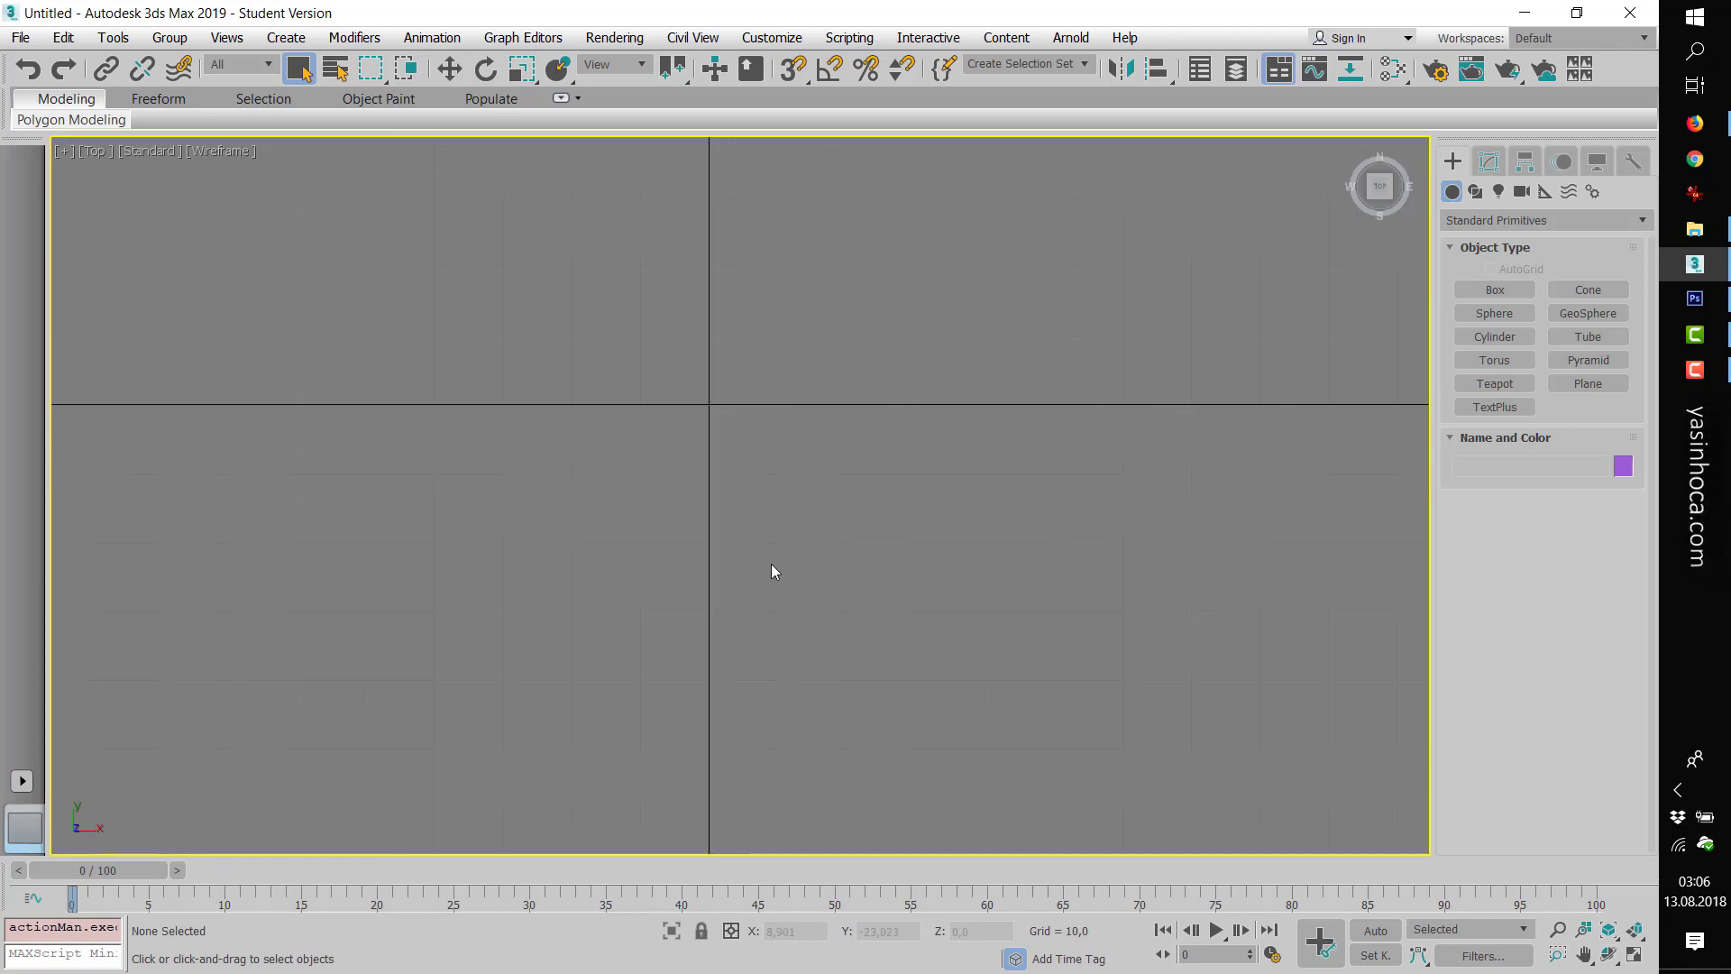
click(1584, 954)
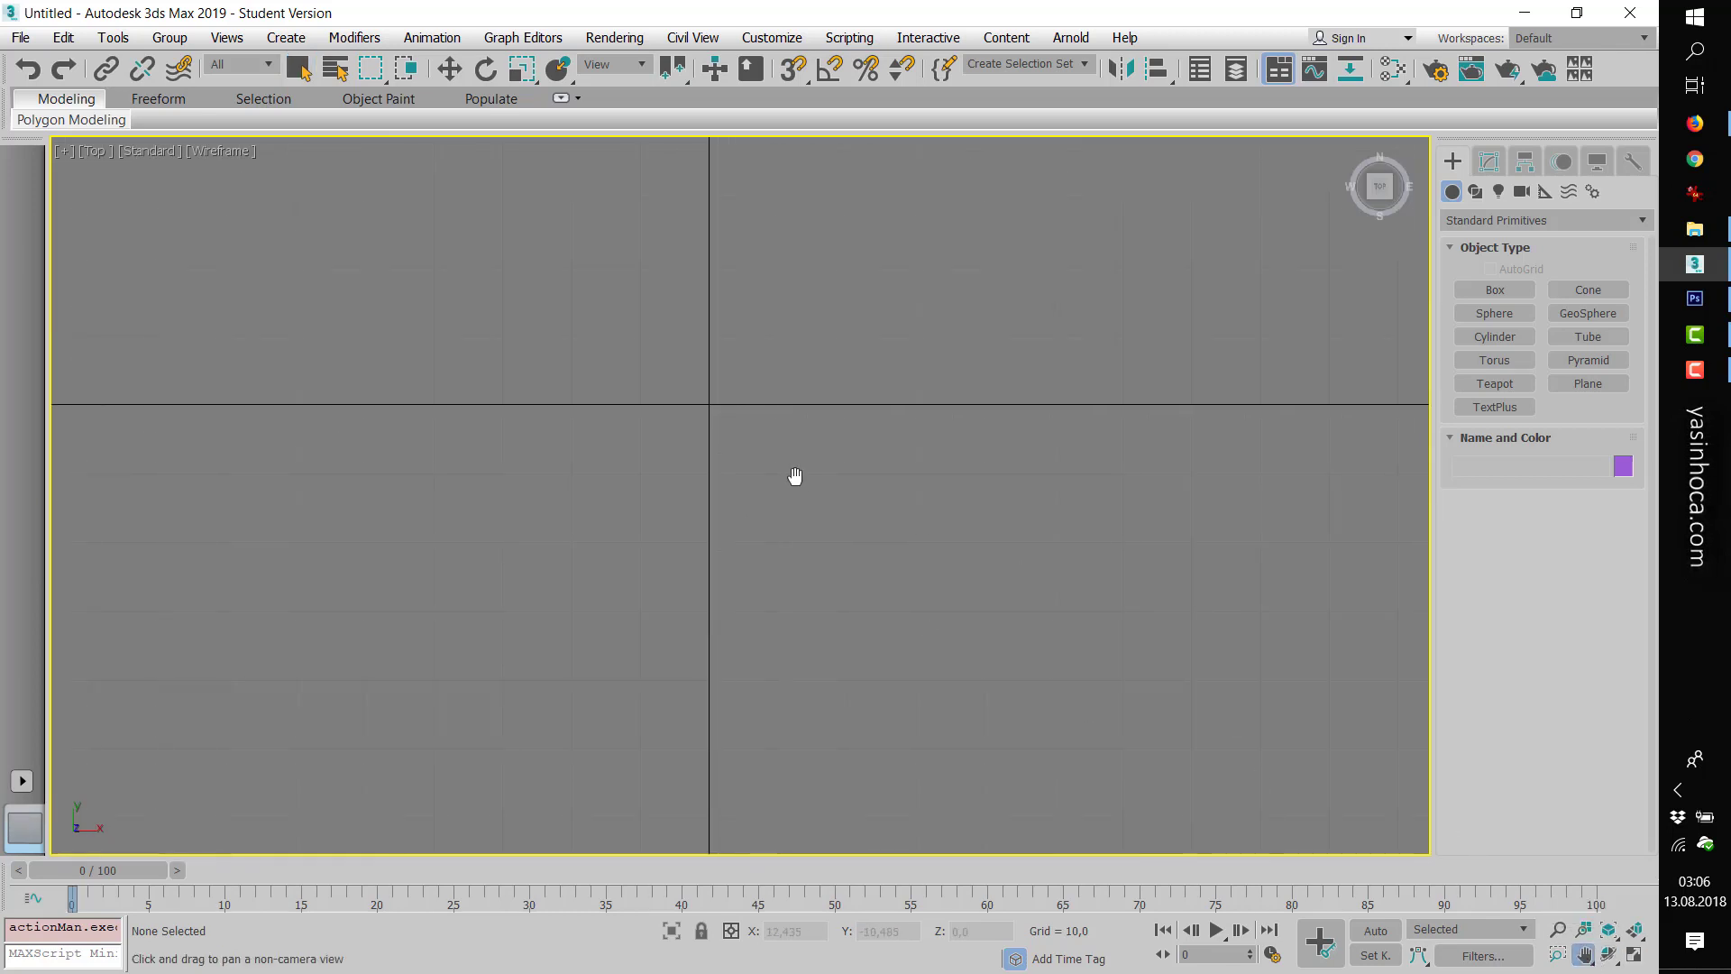
mouse_move(794, 476)
mouse_down()
mouse_move(823, 617)
mouse_move(816, 718)
mouse_up()
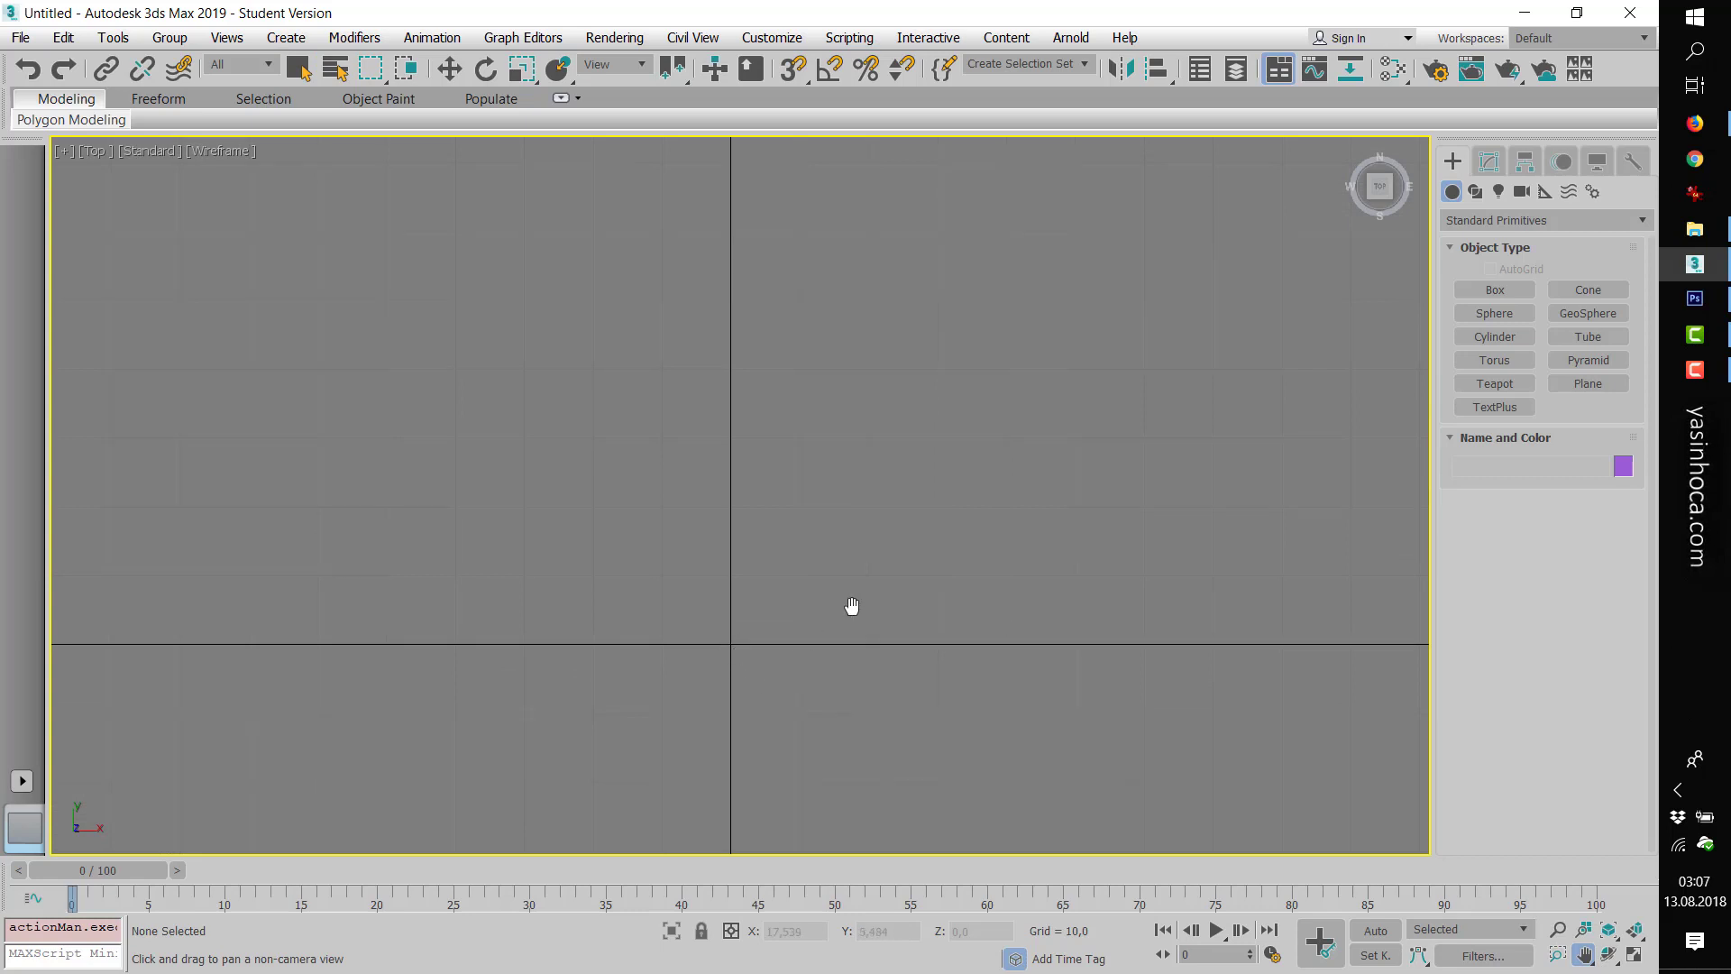
drag(850, 607, 856, 674)
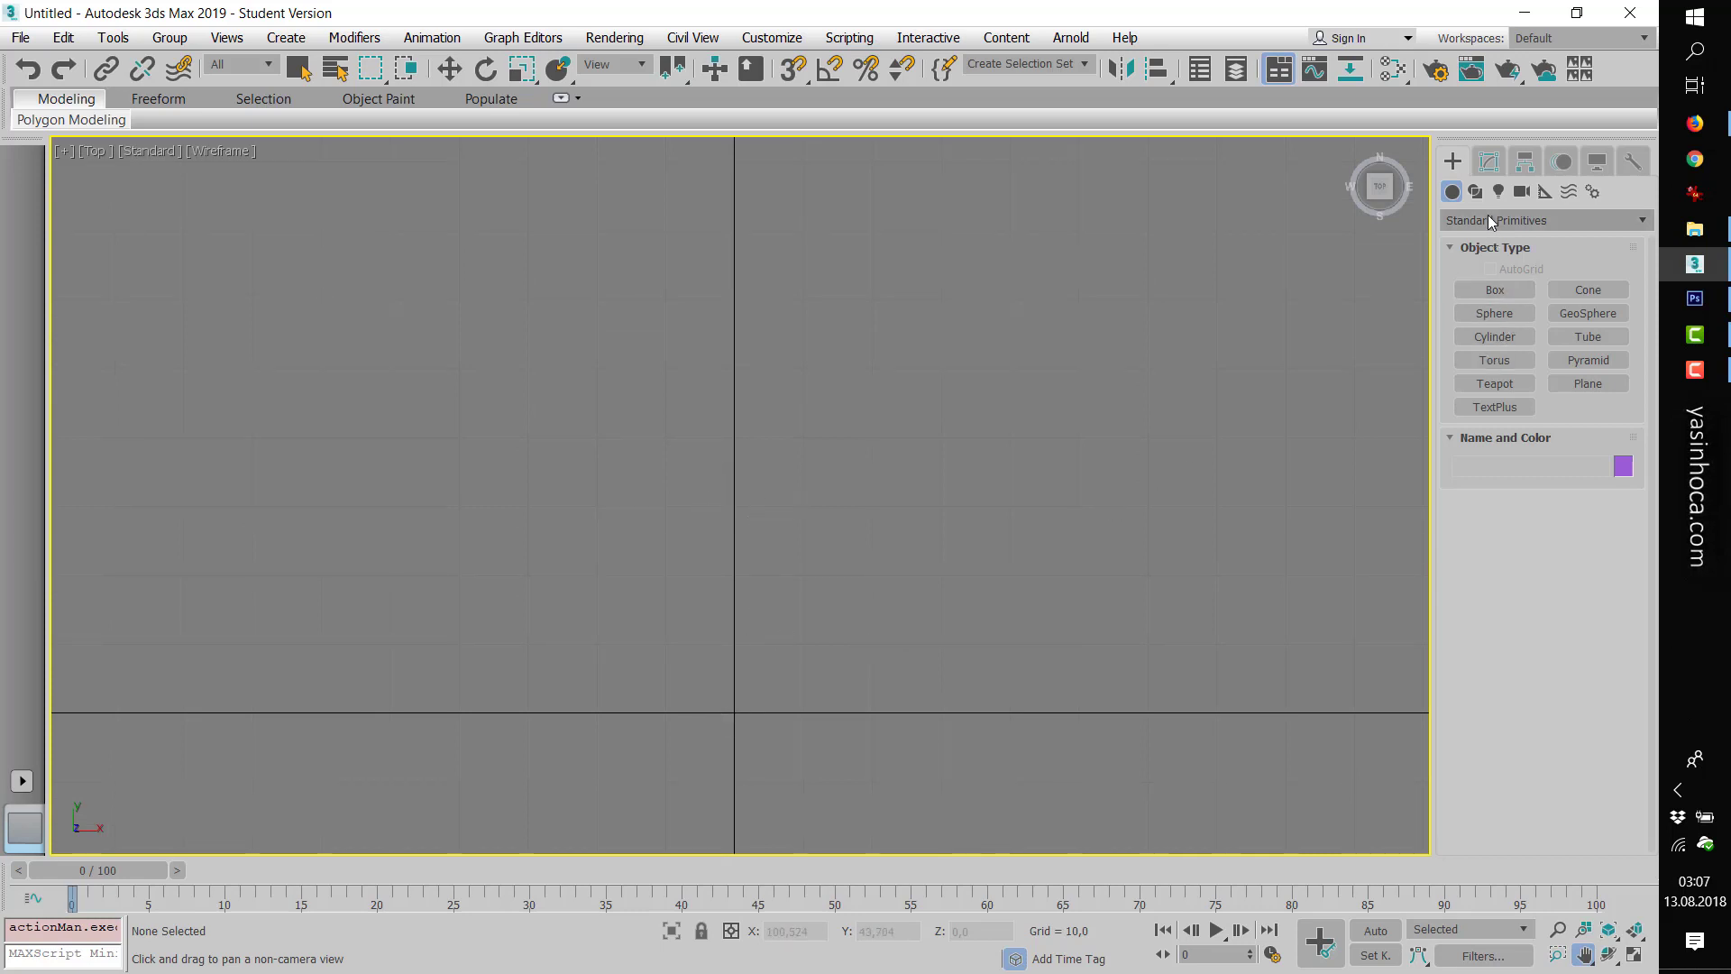
click(1476, 192)
click(1493, 309)
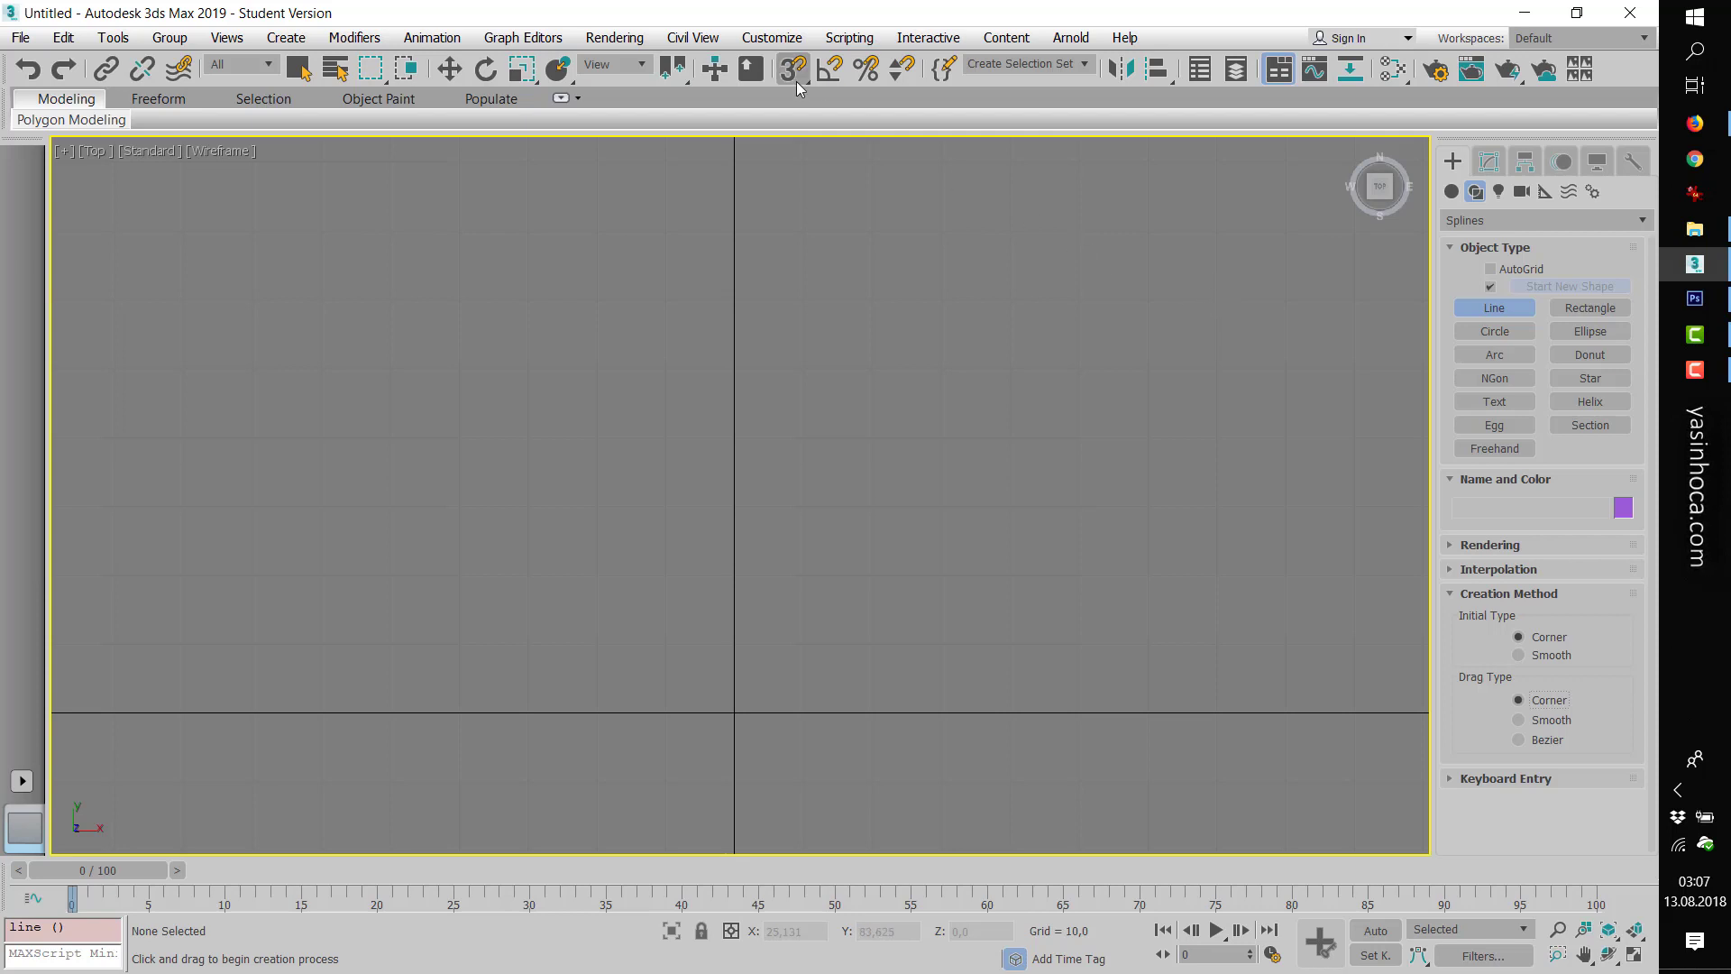
- With 2.5D snap on, draw horizontal Line001 across the plan top and reframe the view
drag(794, 72, 797, 106)
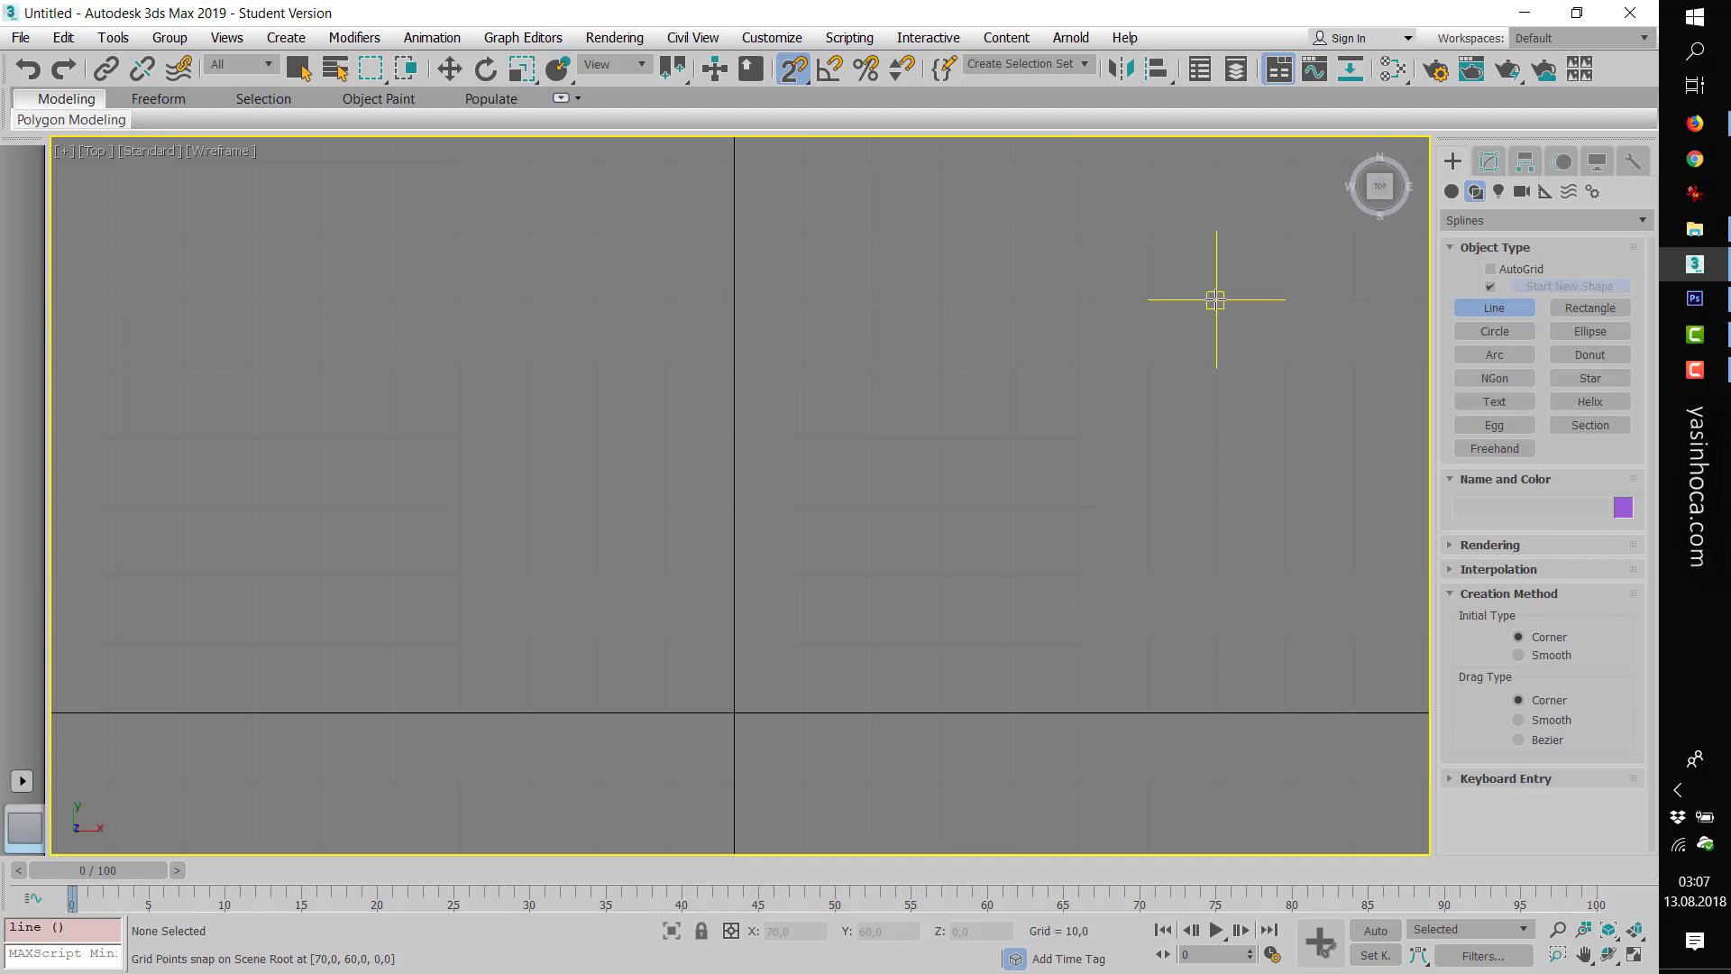
click(1216, 300)
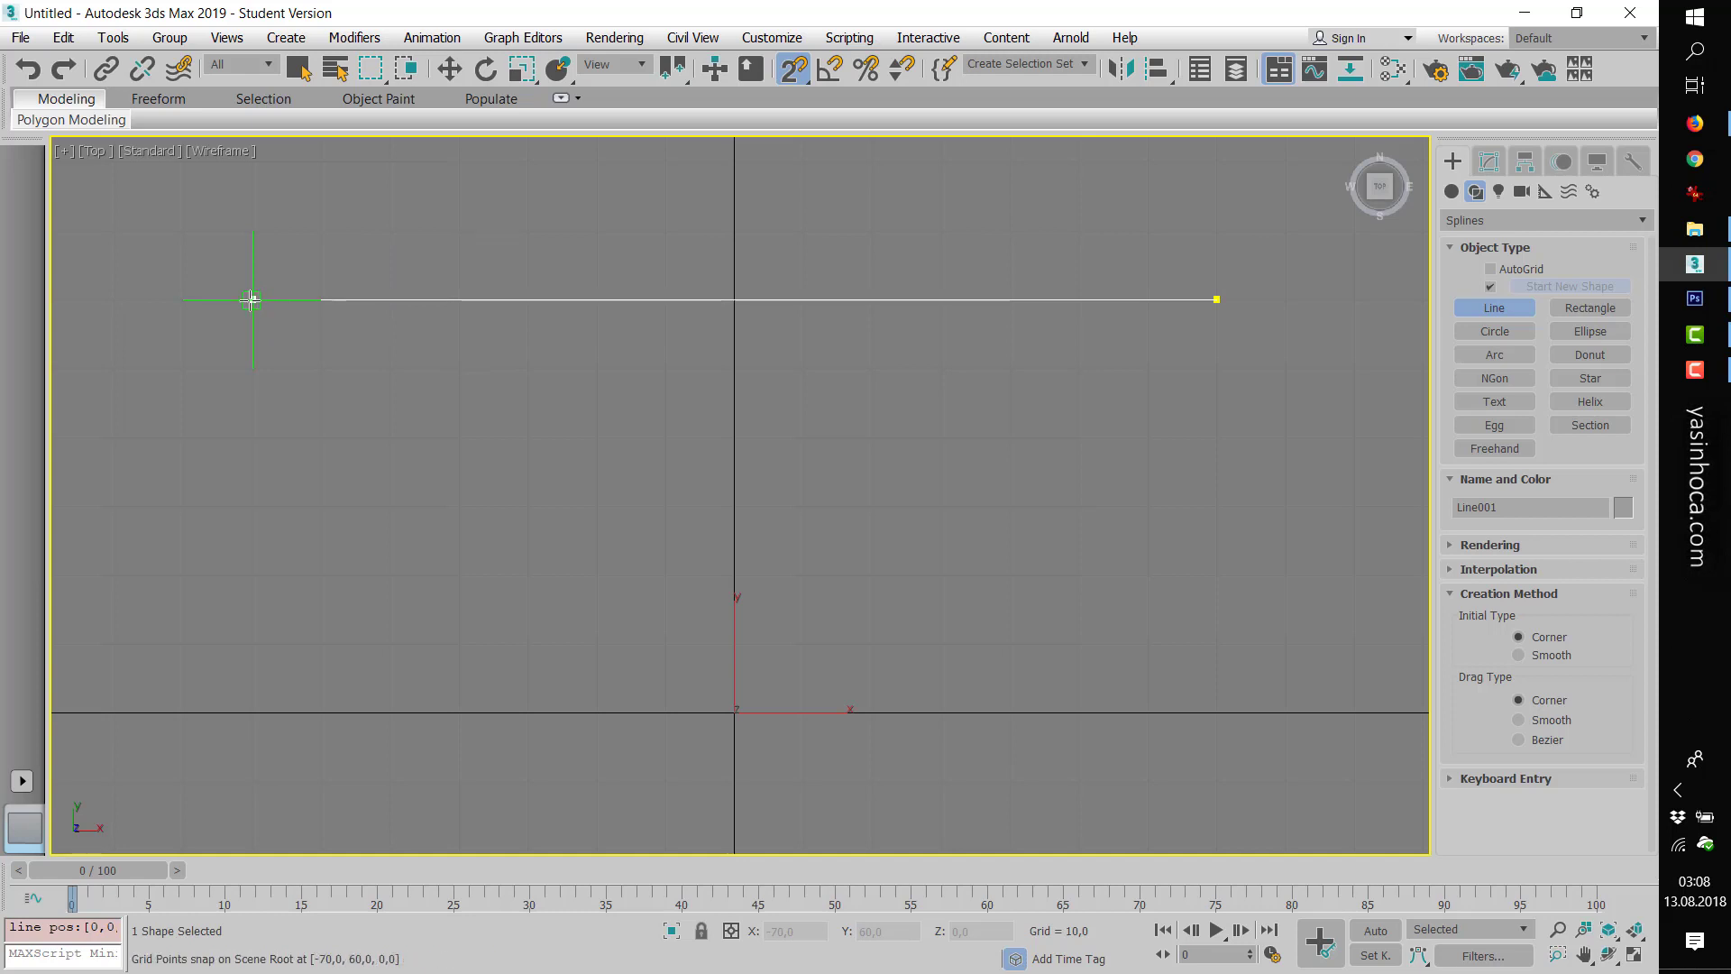
click(252, 299)
right_click(253, 305)
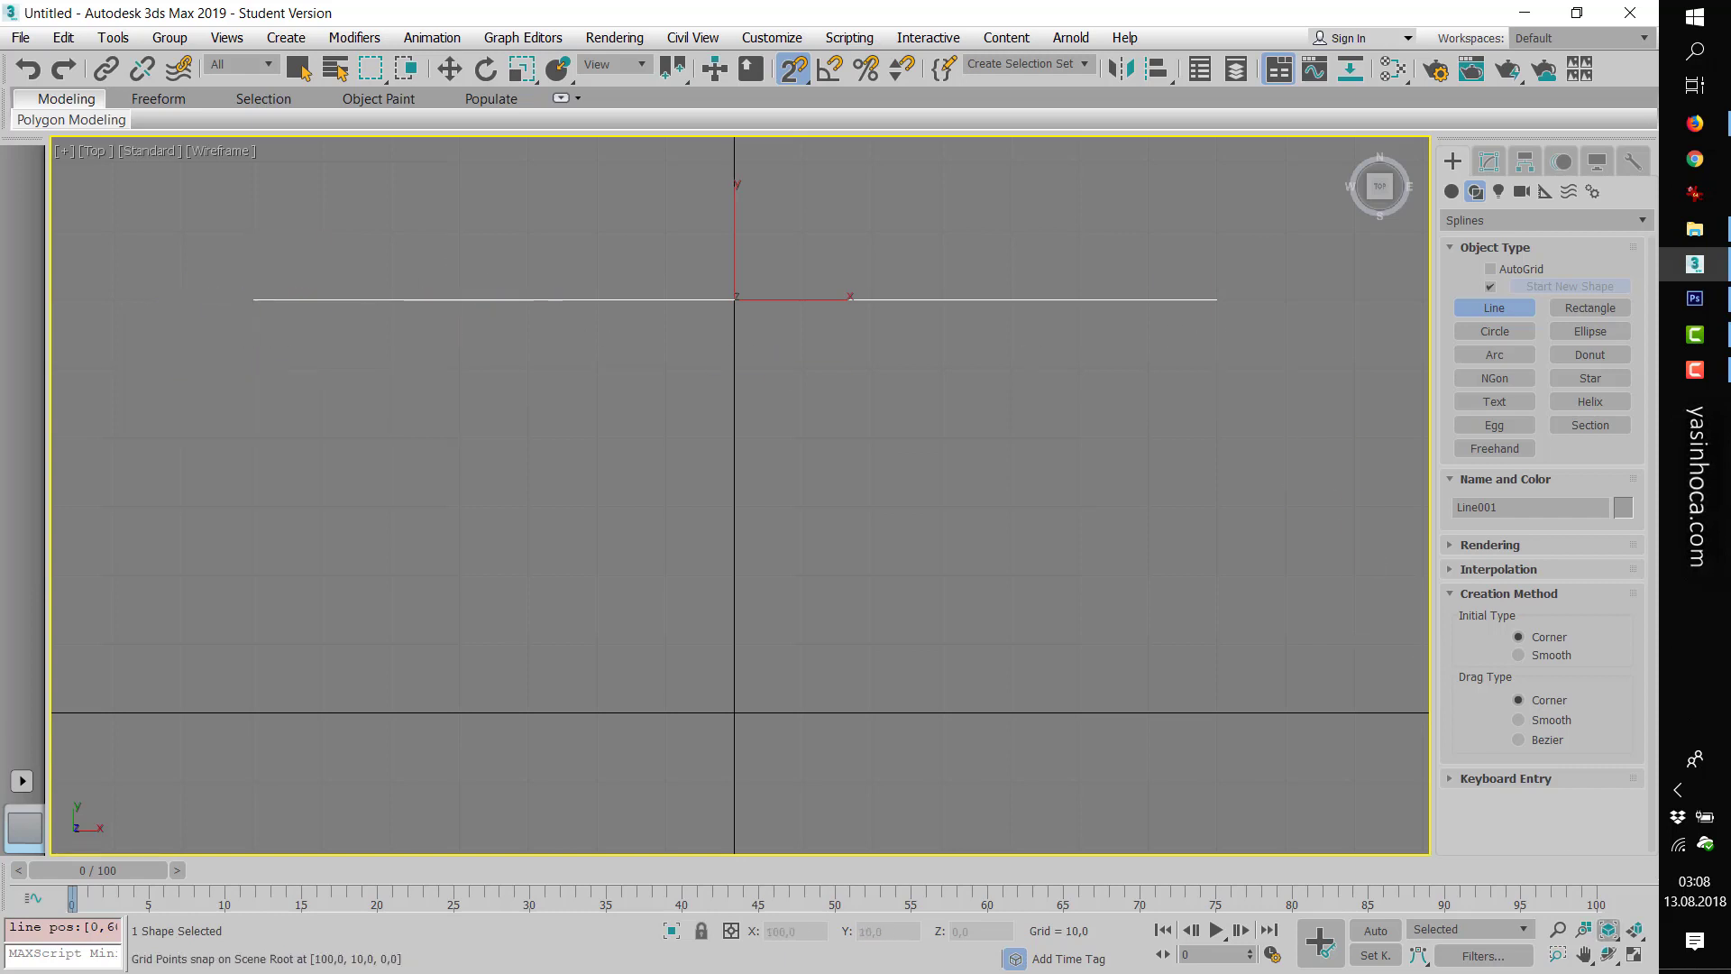
click(1584, 954)
mouse_move(1231, 595)
mouse_down()
mouse_move(1180, 499)
mouse_move(1181, 461)
mouse_up()
scroll(981, 495, down, 3)
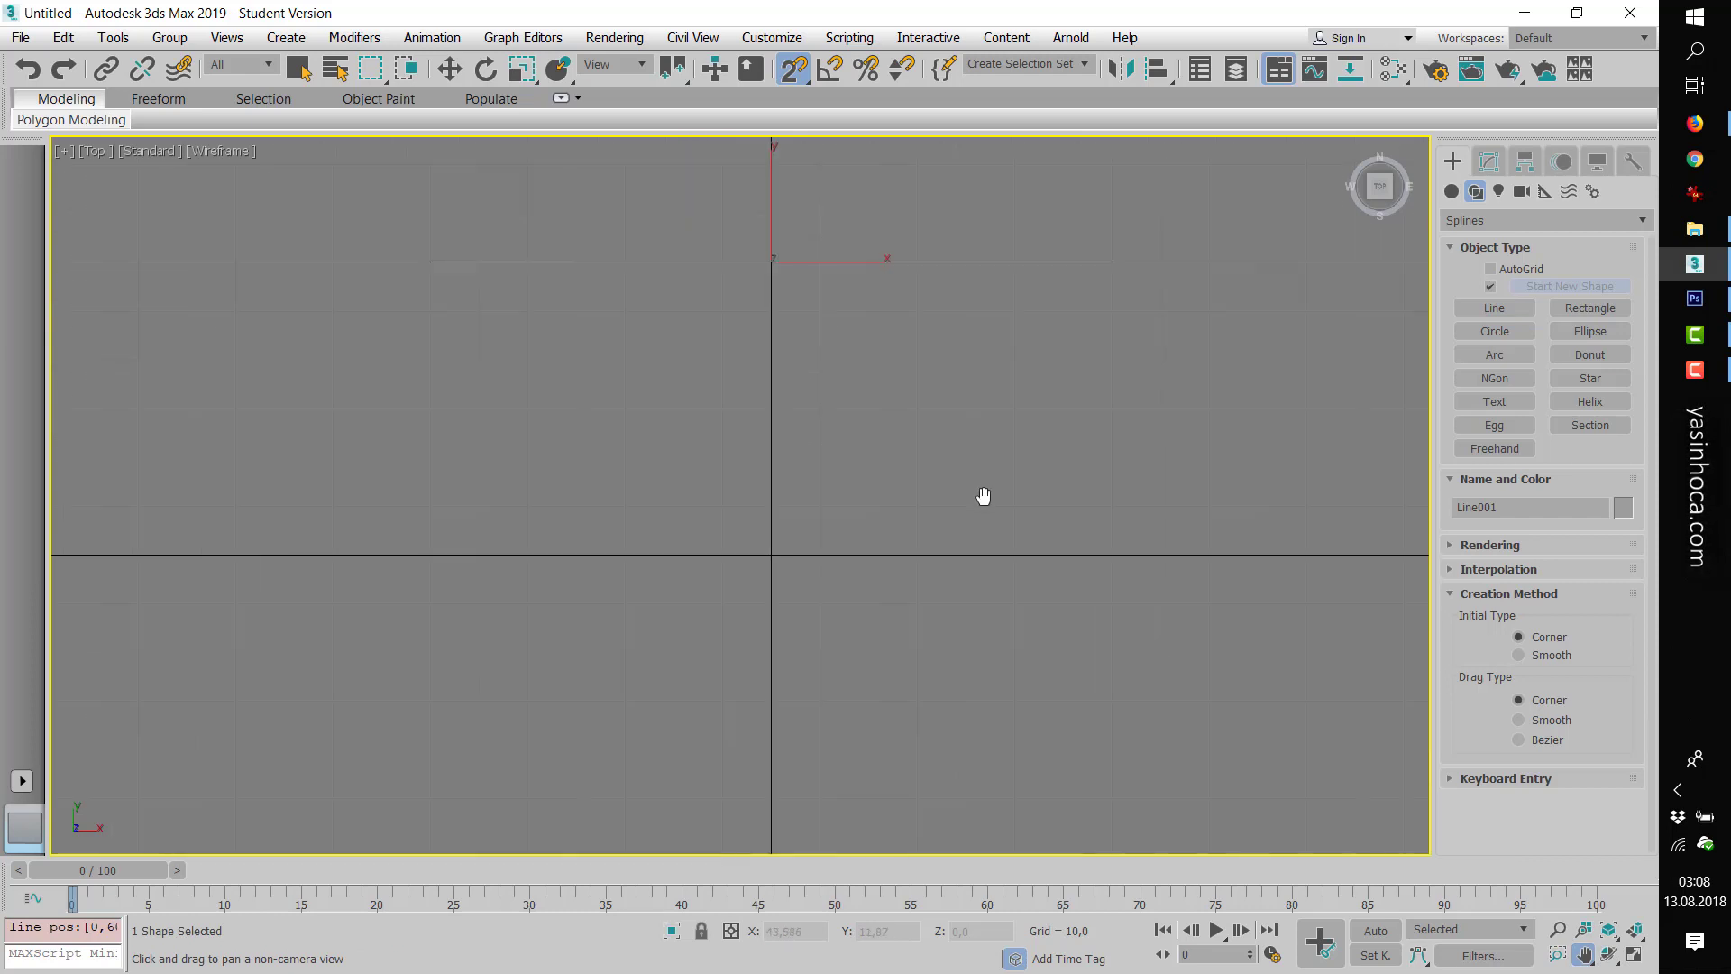
drag(977, 472, 905, 439)
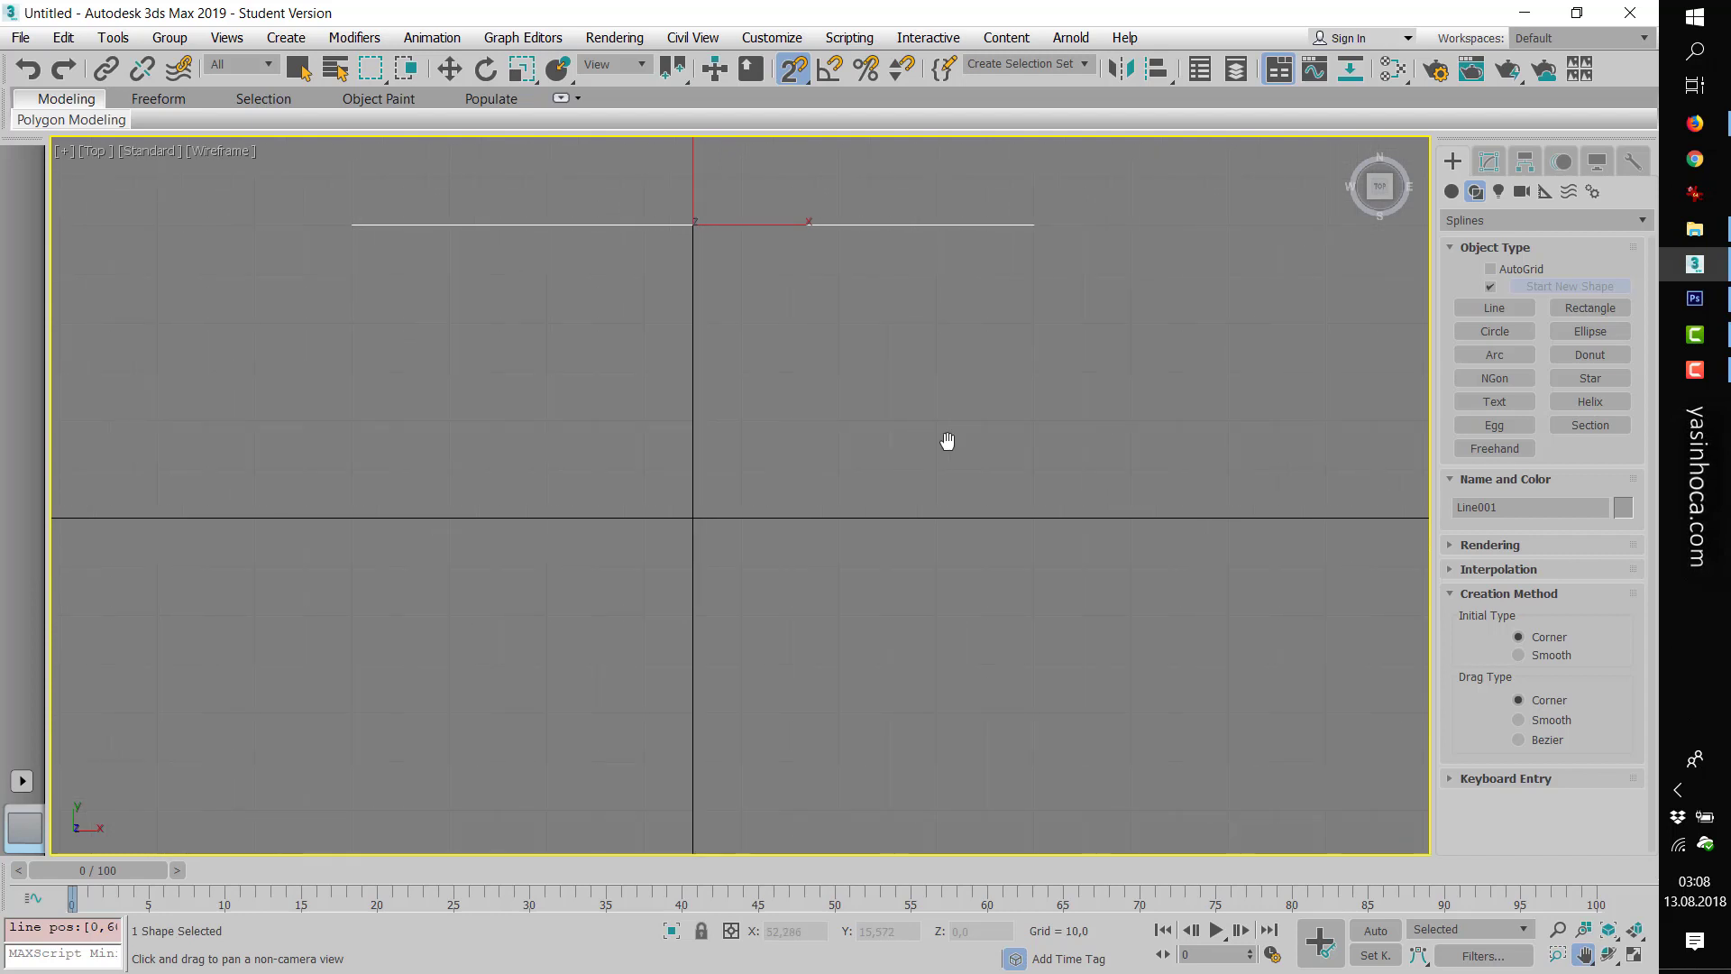
right_click(1082, 323)
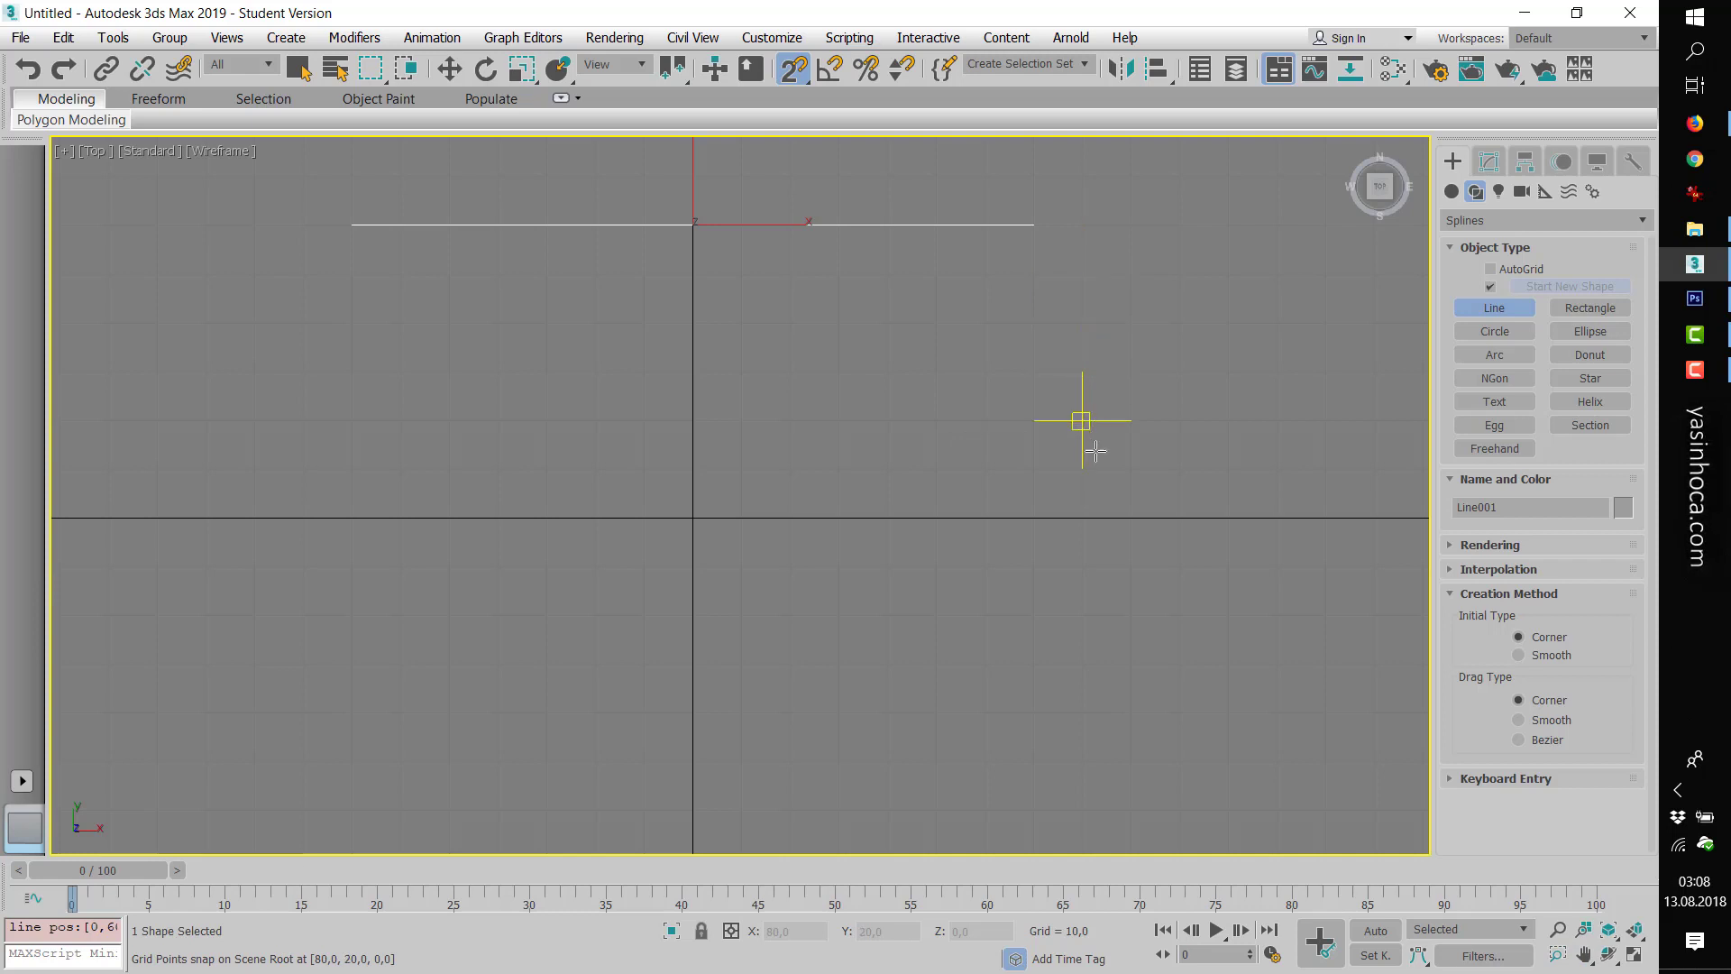
- Draw vertical side lines down the right (Line002) and left (Line003) of the plan
click(1082, 273)
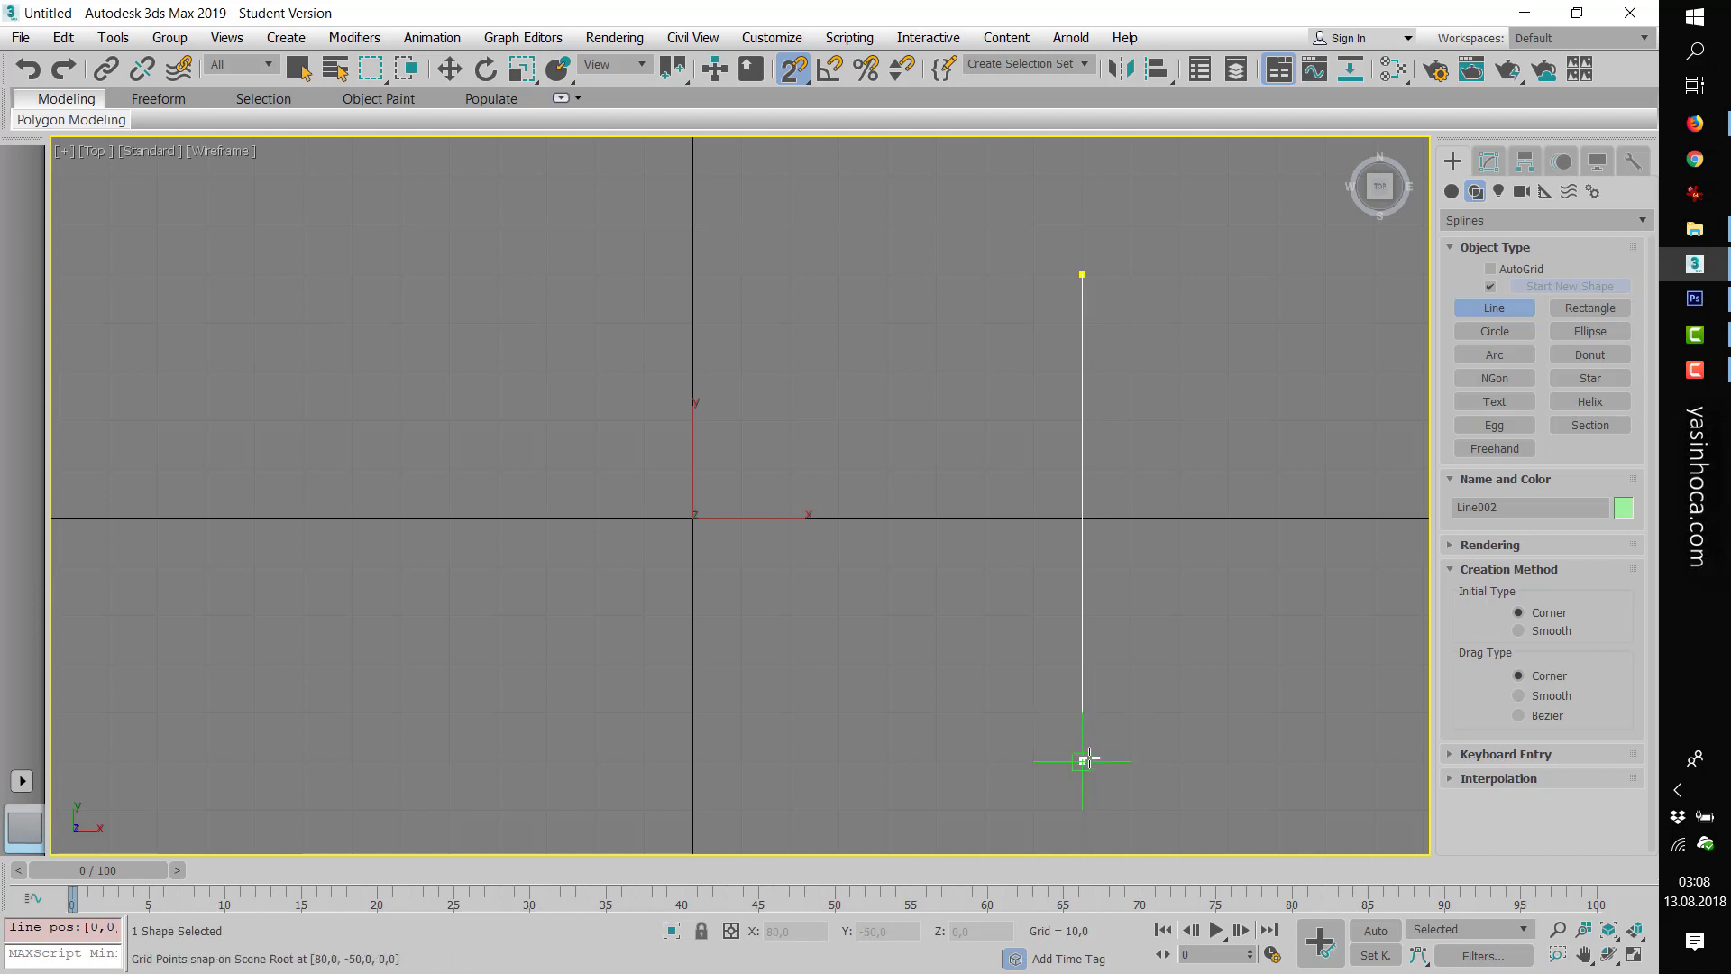
click(1086, 759)
right_click(1106, 767)
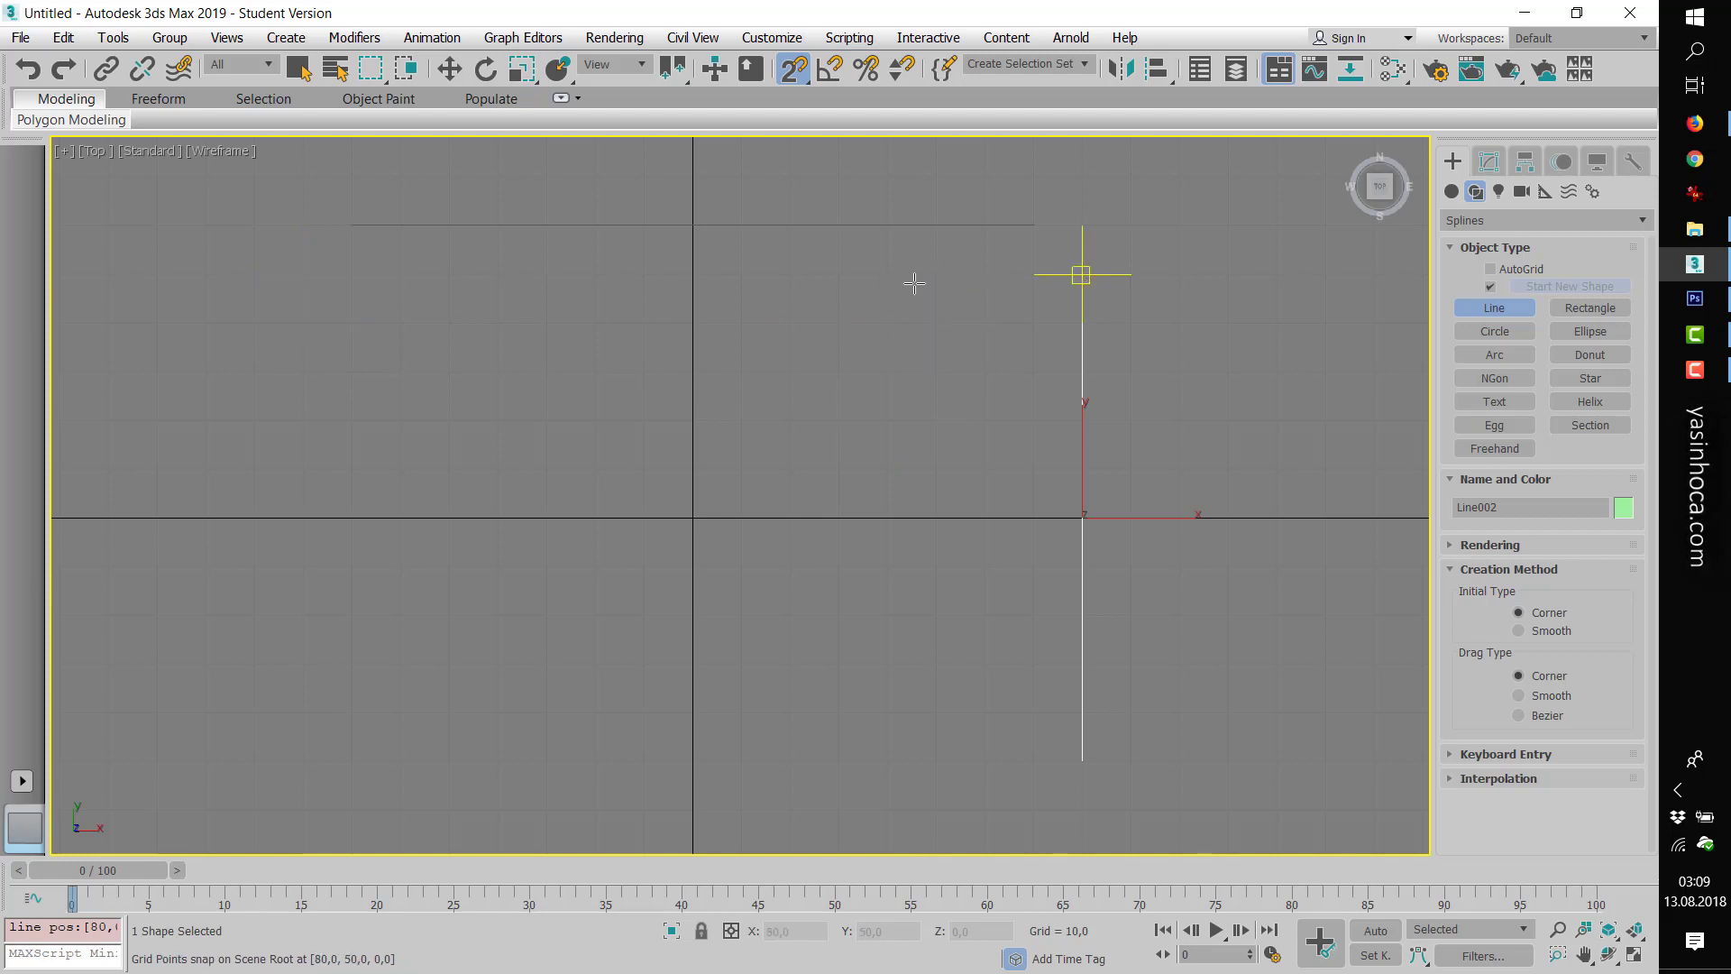
click(304, 275)
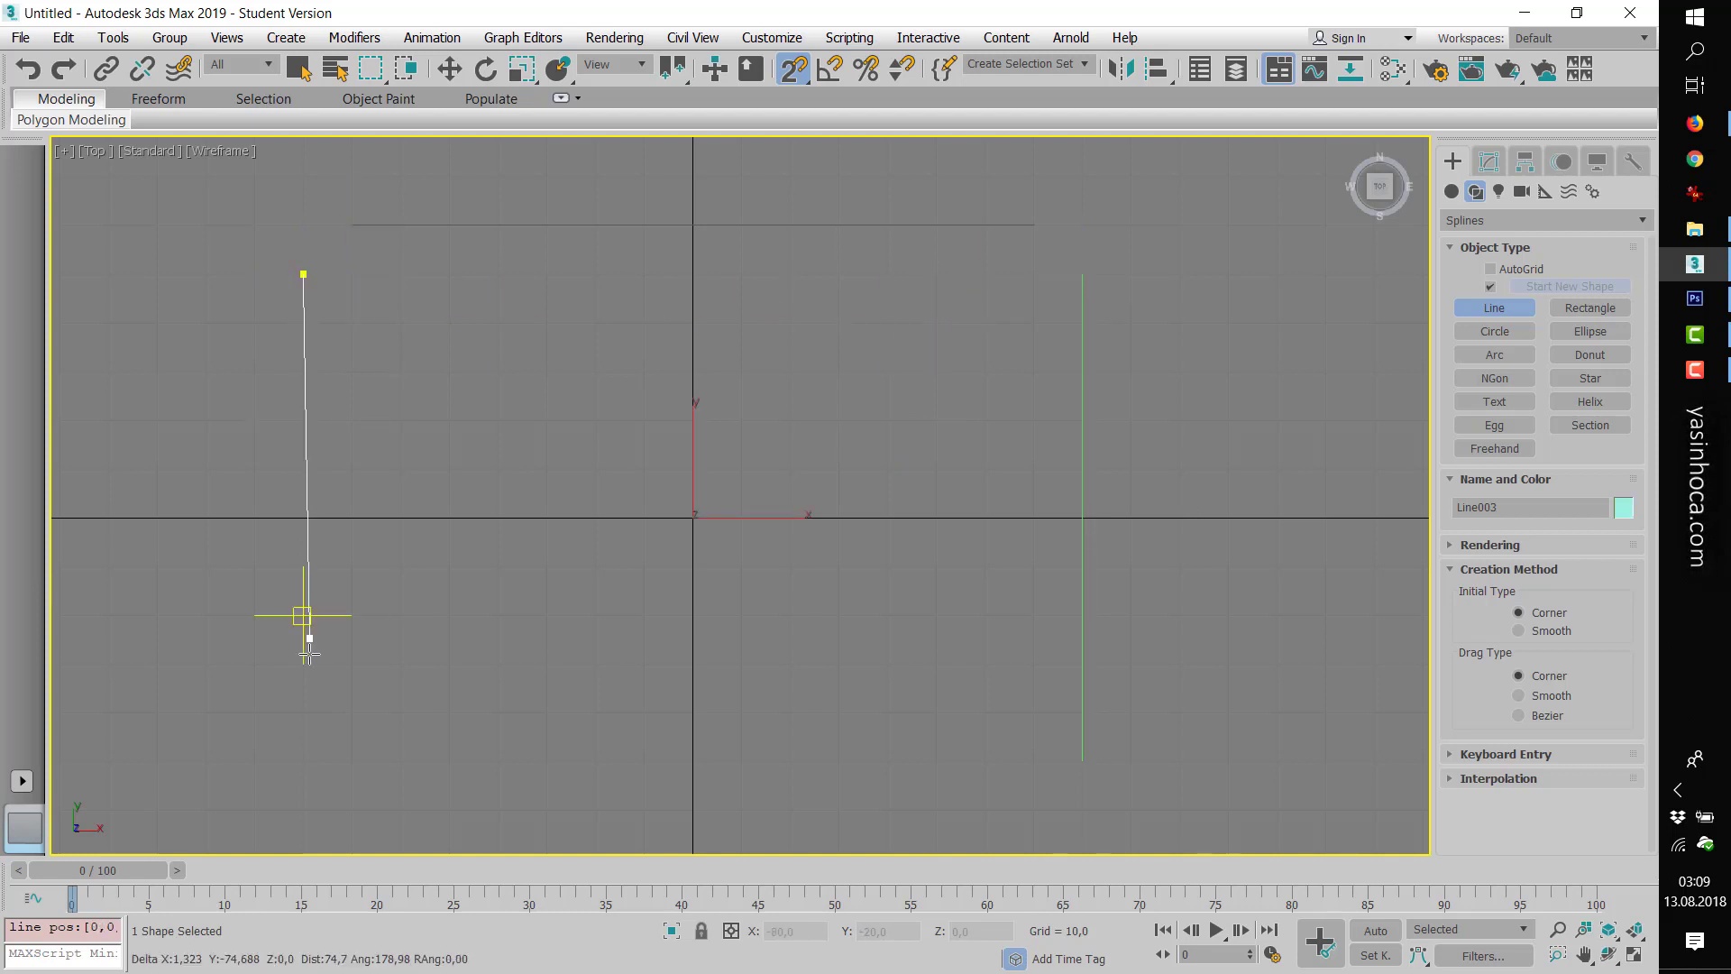
click(295, 776)
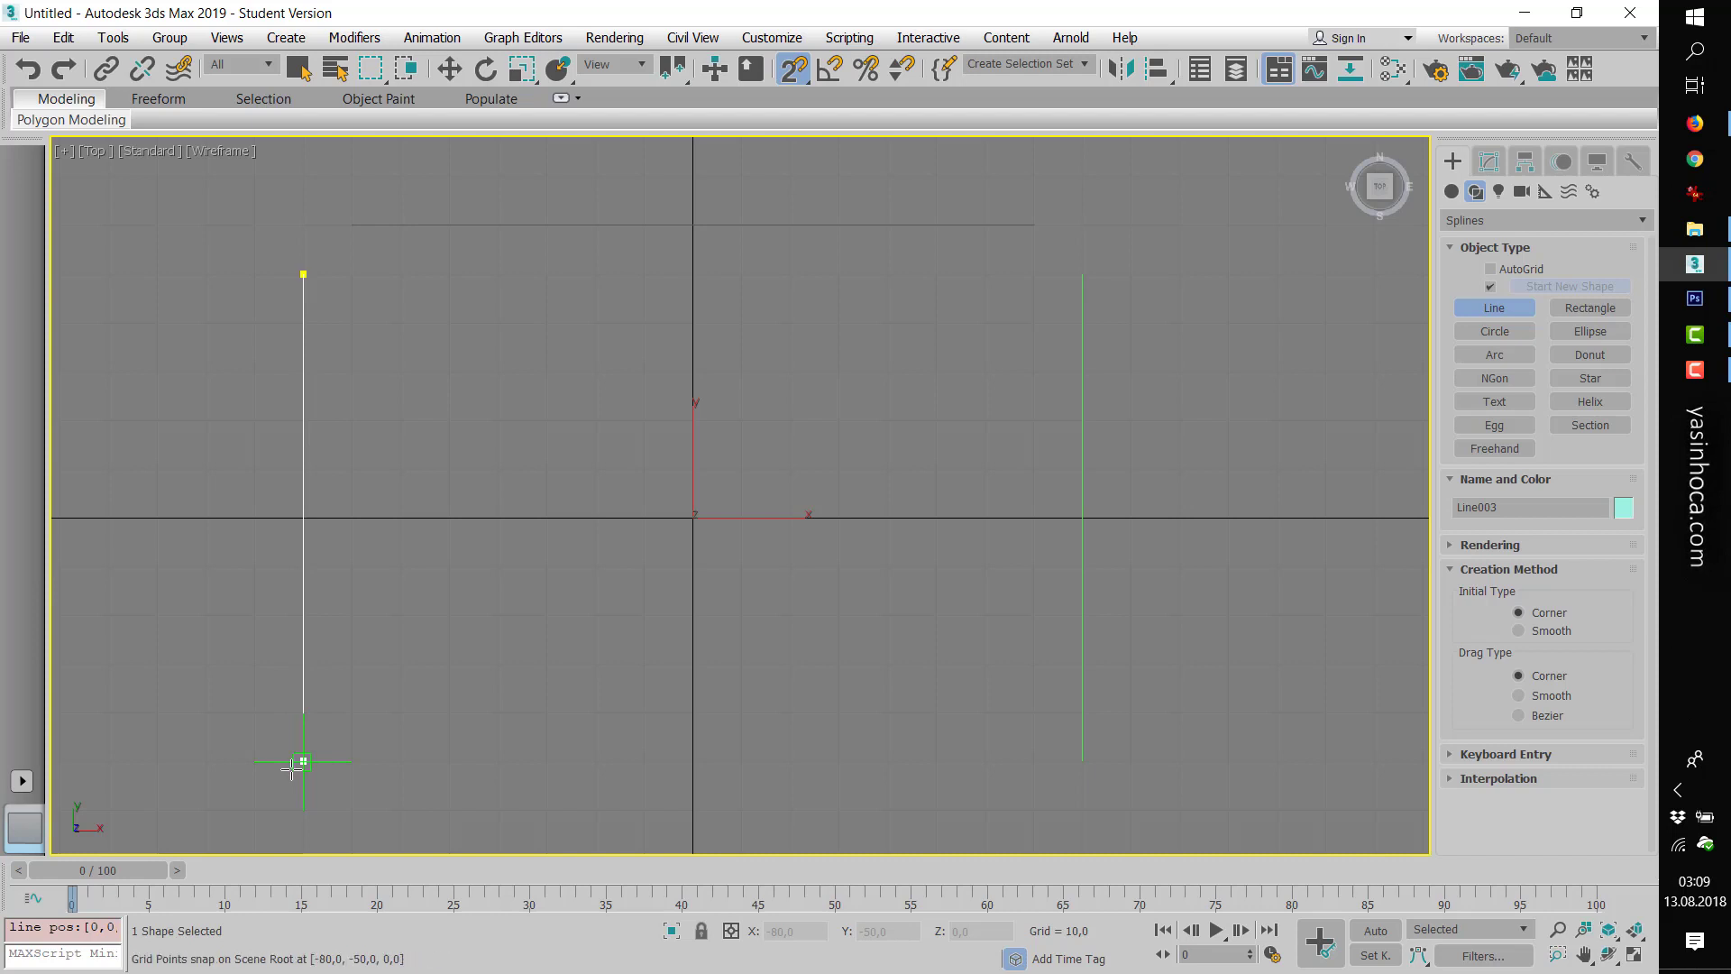
right_click(400, 807)
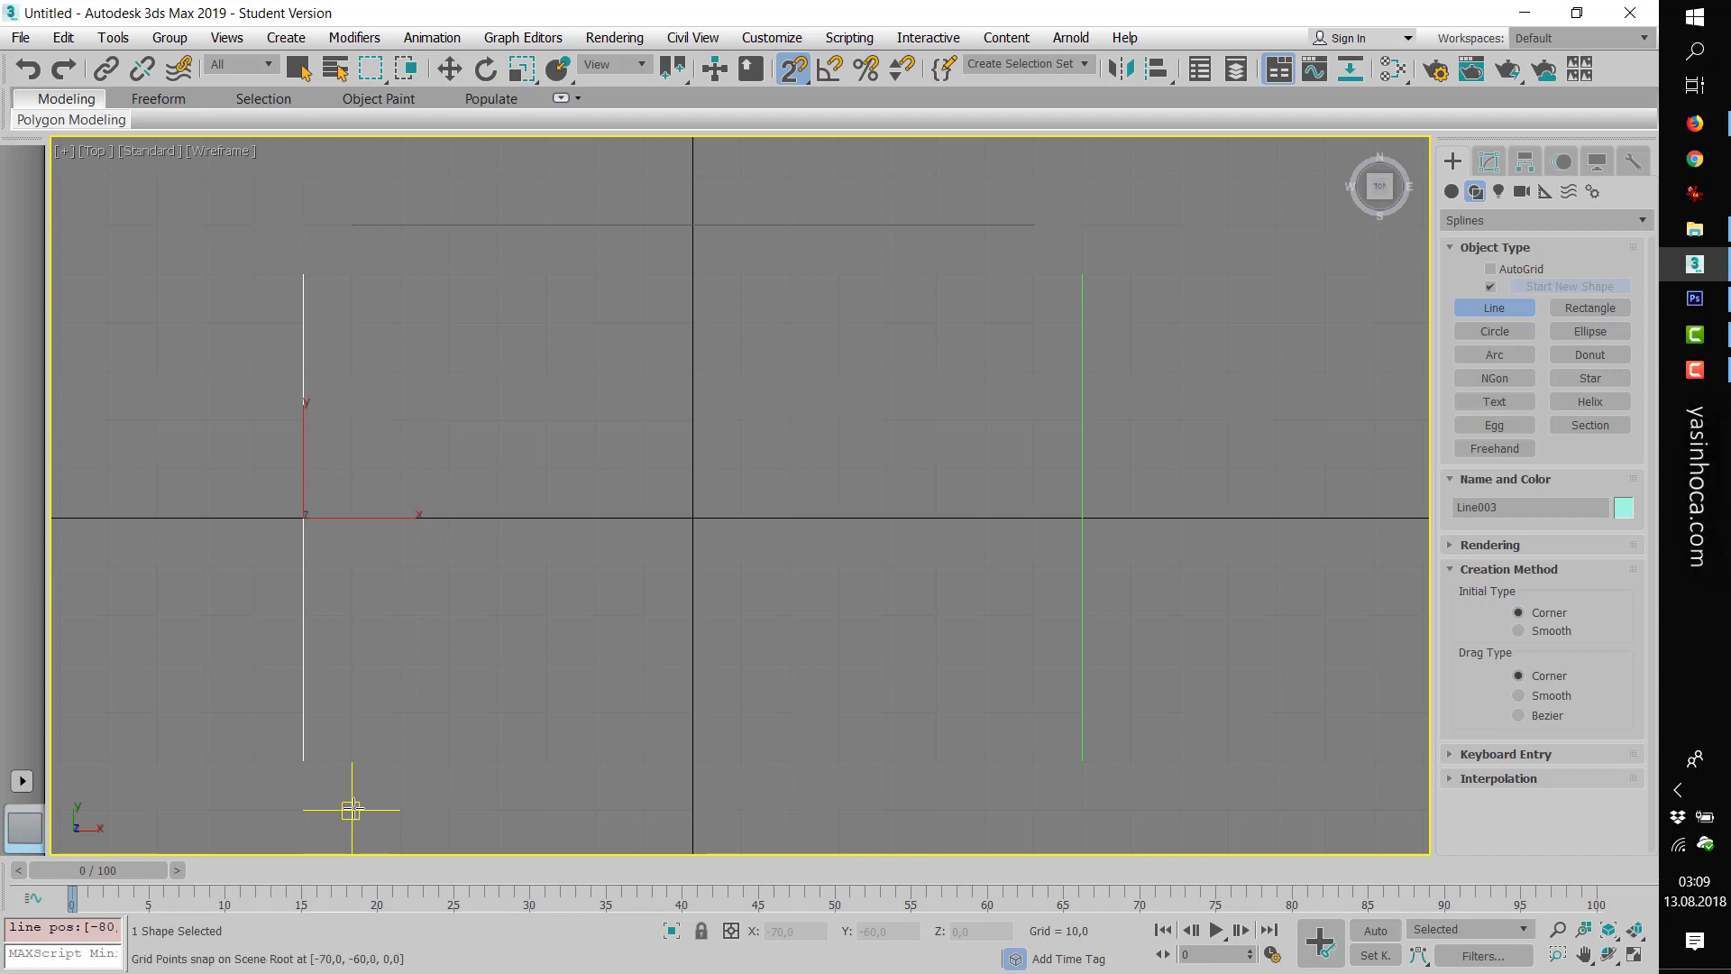
- Draw the stepped bottom line, Line004, with two raised rectangular notches along the base
click(352, 810)
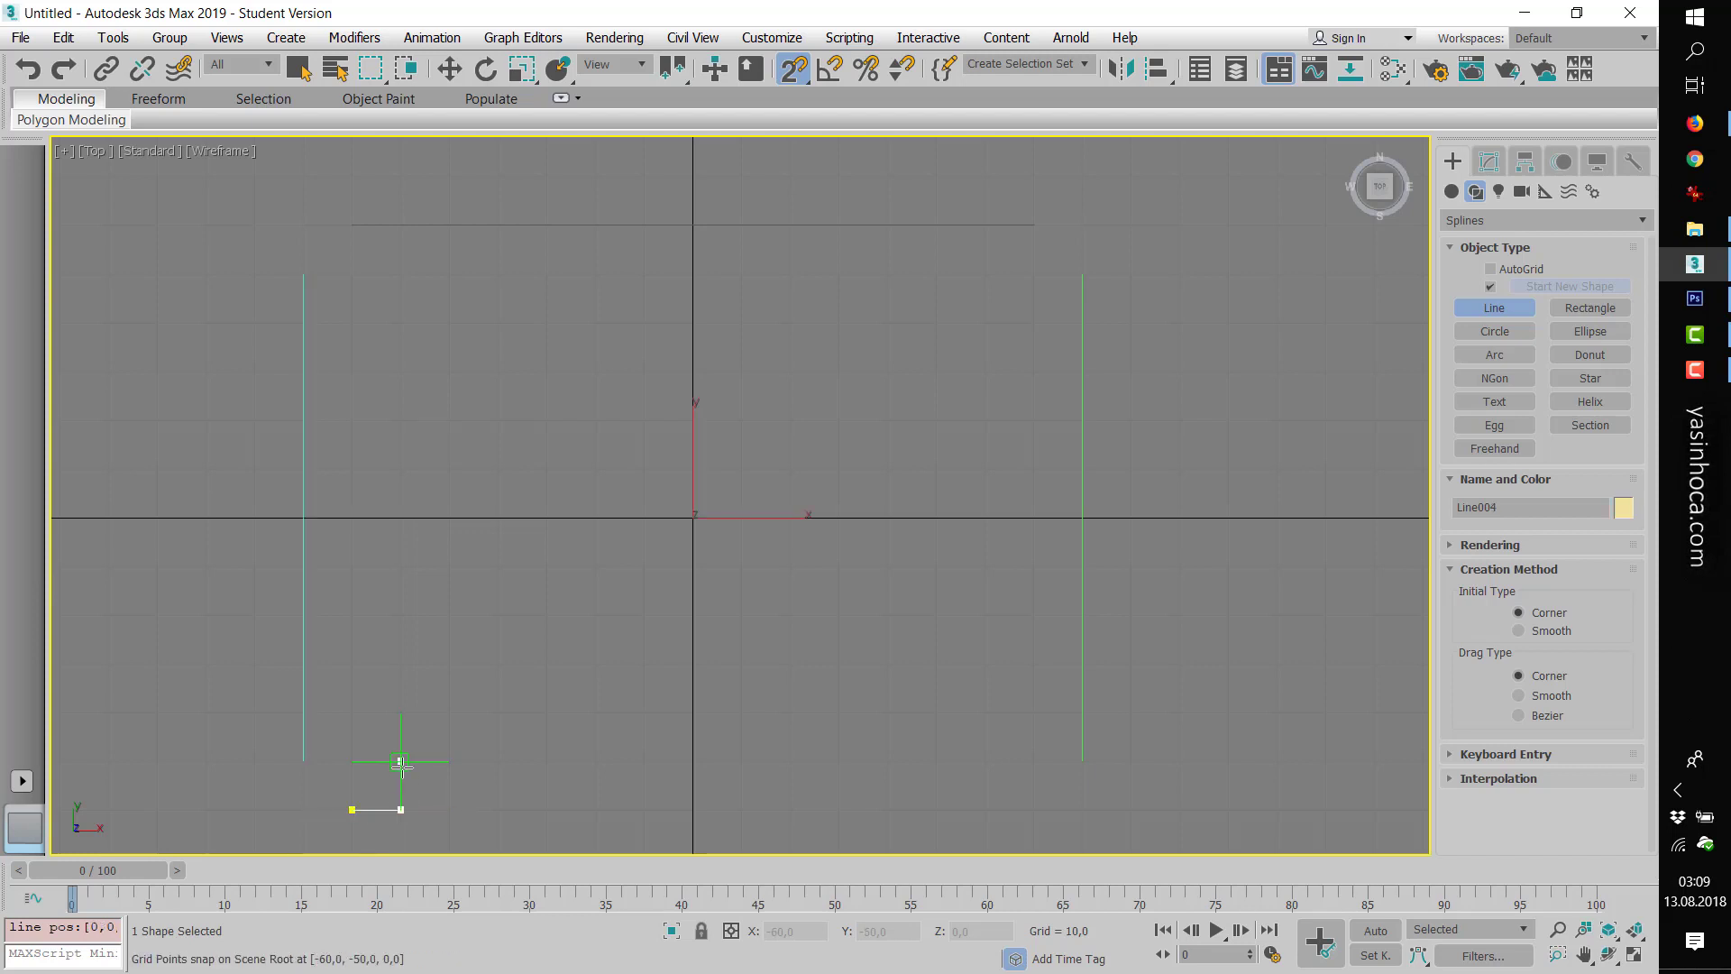
click(400, 712)
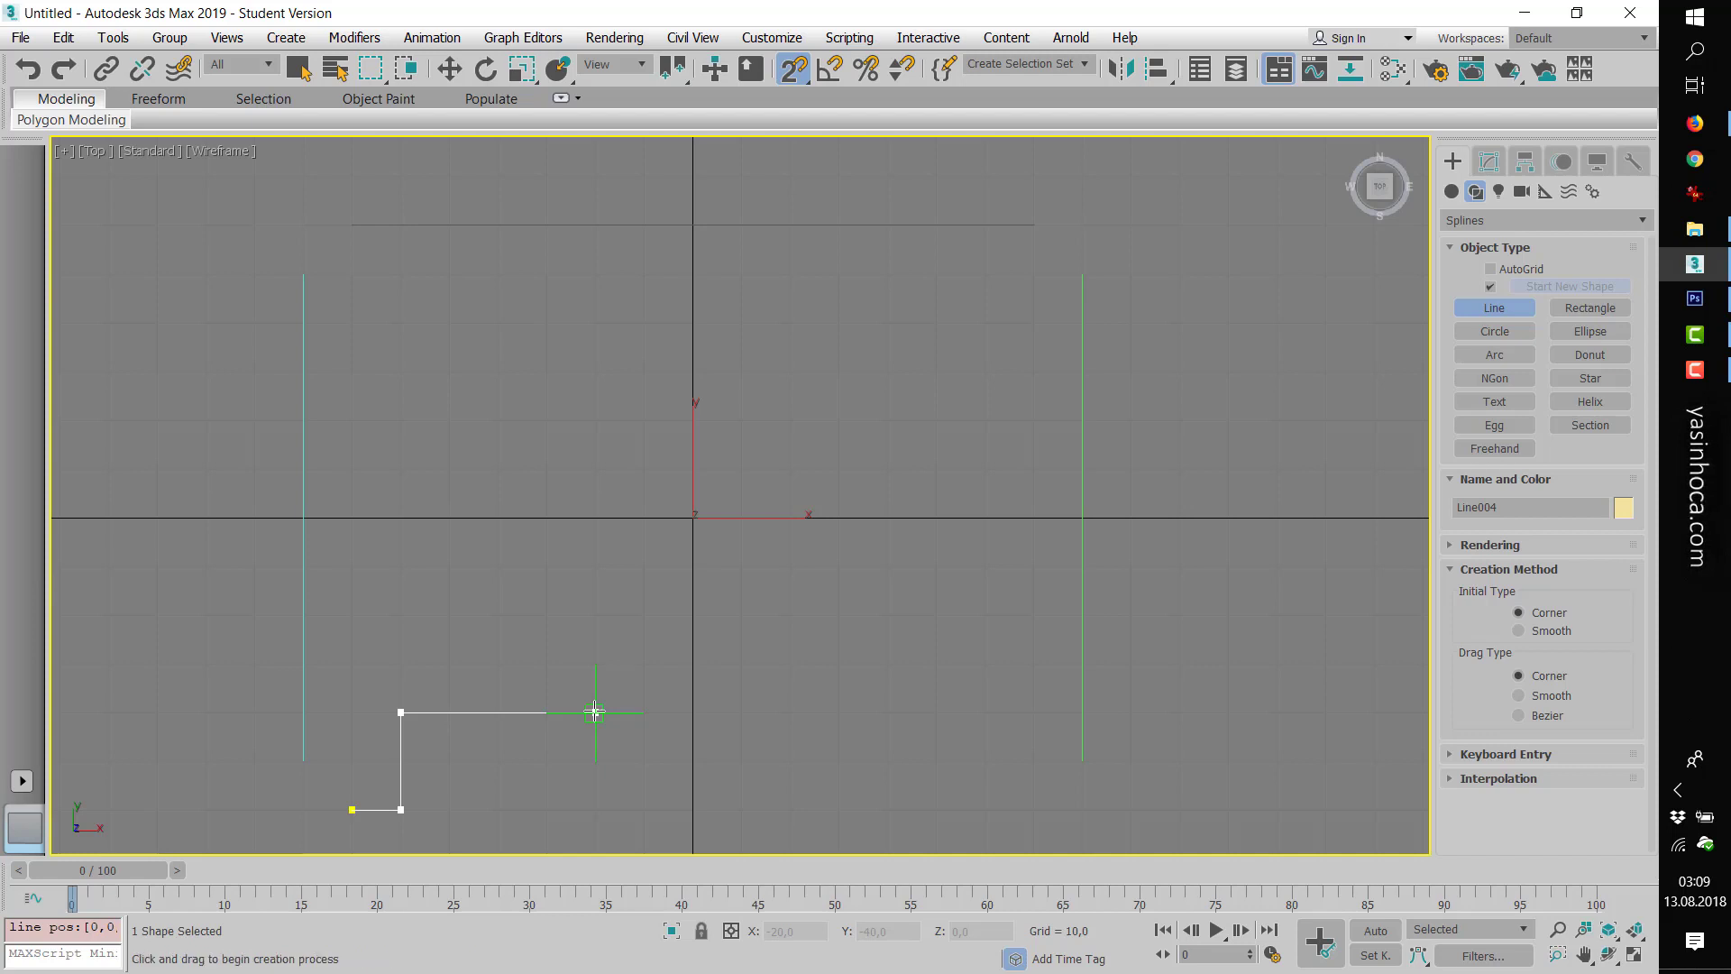
click(548, 712)
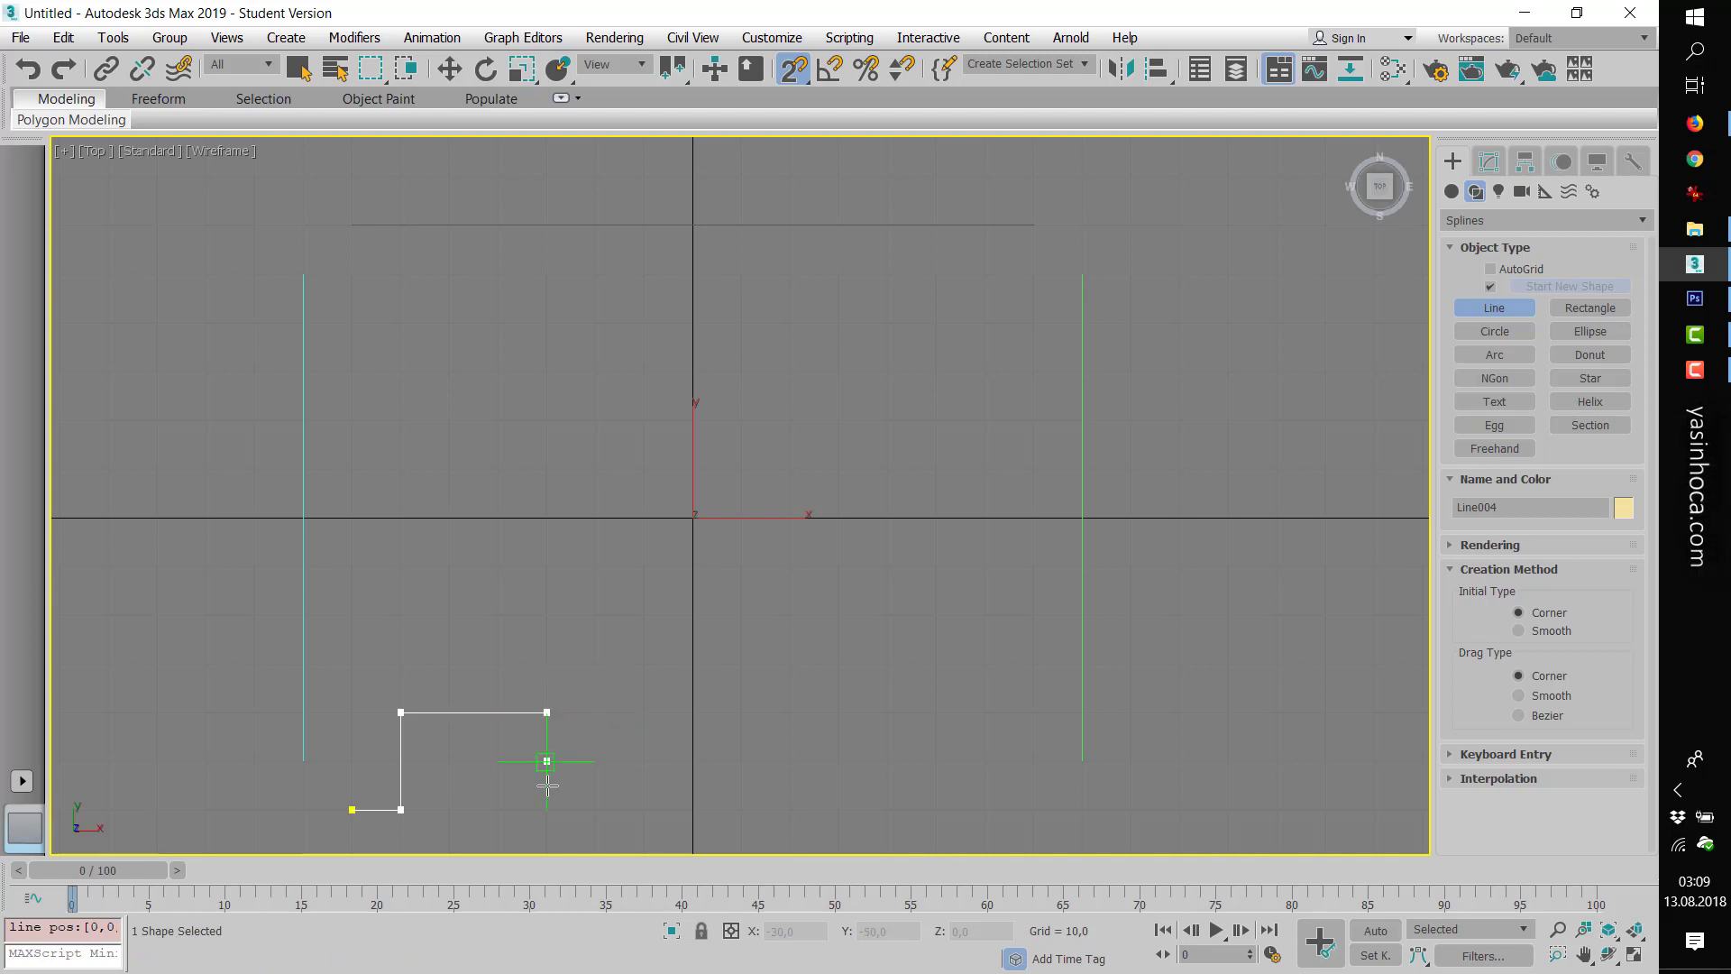
click(547, 810)
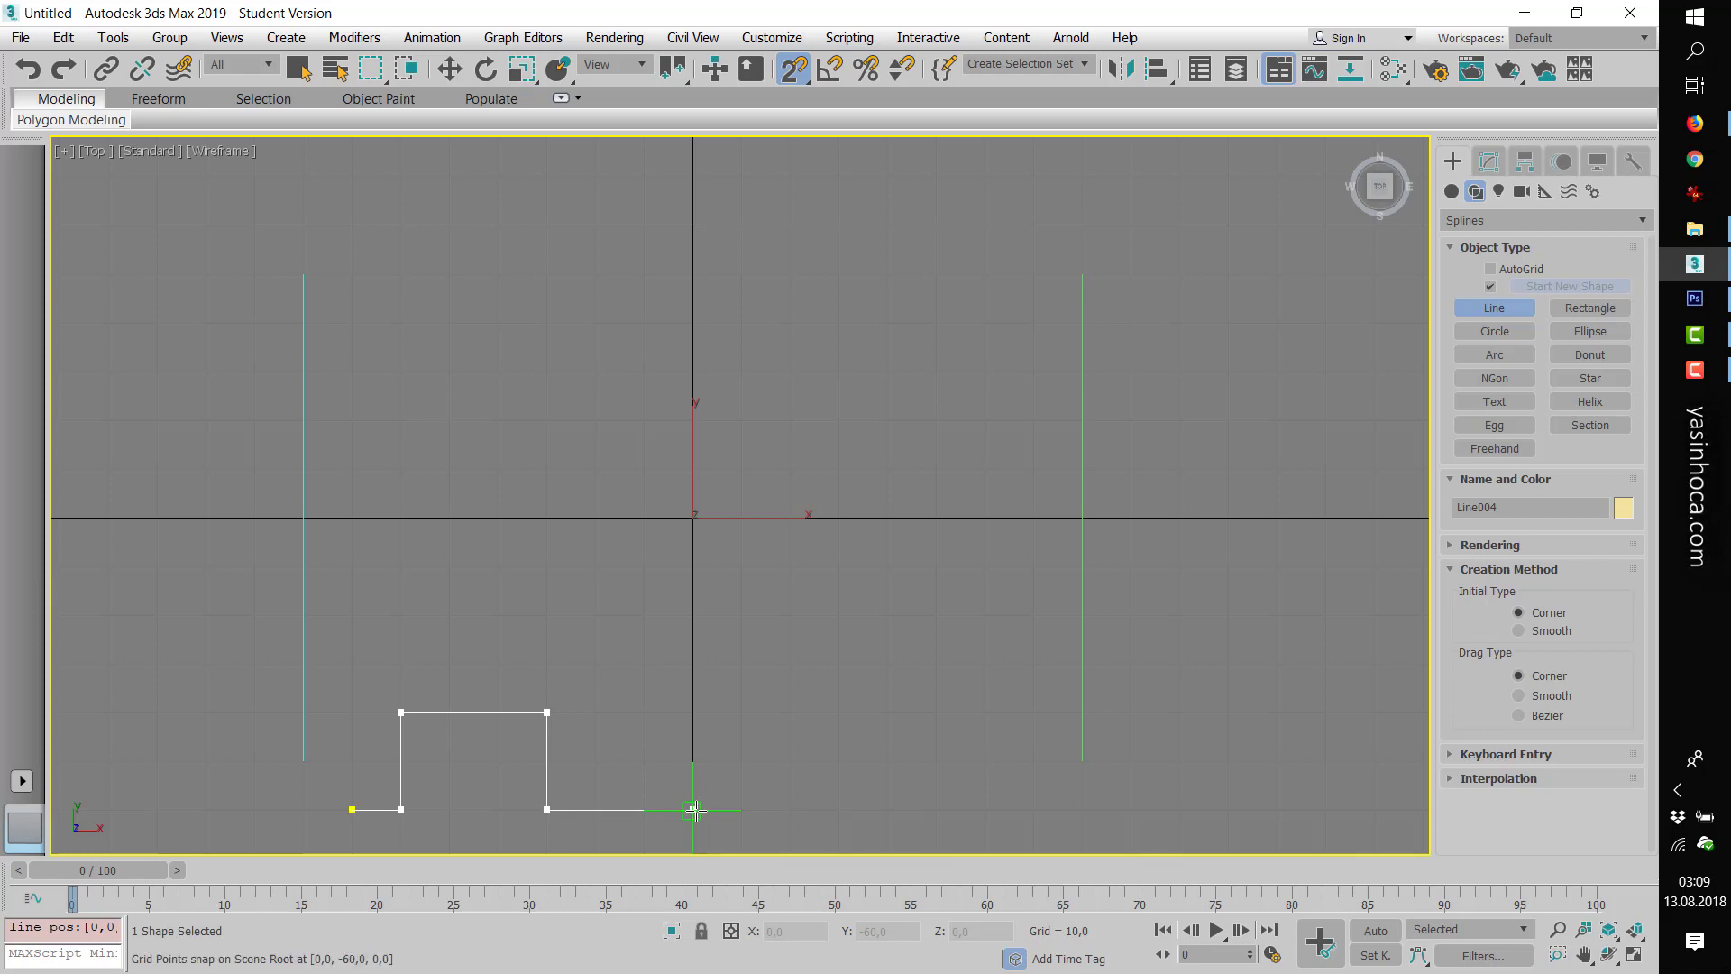
click(692, 810)
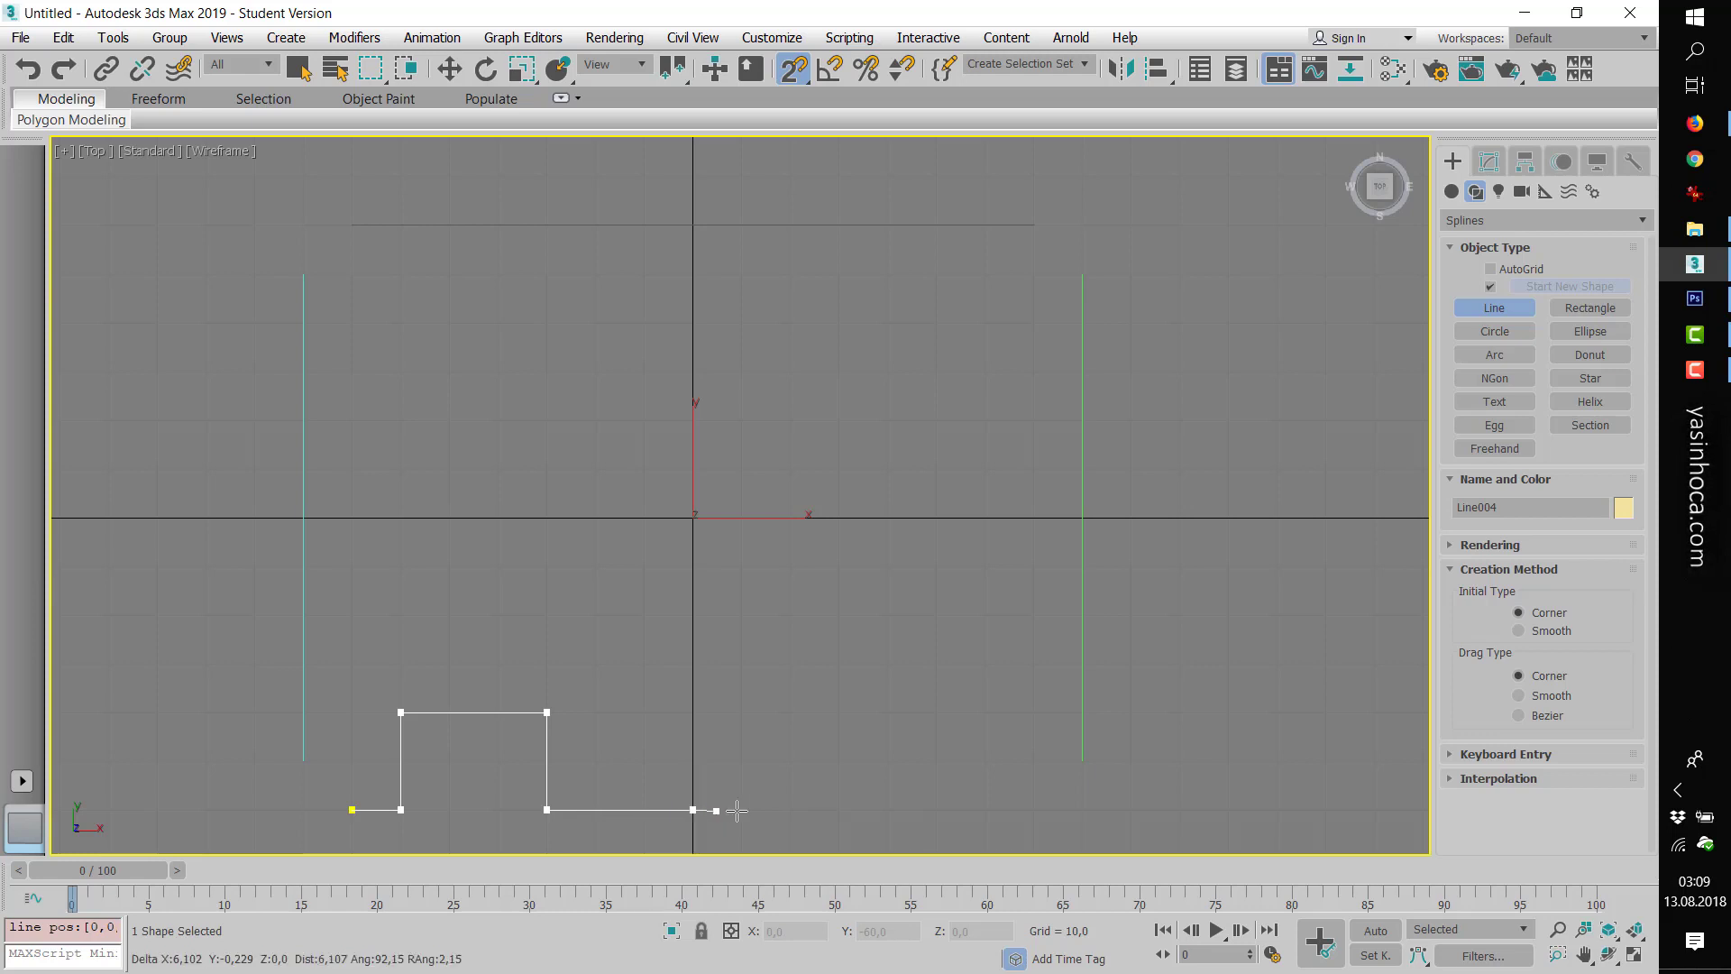
click(839, 810)
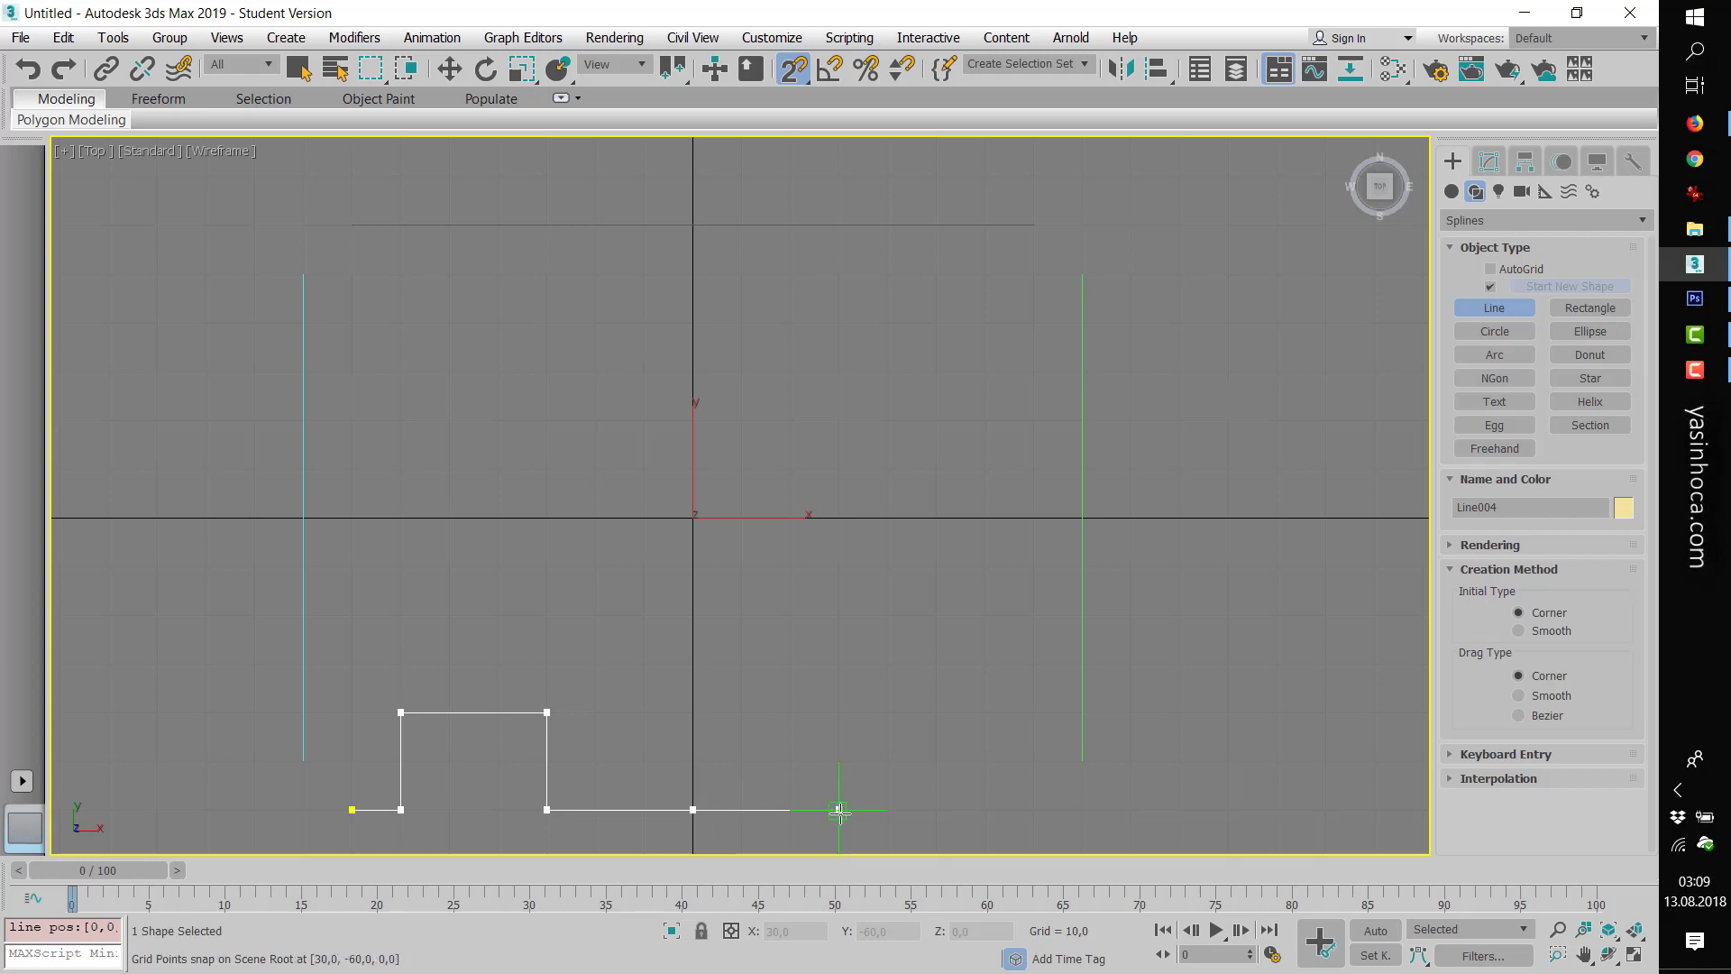
click(839, 712)
click(985, 713)
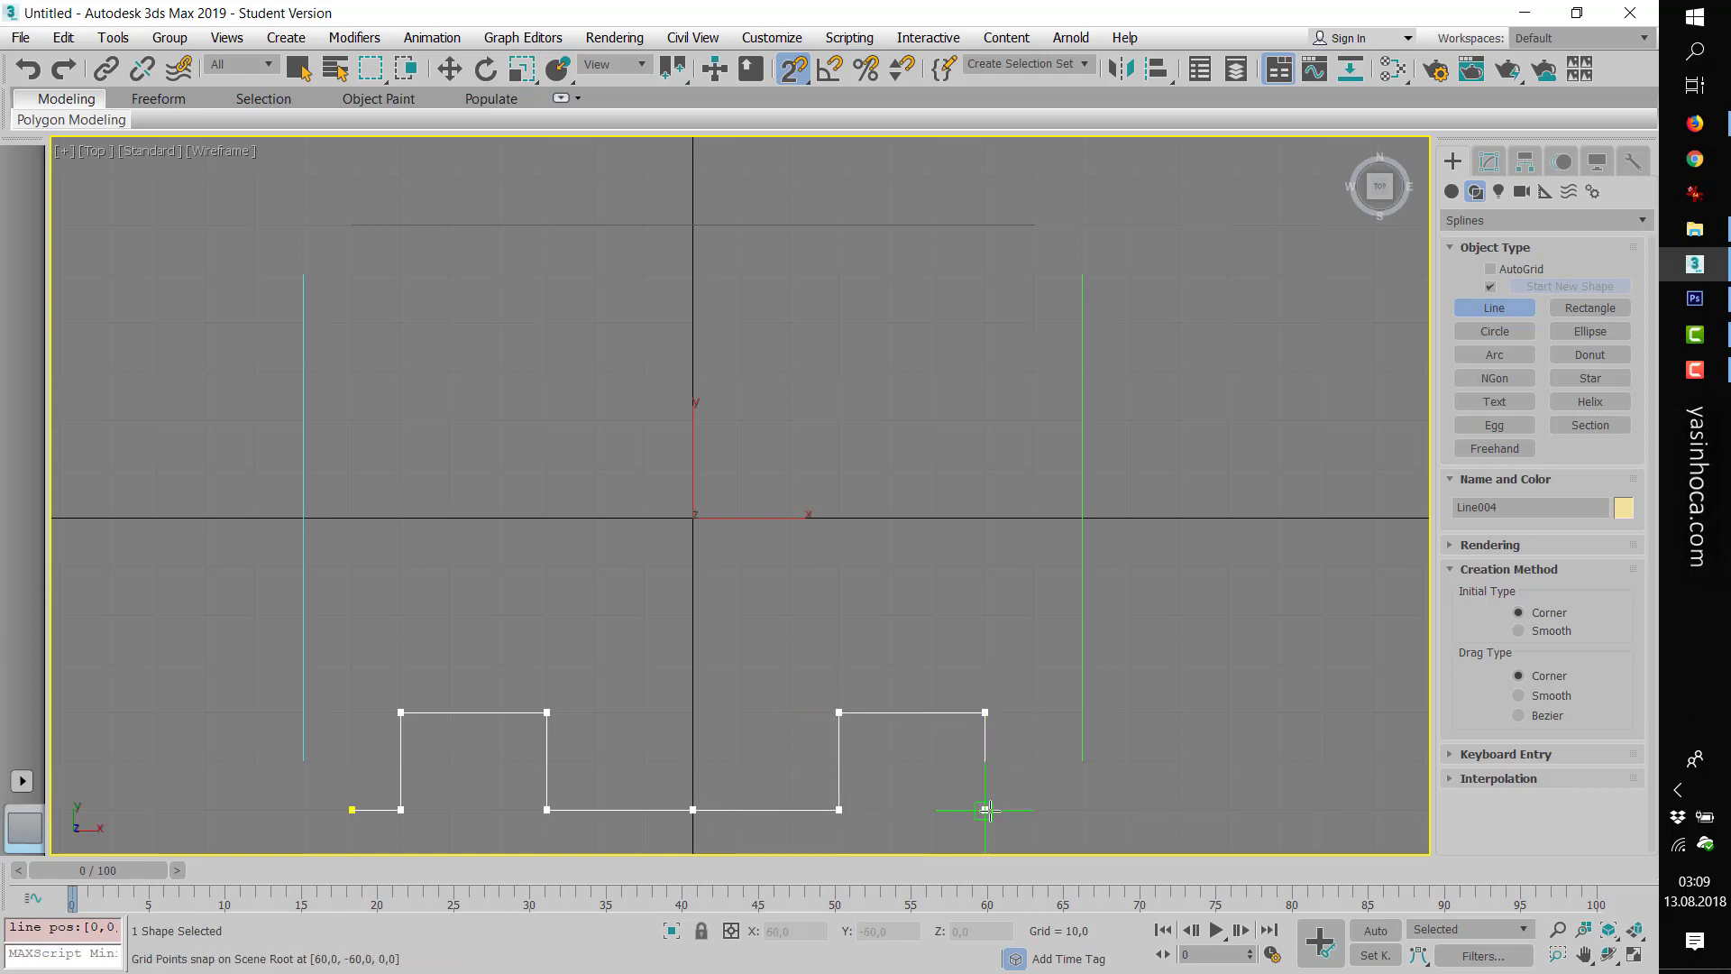
click(985, 810)
click(1035, 810)
right_click(1087, 812)
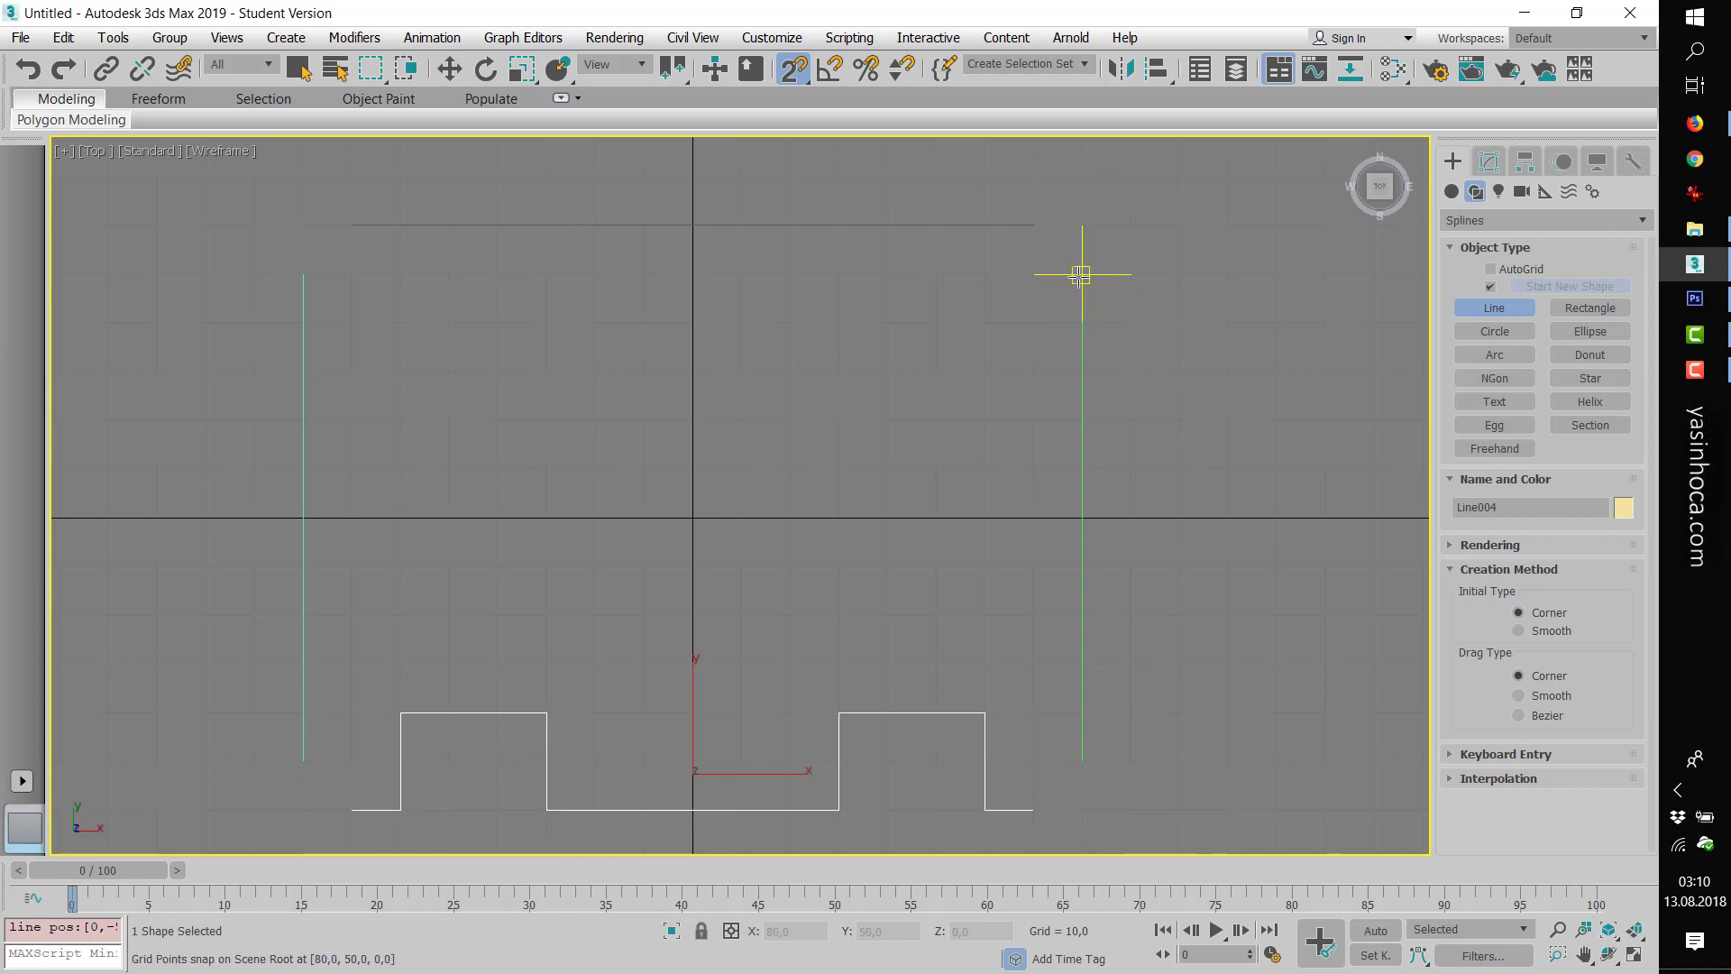
- Draw a quarter arc rounding the top-right corner of the outline
click(1496, 352)
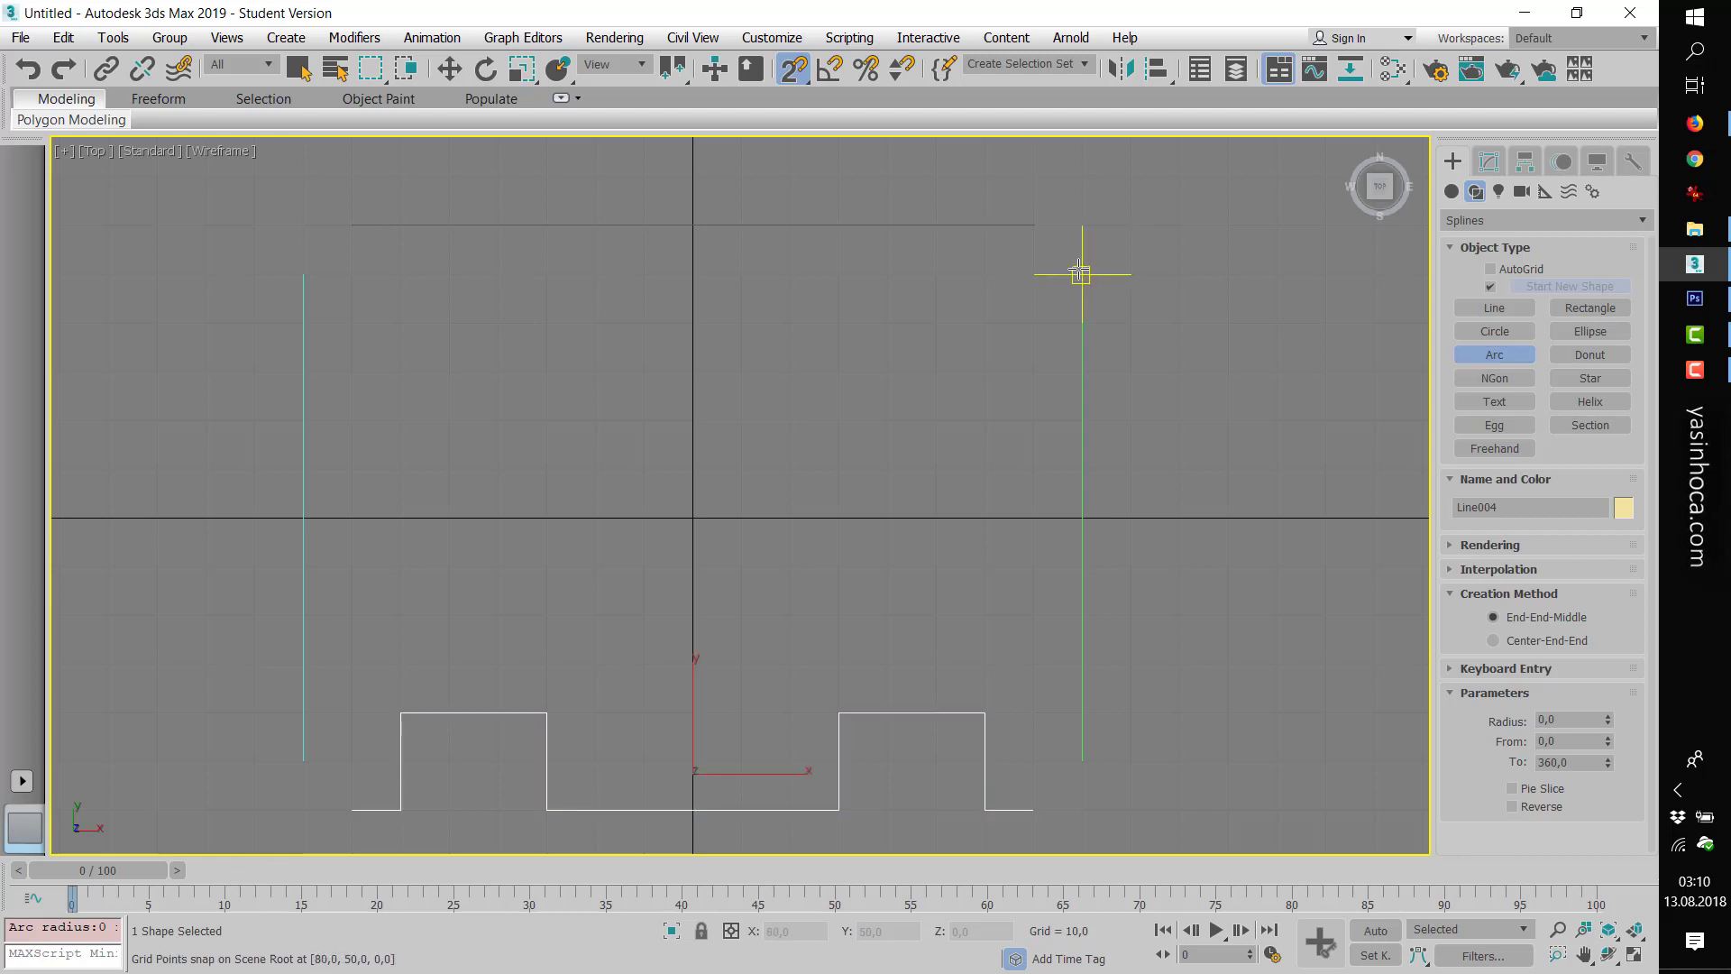
drag(1081, 273, 1037, 226)
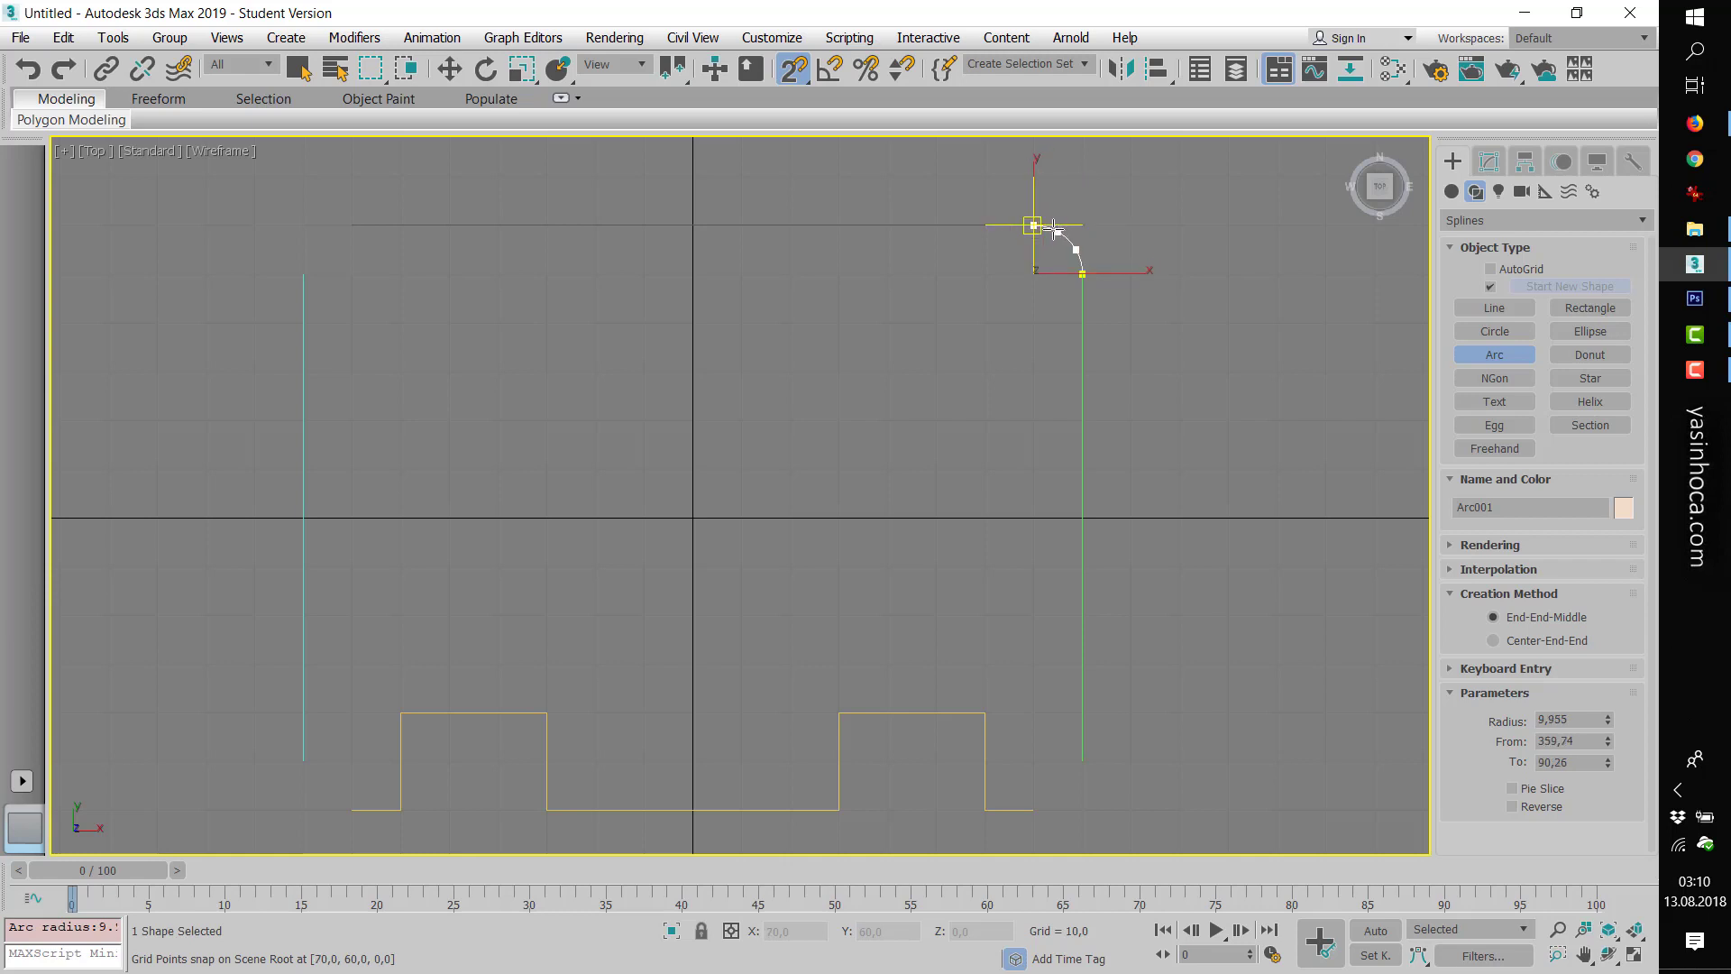
right_click(1055, 230)
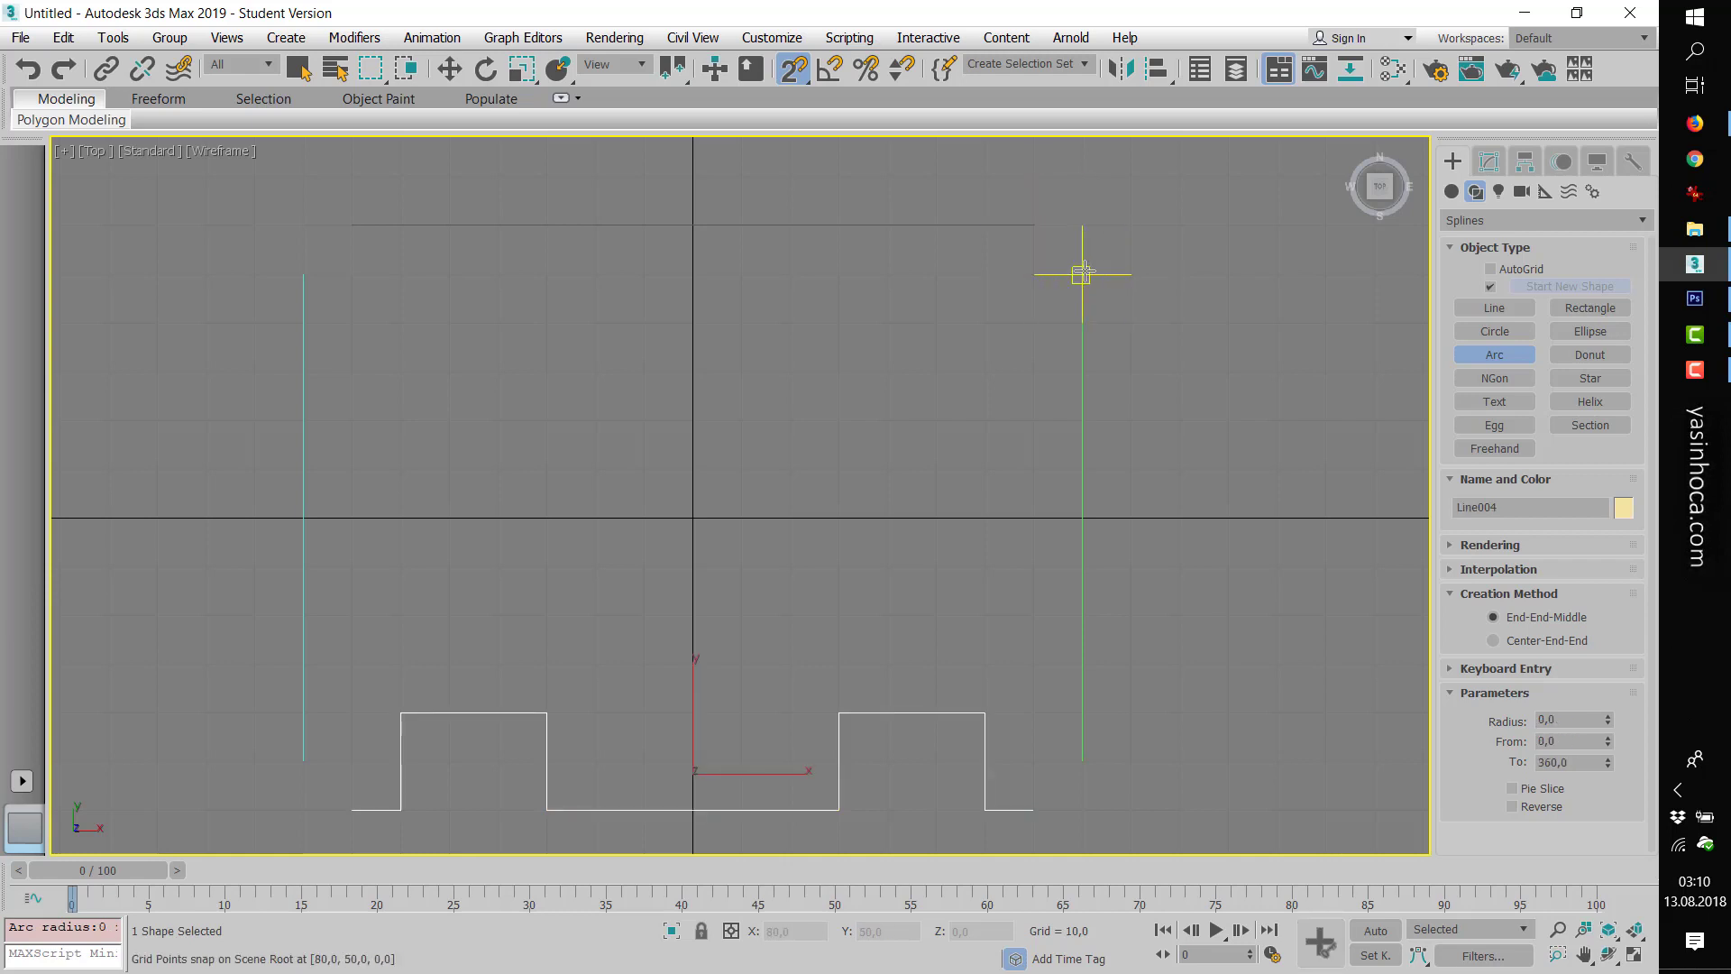
drag(1082, 273, 1036, 225)
click(1081, 270)
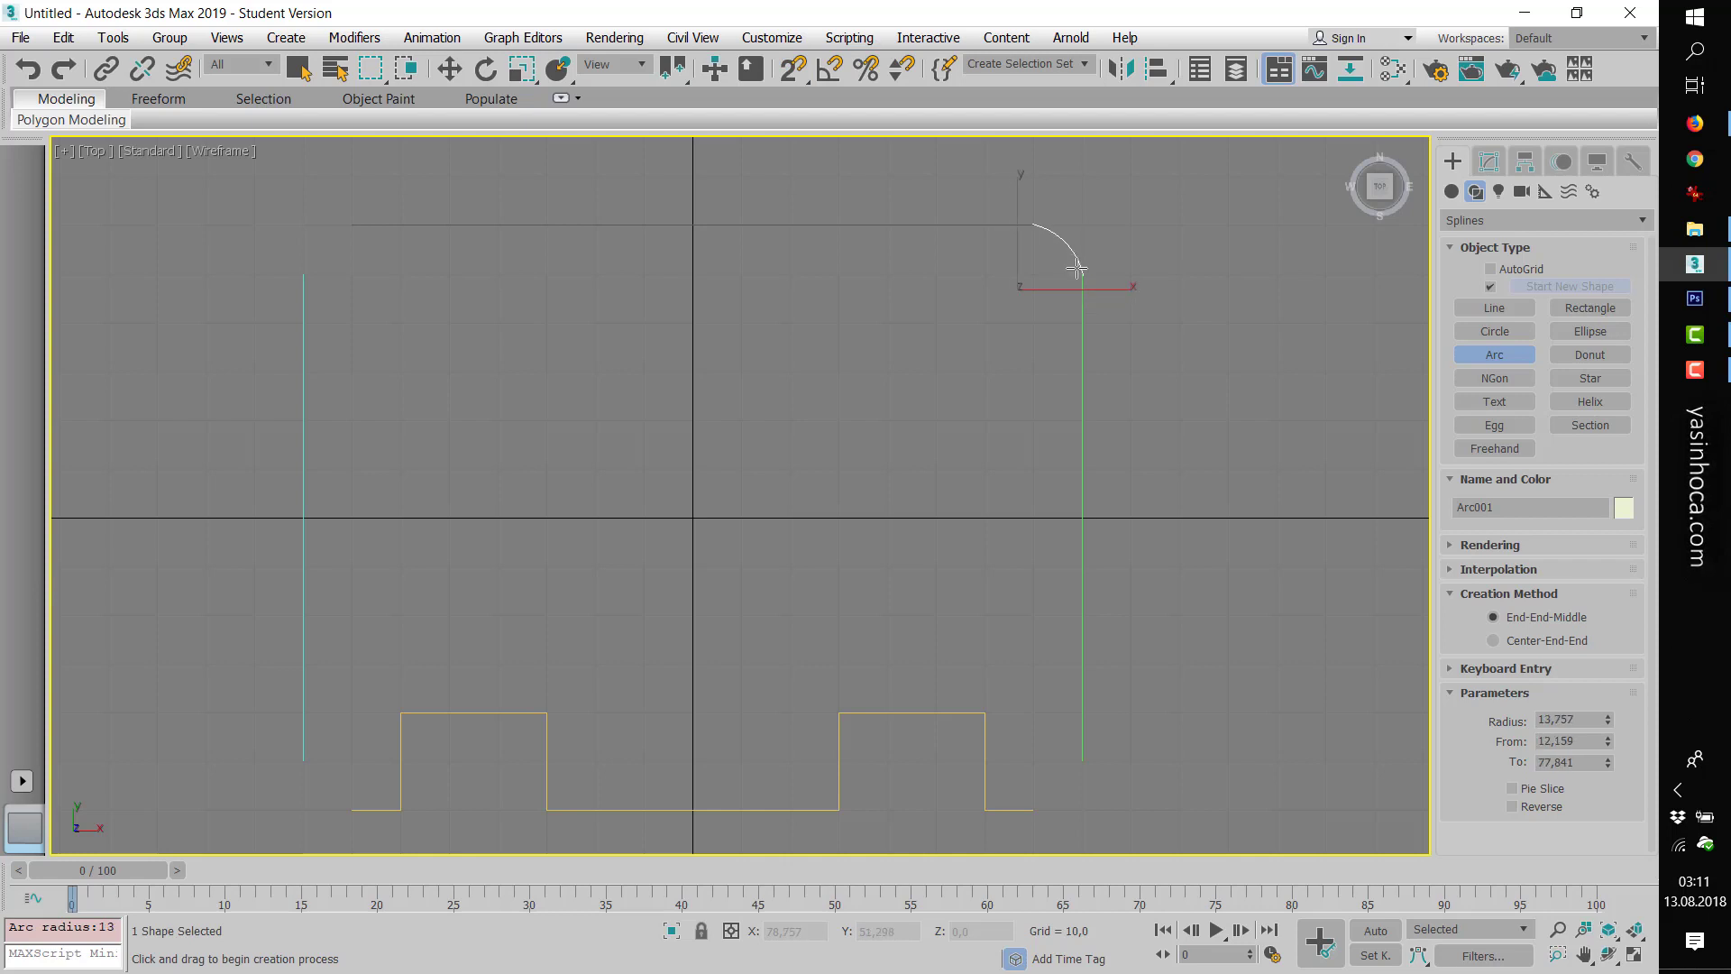
click(1075, 256)
- Add corner arcs at the top-left, bottom-left and bottom-right corners
drag(353, 225, 304, 273)
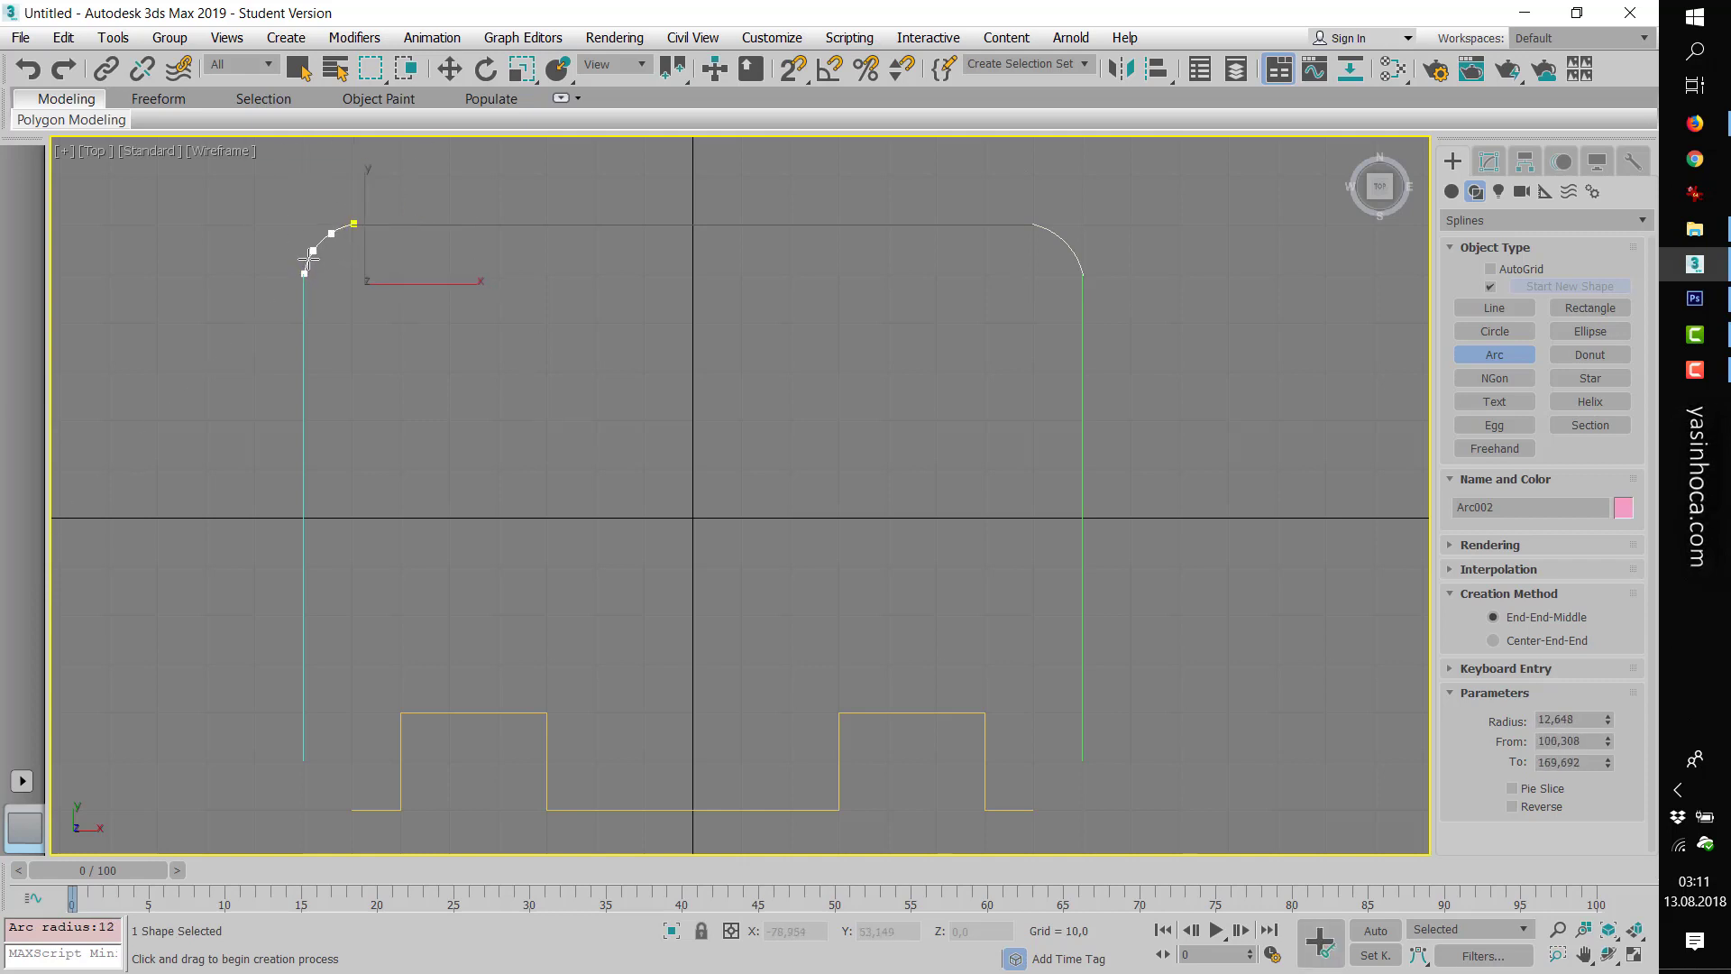
click(308, 259)
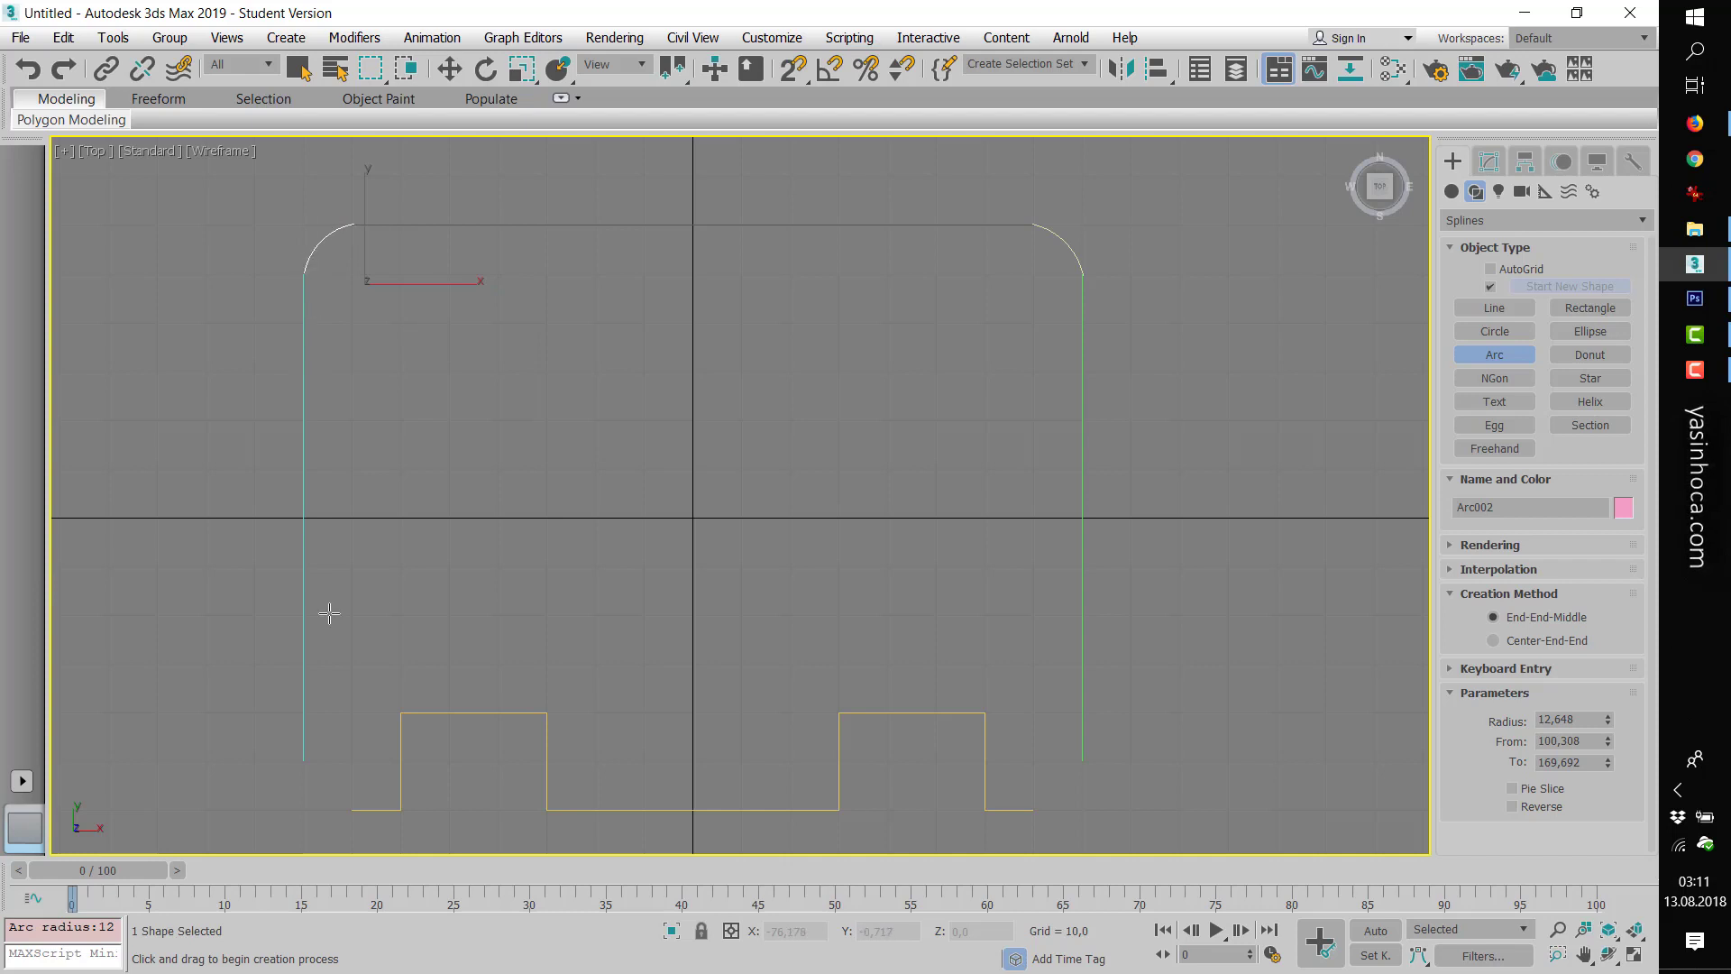
click(304, 762)
drag(304, 762, 350, 811)
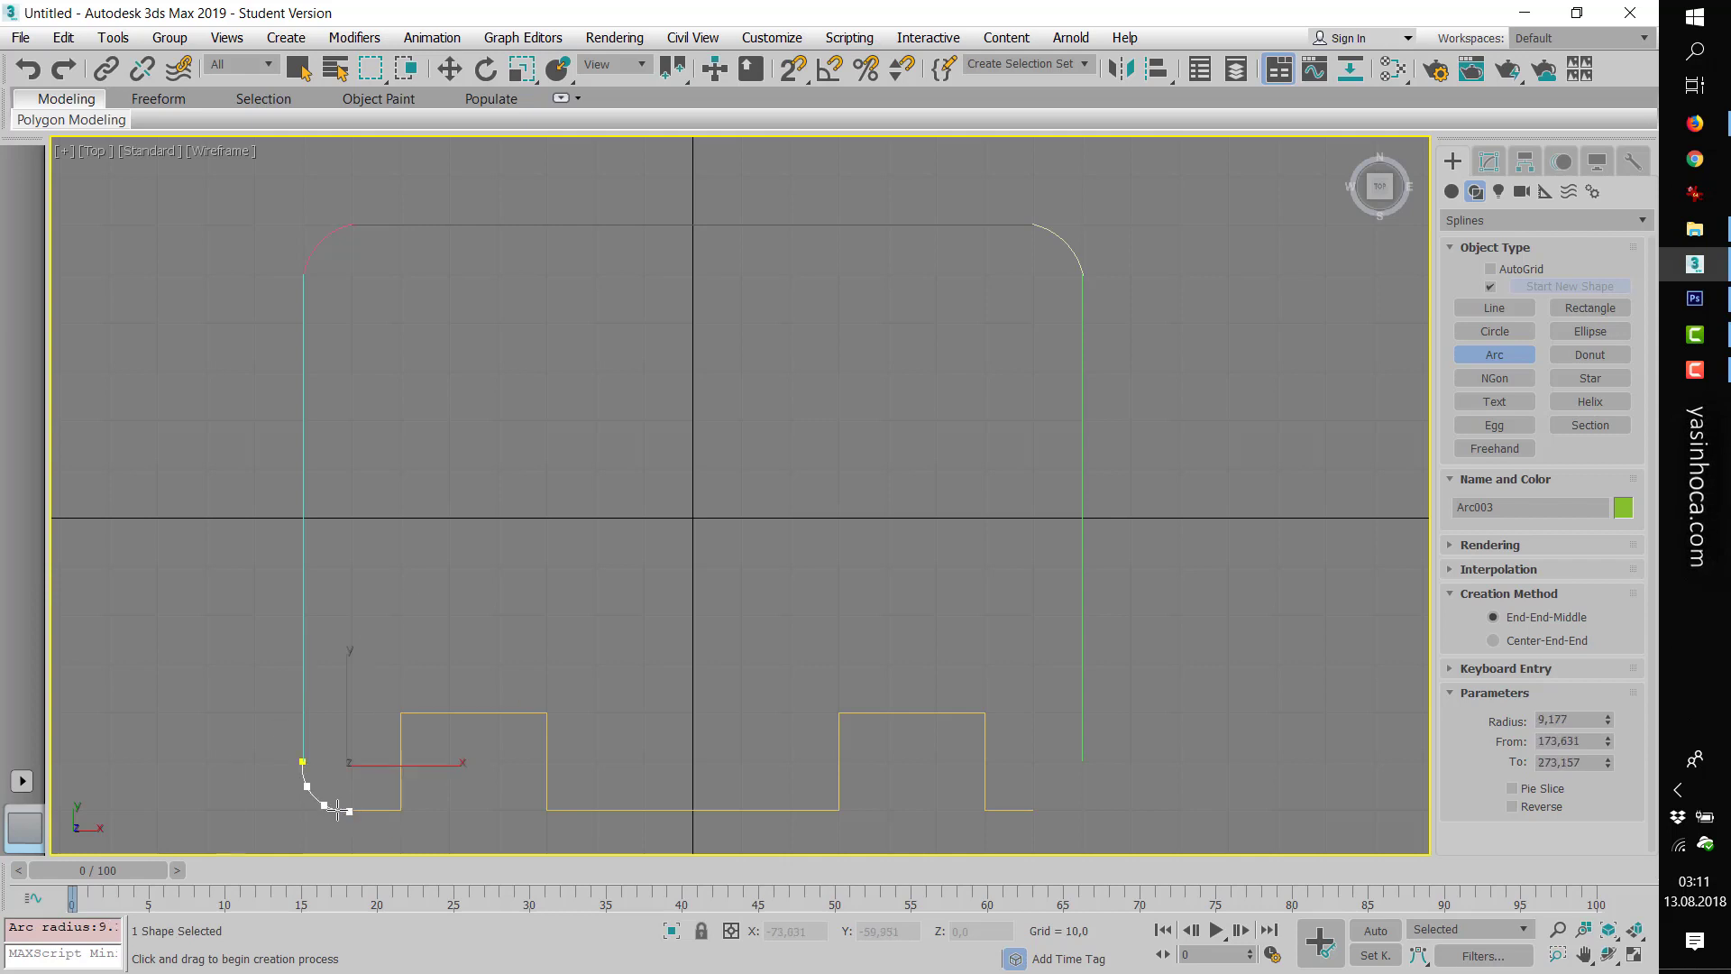
click(318, 796)
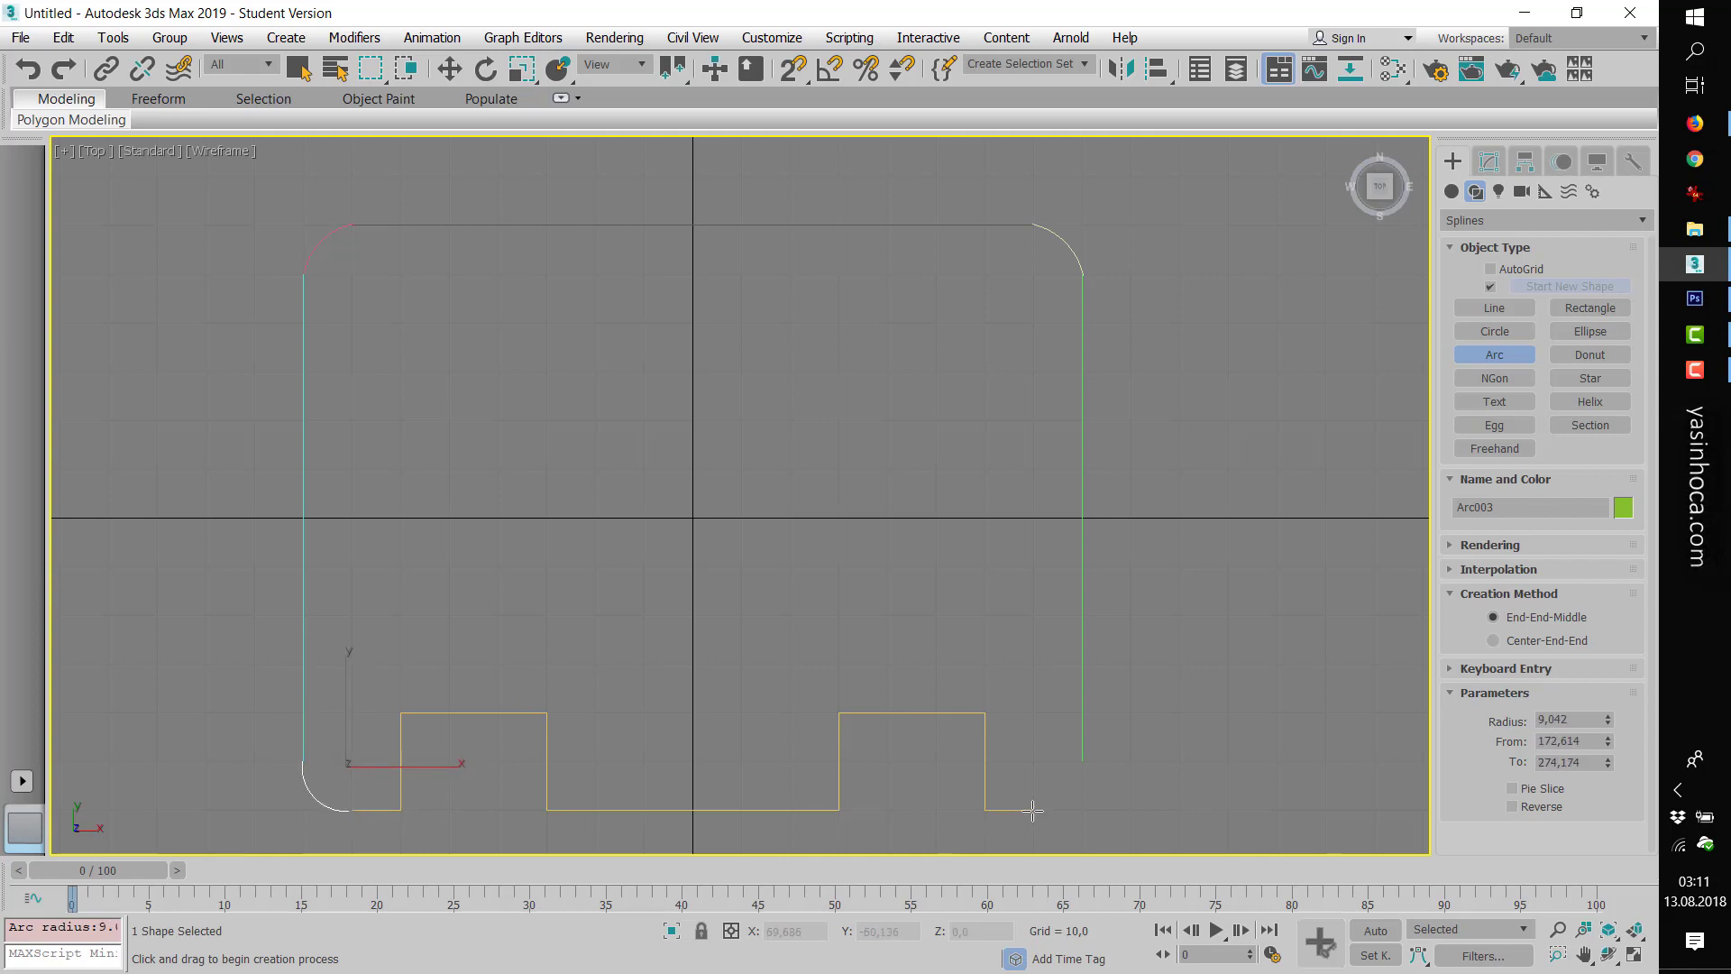
drag(1032, 811, 1082, 766)
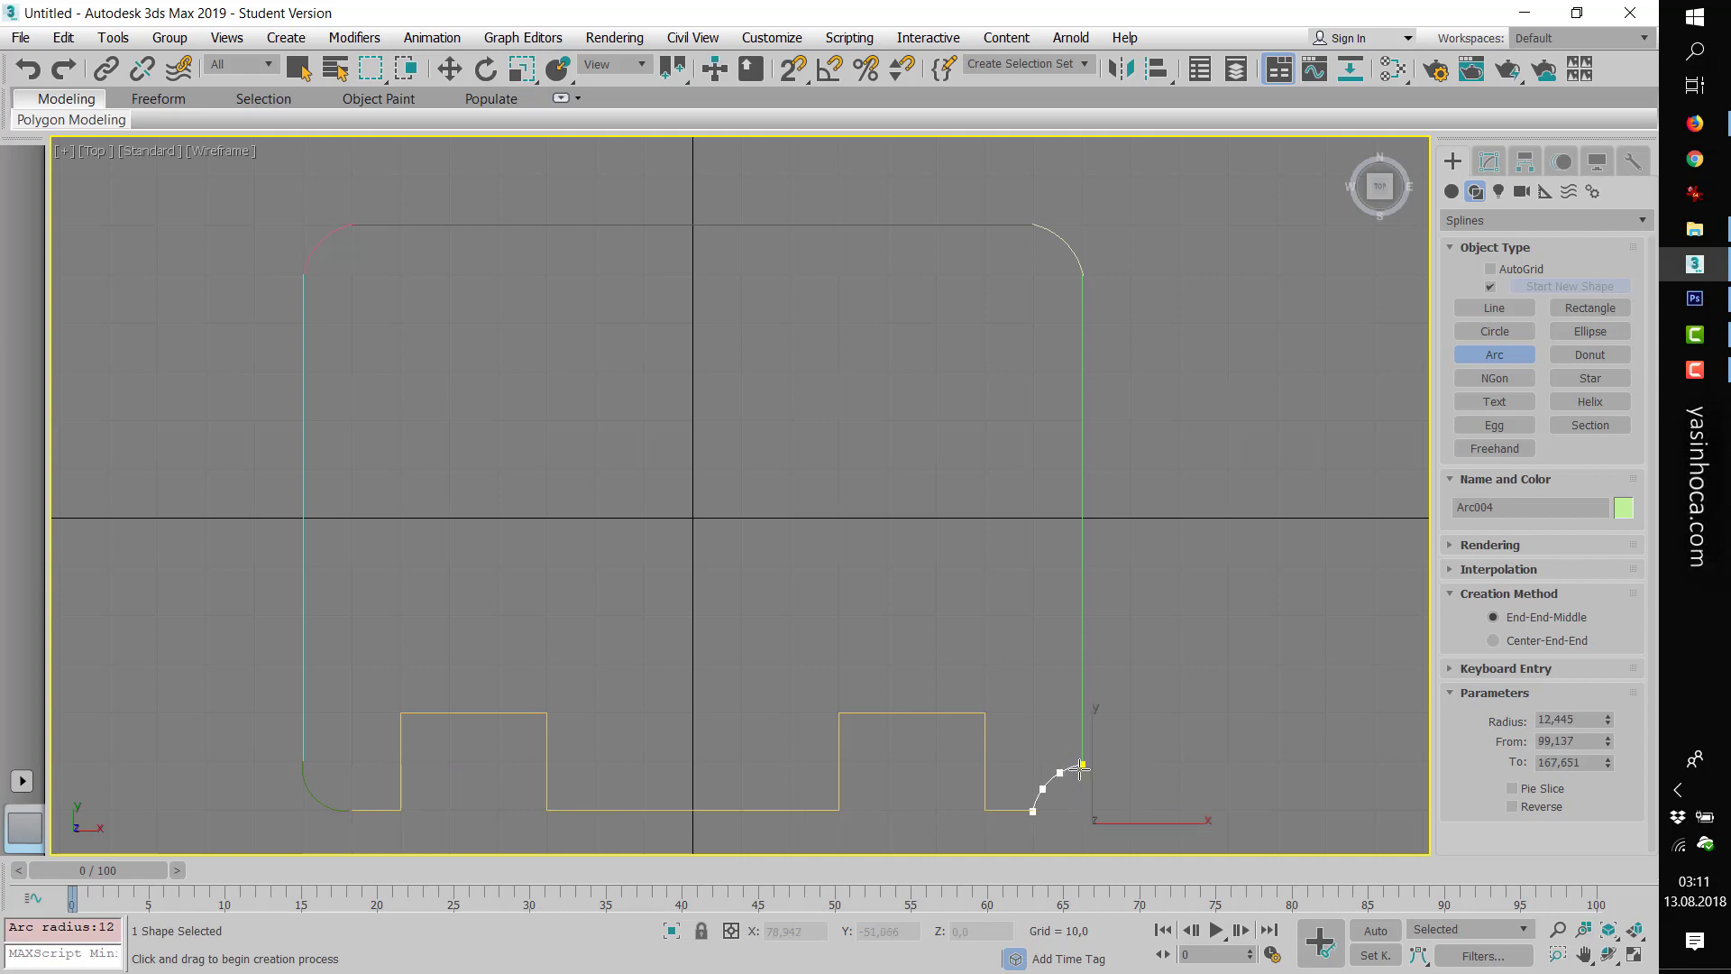
click(1082, 771)
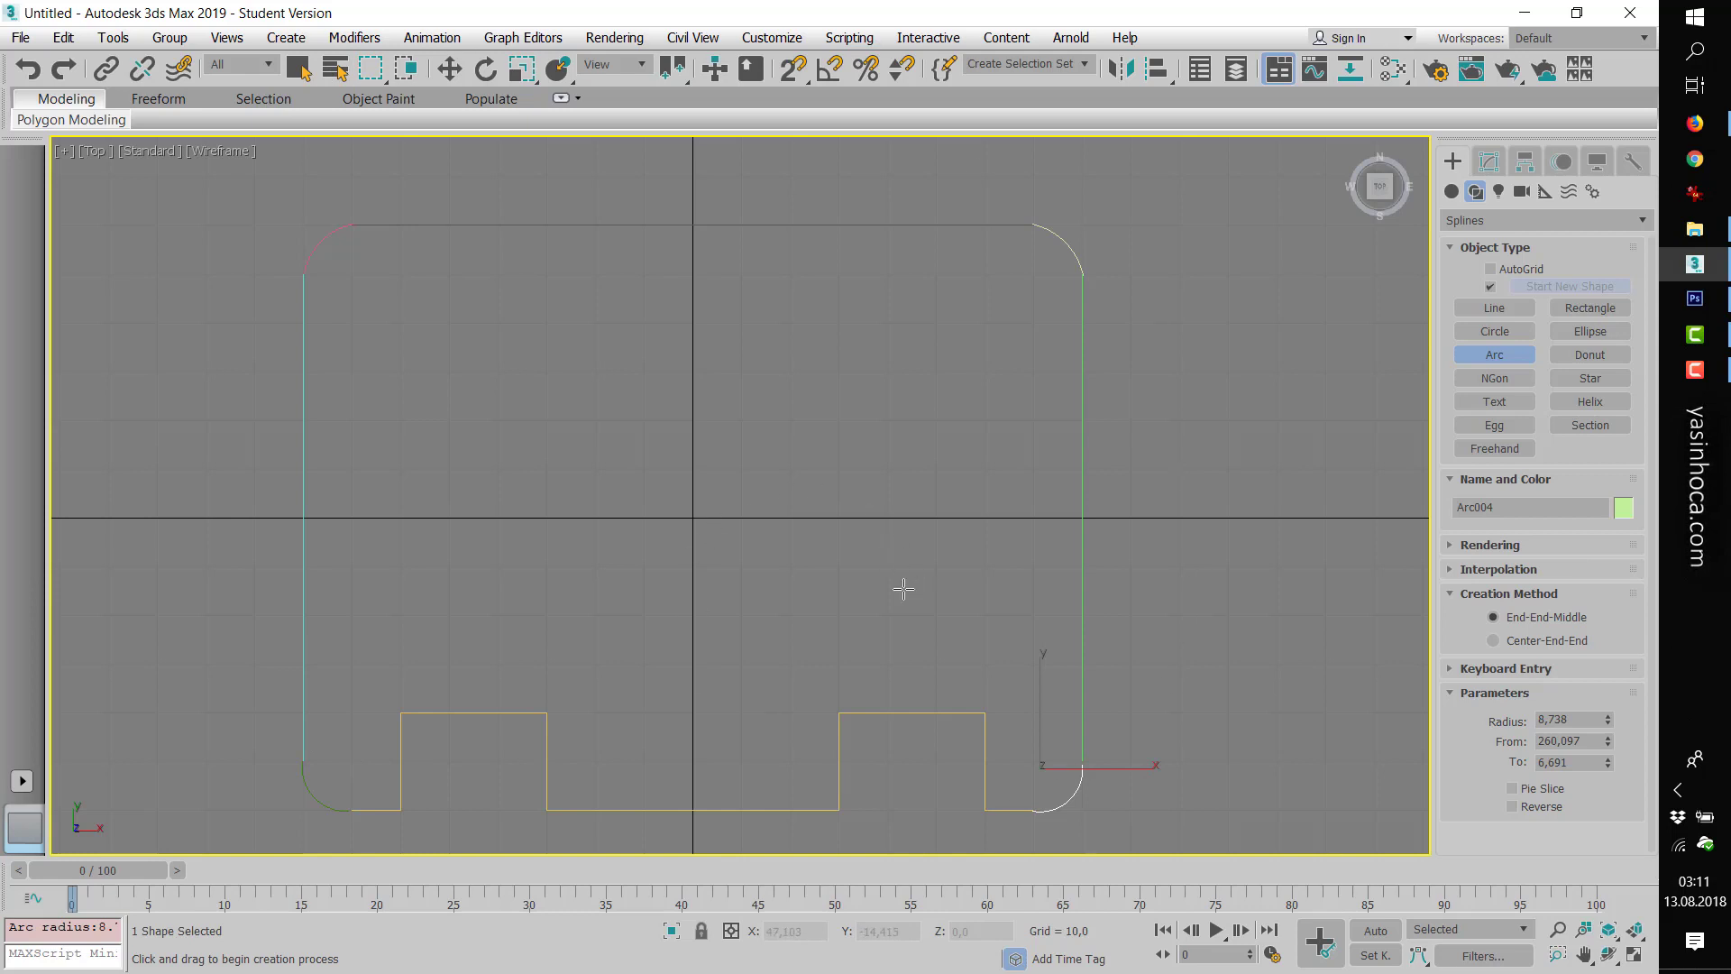
click(449, 68)
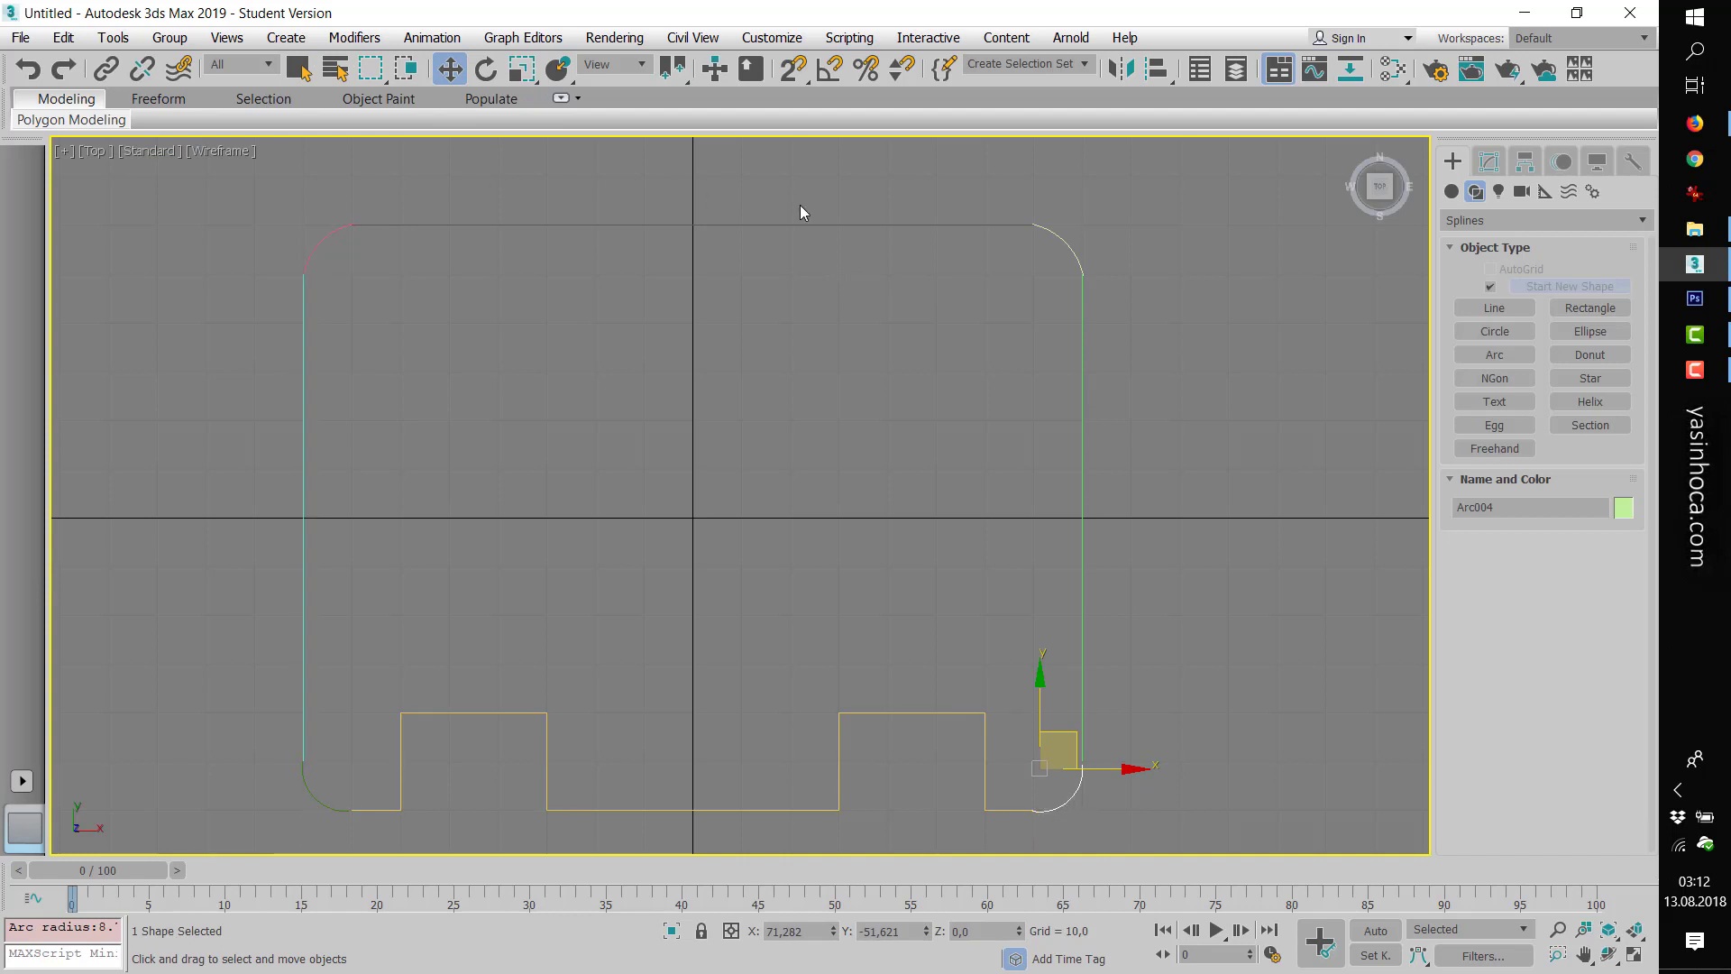
- Convert the bottom-right arc, Arc004, to an Editable Spline
right_click(1071, 800)
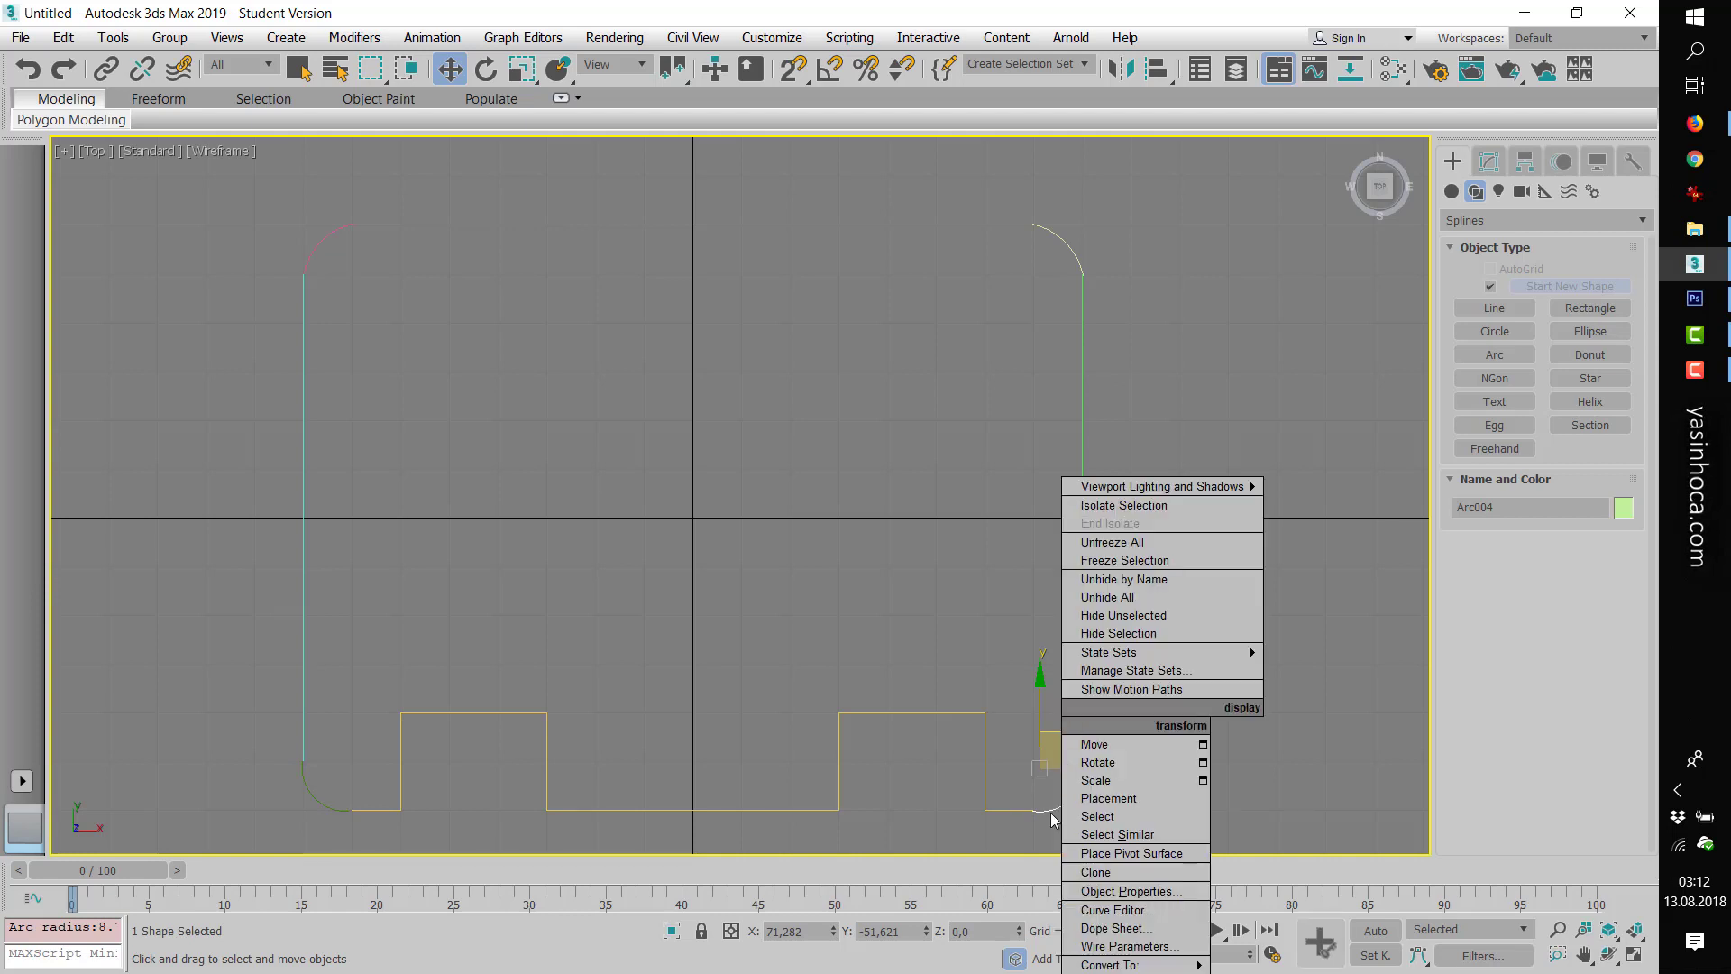
mouse_move(1123, 965)
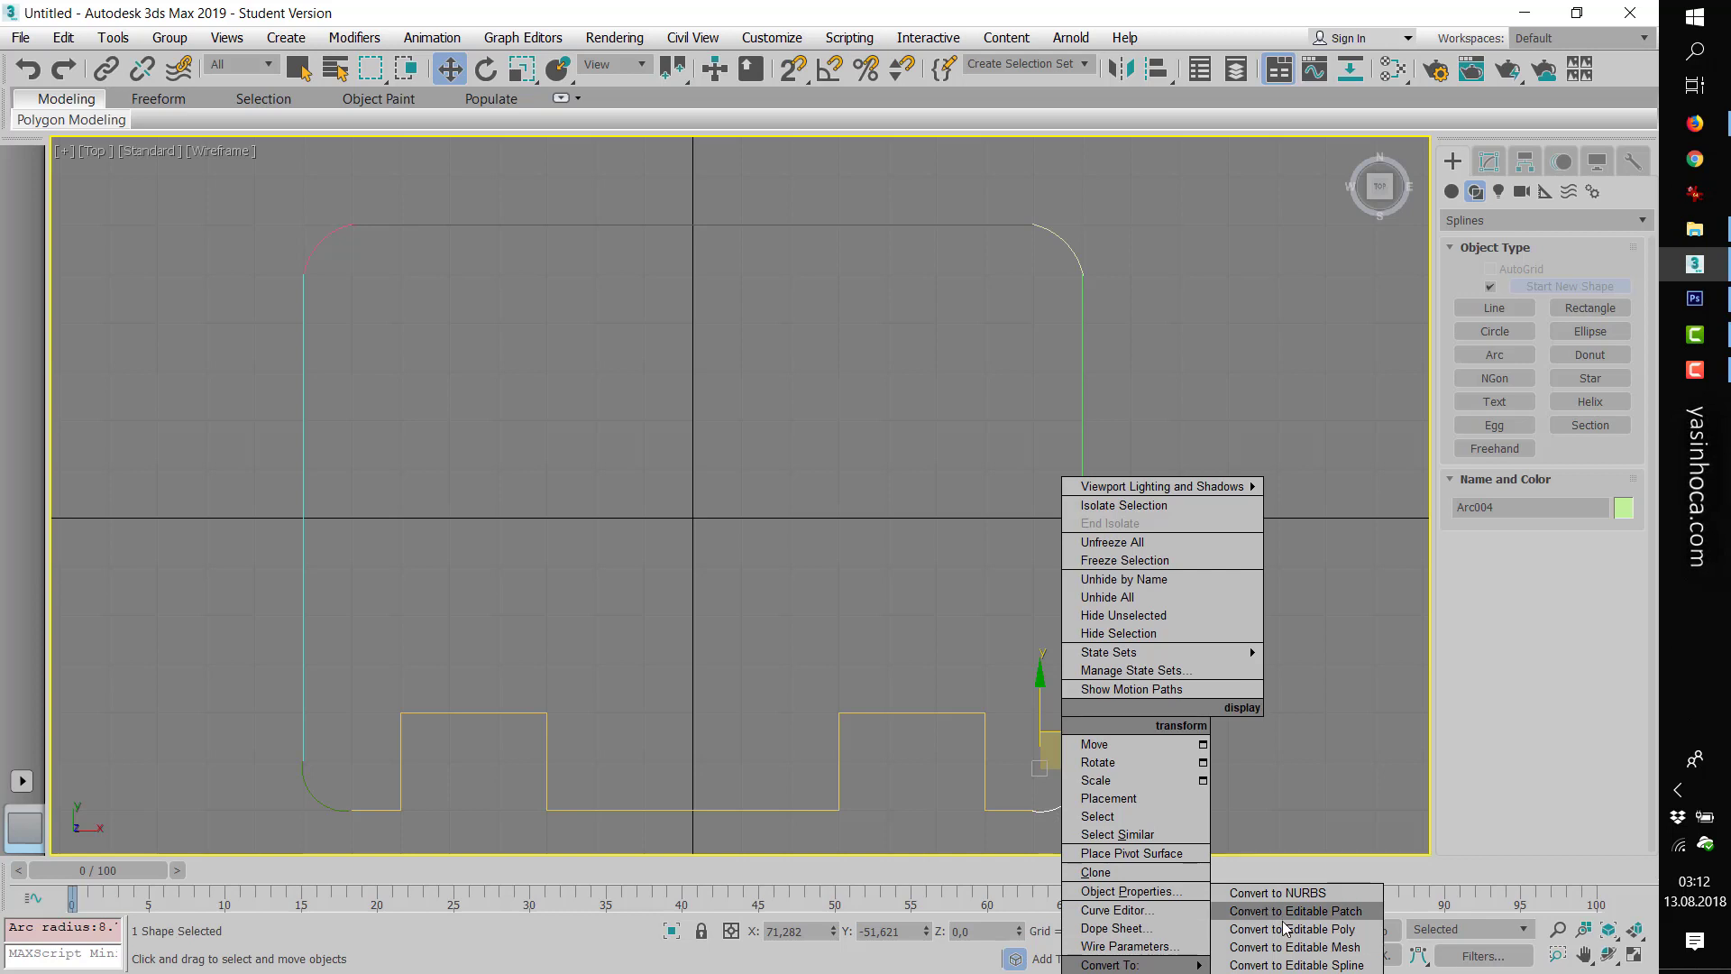
click(1290, 965)
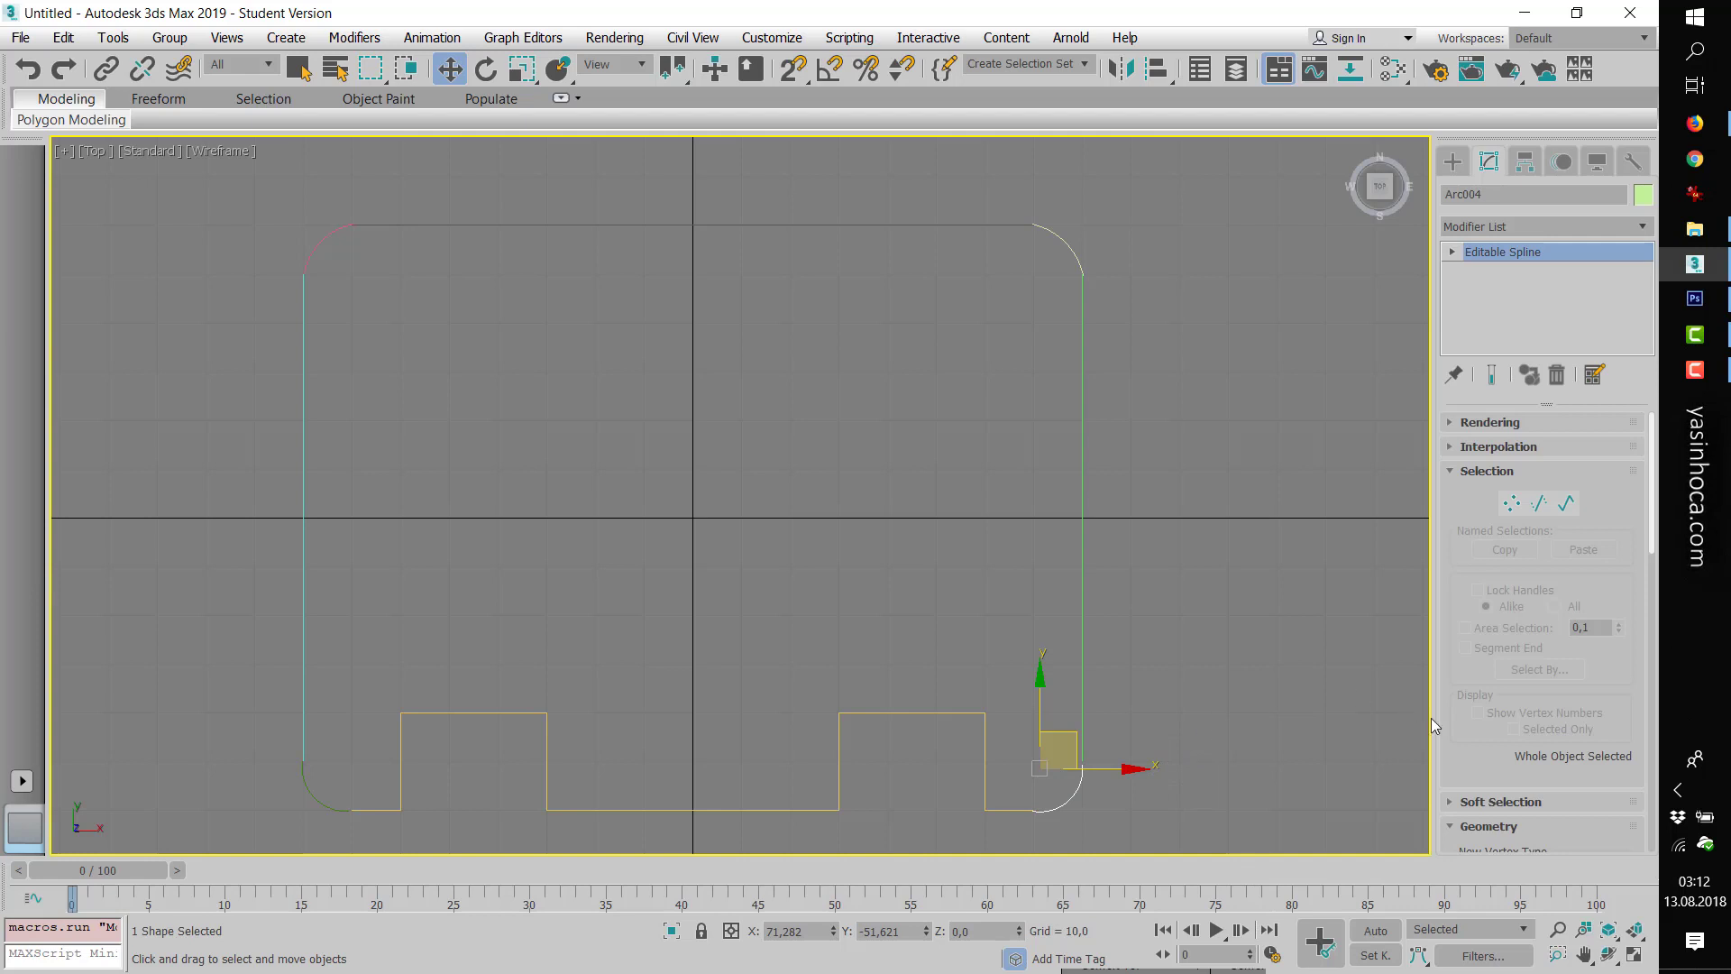
scroll(1532, 640, down, 5)
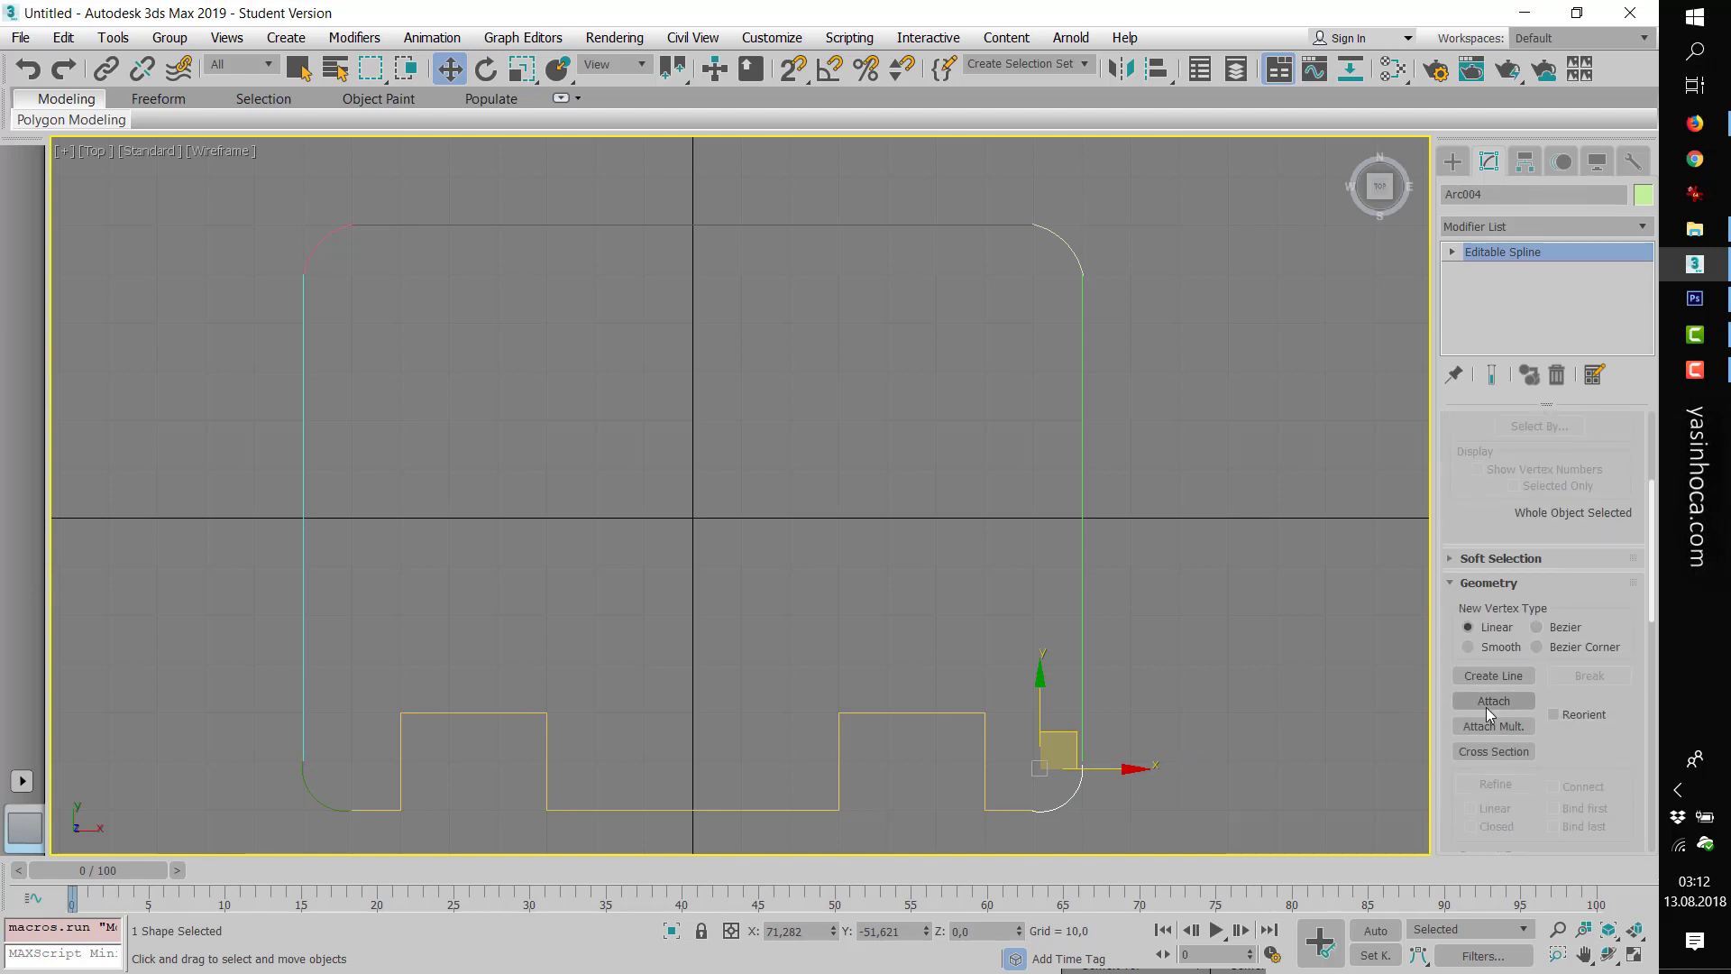
- Attach the side lines, top line, remaining arcs and notched bottom line to Arc004
click(1486, 707)
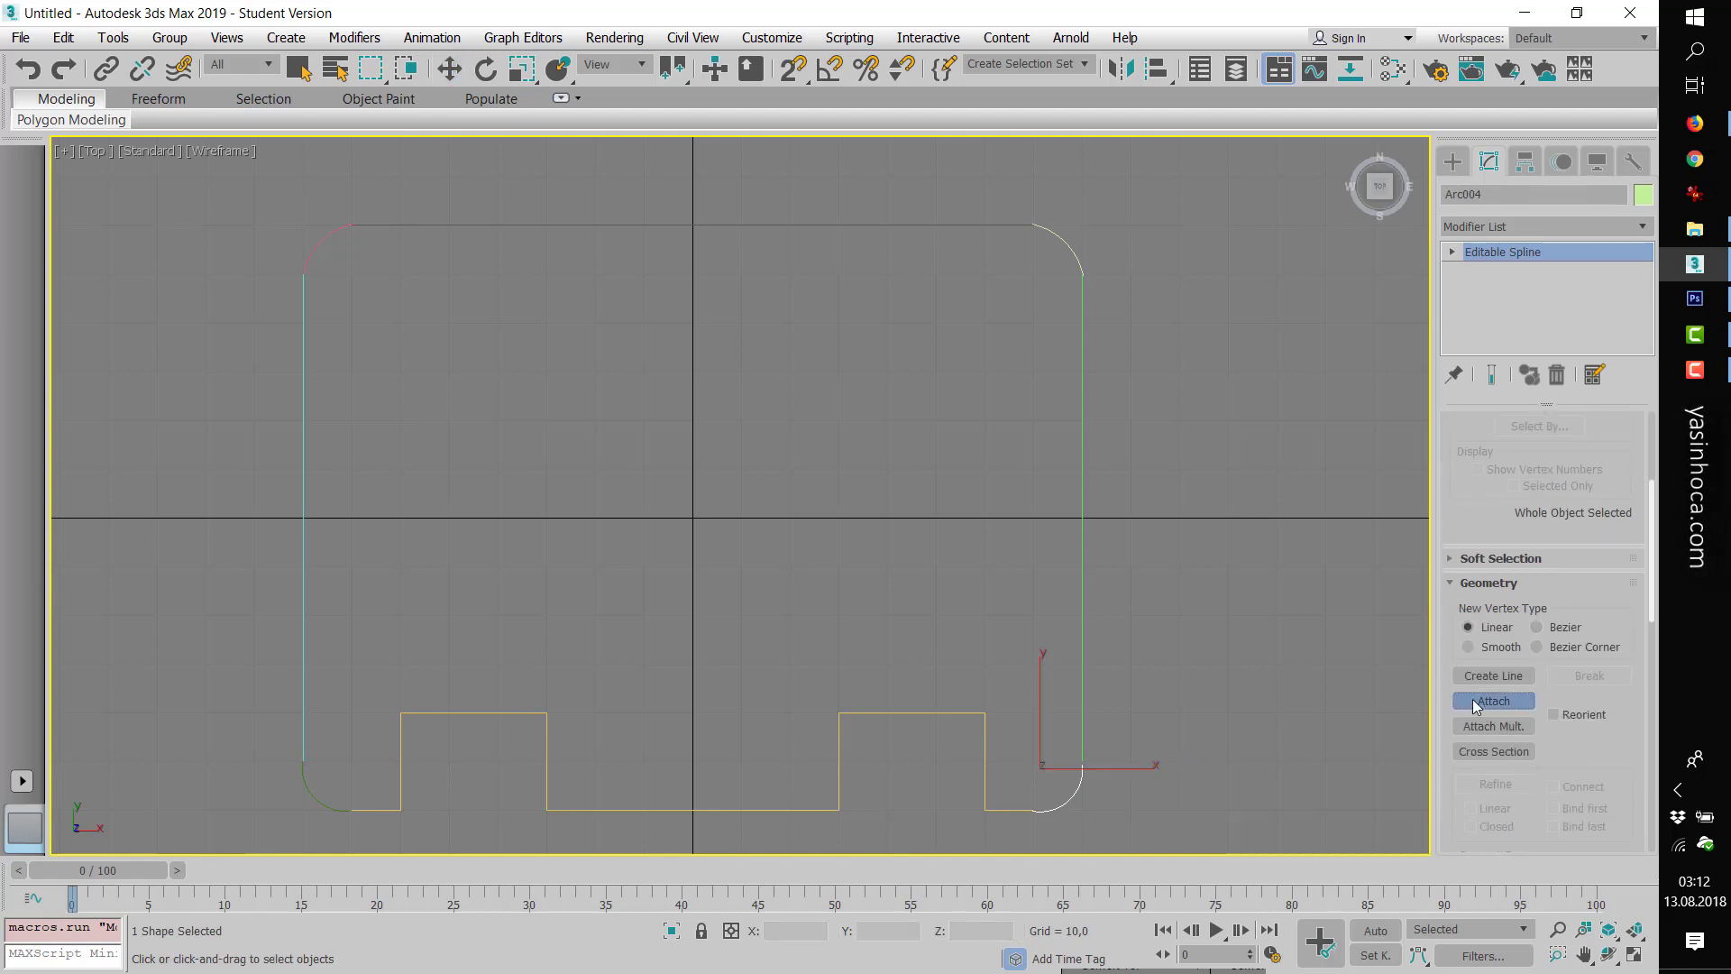
click(1083, 610)
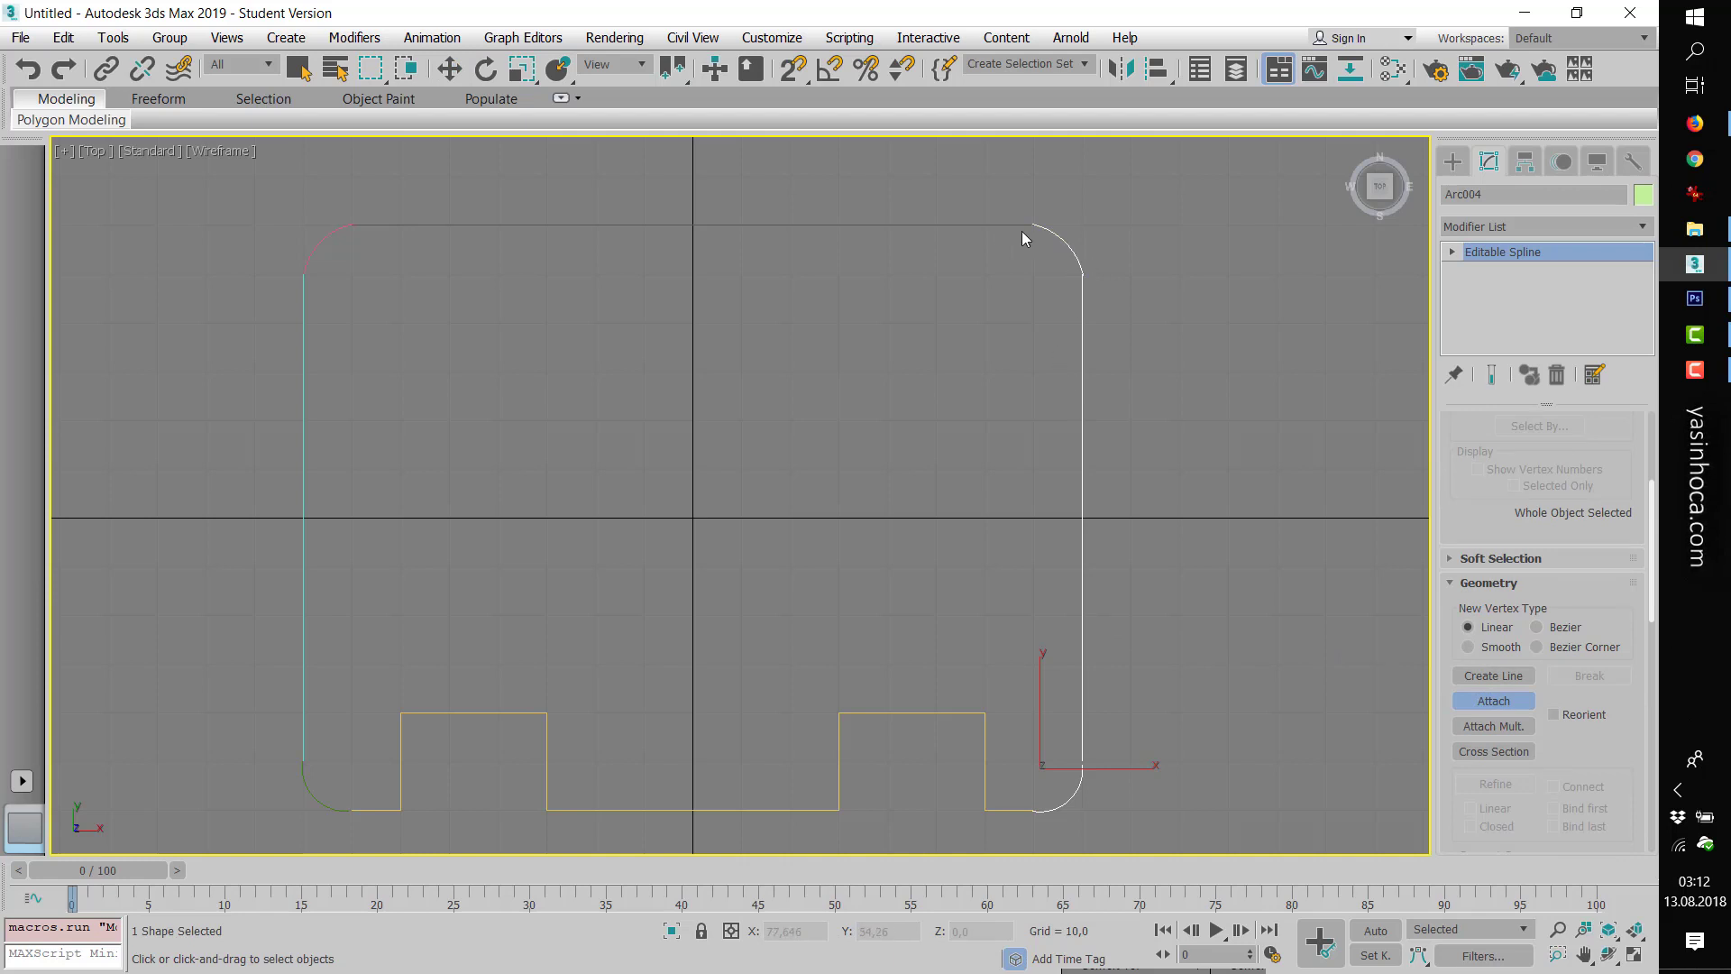
click(947, 226)
click(337, 241)
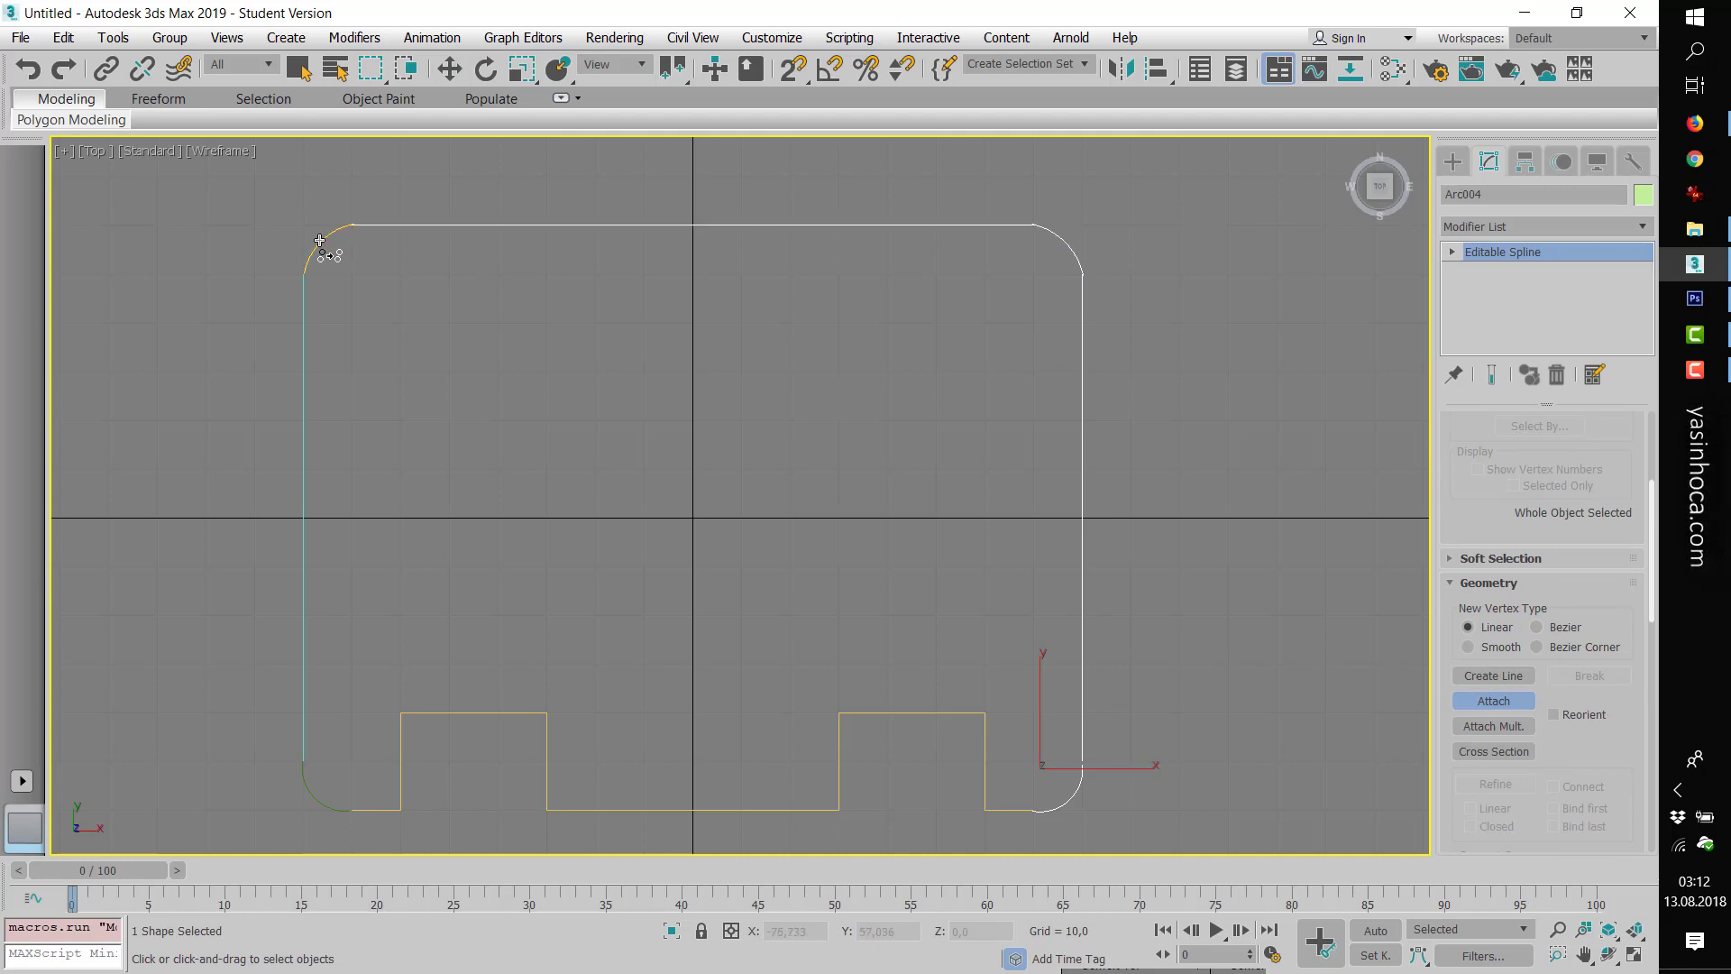
click(303, 334)
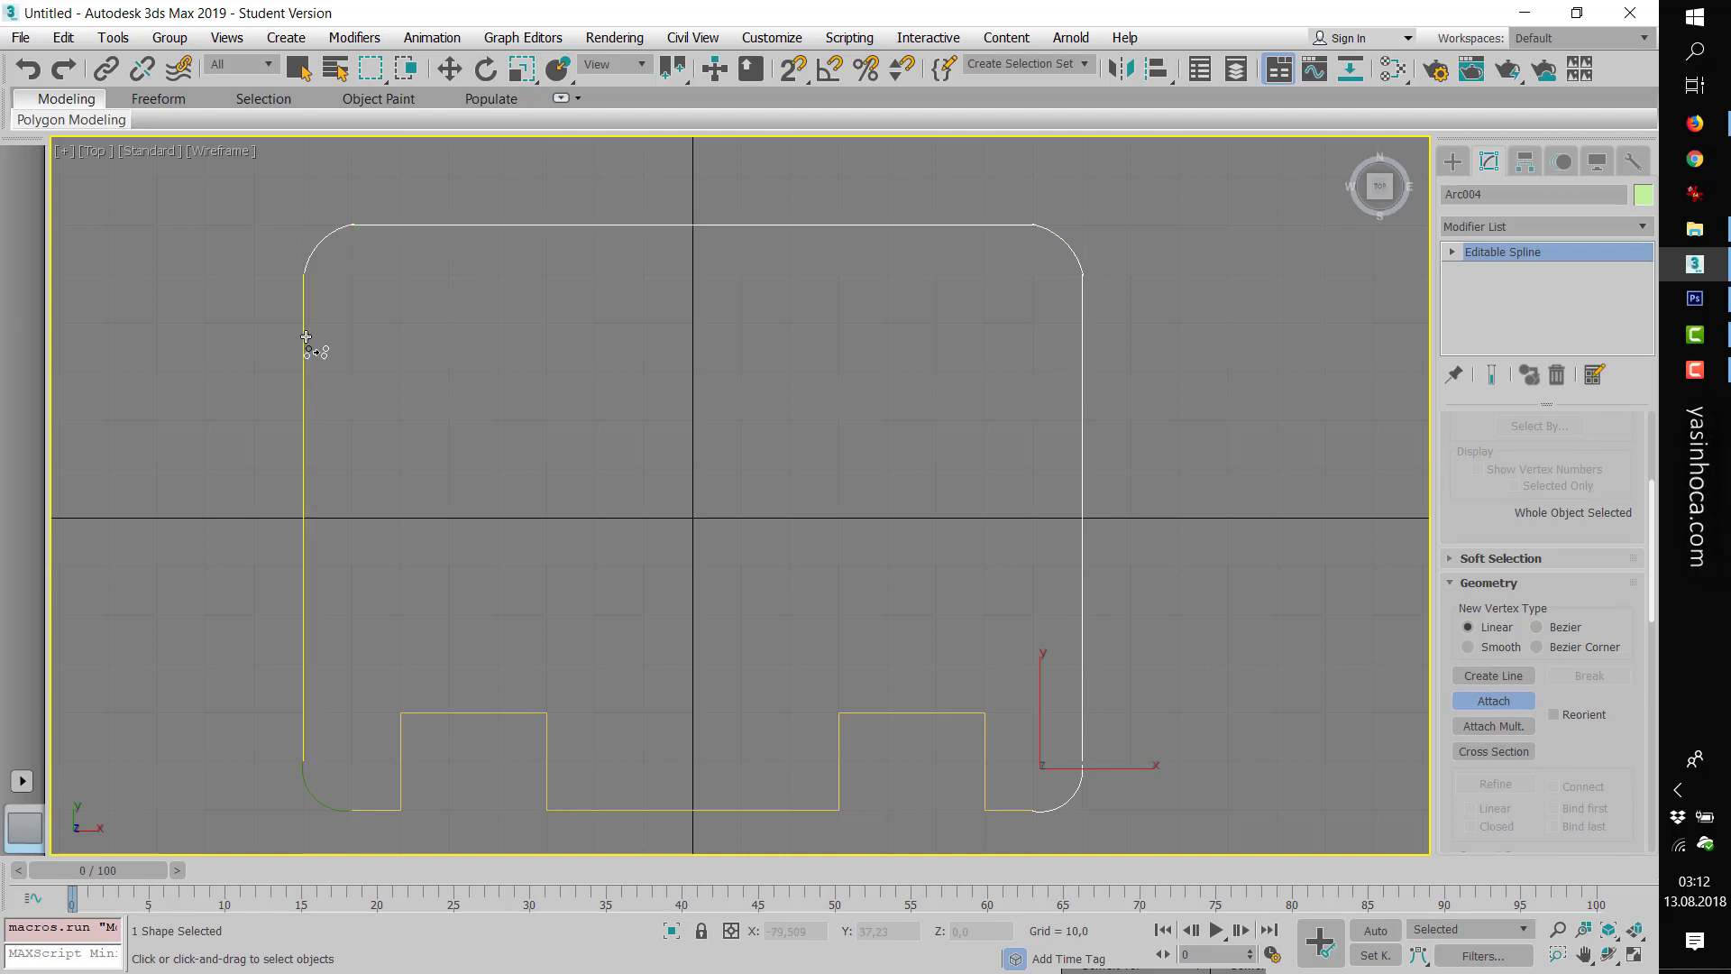
click(311, 795)
click(386, 809)
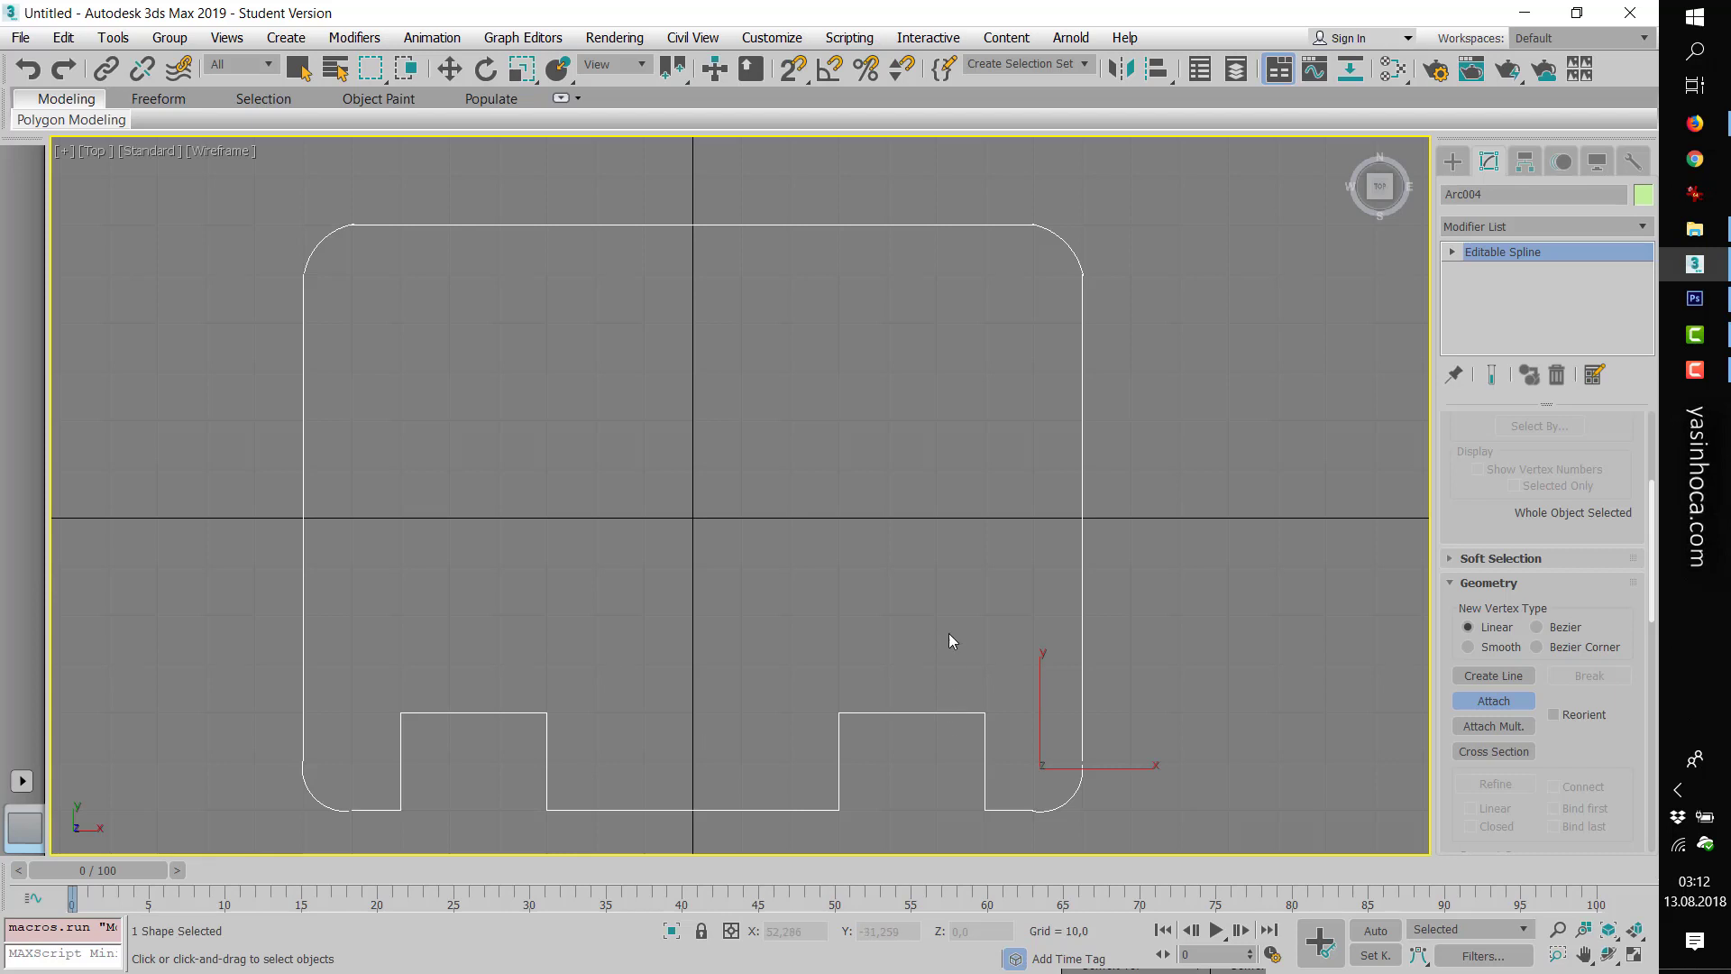
scroll(549, 755, up, 2)
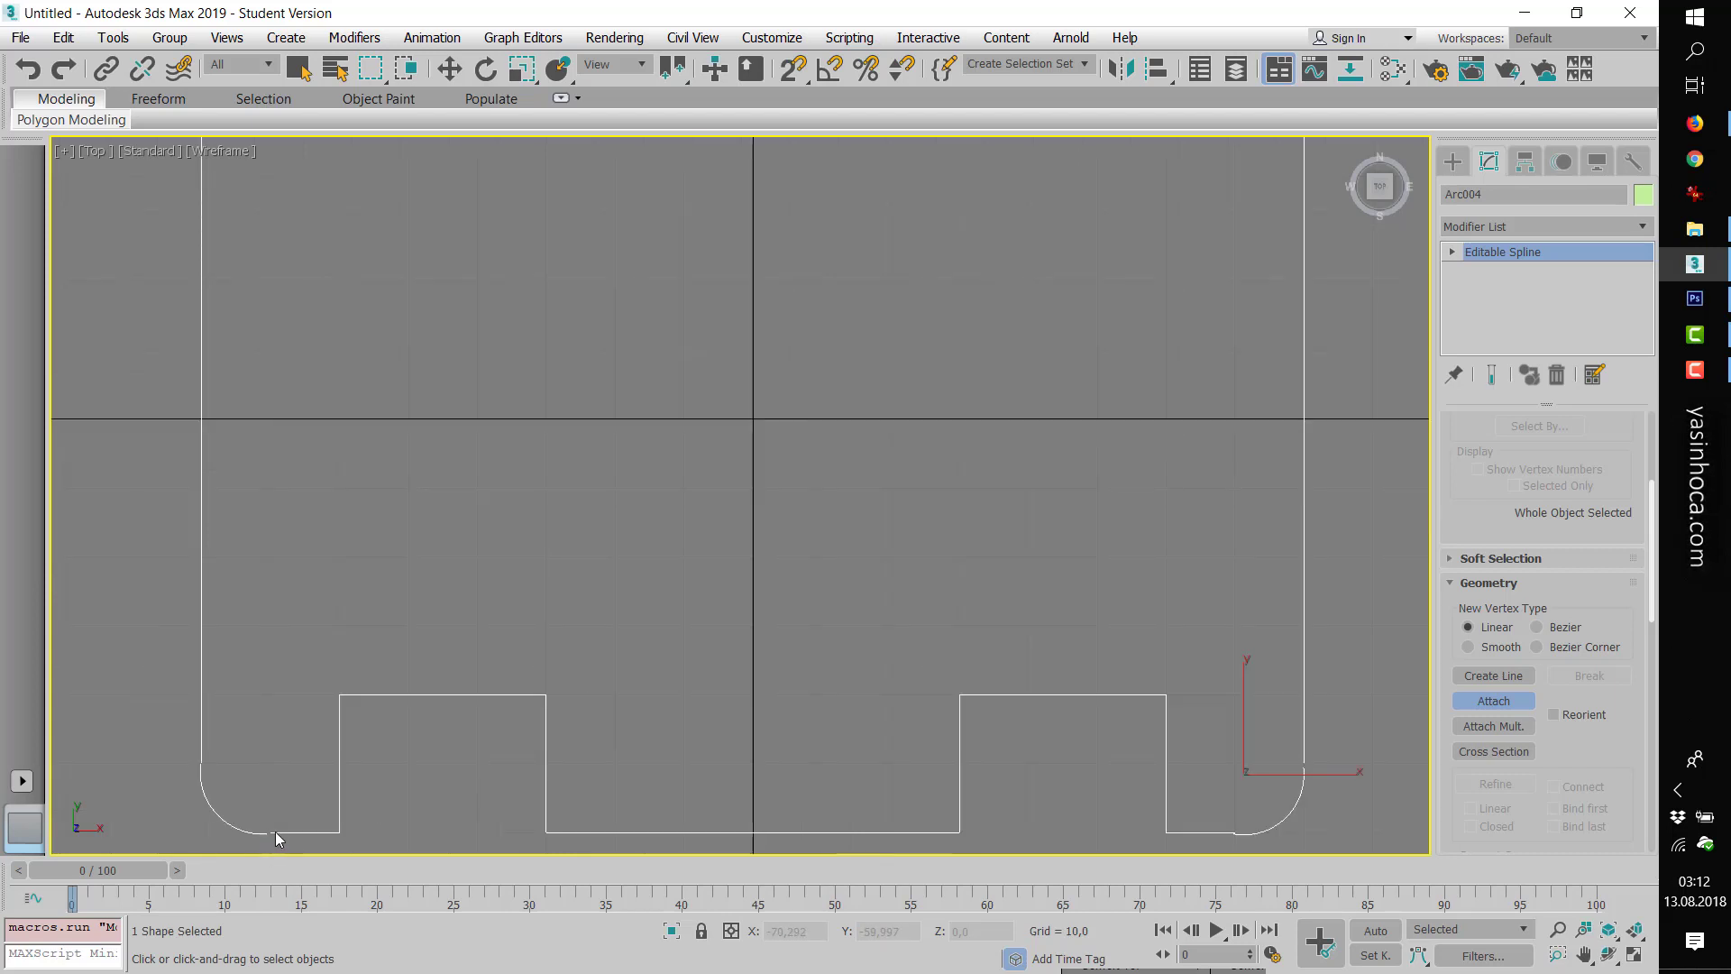
scroll(920, 673, down, 6)
scroll(945, 672, up, 4)
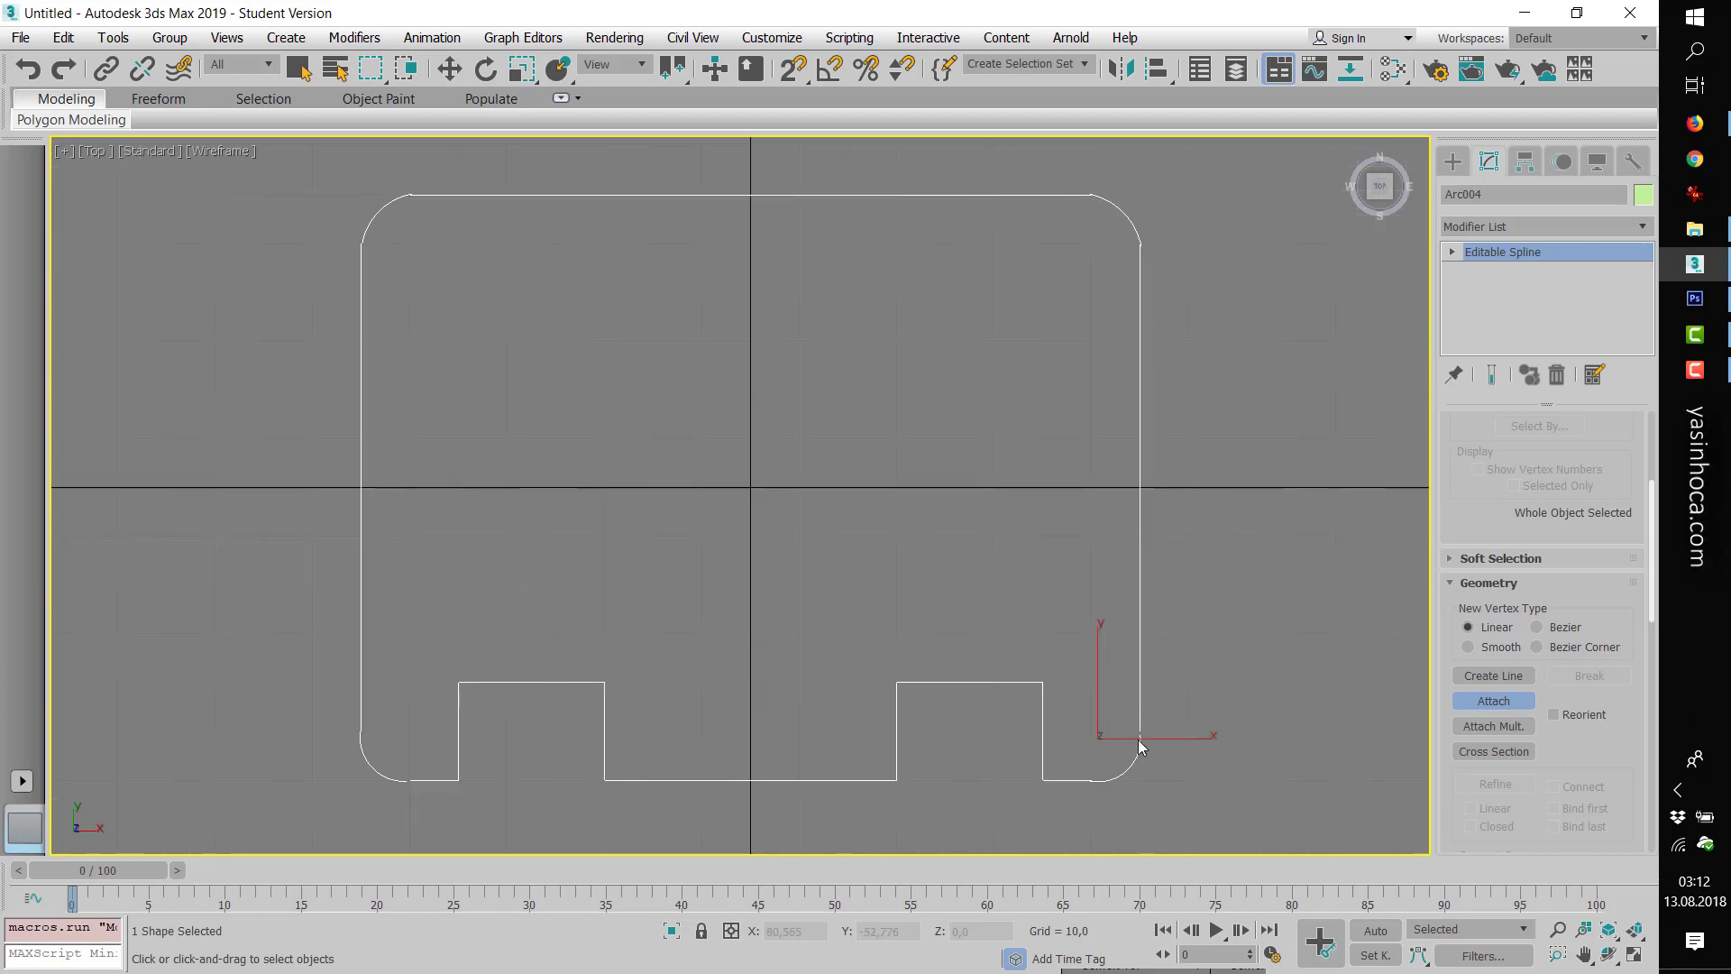
scroll(1546, 580, up, 2)
scroll(1546, 586, up, 3)
scroll(1546, 592, up, 1)
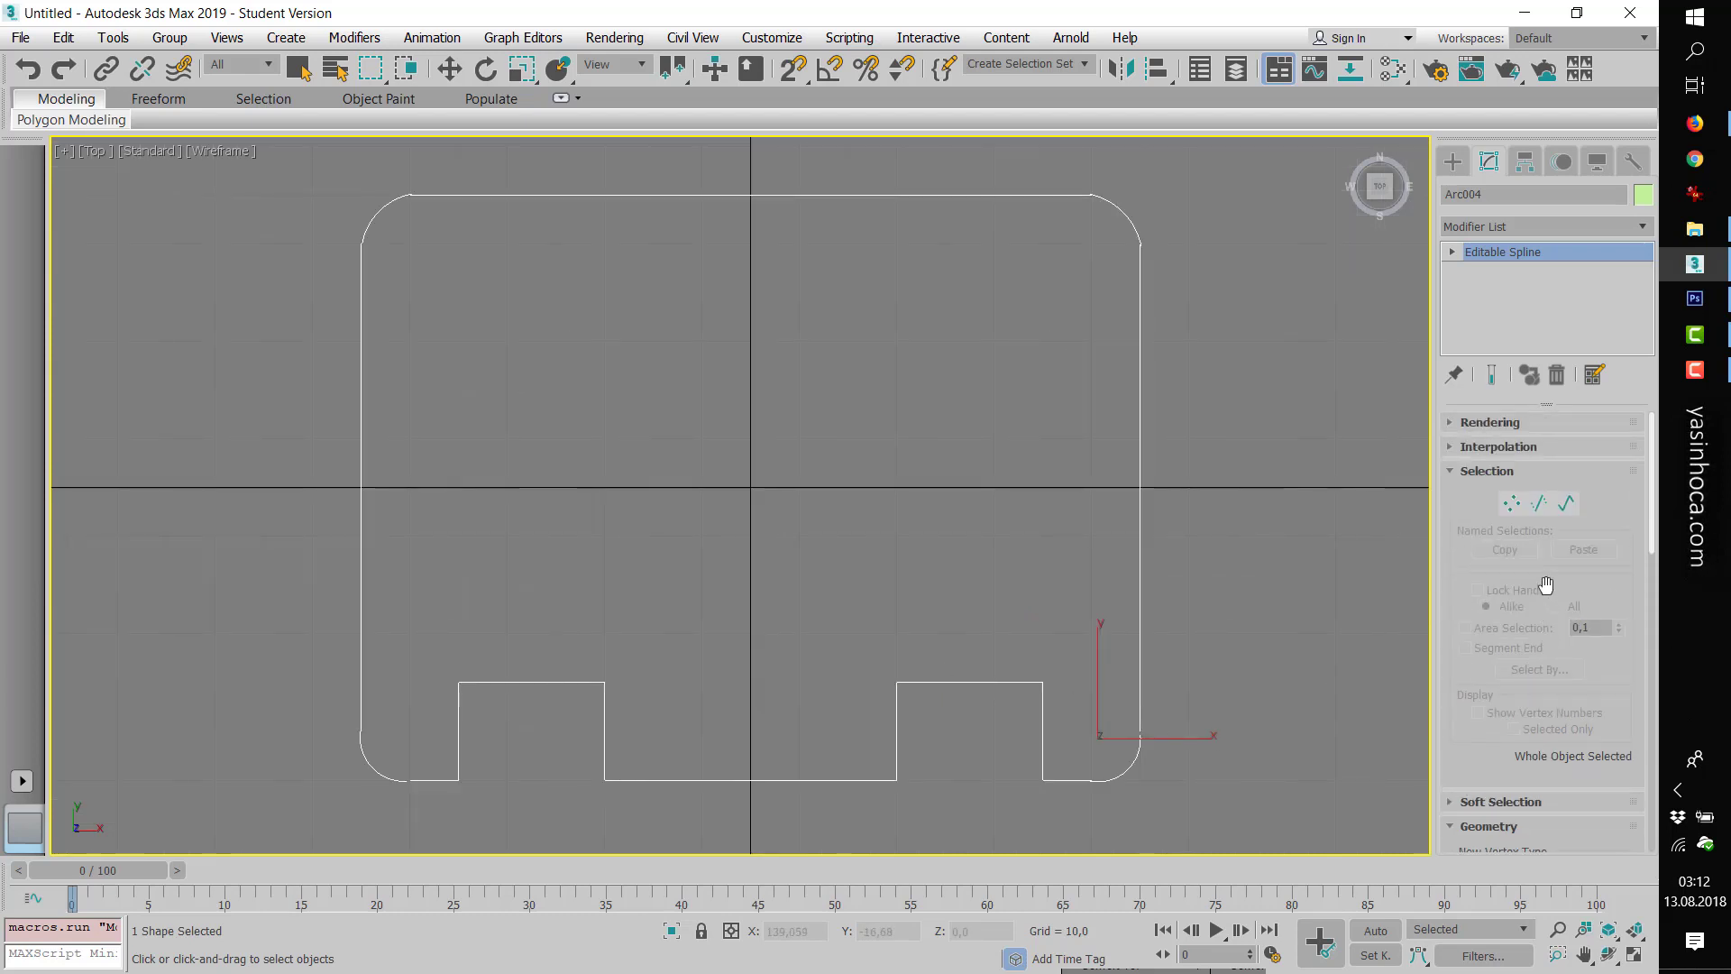
- Switch to Vertex level and set the weld threshold to 100,0
click(1510, 505)
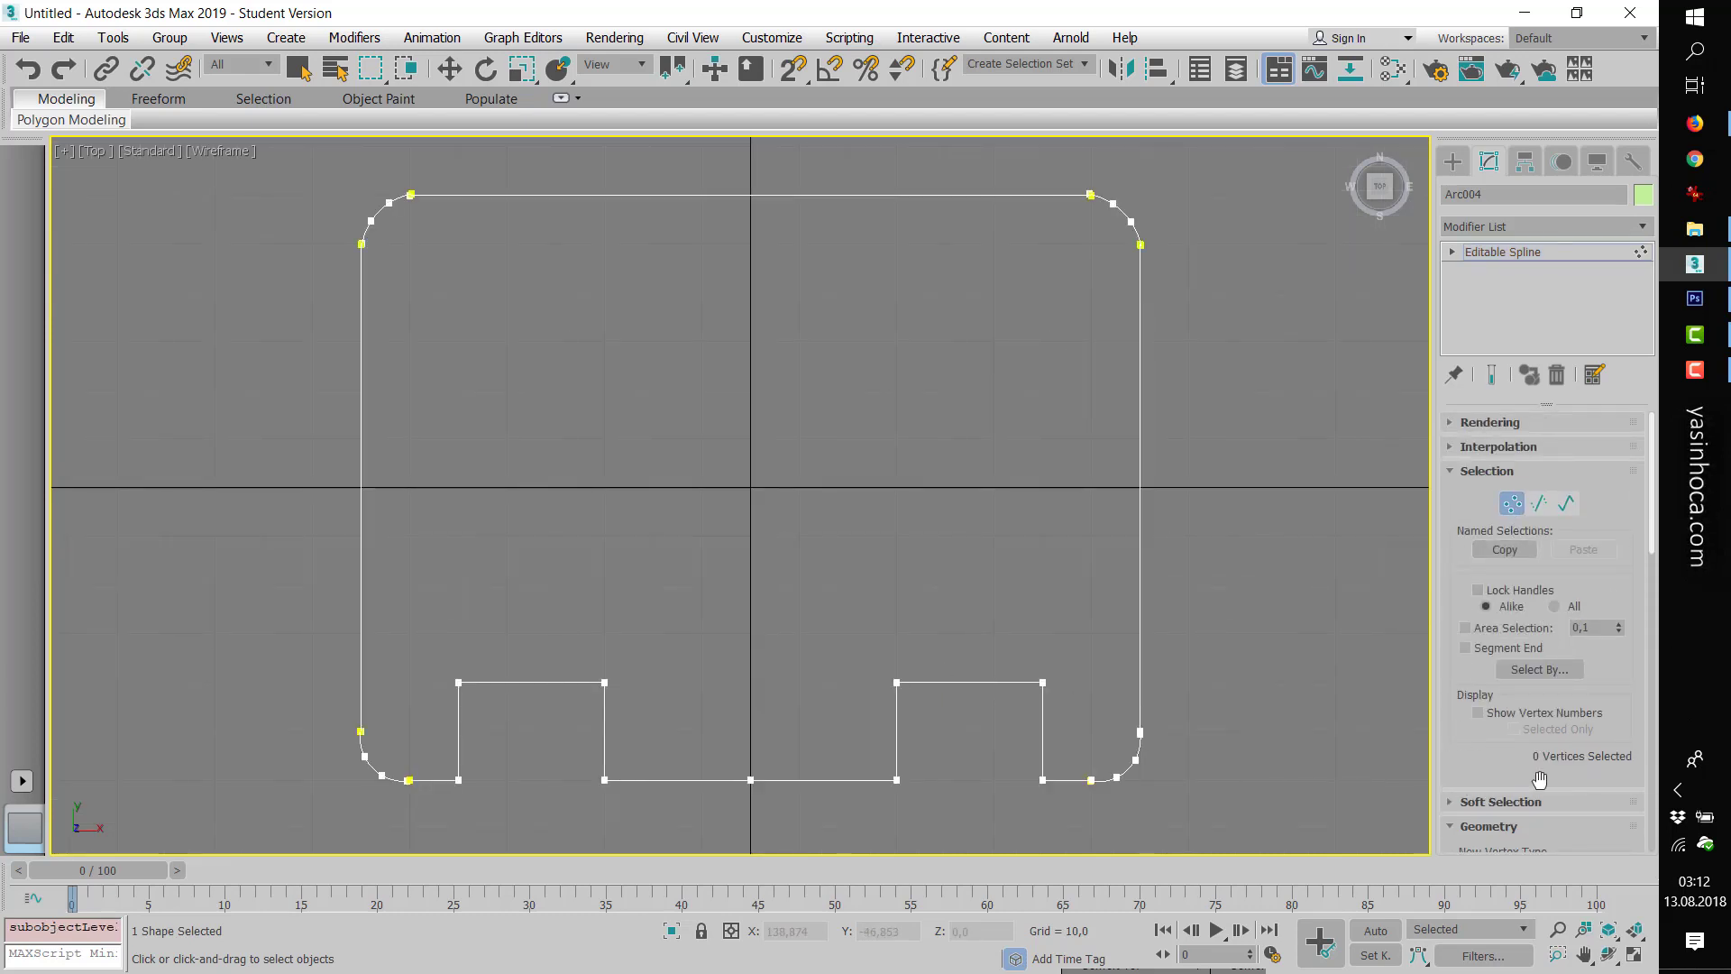
scroll(1539, 757, down, 2)
scroll(1537, 731, down, 3)
scroll(1536, 709, down, 3)
scroll(1536, 709, down, 3)
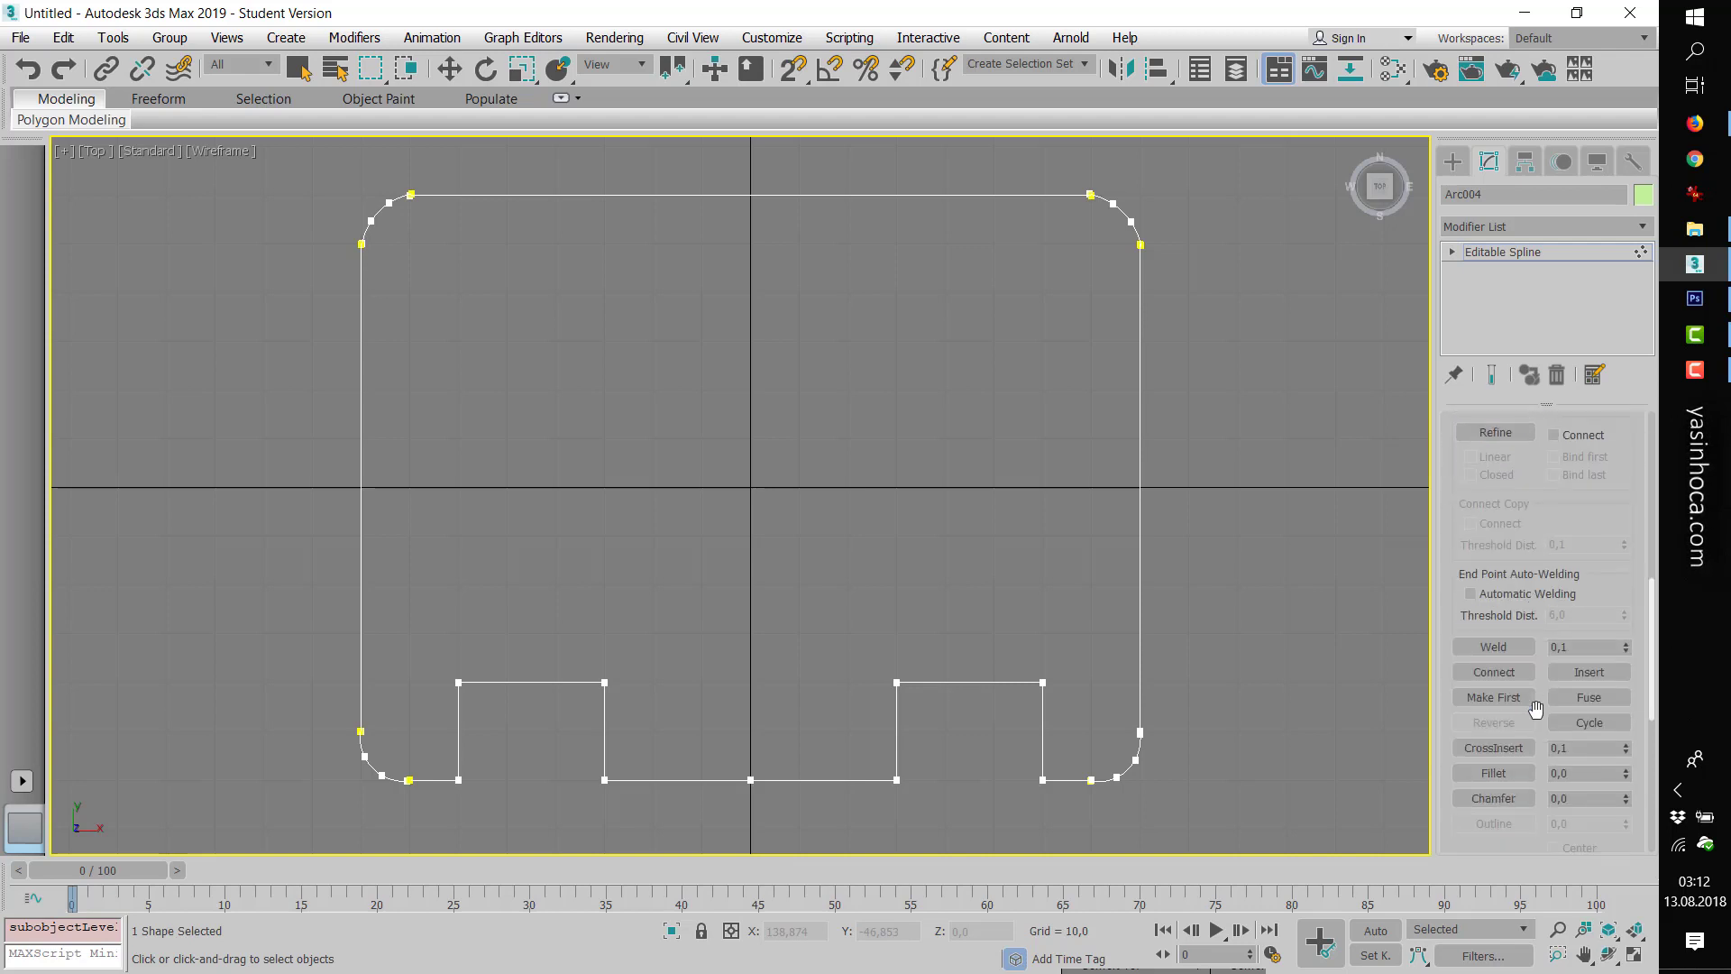
scroll(1231, 725, up, 1)
scroll(1250, 738, up, 1)
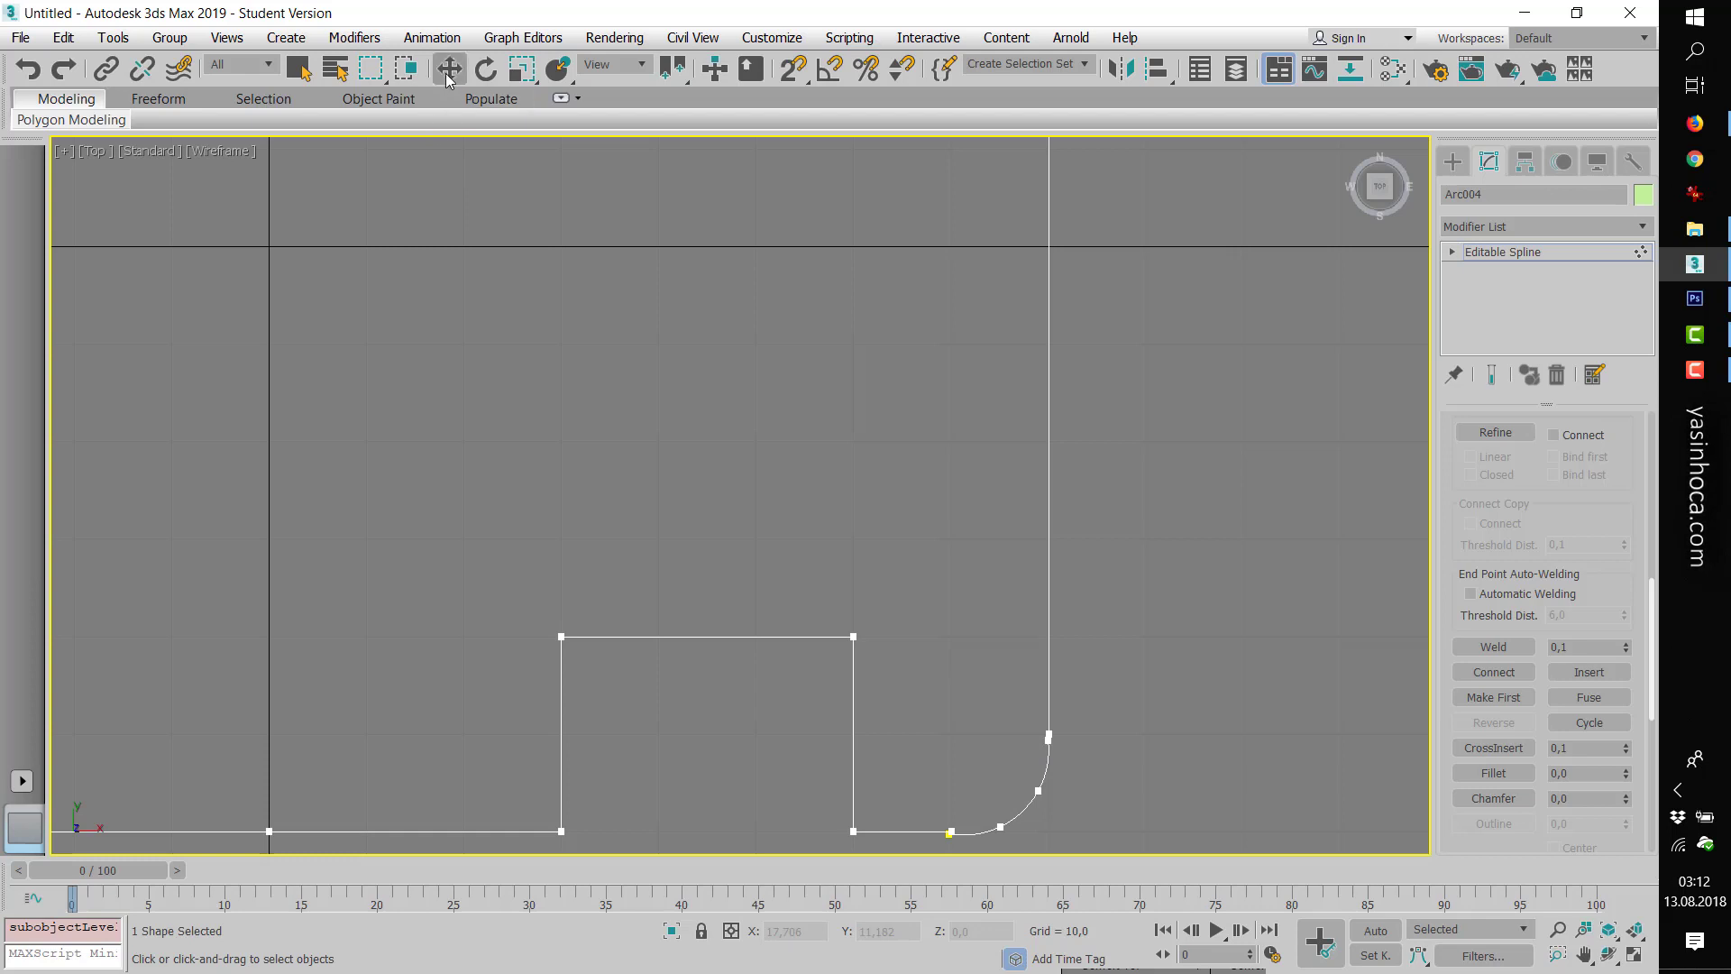
click(449, 69)
click(1046, 741)
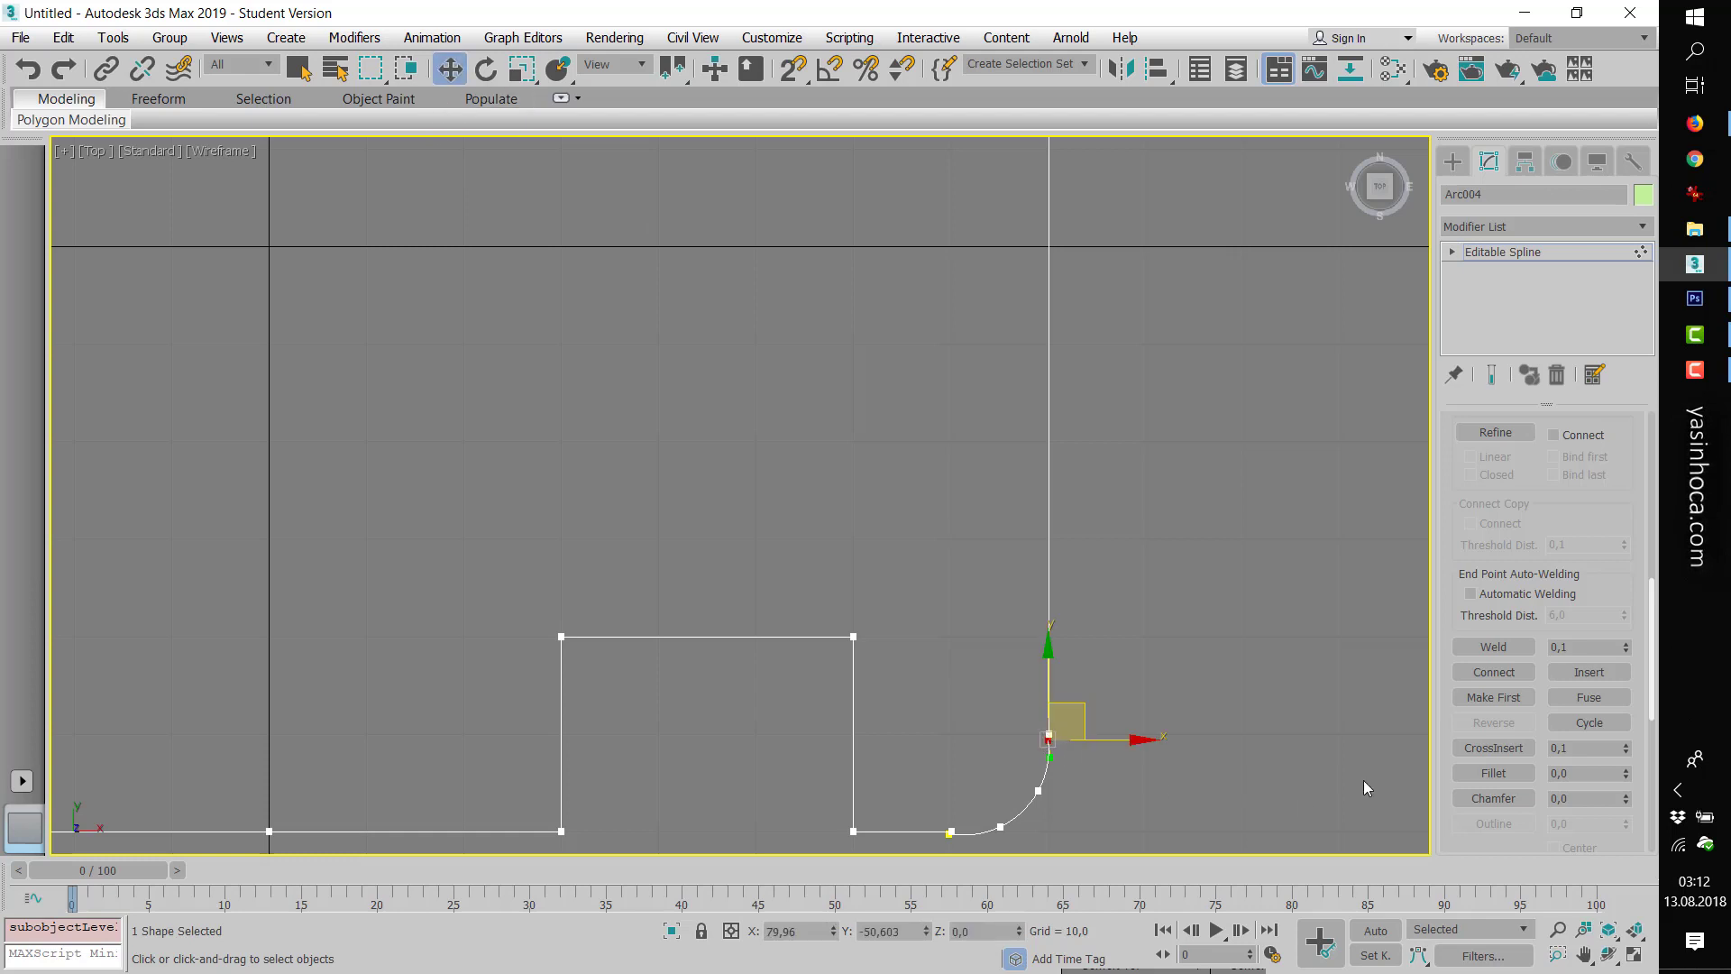
click(1558, 648)
key(Right)
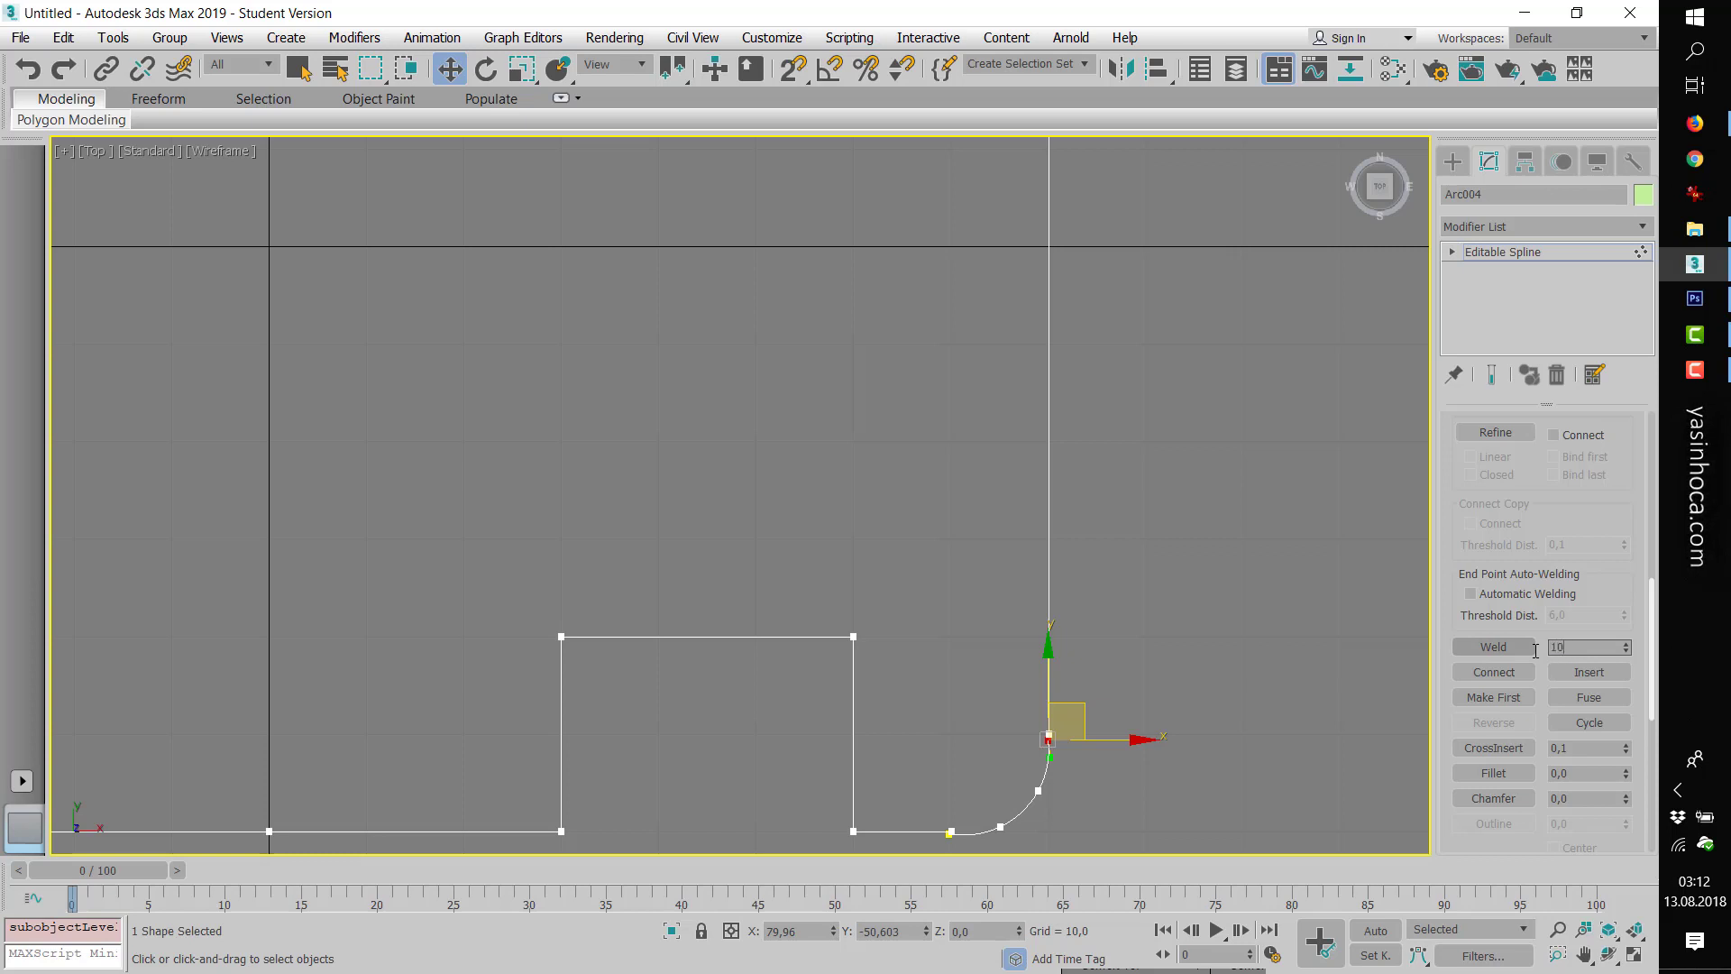
click(1321, 734)
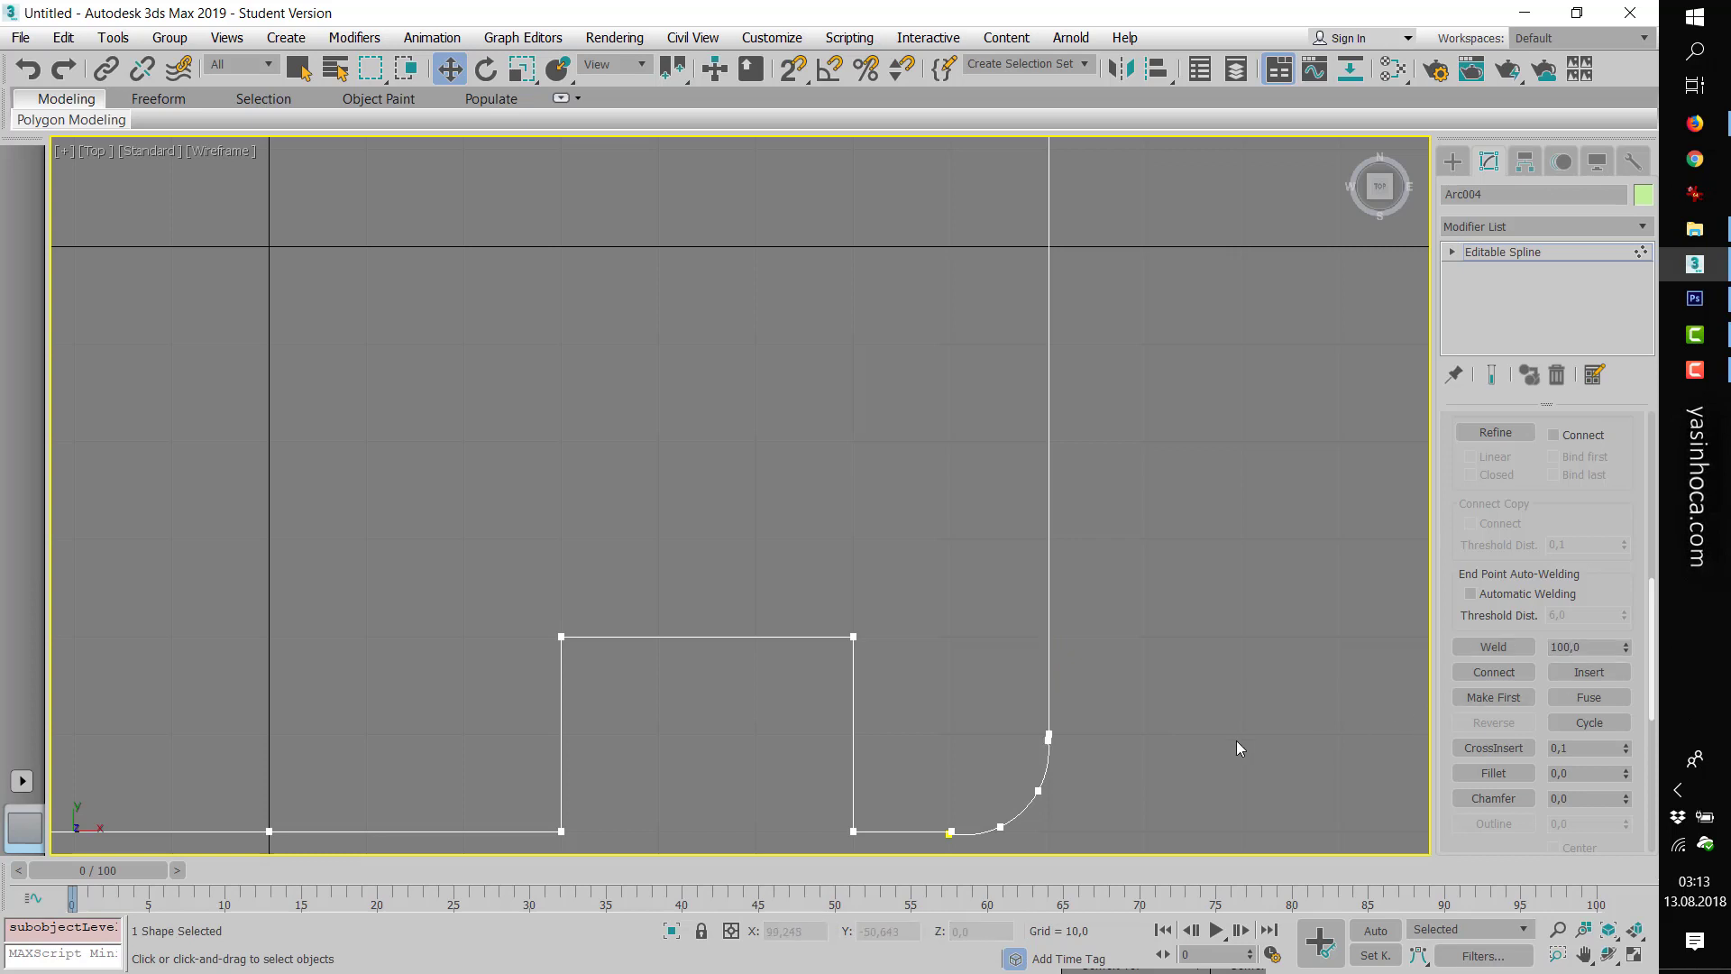
scroll(1196, 776, up, 2)
scroll(1195, 775, up, 2)
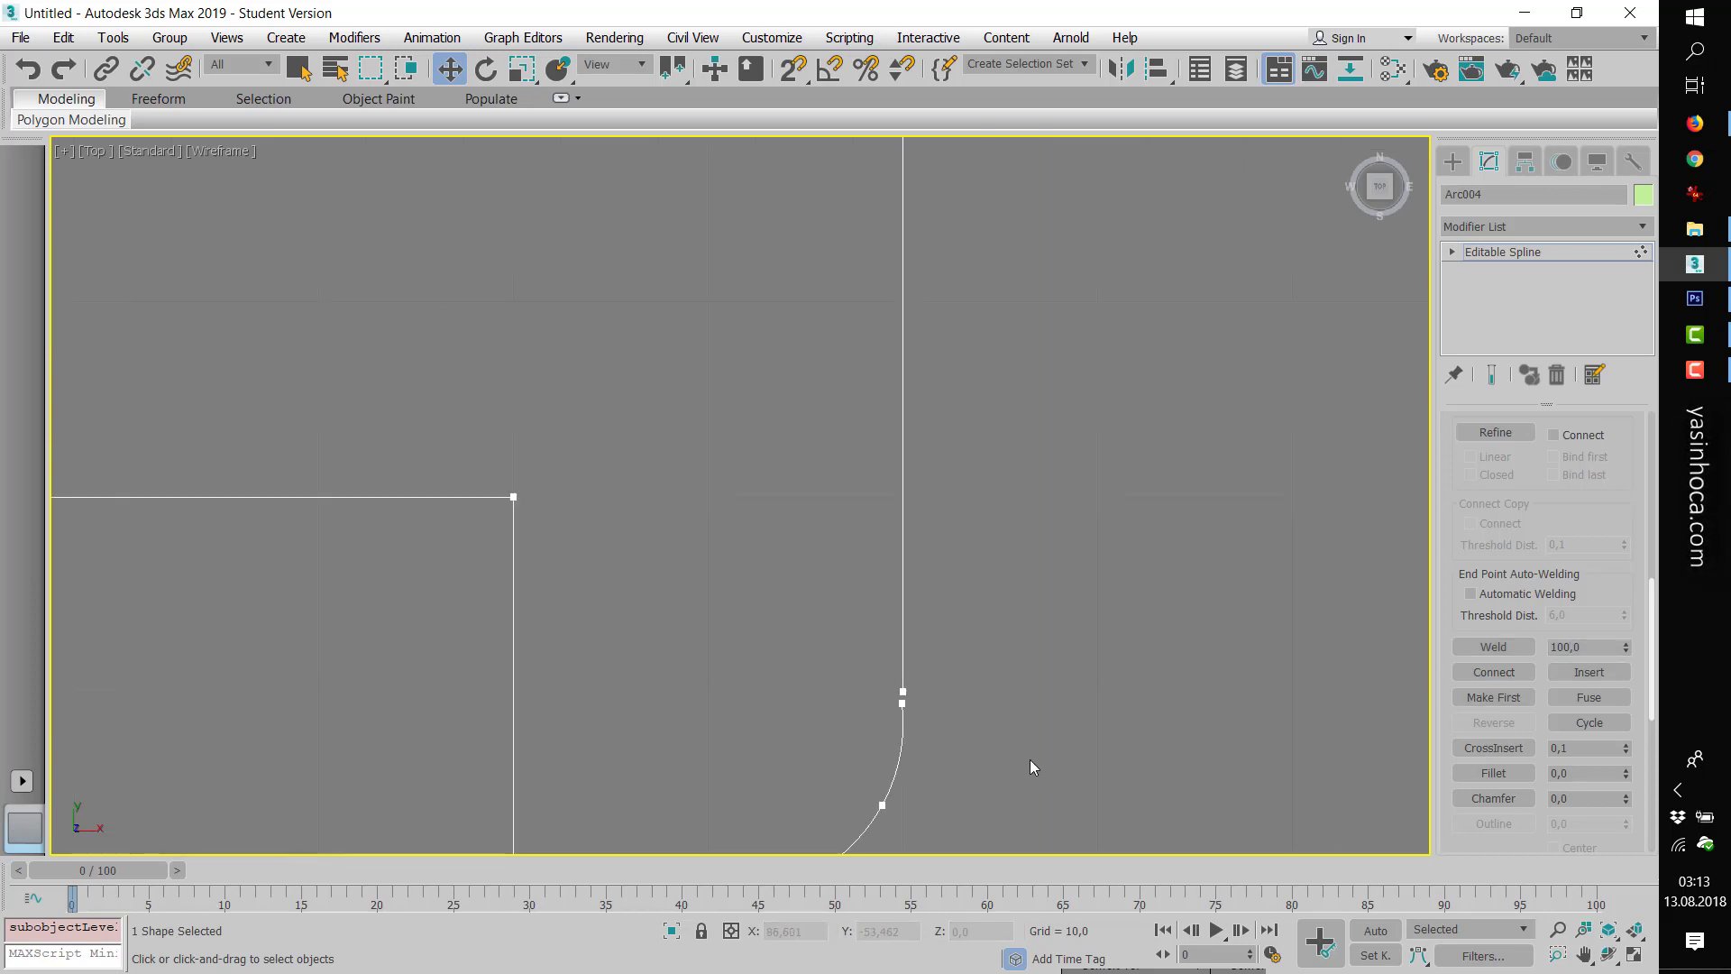
- Weld the two overlapping vertices at the arc's top end
click(1584, 954)
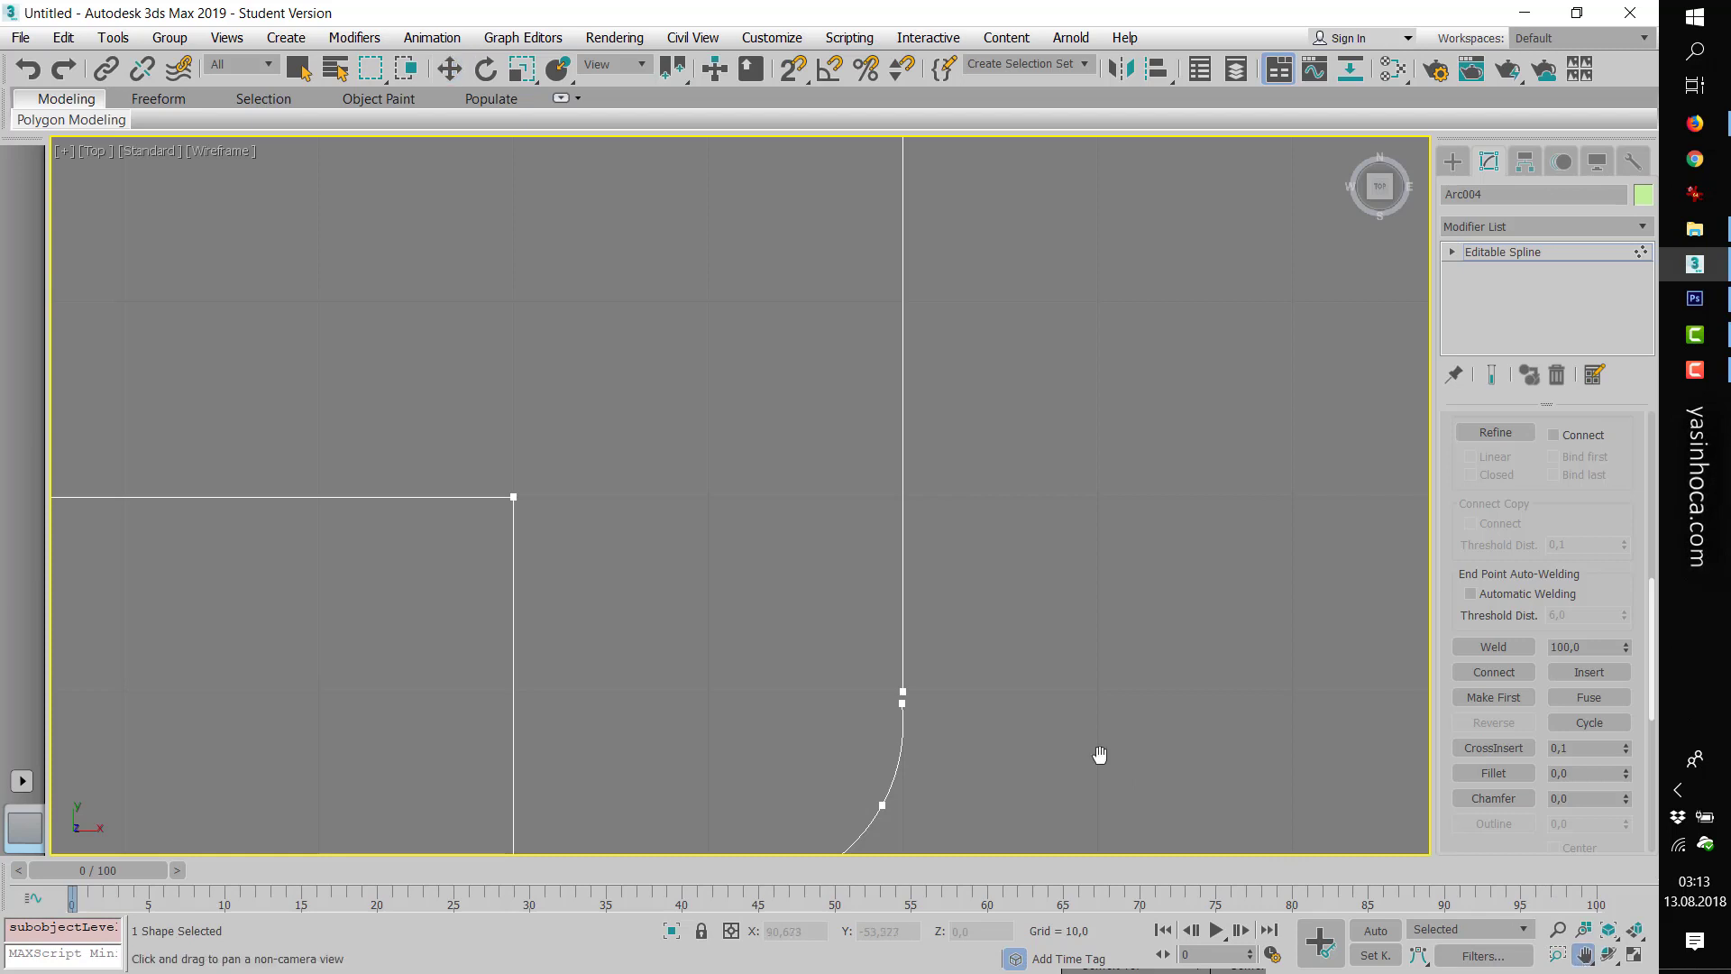
drag(1099, 752, 1143, 491)
scroll(993, 545, up, 2)
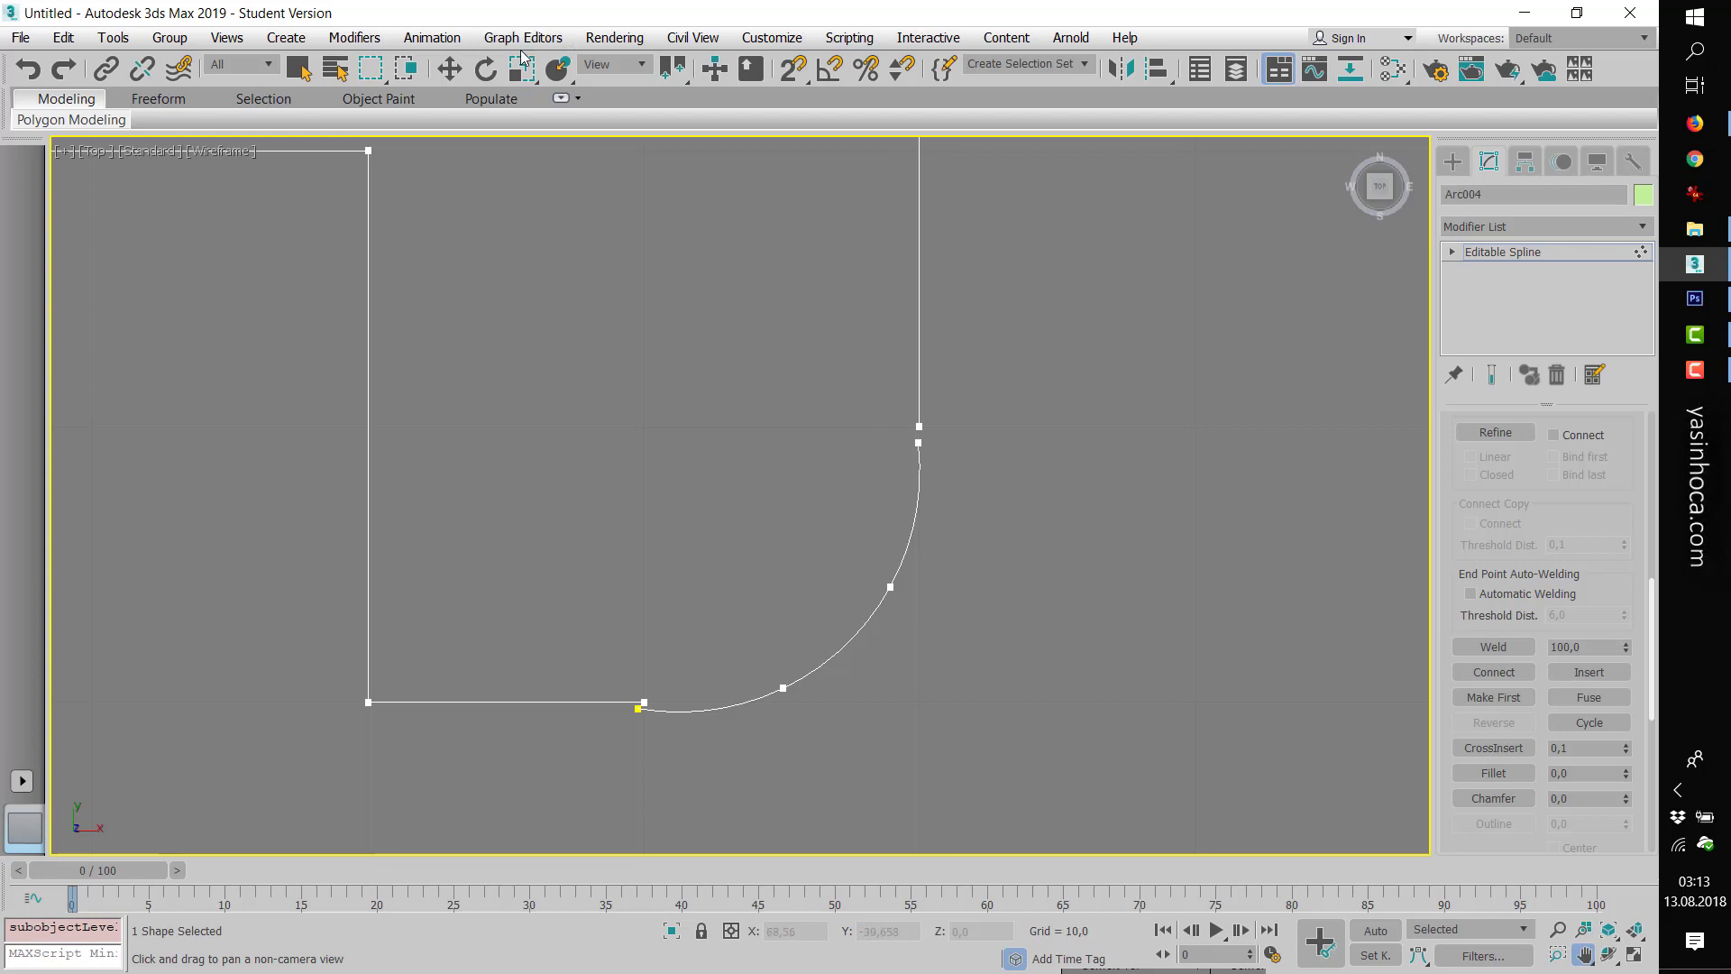
click(449, 70)
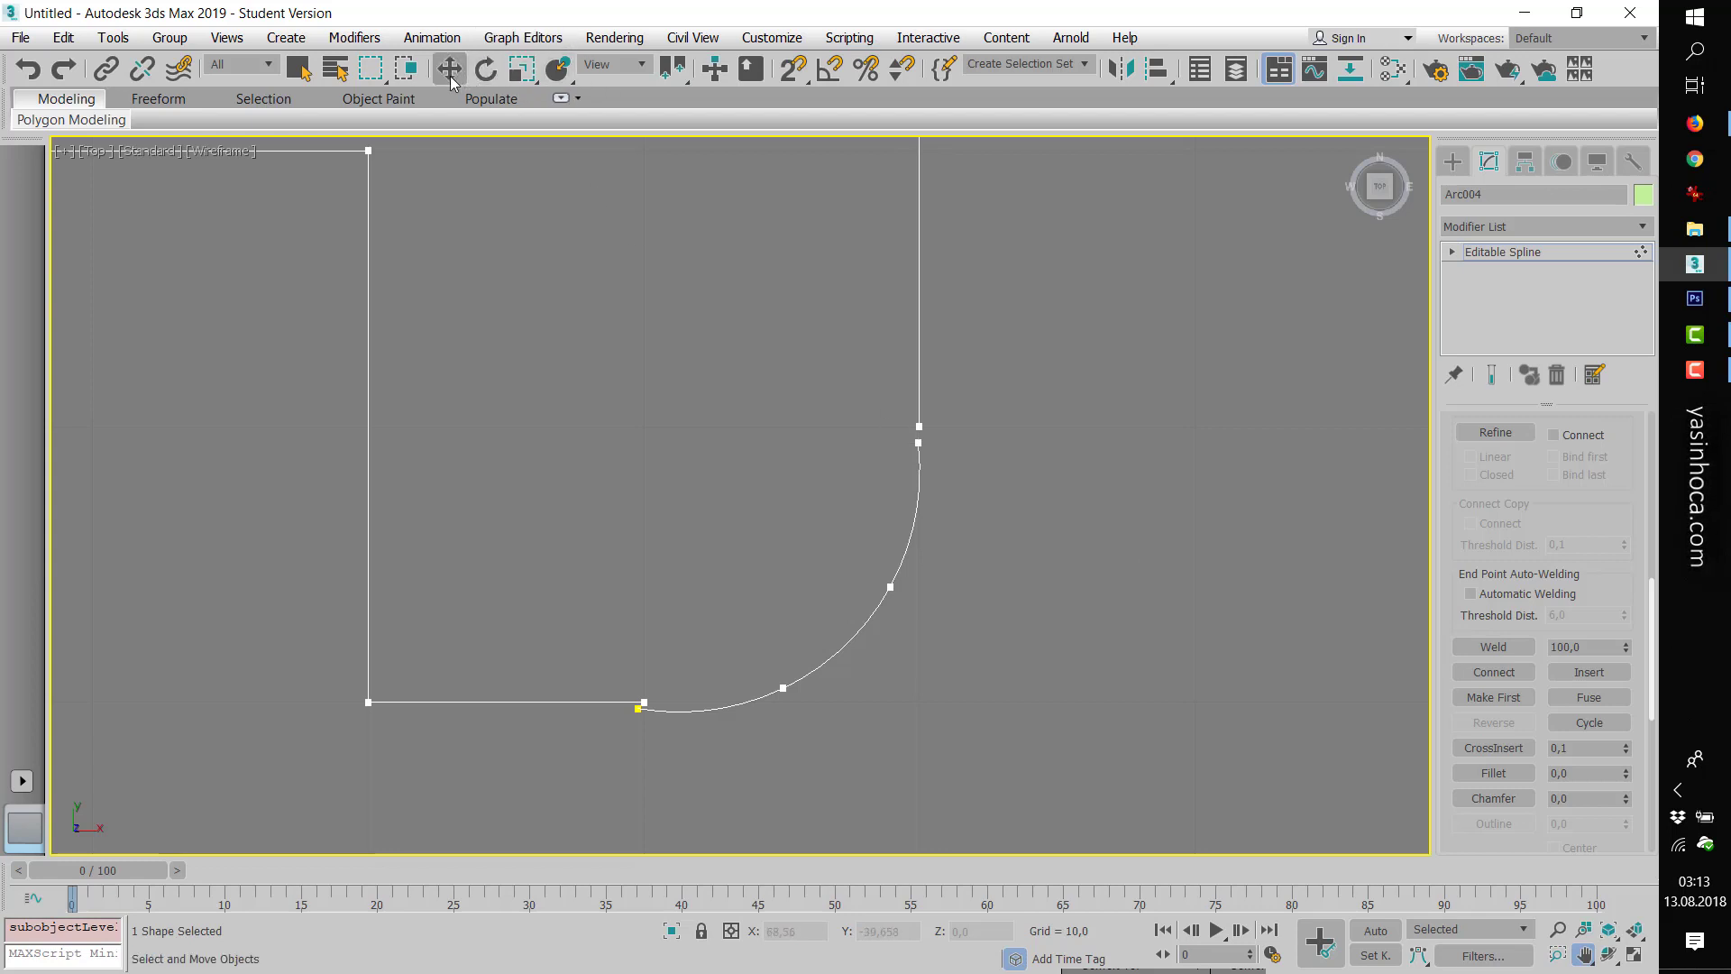
click(918, 442)
click(1497, 648)
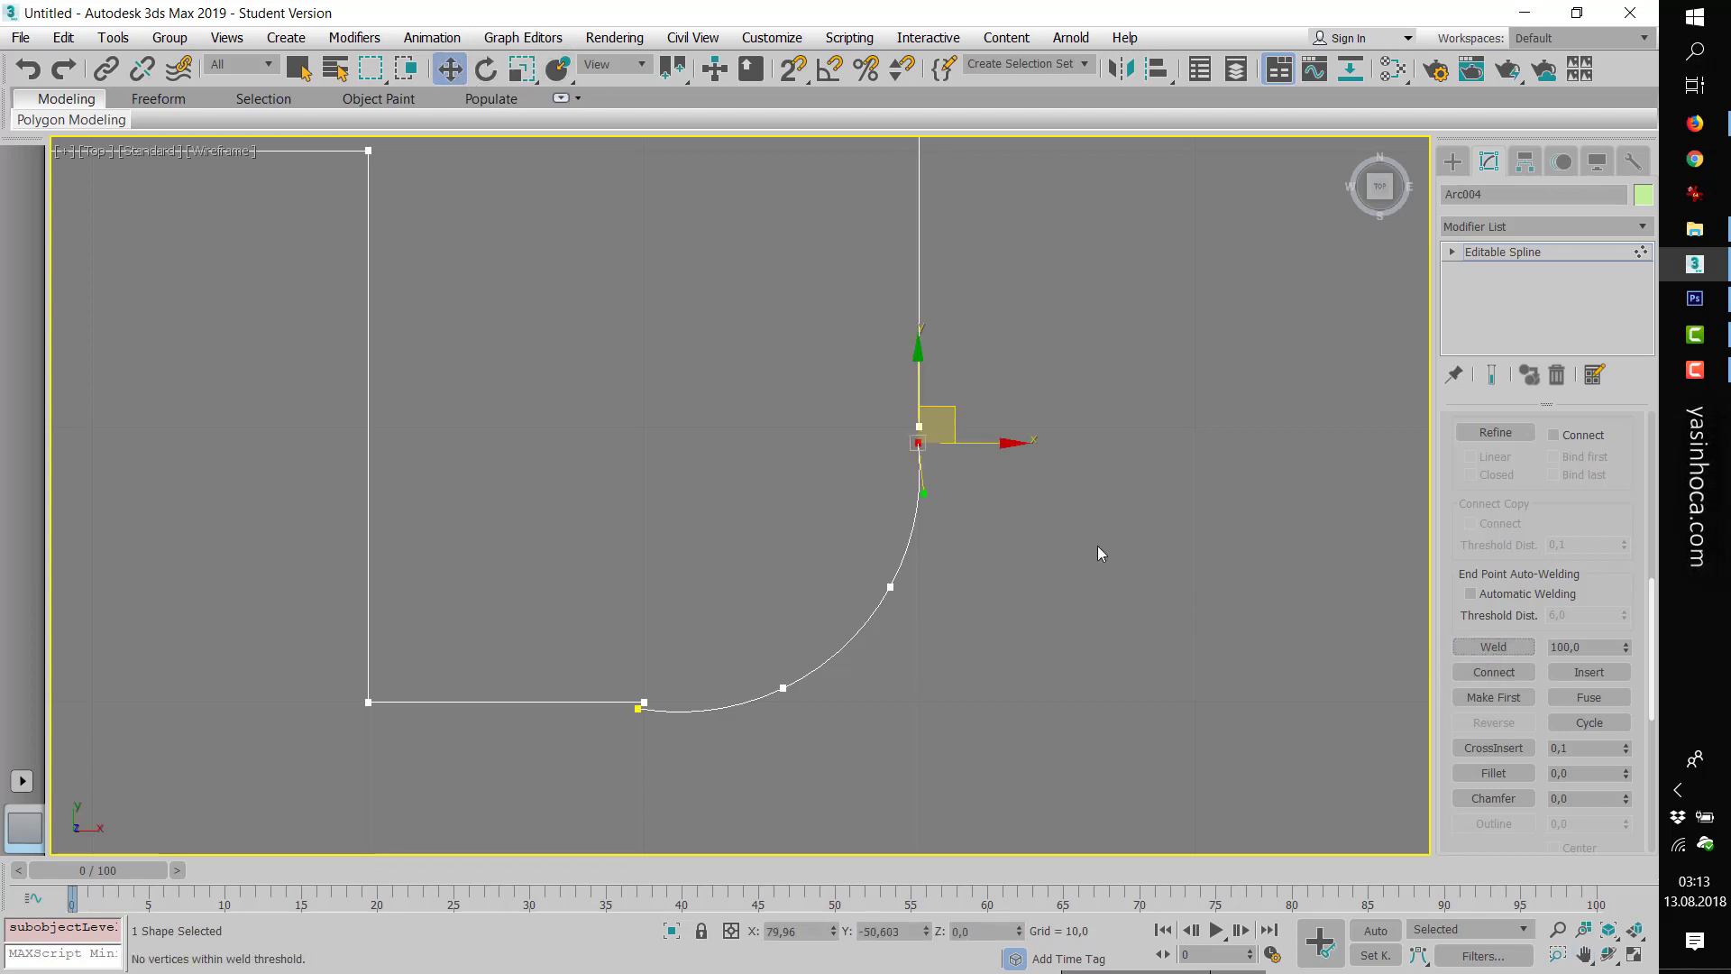
drag(898, 410, 942, 456)
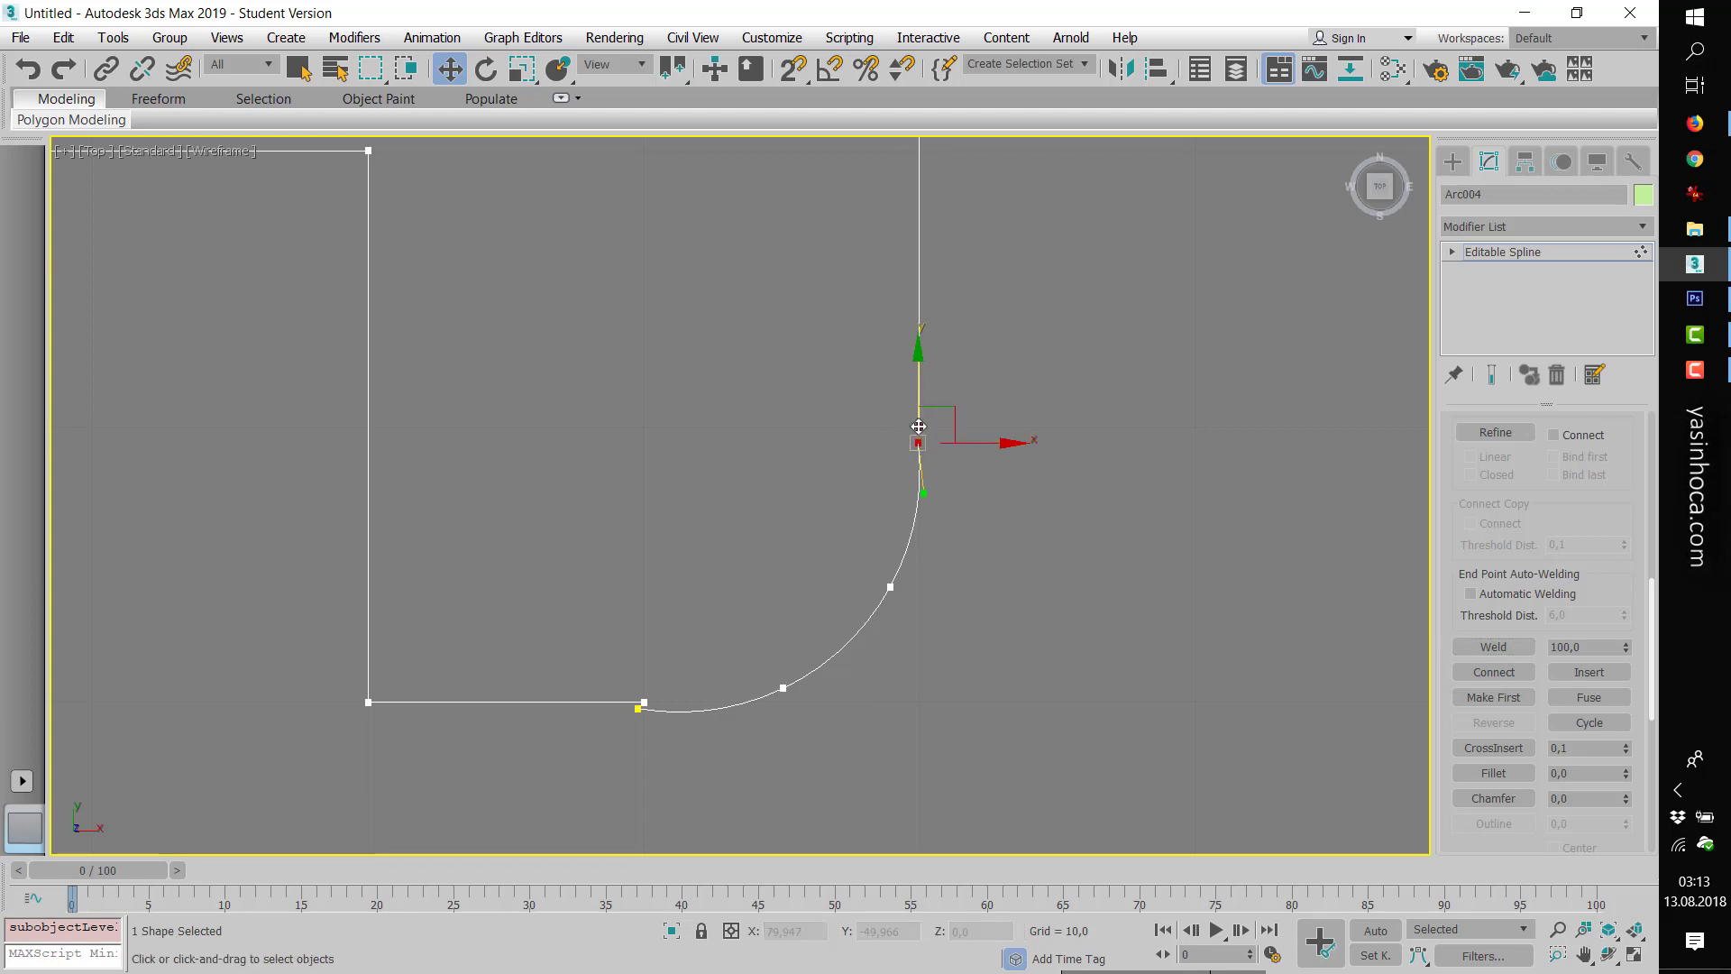
click(1529, 645)
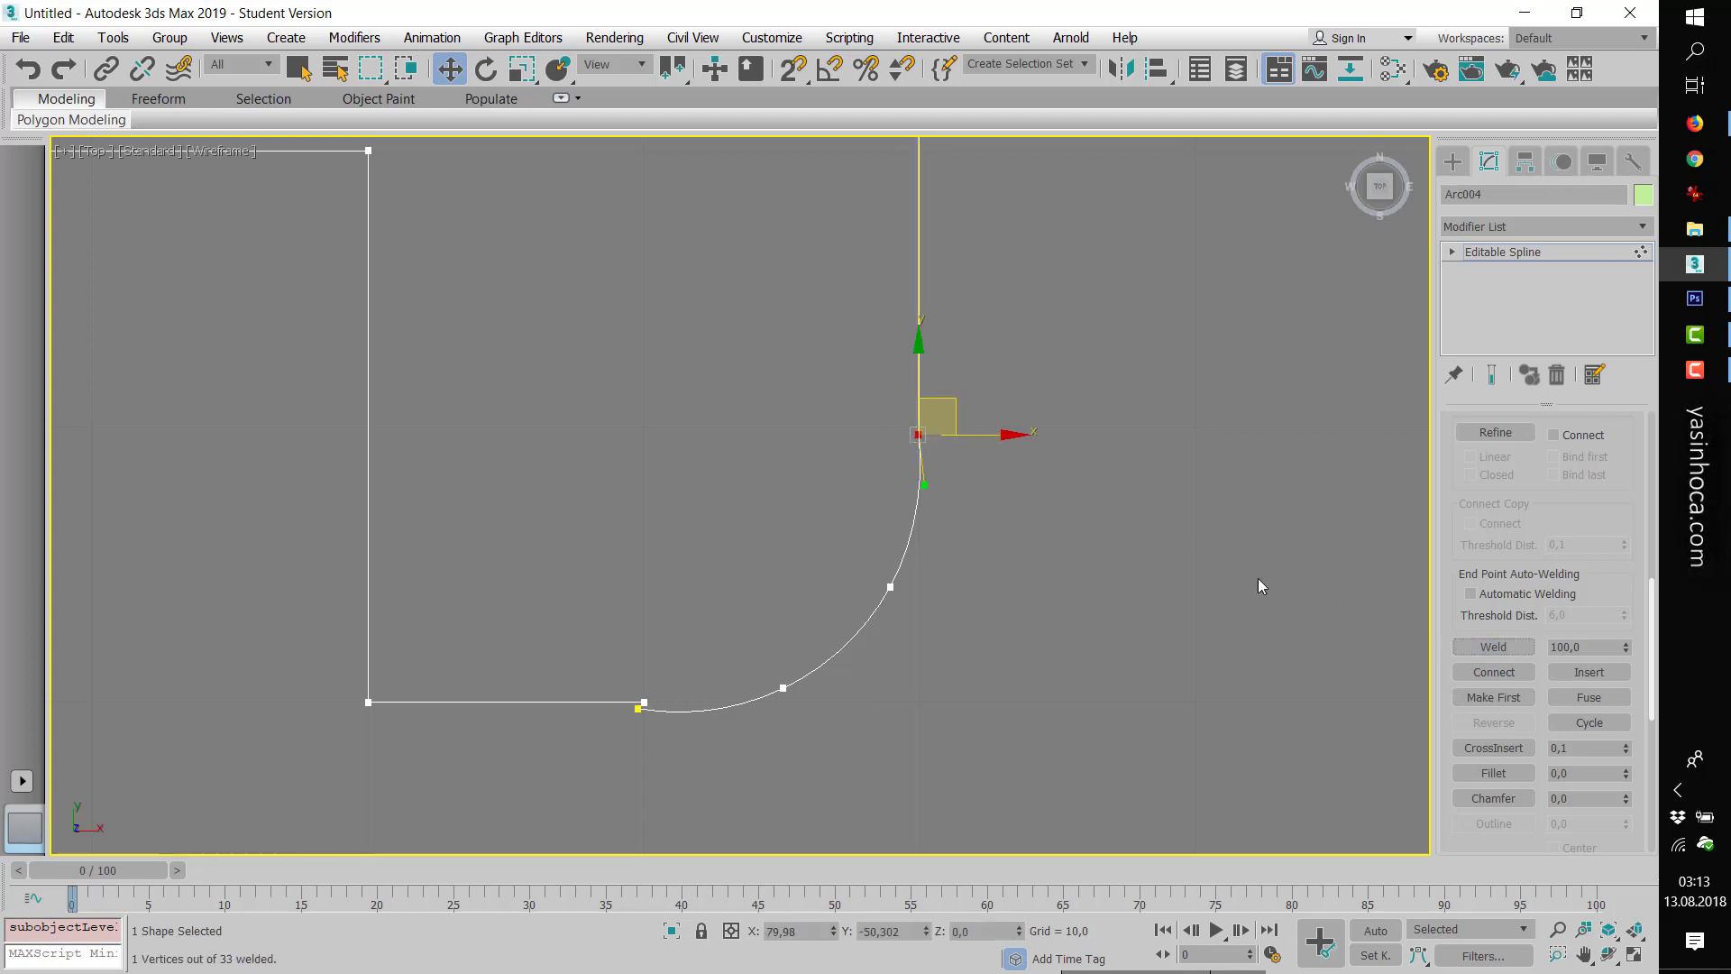
- Weld the arc's lower end to the bottom line and nudge nearby arc vertices into place
click(641, 706)
drag(626, 694, 654, 722)
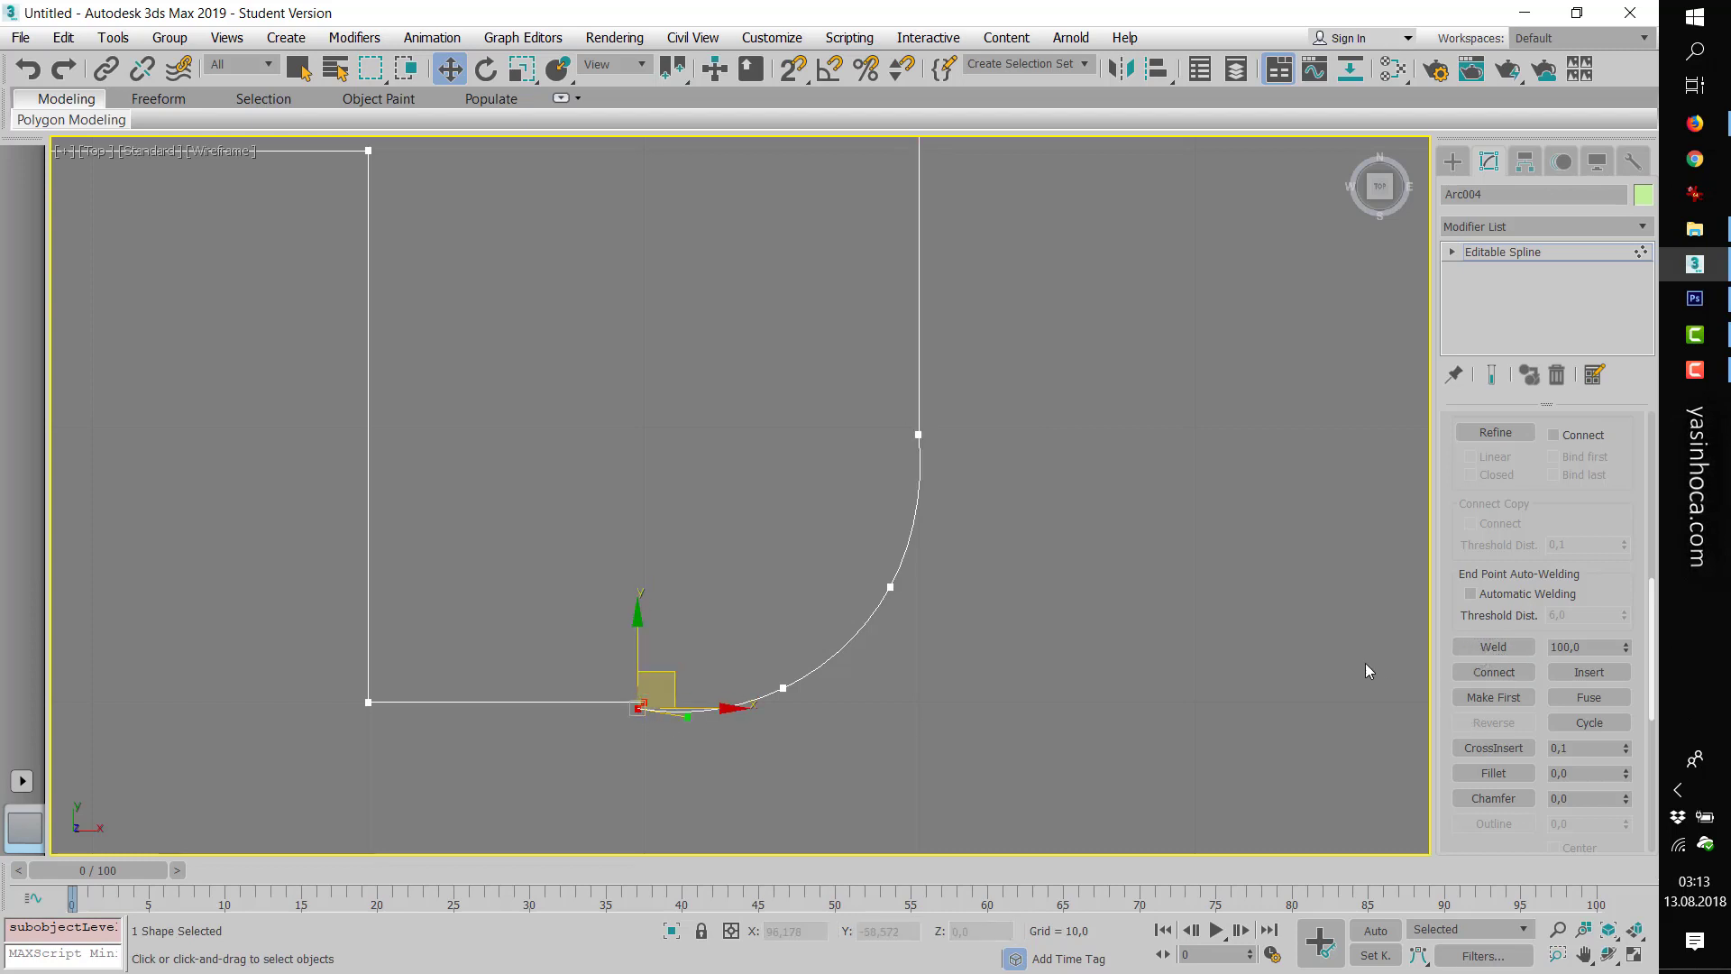
click(1488, 648)
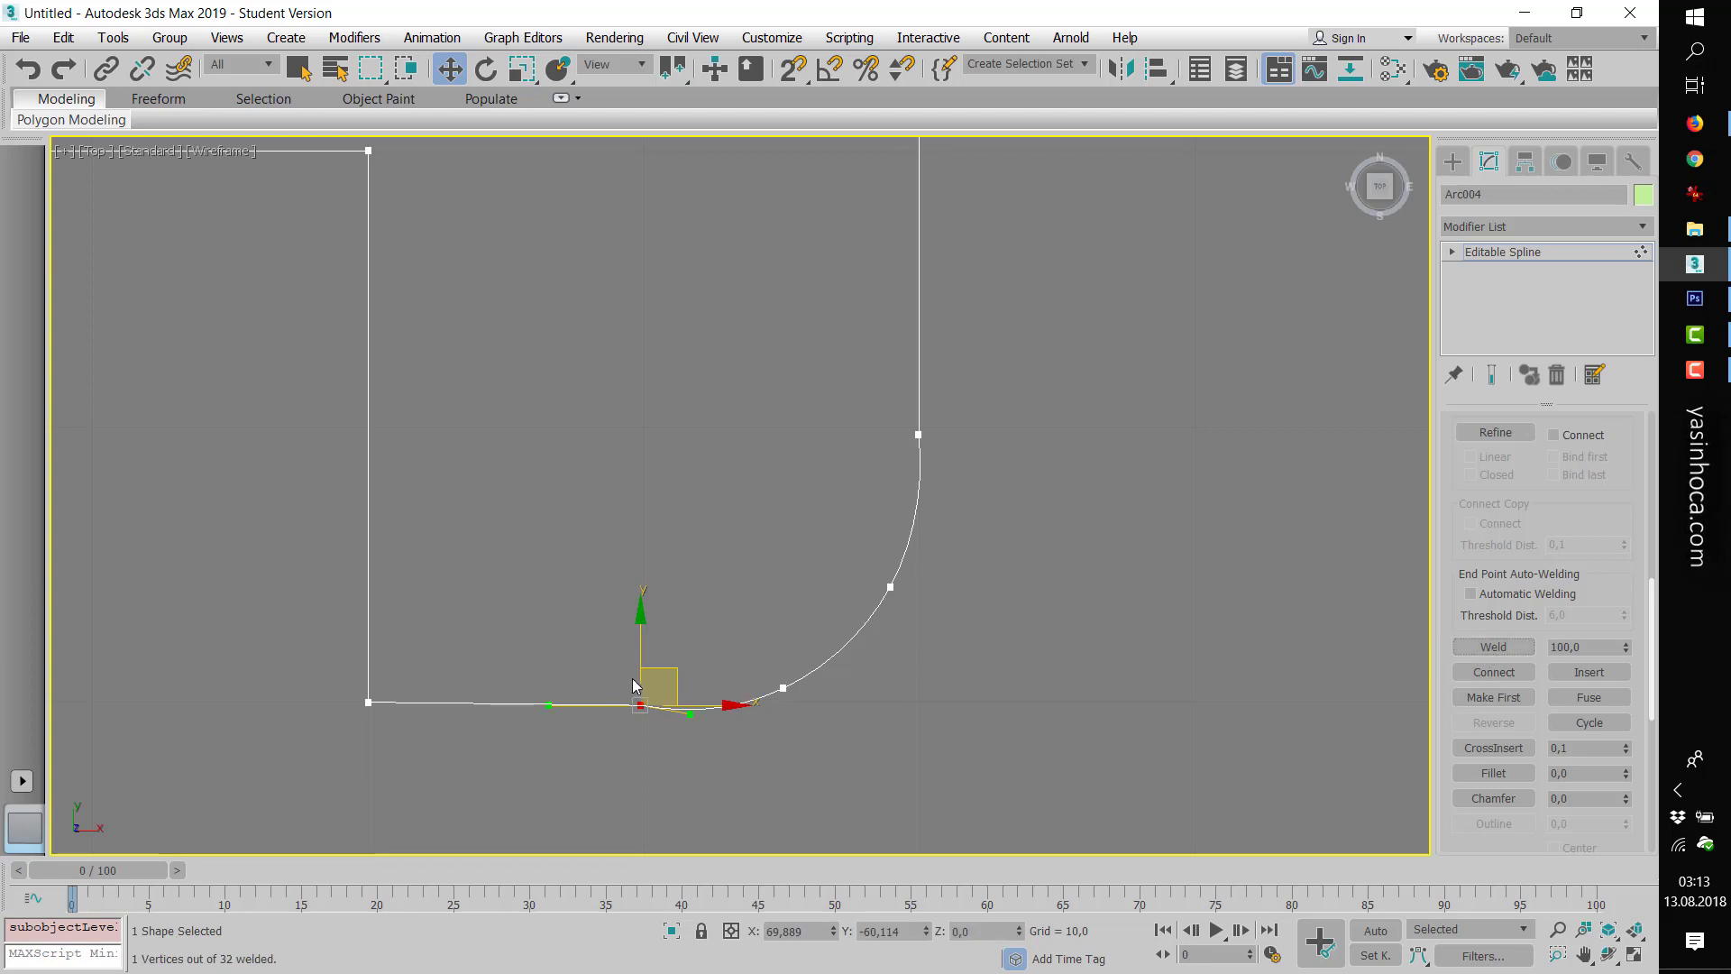
drag(678, 673, 684, 669)
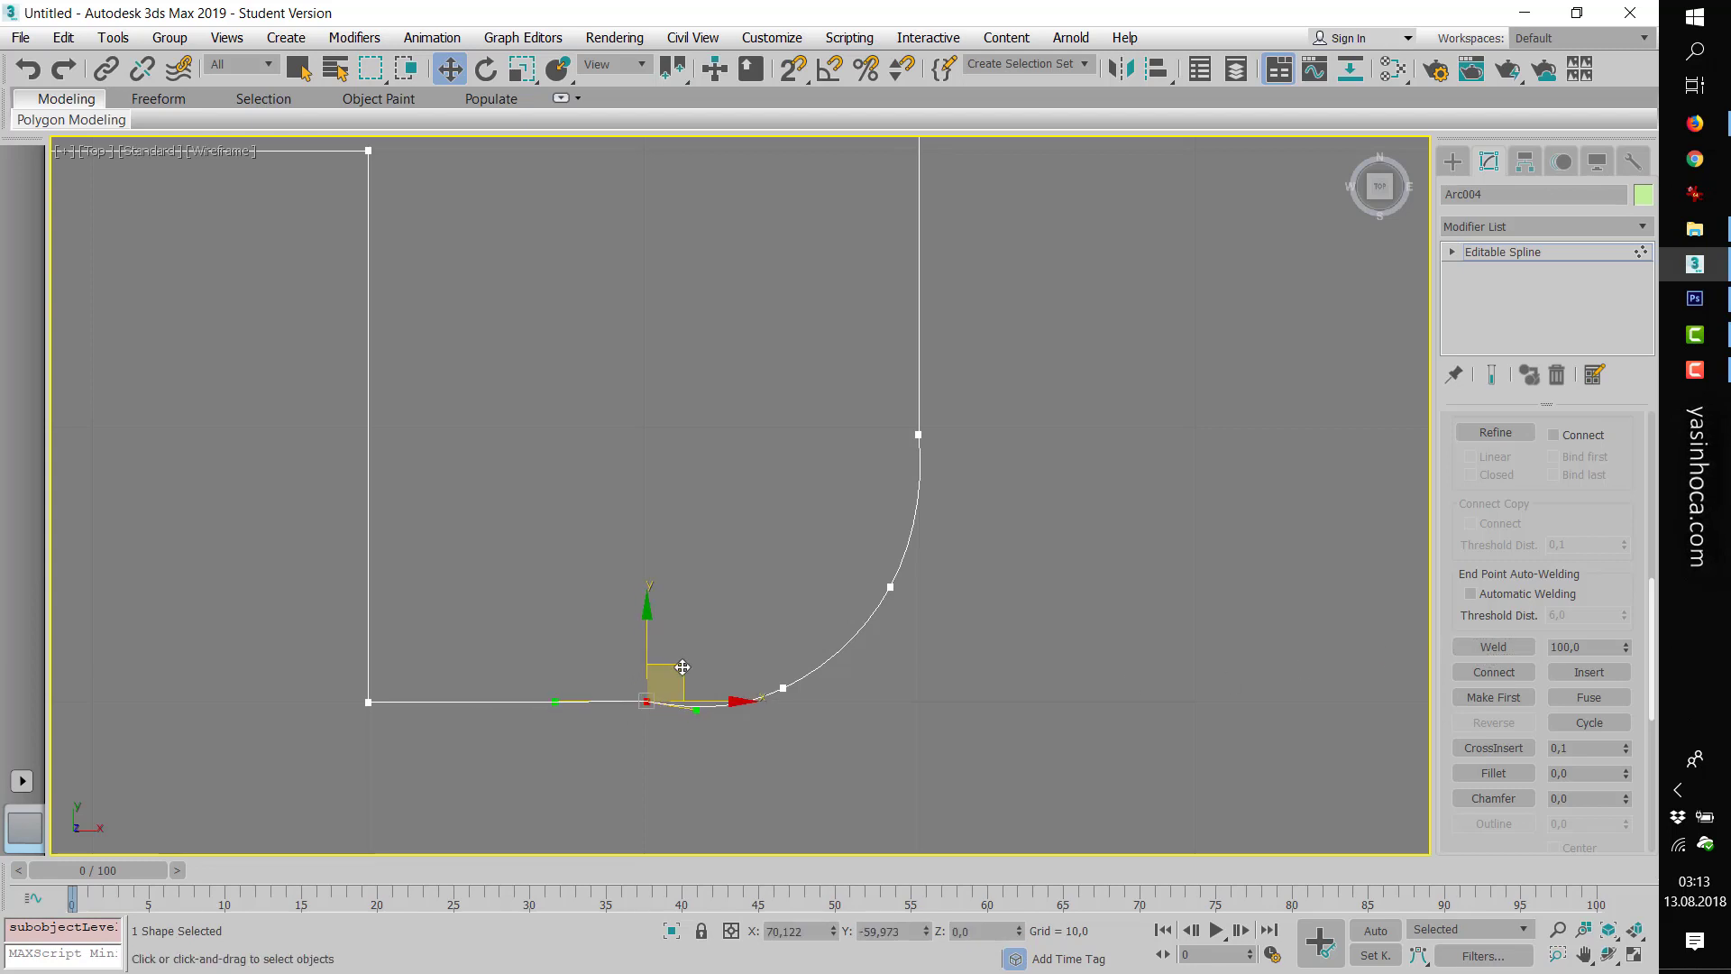
click(782, 691)
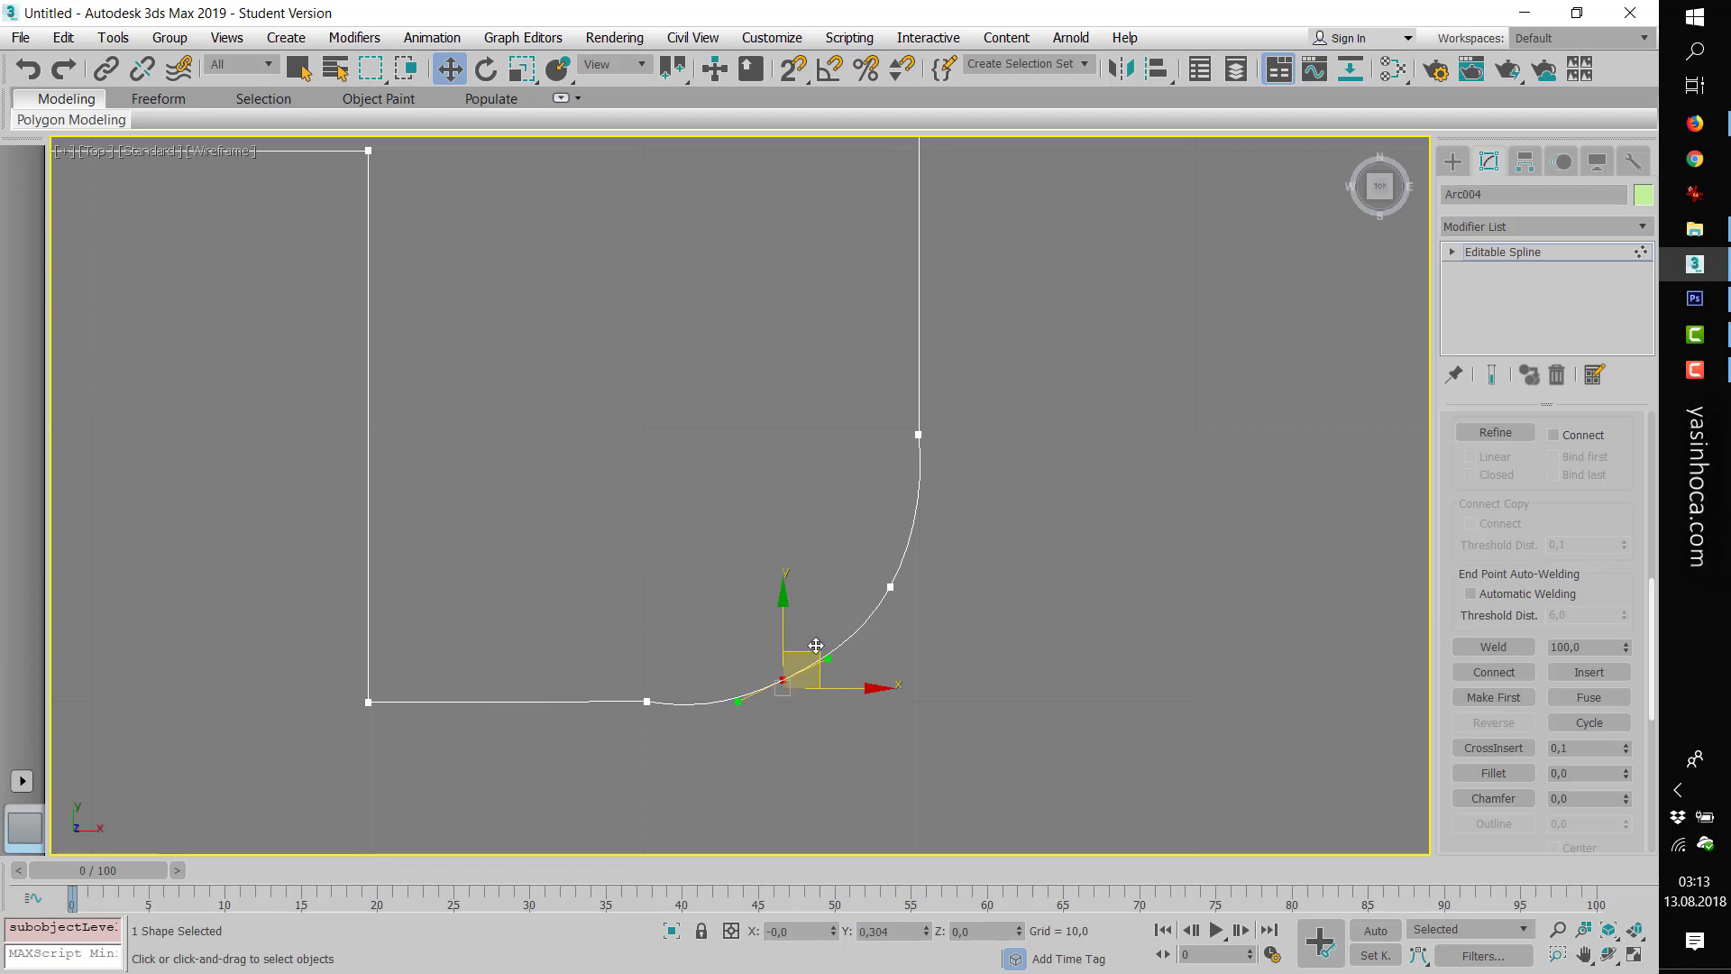
drag(817, 648, 816, 638)
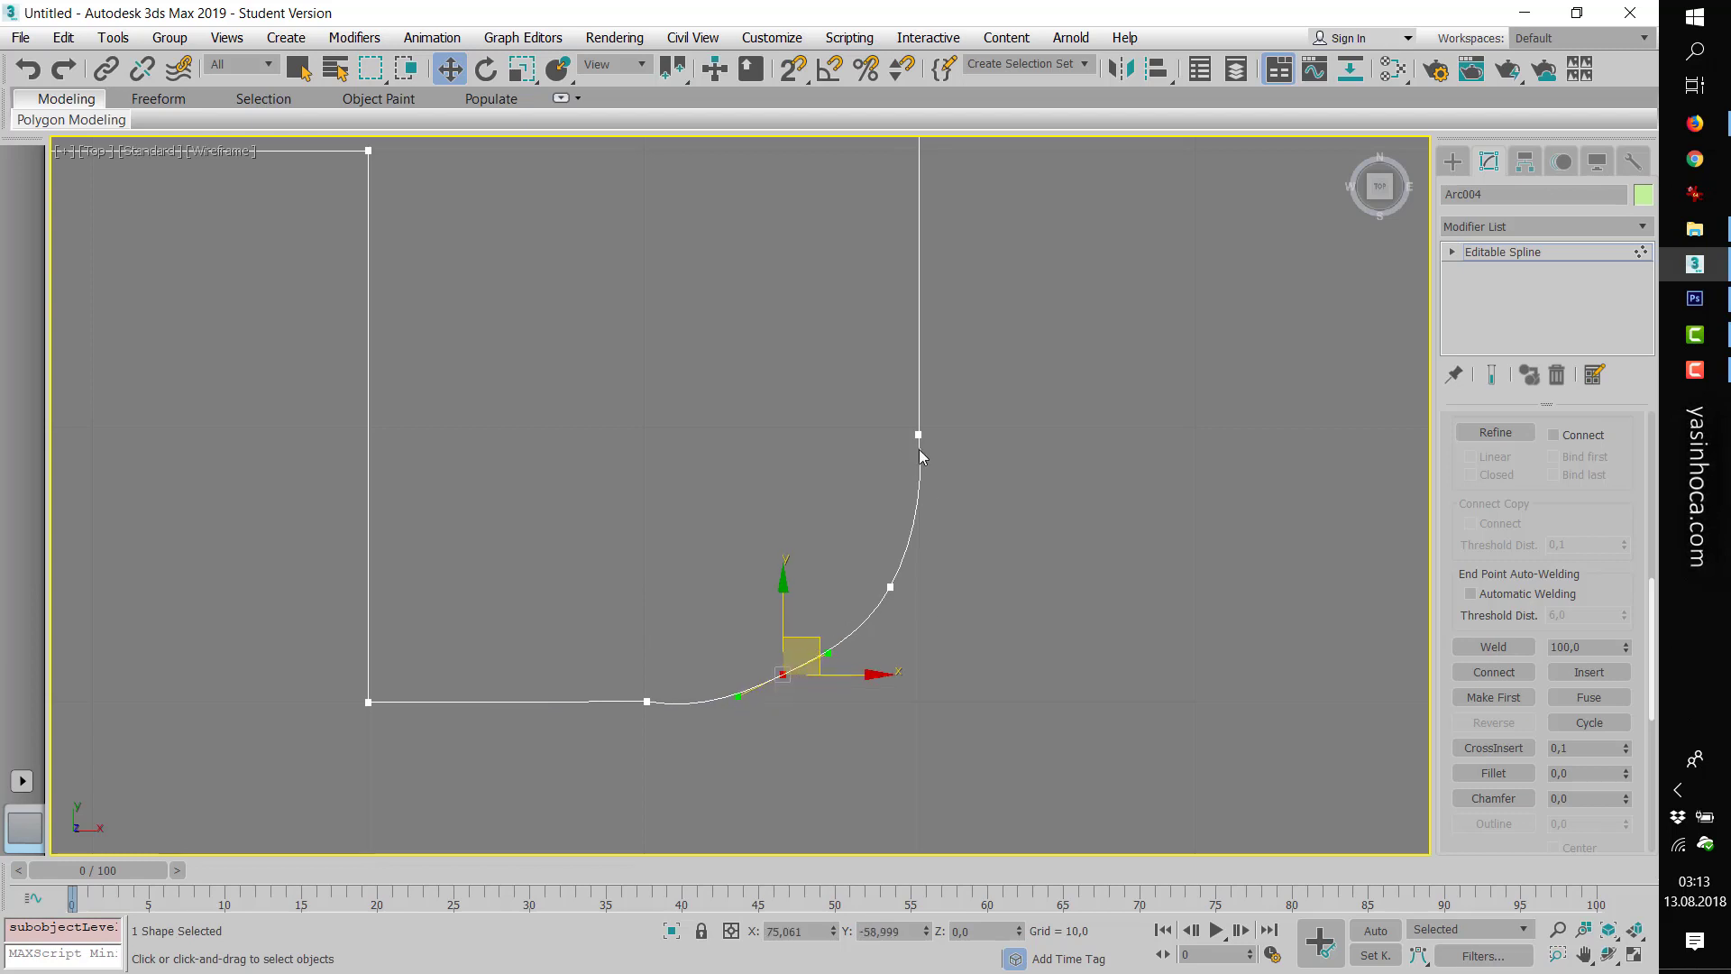
scroll(932, 630, down, 3)
scroll(931, 630, down, 2)
scroll(992, 605, up, 3)
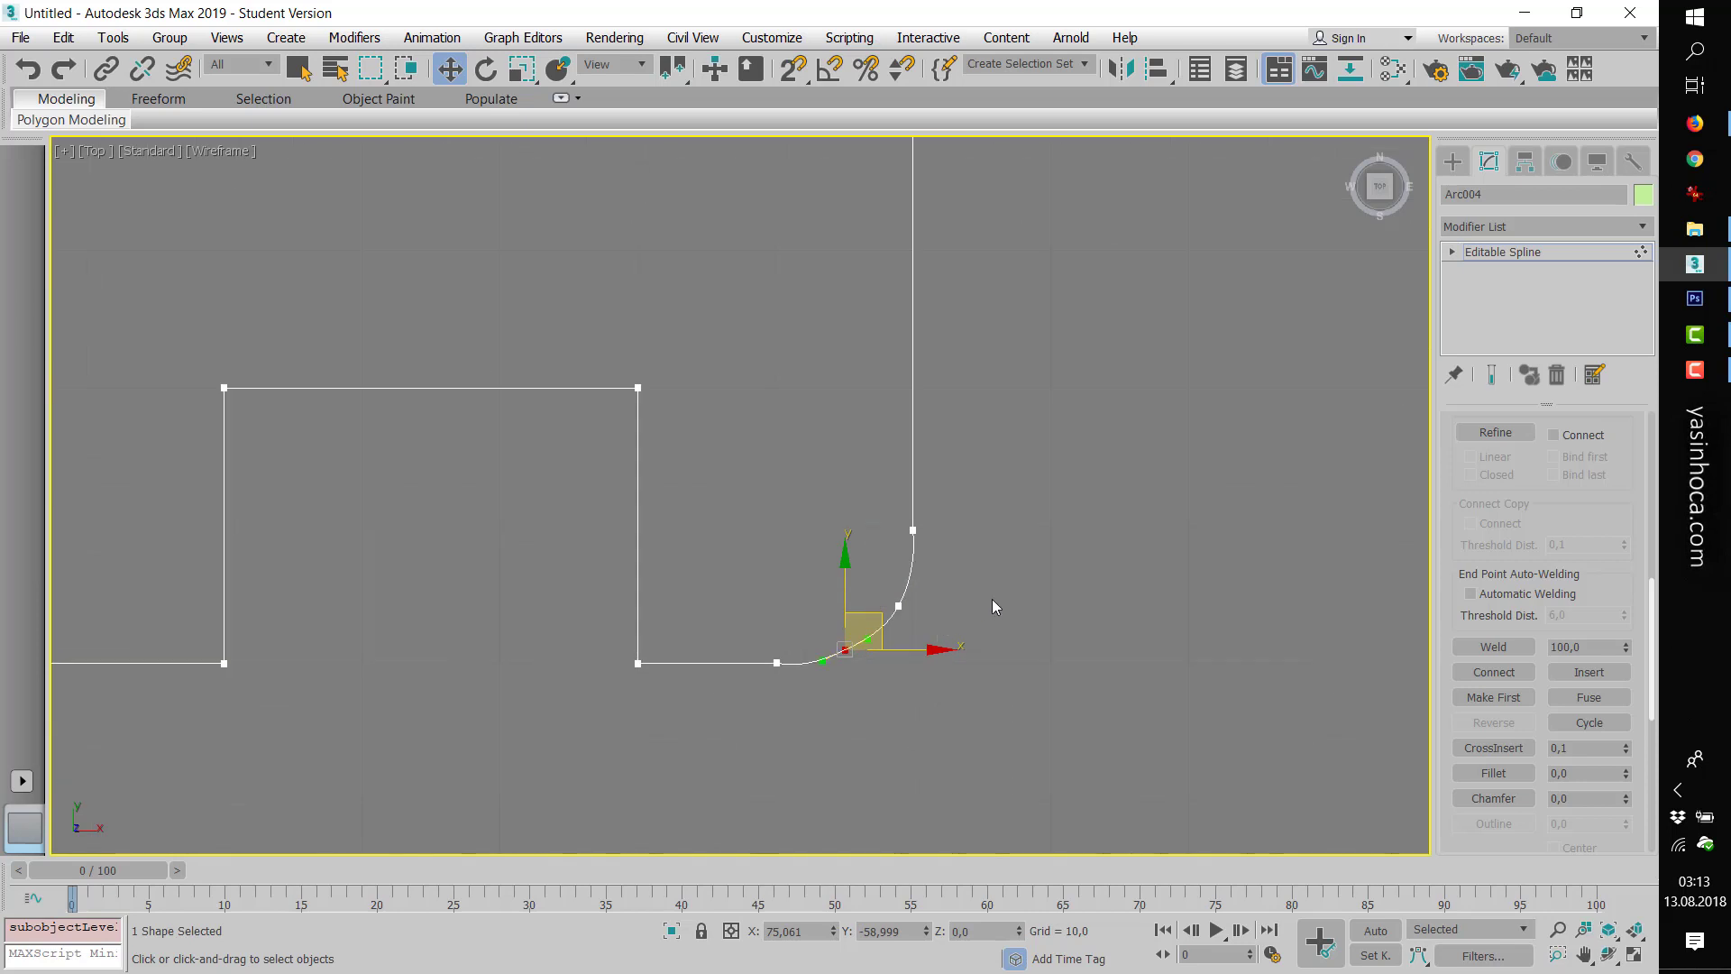
scroll(983, 622, up, 3)
scroll(971, 636, down, 2)
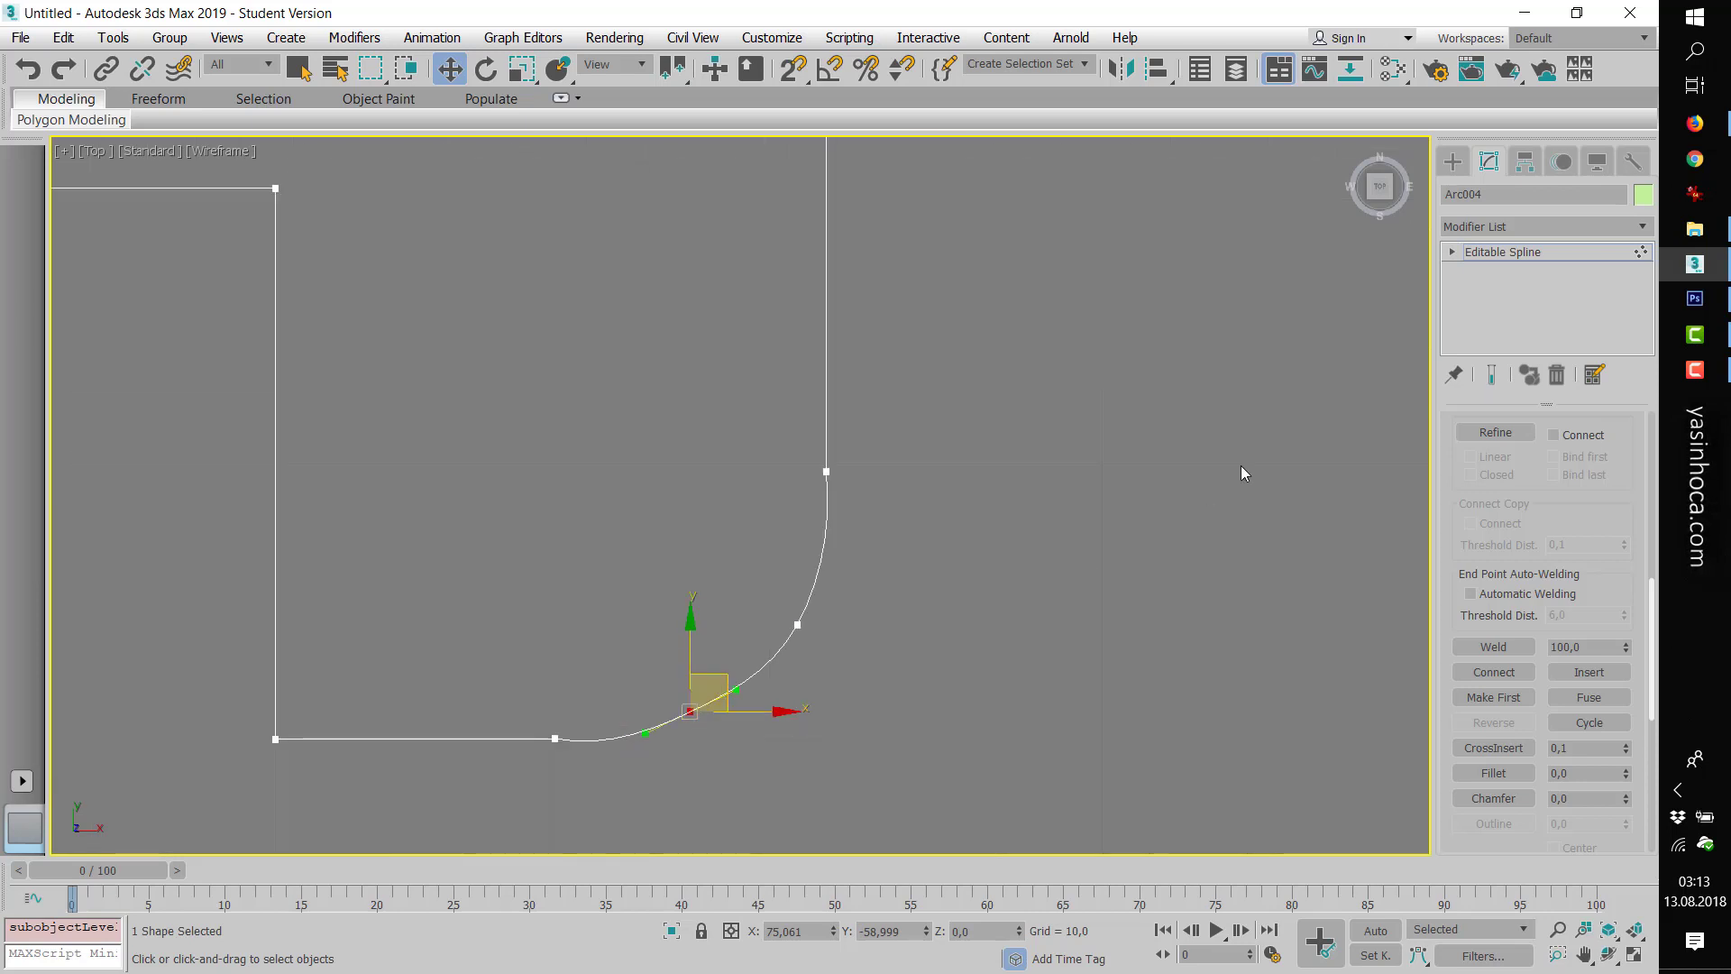
scroll(1164, 586, down, 2)
click(1122, 587)
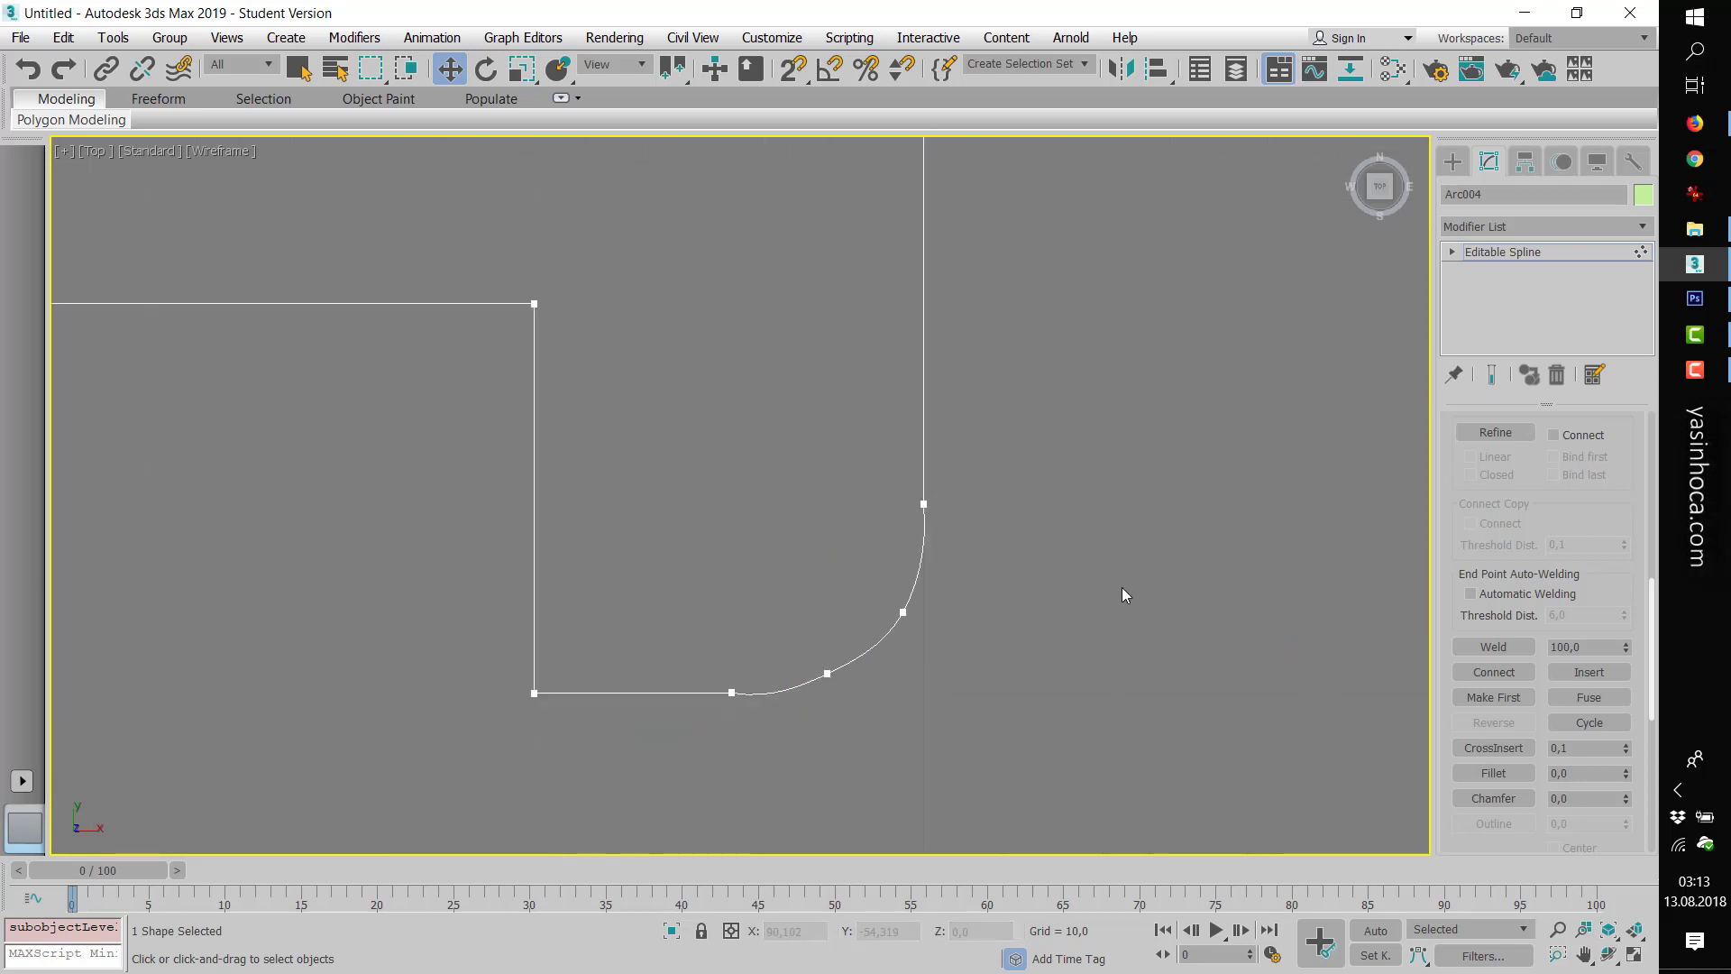
scroll(1109, 559, up, 5)
scroll(1010, 545, down, 3)
scroll(990, 551, down, 3)
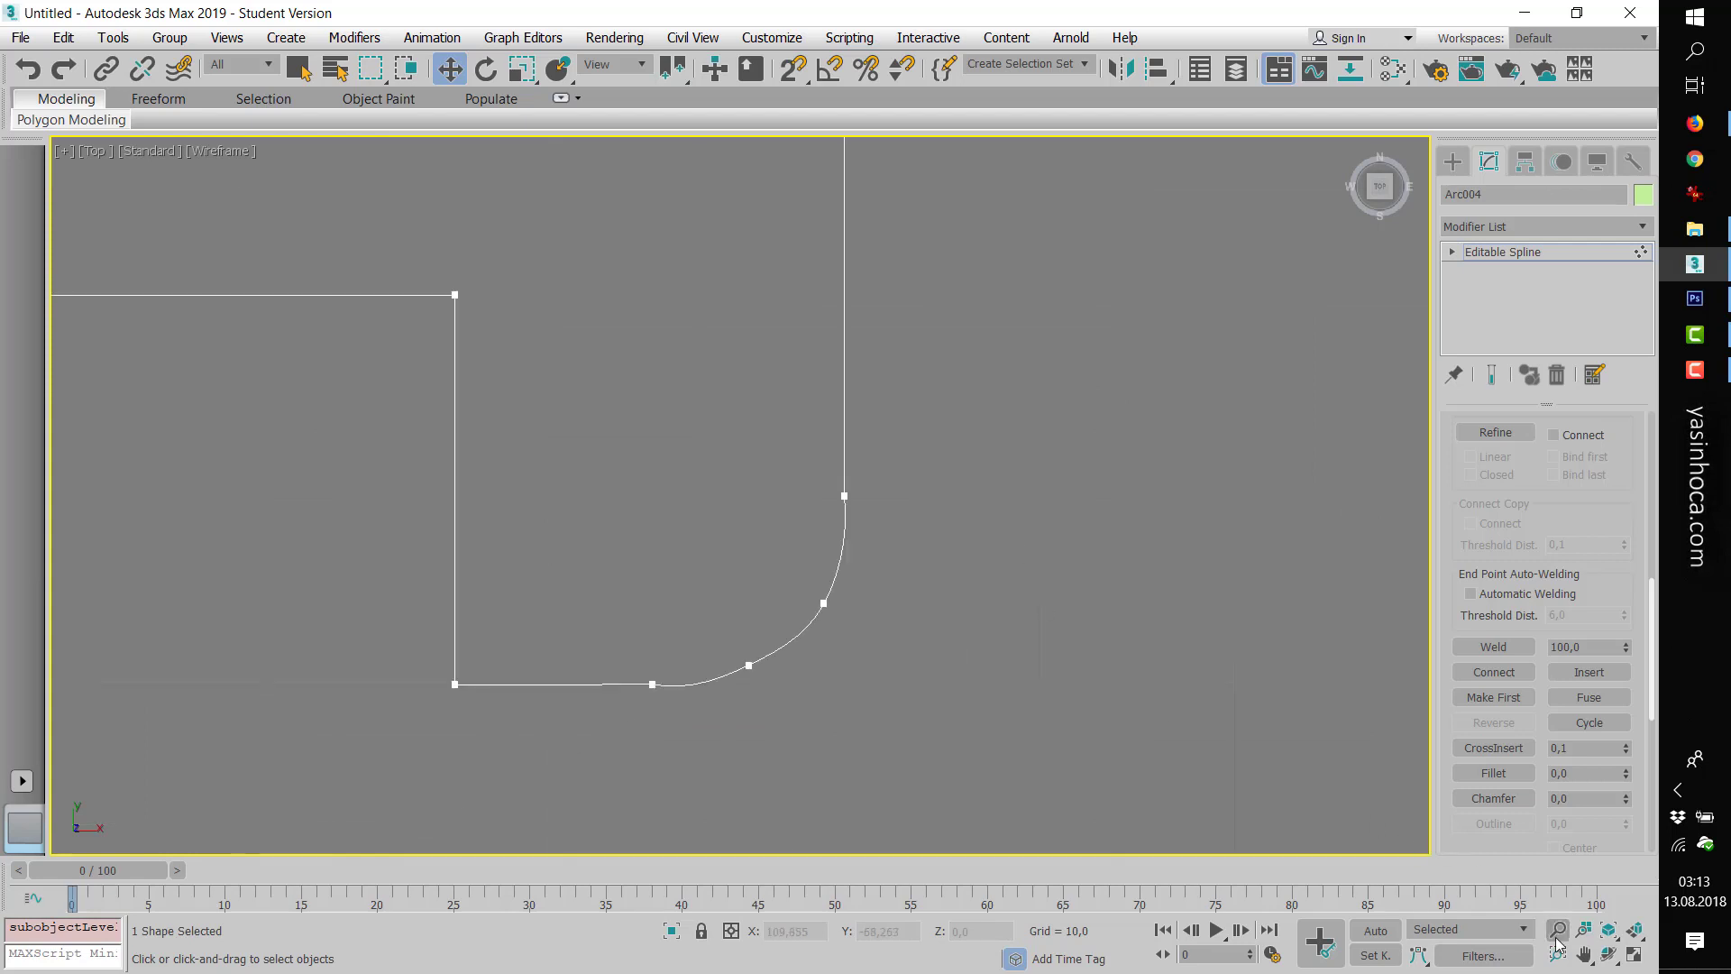
click(1584, 955)
drag(1032, 504, 1138, 842)
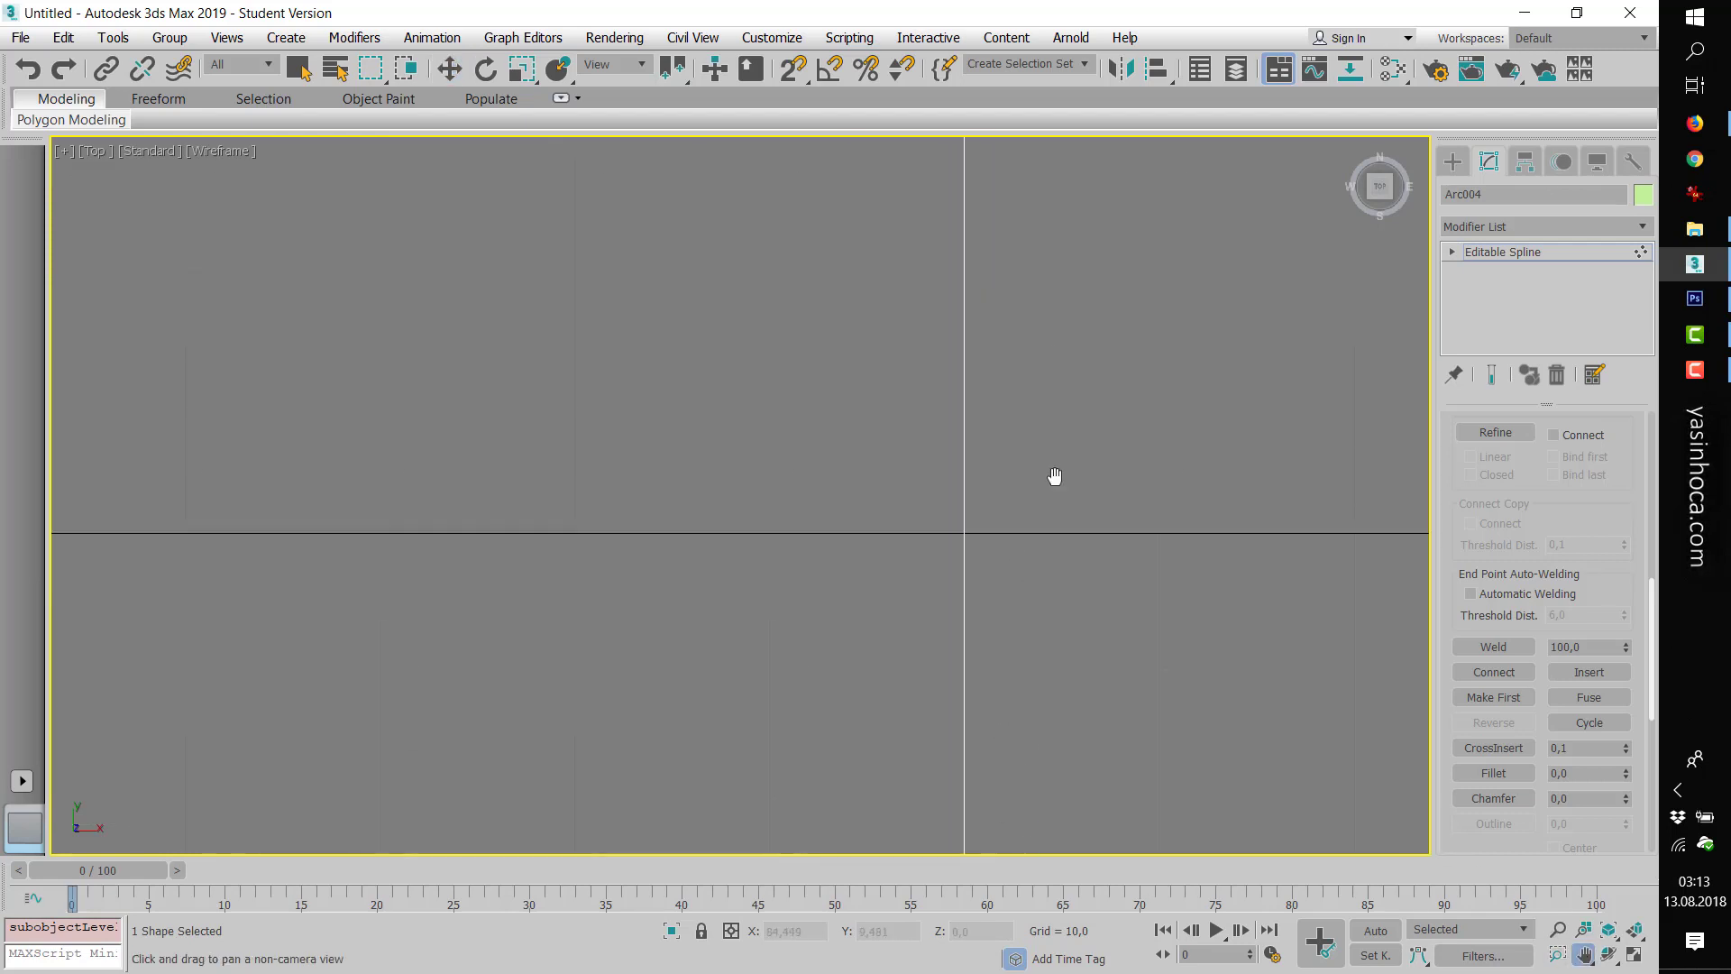
- Weld both ends of the top-right corner arc to the right and top lines
mouse_move(1047, 425)
mouse_down()
mouse_move(1047, 590)
mouse_move(1055, 410)
mouse_up()
scroll(1031, 456, up, 4)
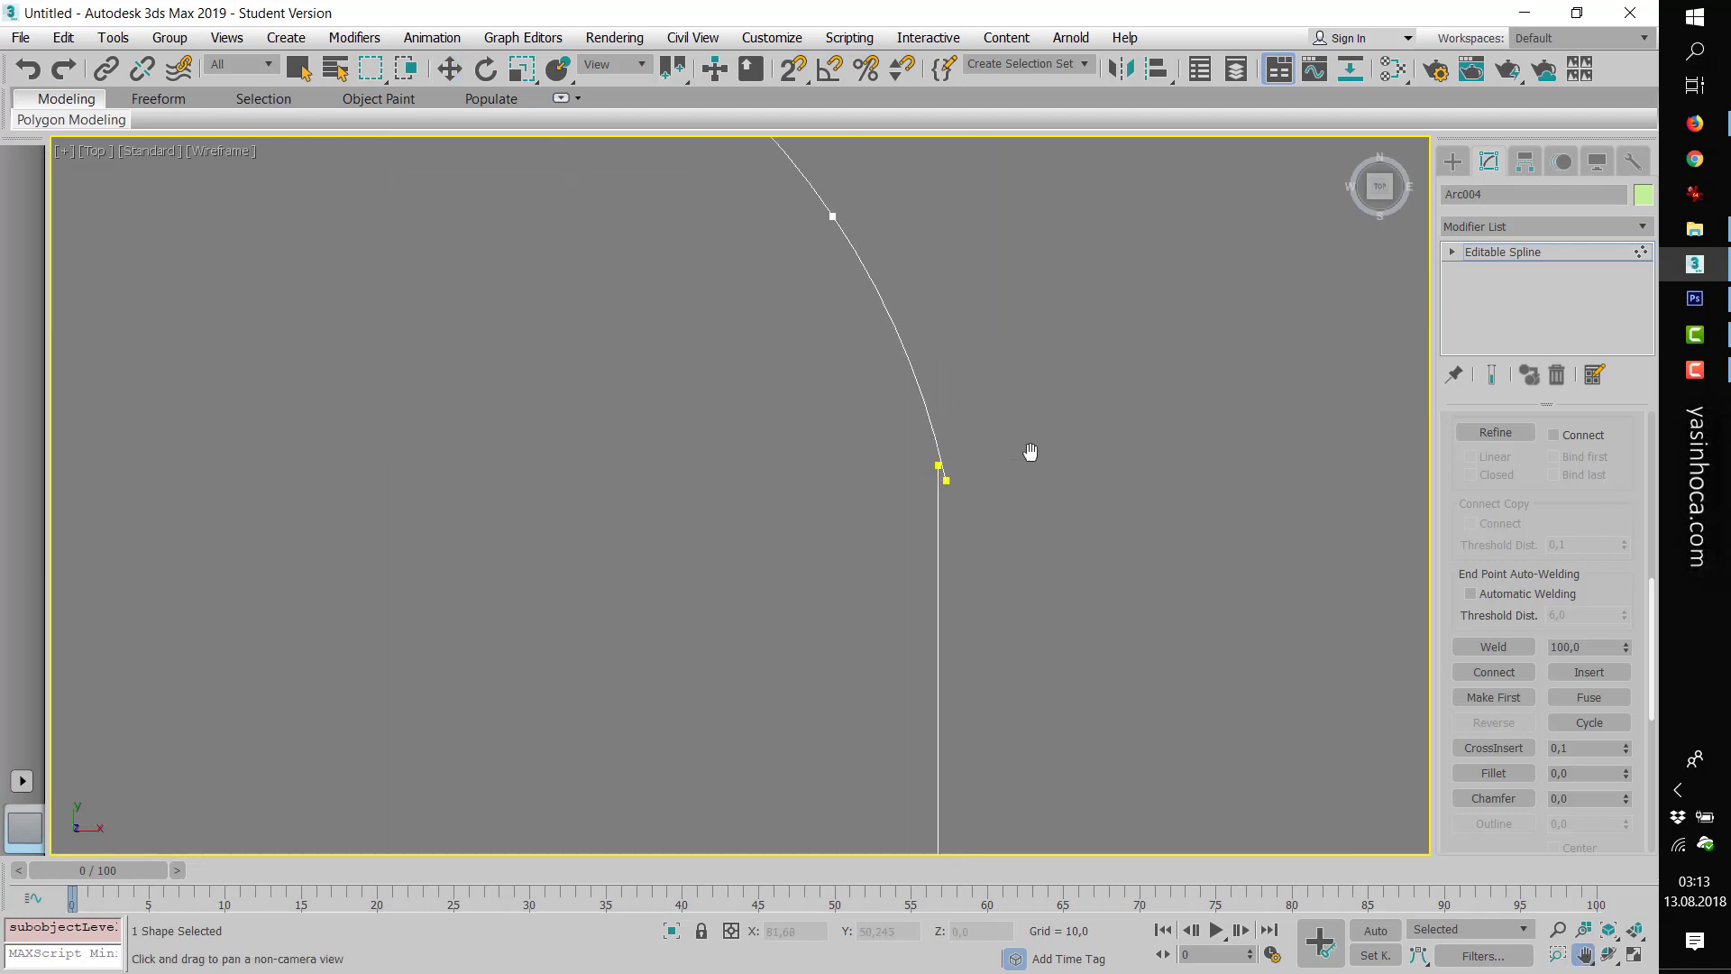
mouse_move(1057, 503)
mouse_down()
mouse_move(1059, 556)
mouse_move(1098, 576)
mouse_up()
scroll(1055, 558, up, 2)
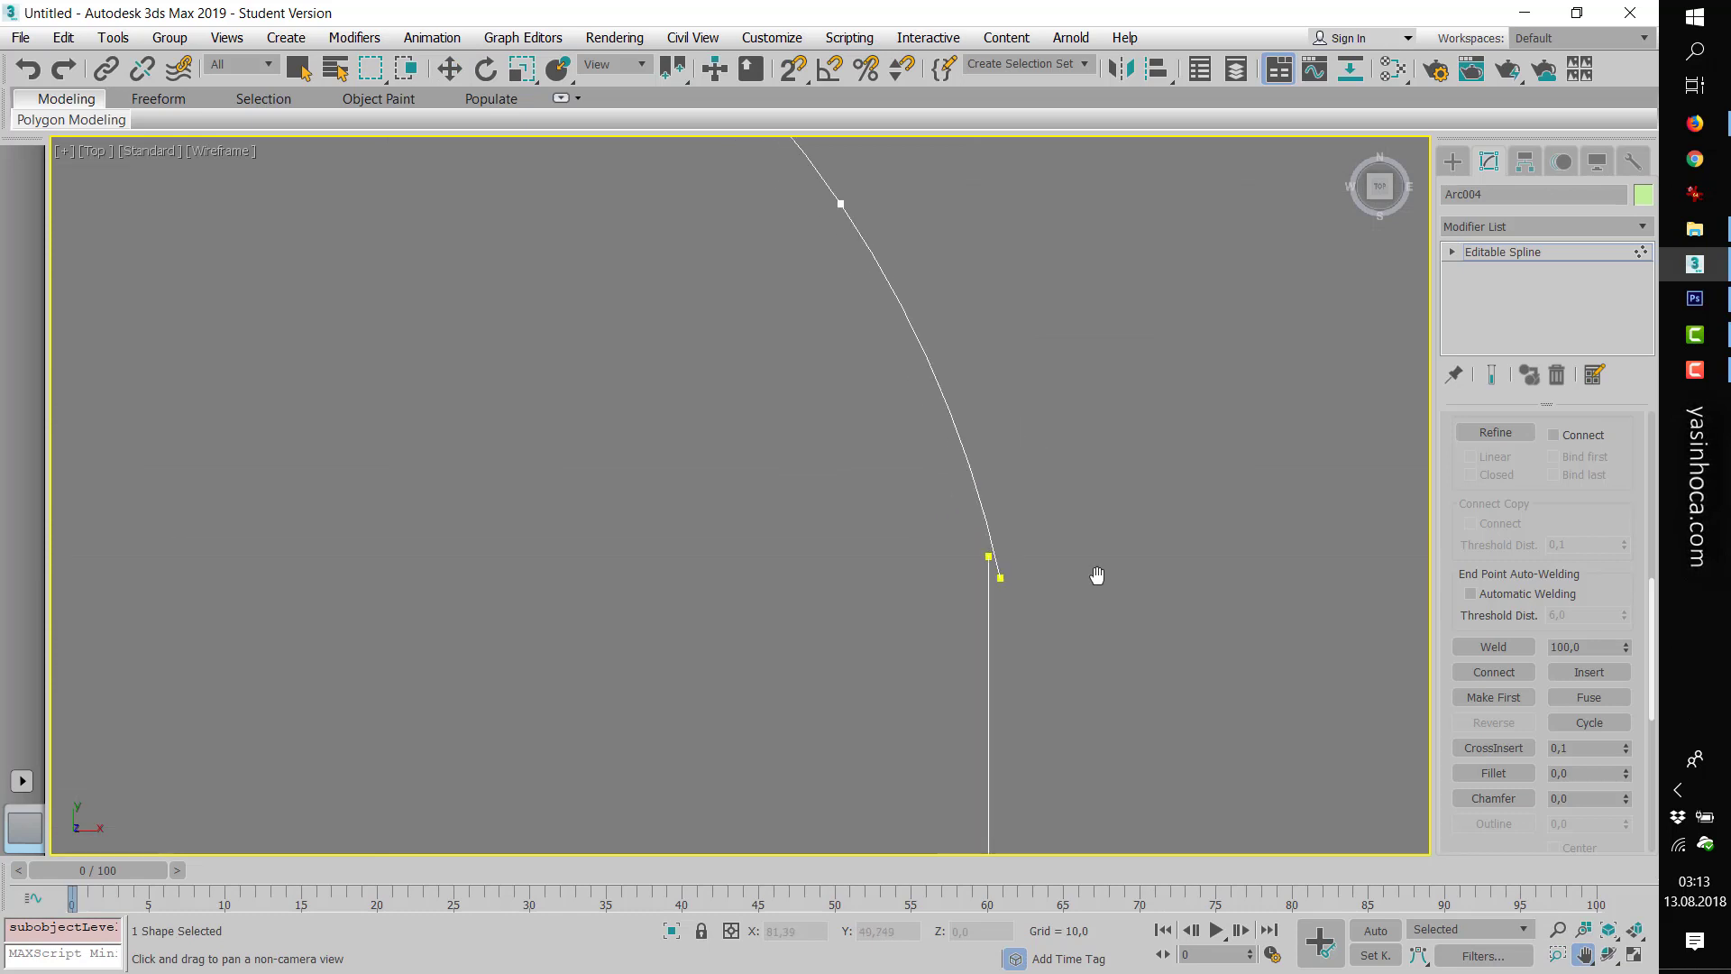
key(Escape)
click(988, 554)
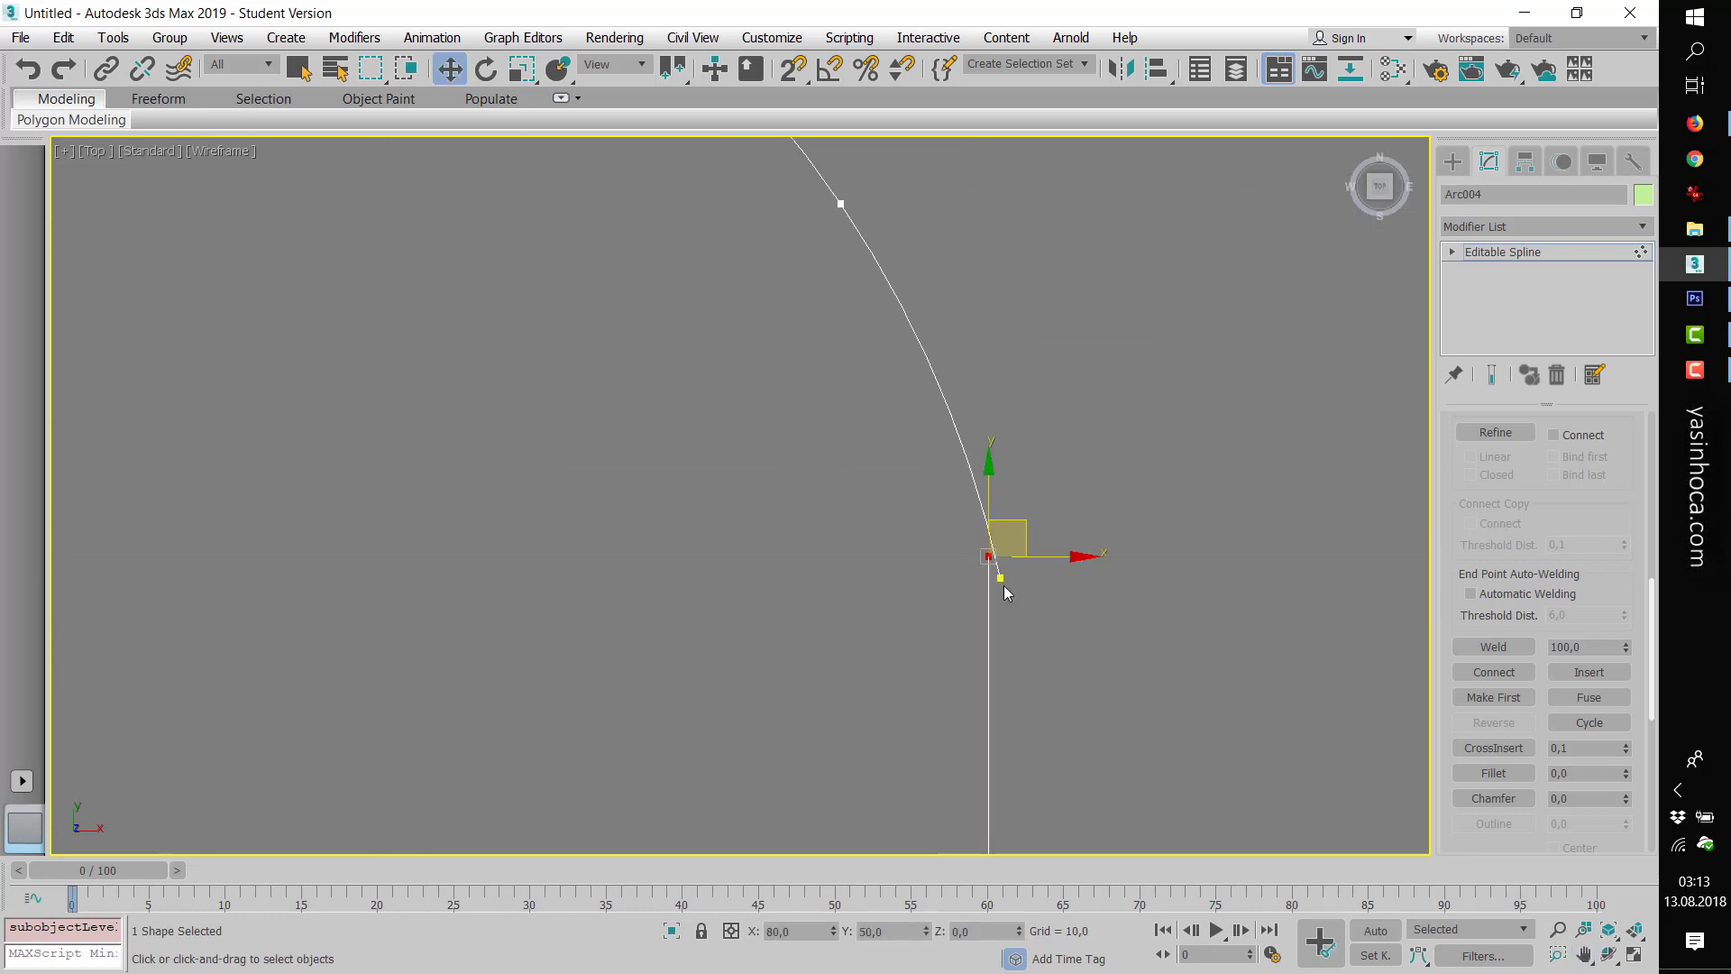
drag(1001, 580, 1001, 581)
click(1493, 646)
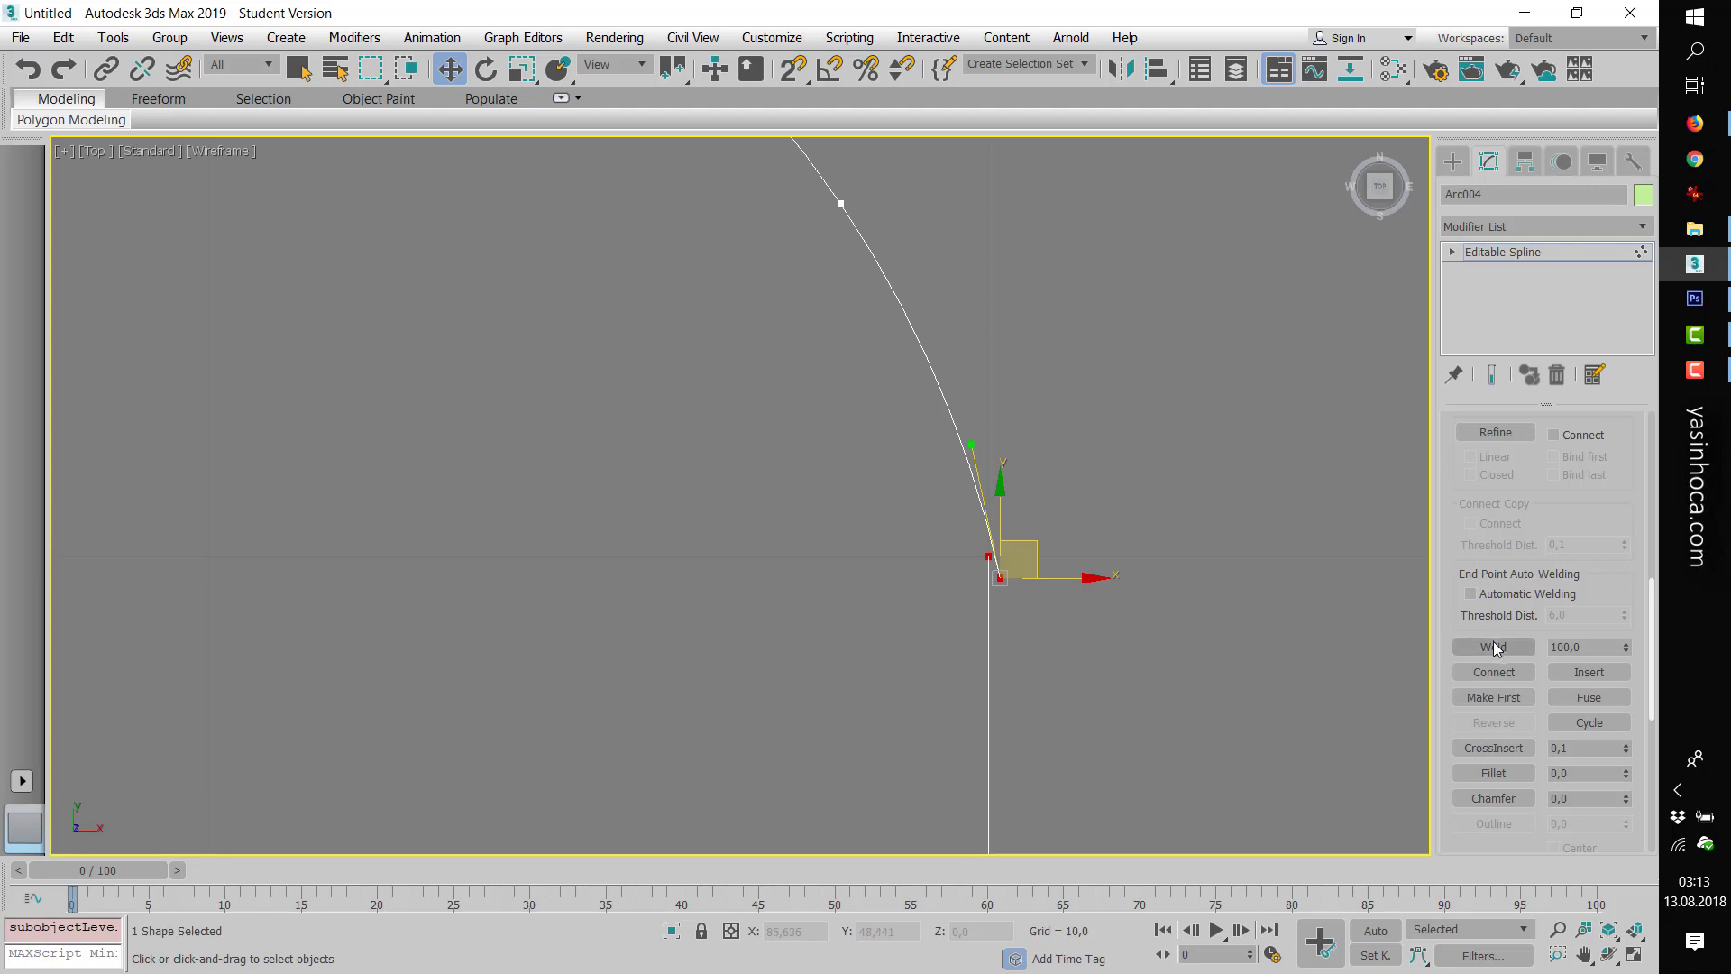
scroll(1177, 592, down, 4)
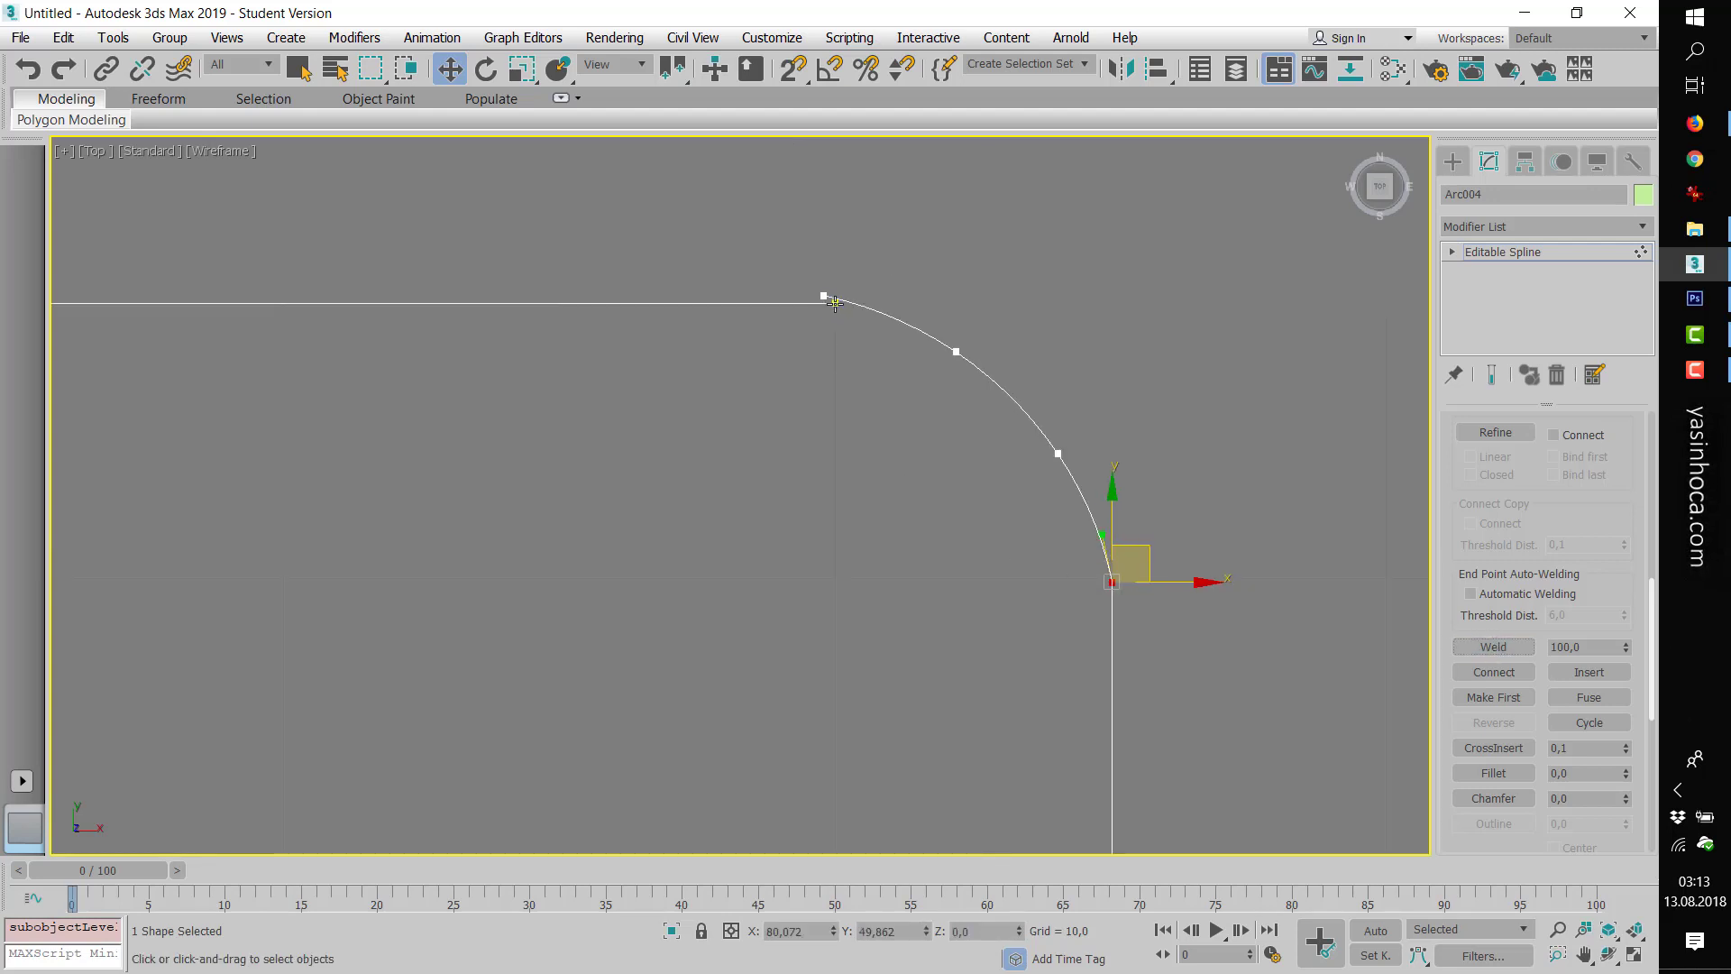
click(835, 303)
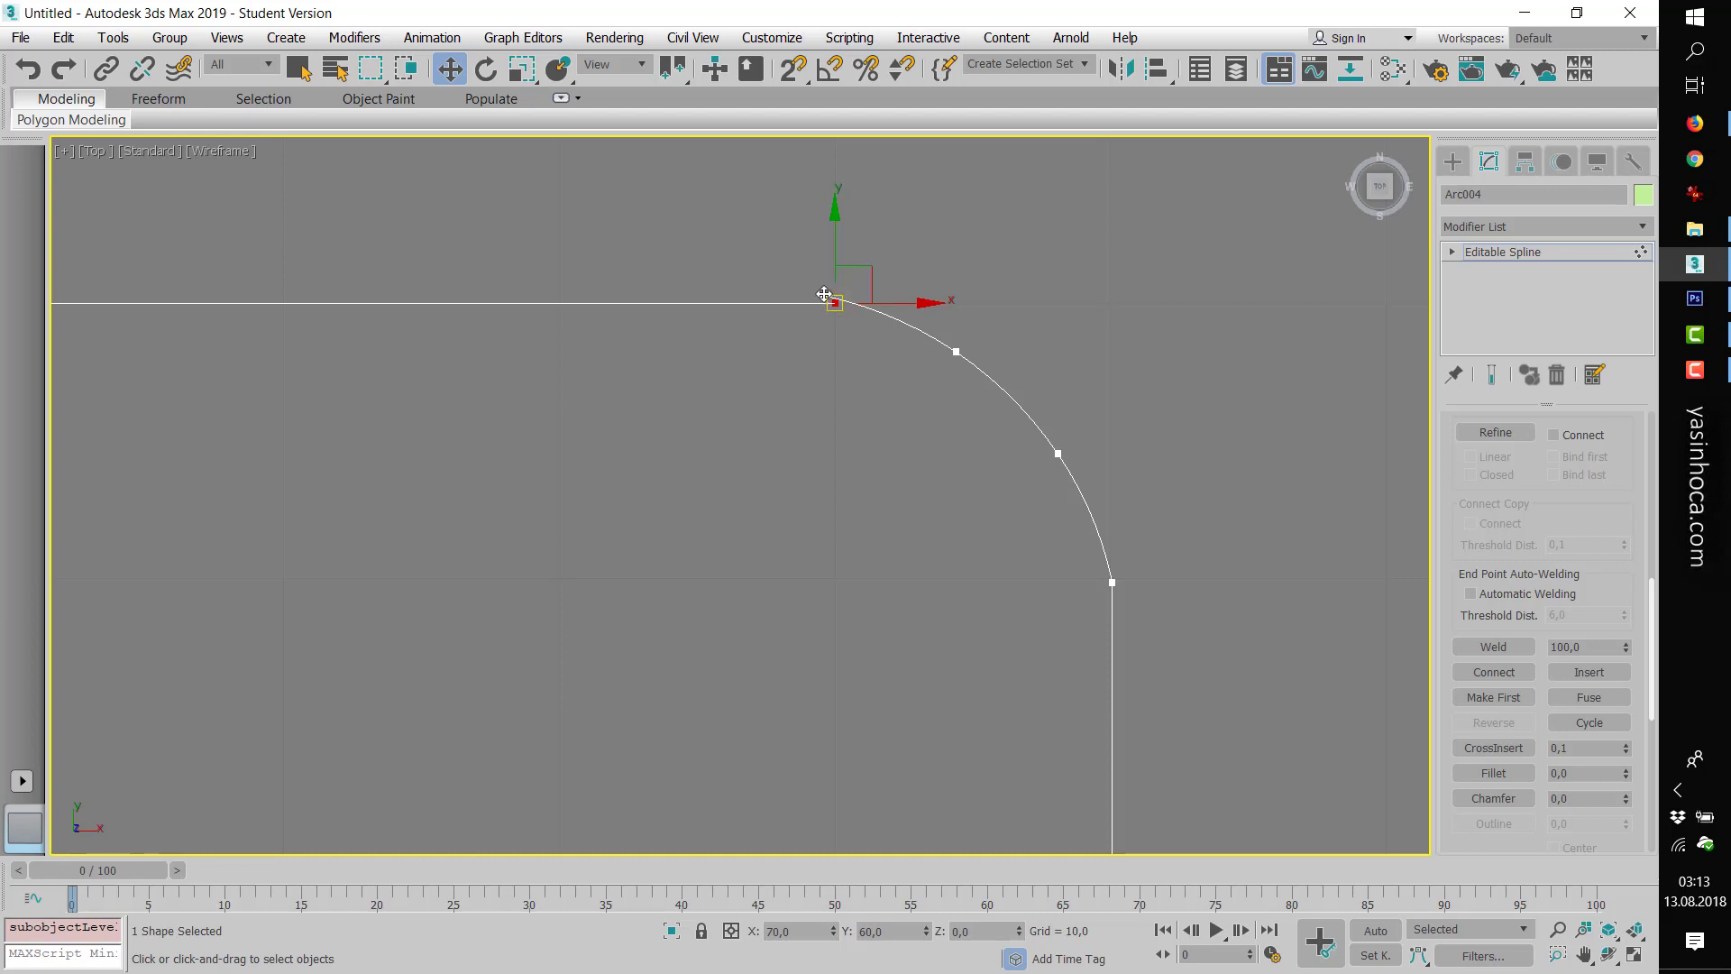
click(1494, 646)
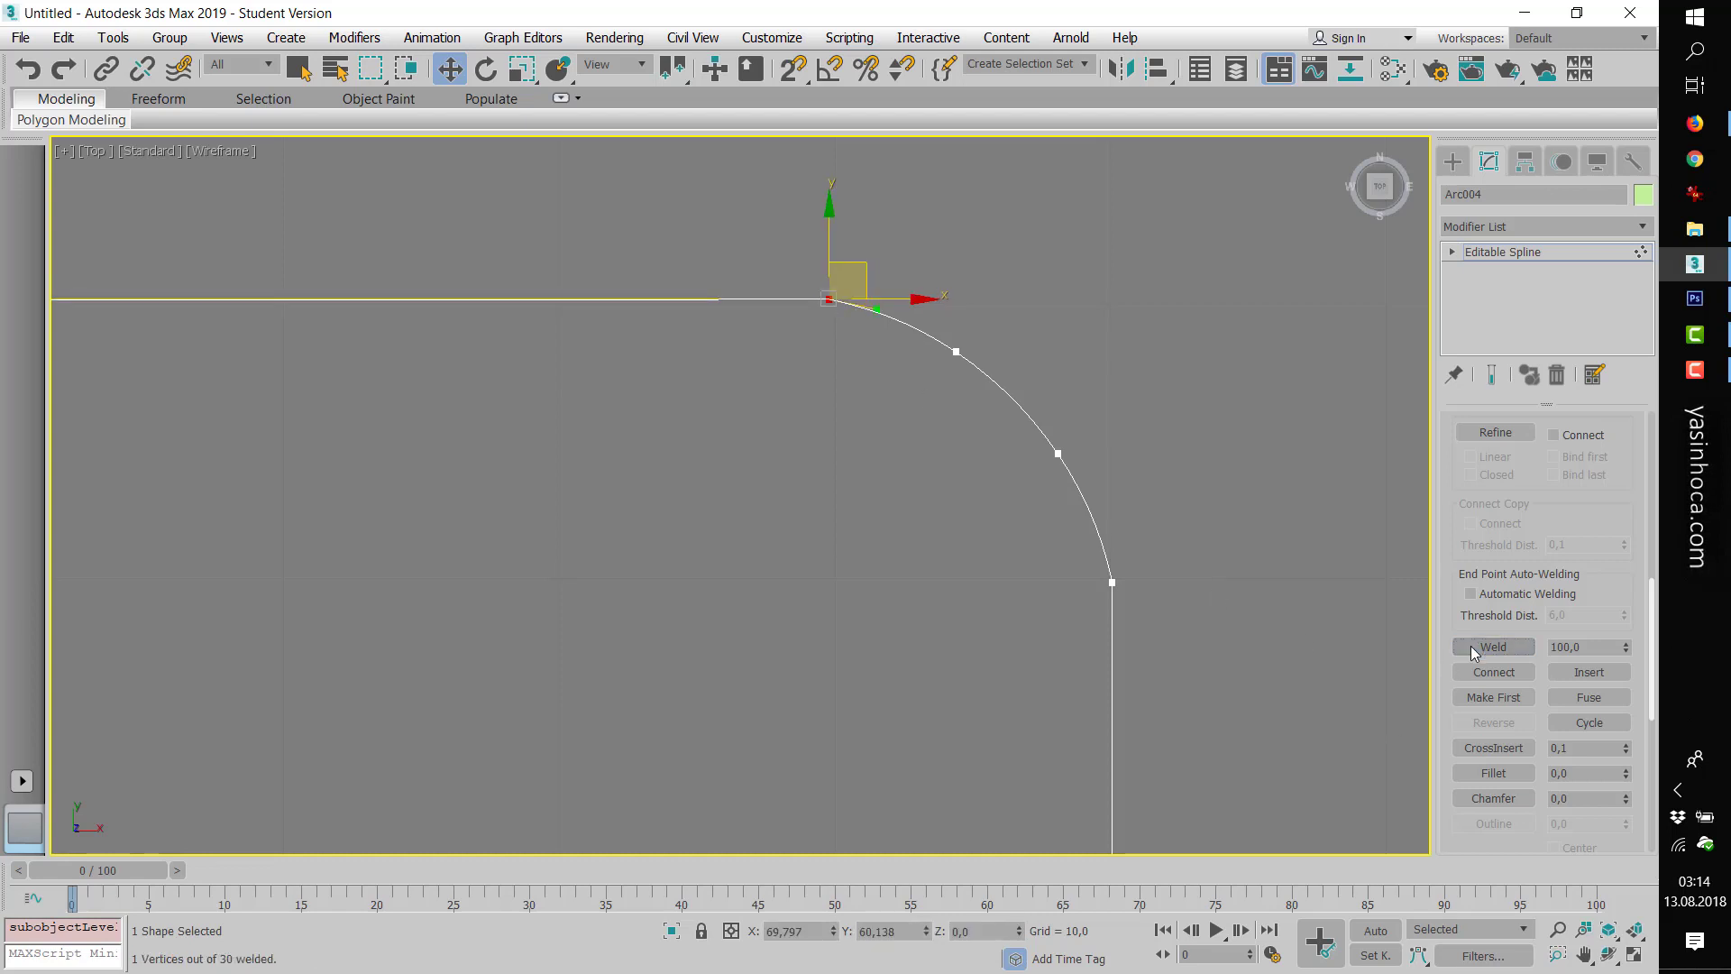
click(1177, 718)
- Weld the top-left arc's ends to the top and left lines, leaving 28 vertices
click(1585, 954)
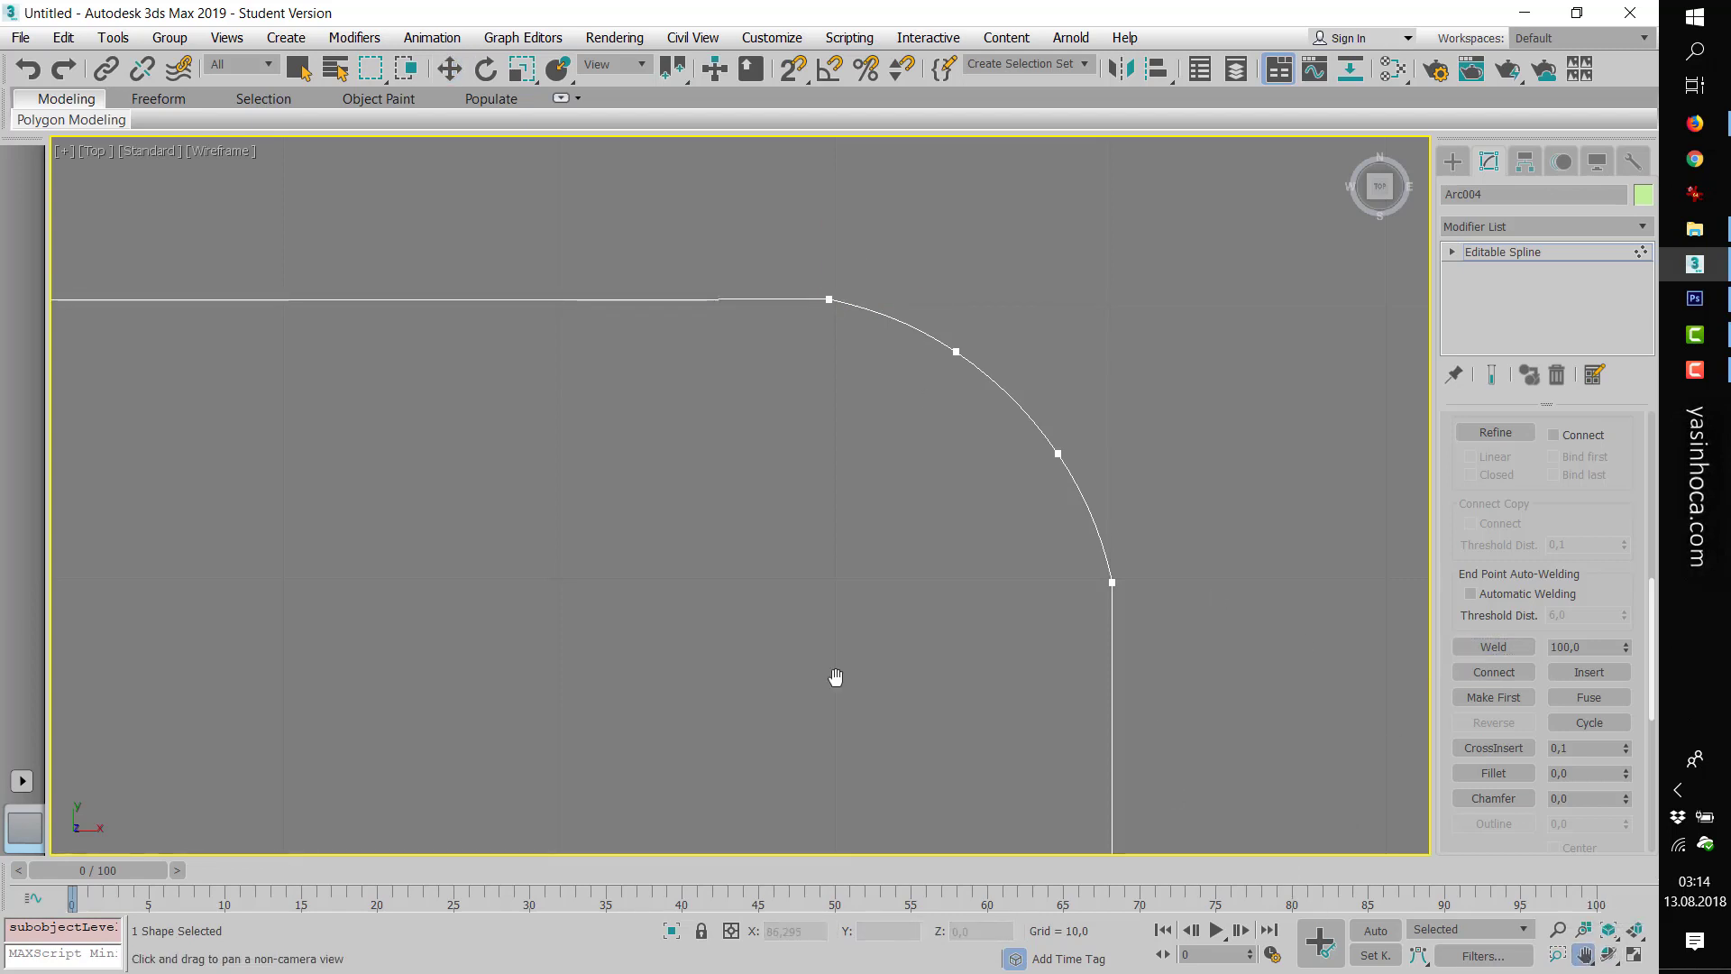
mouse_move(836, 677)
mouse_down()
mouse_move(1368, 614)
mouse_move(1133, 533)
mouse_move(478, 472)
mouse_move(256, 505)
mouse_move(529, 587)
mouse_move(560, 569)
mouse_up()
right_click(614, 465)
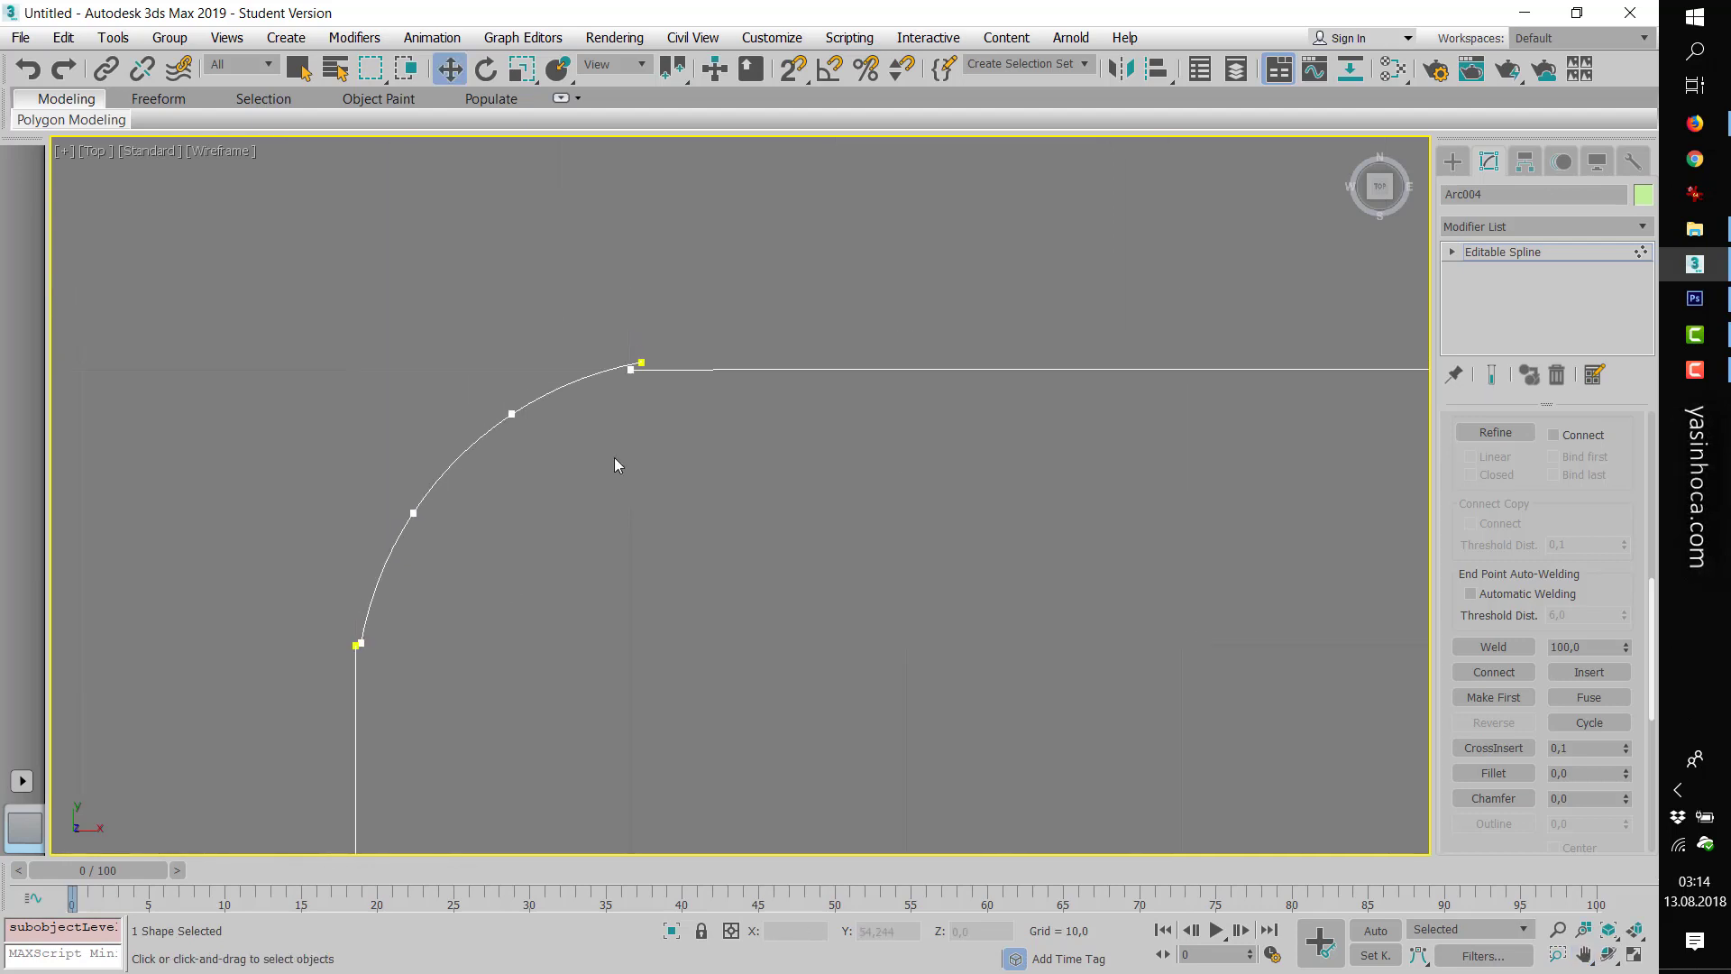
click(640, 363)
click(628, 368)
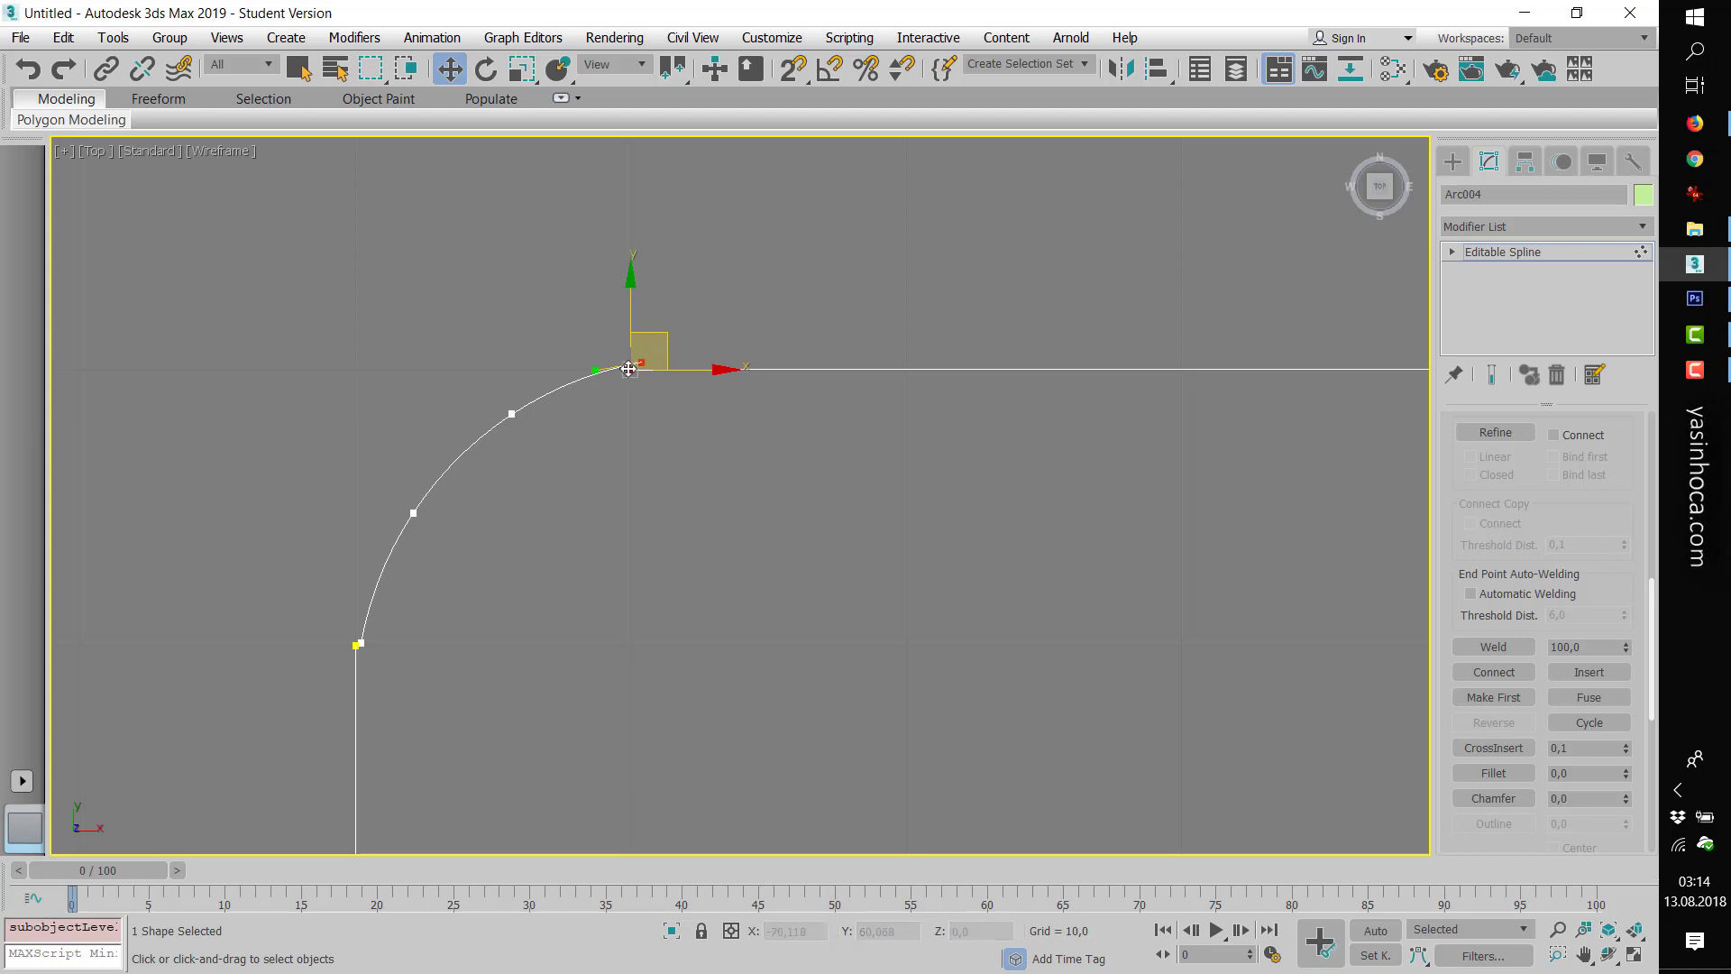
click(1493, 647)
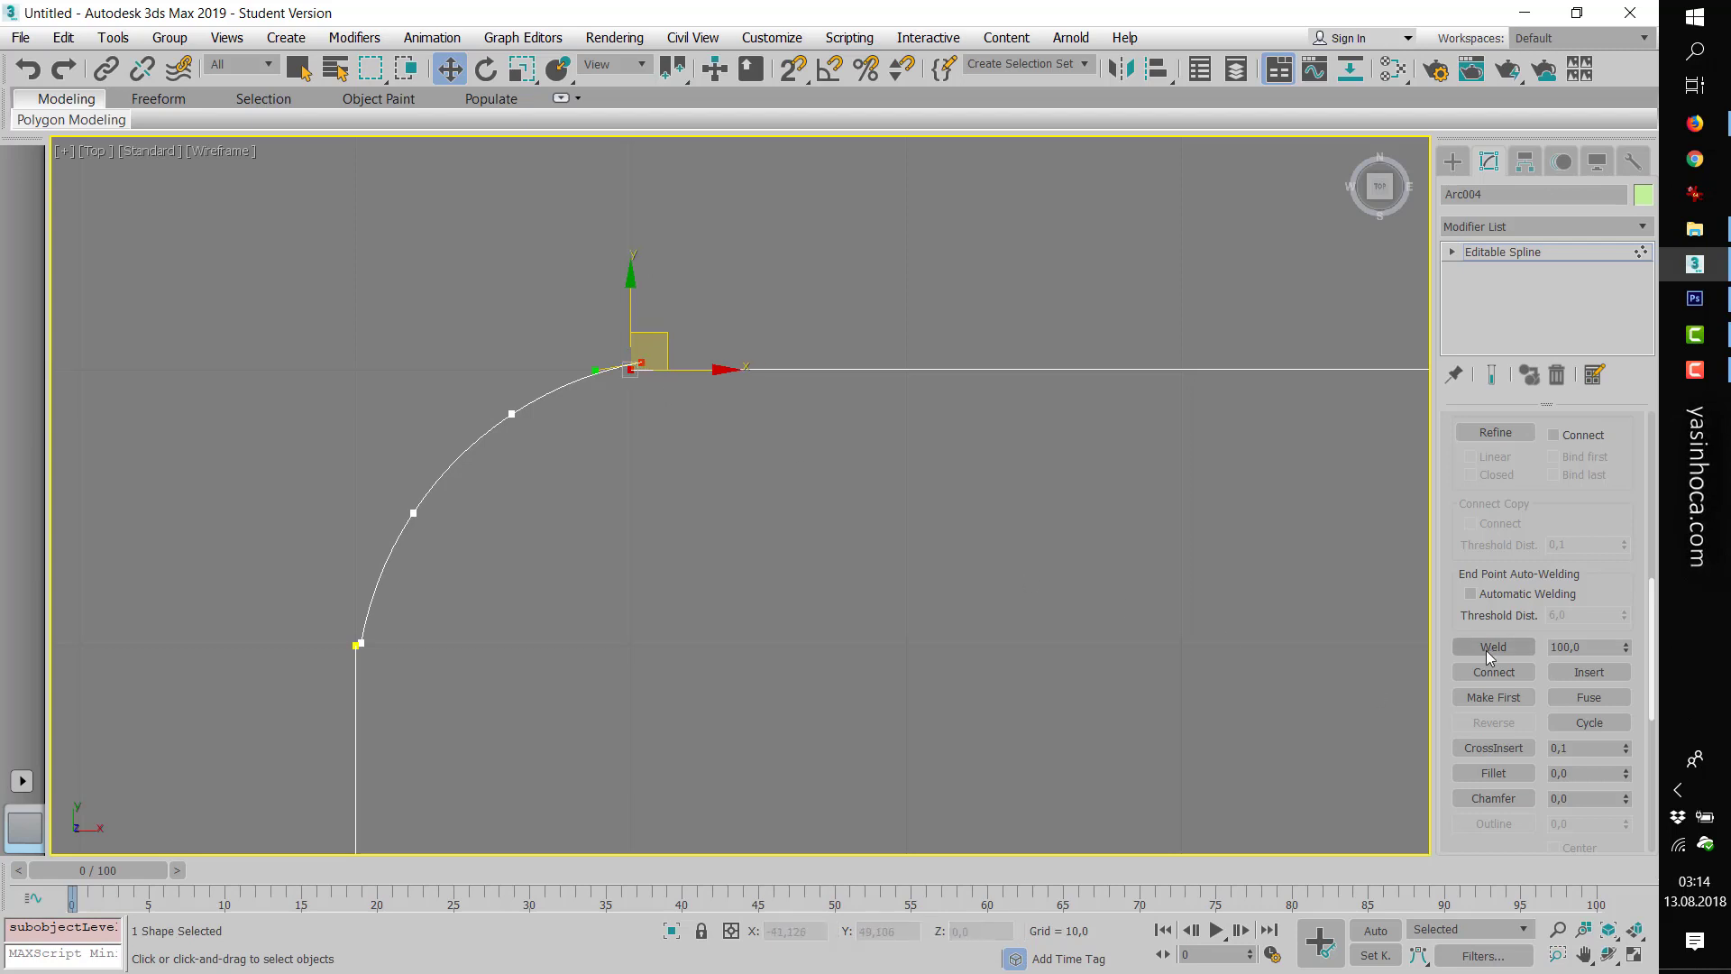
click(357, 643)
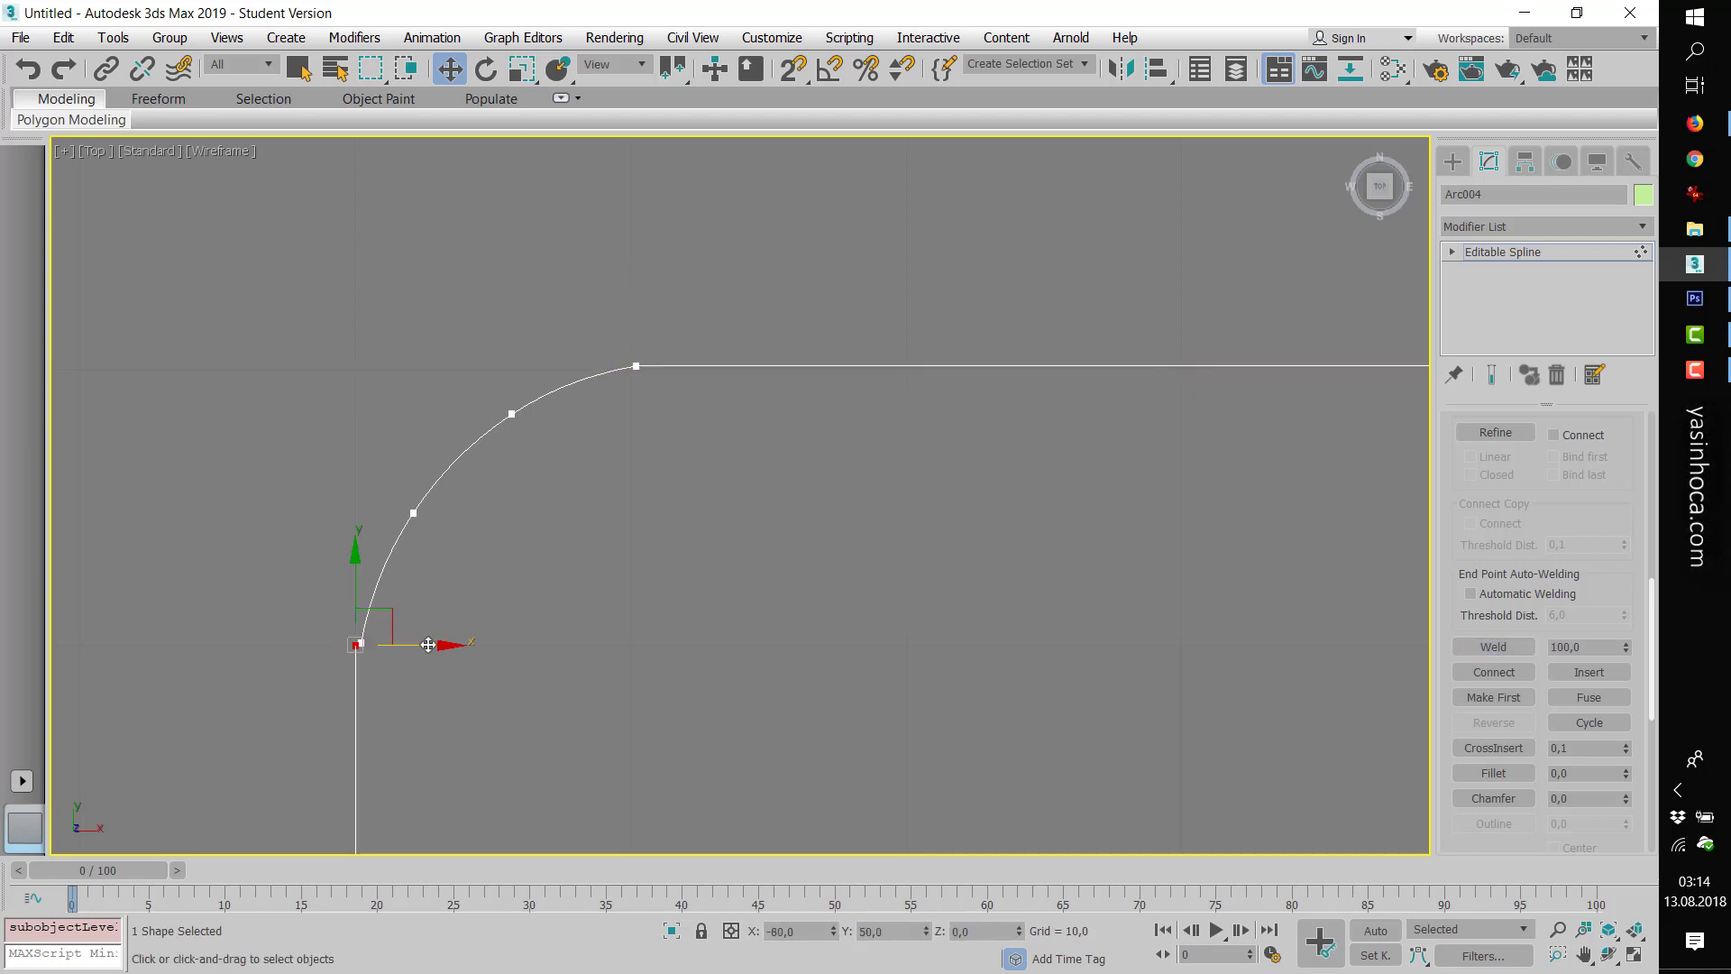
drag(366, 641, 362, 649)
click(1493, 646)
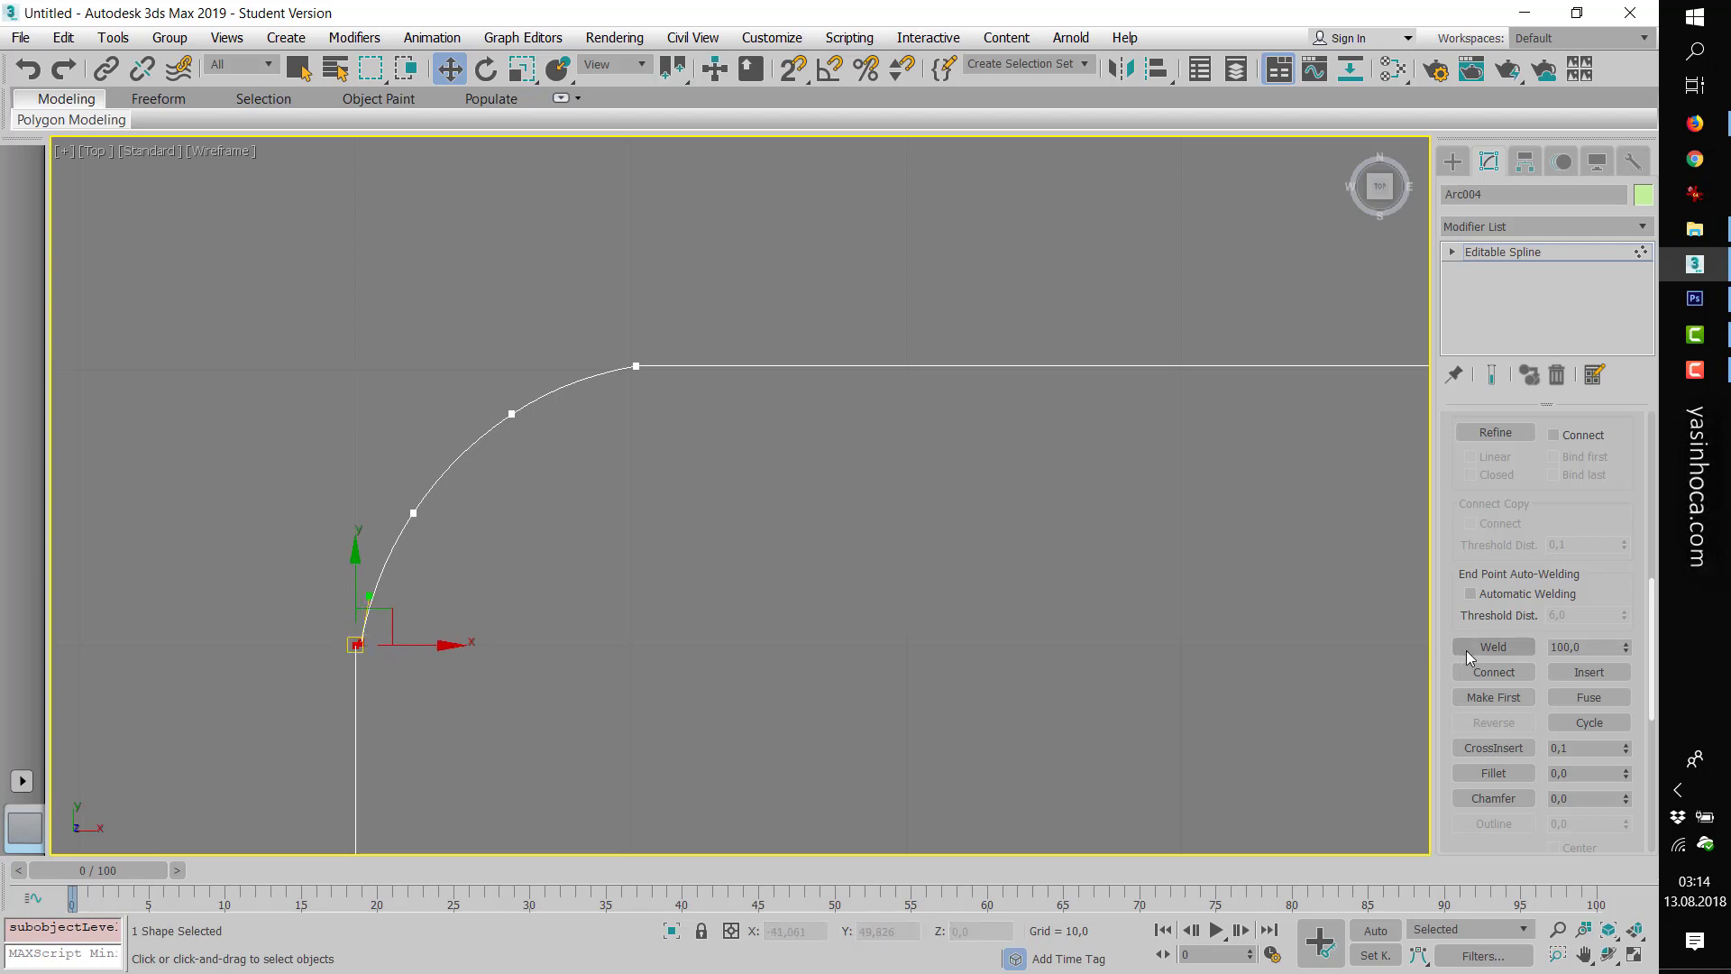
scroll(631, 641, down, 2)
scroll(603, 631, down, 5)
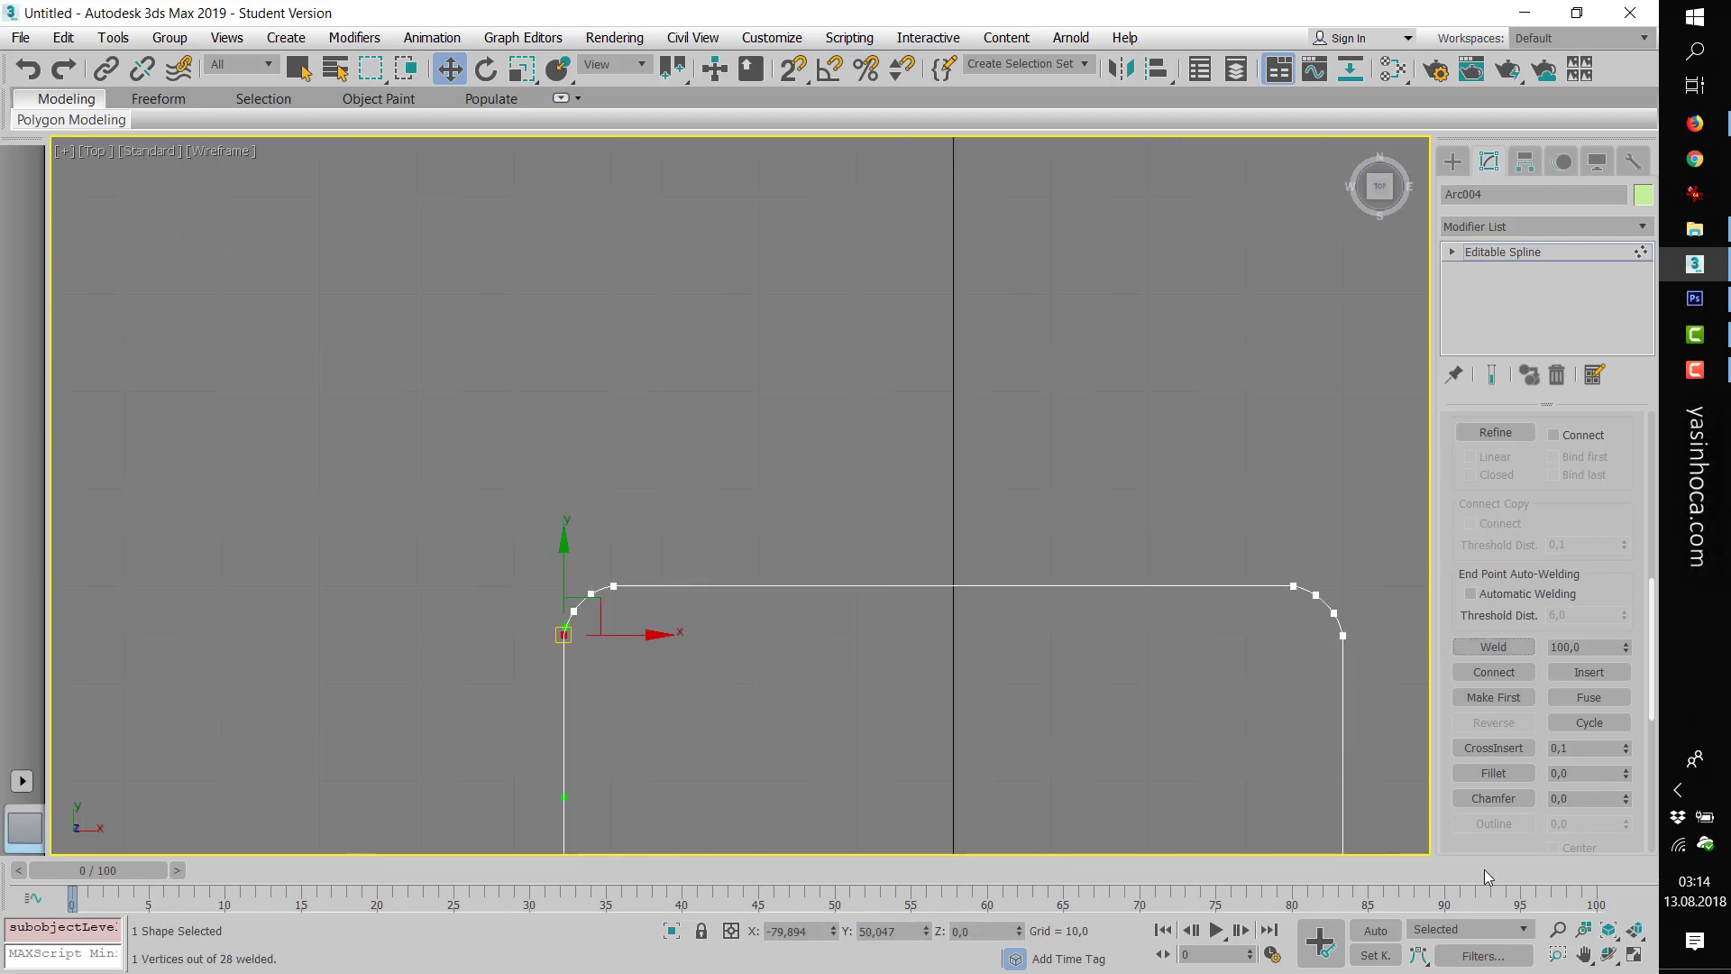
click(1584, 955)
- Weld the arc's upper end vertex onto the vertical line's endpoint
mouse_move(792, 668)
mouse_down()
mouse_move(719, 621)
mouse_move(700, 514)
mouse_up()
scroll(588, 487, up, 4)
scroll(530, 367, up, 2)
drag(530, 367, 723, 536)
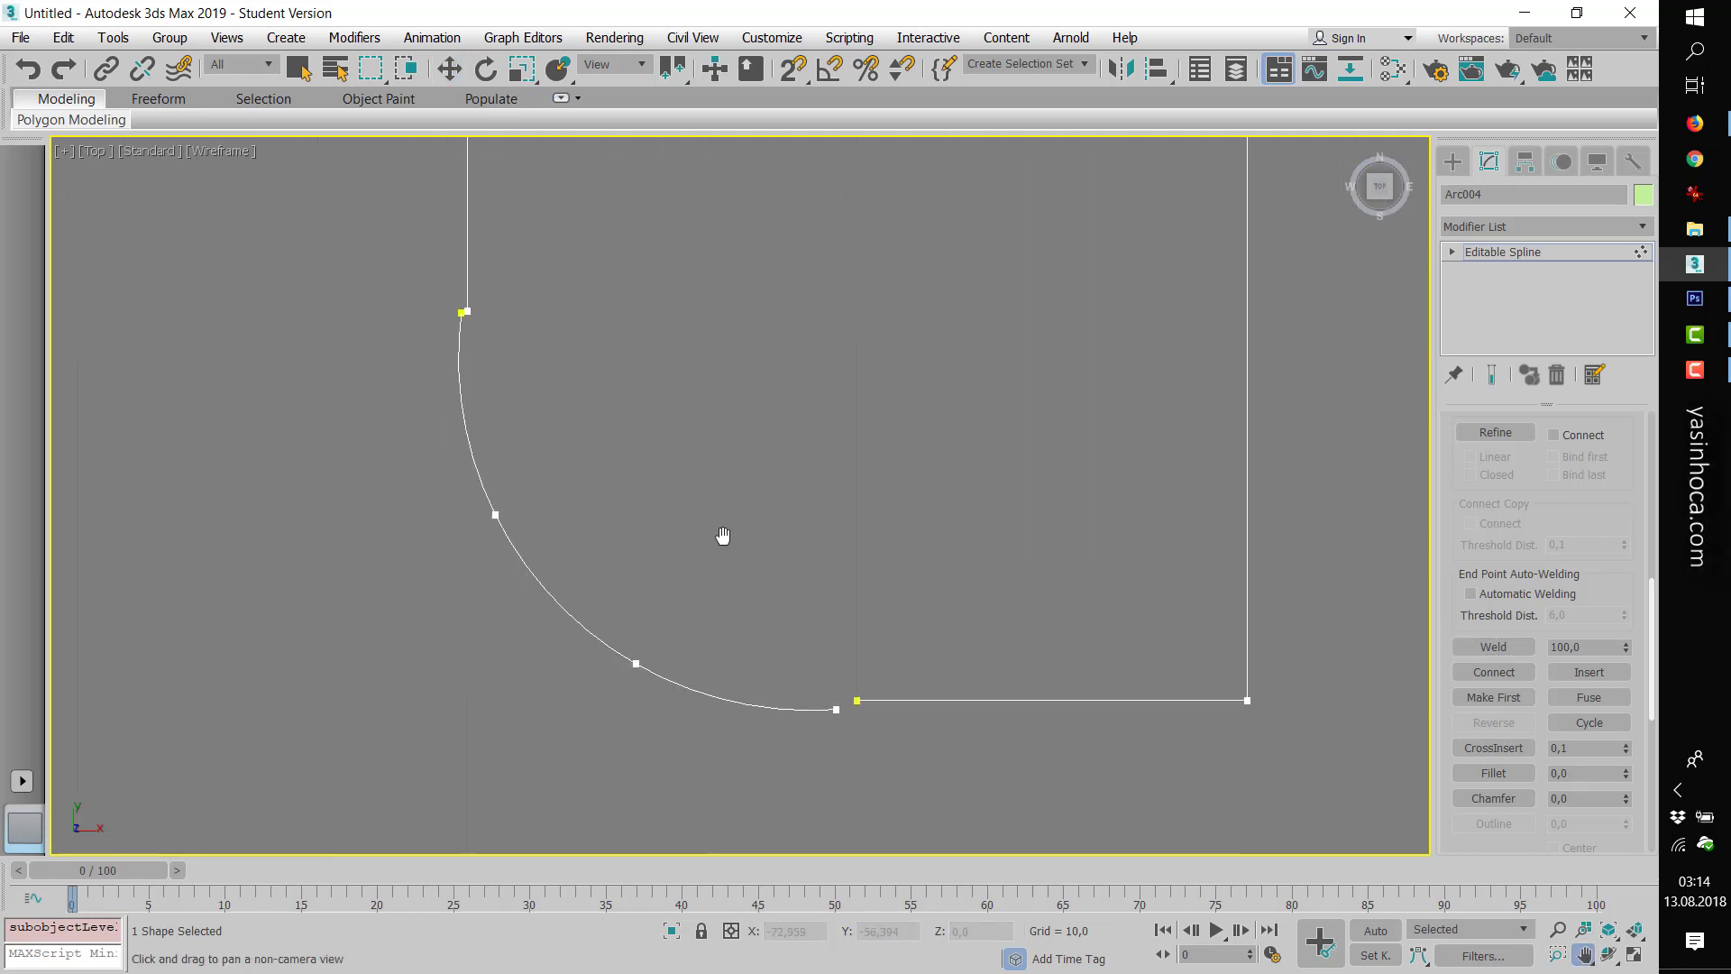
right_click(724, 536)
click(462, 312)
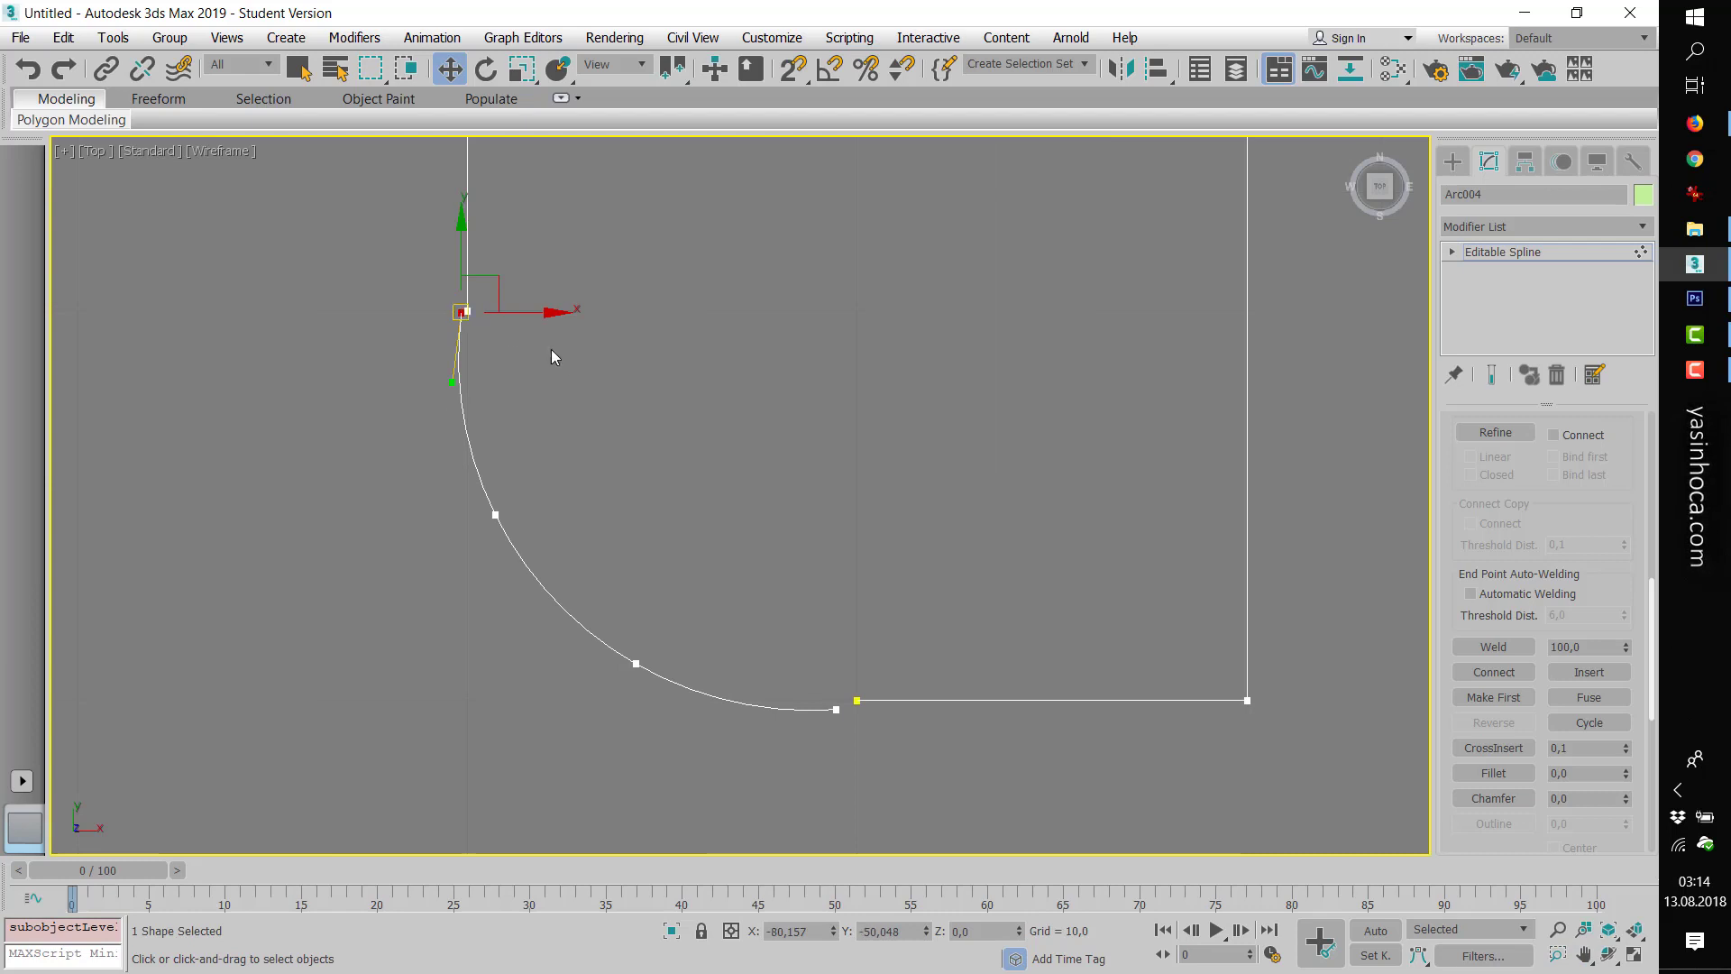
scroll(470, 329, up, 2)
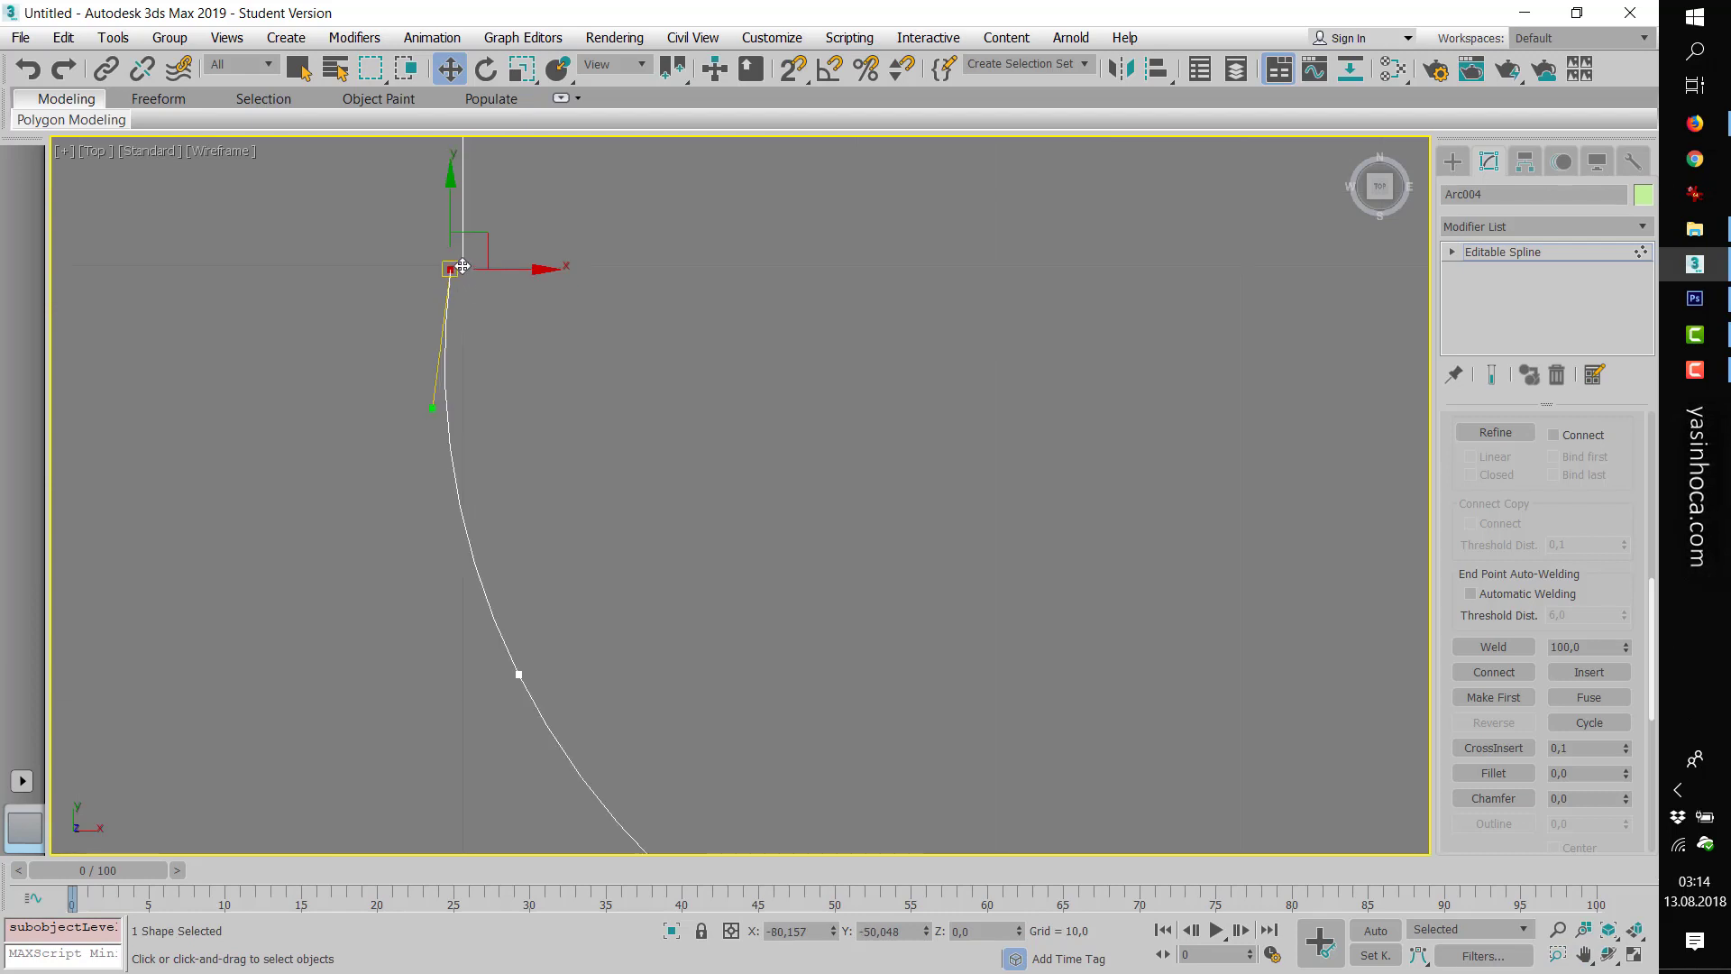
drag(462, 267, 473, 263)
click(1494, 647)
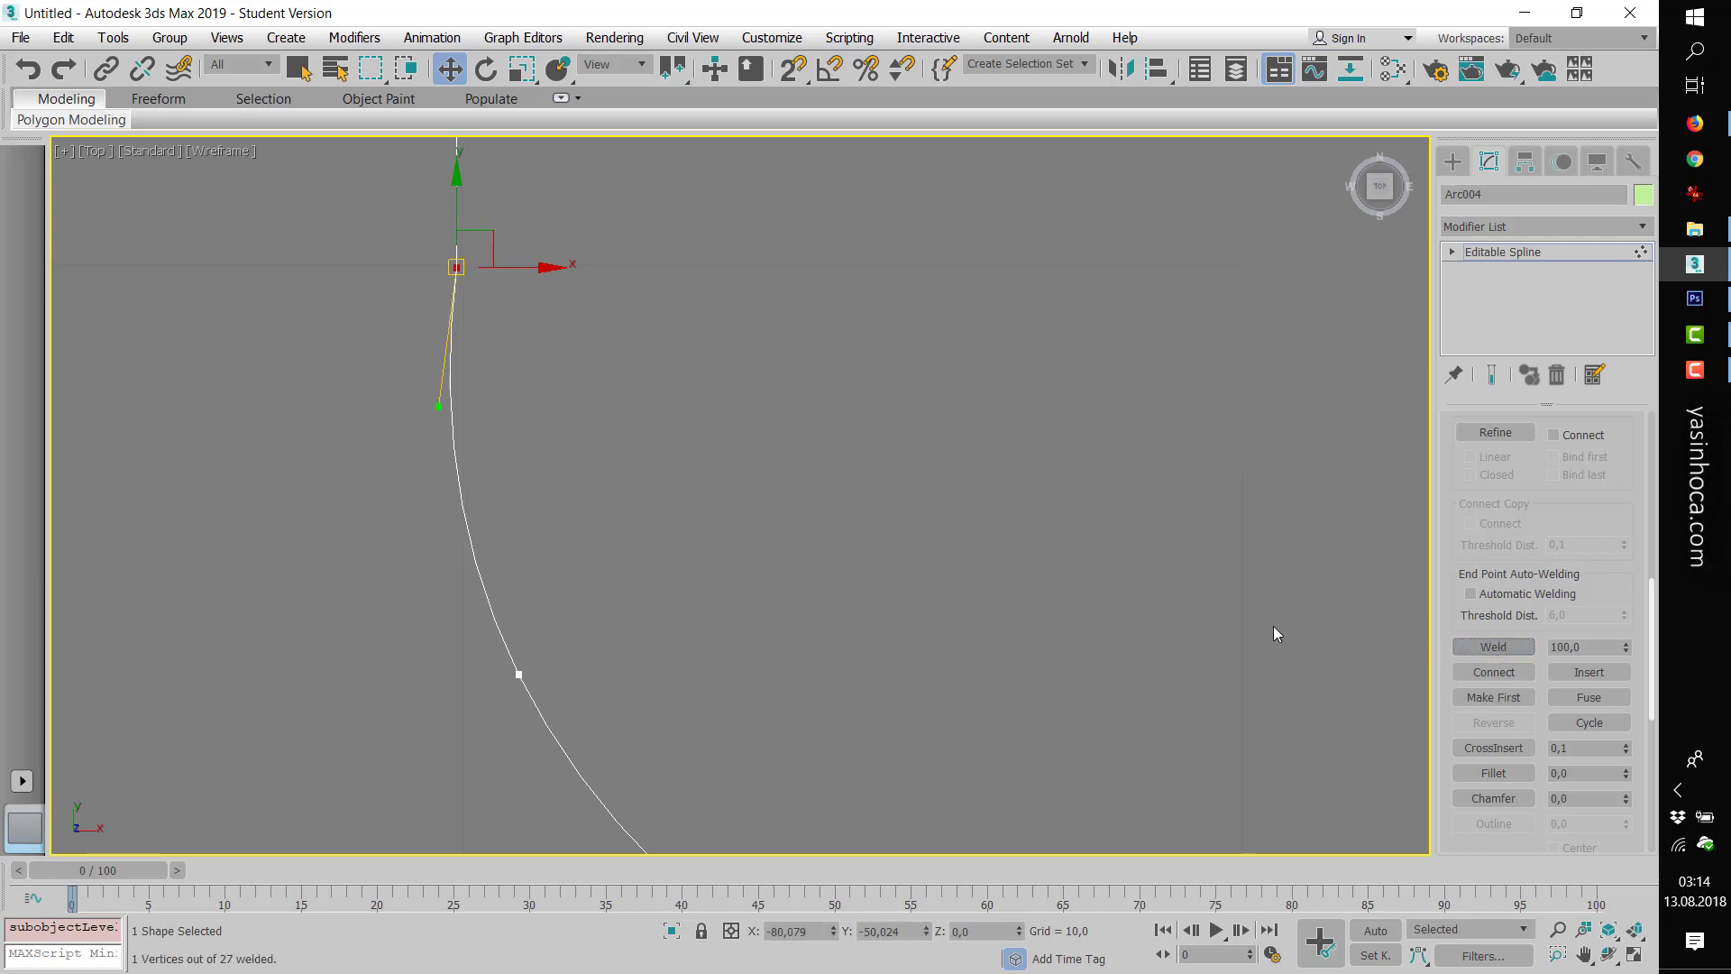
scroll(929, 566, down, 3)
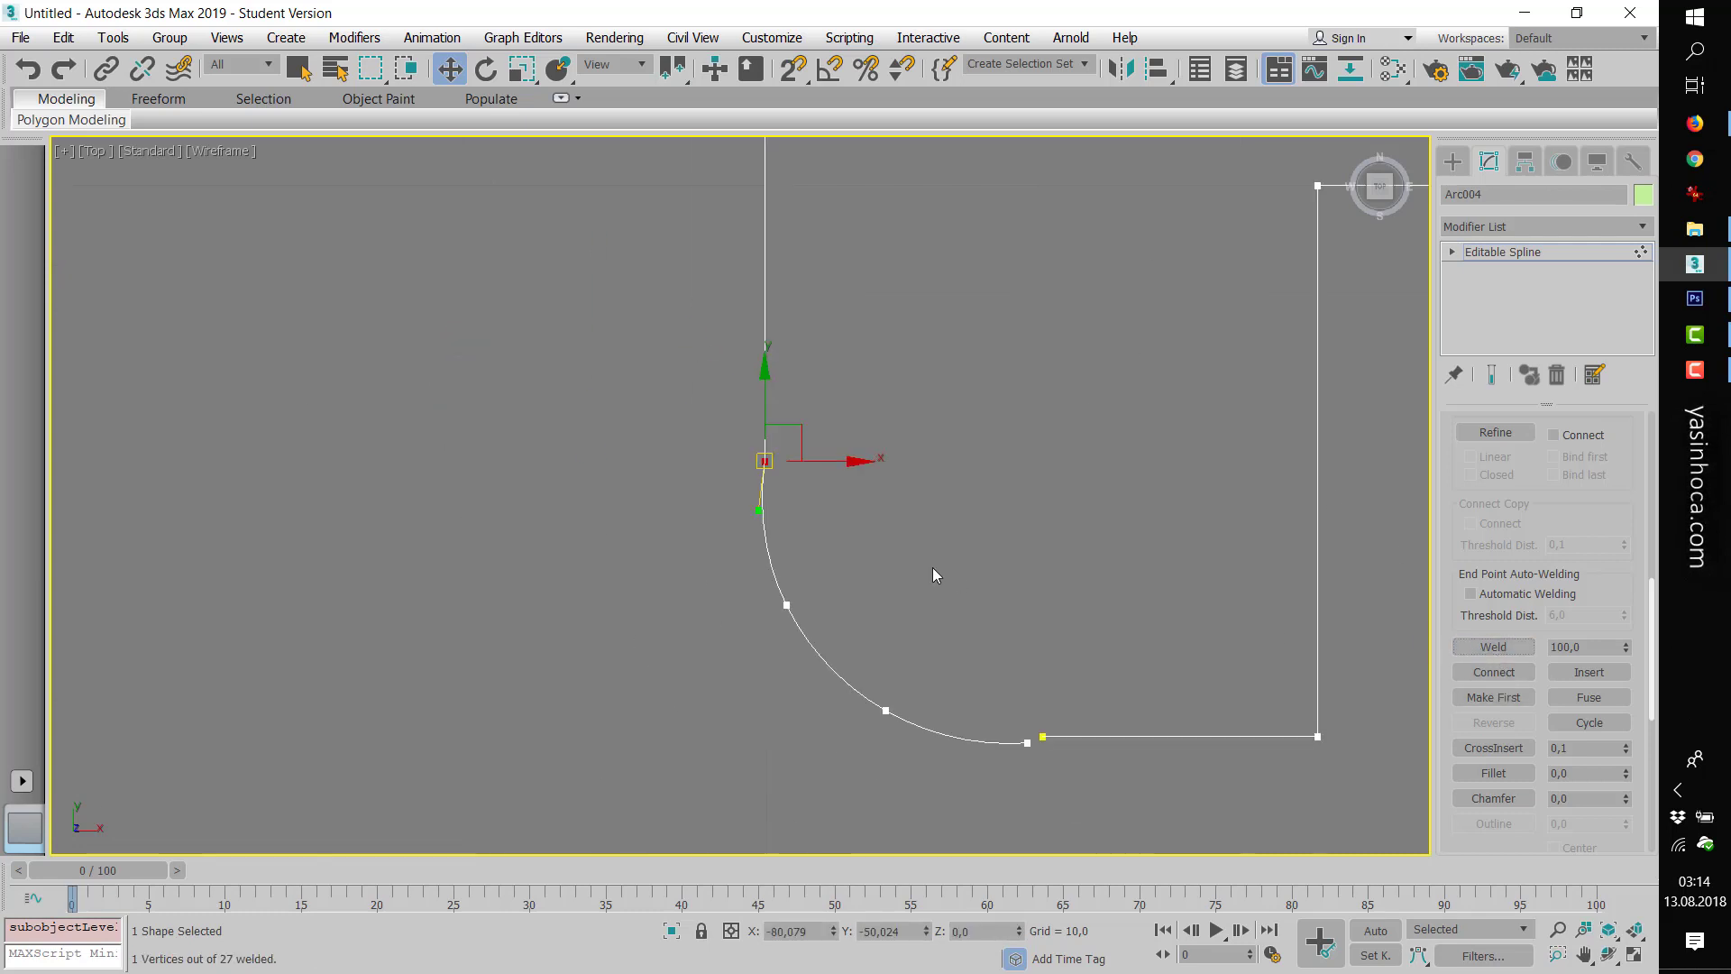
- Move the lower-left open end vertex onto its neighbour and weld the two together
click(788, 603)
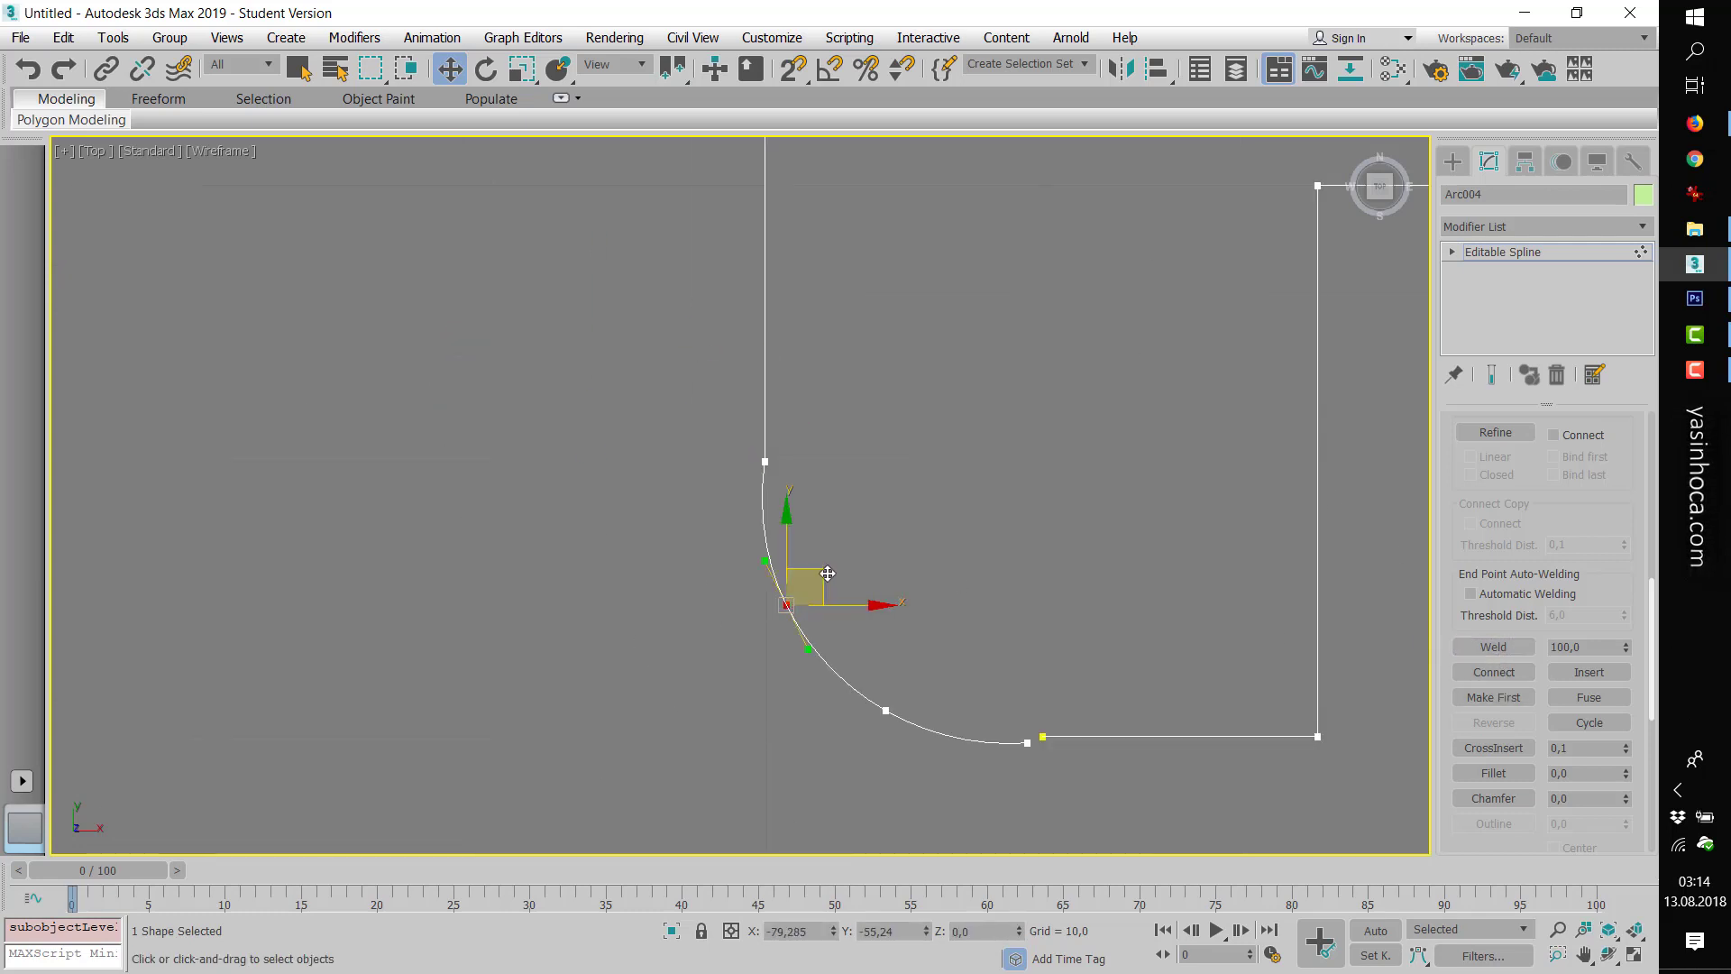
drag(828, 573, 834, 571)
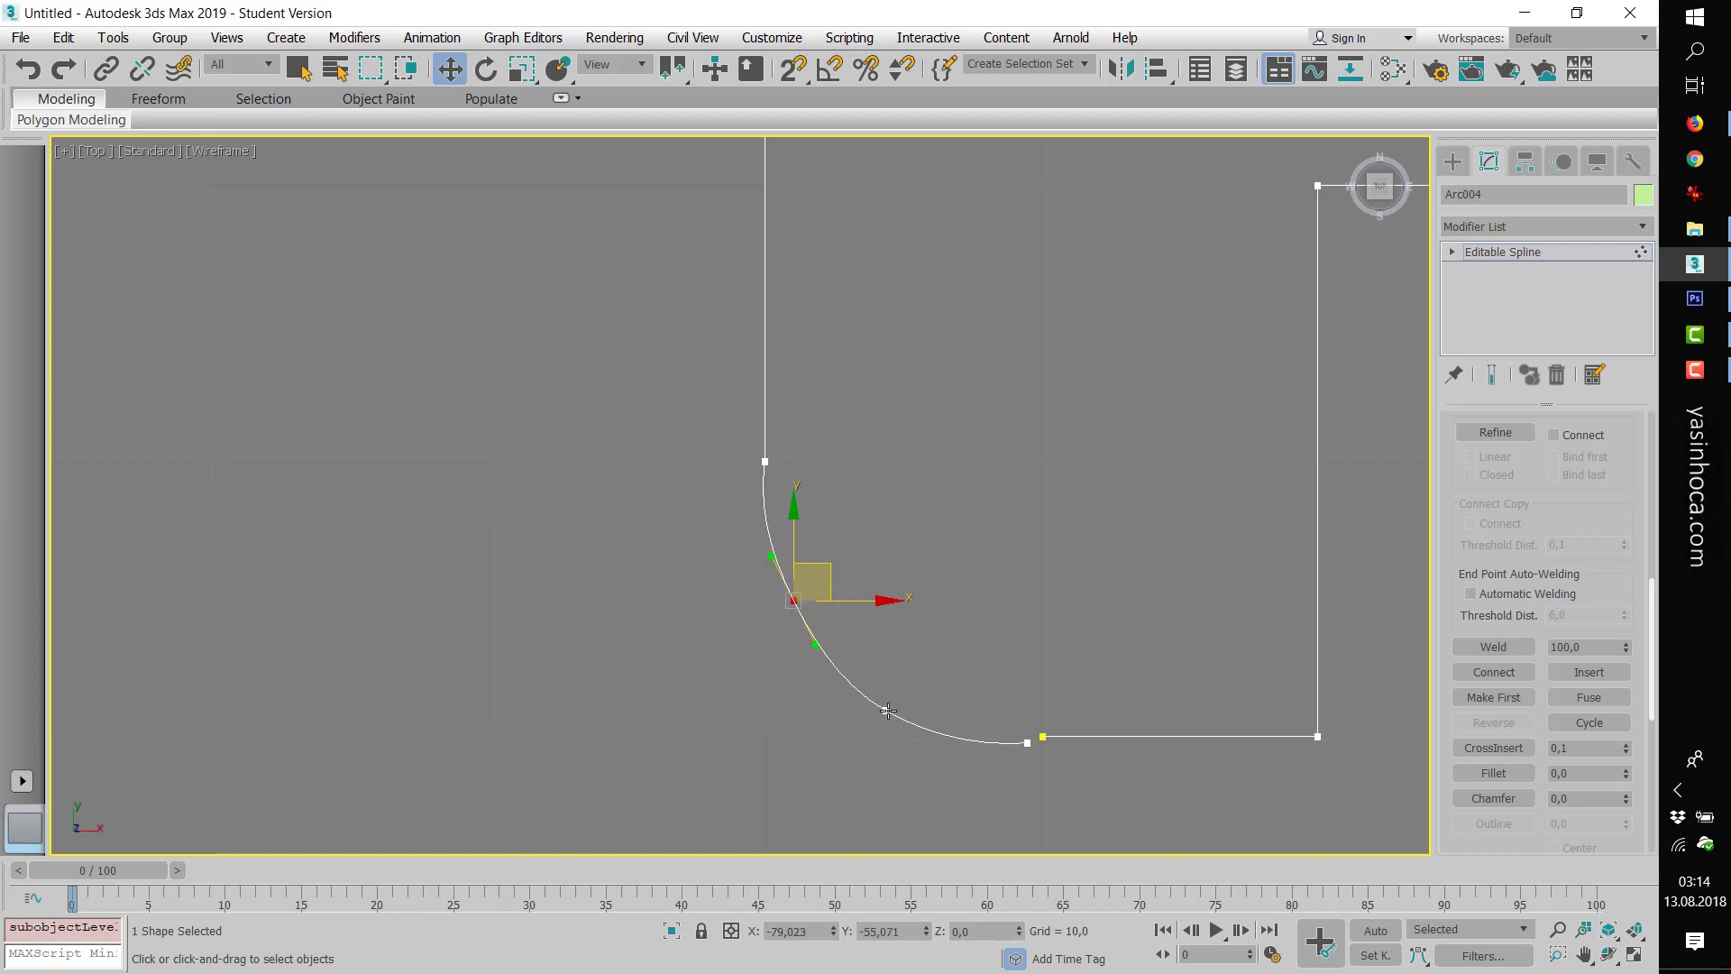
click(888, 710)
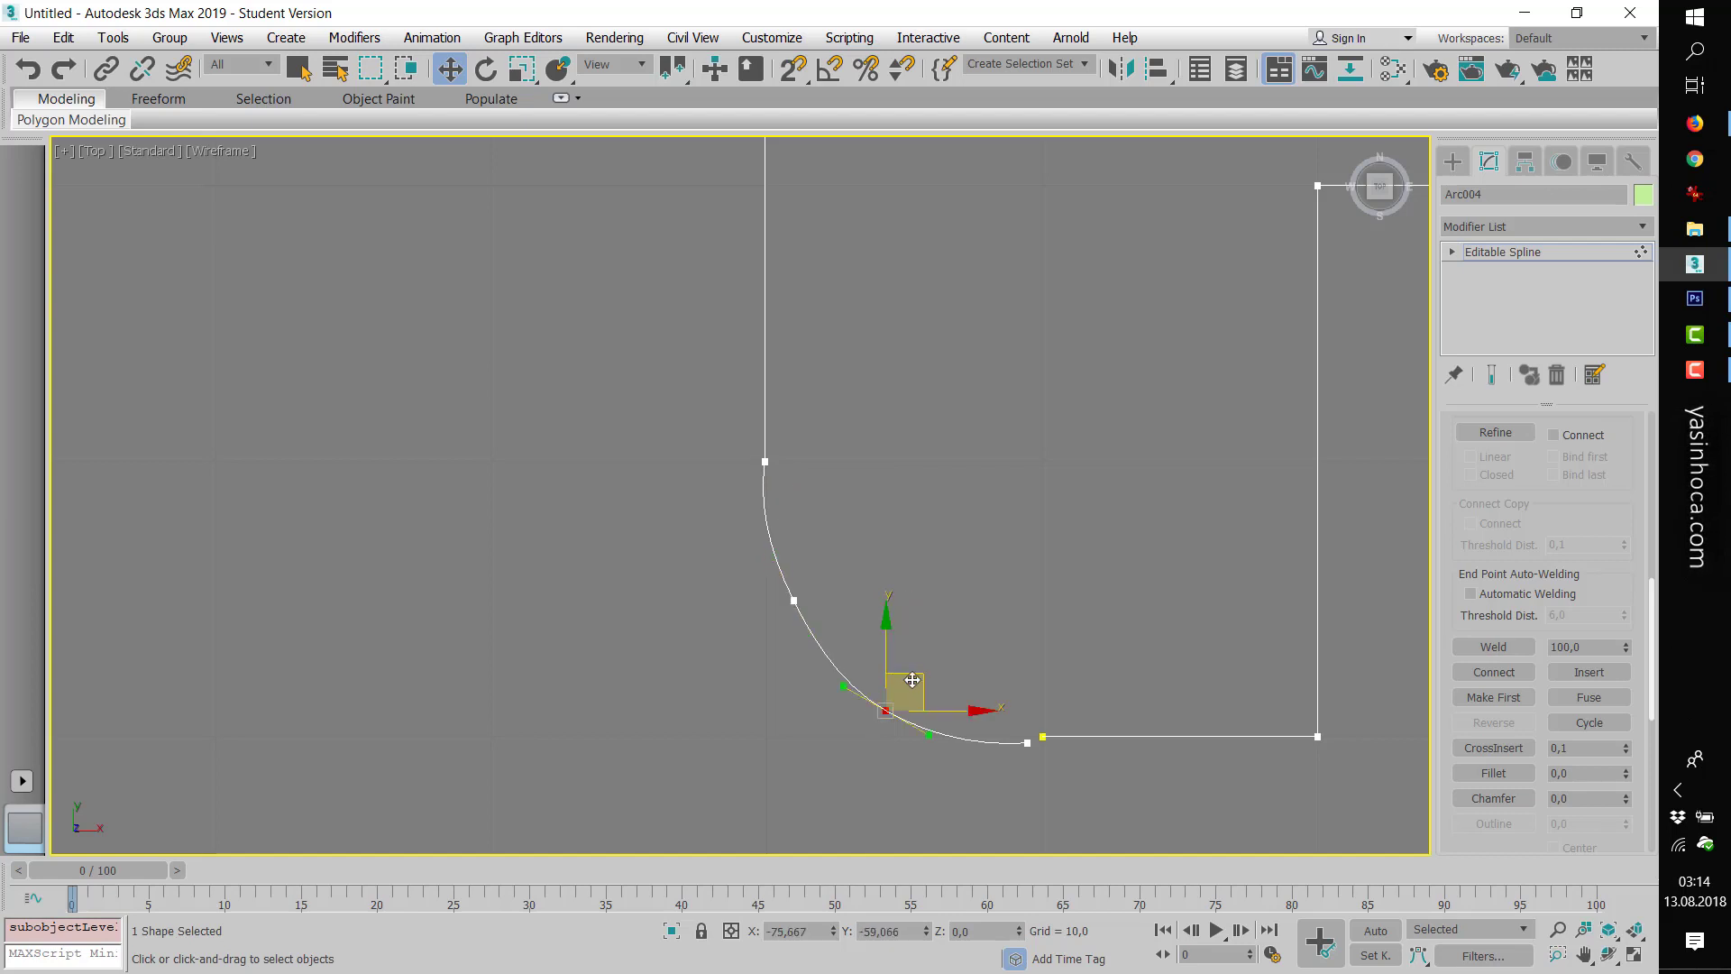
click(1027, 742)
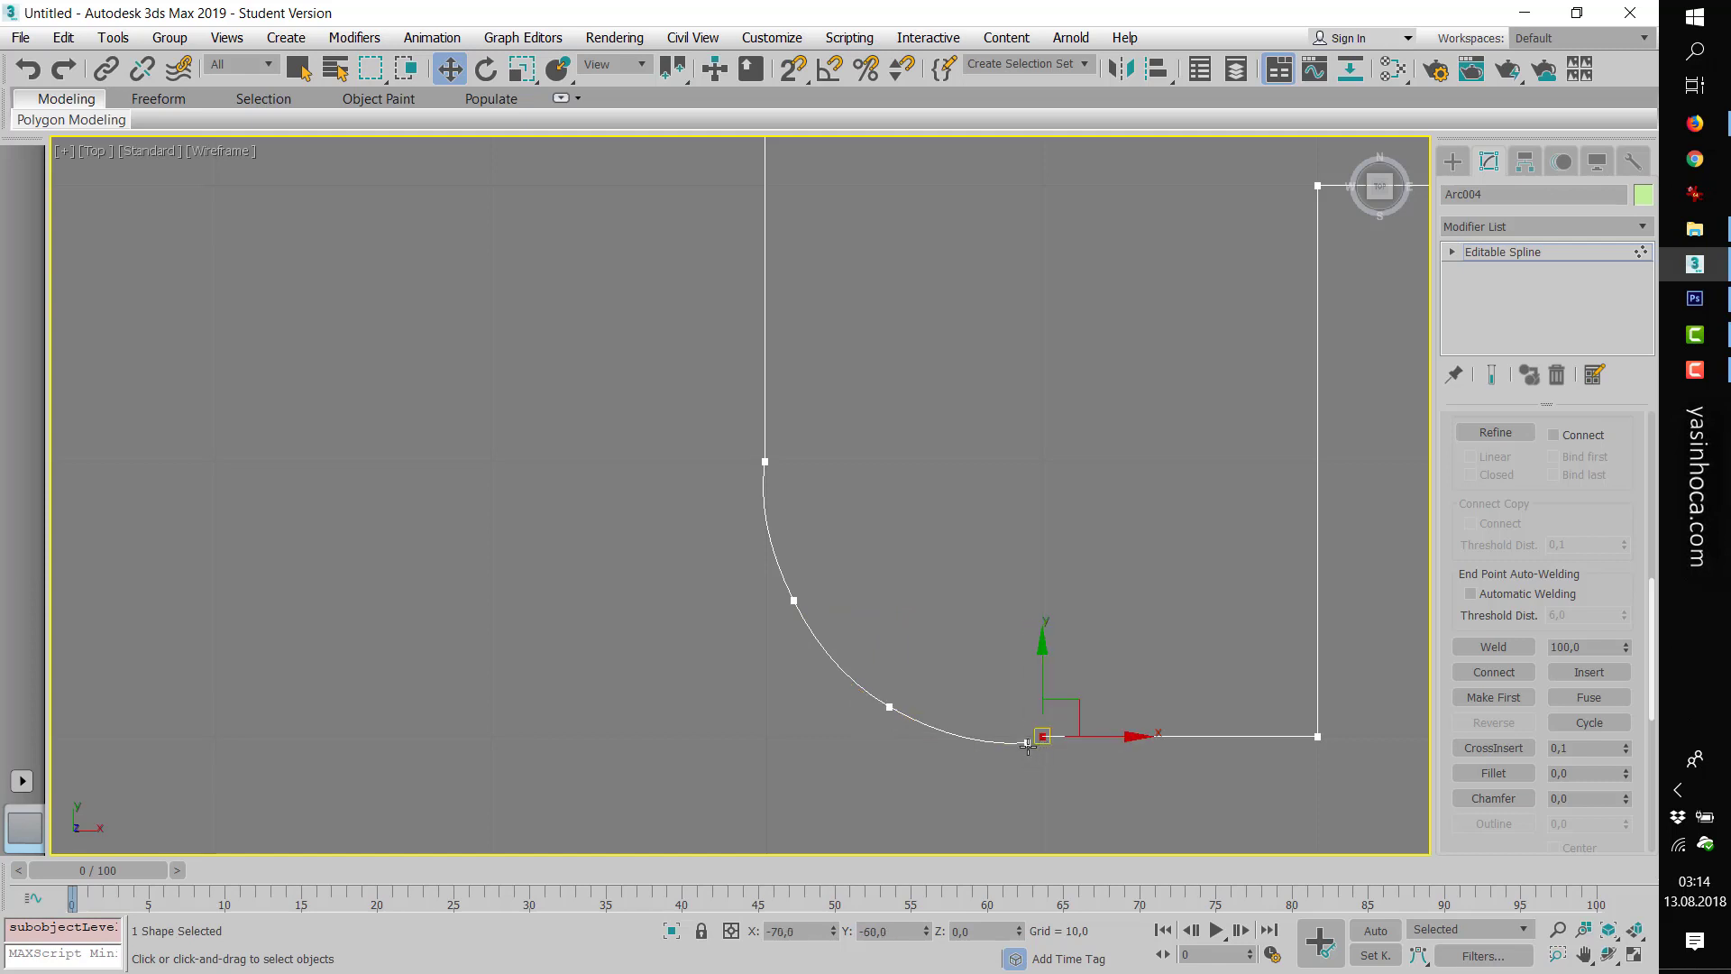
click(1506, 653)
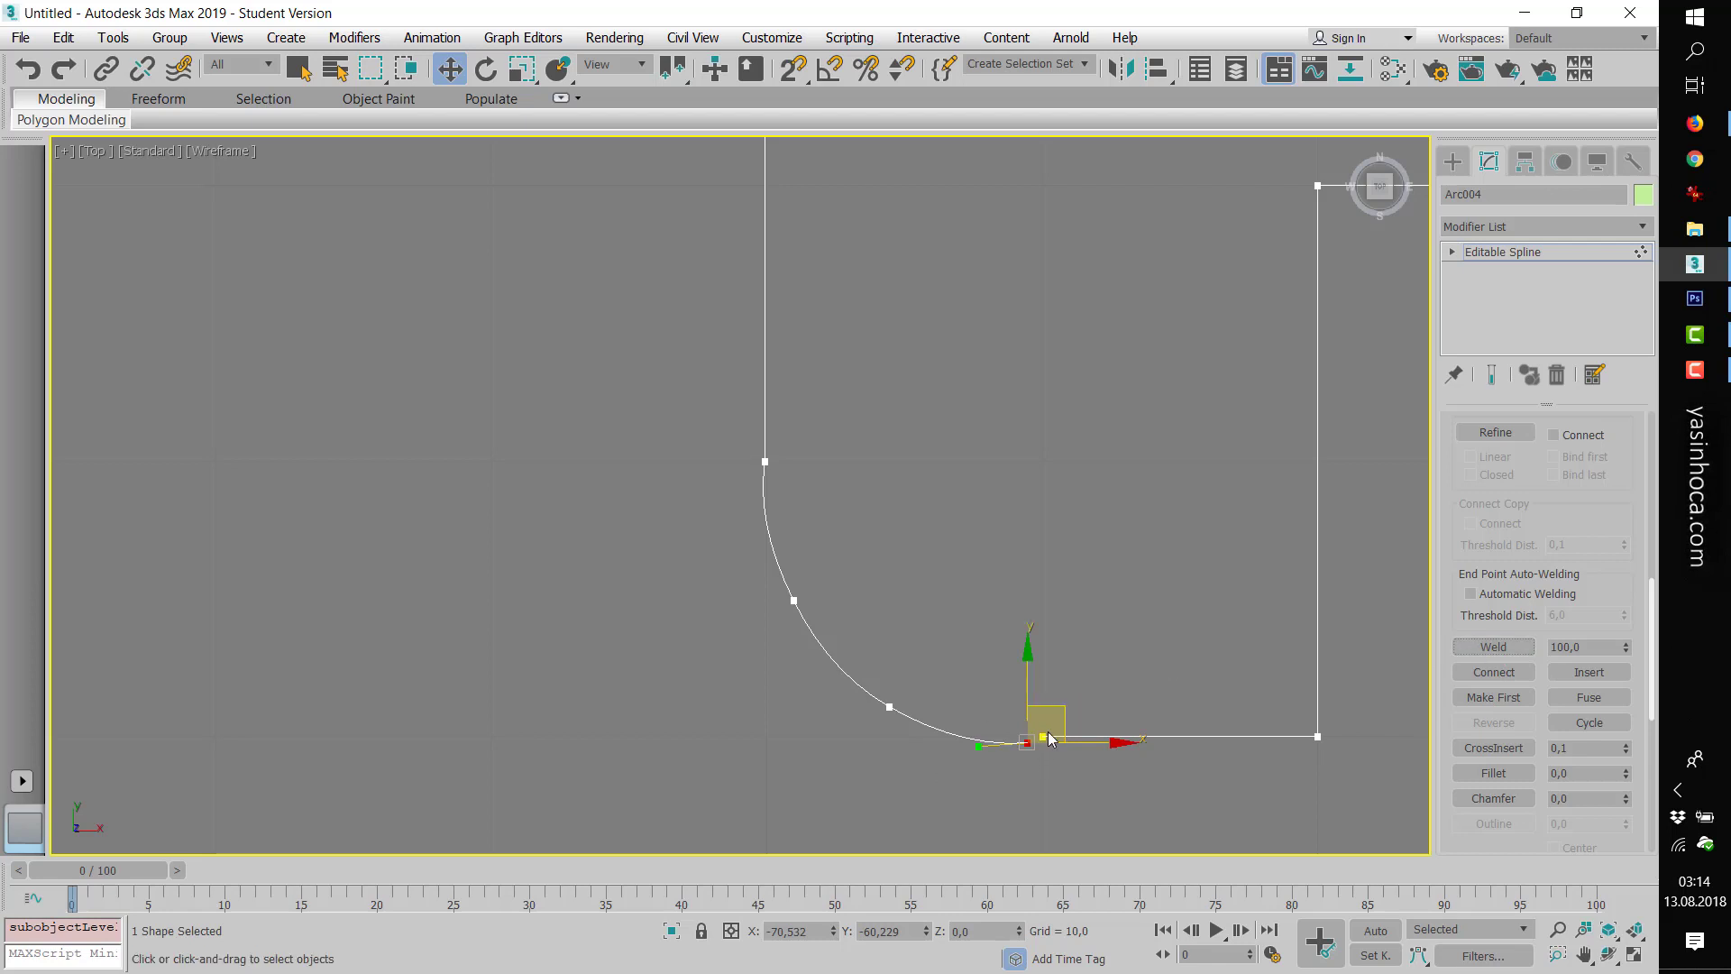
drag(1041, 733, 1044, 737)
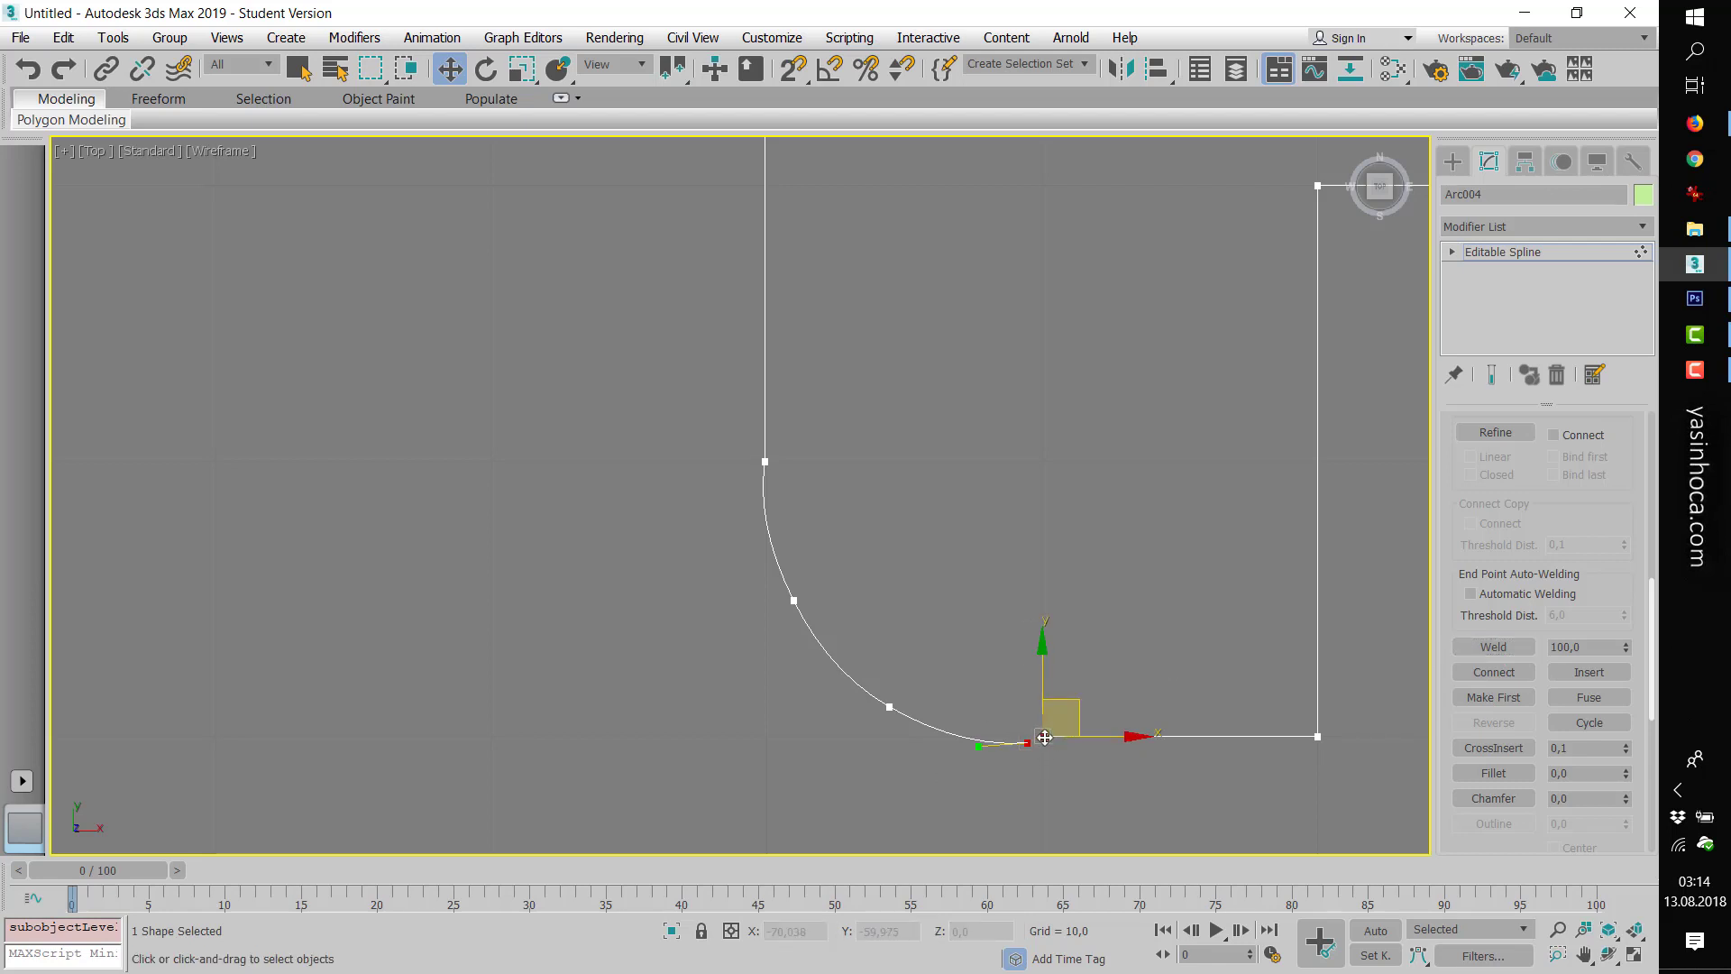
click(1470, 654)
scroll(1033, 658, down, 2)
scroll(1029, 661, down, 2)
scroll(1135, 691, up, 3)
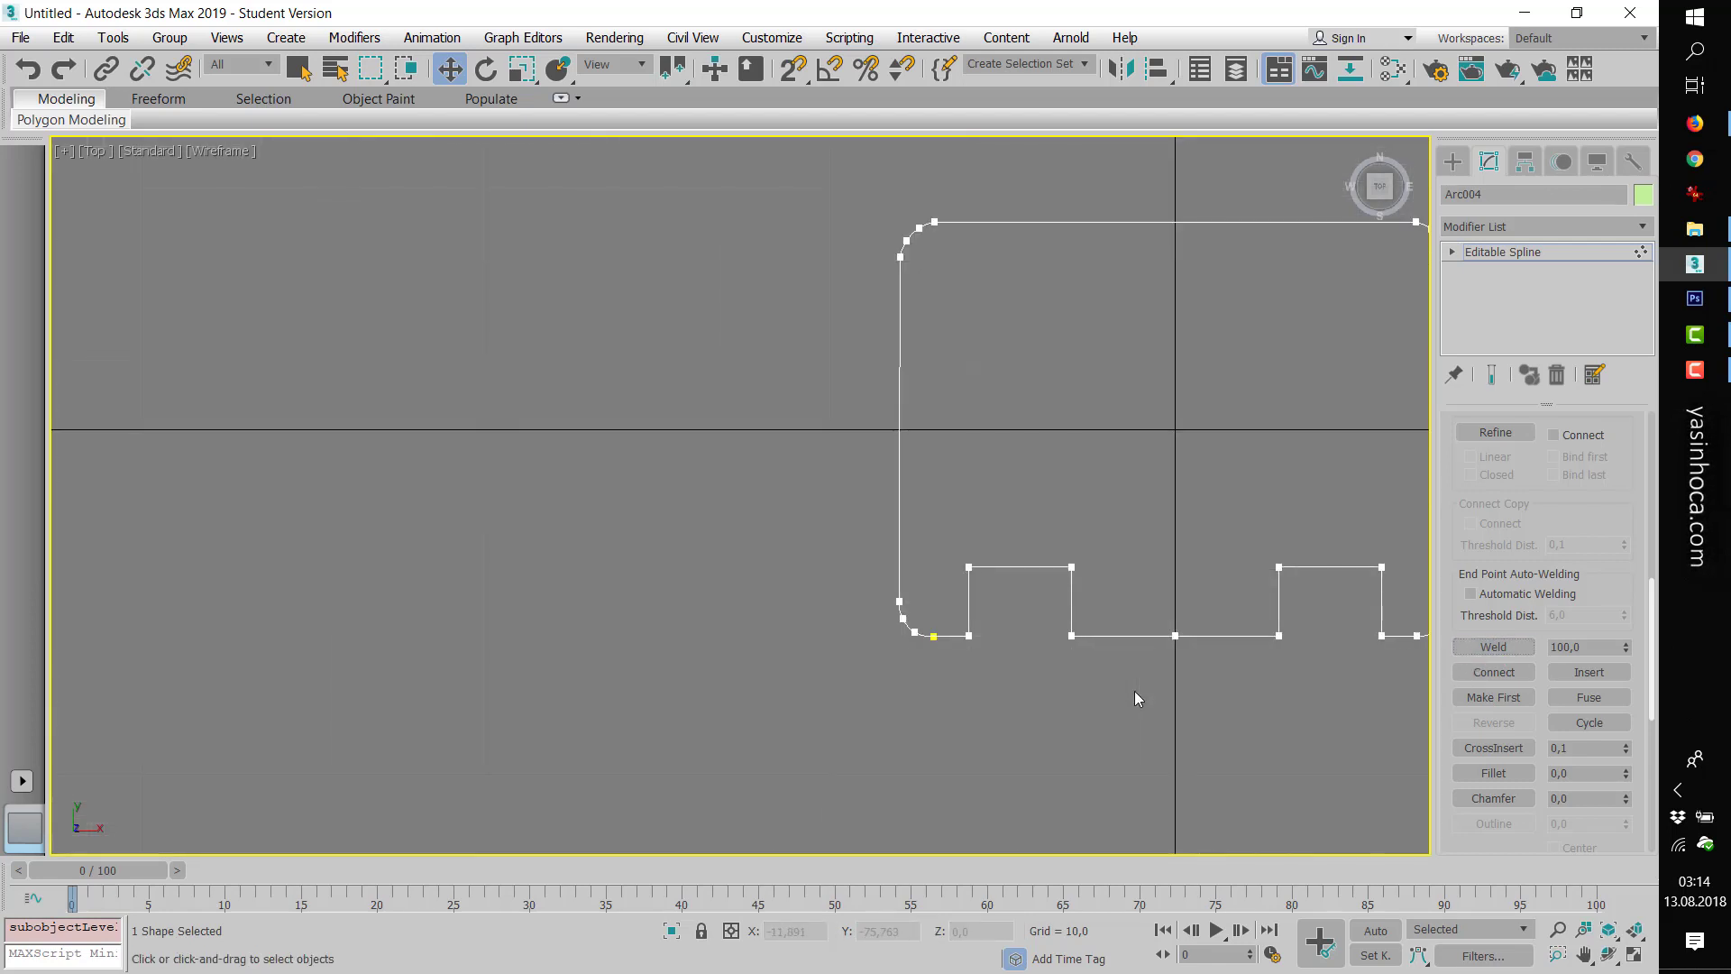
- Pan and zoom to view the whole welded outline
click(1584, 954)
mouse_move(1148, 761)
mouse_down()
mouse_move(953, 776)
mouse_move(873, 825)
mouse_up()
scroll(942, 740, up, 2)
right_click(759, 776)
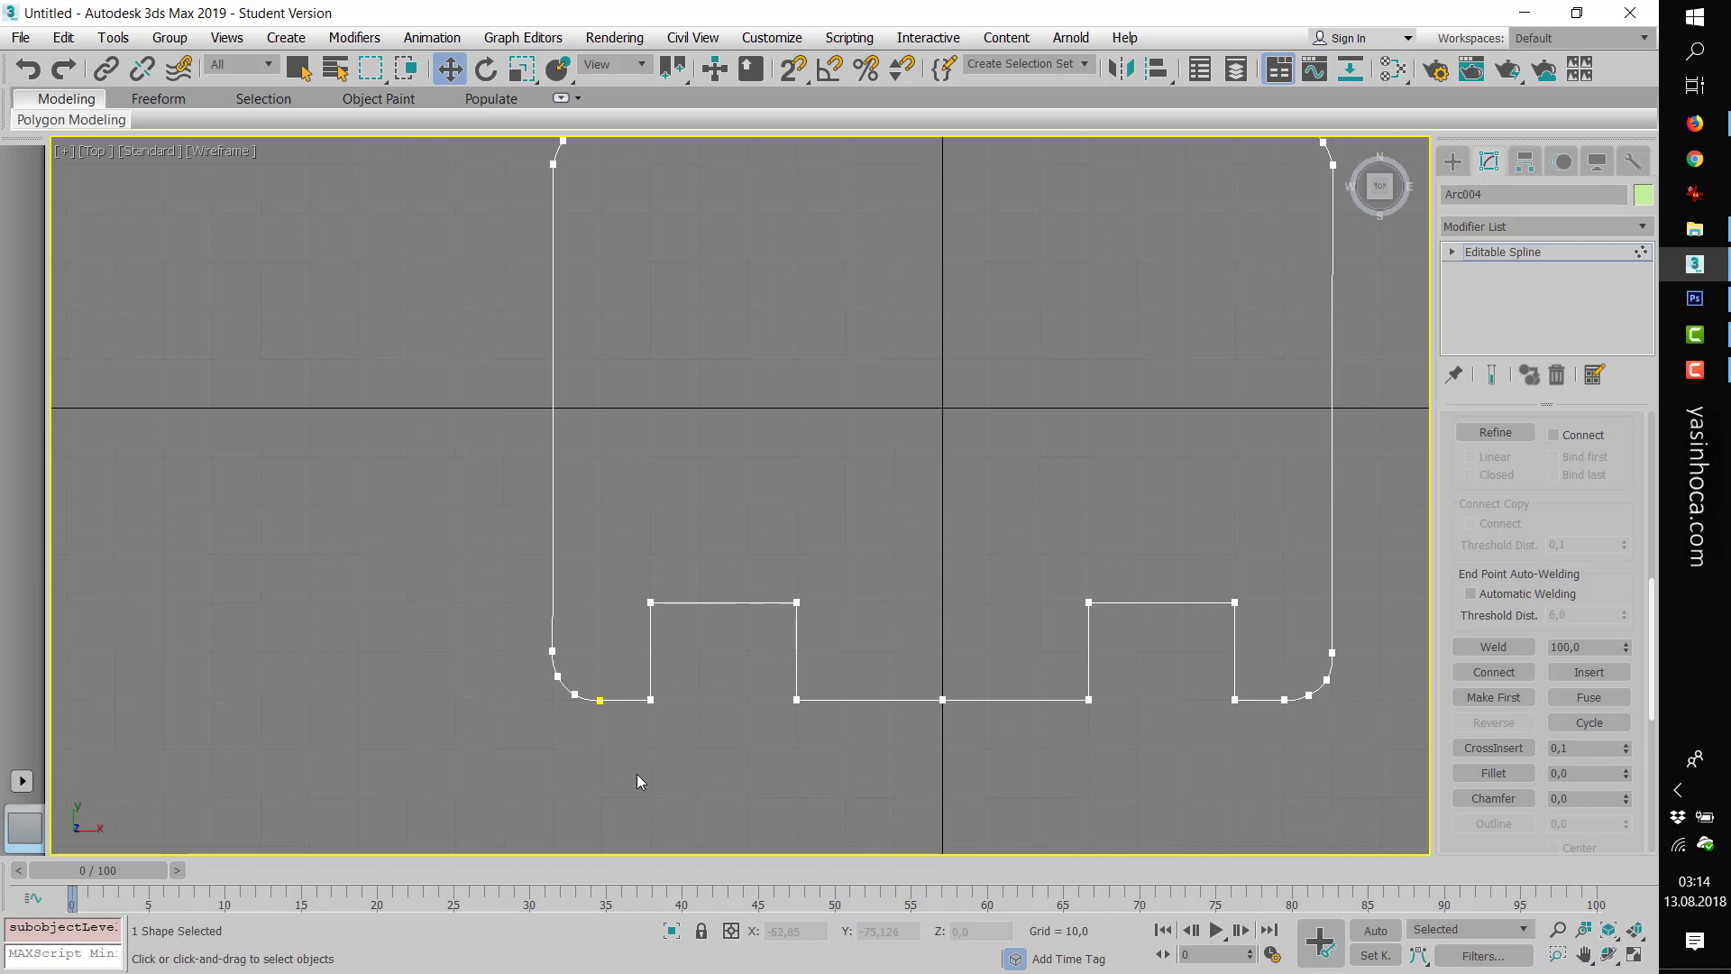
scroll(645, 768, down, 2)
scroll(694, 760, up, 2)
scroll(722, 739, down, 2)
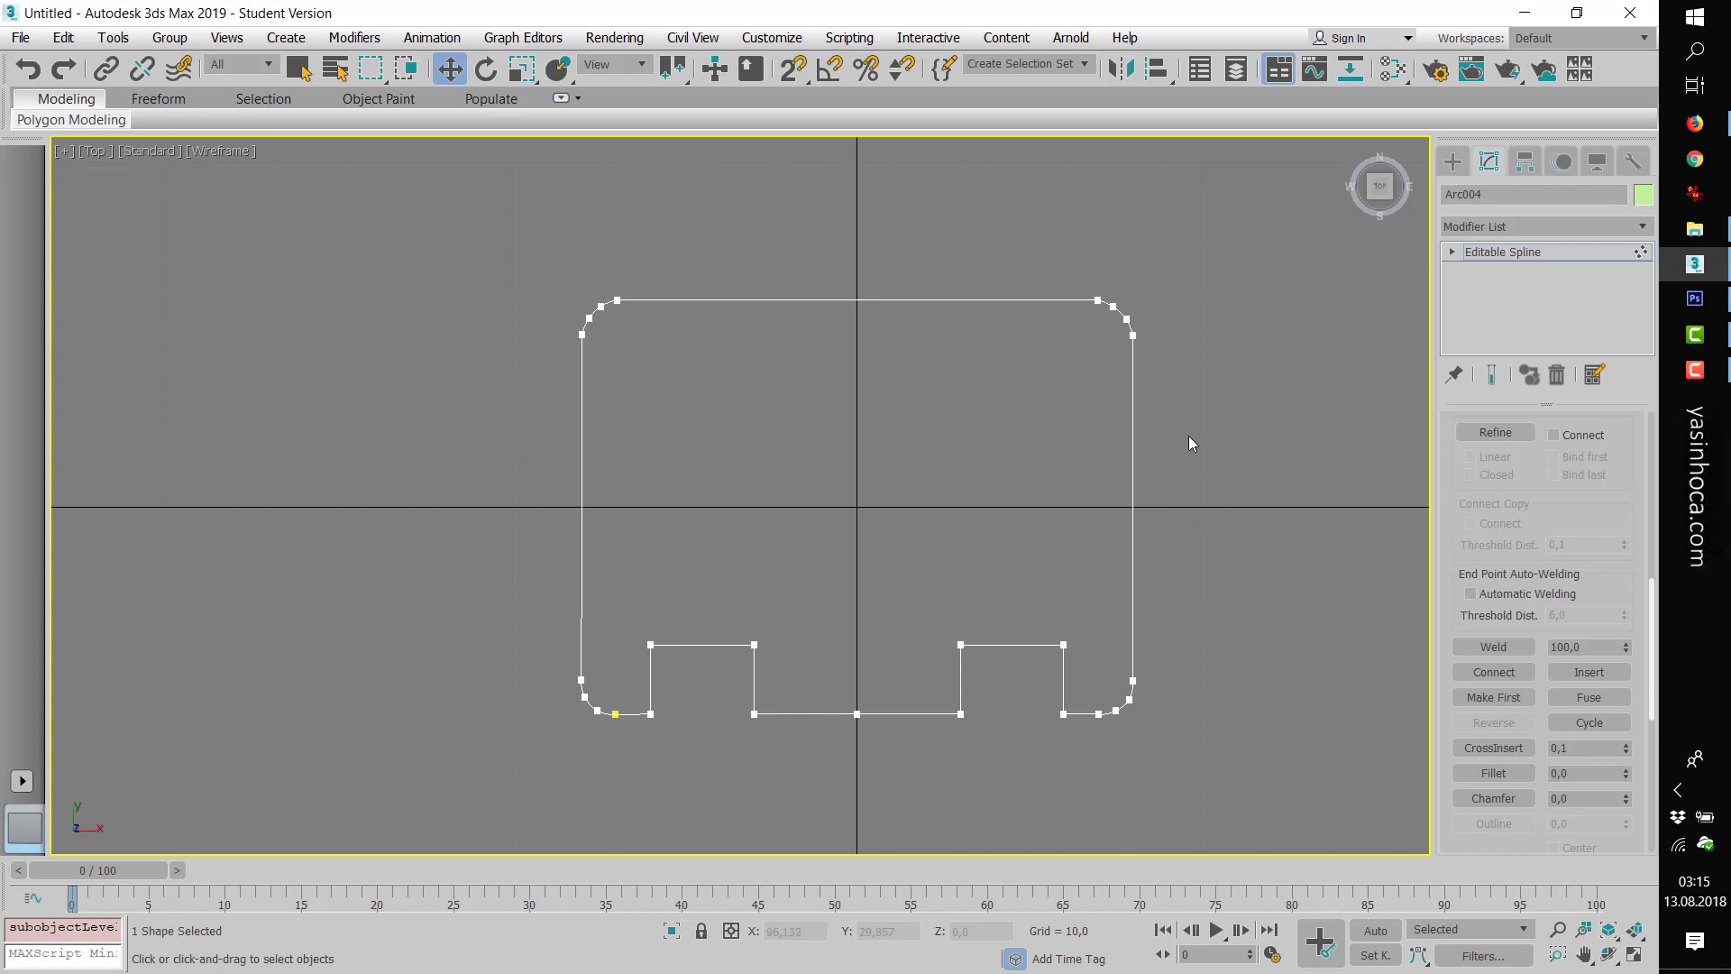
- Exit Vertex mode and reselect the outline spline with Select and Scale active
click(522, 68)
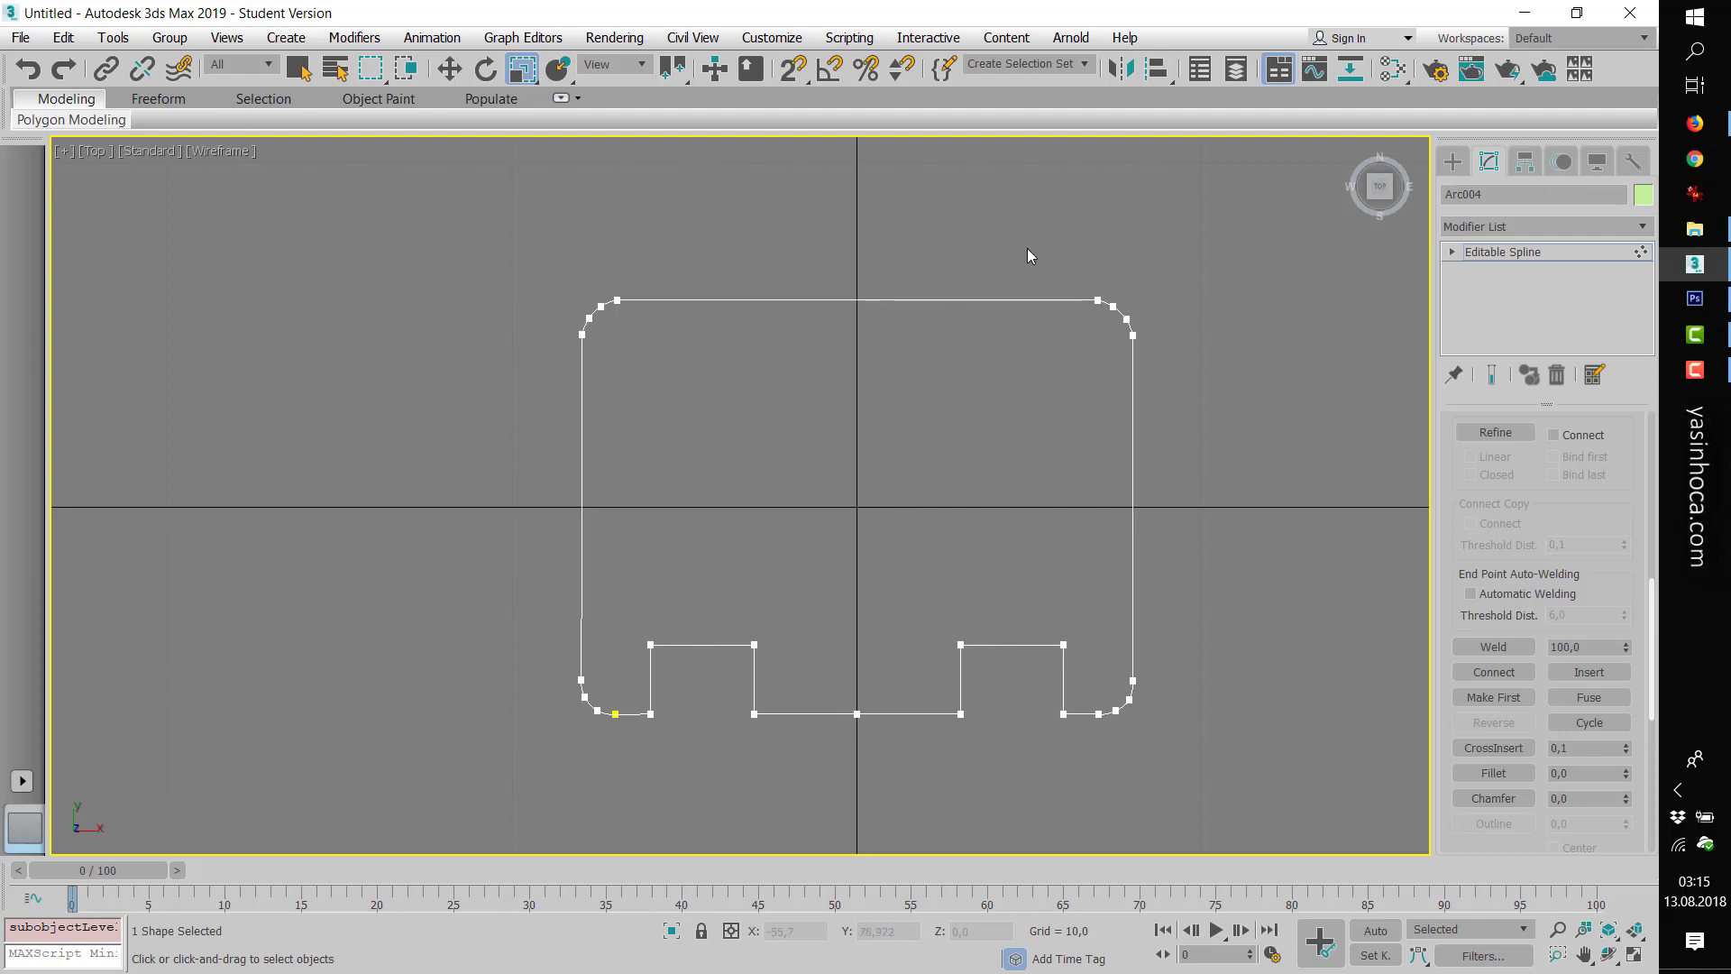
scroll(1533, 547, up, 5)
scroll(1569, 548, up, 5)
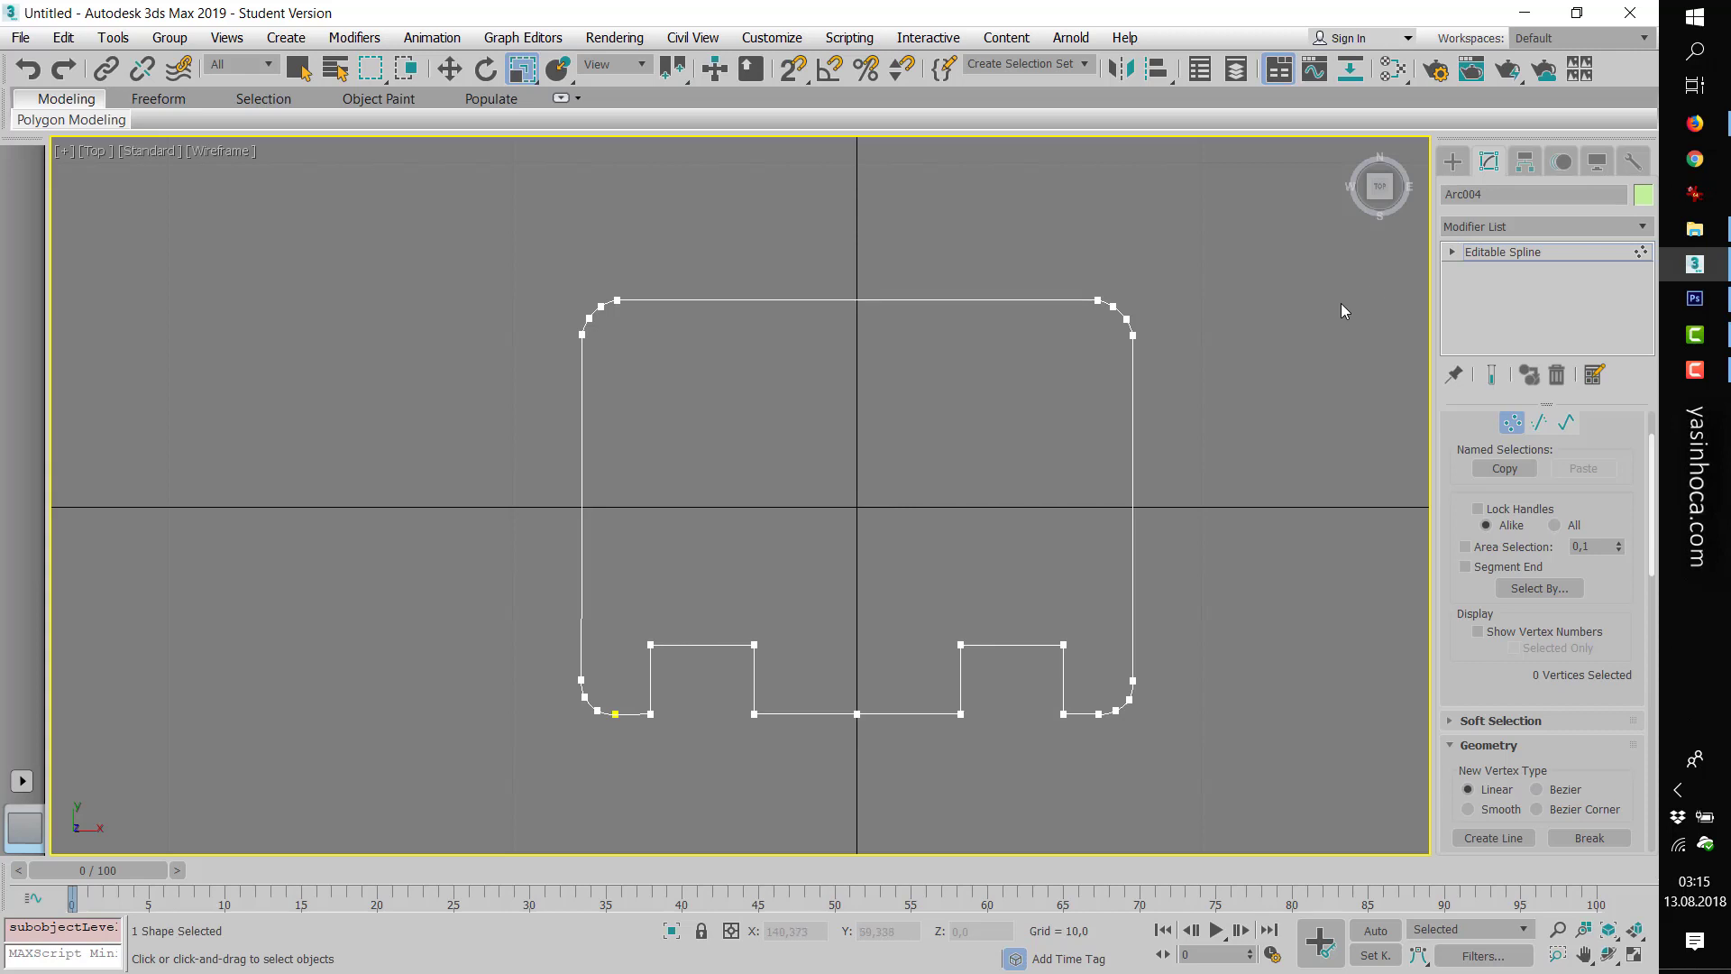
click(449, 69)
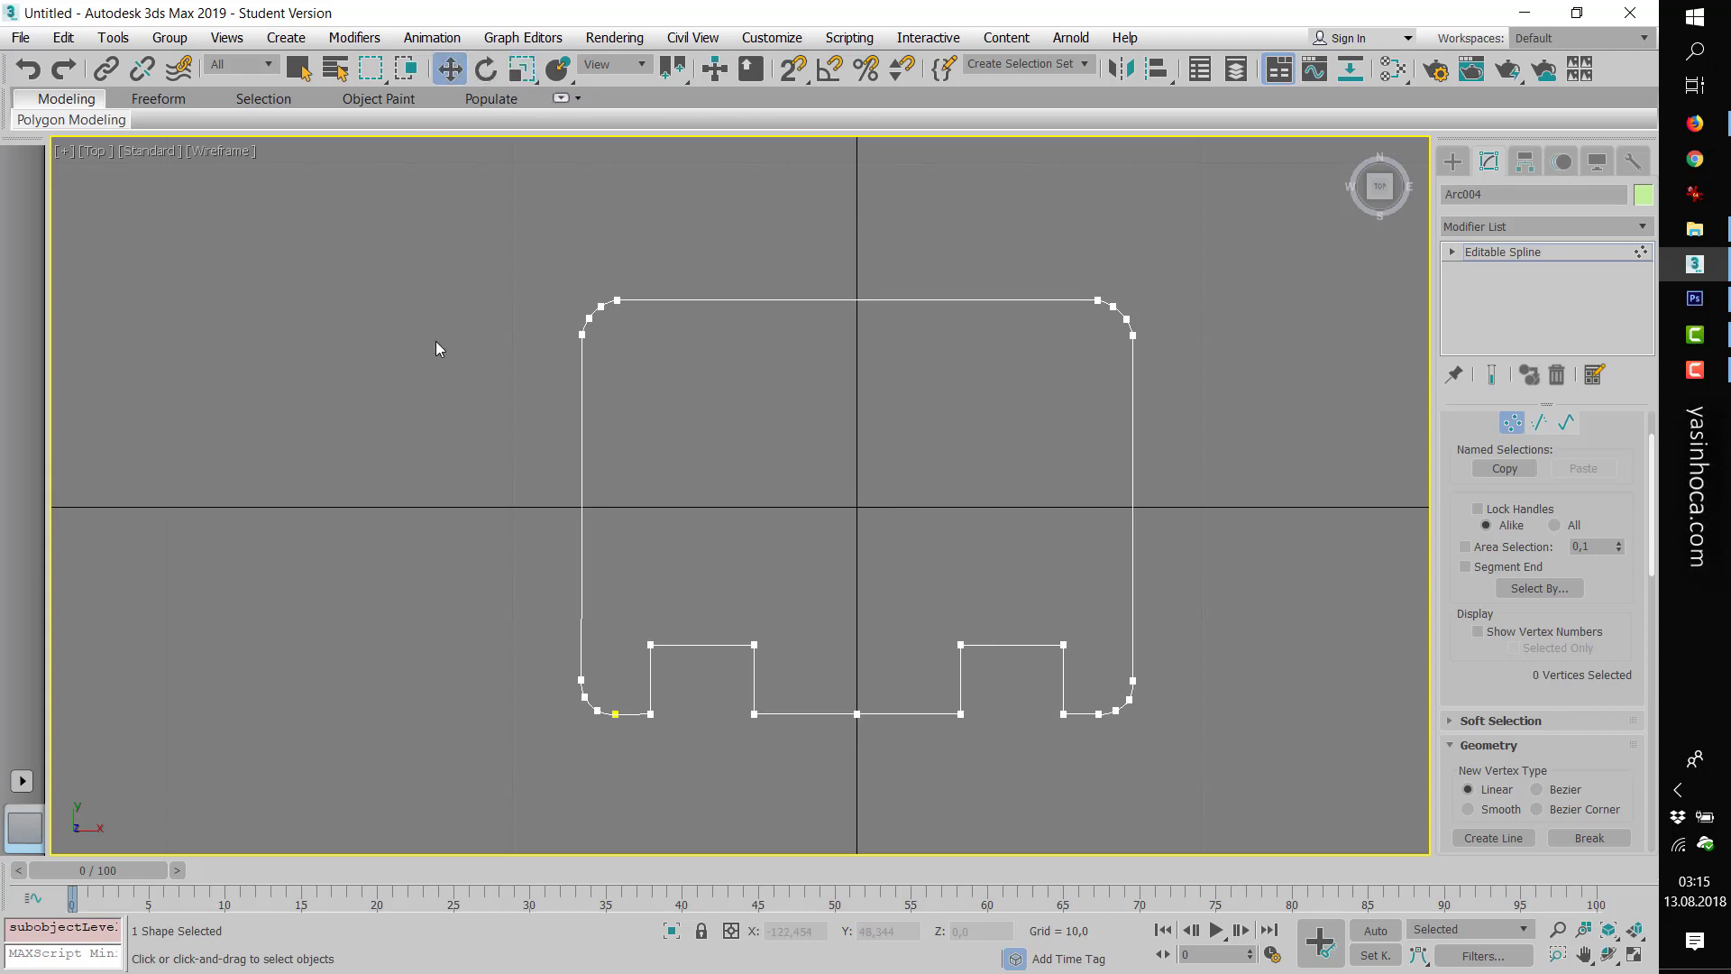
click(1512, 422)
click(1281, 509)
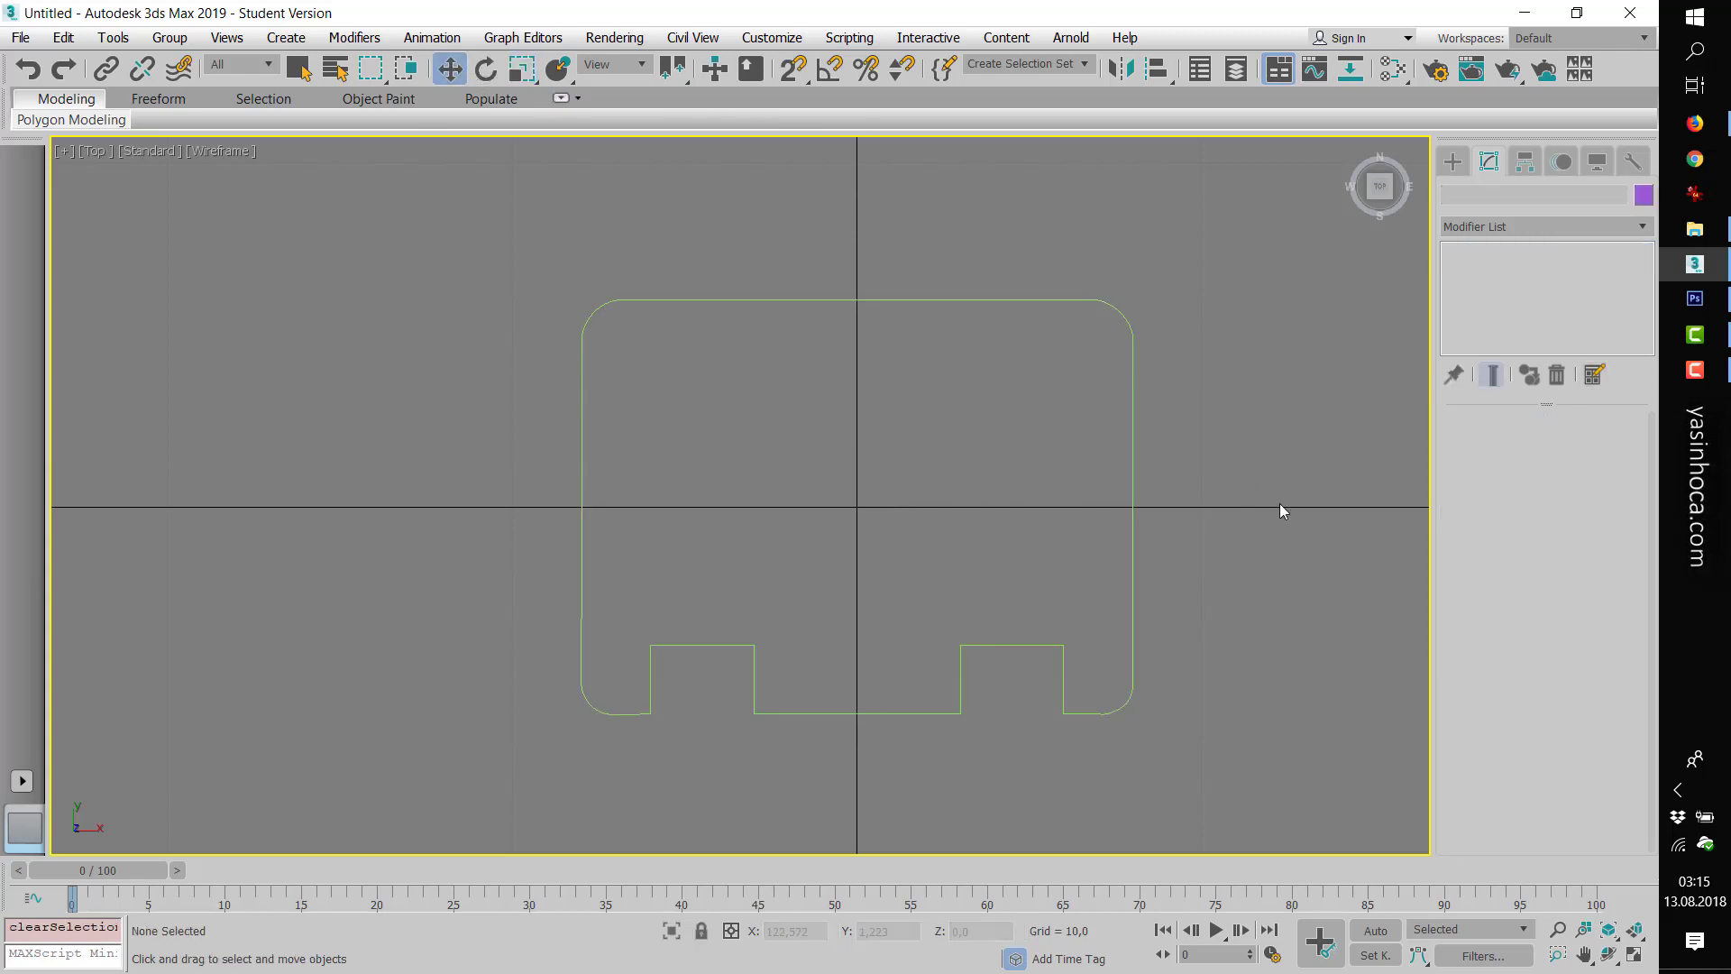
click(521, 69)
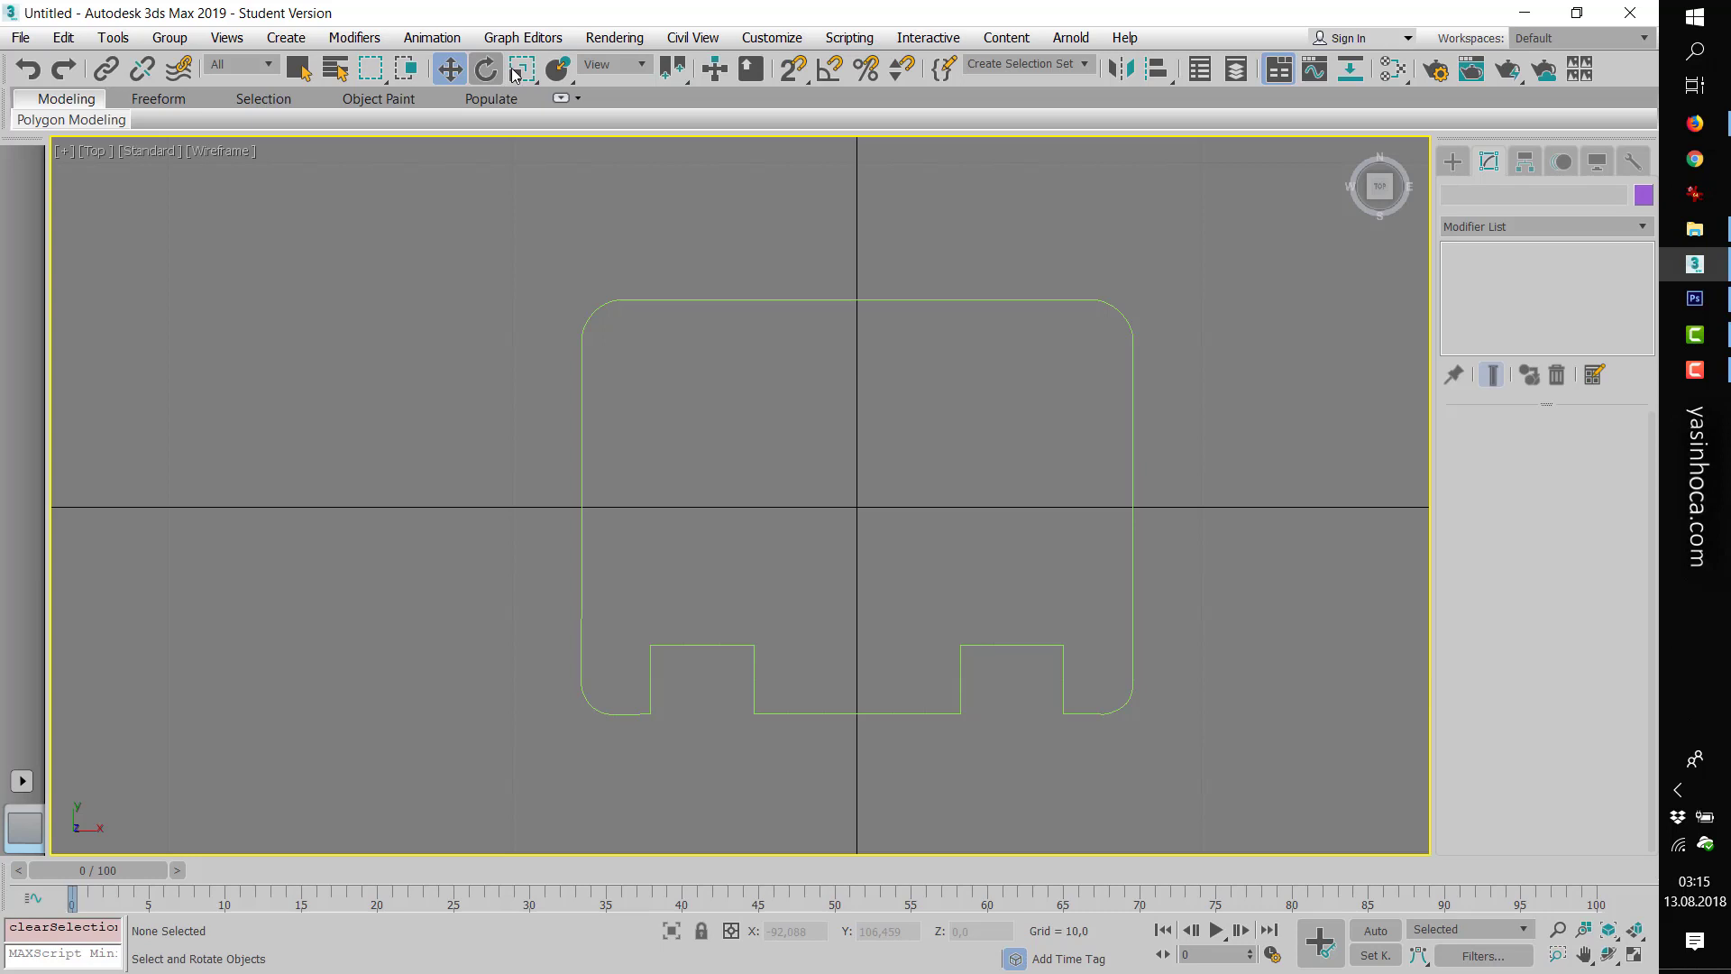
click(818, 300)
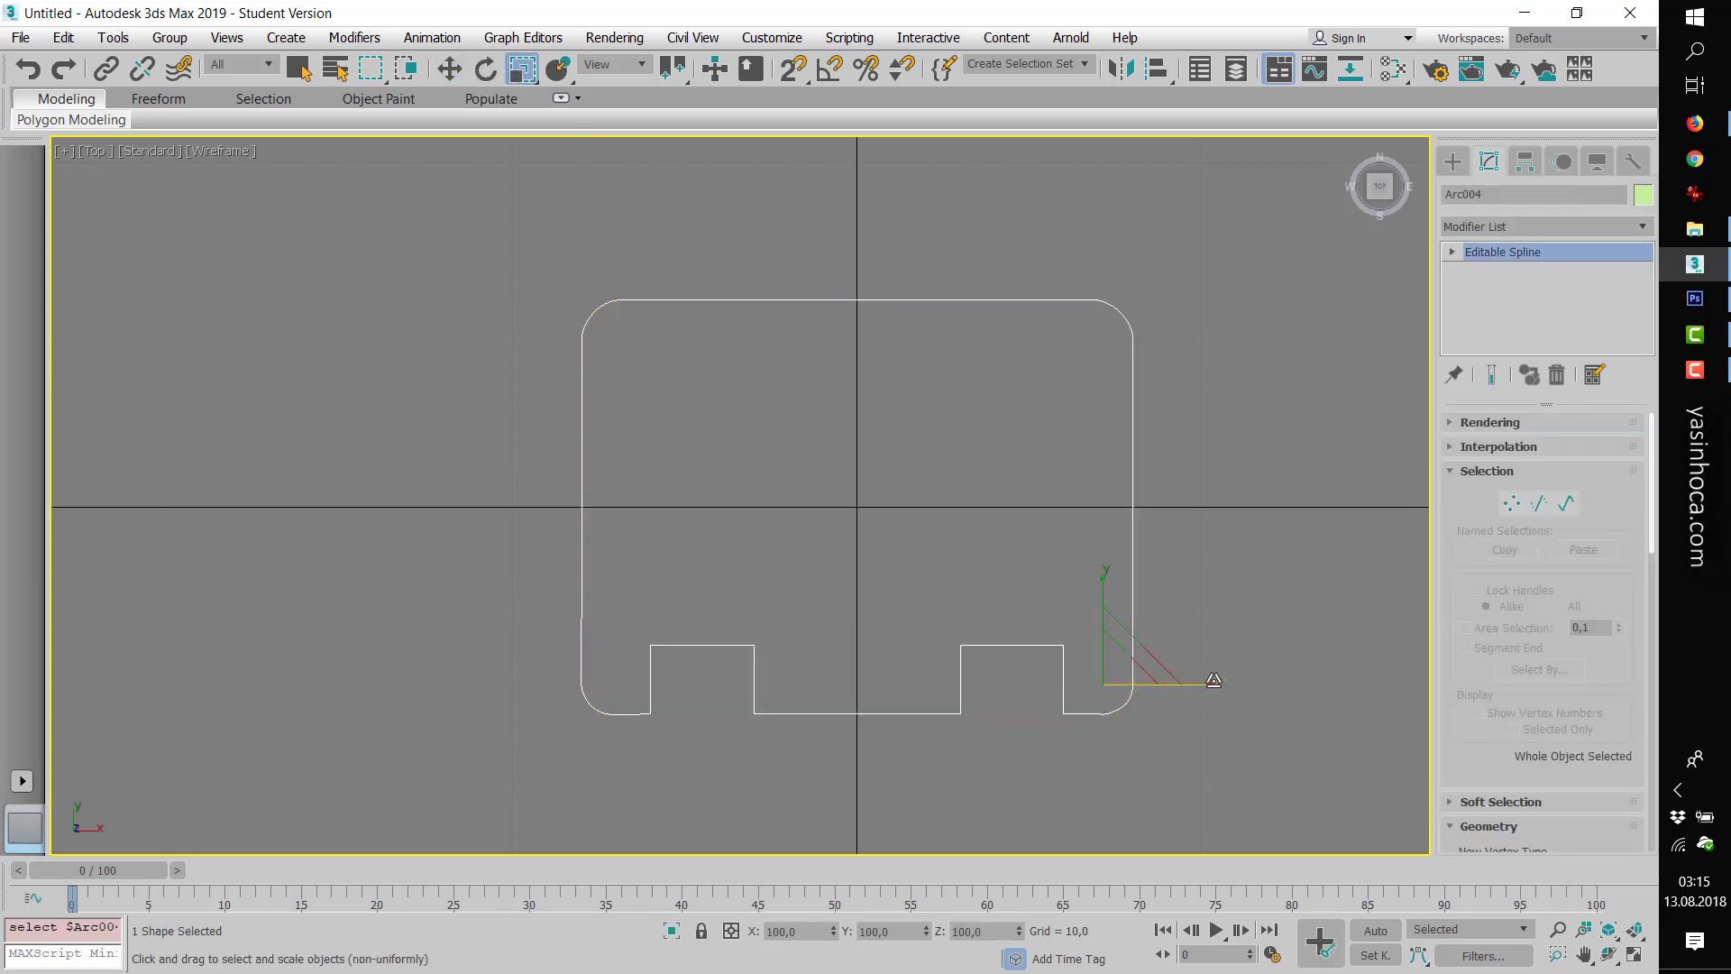
- Stretch Arc004 wider along X, shift it right to centre on the origin, then deselect
drag(1213, 682, 1263, 682)
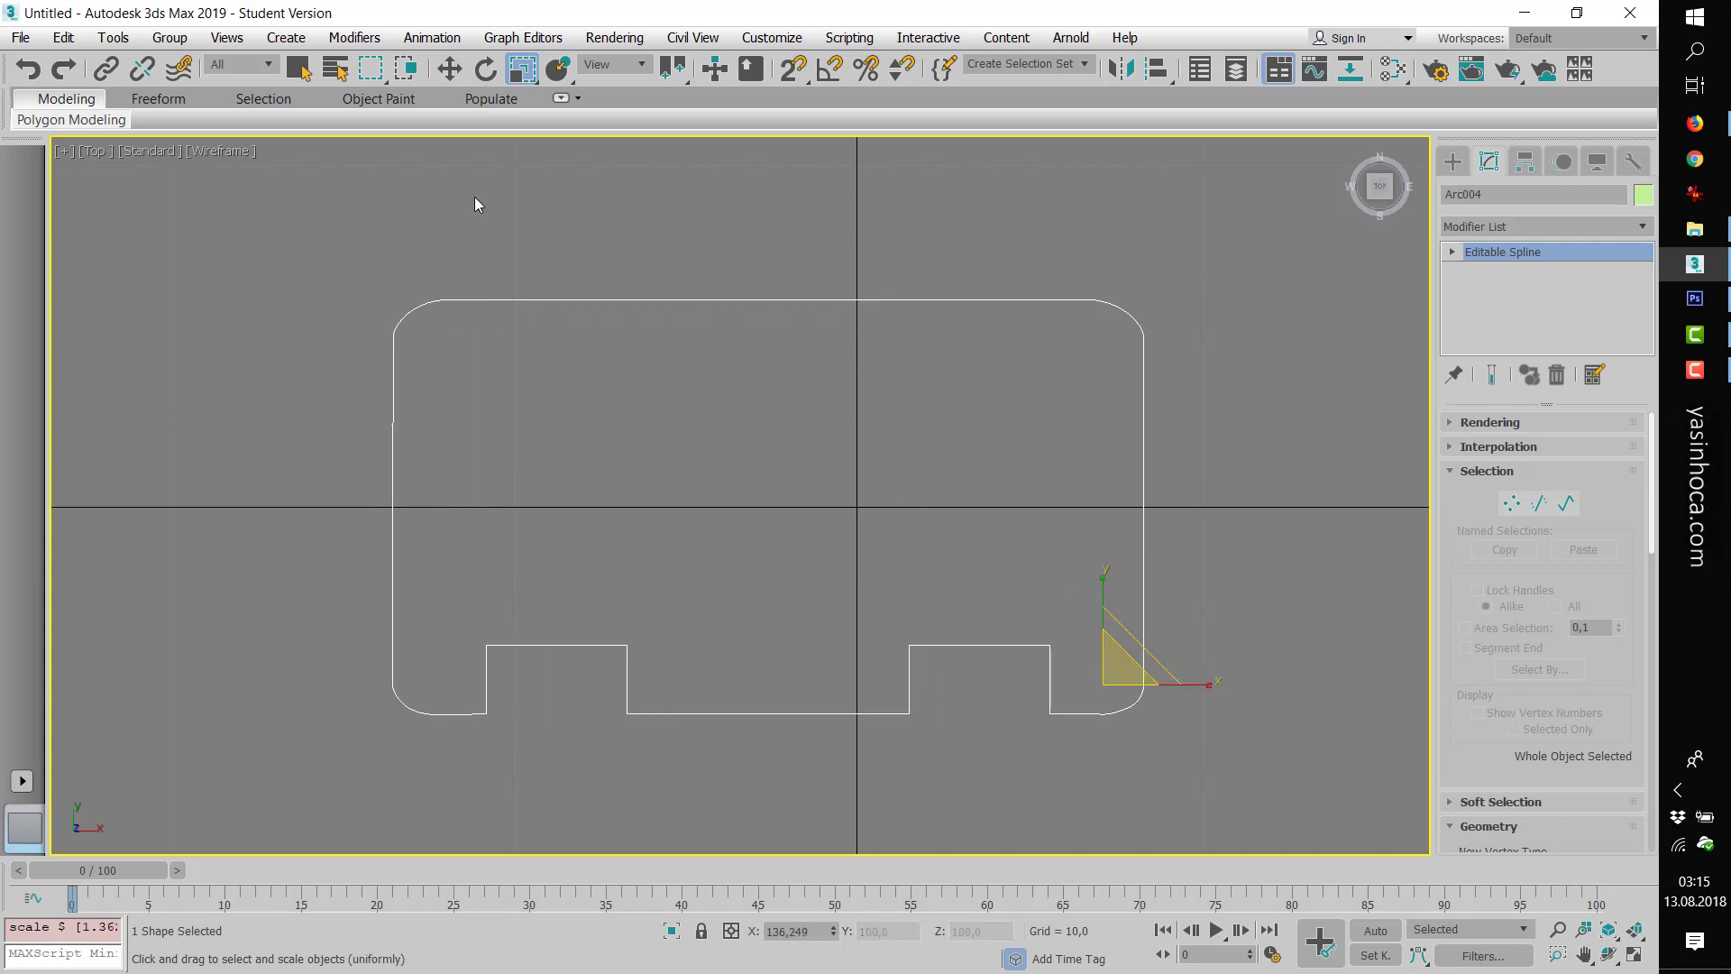
click(450, 68)
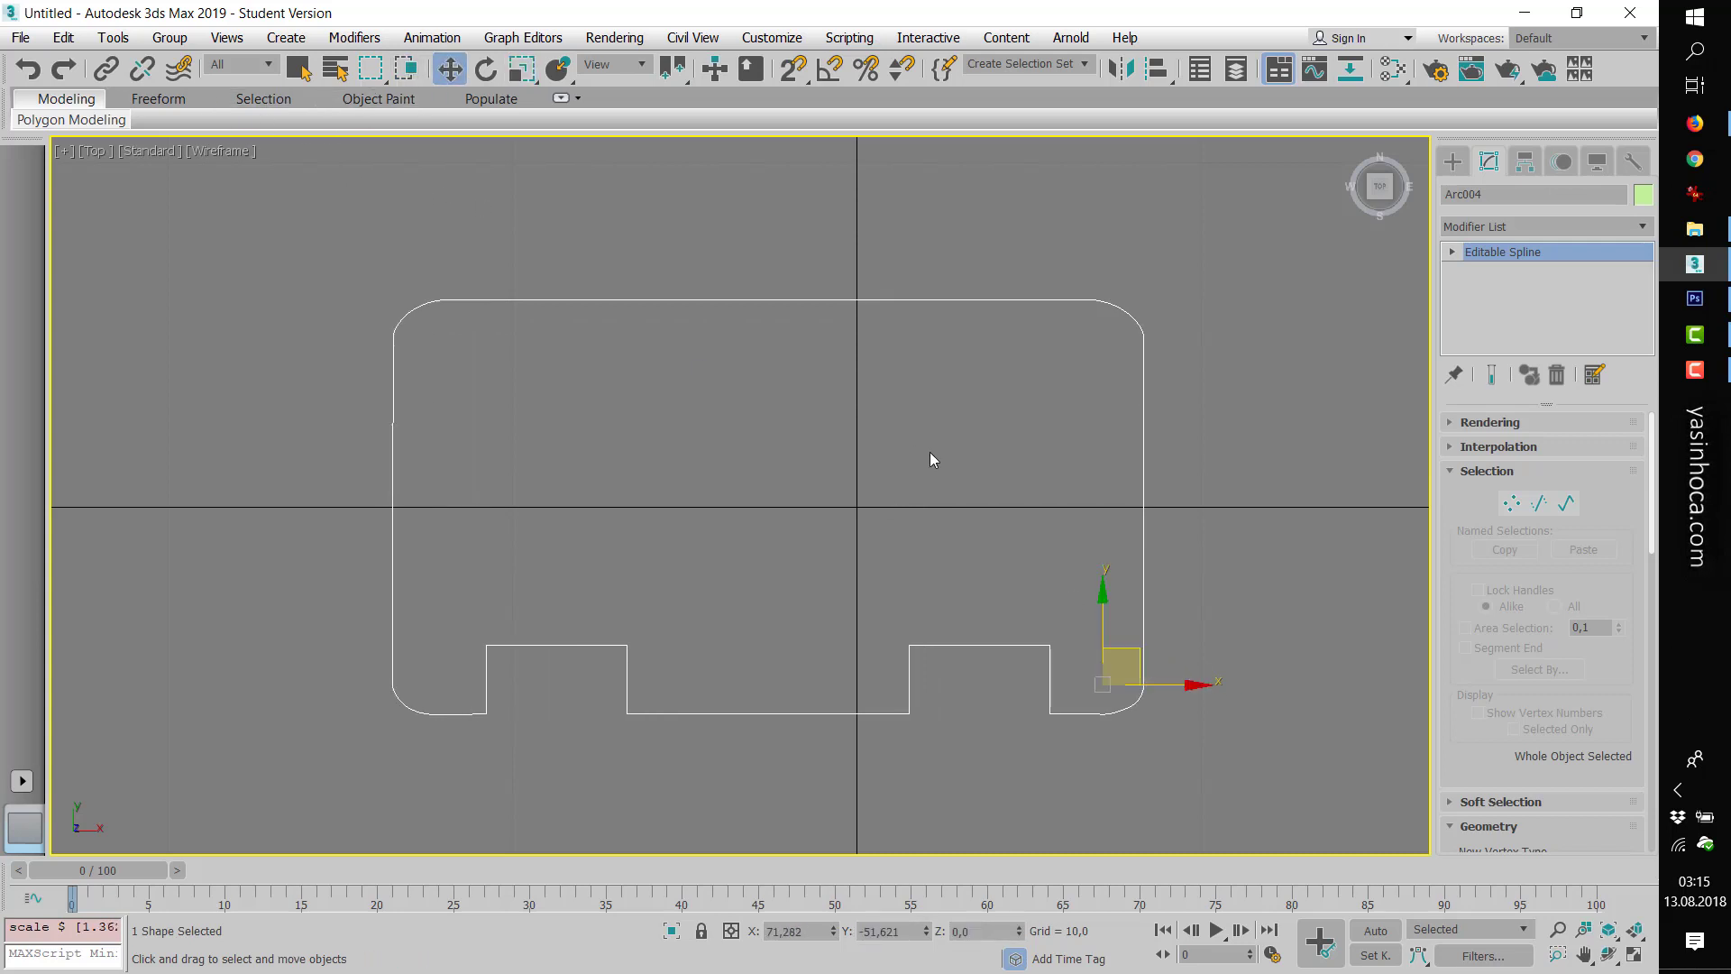
mouse_move(1132, 665)
mouse_down()
mouse_move(1241, 646)
mouse_move(1227, 651)
mouse_up()
click(1263, 411)
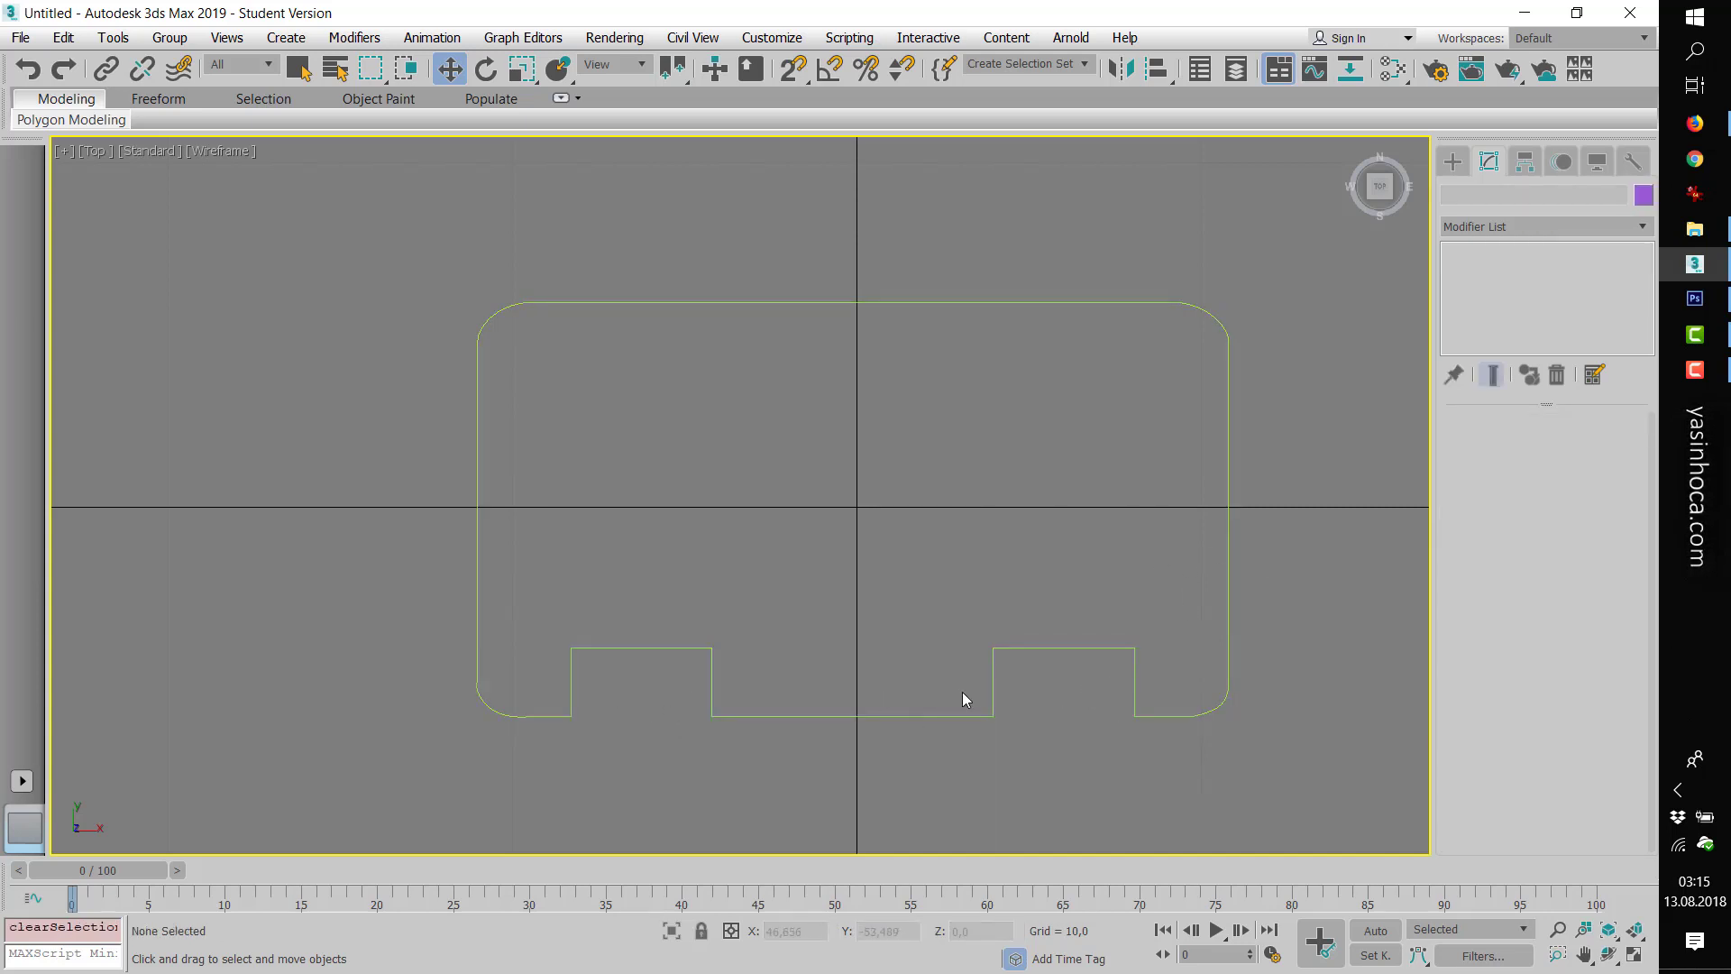
- Start a Line spline inside the outer outline, tracing the top, right side and lower-right corner
click(1453, 162)
click(1492, 309)
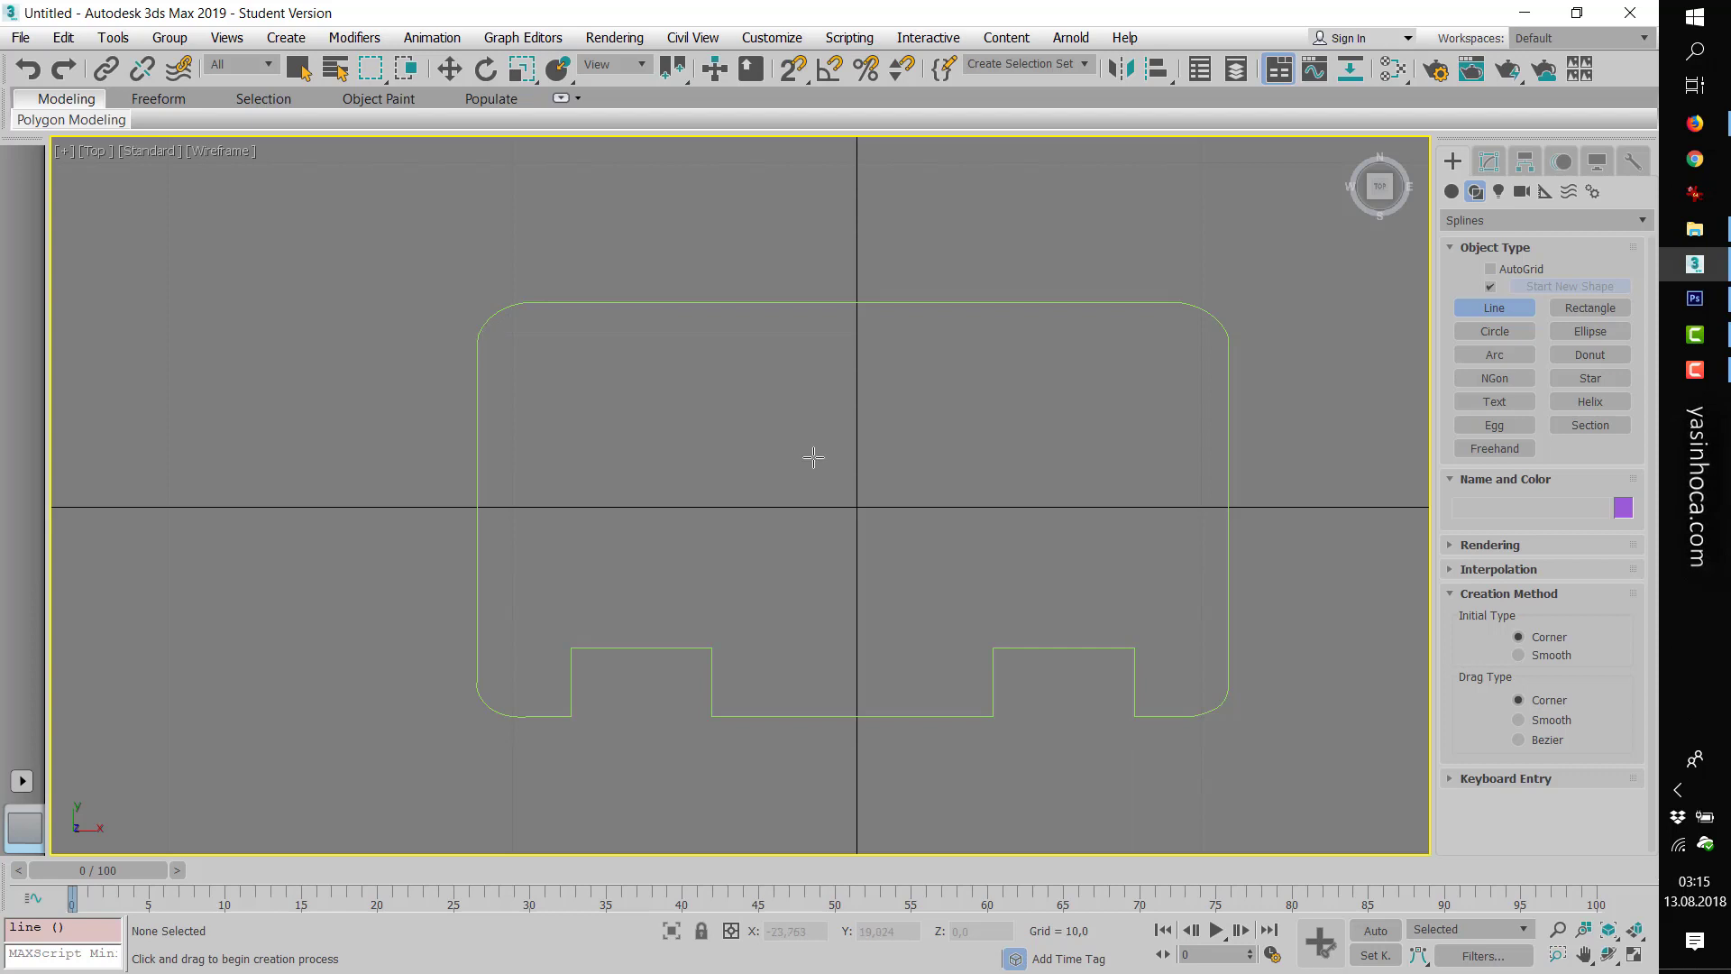
click(484, 344)
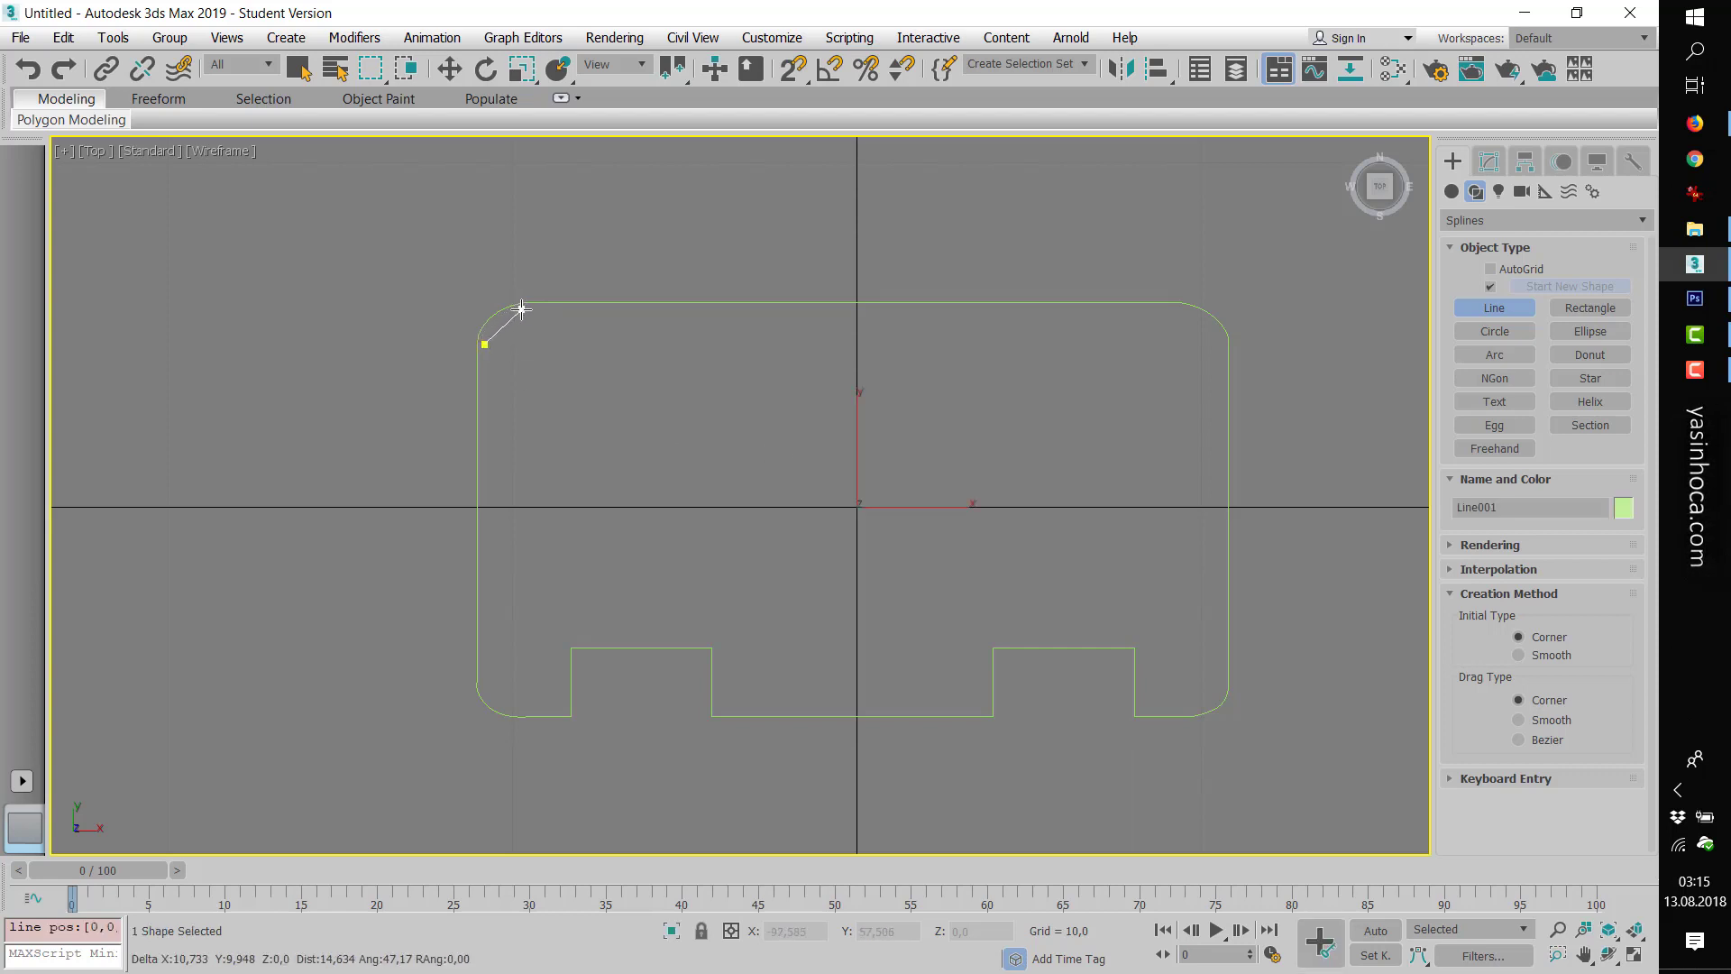
click(521, 309)
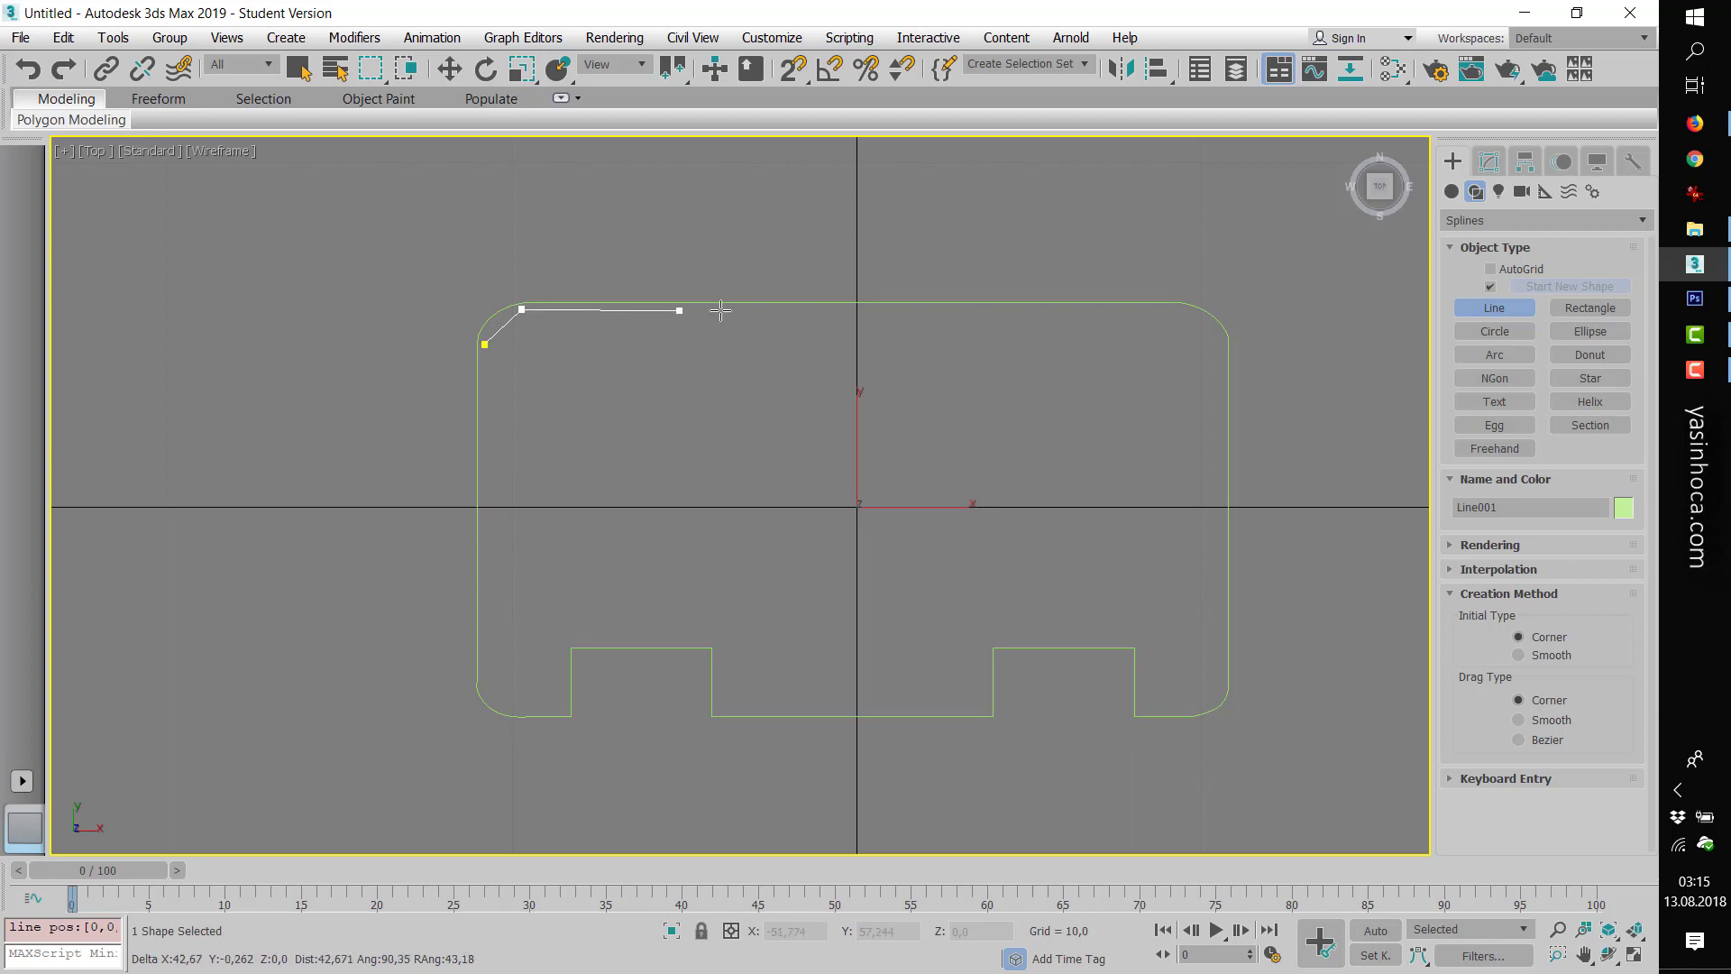
click(1176, 311)
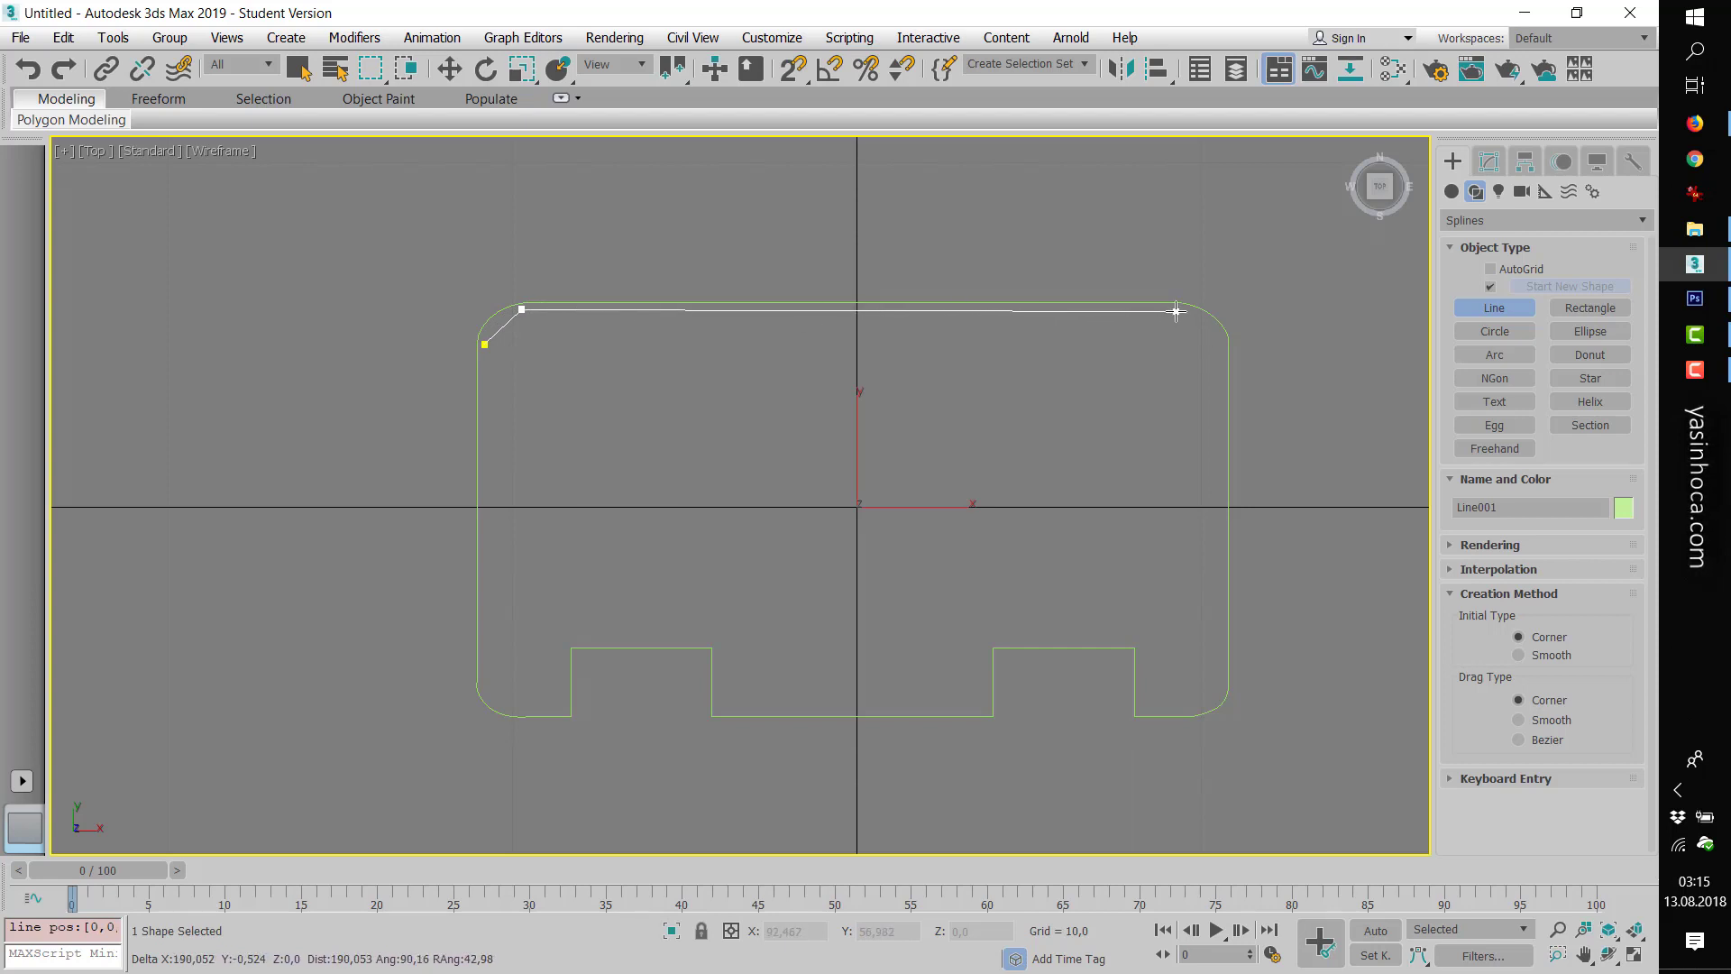
click(1219, 344)
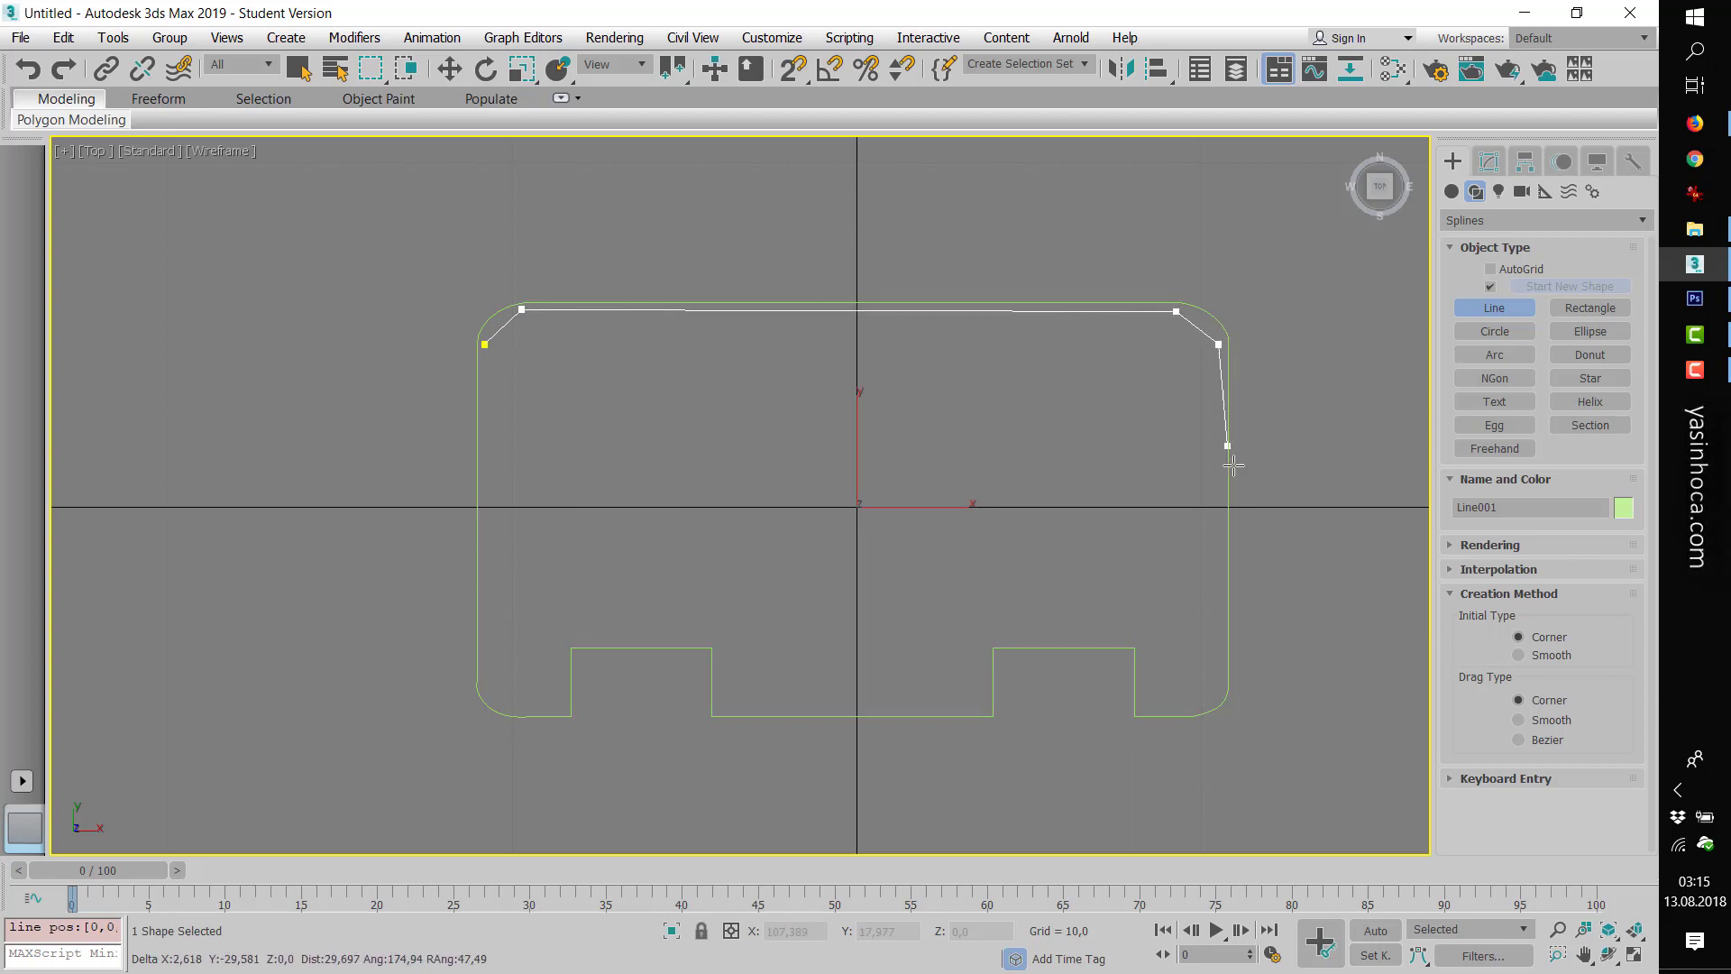
click(1220, 648)
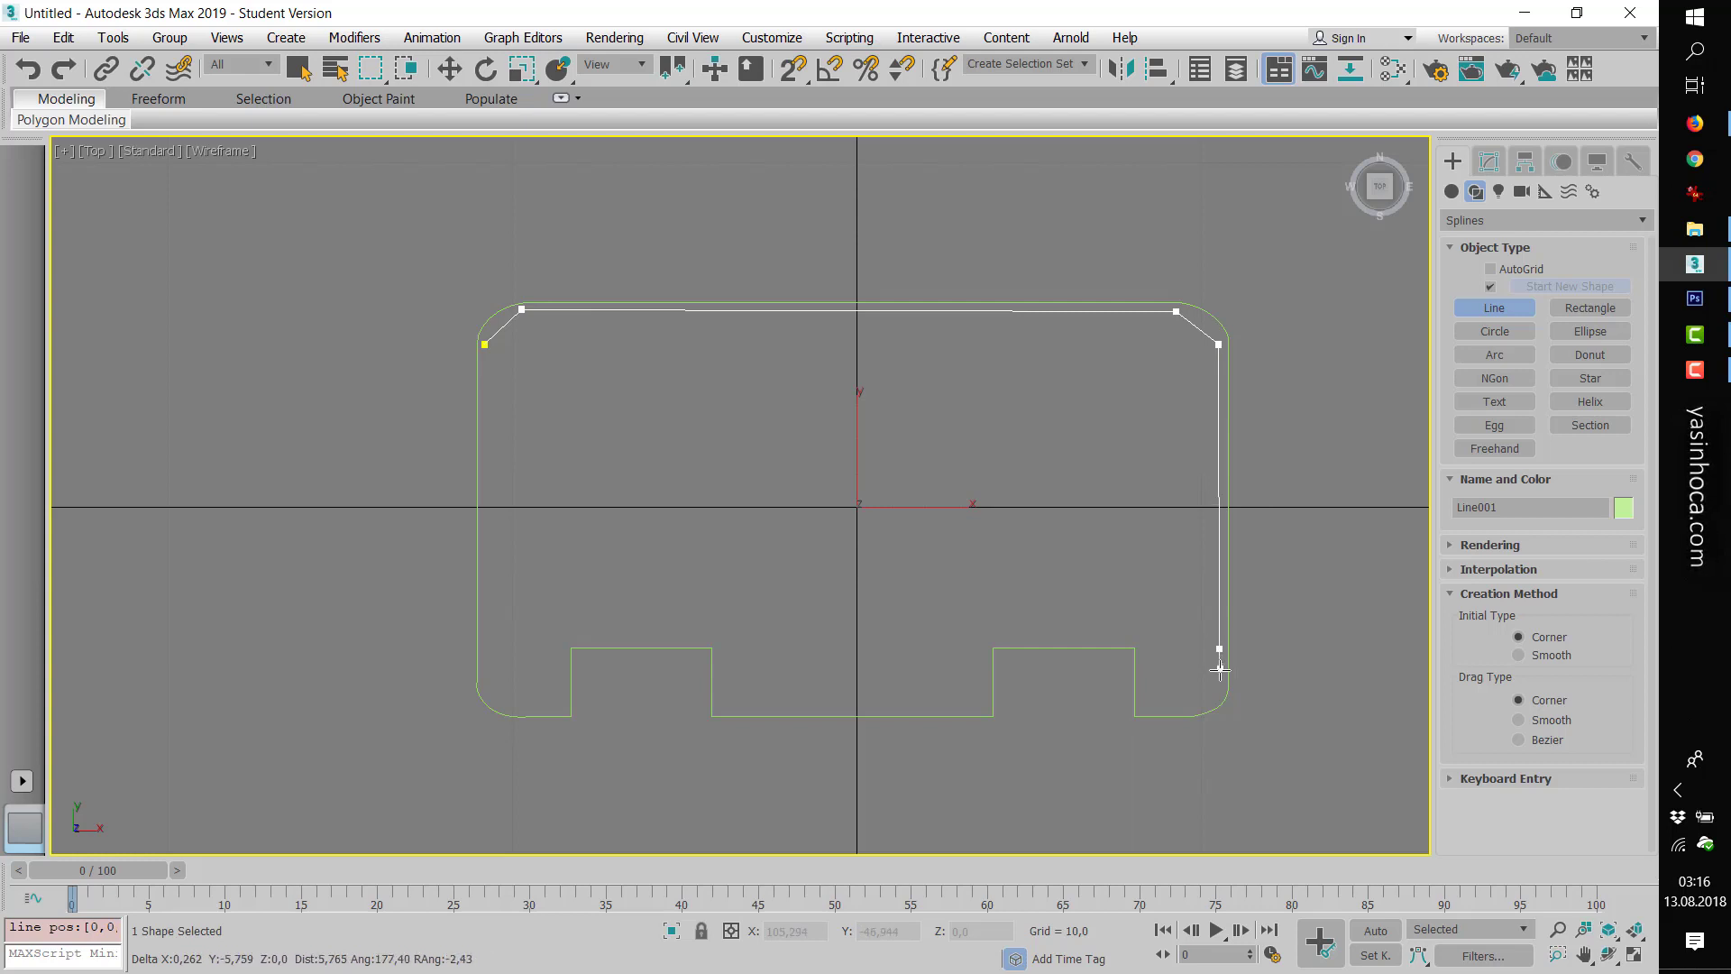
click(1219, 680)
click(1201, 704)
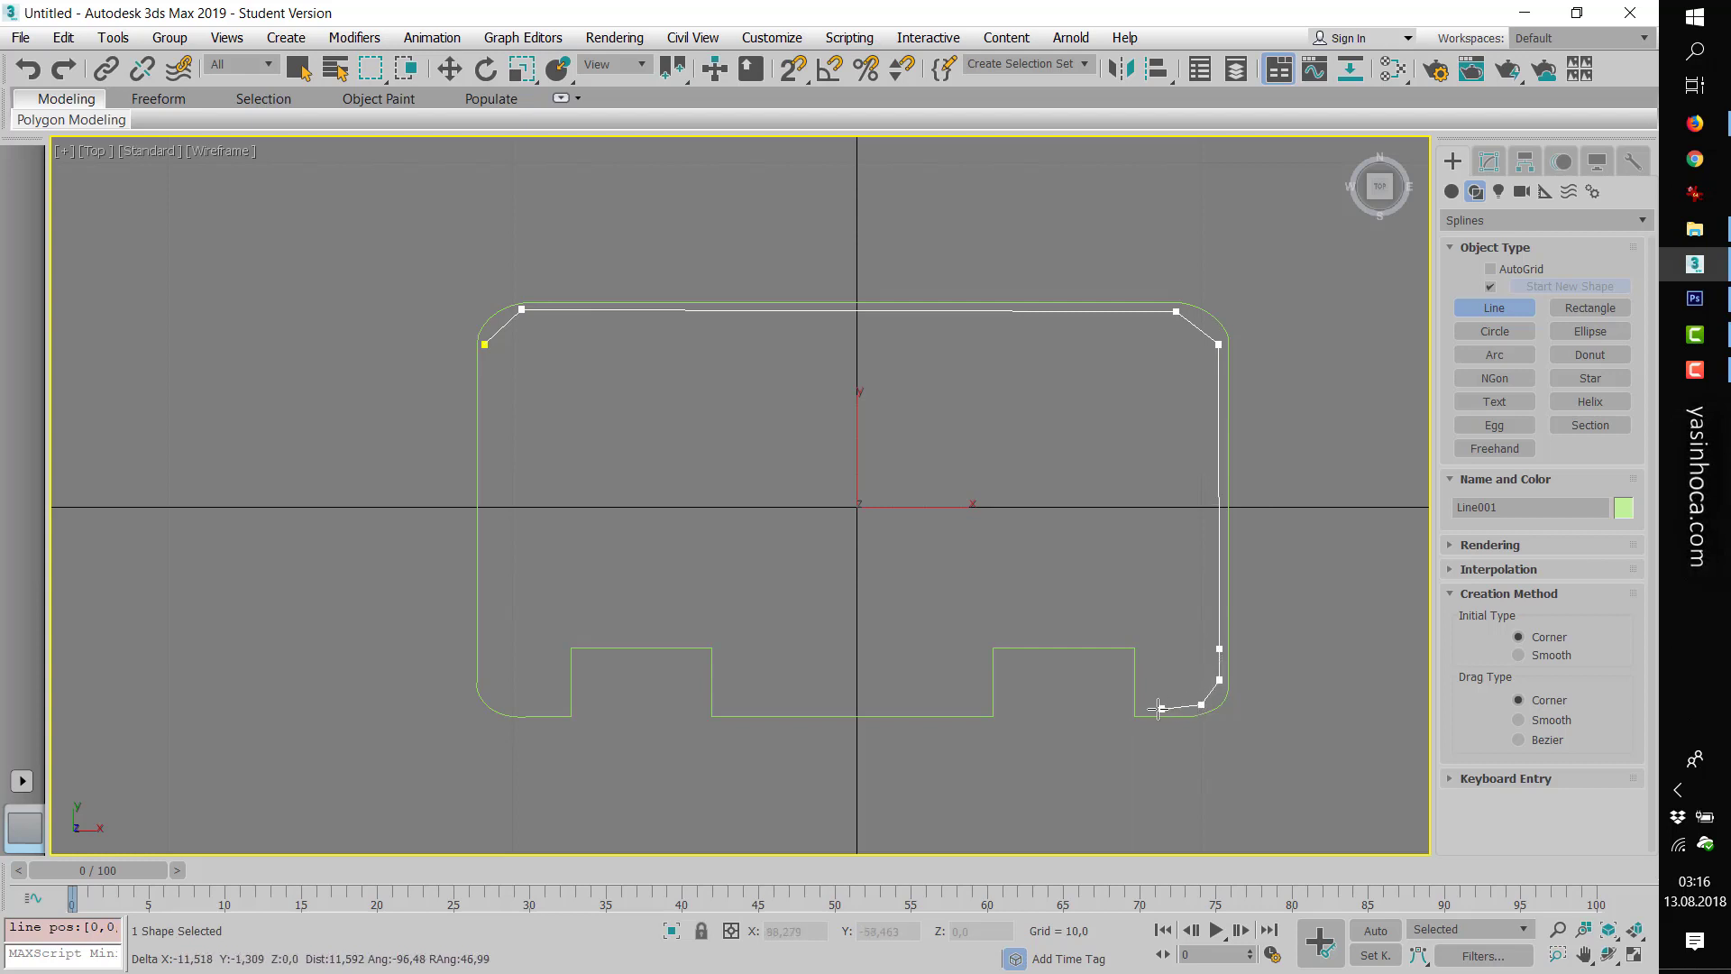
click(1148, 705)
click(1149, 693)
key(BackSpace)
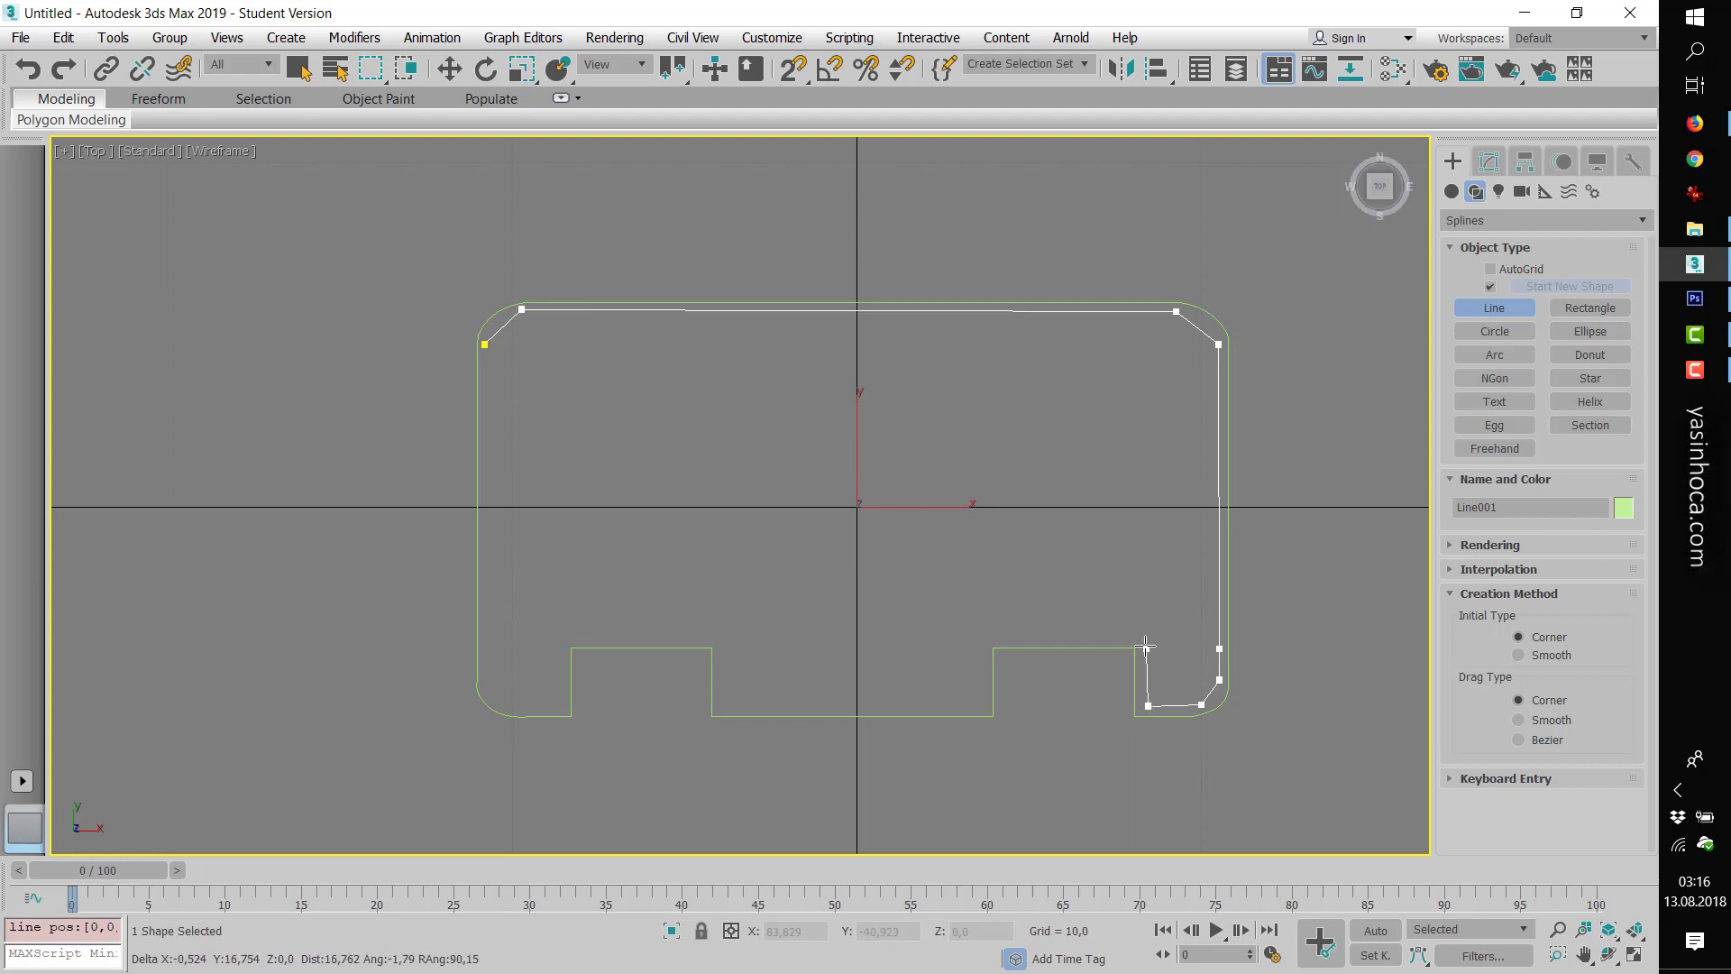
- Trace the inner line around both bottom notches and the lower-left corner, then close it
click(1147, 636)
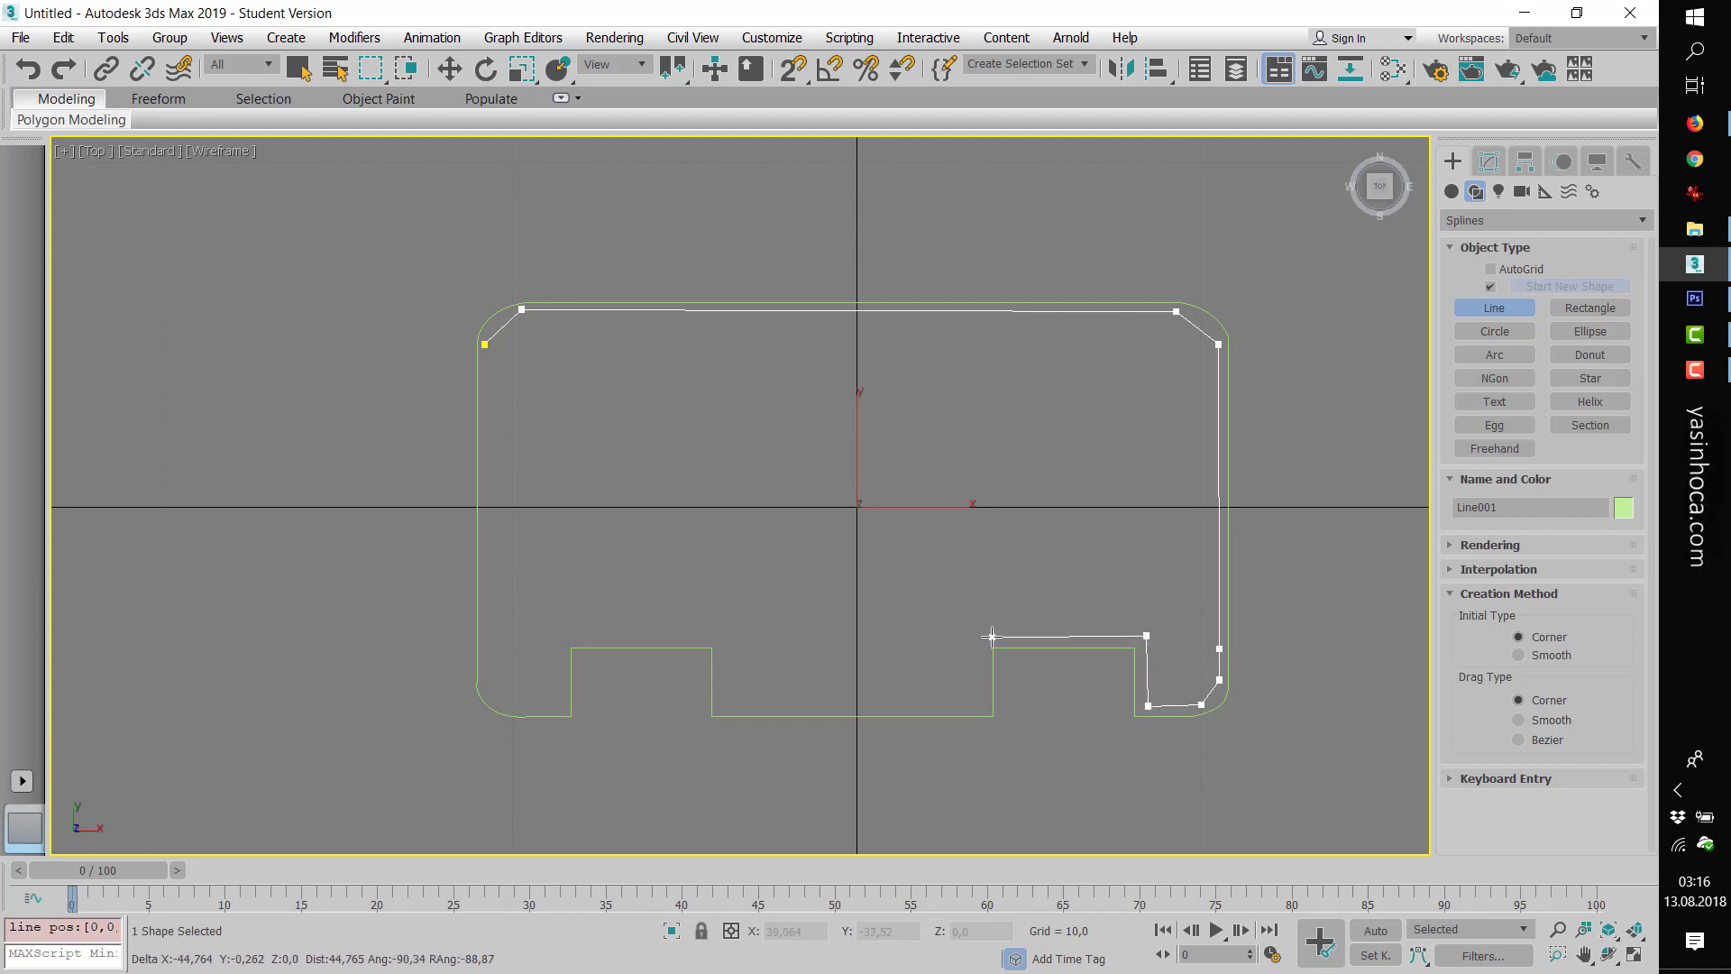
click(980, 638)
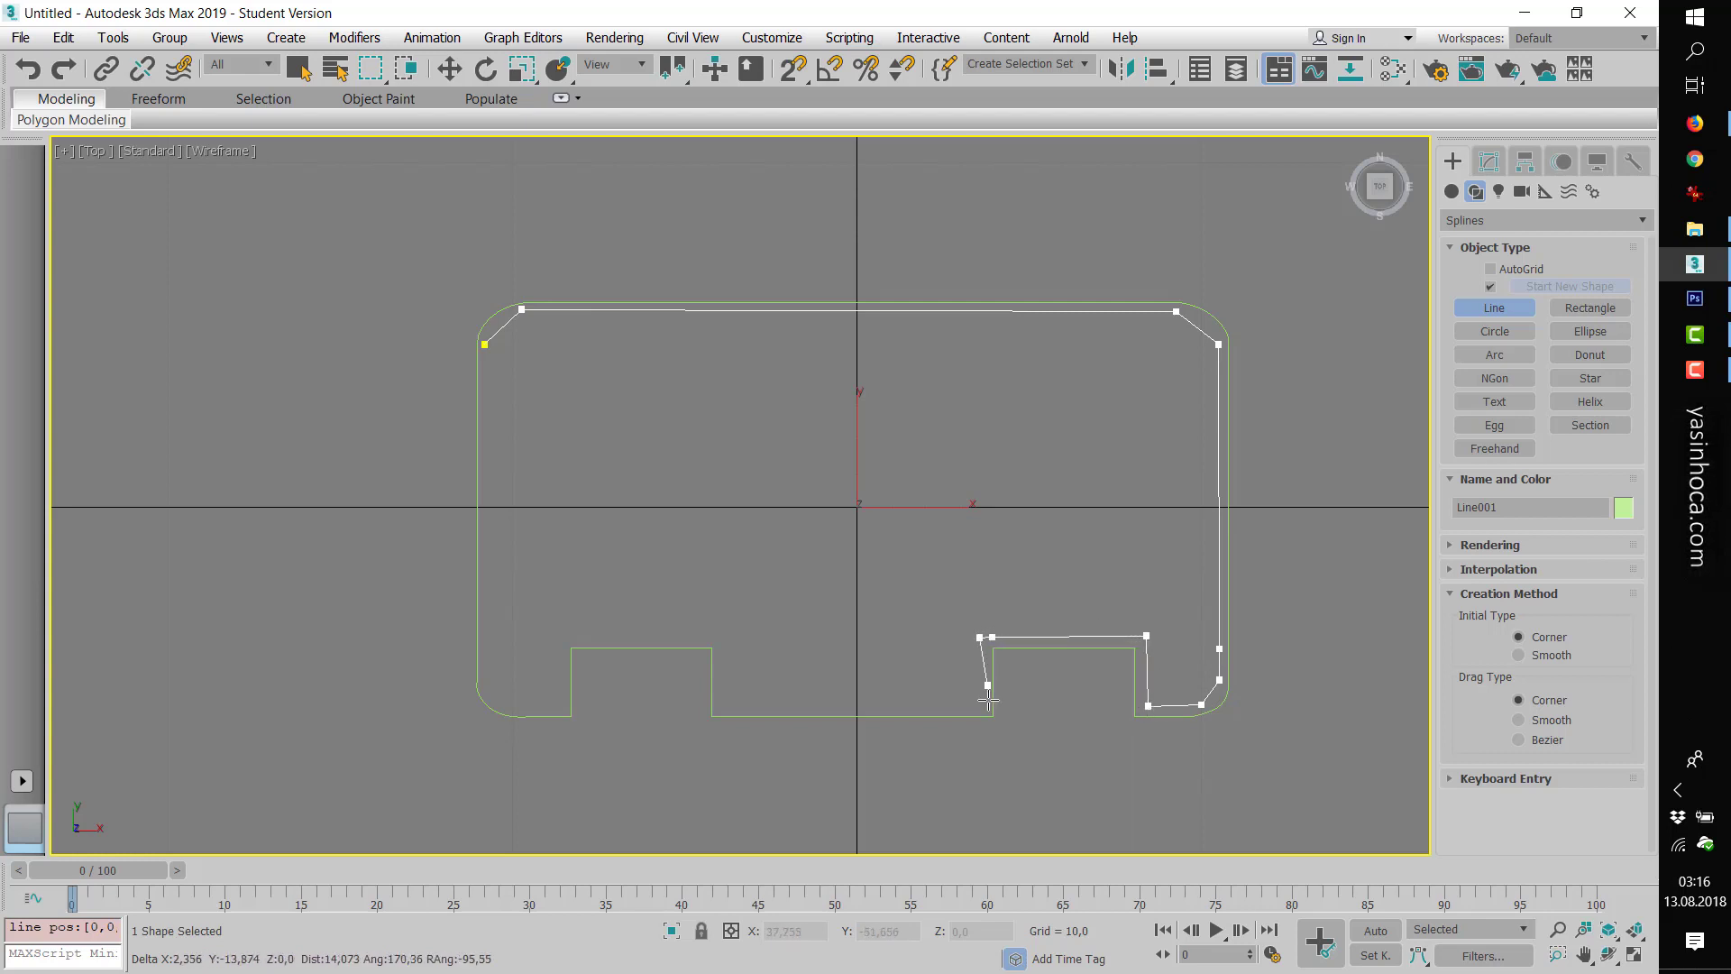
click(979, 703)
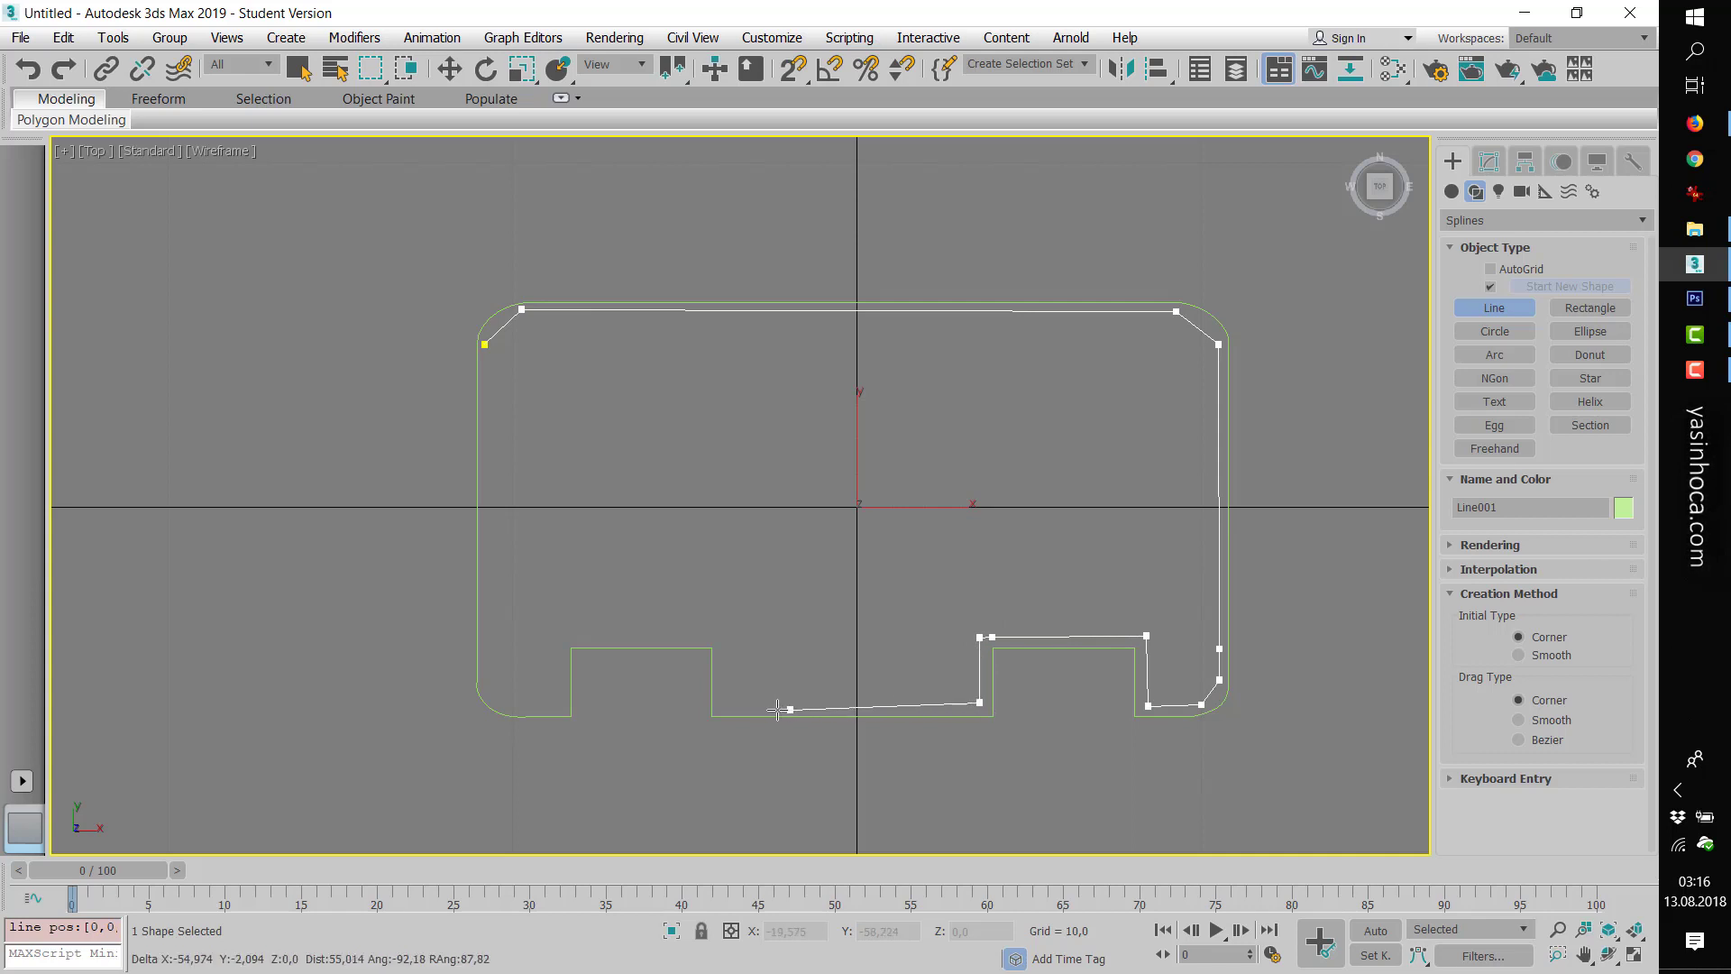
click(725, 704)
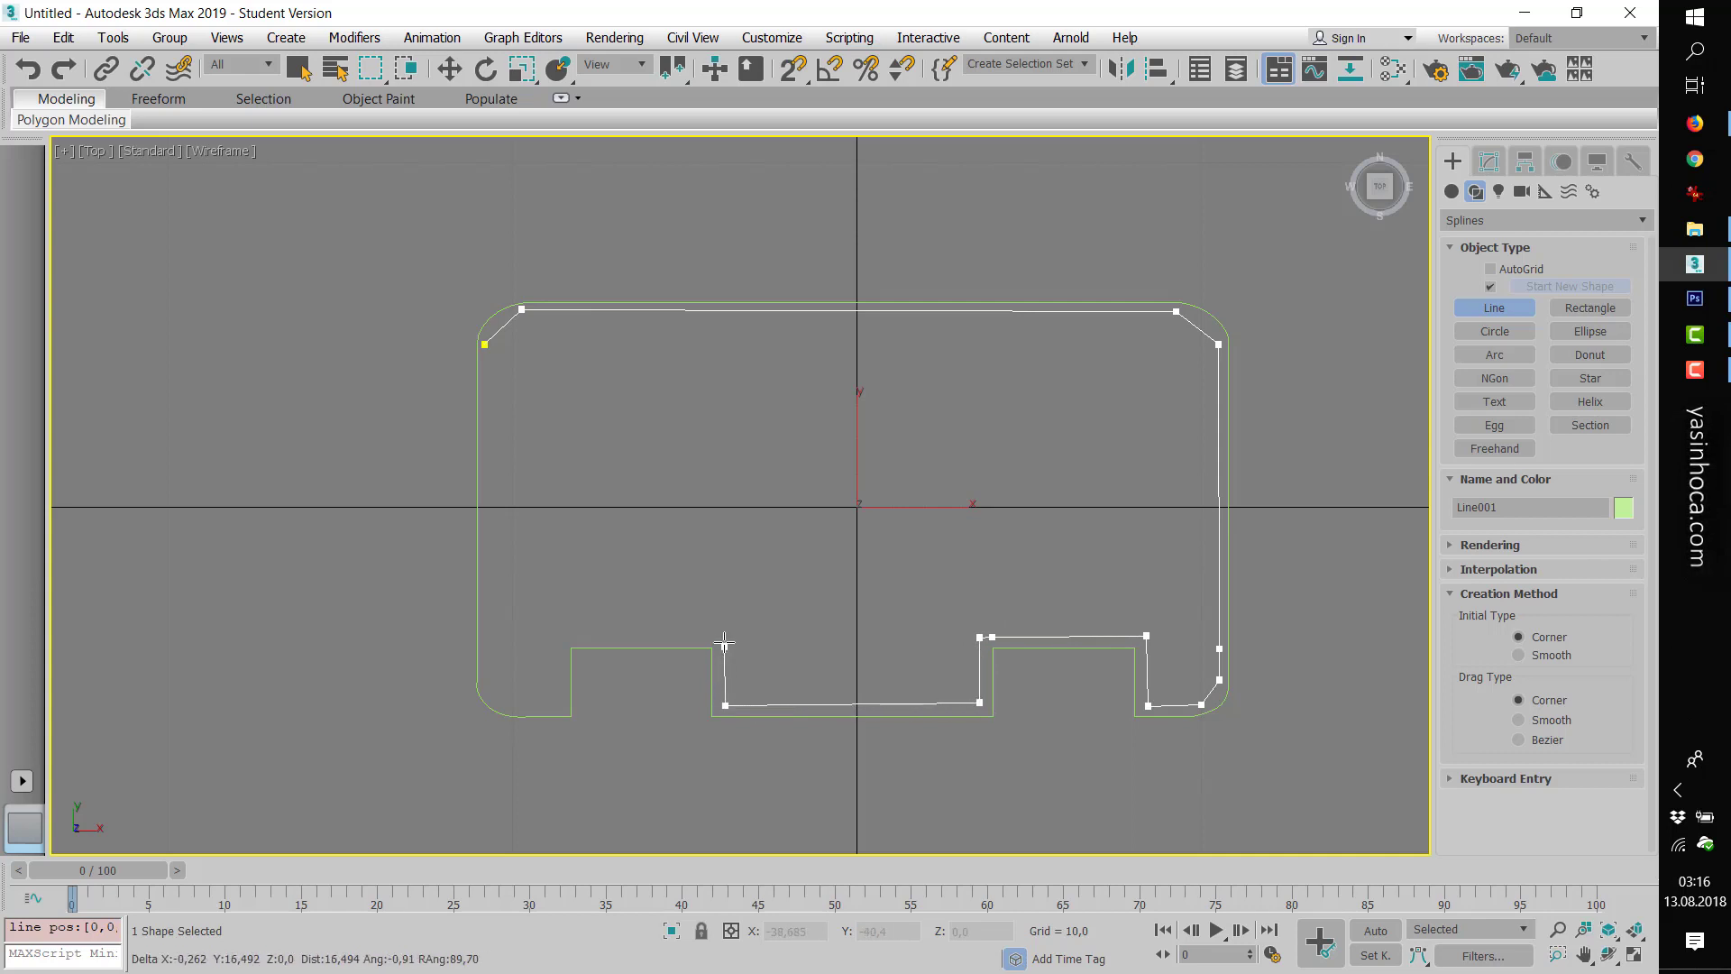
click(725, 636)
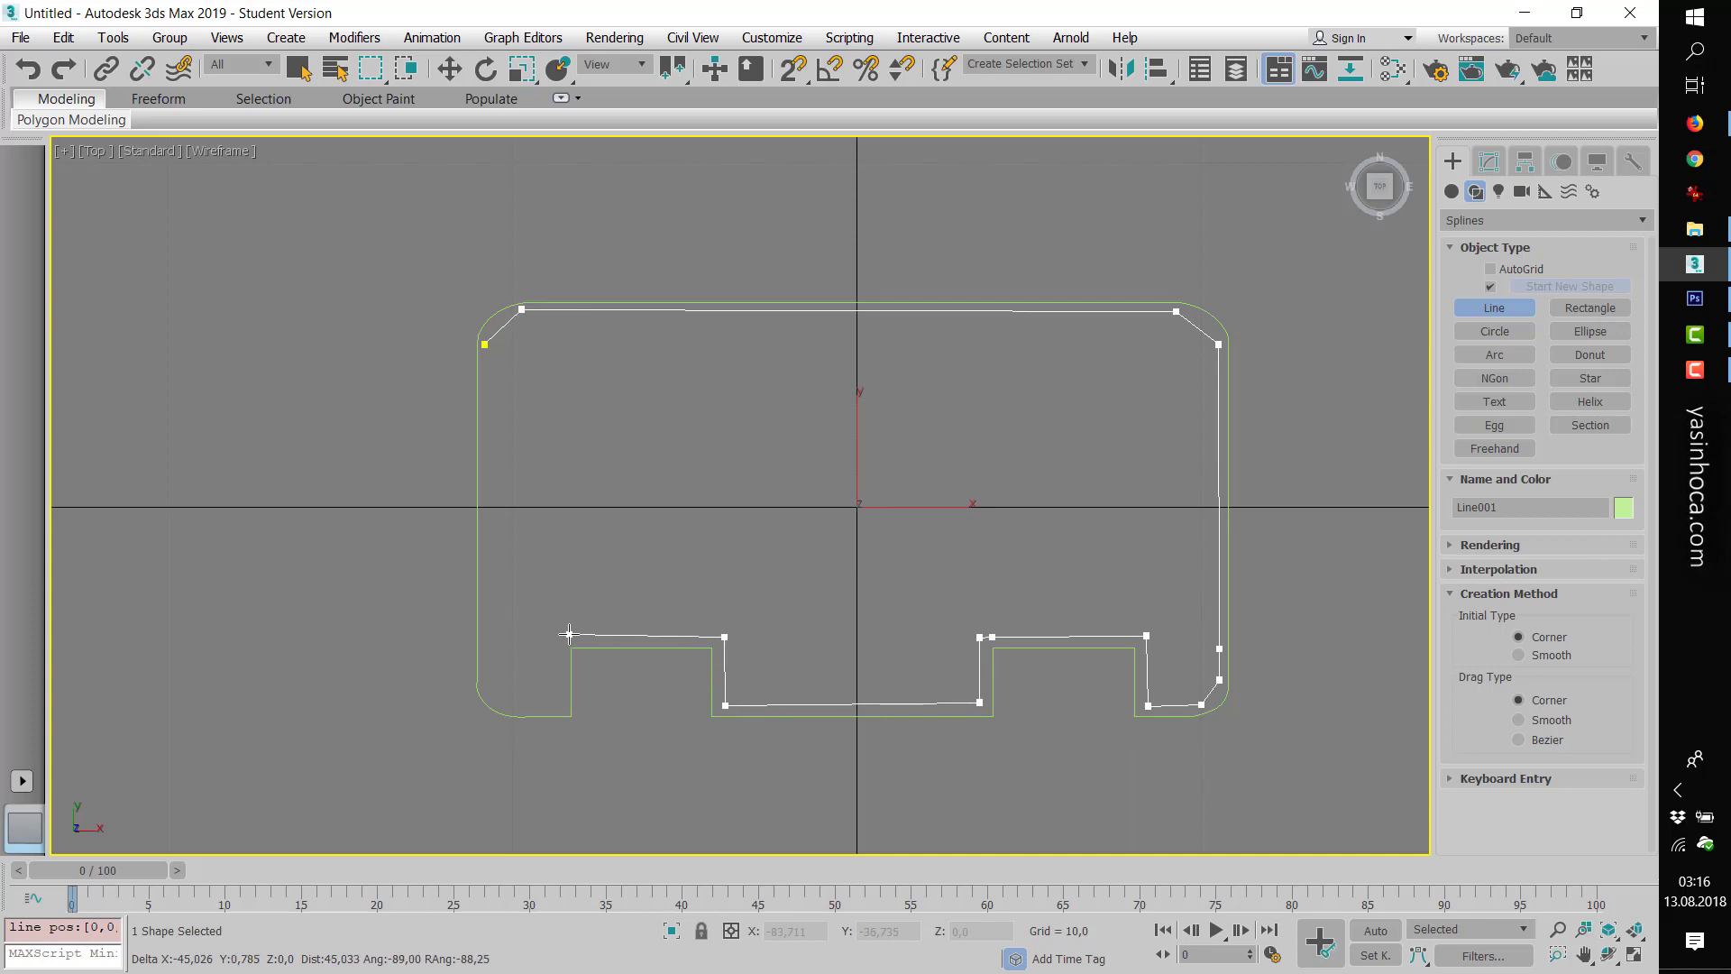
click(570, 638)
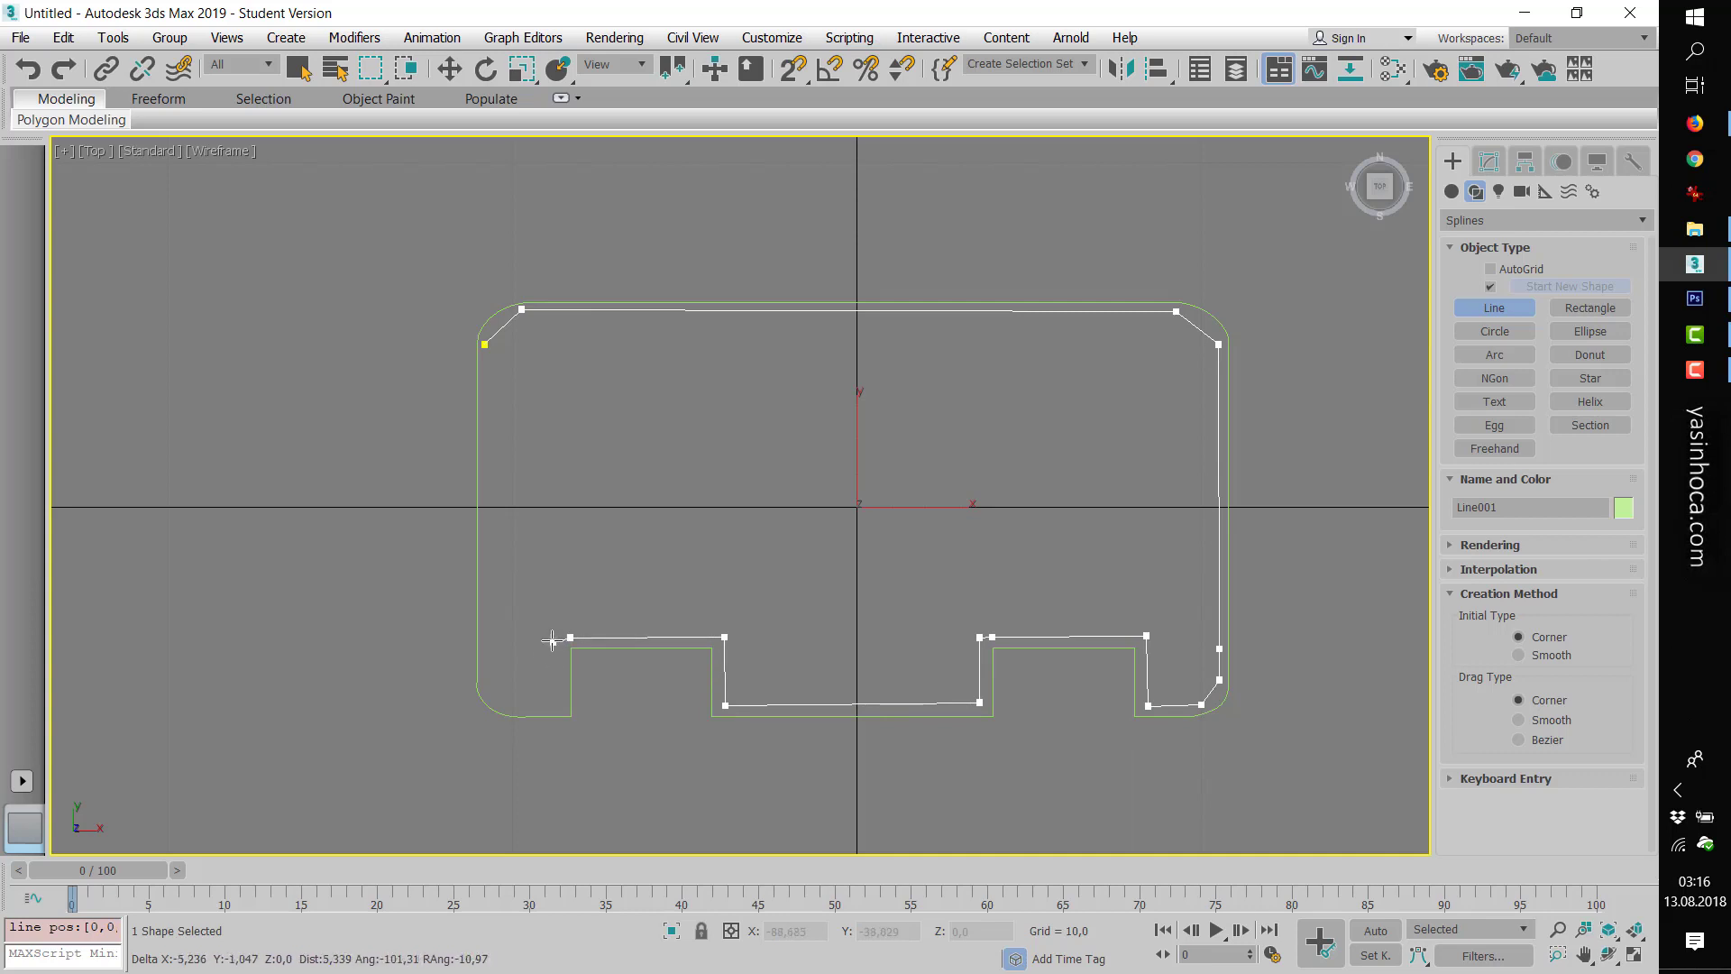
click(553, 638)
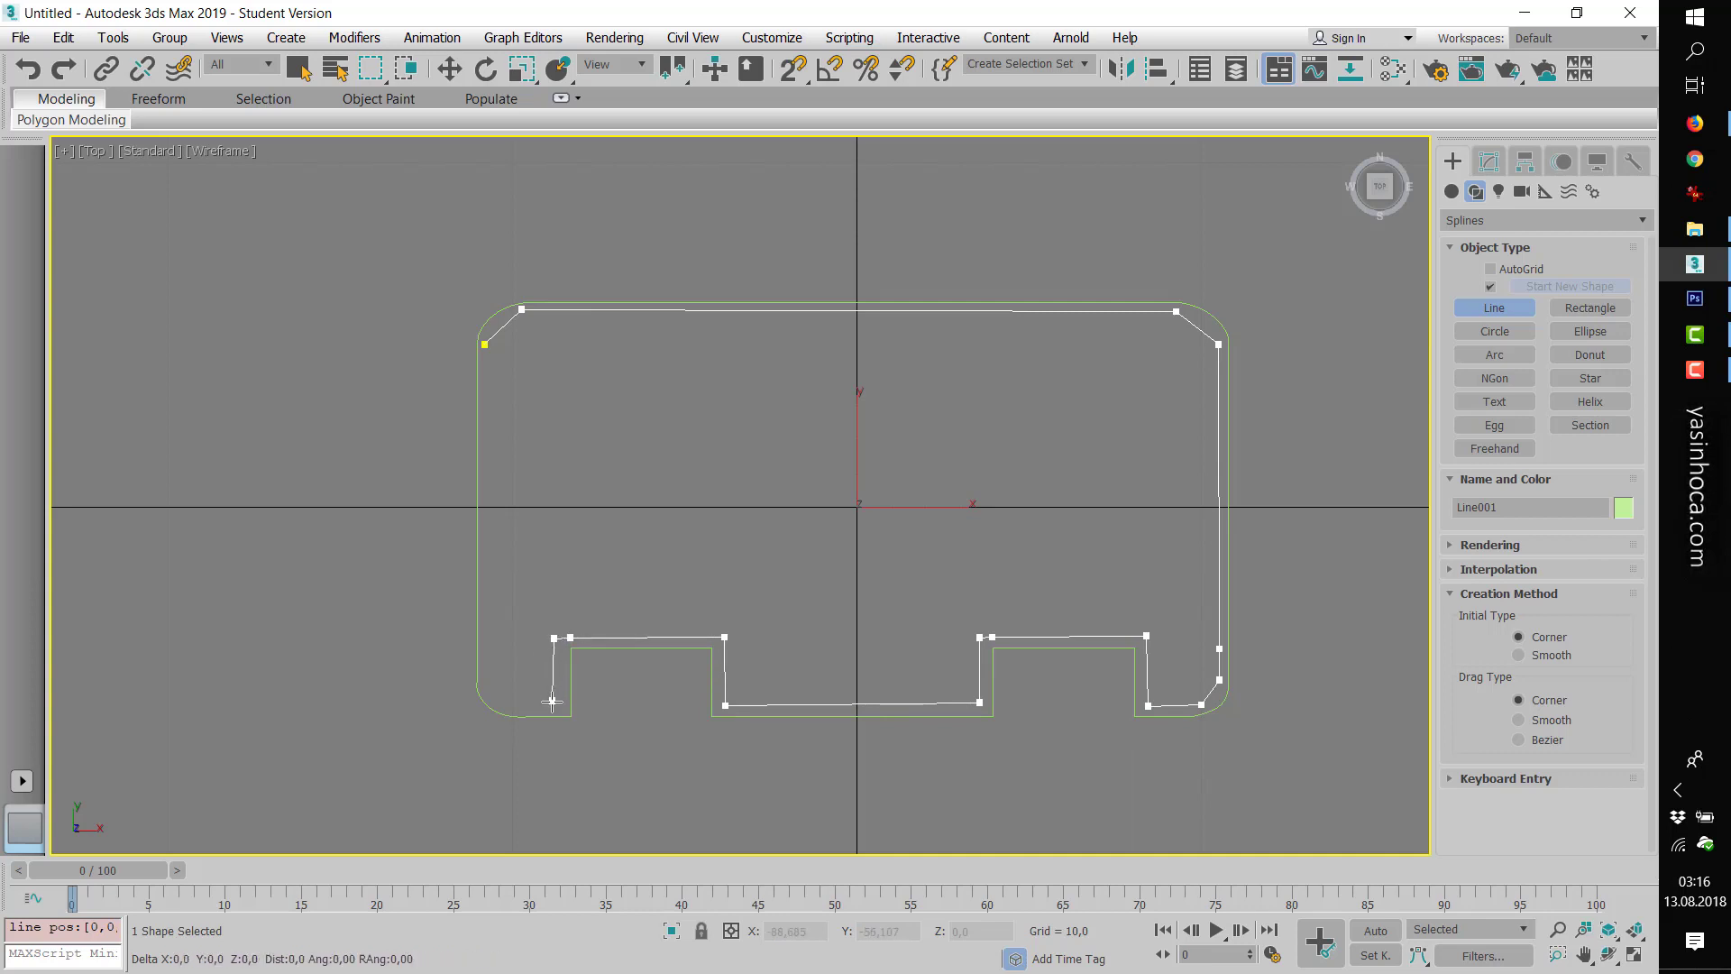
click(553, 701)
click(521, 701)
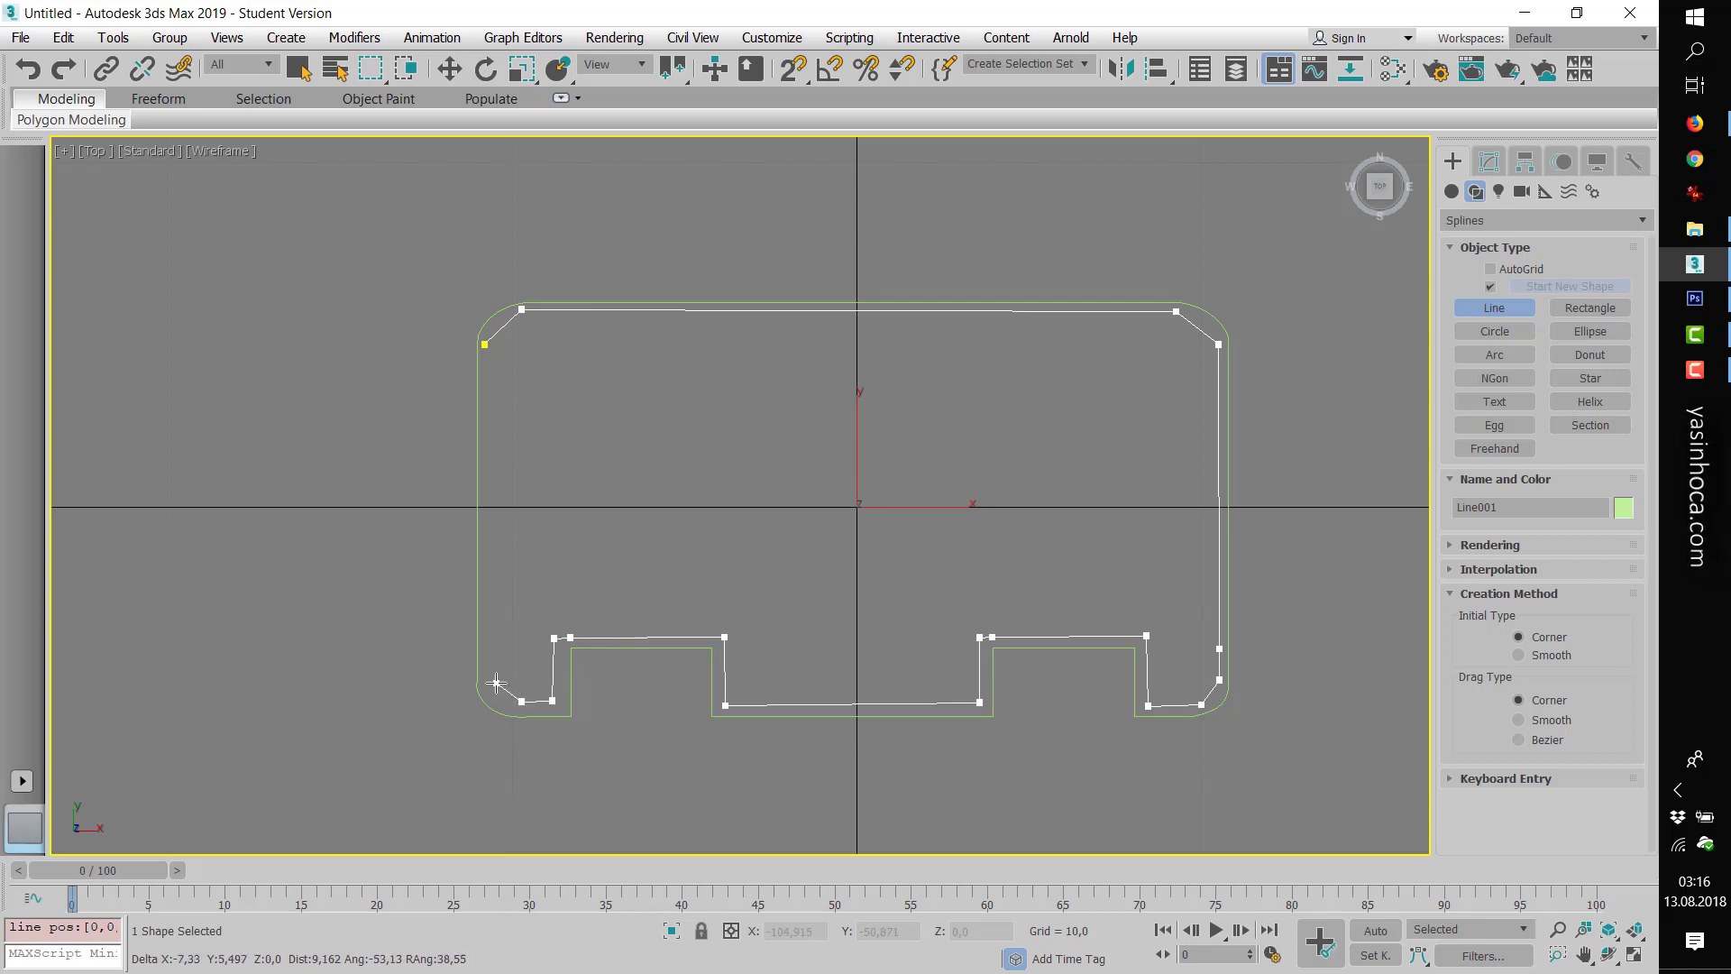
click(494, 684)
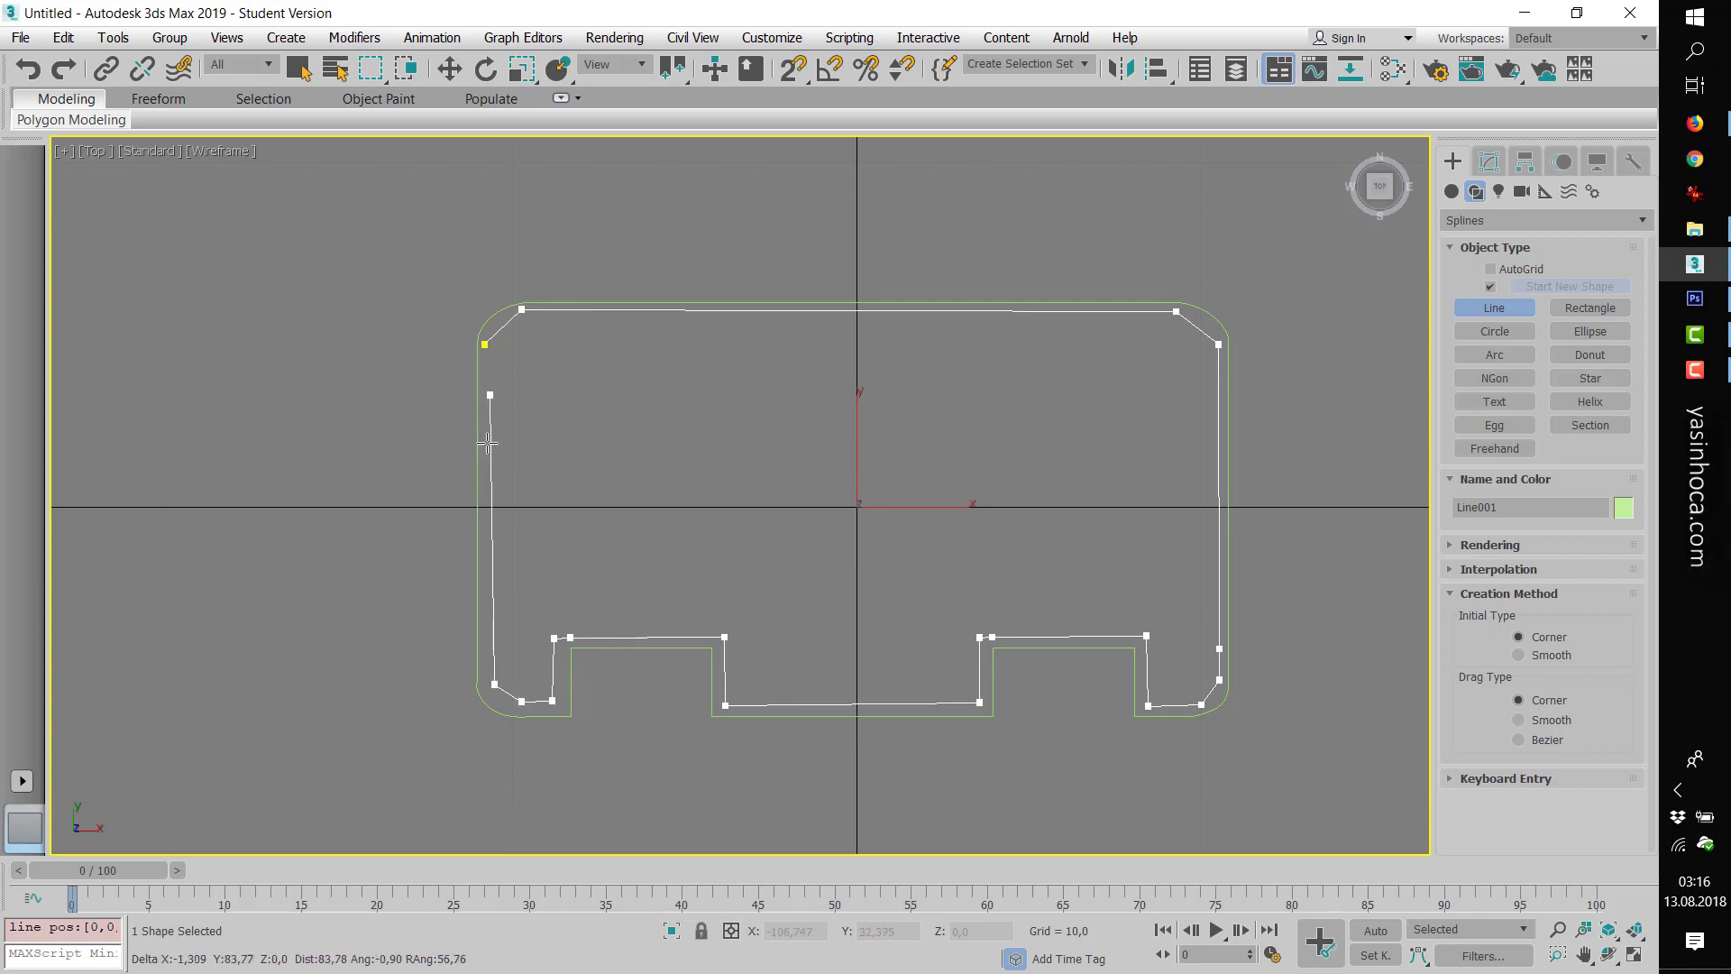
click(487, 344)
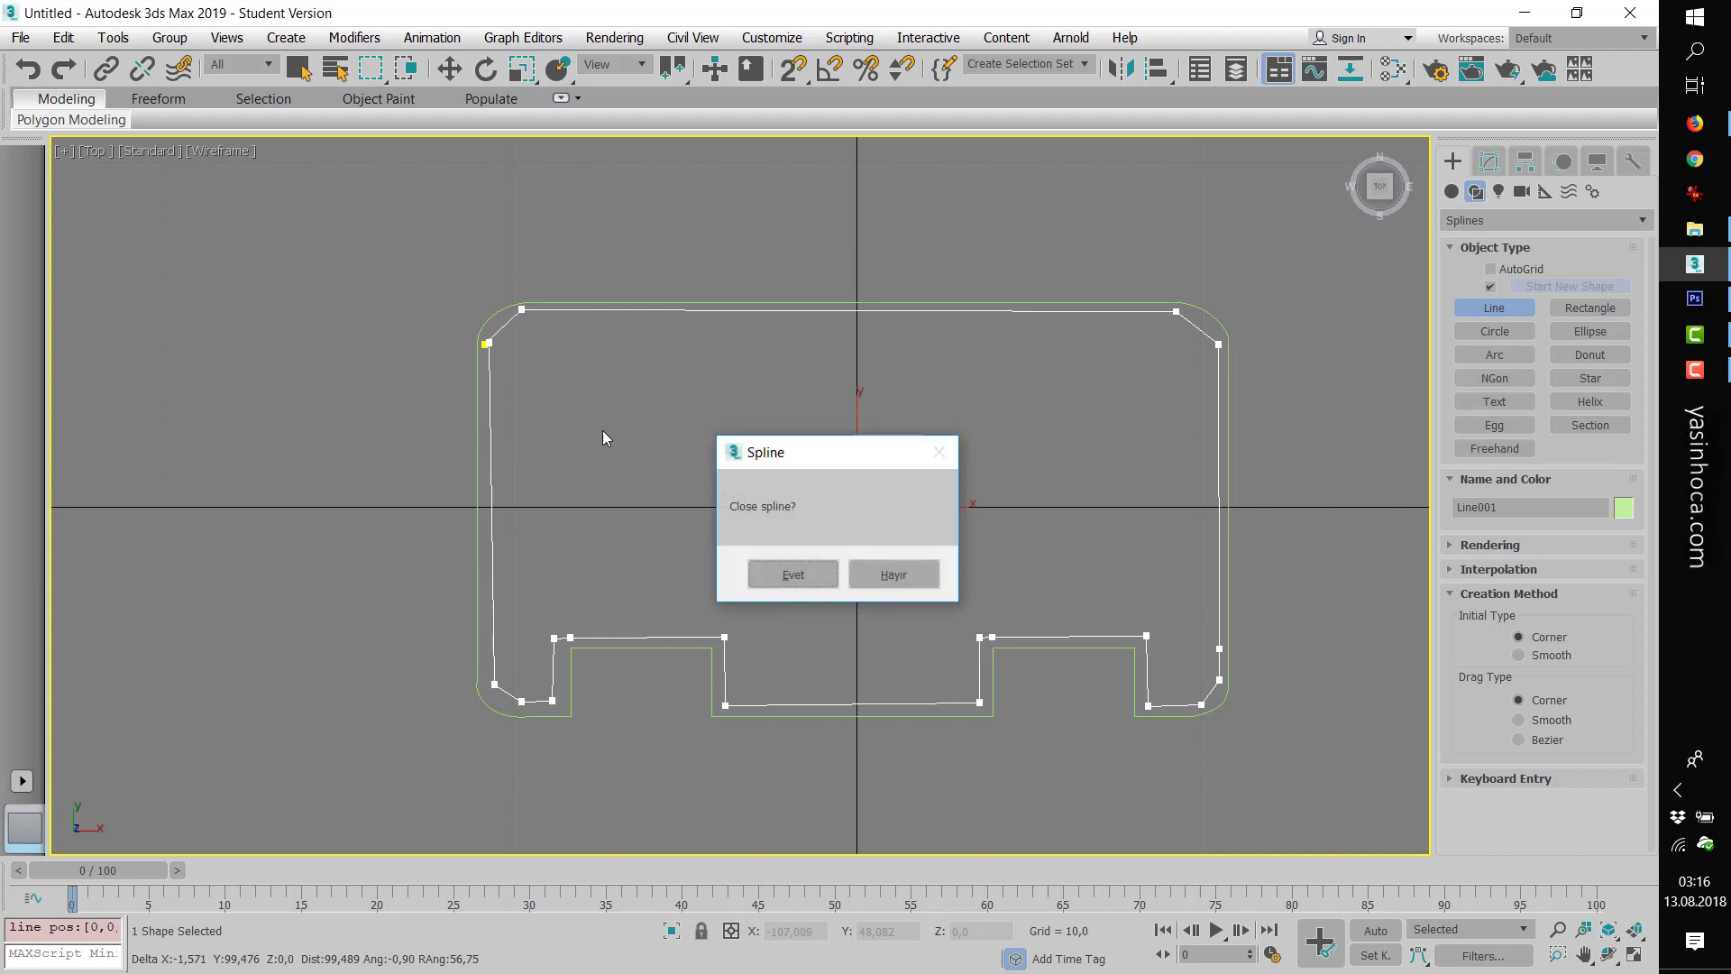
click(802, 575)
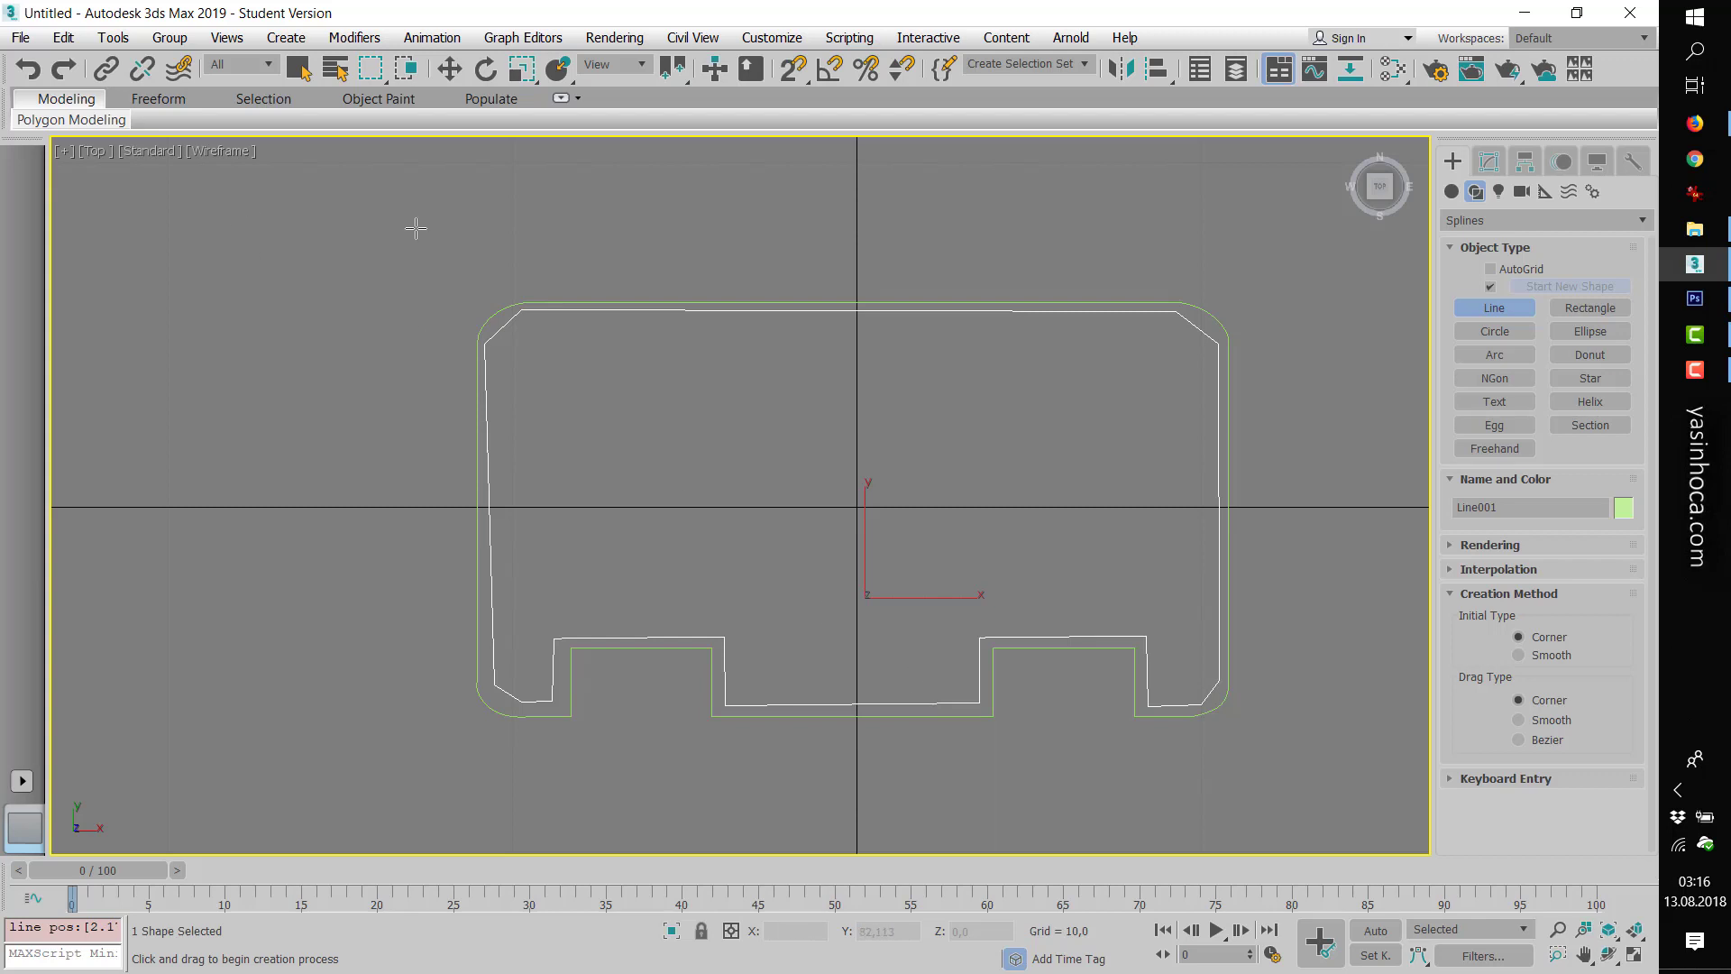
- Convert Line001 to an editable spline and attach the outer outline to it
click(449, 68)
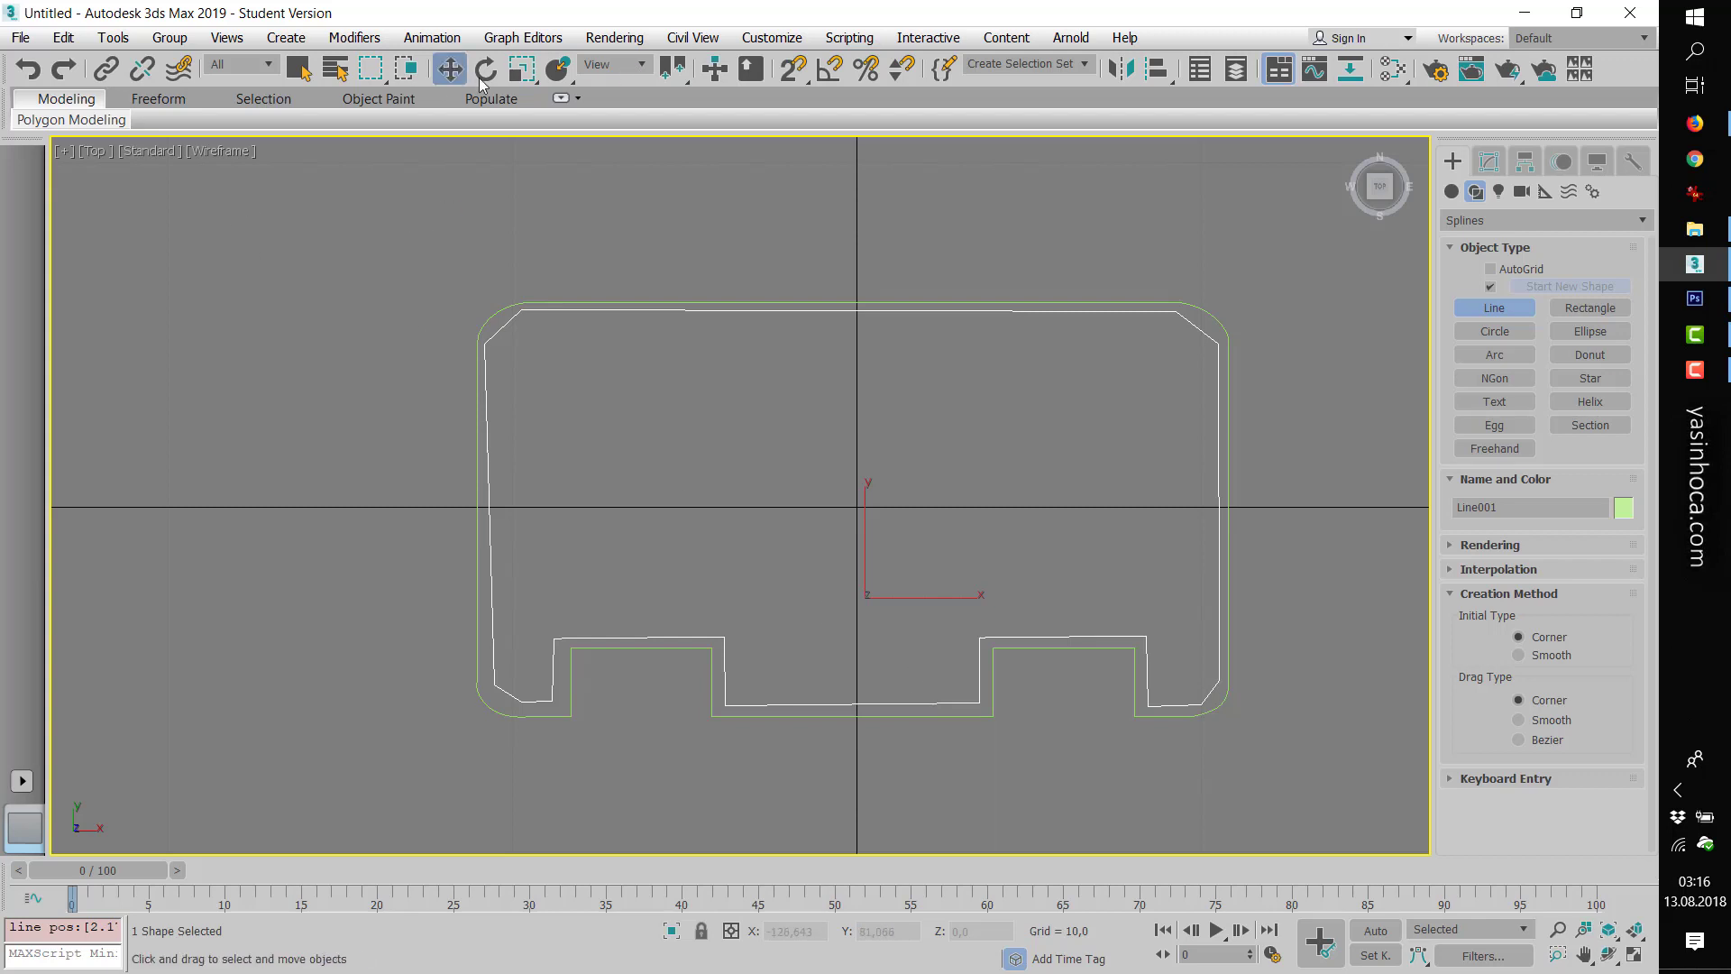
right_click(971, 695)
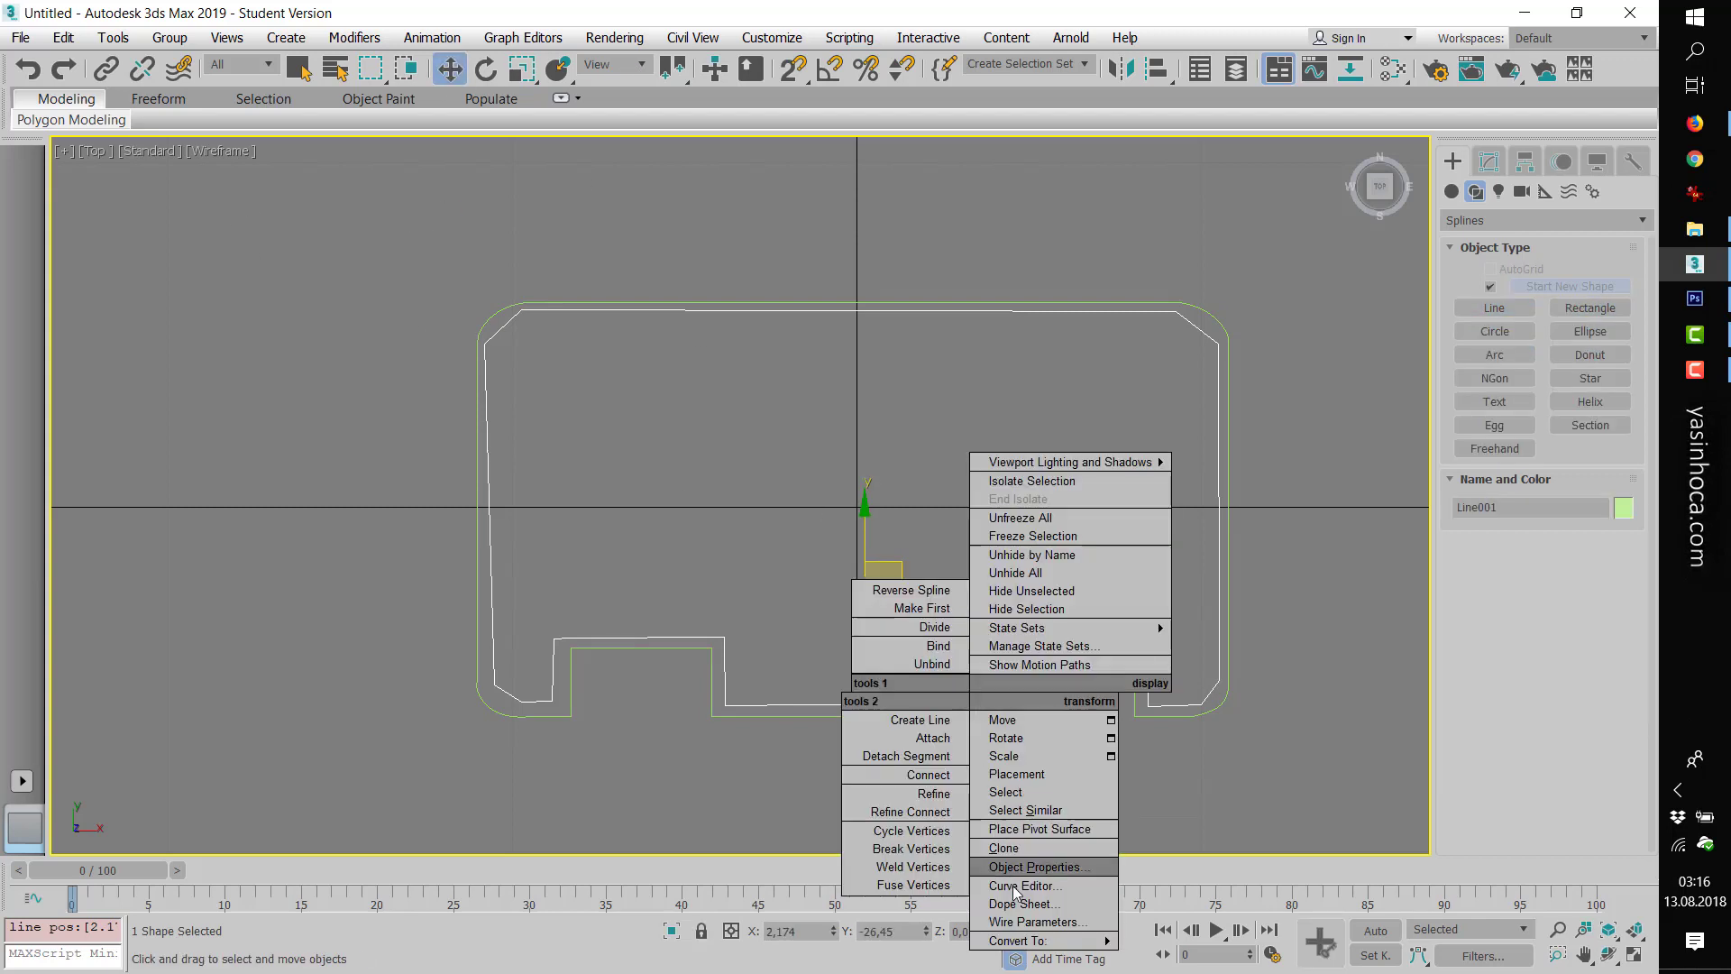
mouse_move(1042, 939)
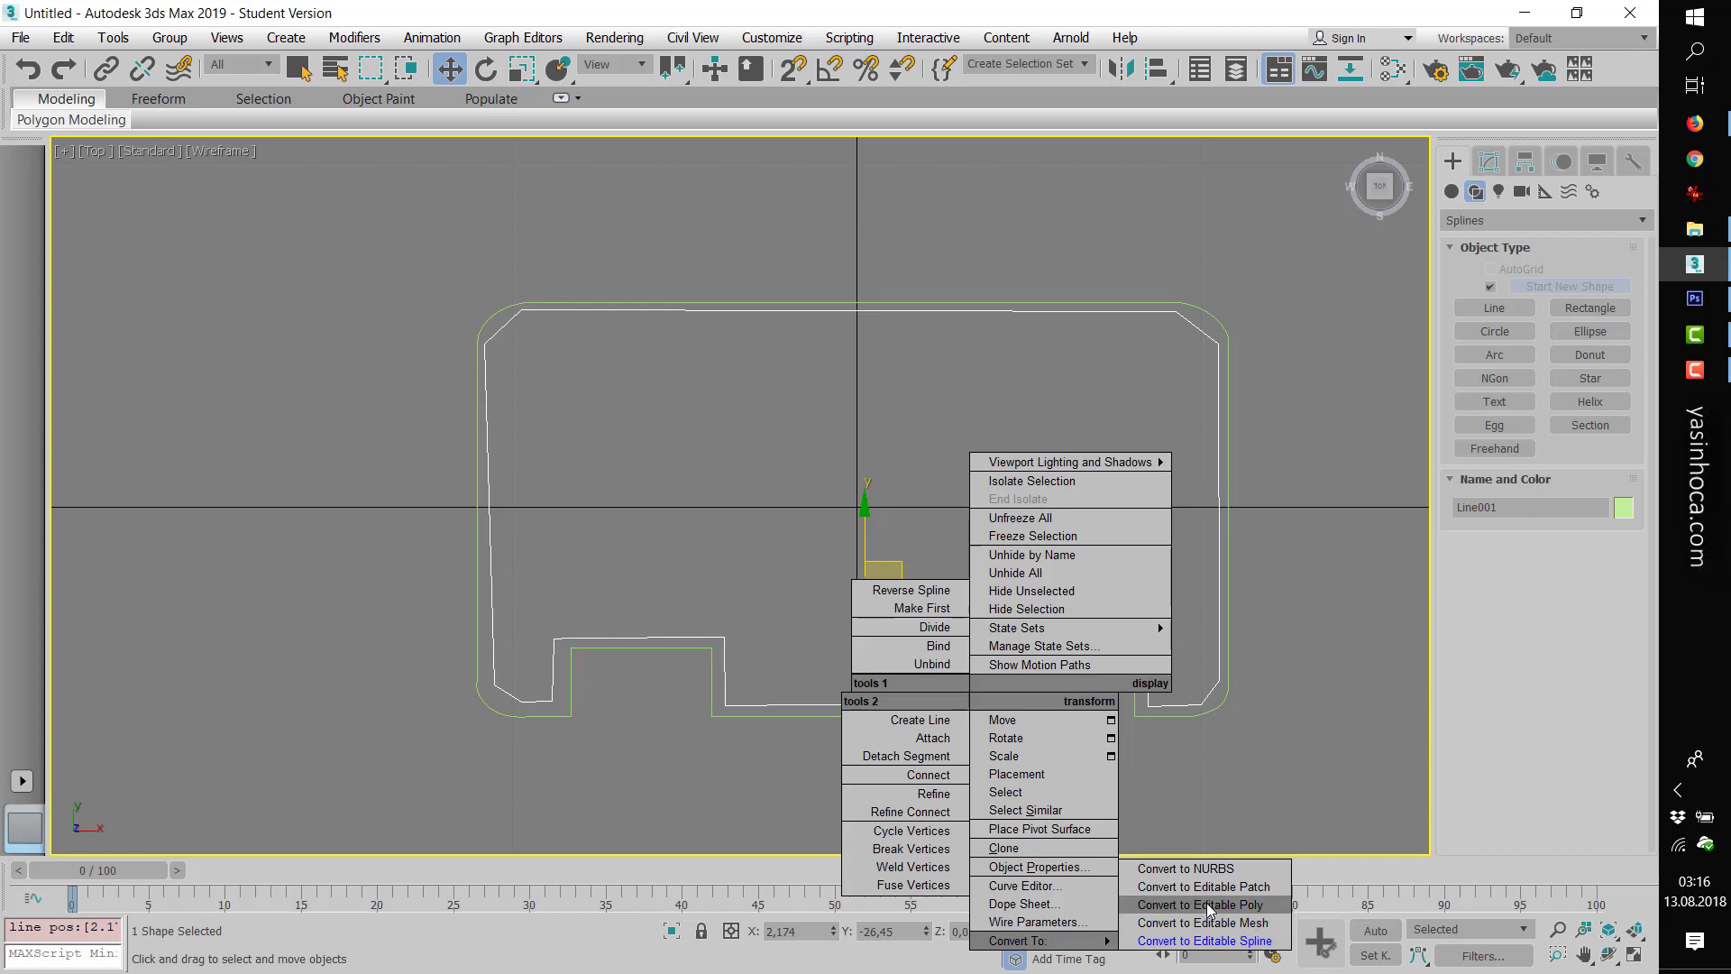
click(1206, 941)
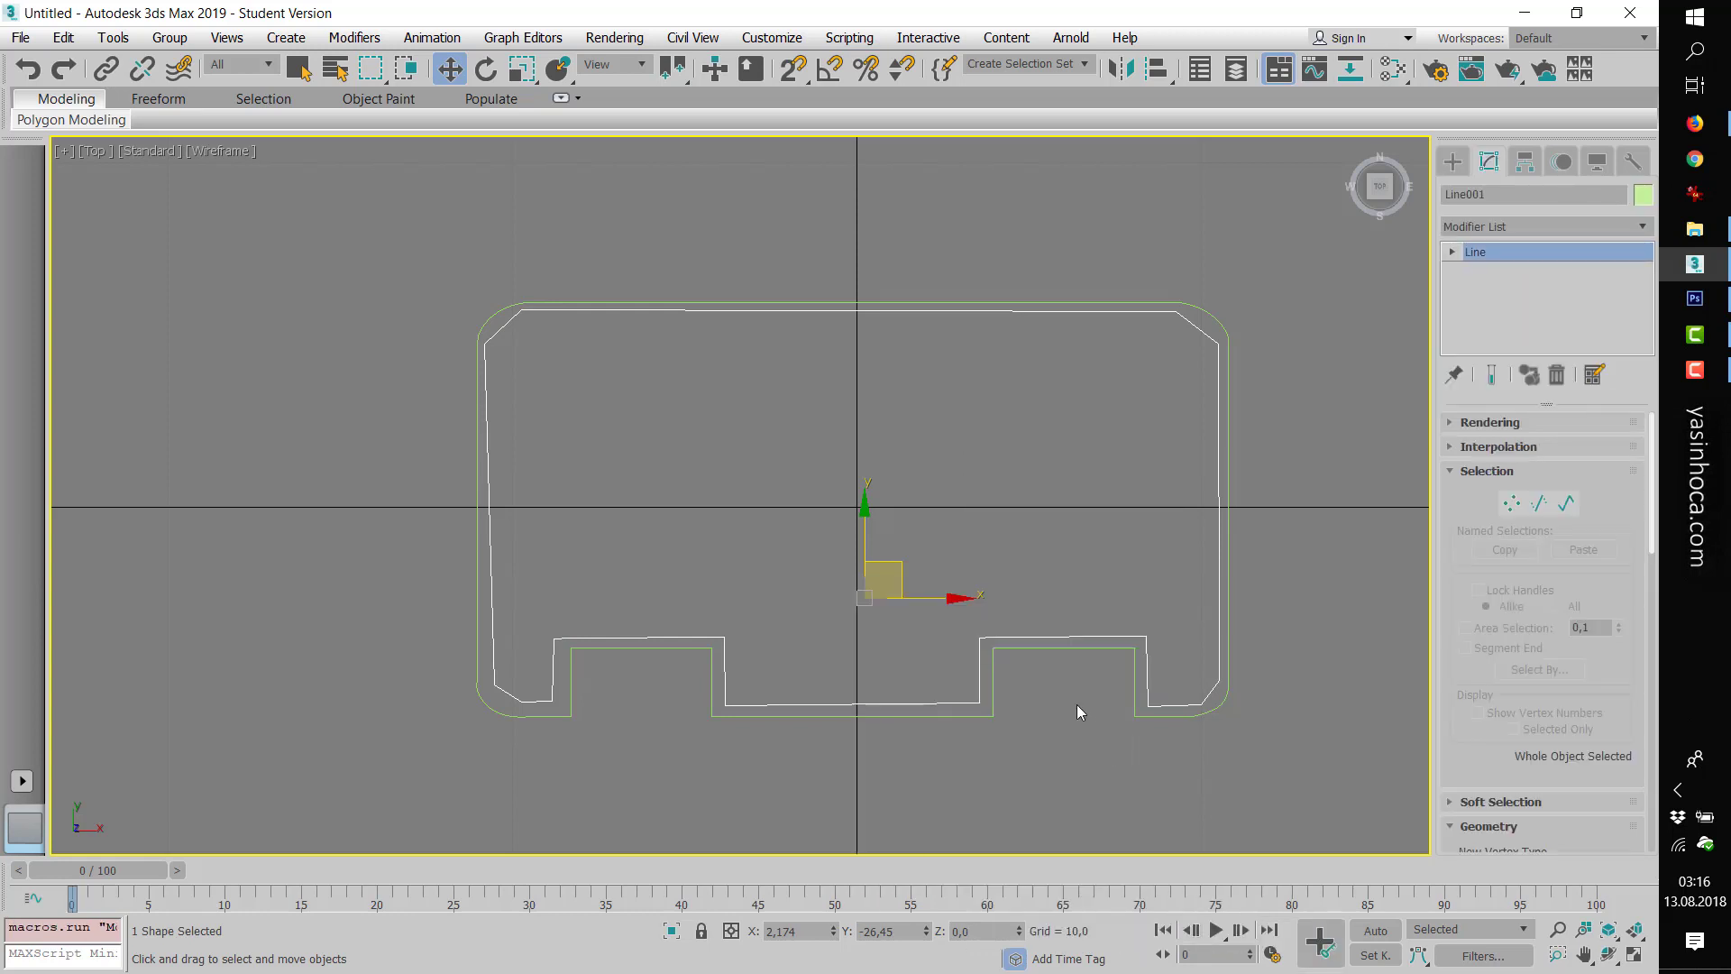
scroll(1479, 658, down, 3)
scroll(1497, 699, down, 2)
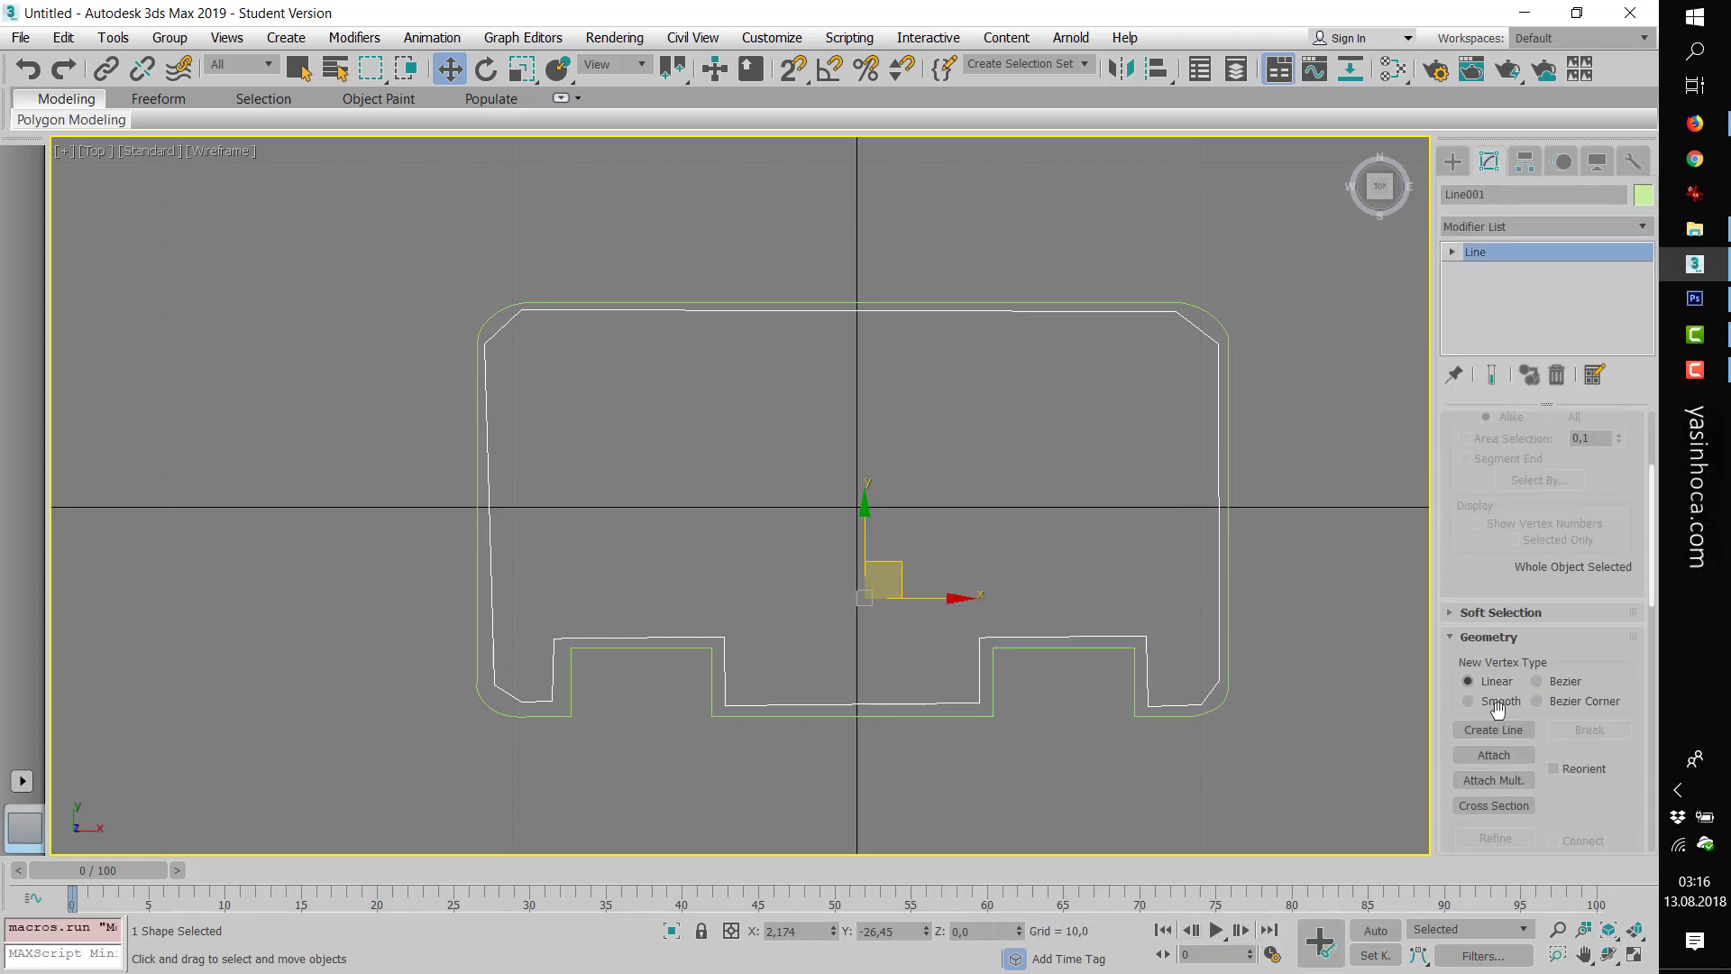
click(1506, 754)
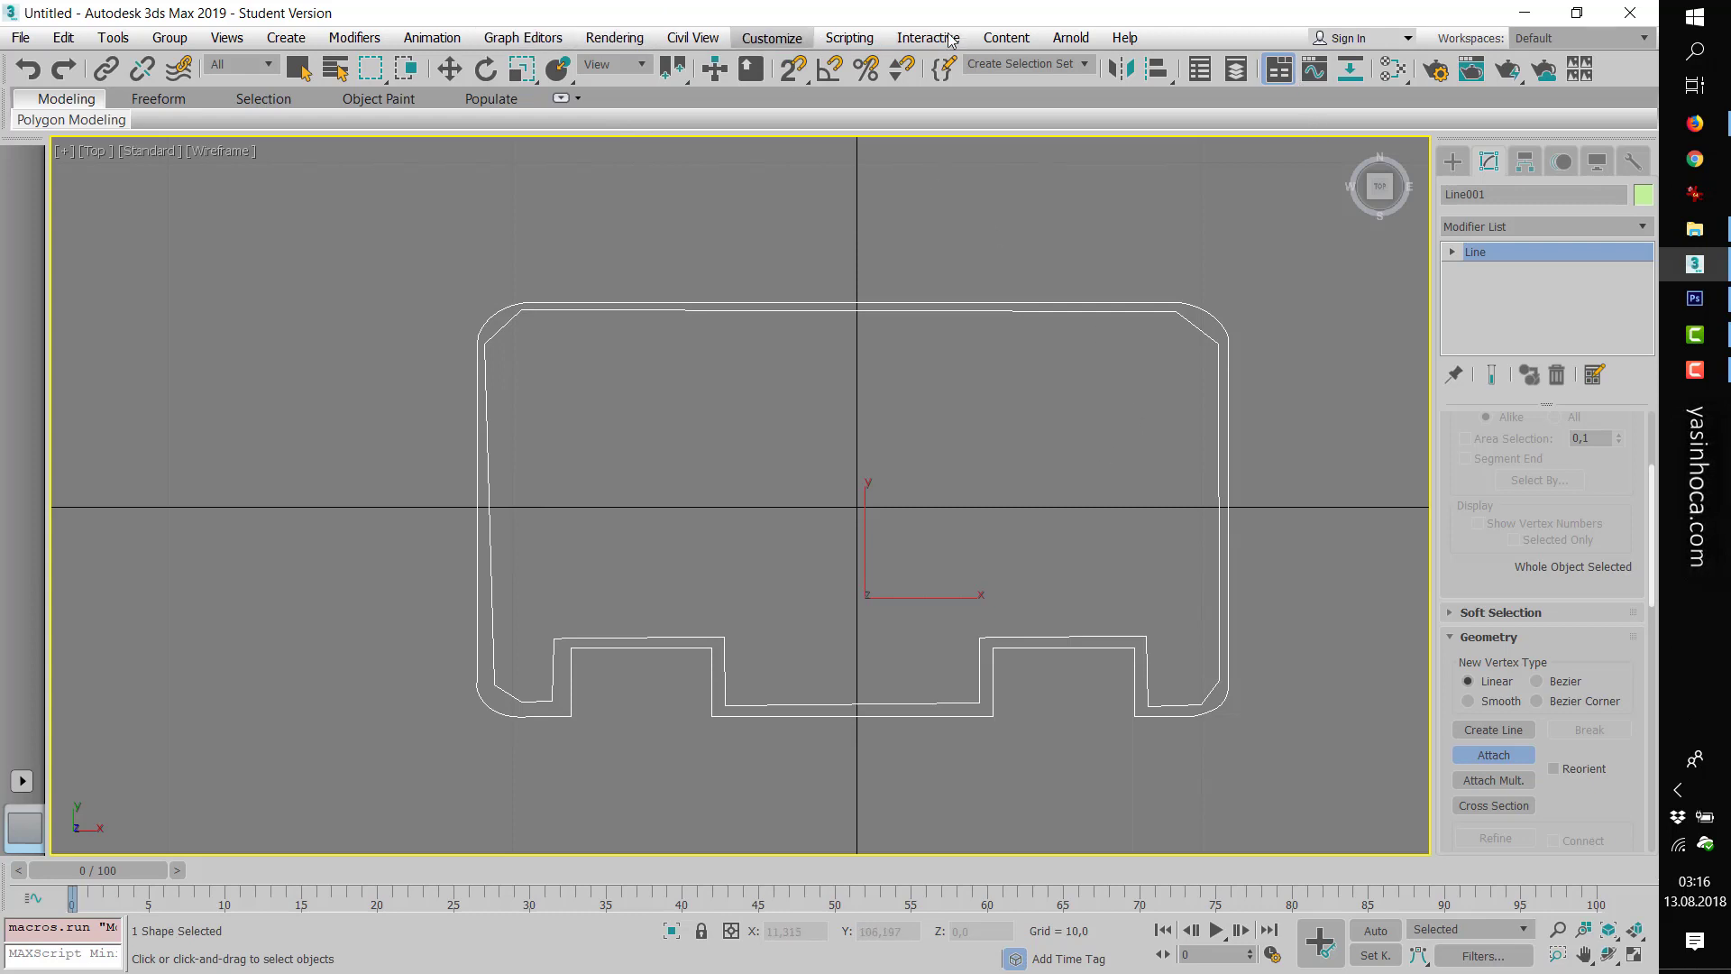
- Add an Extrude modifier to Line001 from the Modifier List
click(1479, 227)
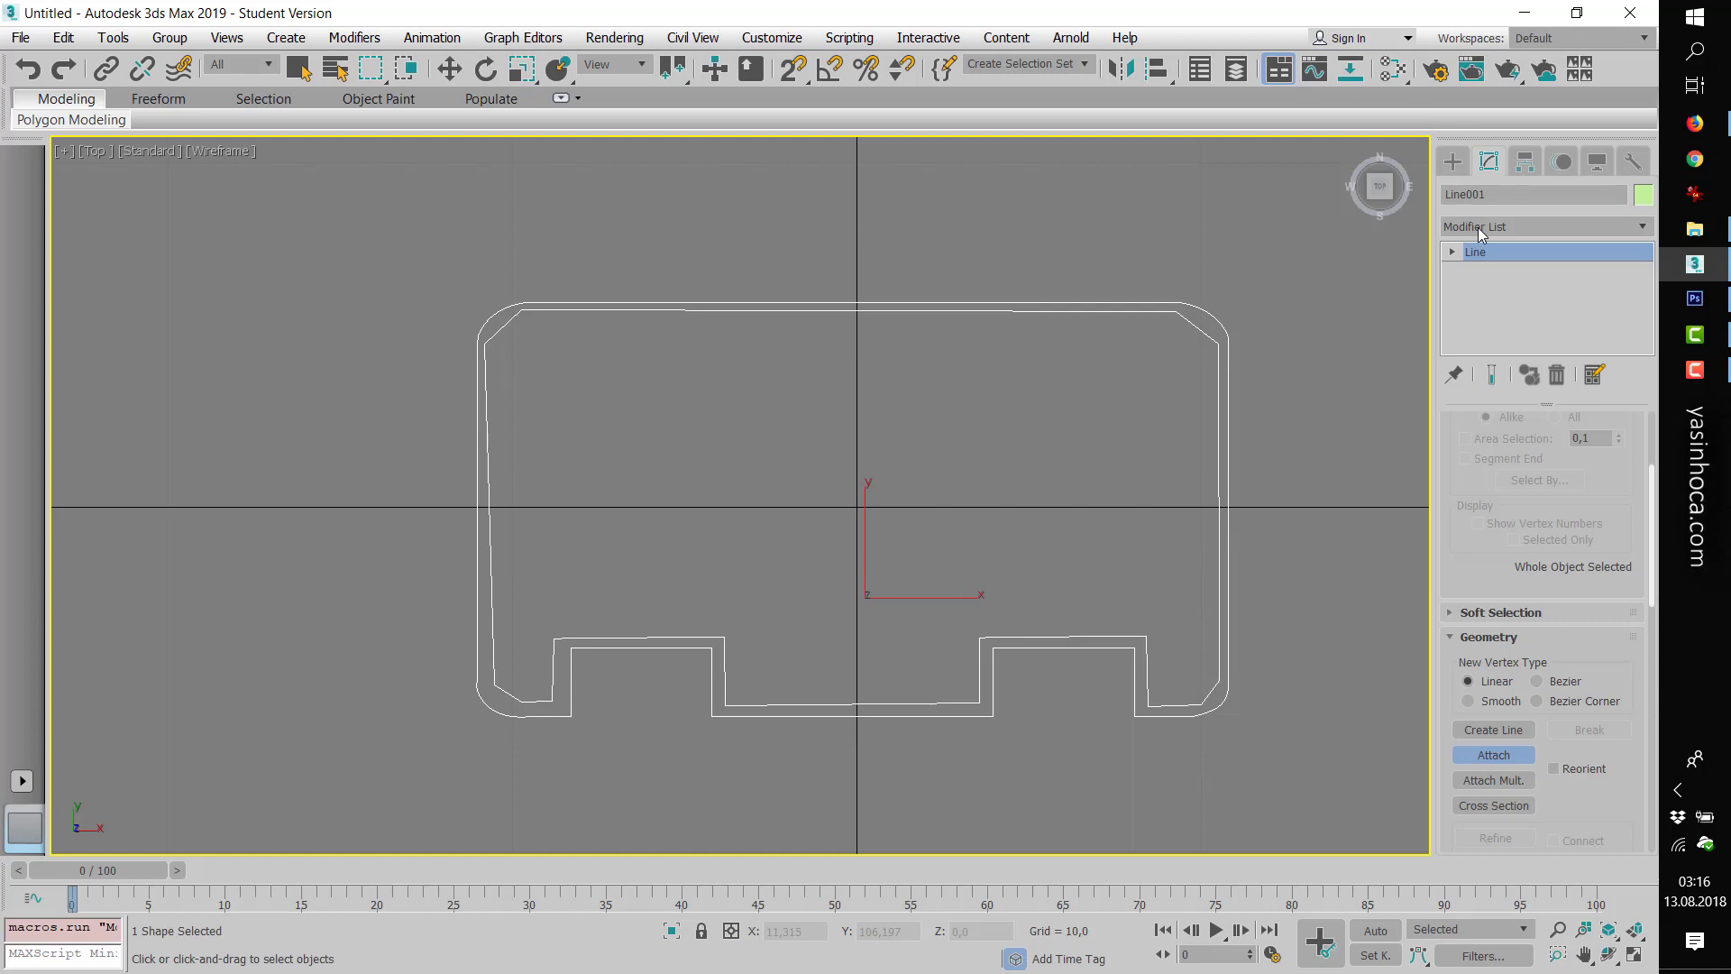
click(1643, 226)
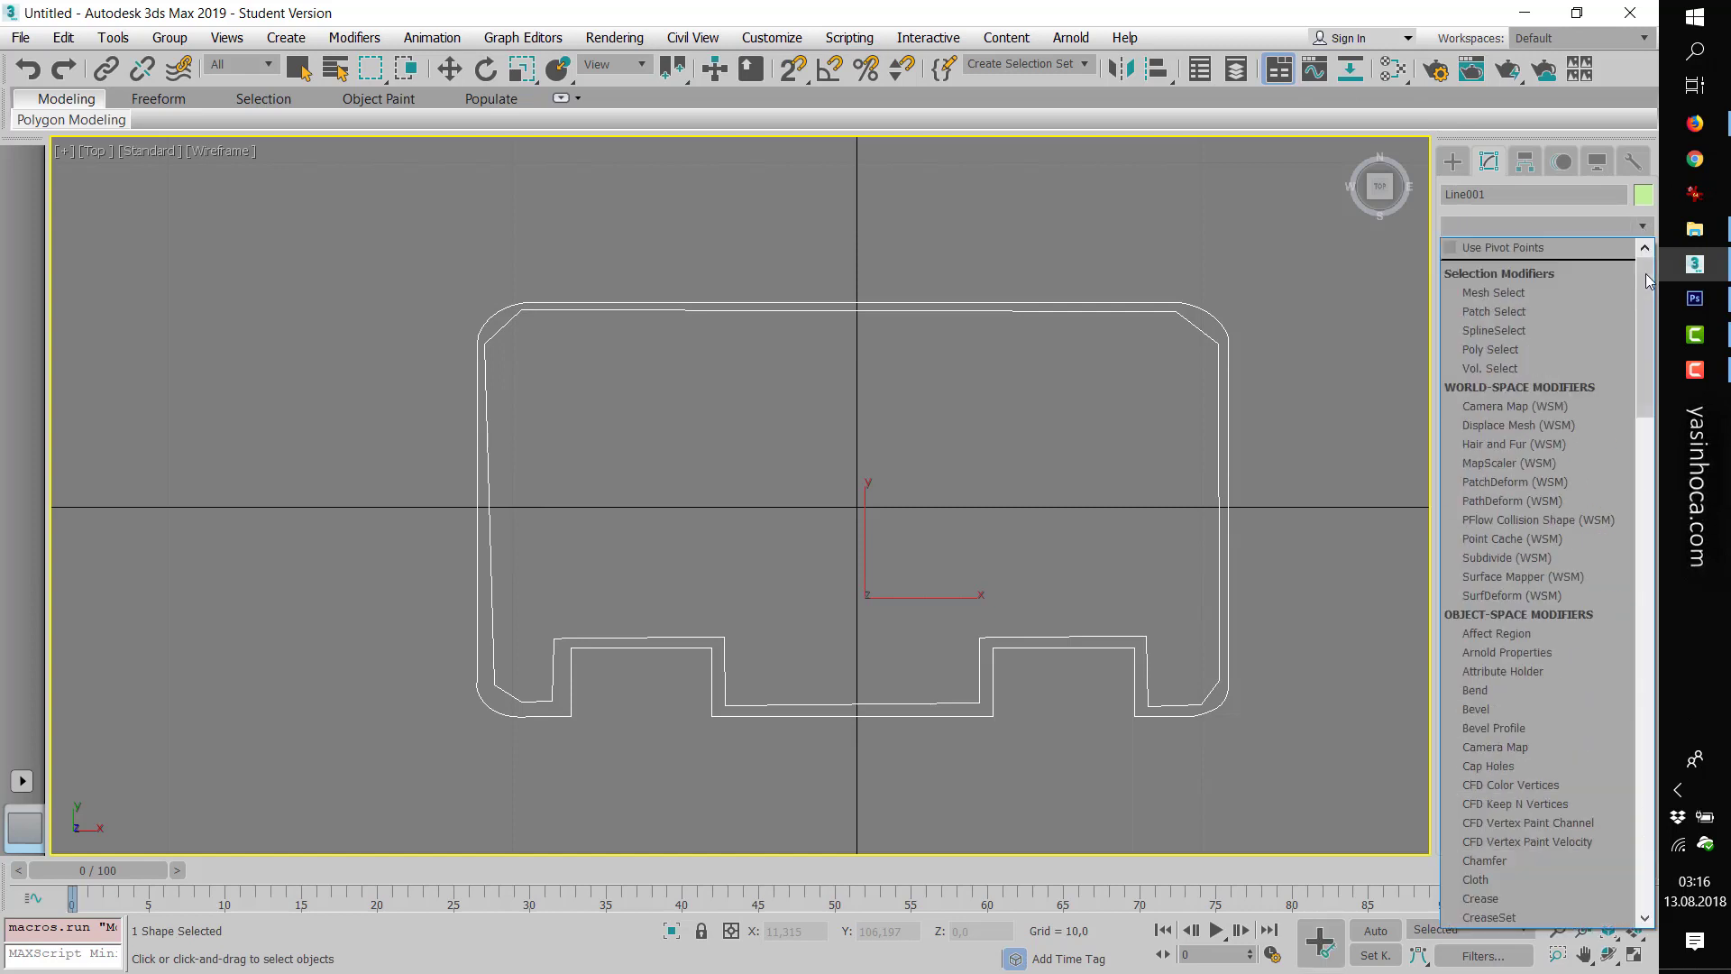
drag(1648, 281, 1645, 478)
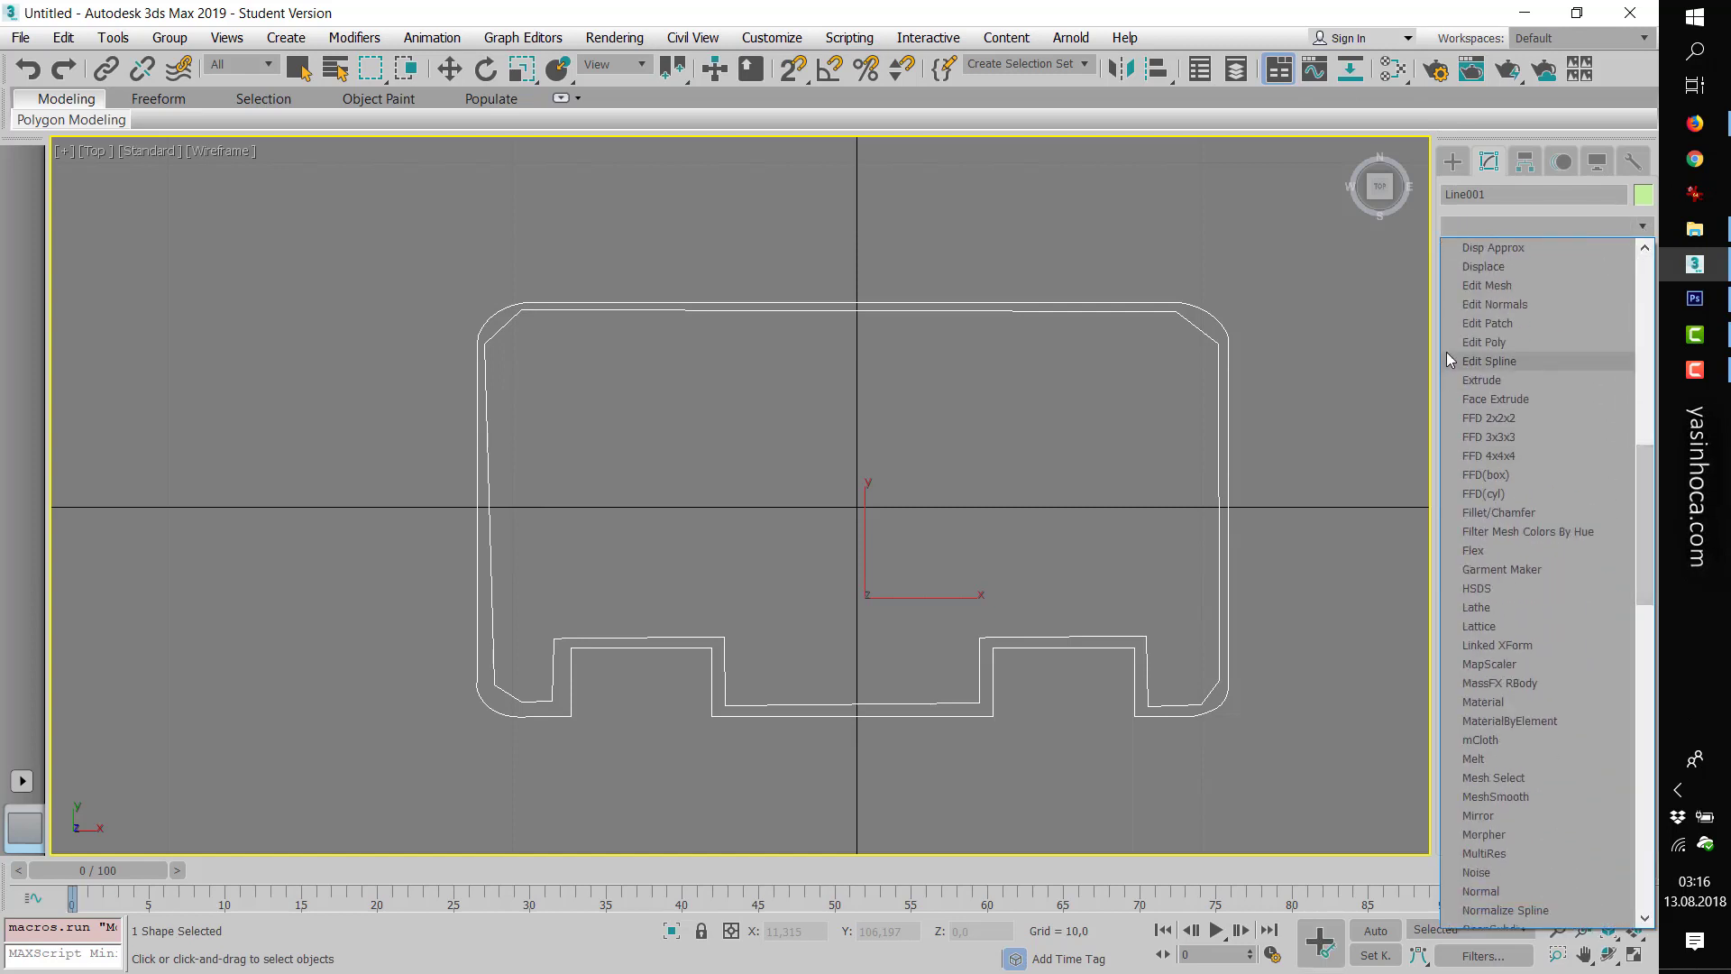
click(1486, 382)
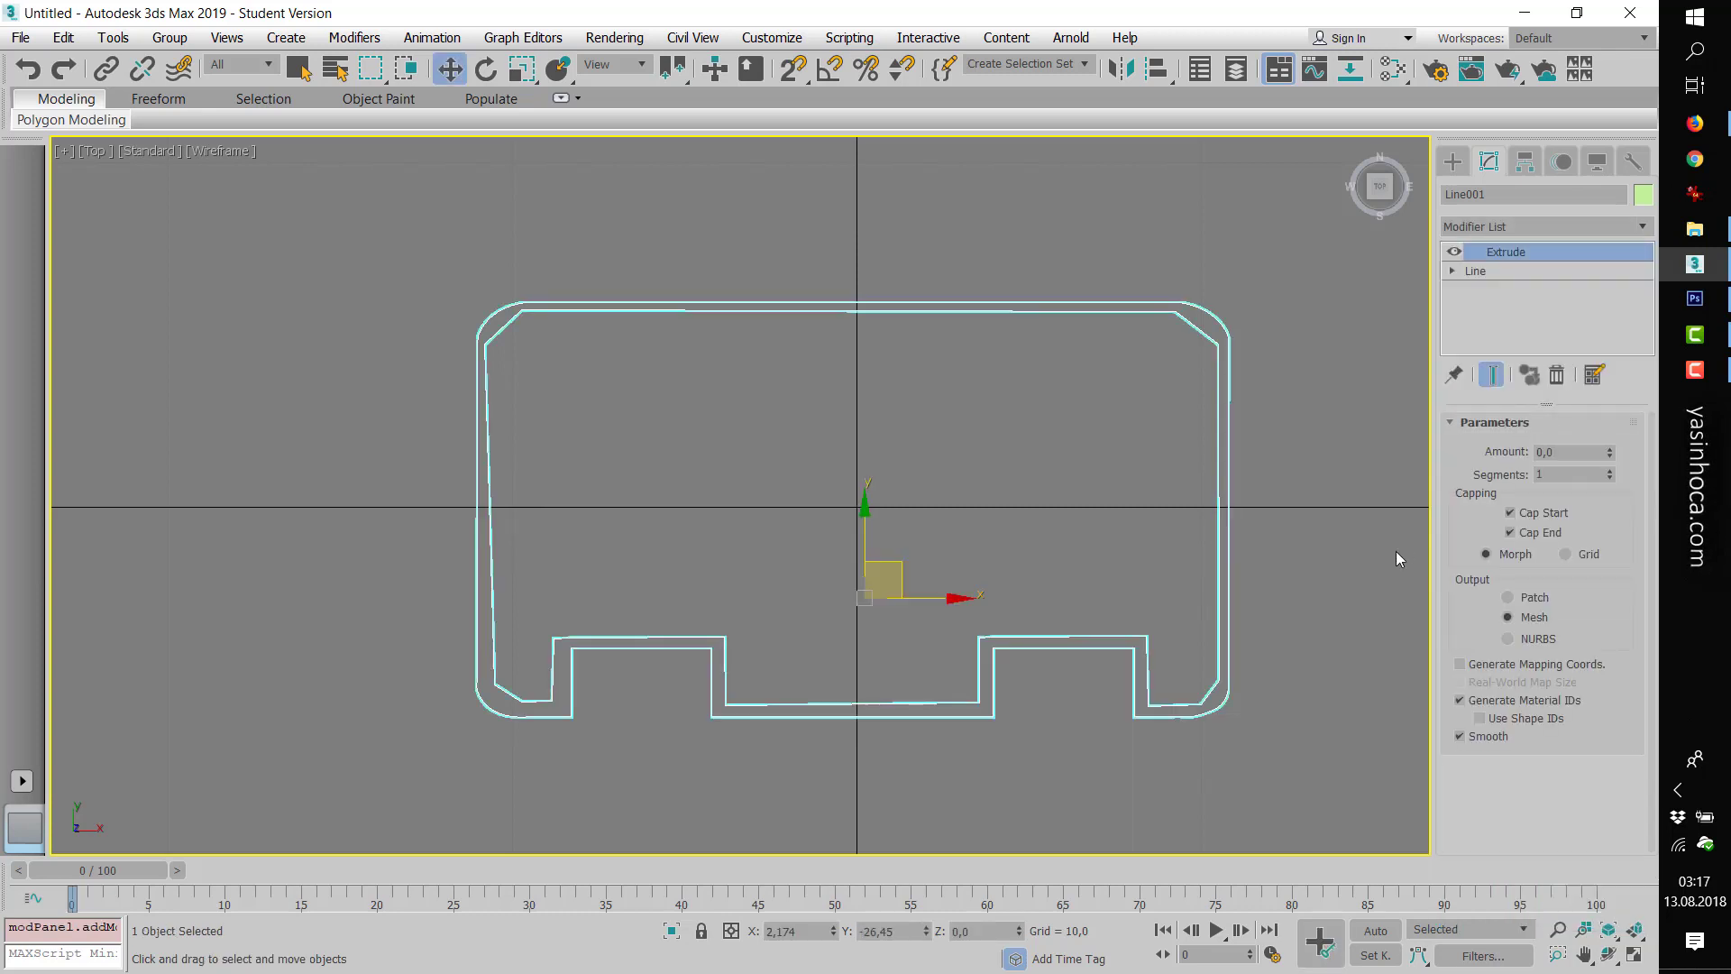
- Set Line001's Extrude amount to 64,5 in the Perspective view
key(p)
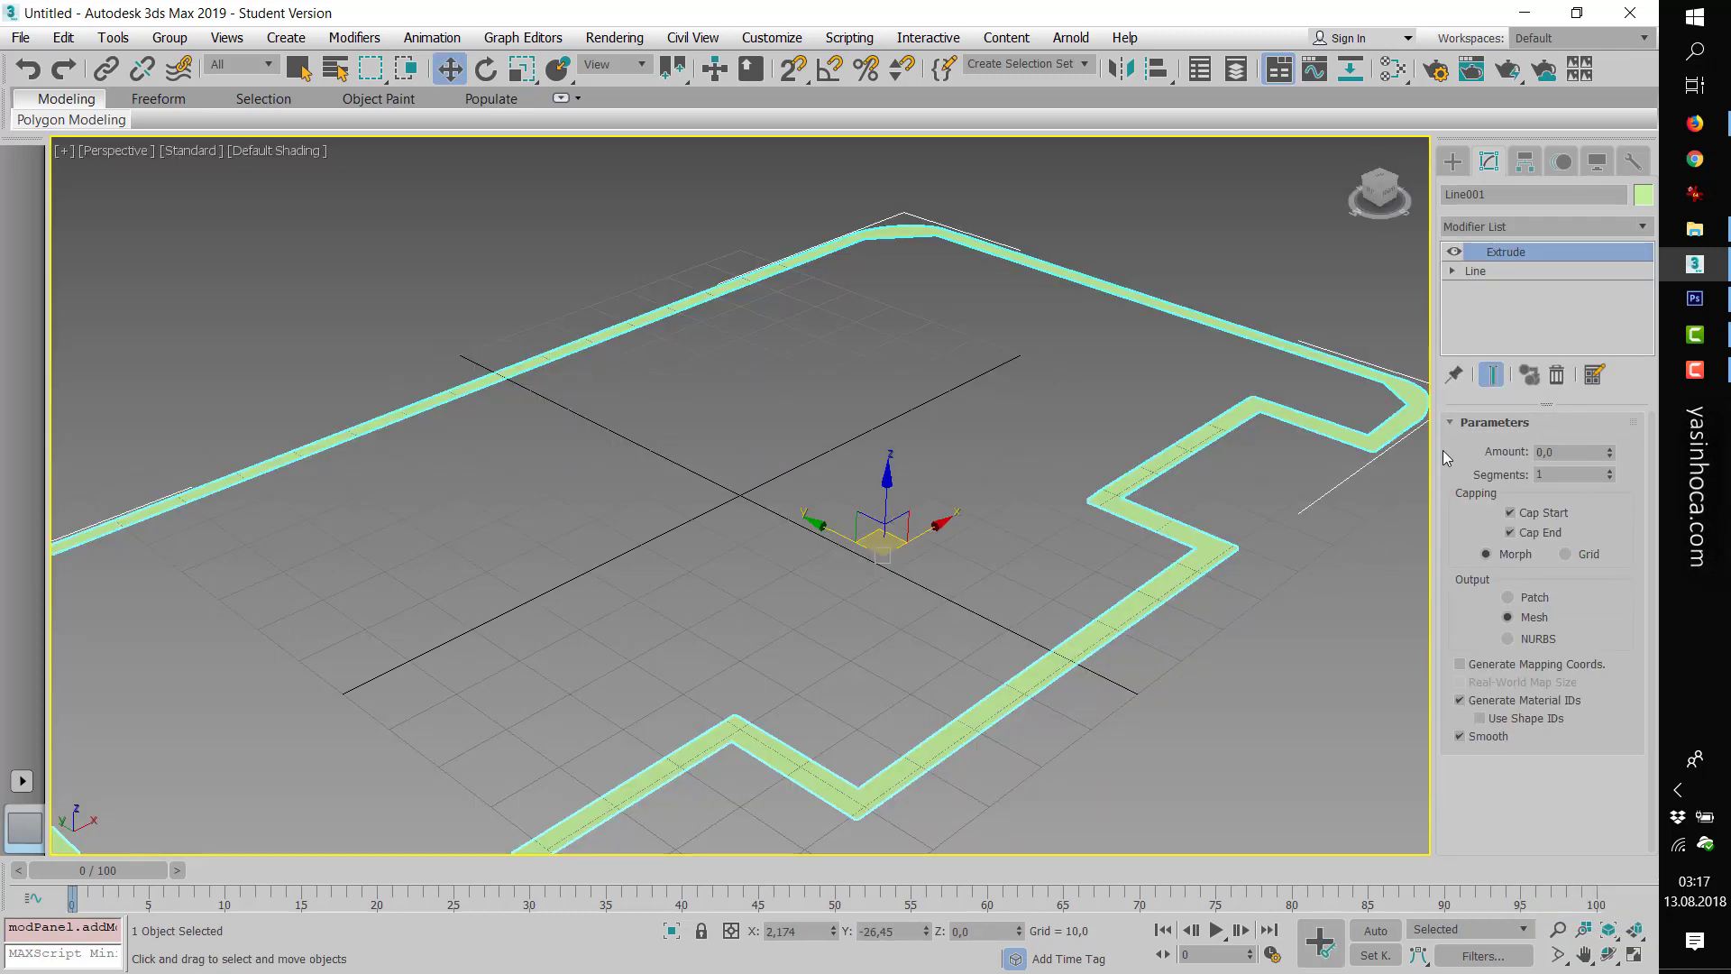
scroll(1367, 563, down, 5)
scroll(1349, 565, up, 3)
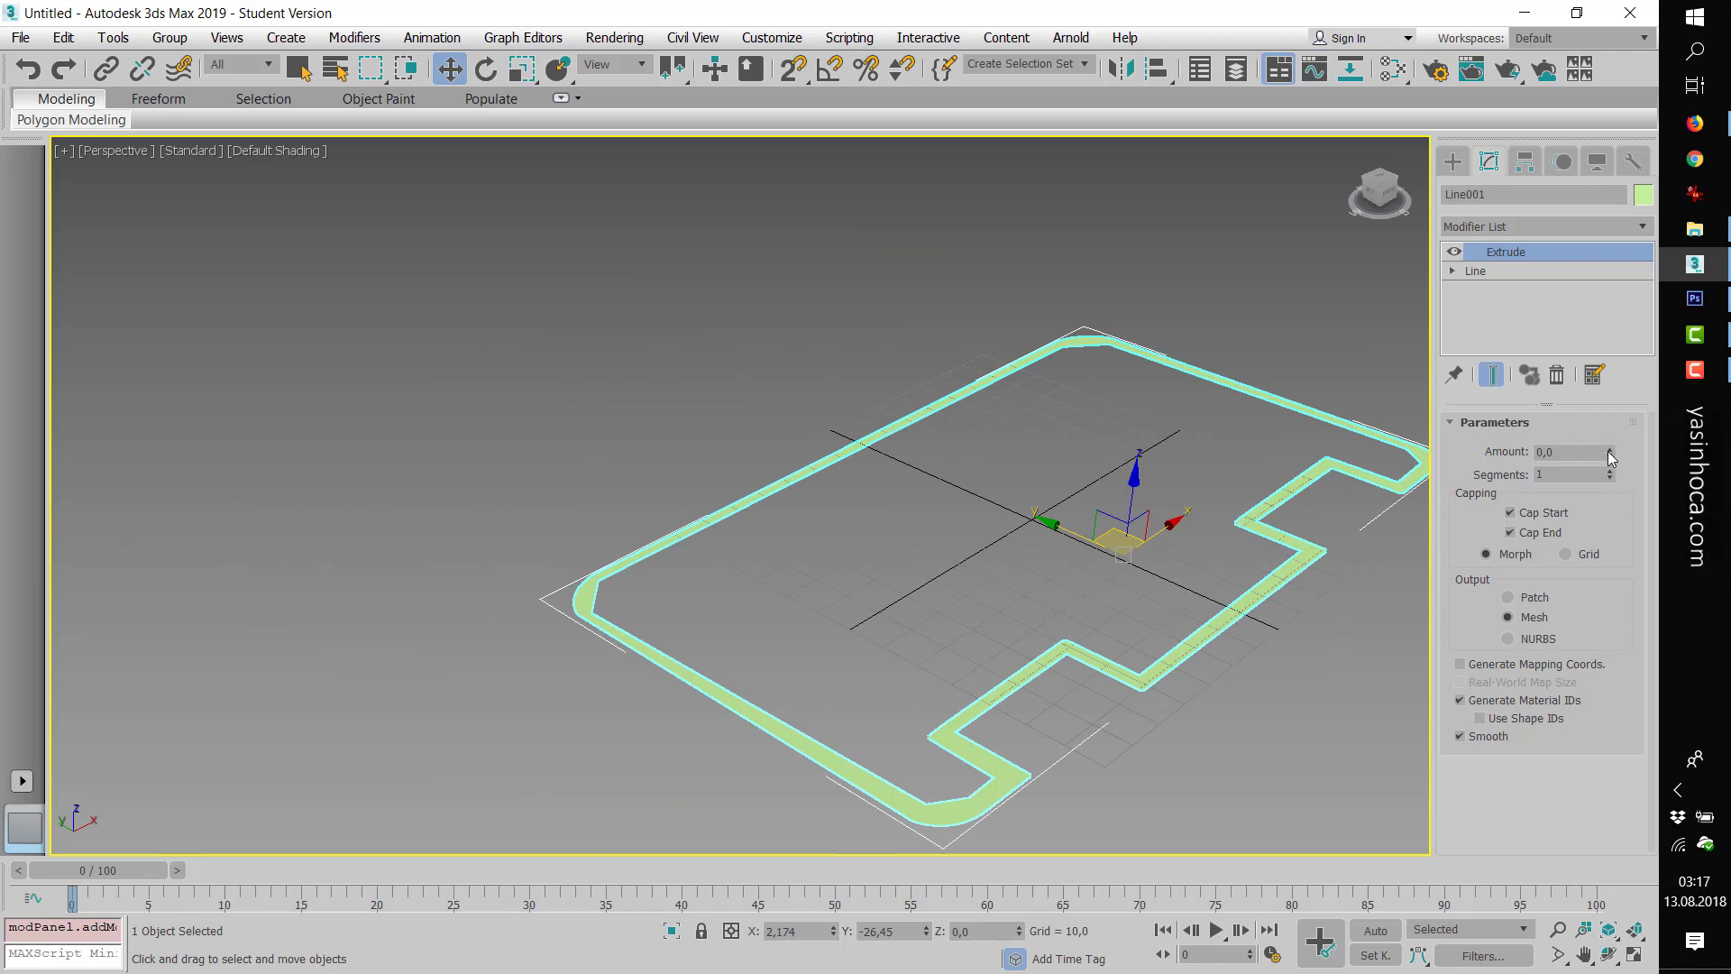
drag(1609, 451, 1595, 340)
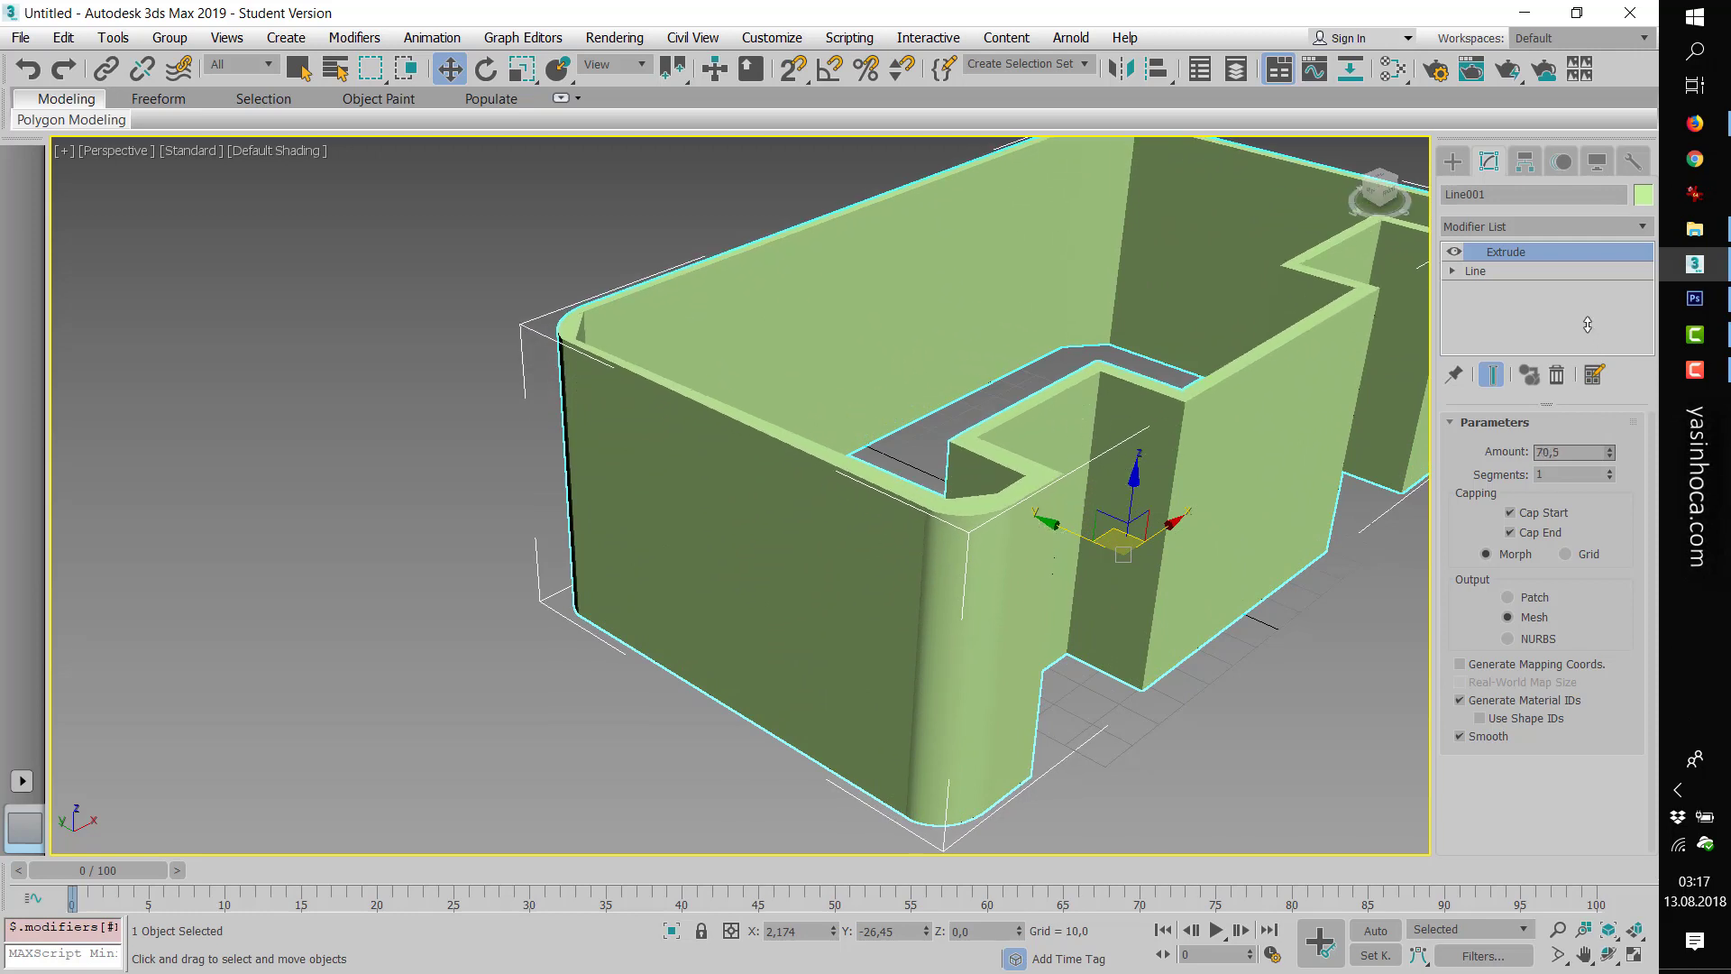
drag(1589, 327, 1589, 298)
scroll(1273, 563, down, 5)
scroll(1273, 563, up, 5)
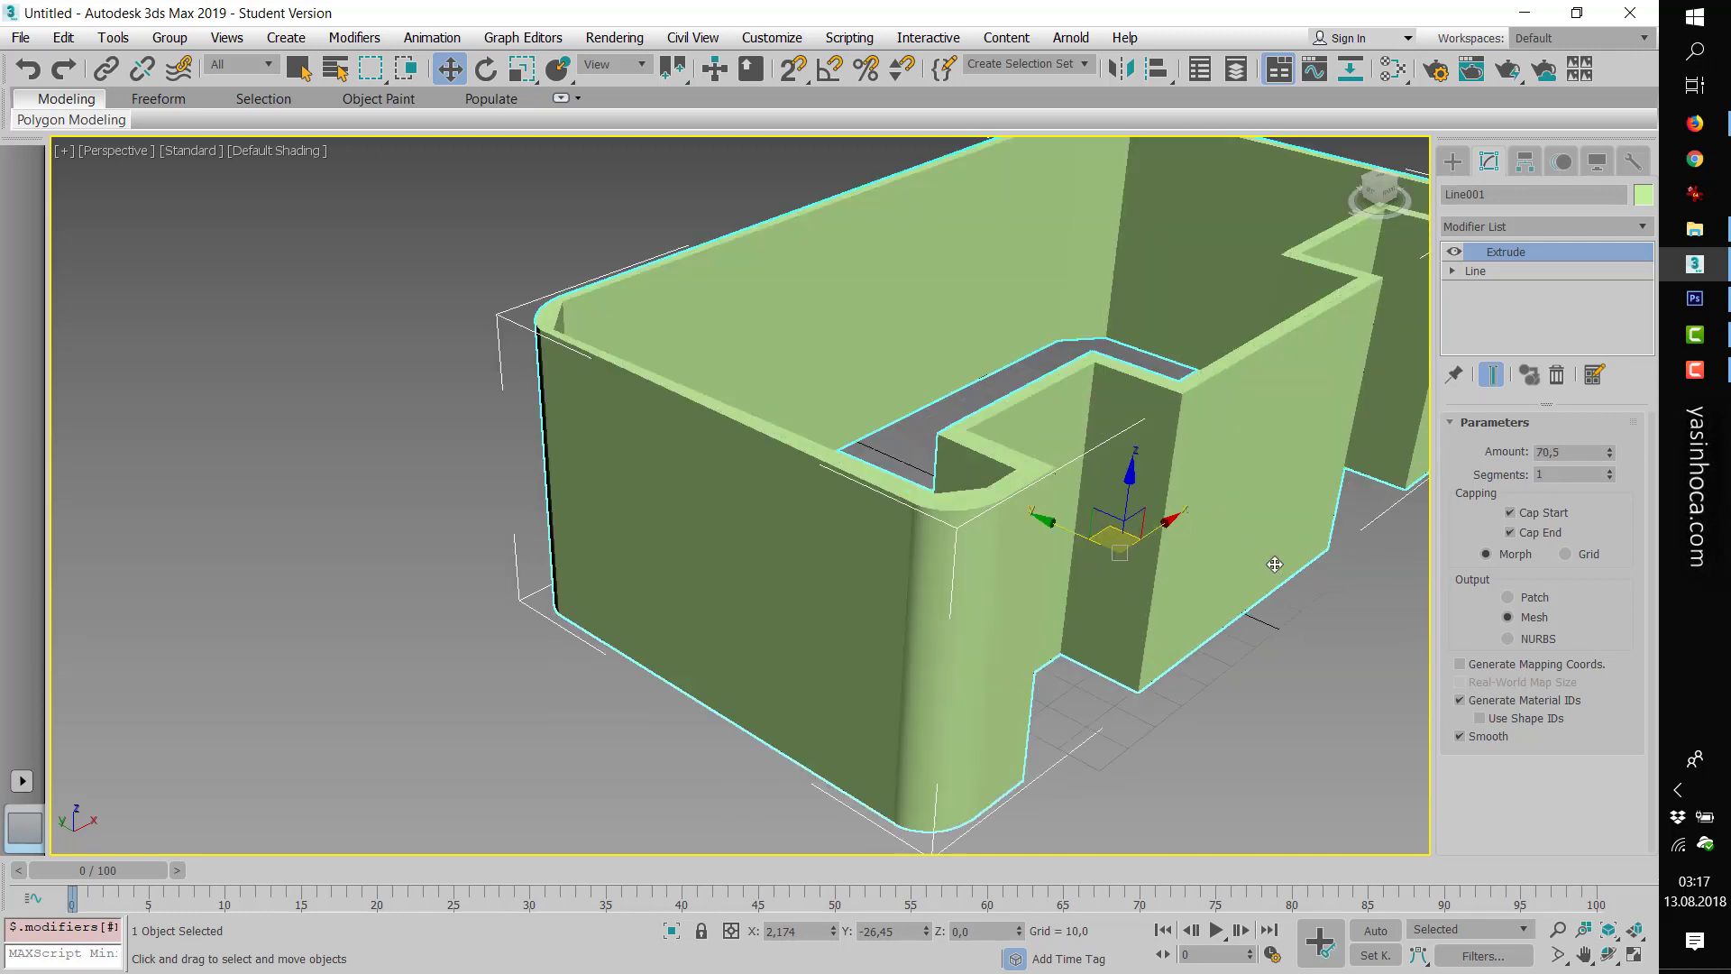
scroll(1273, 563, down, 2)
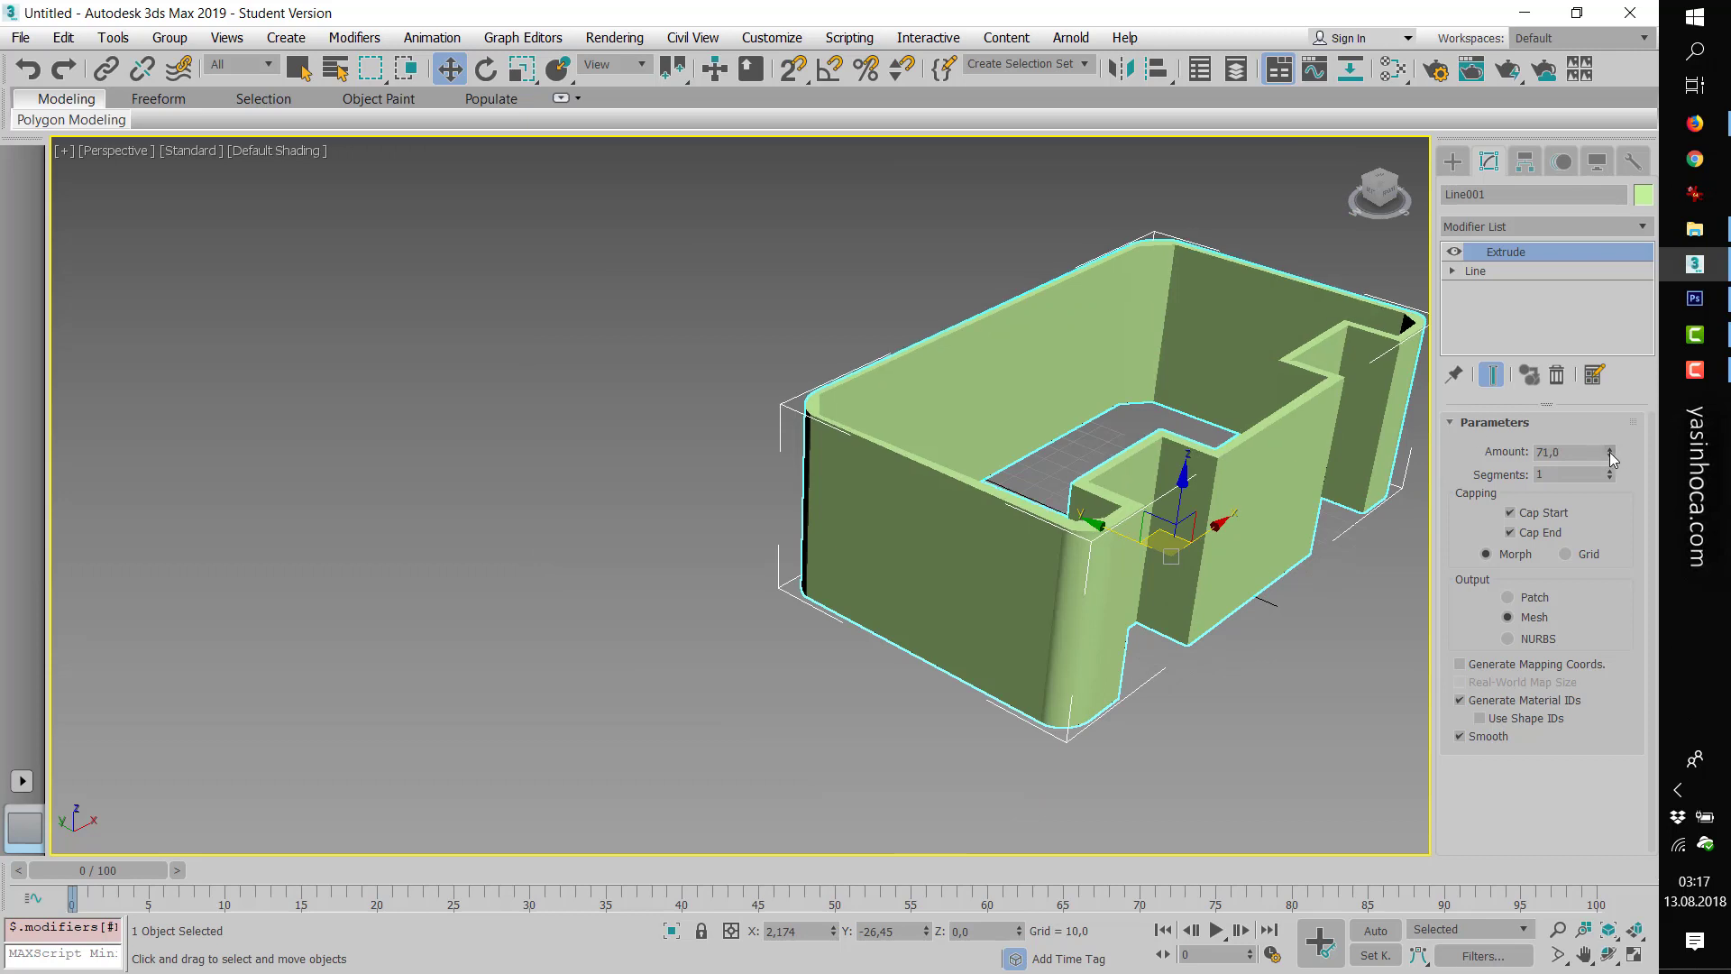
drag(1610, 452, 1610, 505)
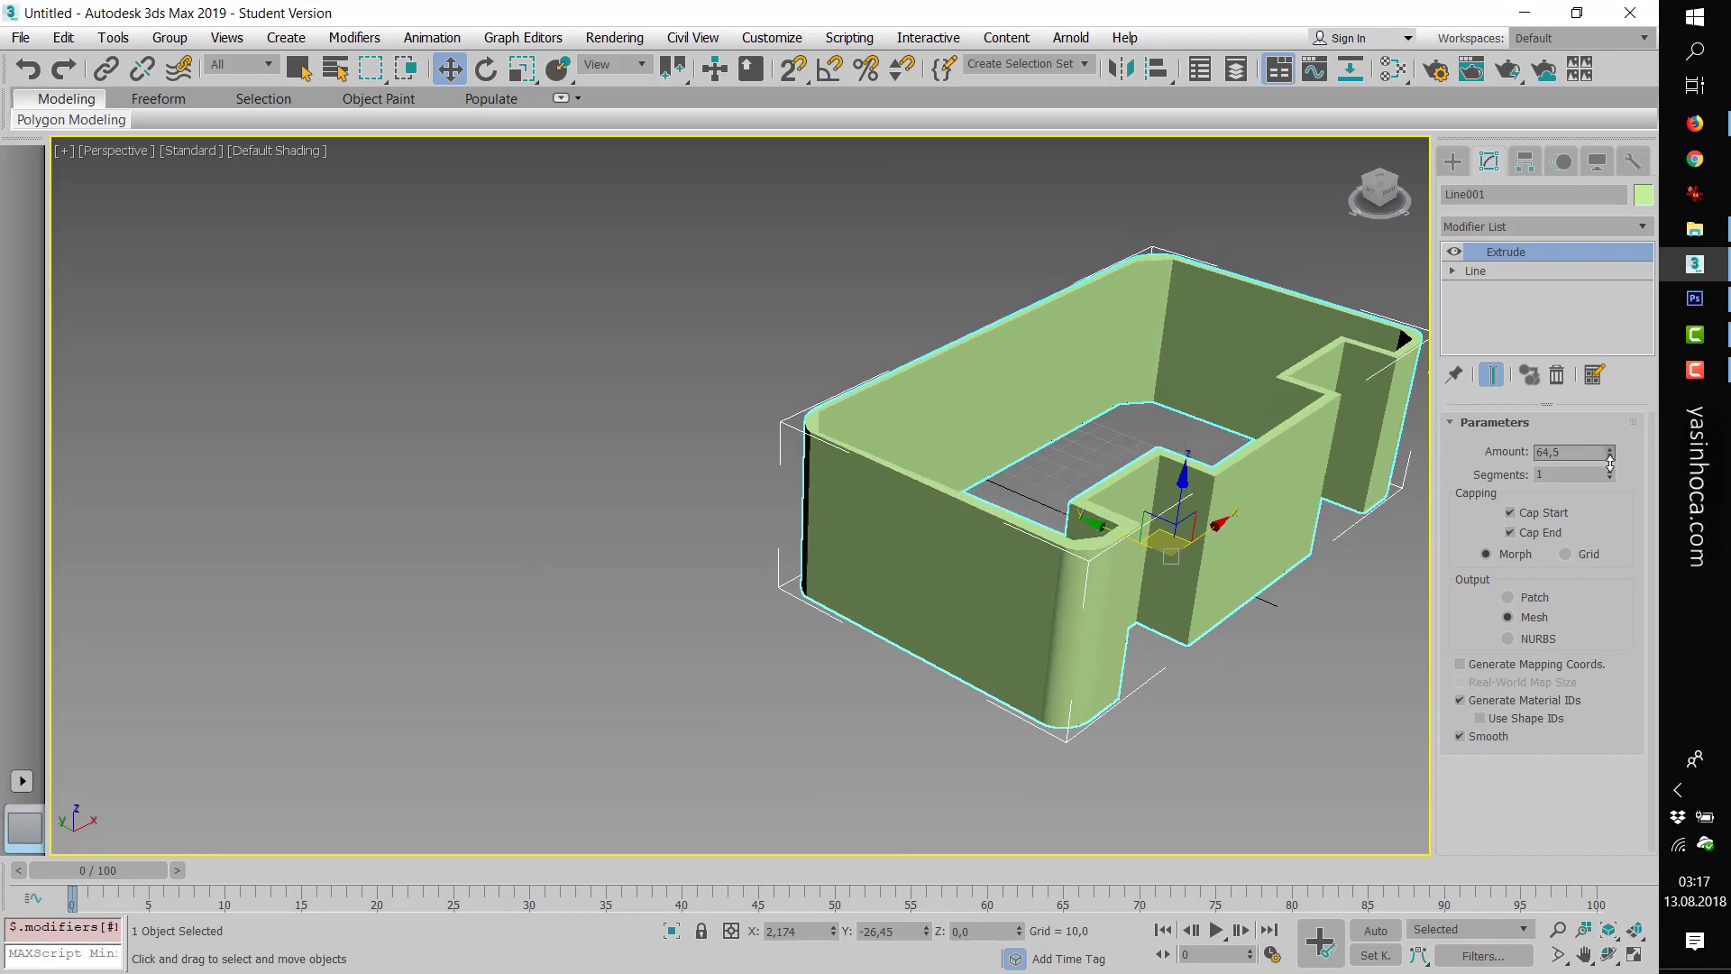
- Orbit and pan to inspect the walls, then return to the Top view
click(1609, 954)
mouse_move(880, 541)
mouse_down()
mouse_move(865, 524)
mouse_move(916, 581)
mouse_move(829, 578)
mouse_move(885, 602)
mouse_move(920, 541)
mouse_move(920, 491)
mouse_move(831, 484)
mouse_move(796, 456)
mouse_move(868, 485)
mouse_move(902, 532)
mouse_up()
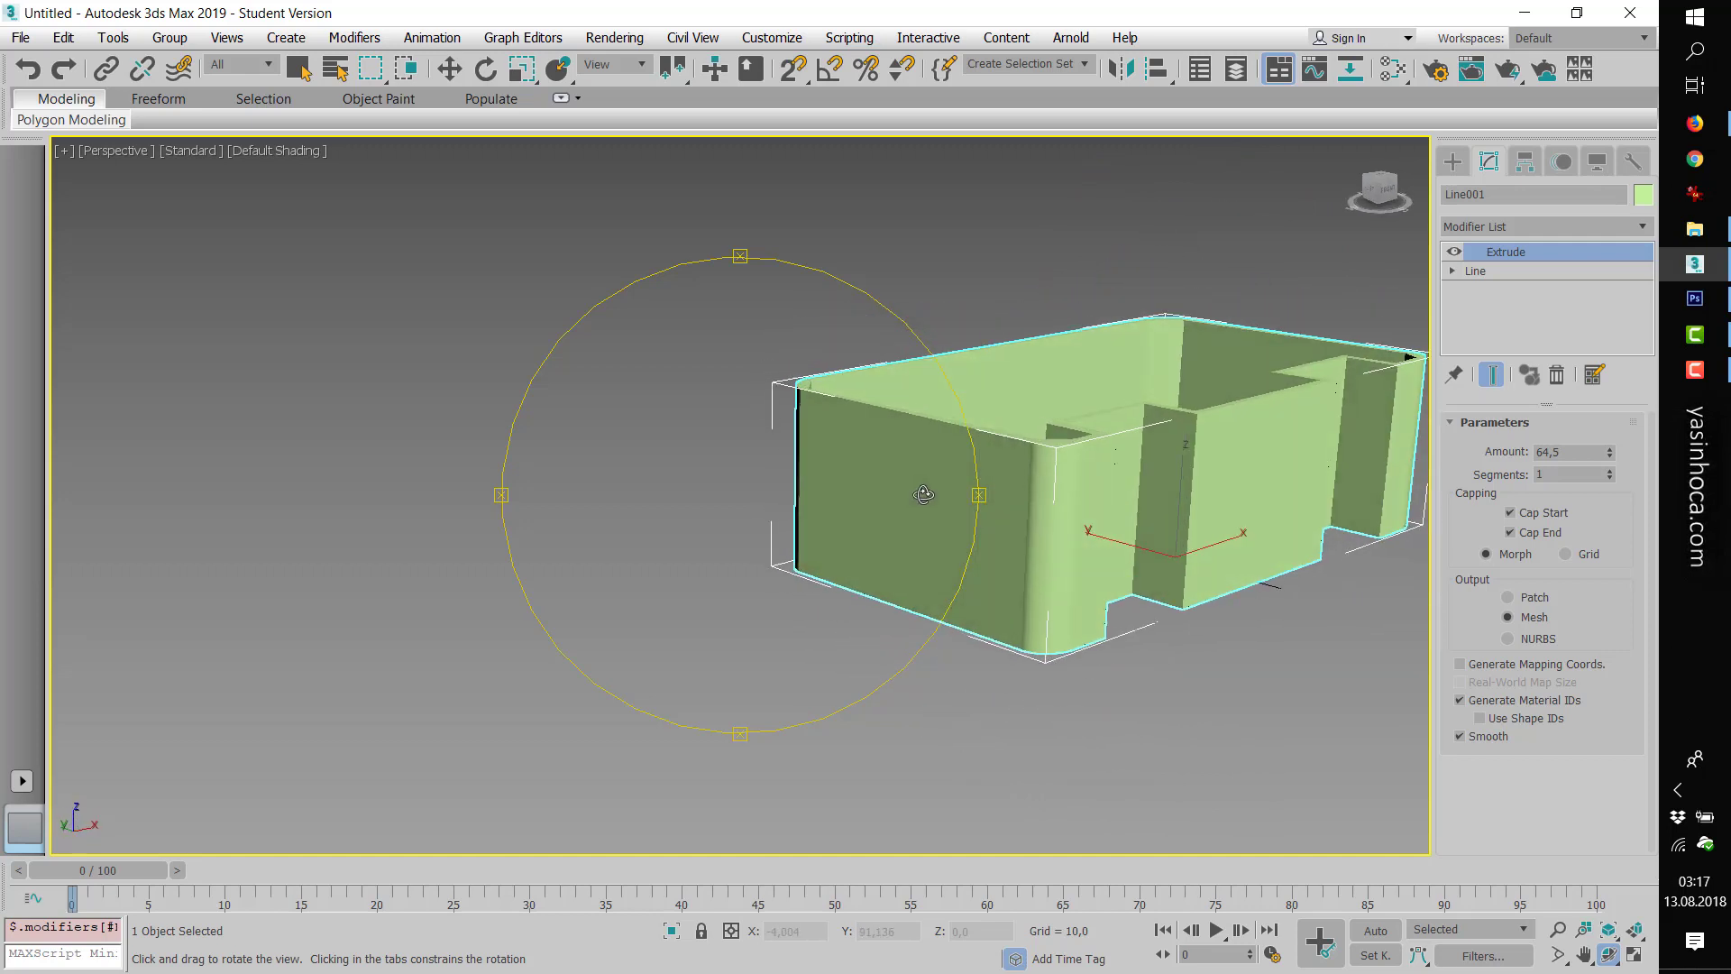
click(1584, 954)
mouse_move(1317, 727)
mouse_down()
mouse_move(966, 761)
mouse_move(921, 800)
mouse_up()
scroll(881, 761, up, 3)
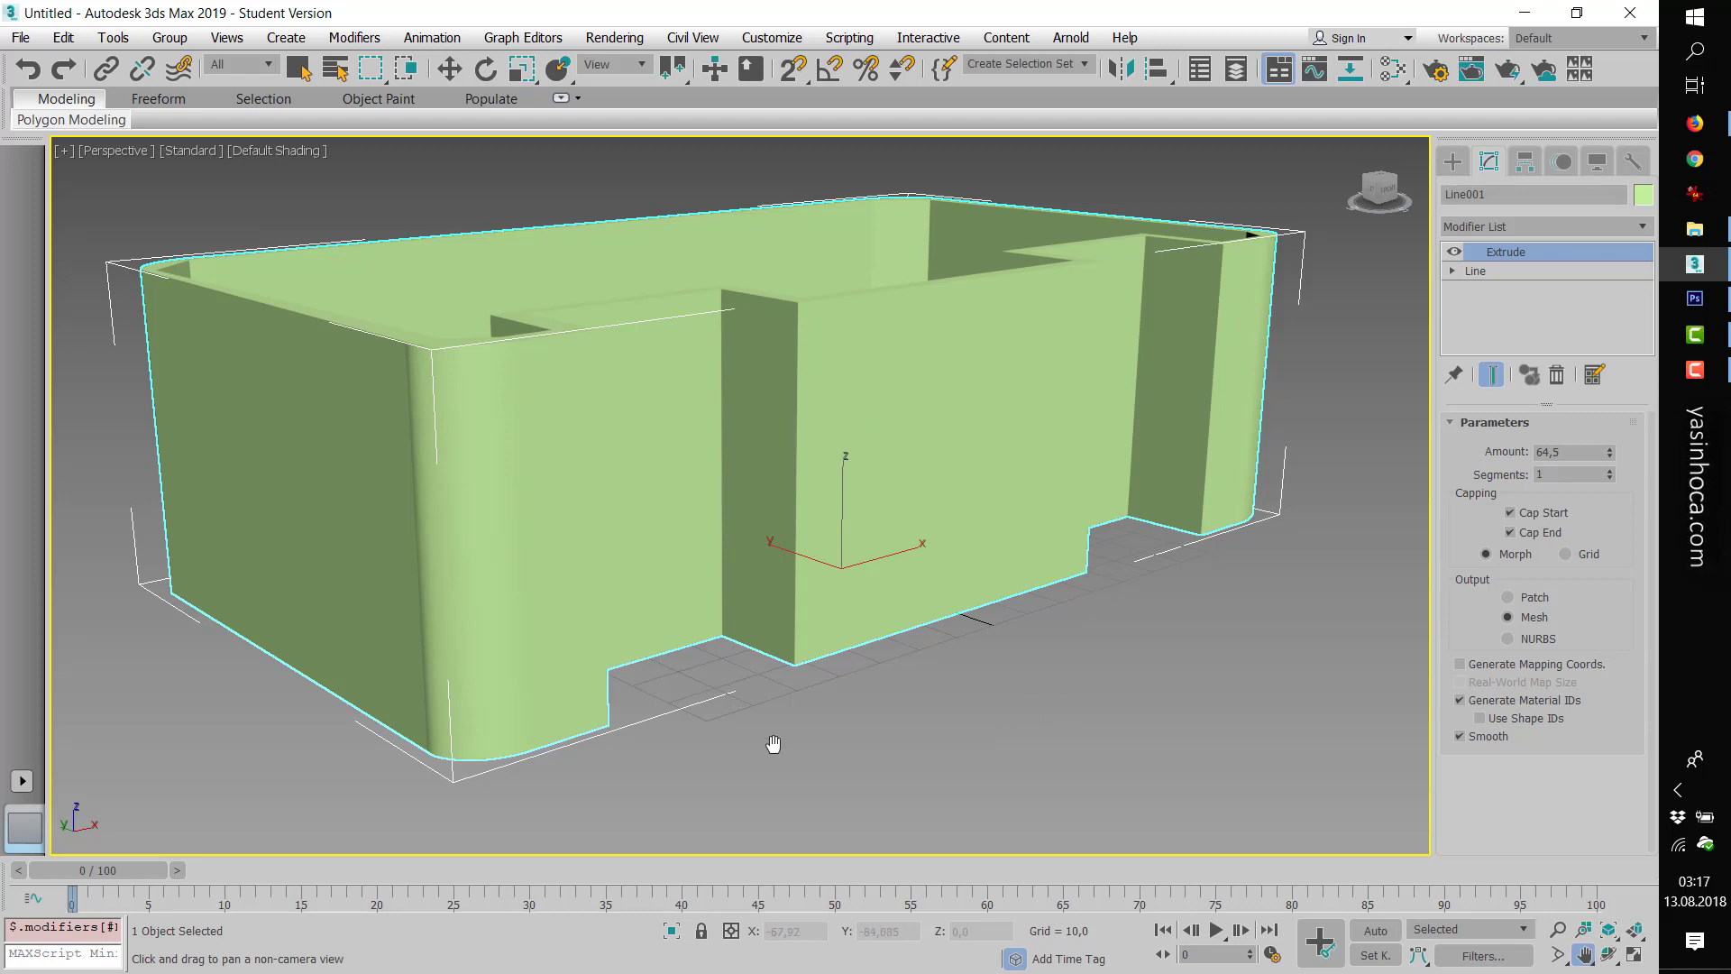
key(t)
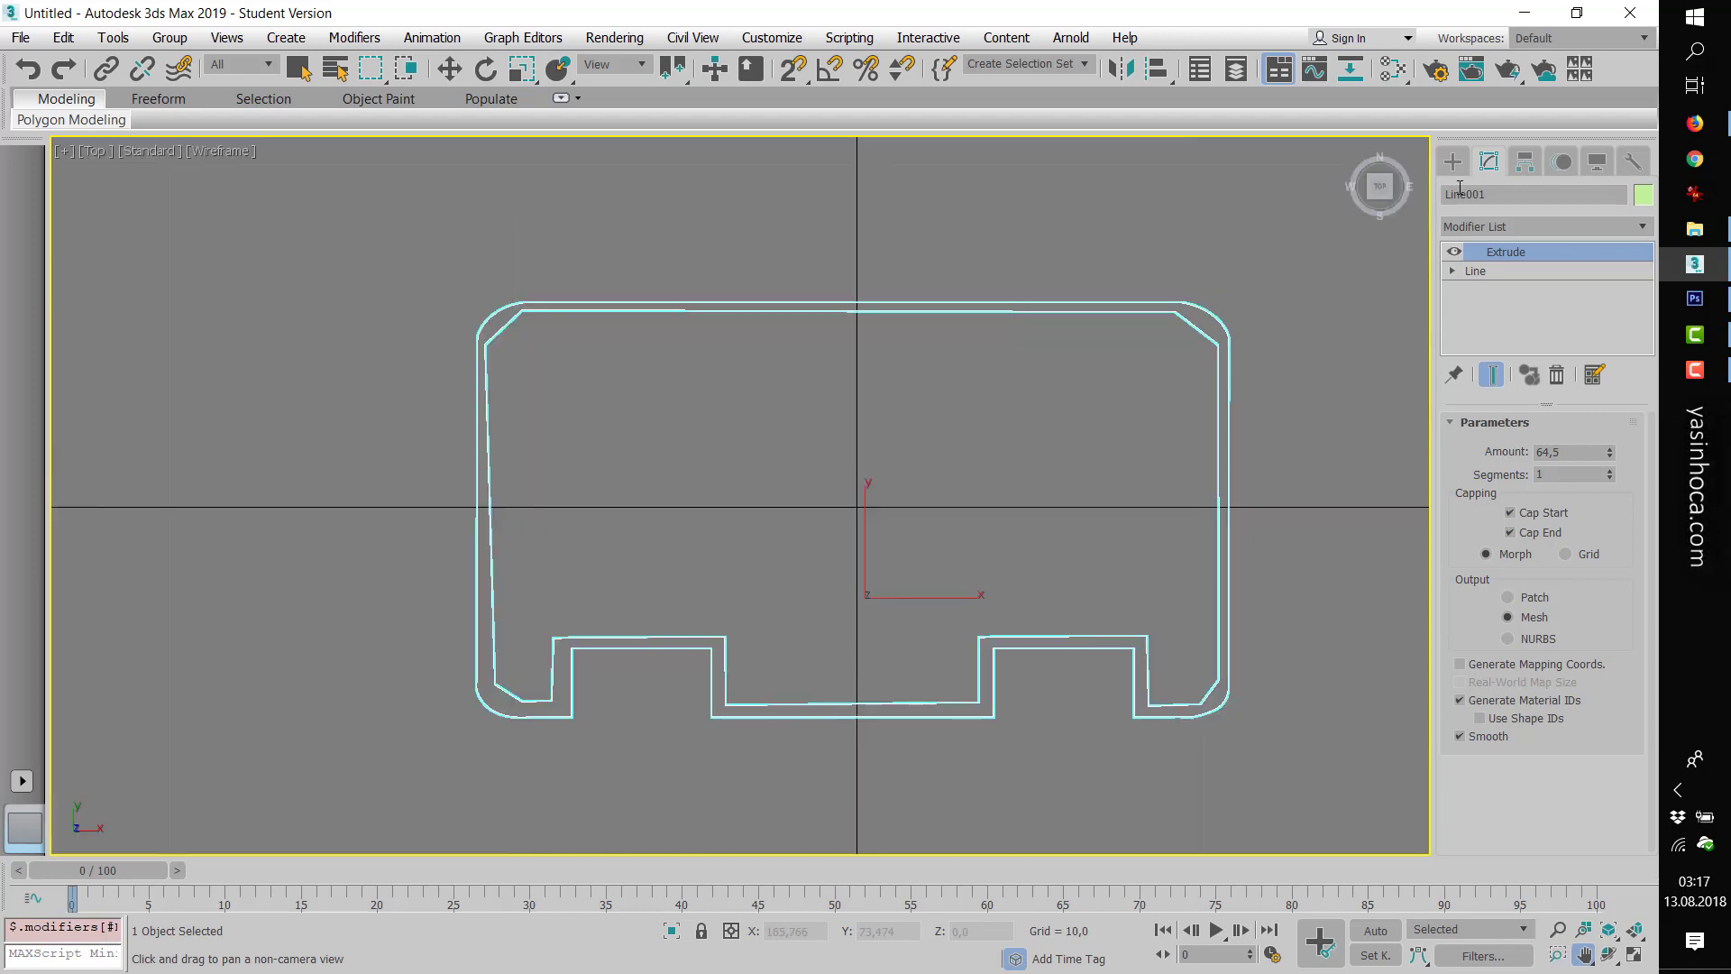
- Draw a flat box, Box001, inside the left notch of the floor
click(1452, 162)
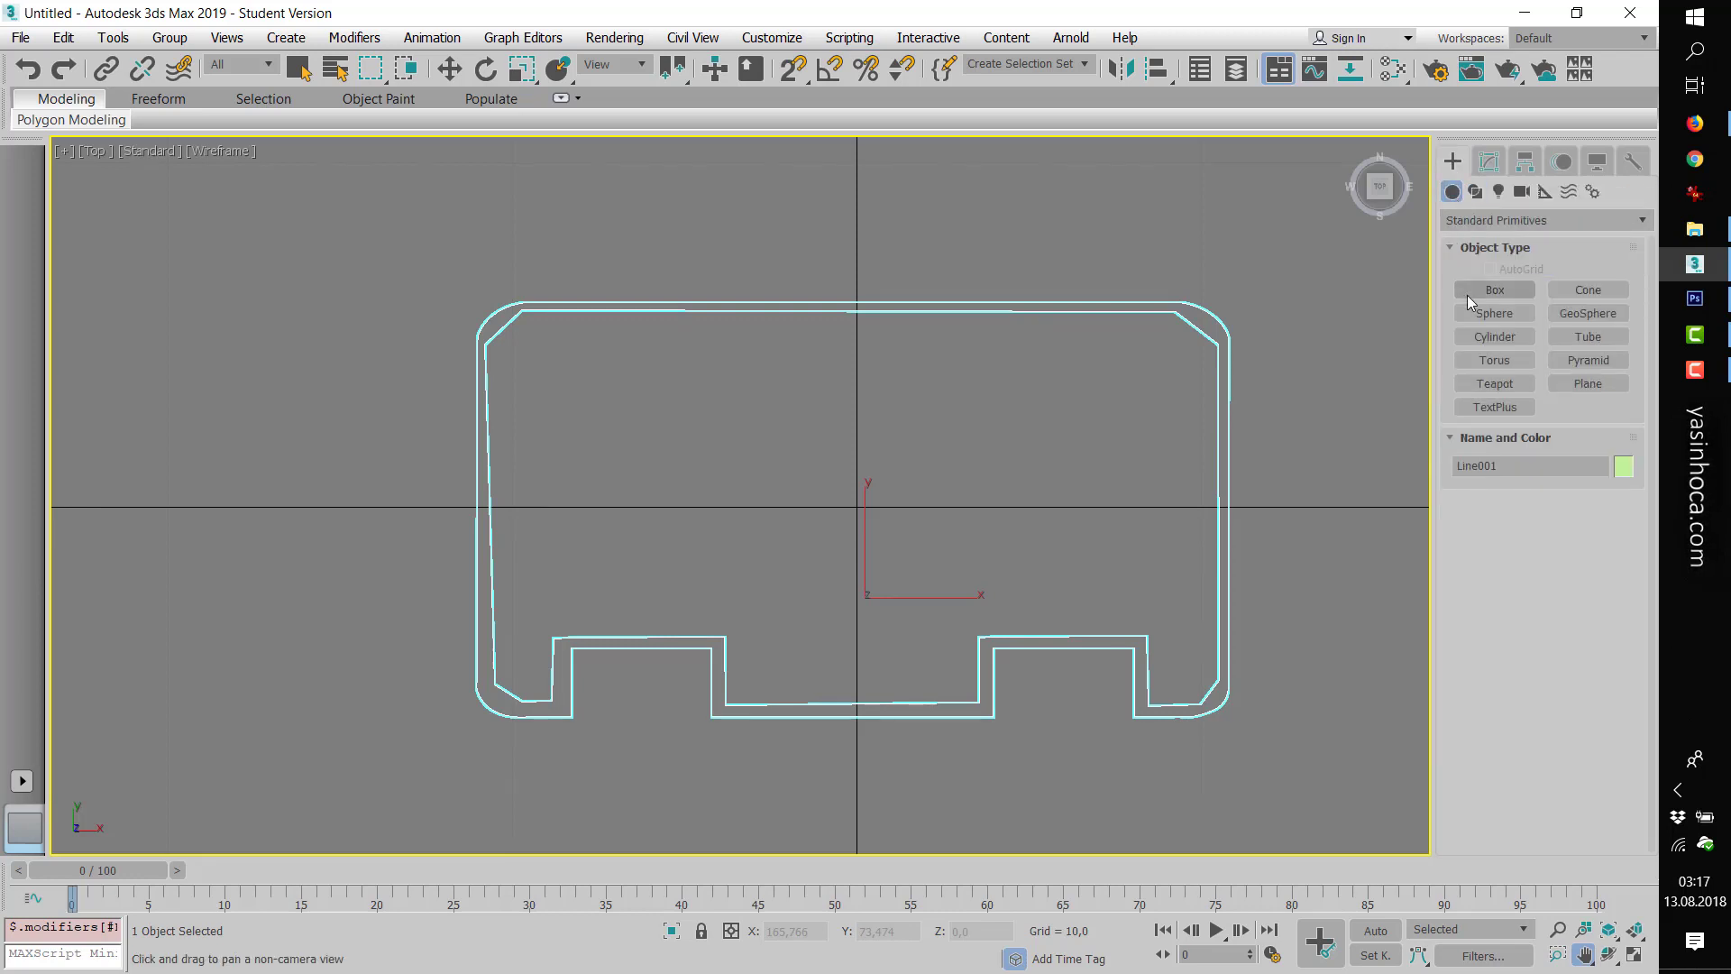
click(1472, 293)
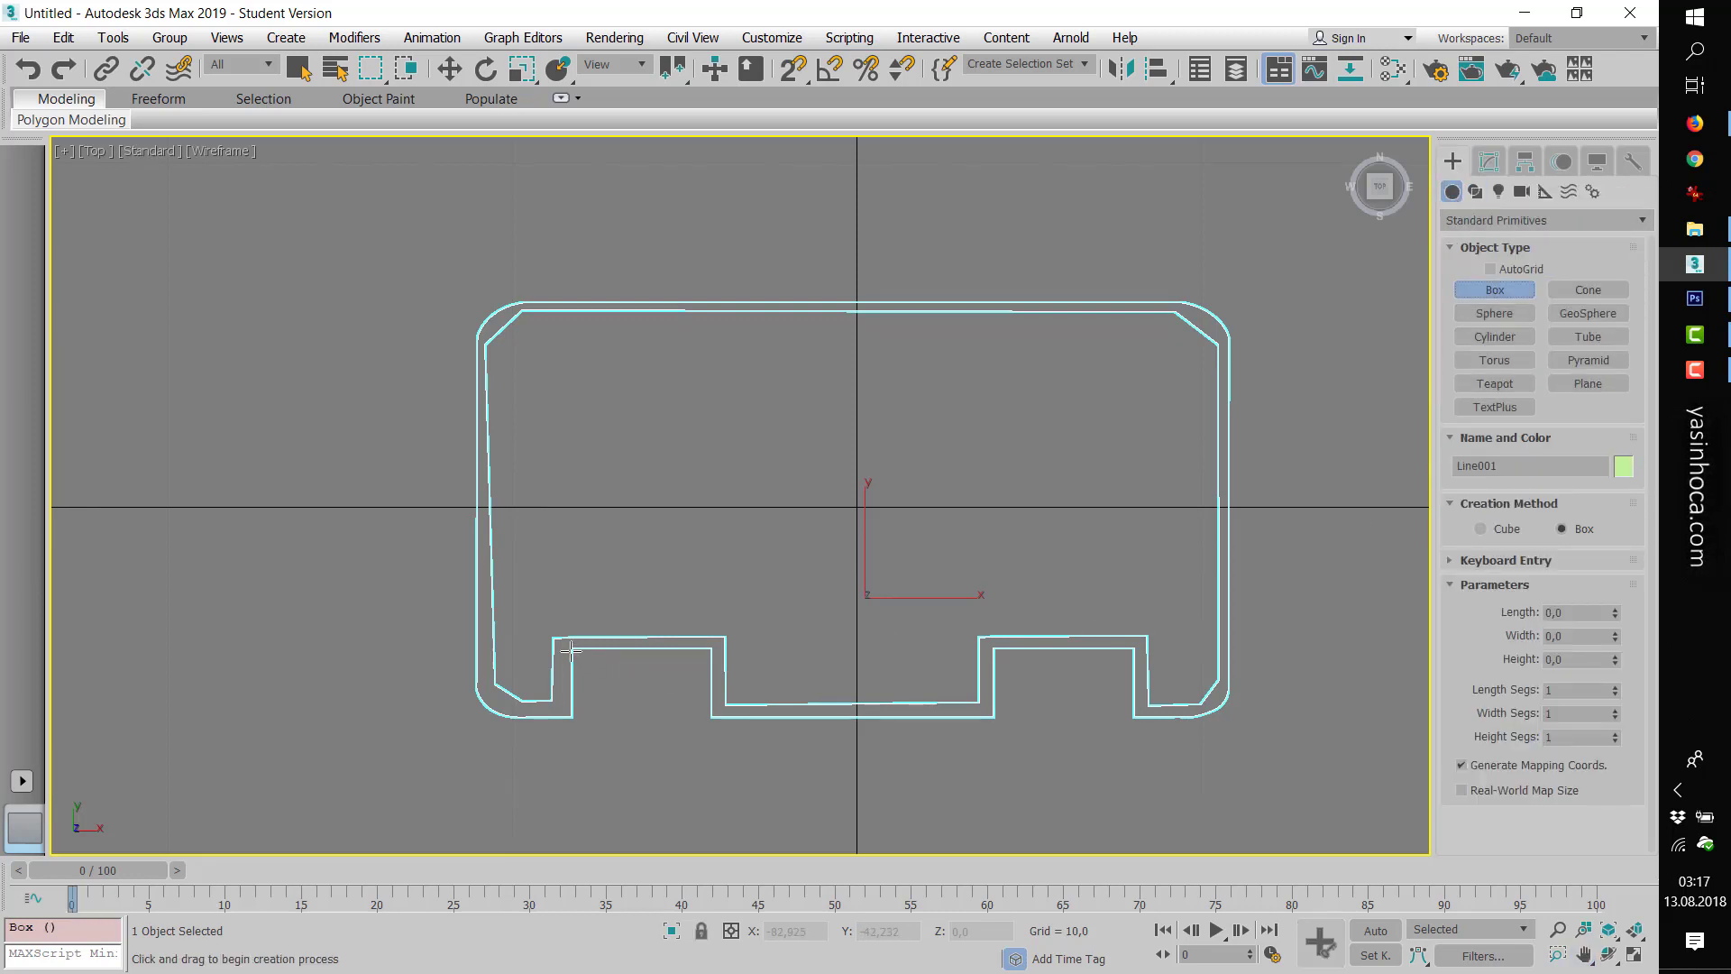
drag(572, 646, 711, 716)
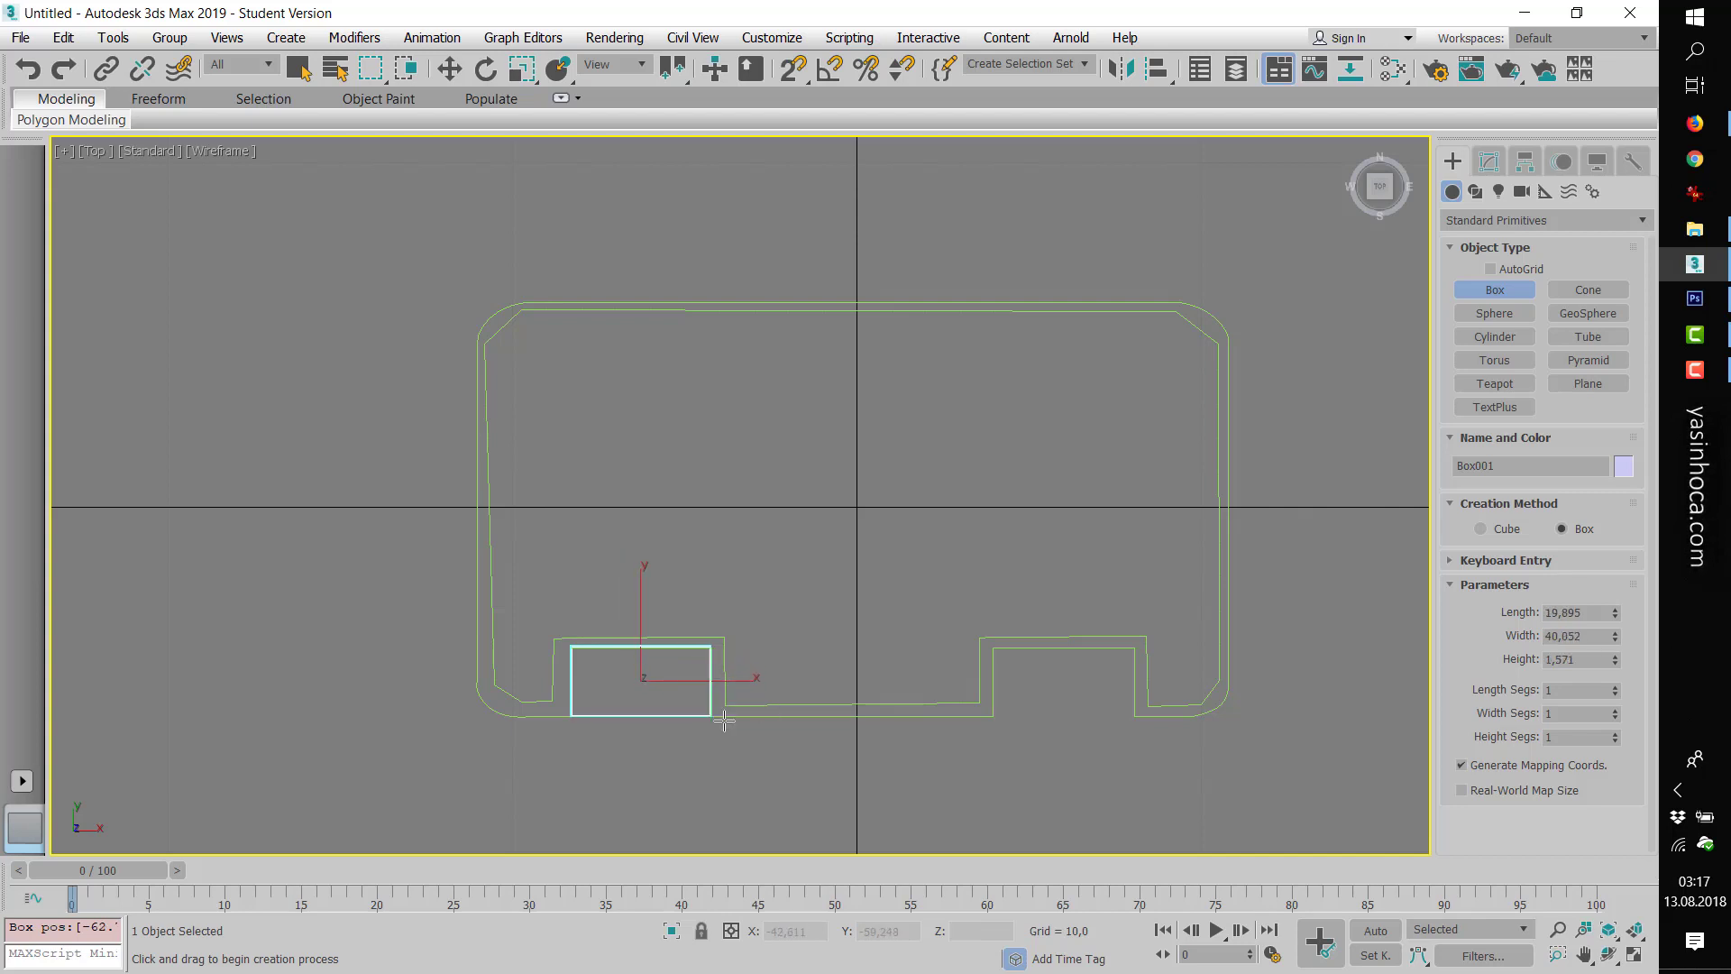
- Shift-copy the box into the right notch as independent Box002, then view in Perspective
click(449, 69)
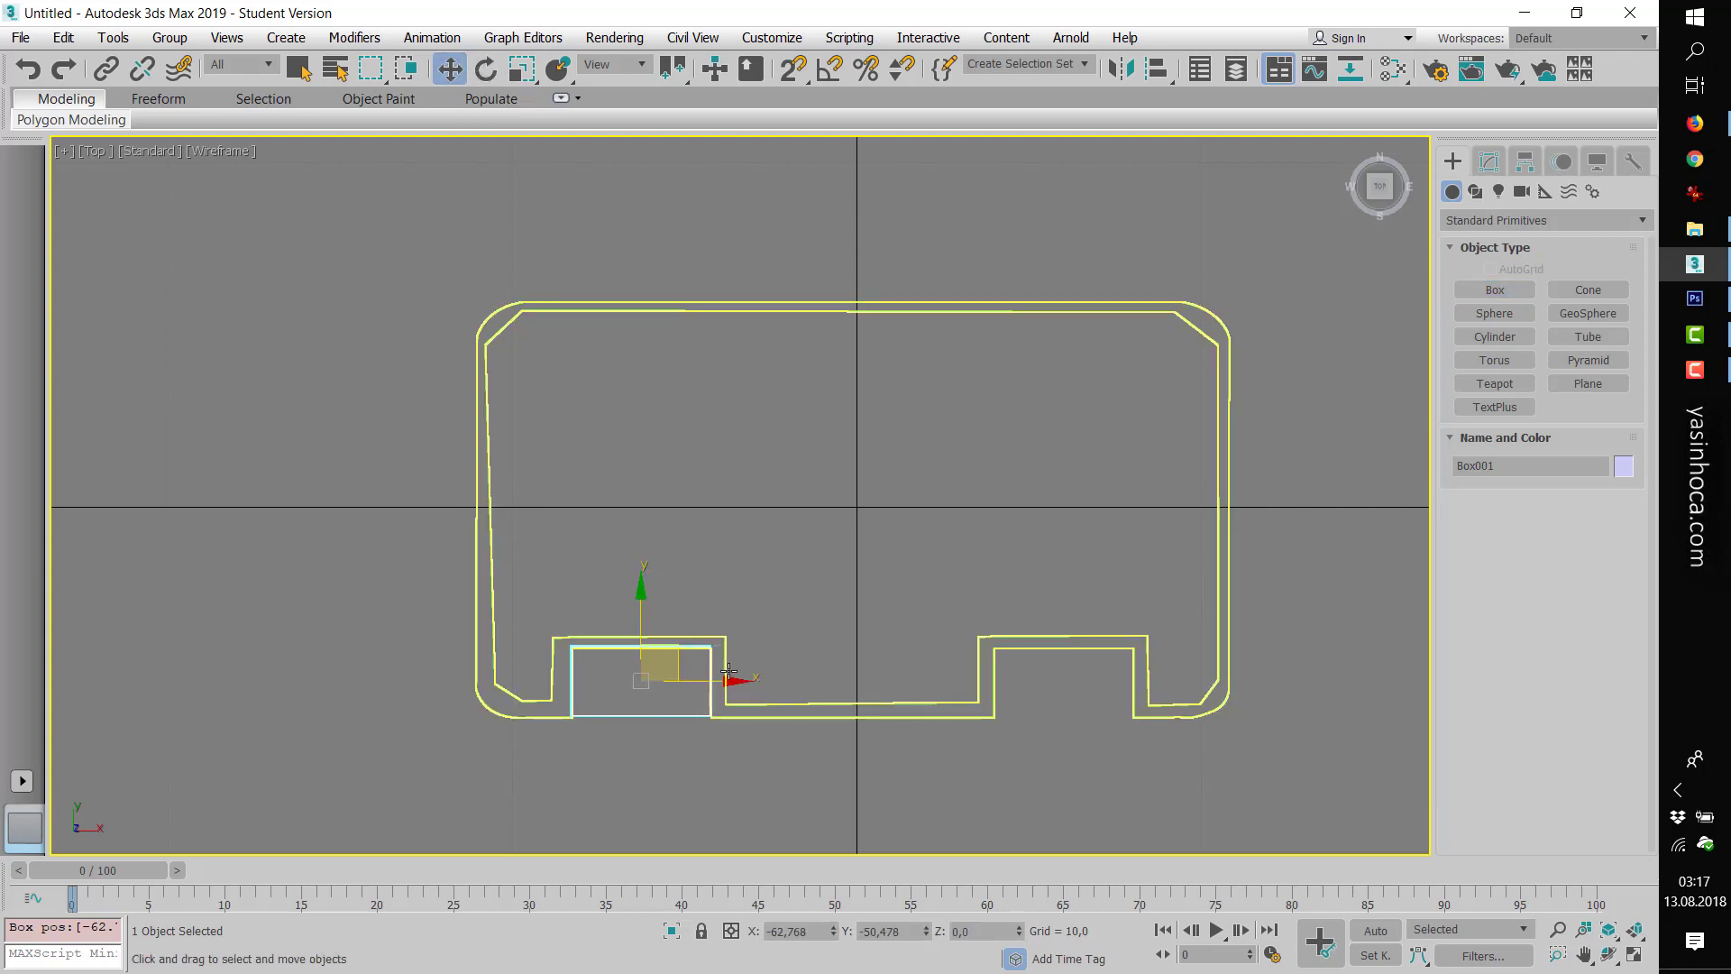
shift+drag(713, 681, 1137, 695)
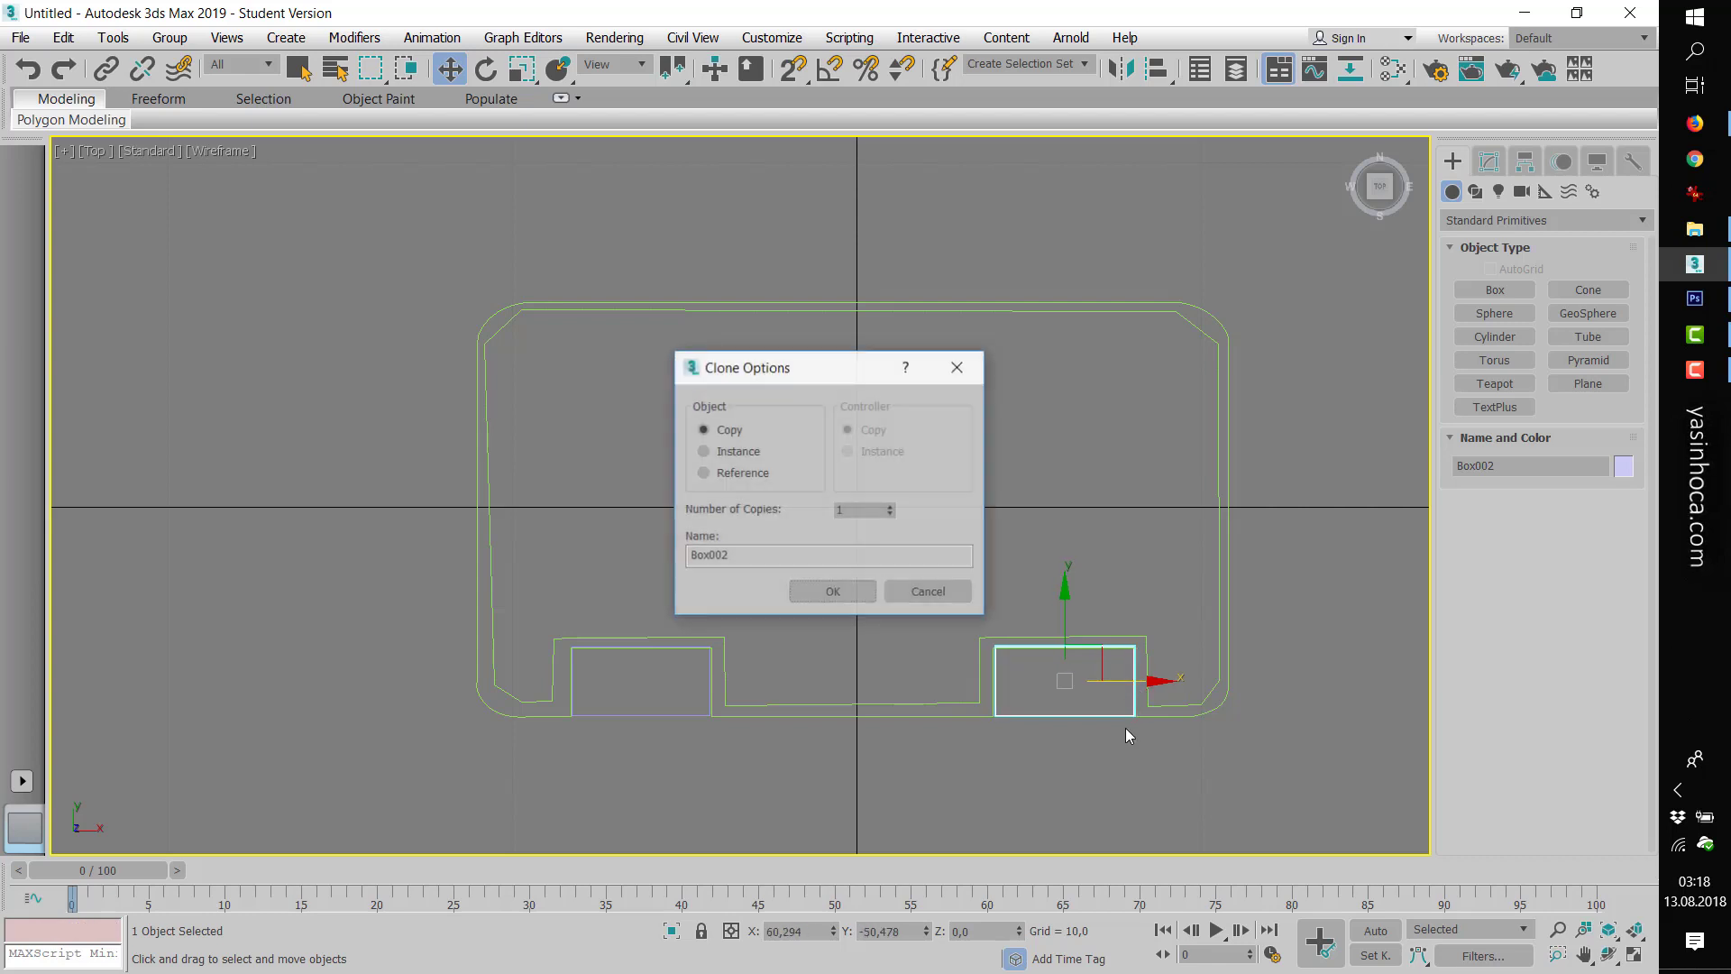
click(824, 592)
key(p)
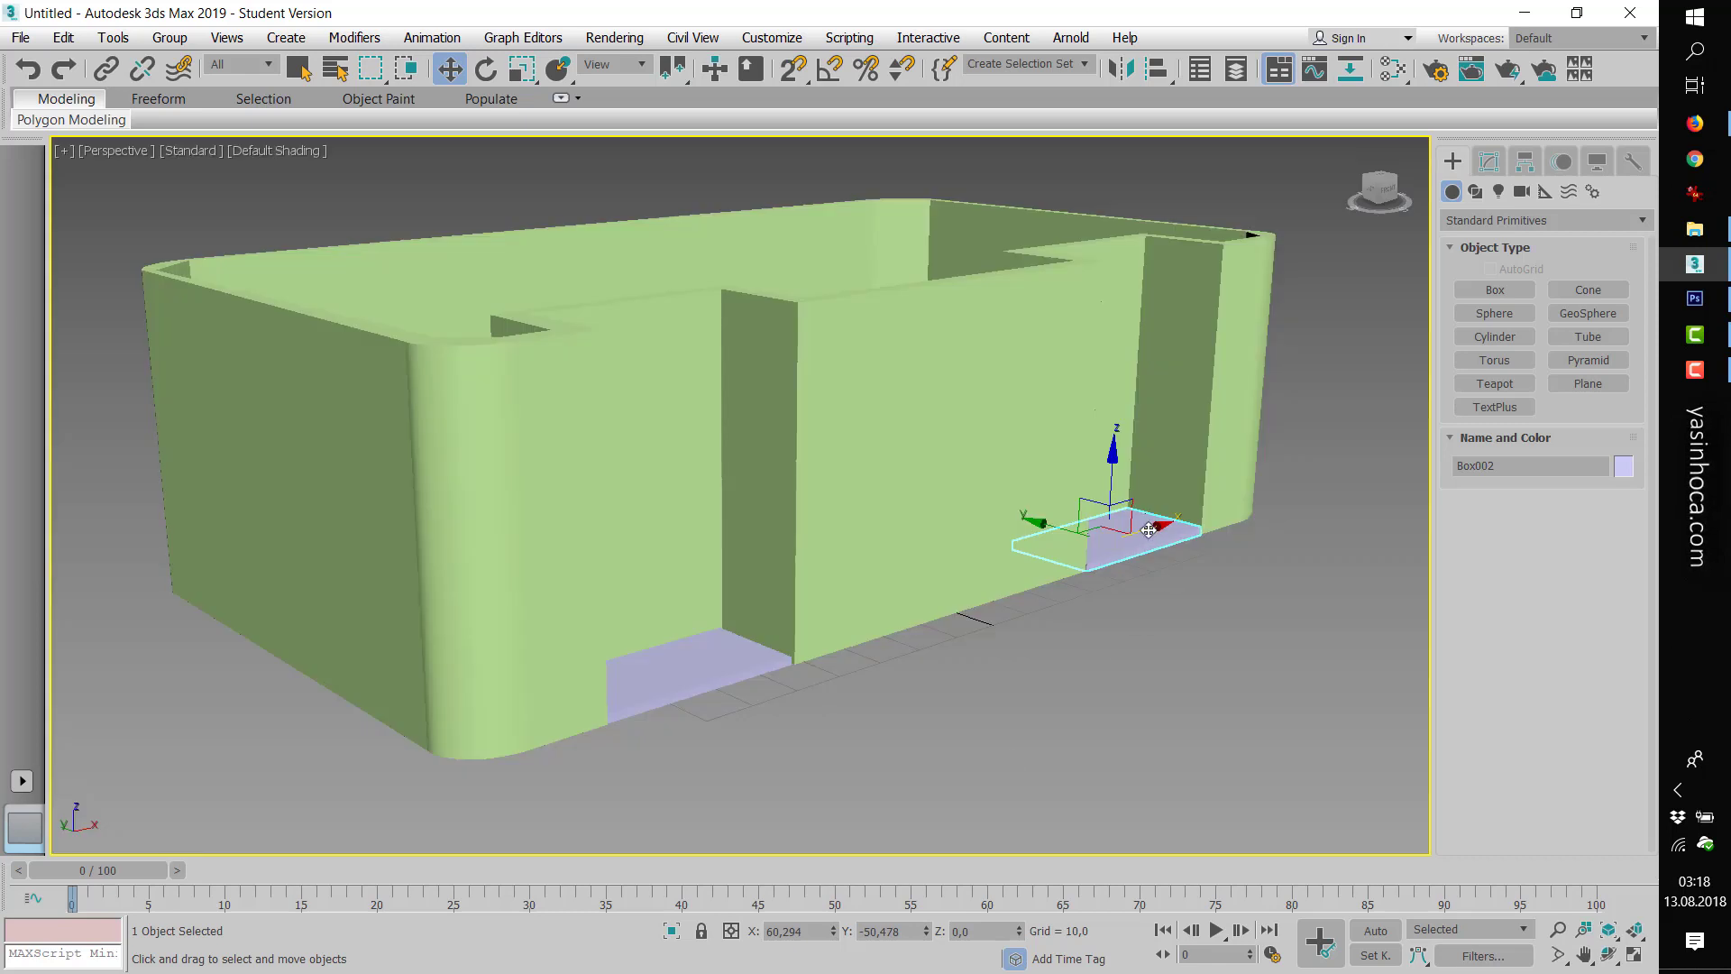
- Nudge Box002 along X, scale it up to about 105%, then deselect it
drag(1148, 531, 1154, 530)
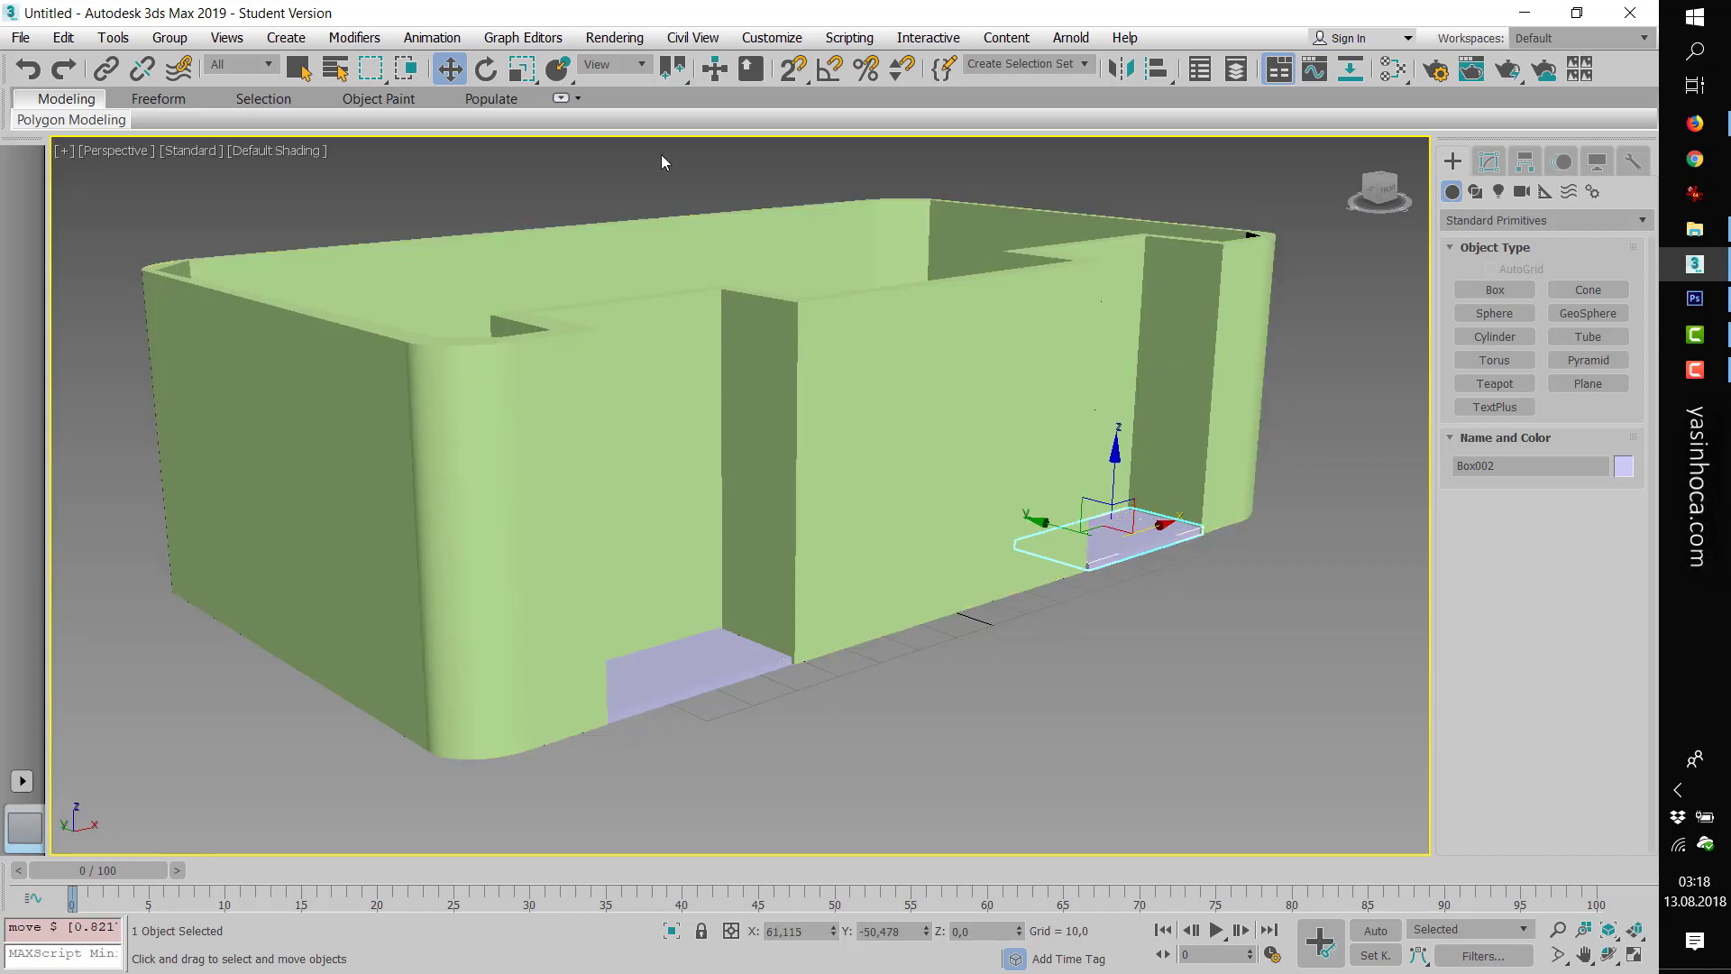
click(522, 68)
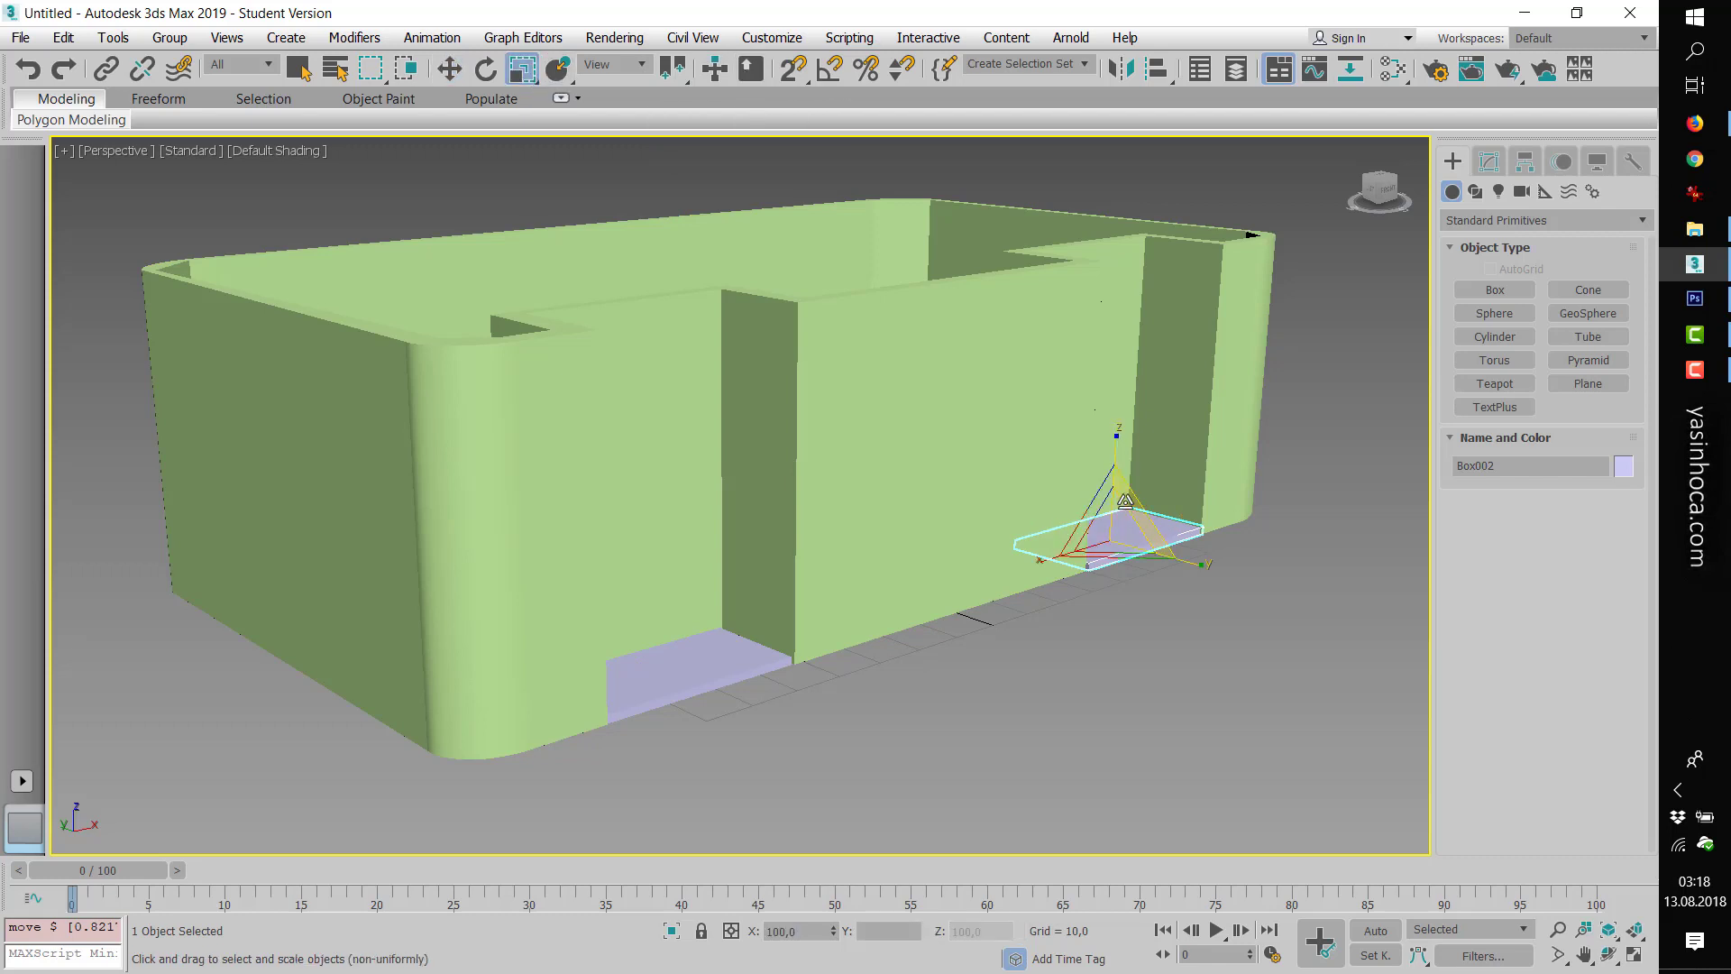
drag(1125, 502, 1110, 591)
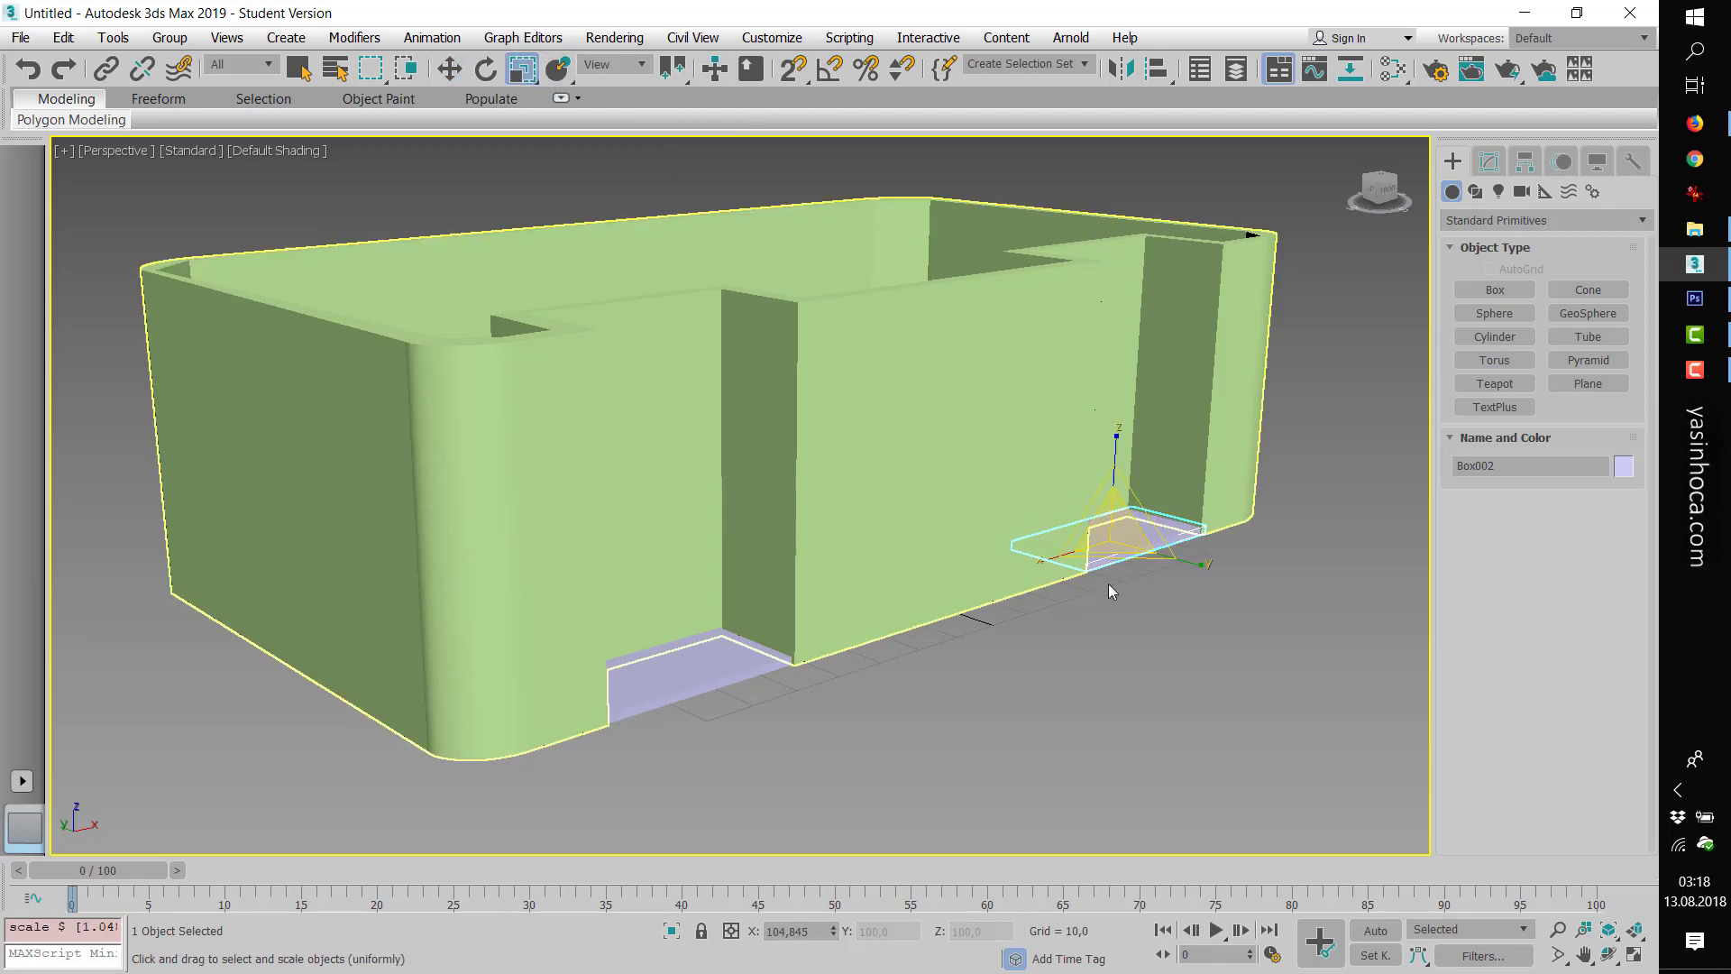
click(449, 68)
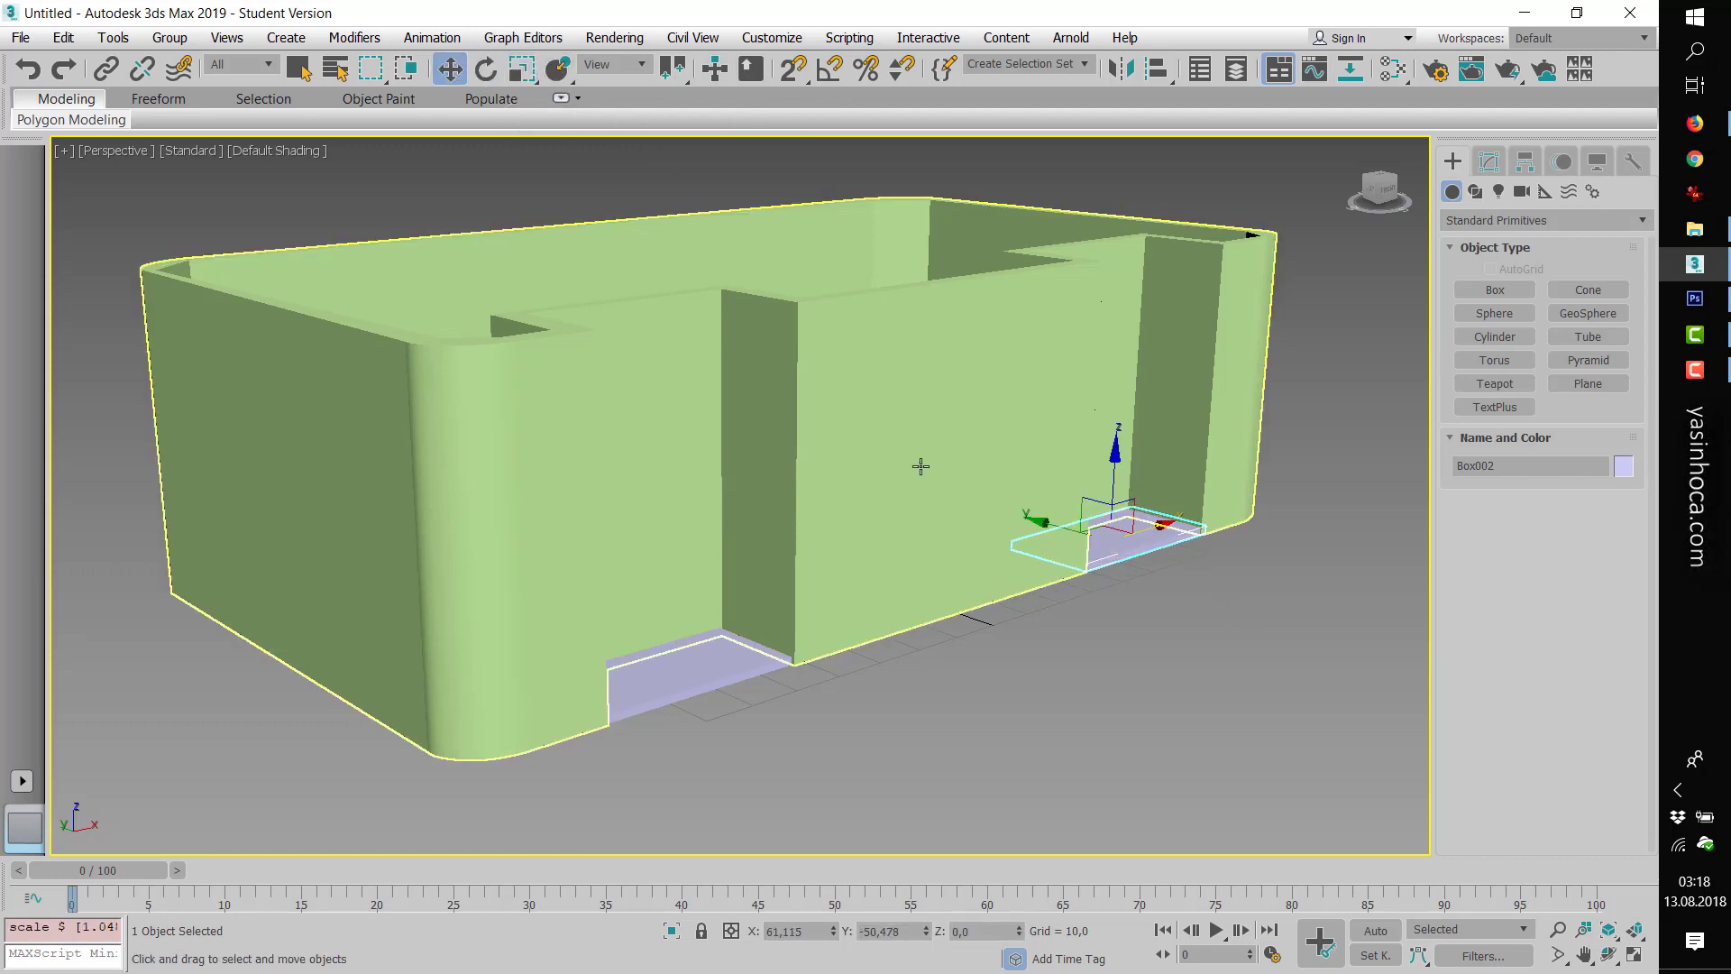
click(1187, 618)
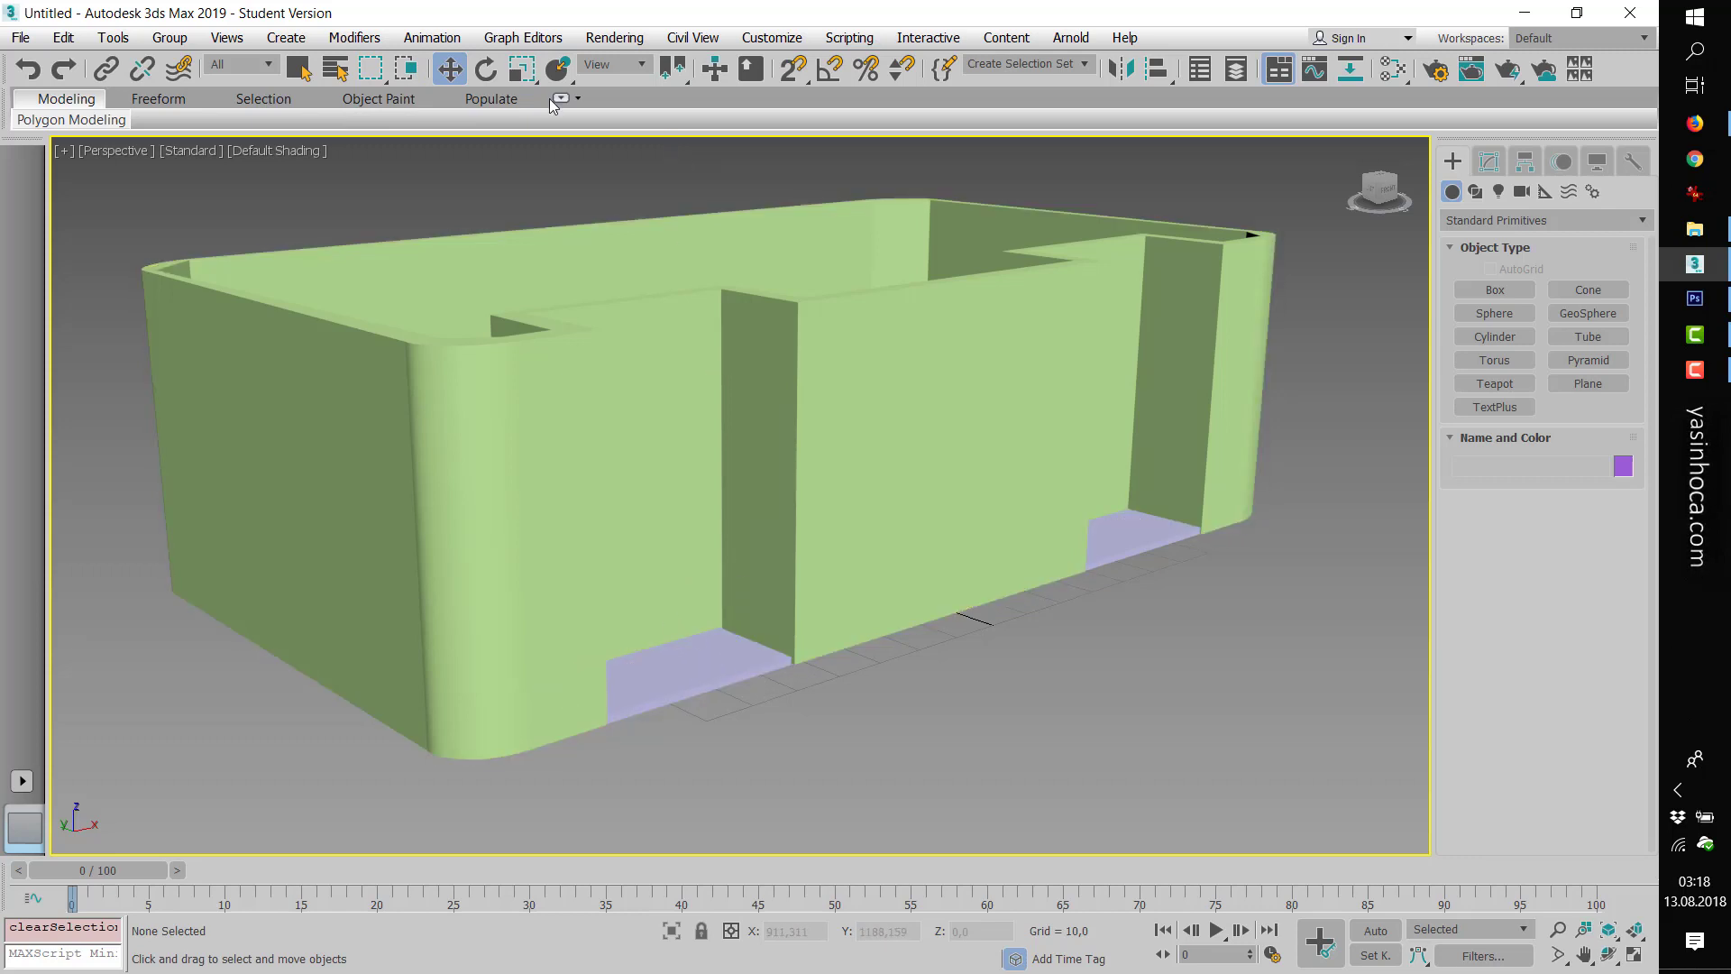
- Switch the Geometry category to AEC Extended and start the Railing tool
click(1495, 289)
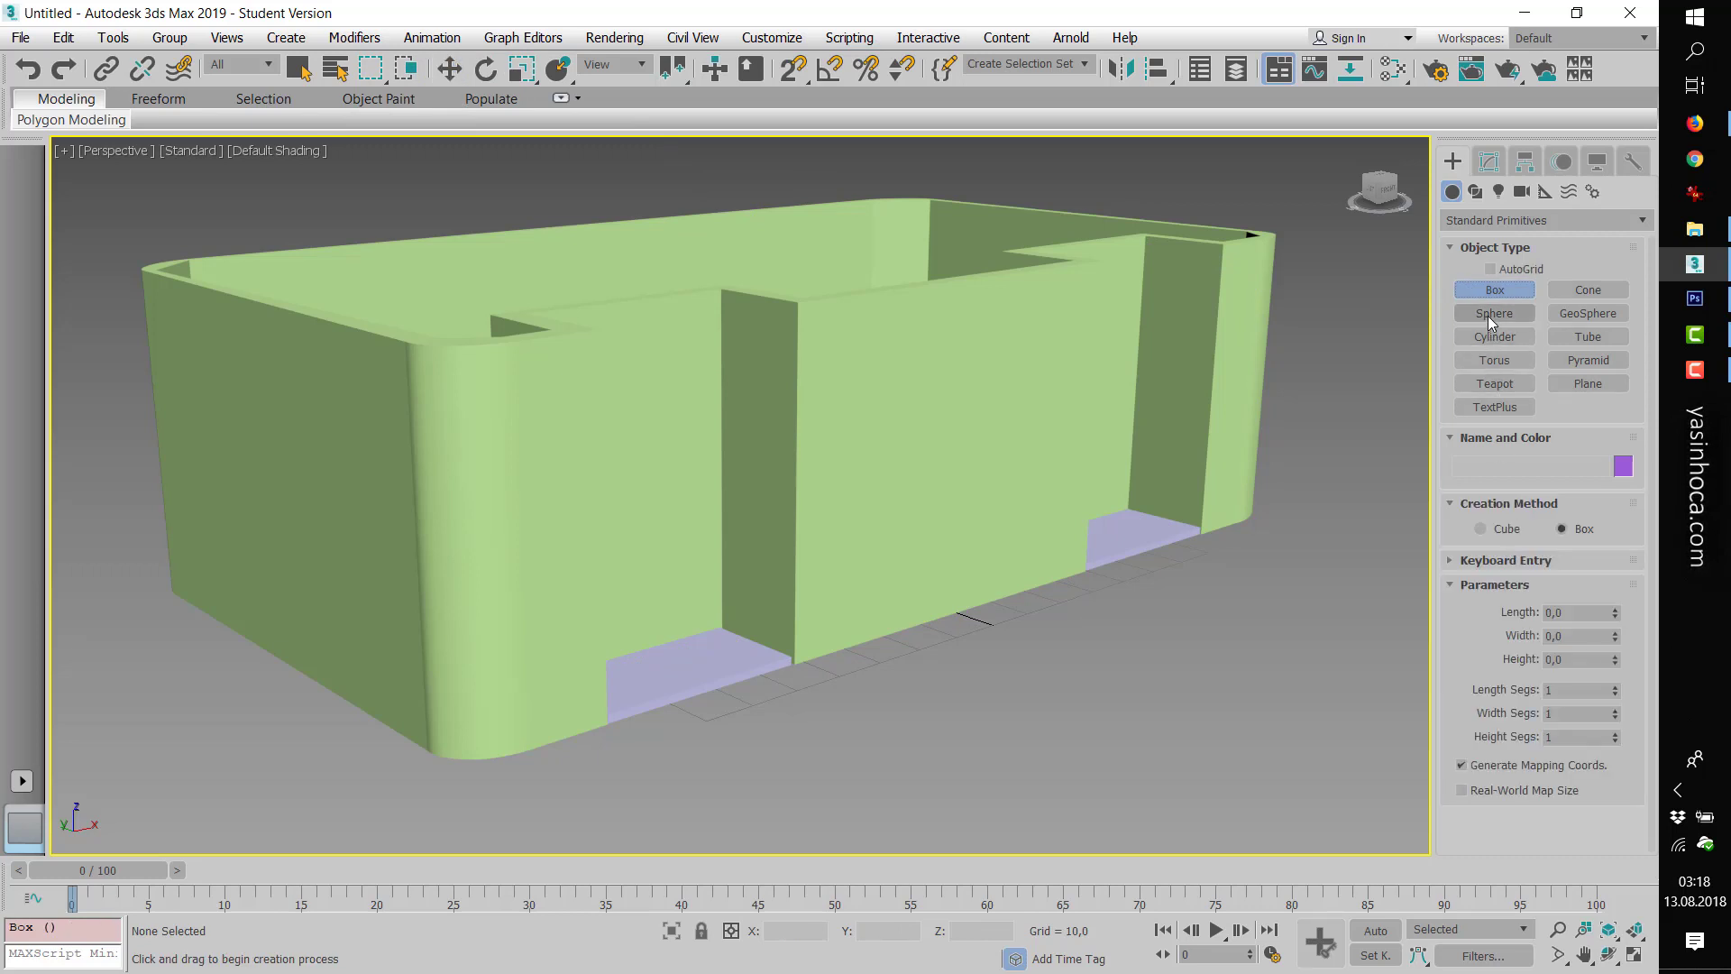
click(1488, 316)
click(1497, 296)
click(1550, 222)
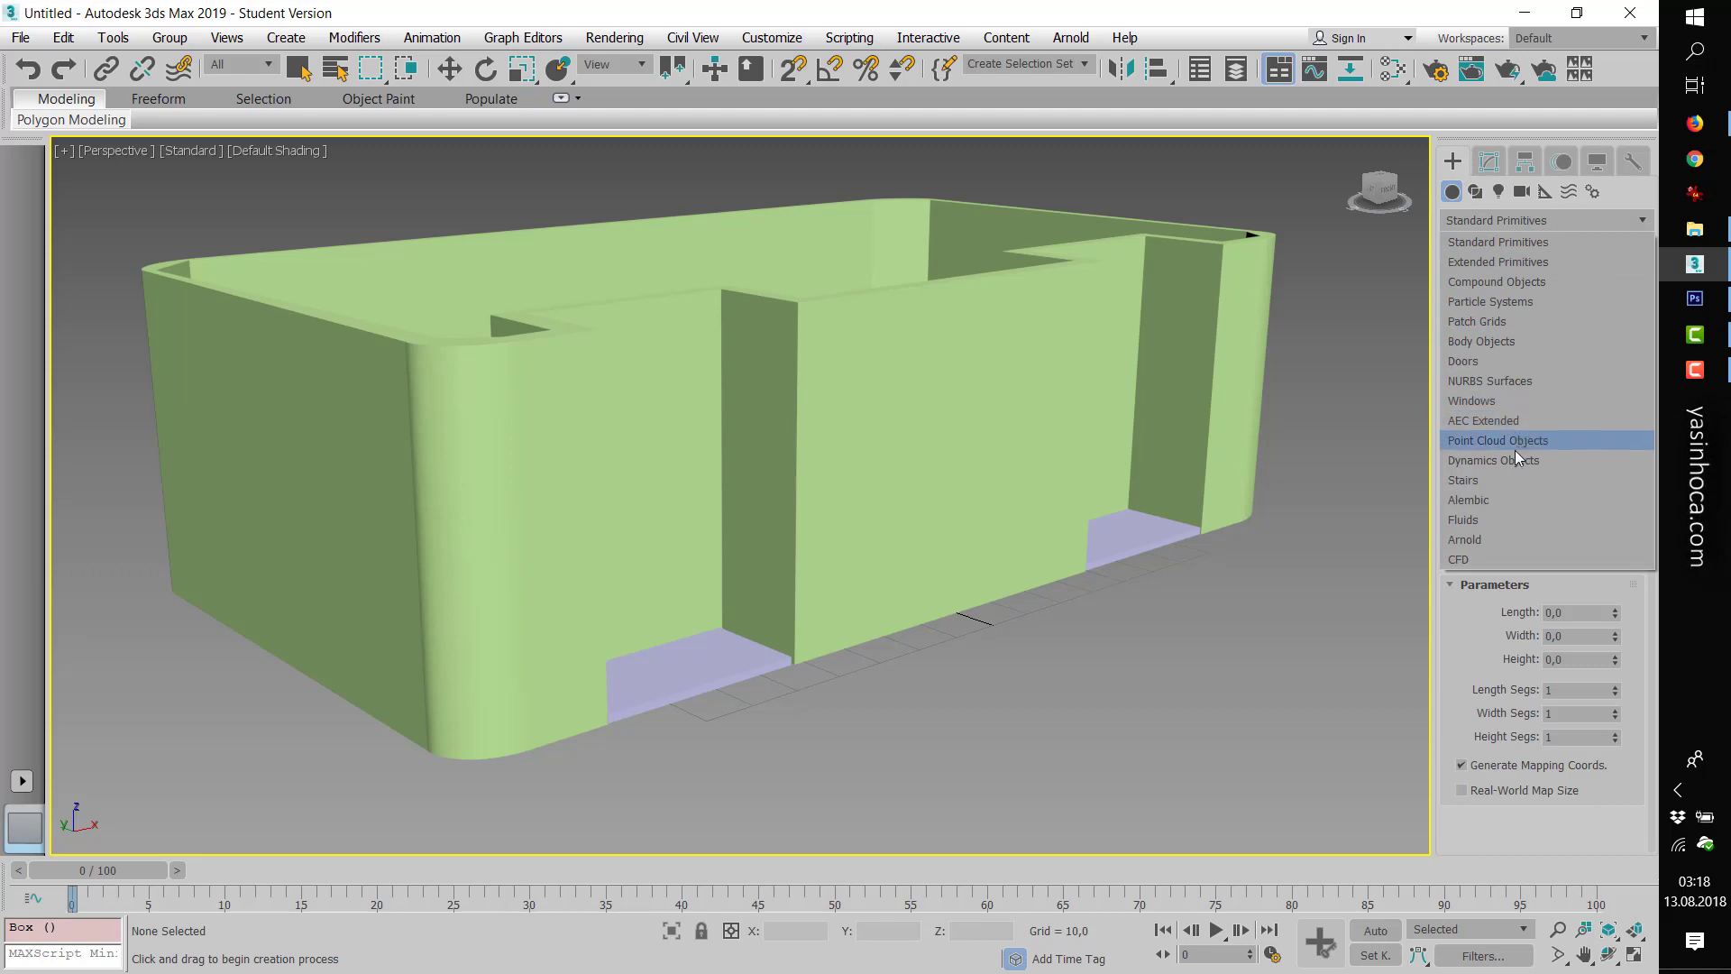
click(1468, 482)
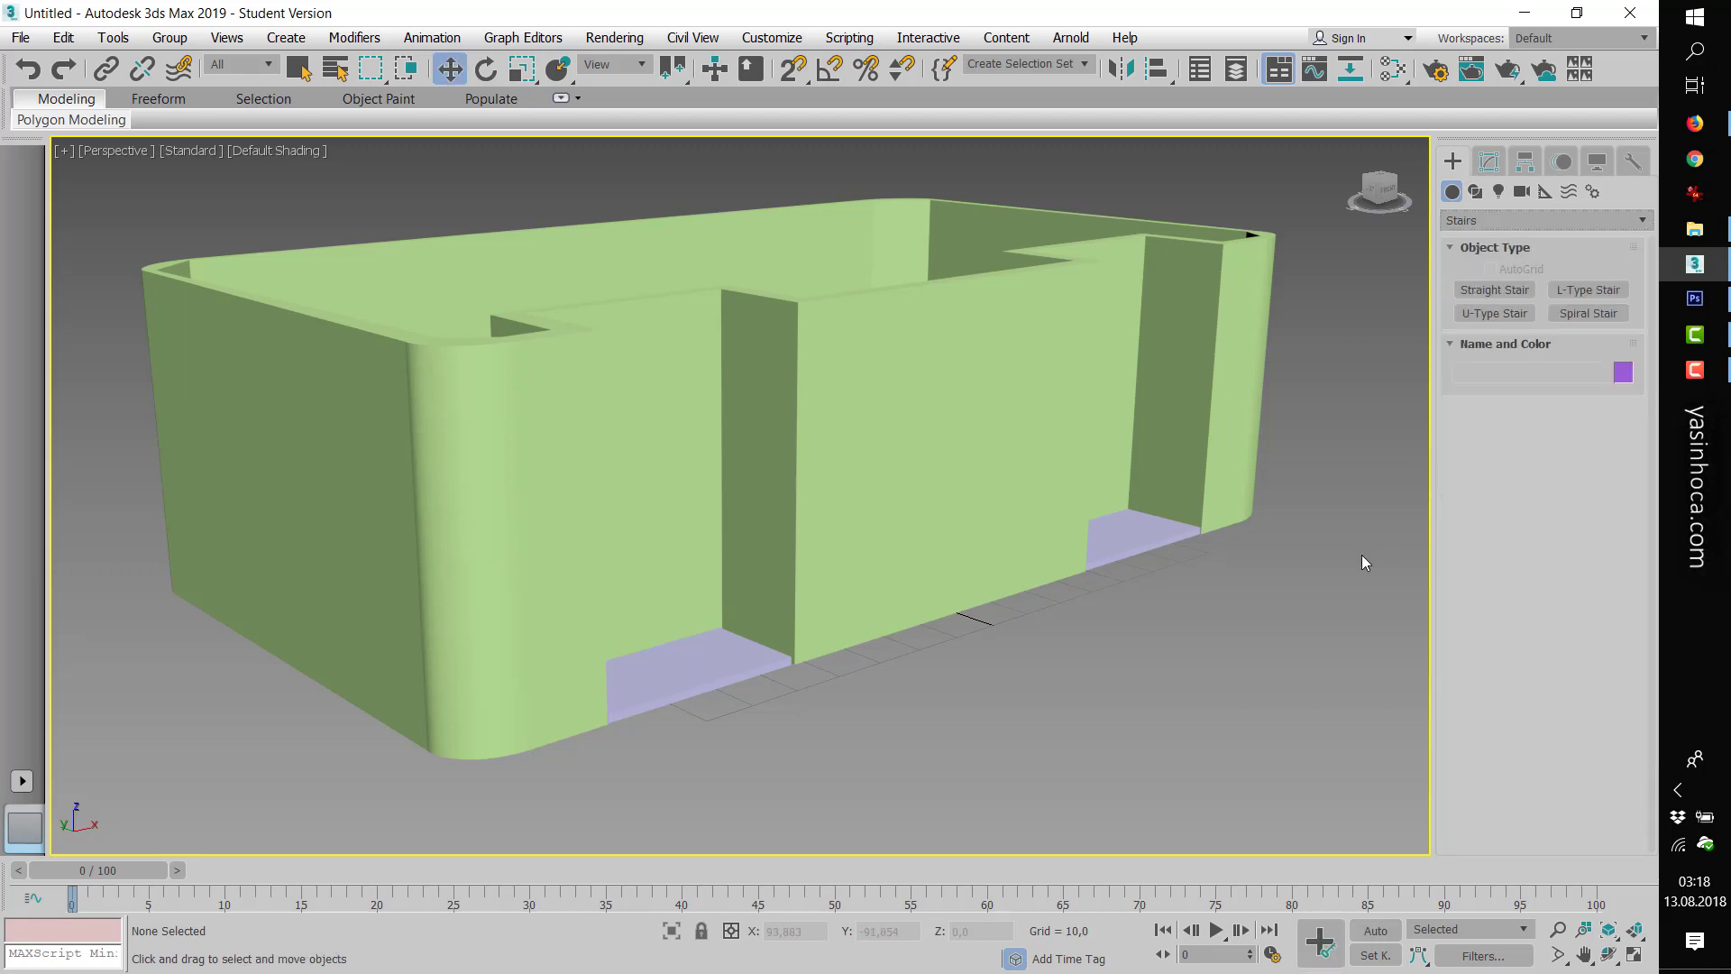
click(1474, 225)
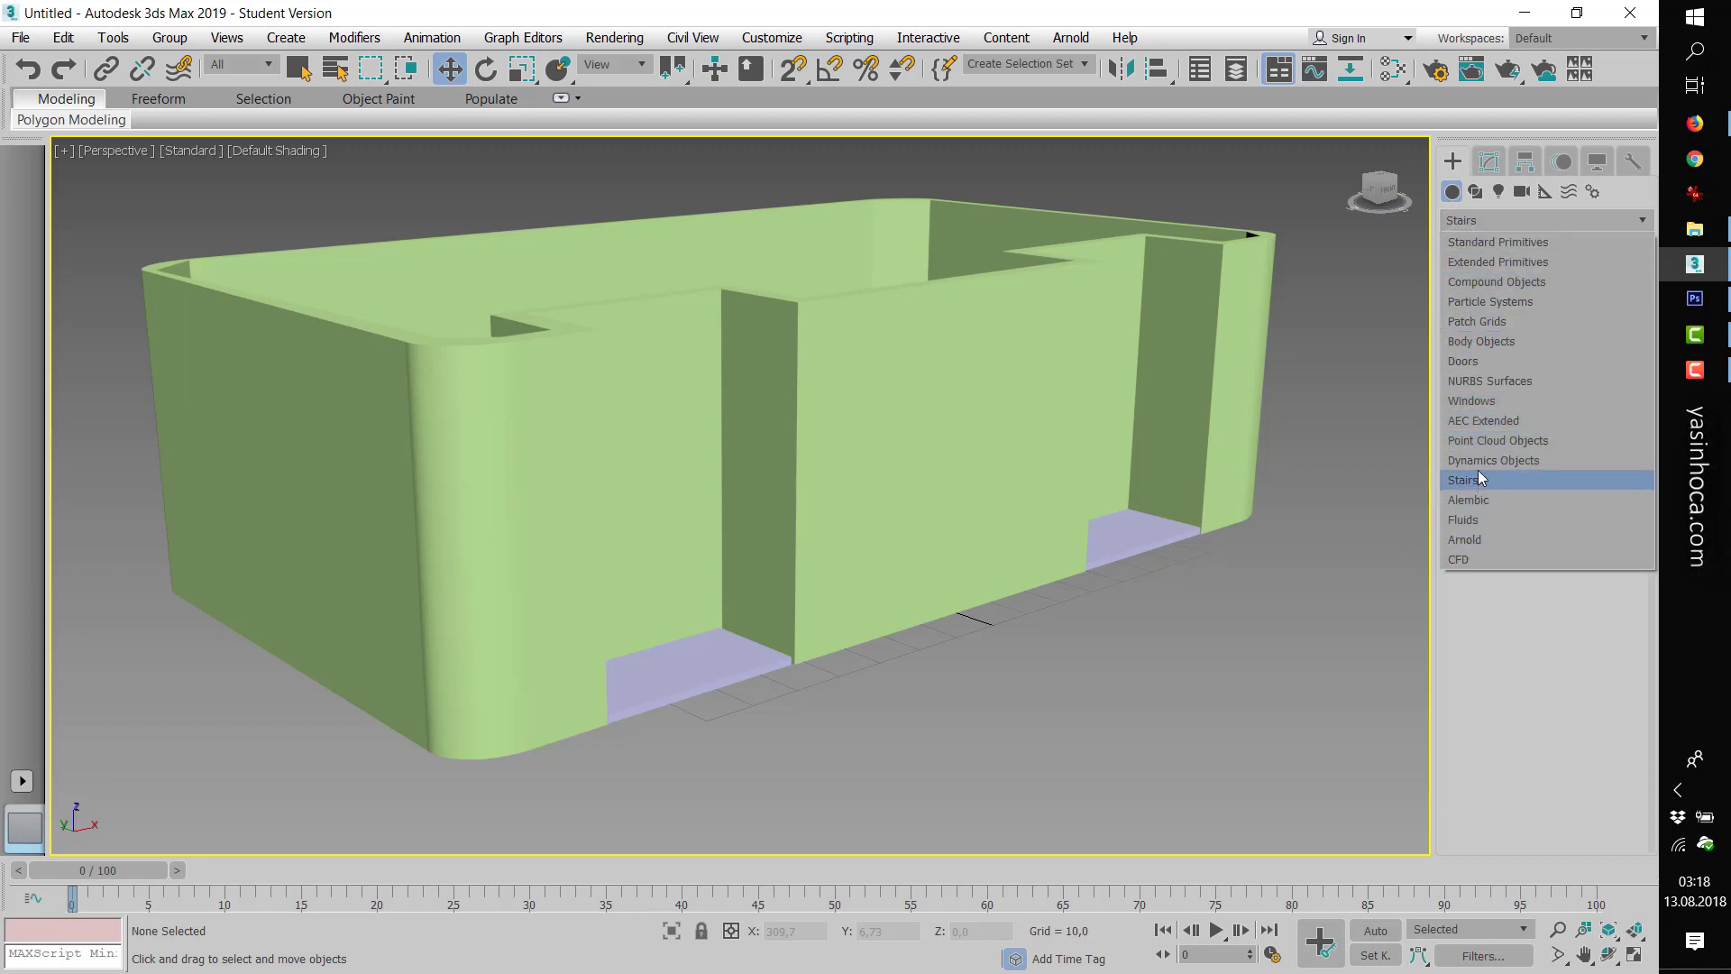
click(1474, 422)
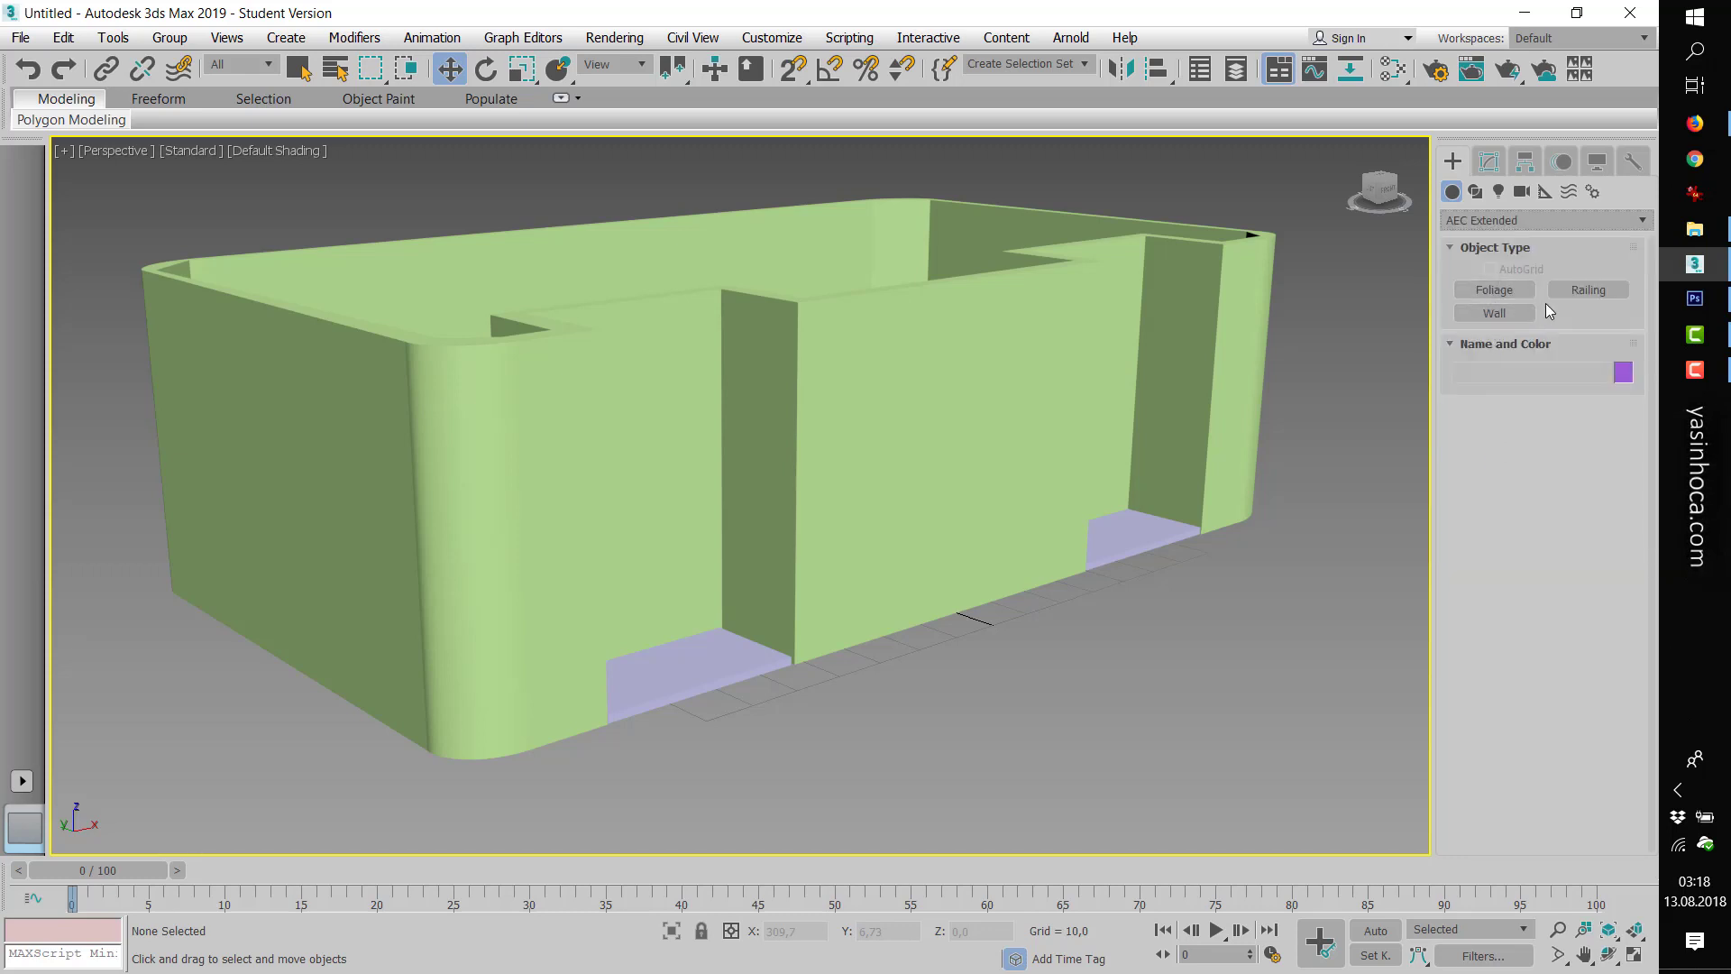
click(1571, 291)
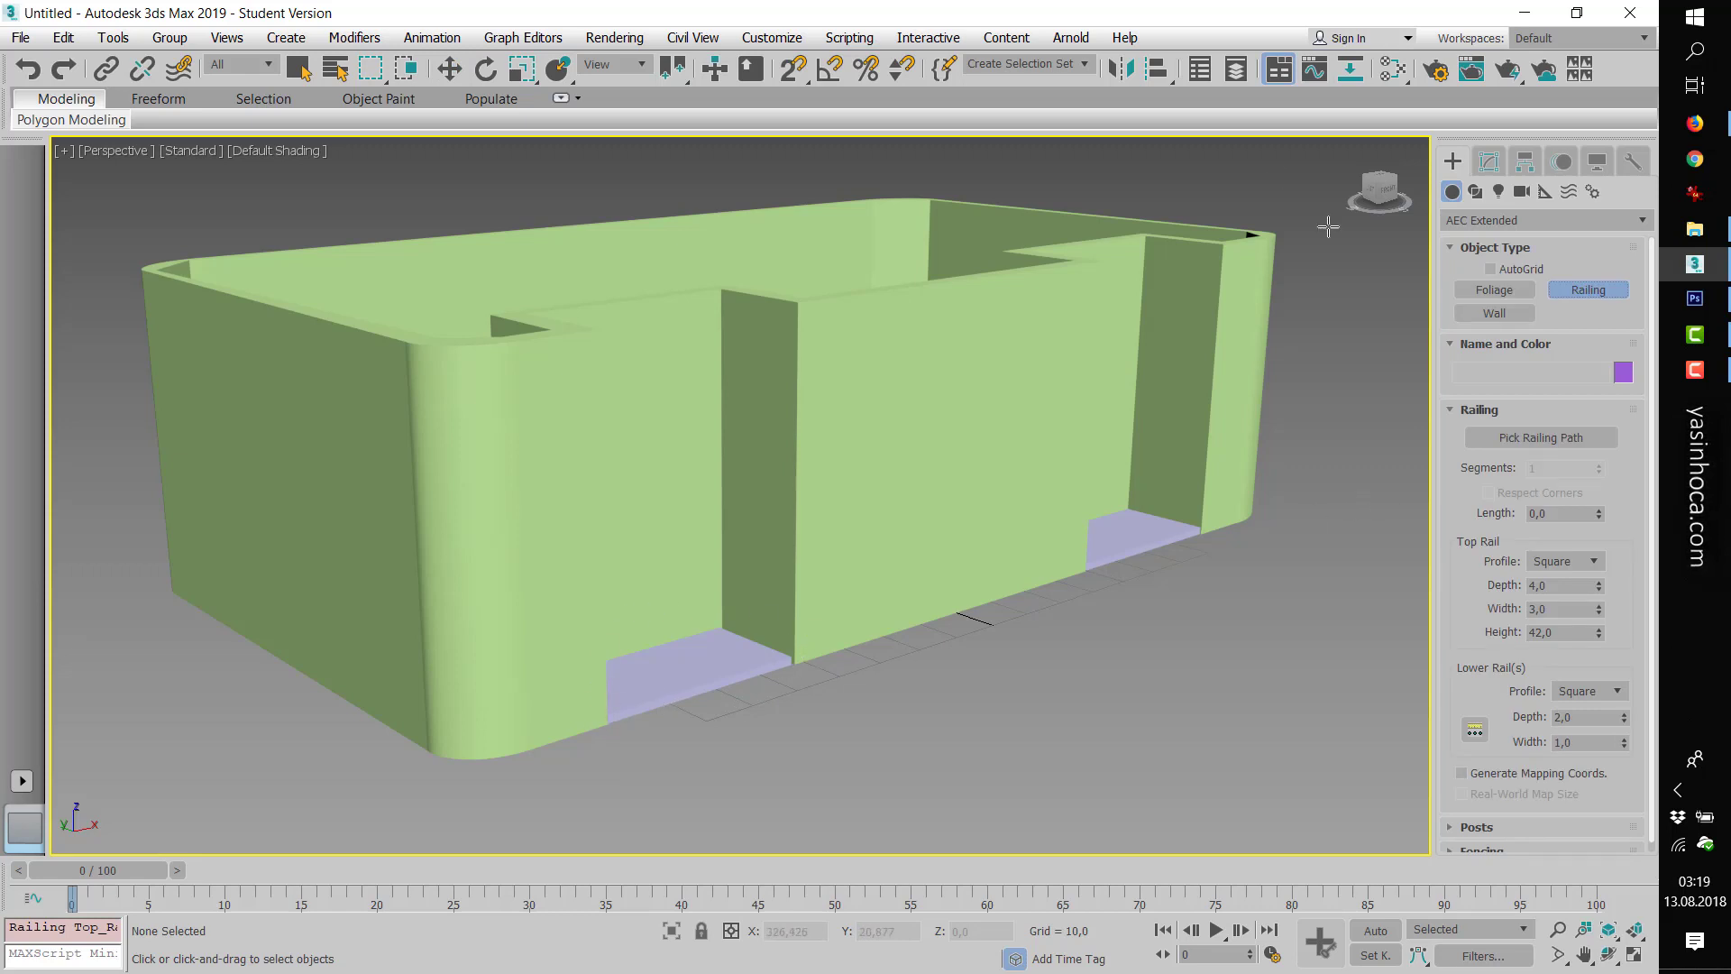
- Draw a two-point line, Line002, across the left opening in Top view, then return to Perspective
click(1476, 191)
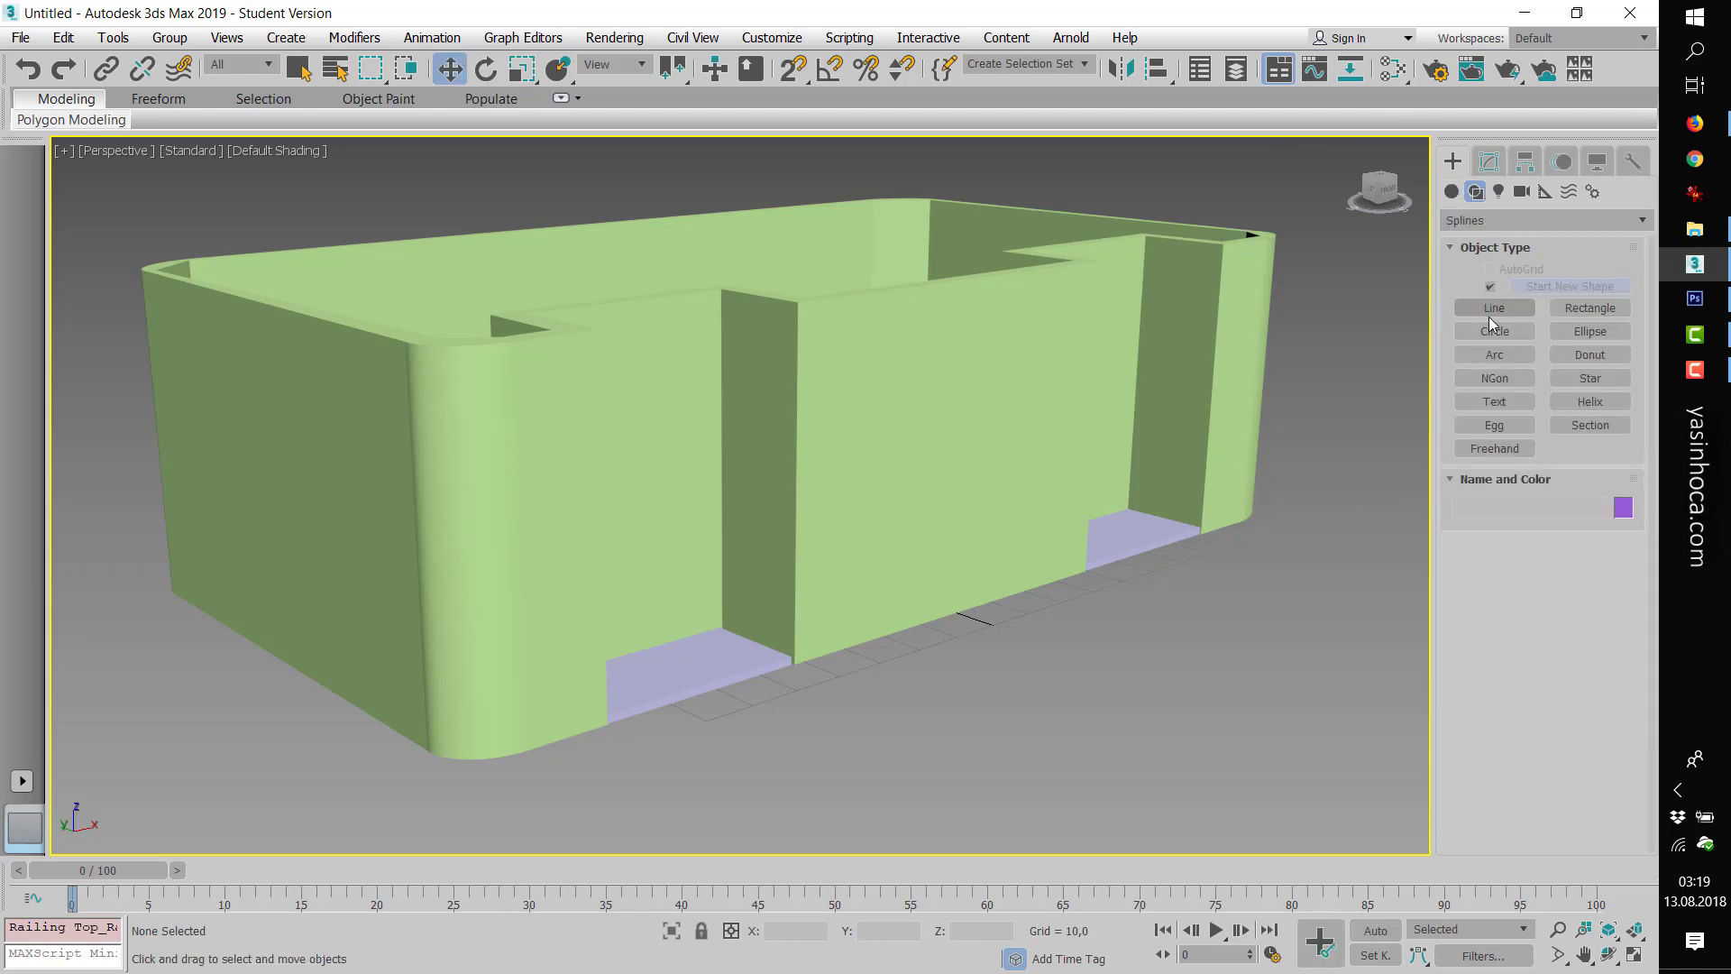
click(1490, 312)
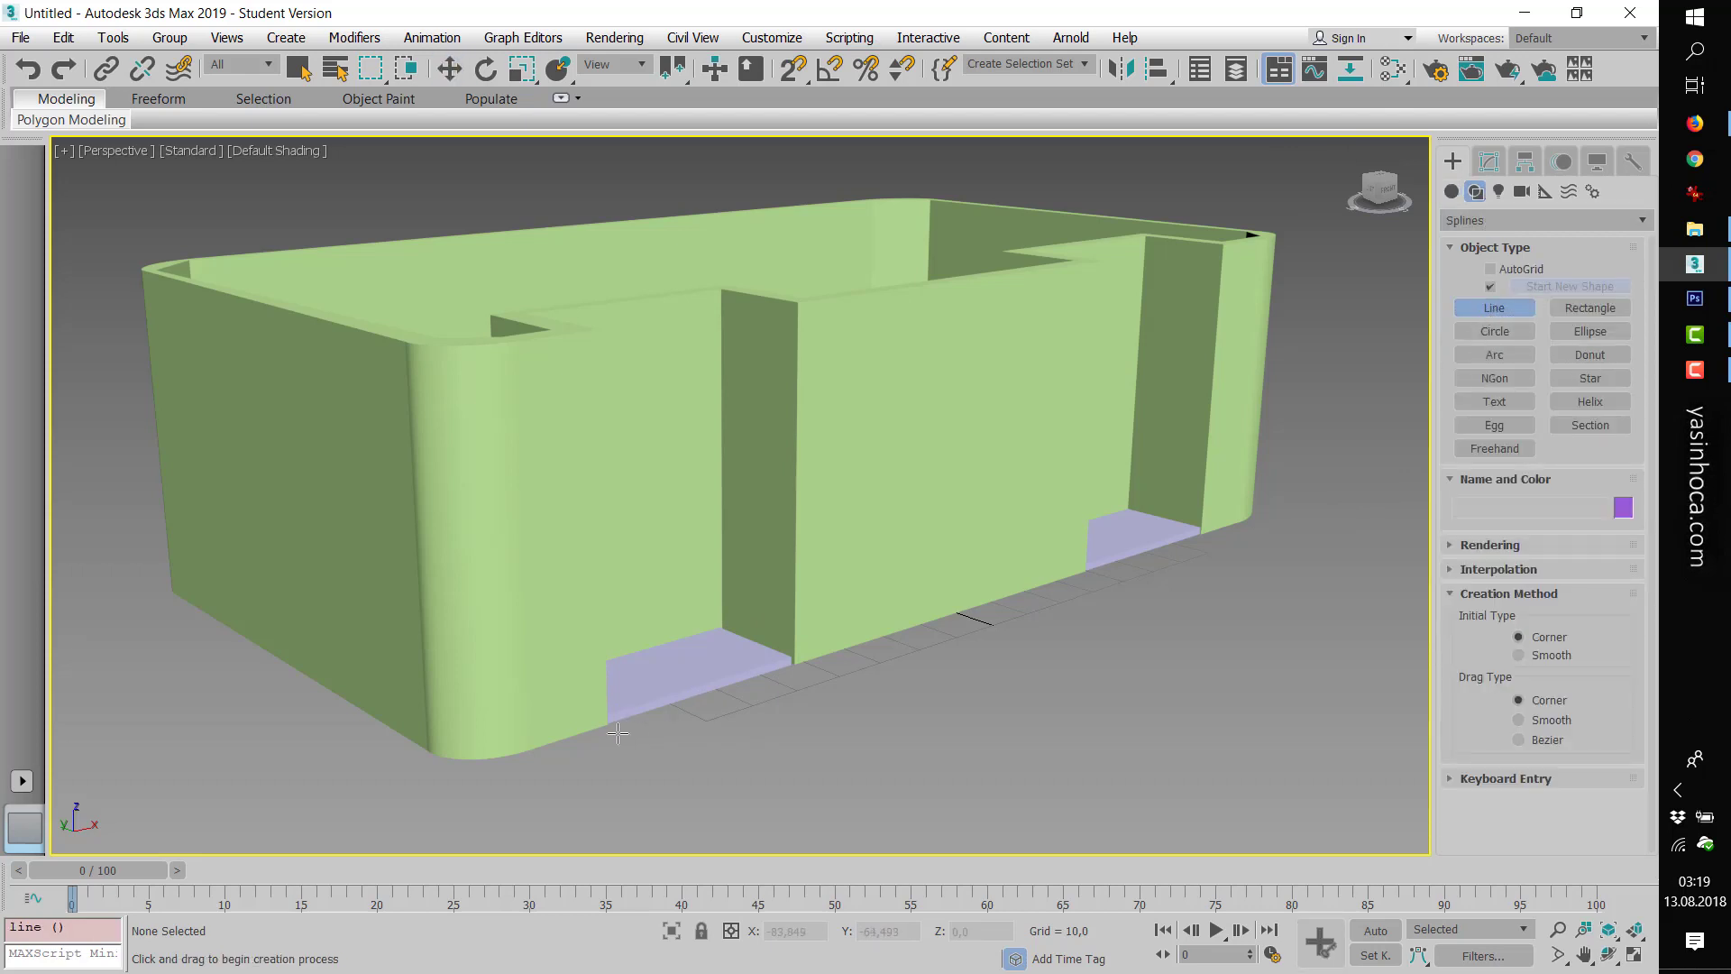
key(t)
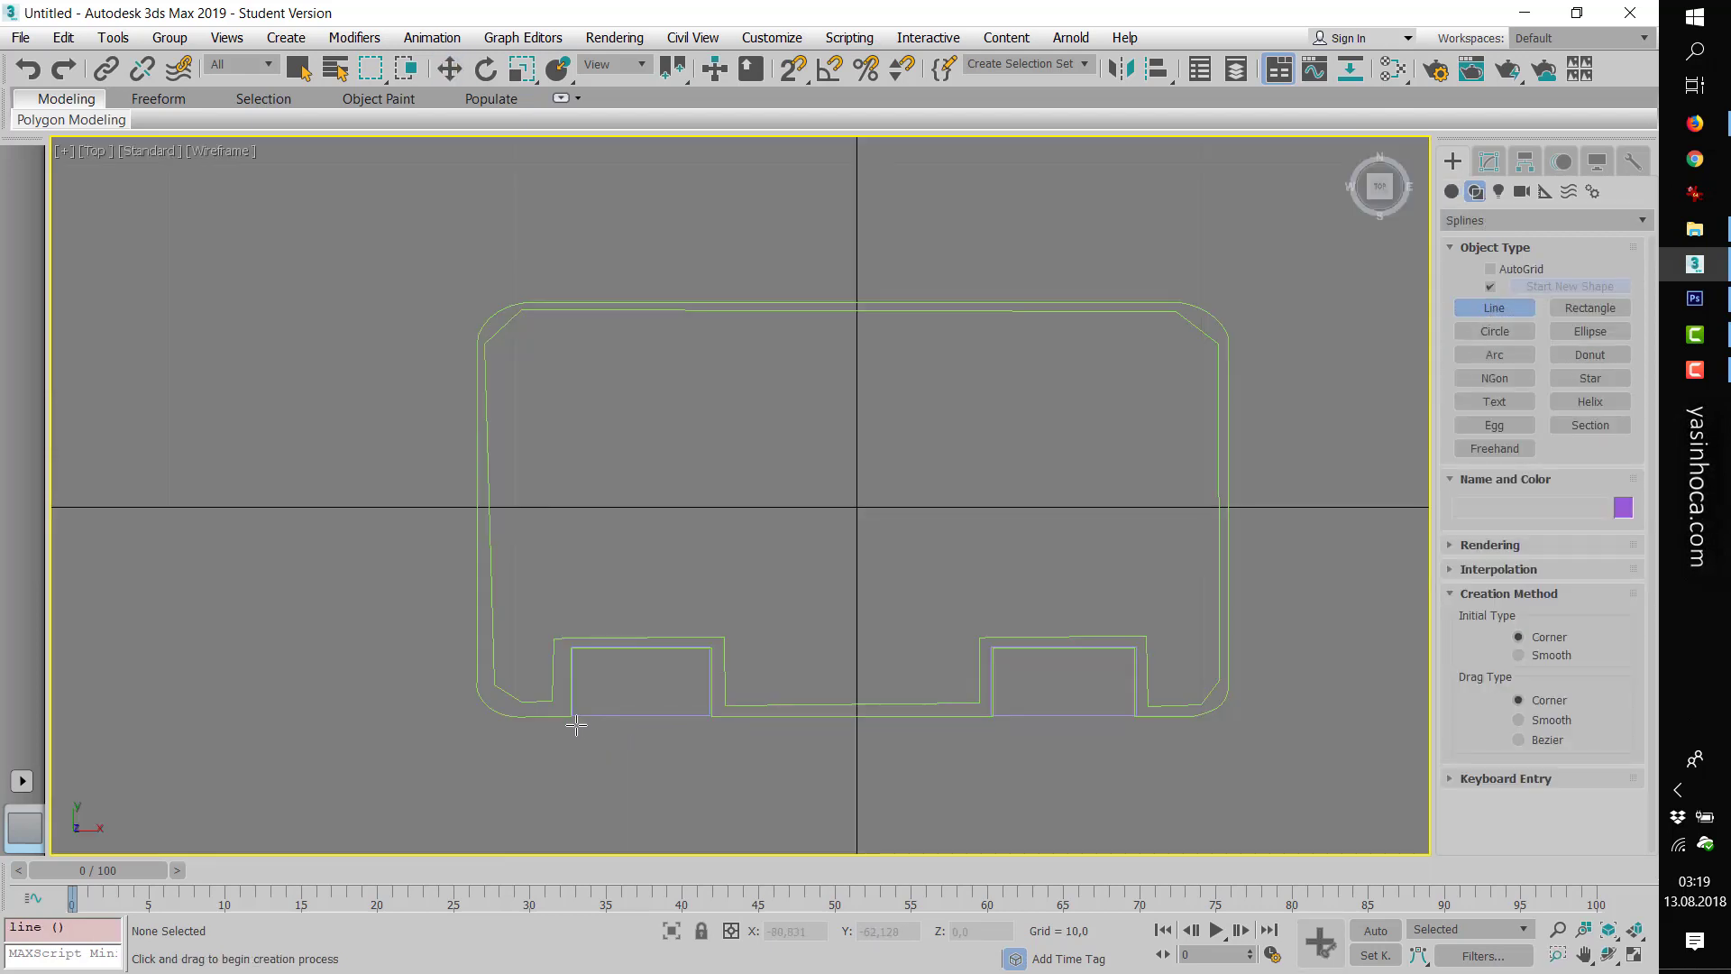
click(572, 726)
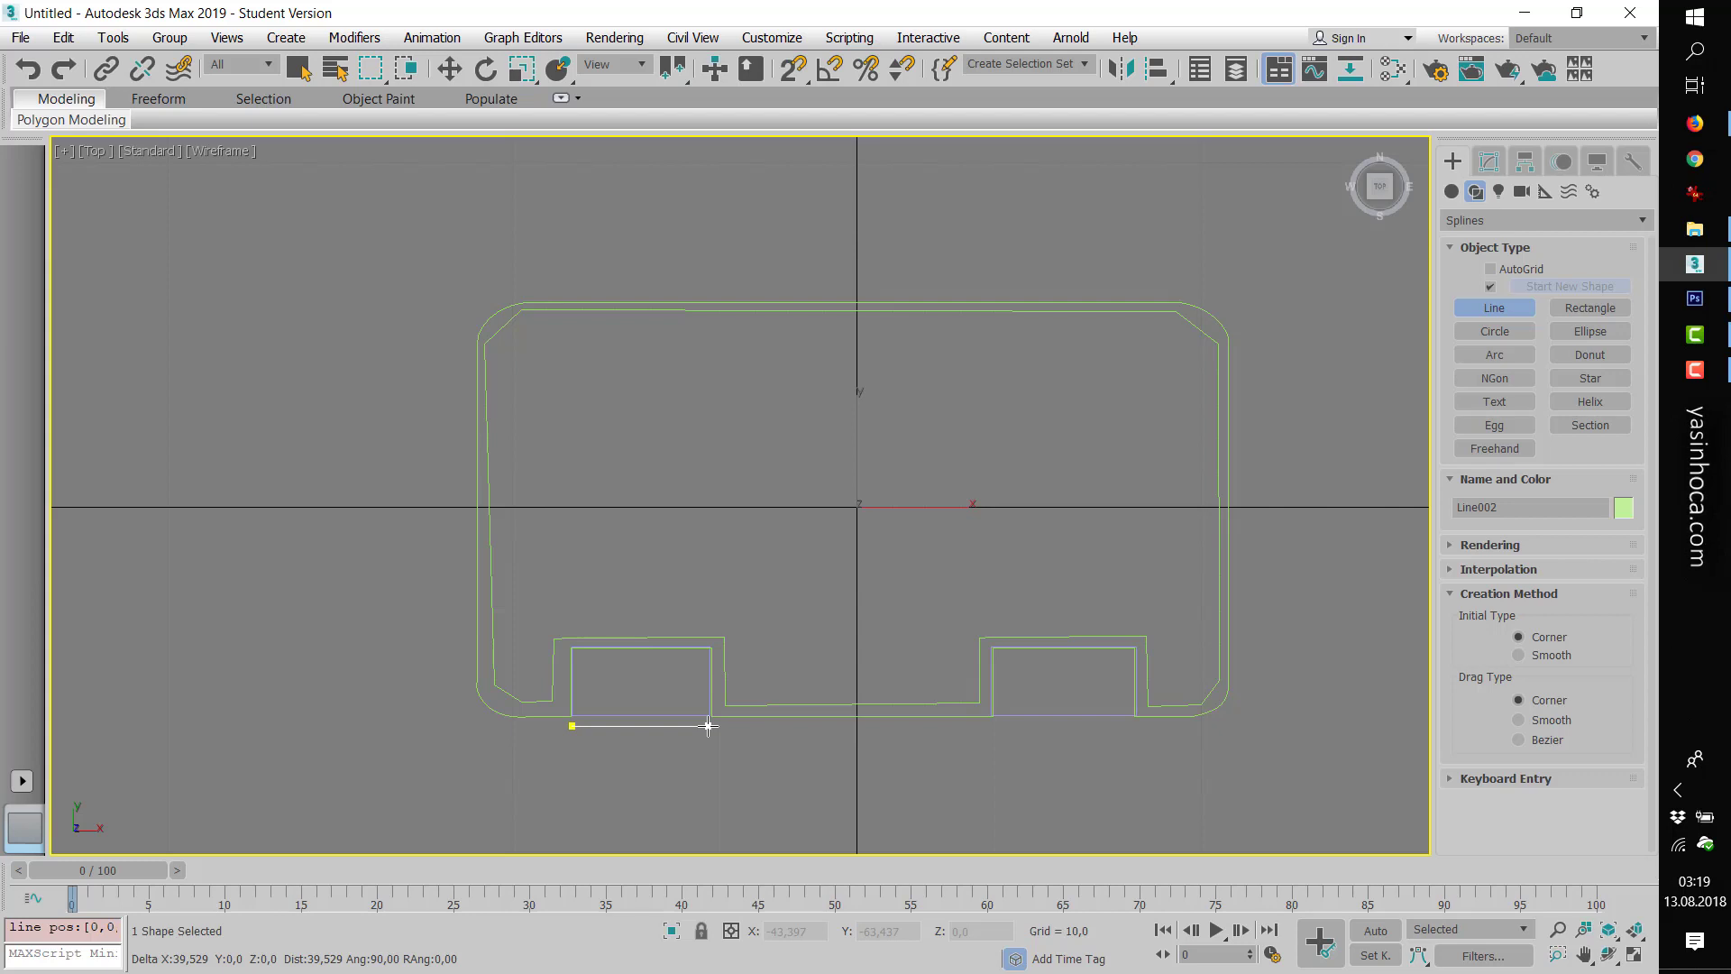
right_click(708, 725)
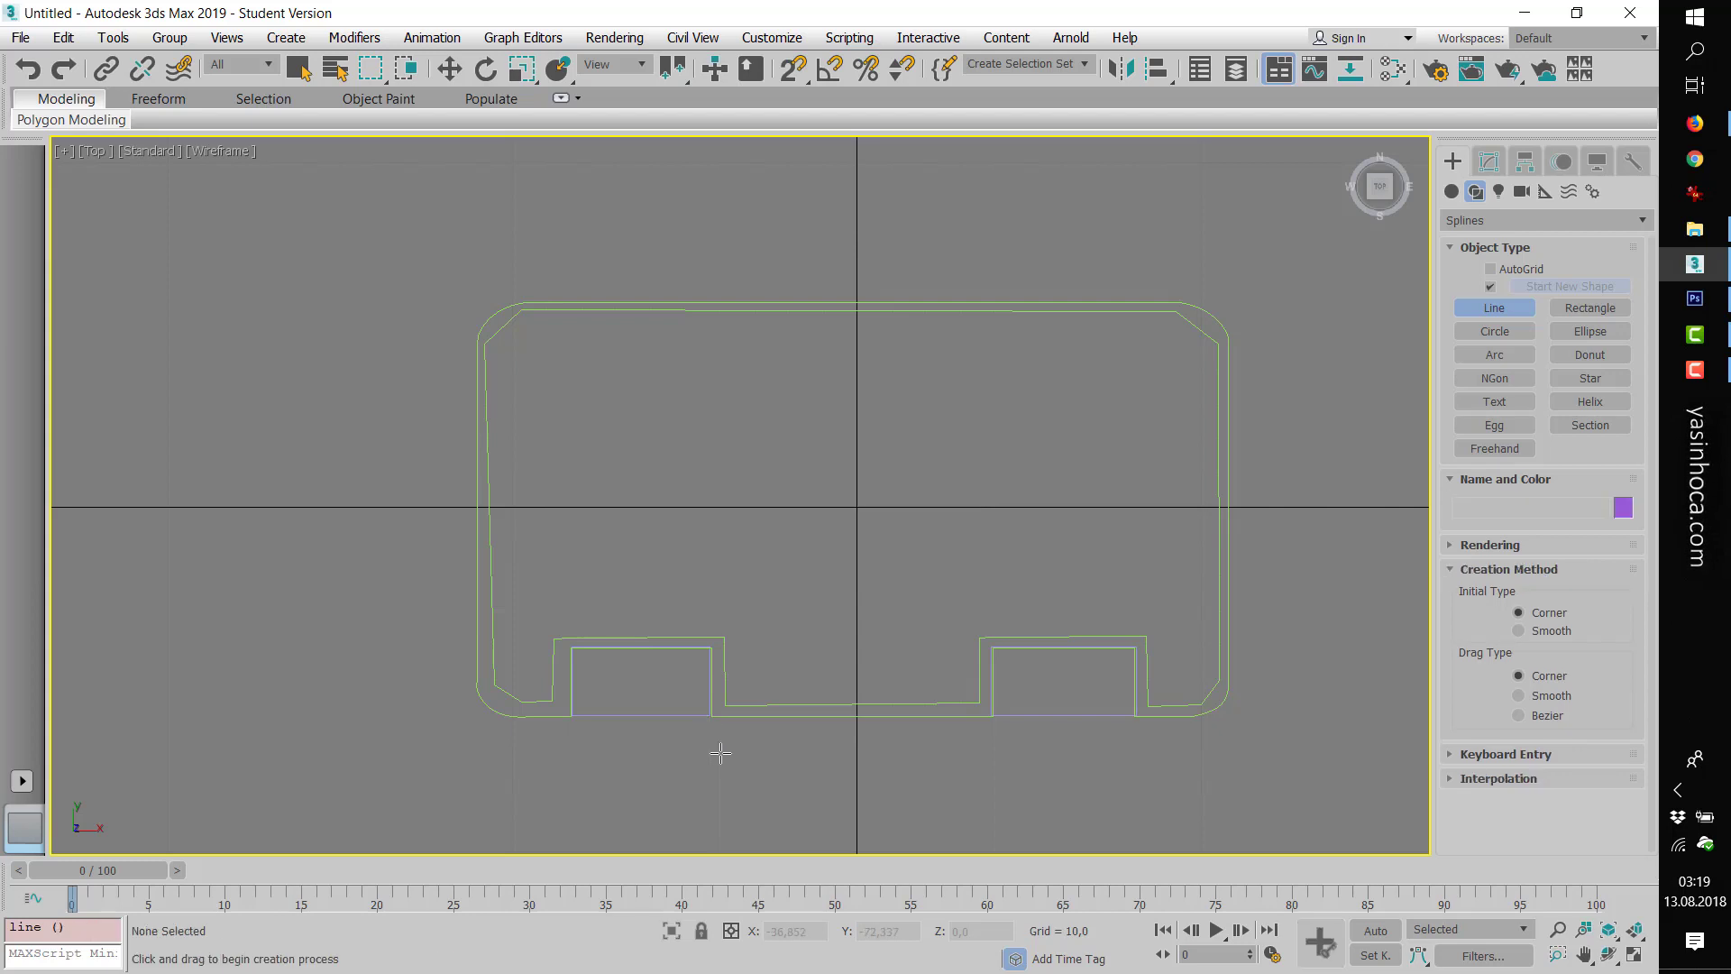
click(573, 731)
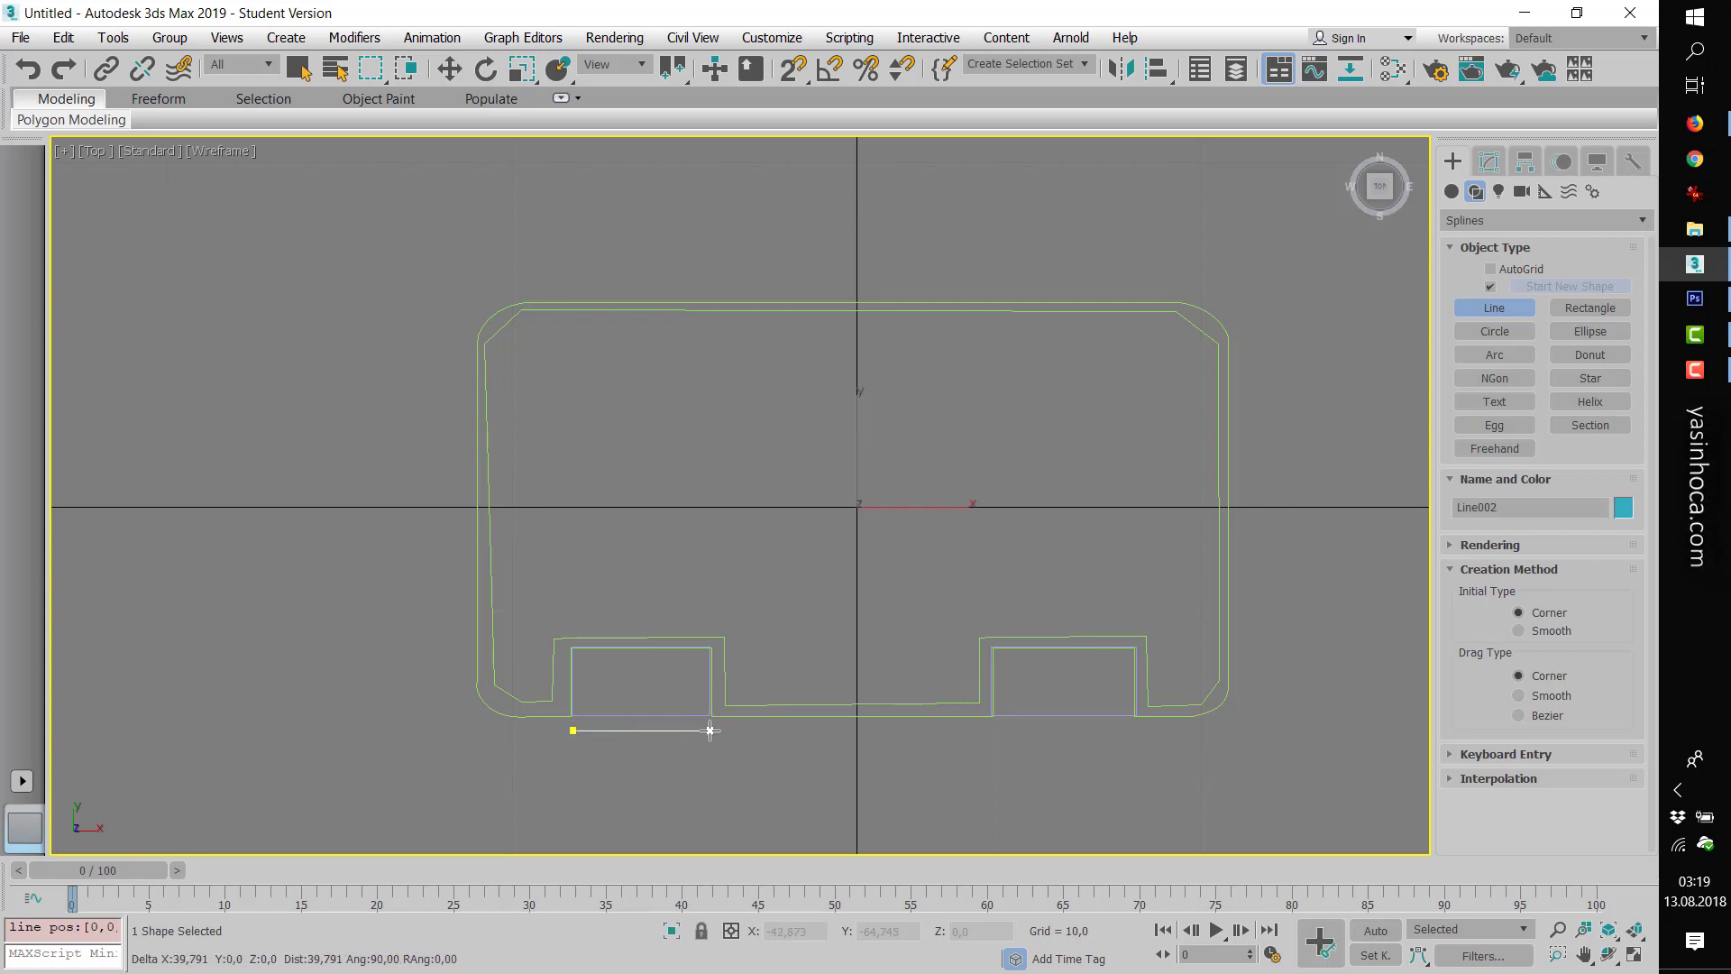
right_click(711, 730)
click(712, 731)
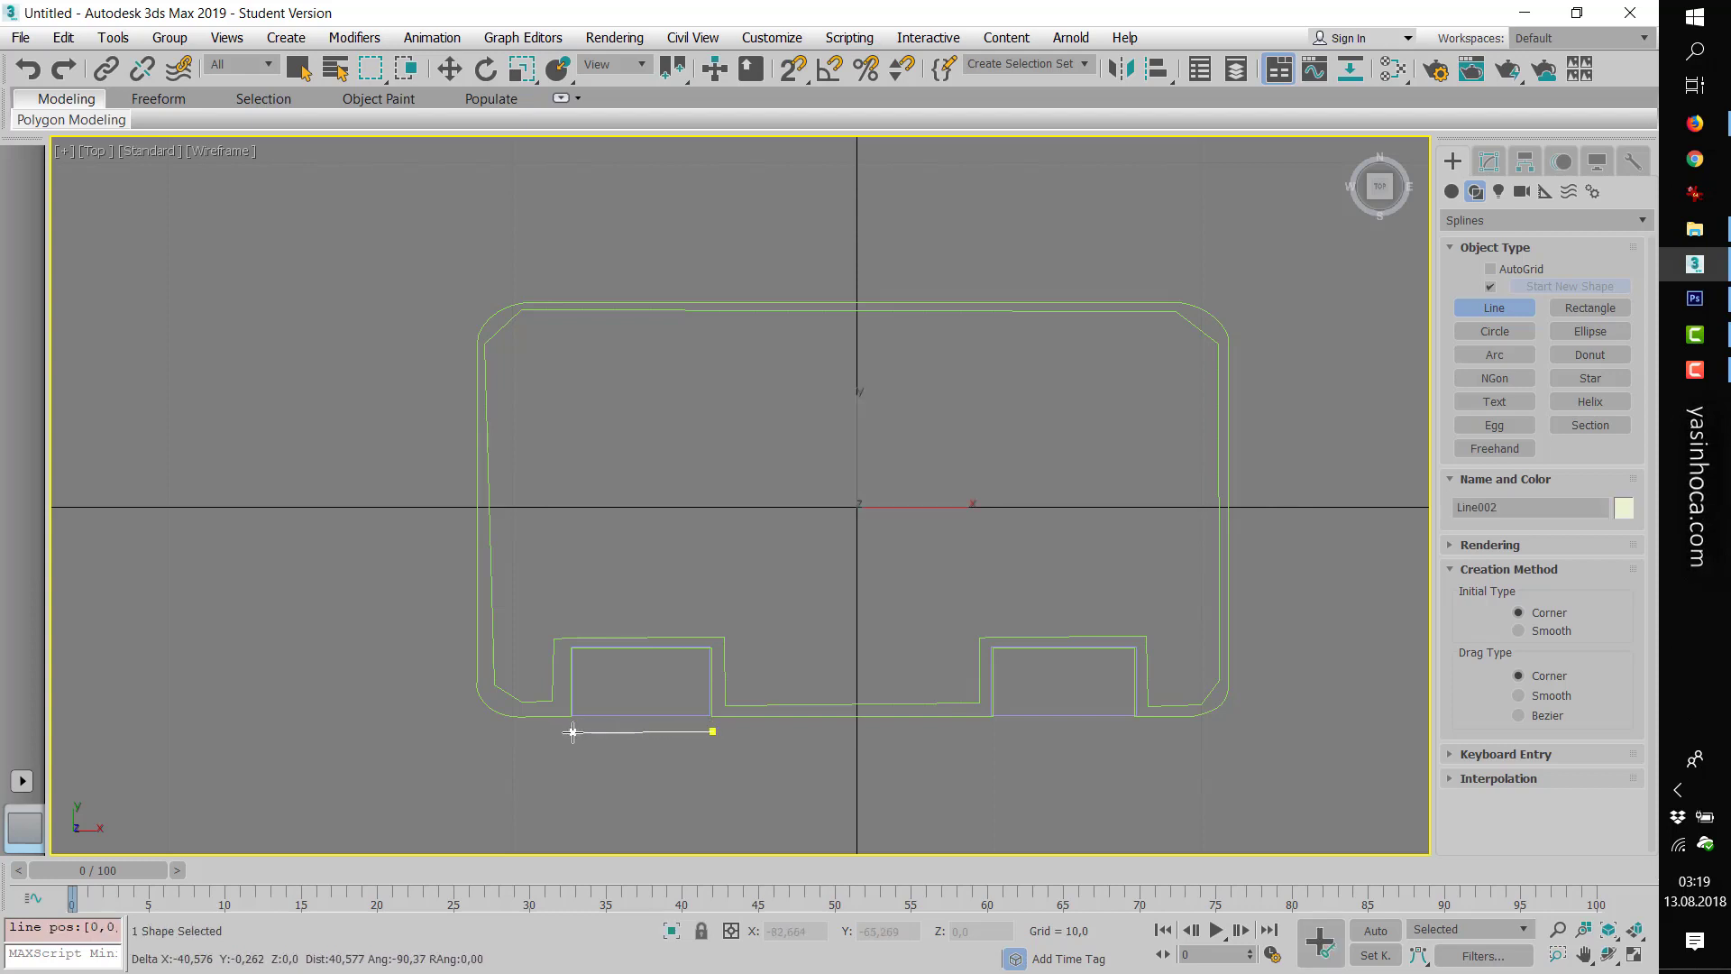
click(573, 731)
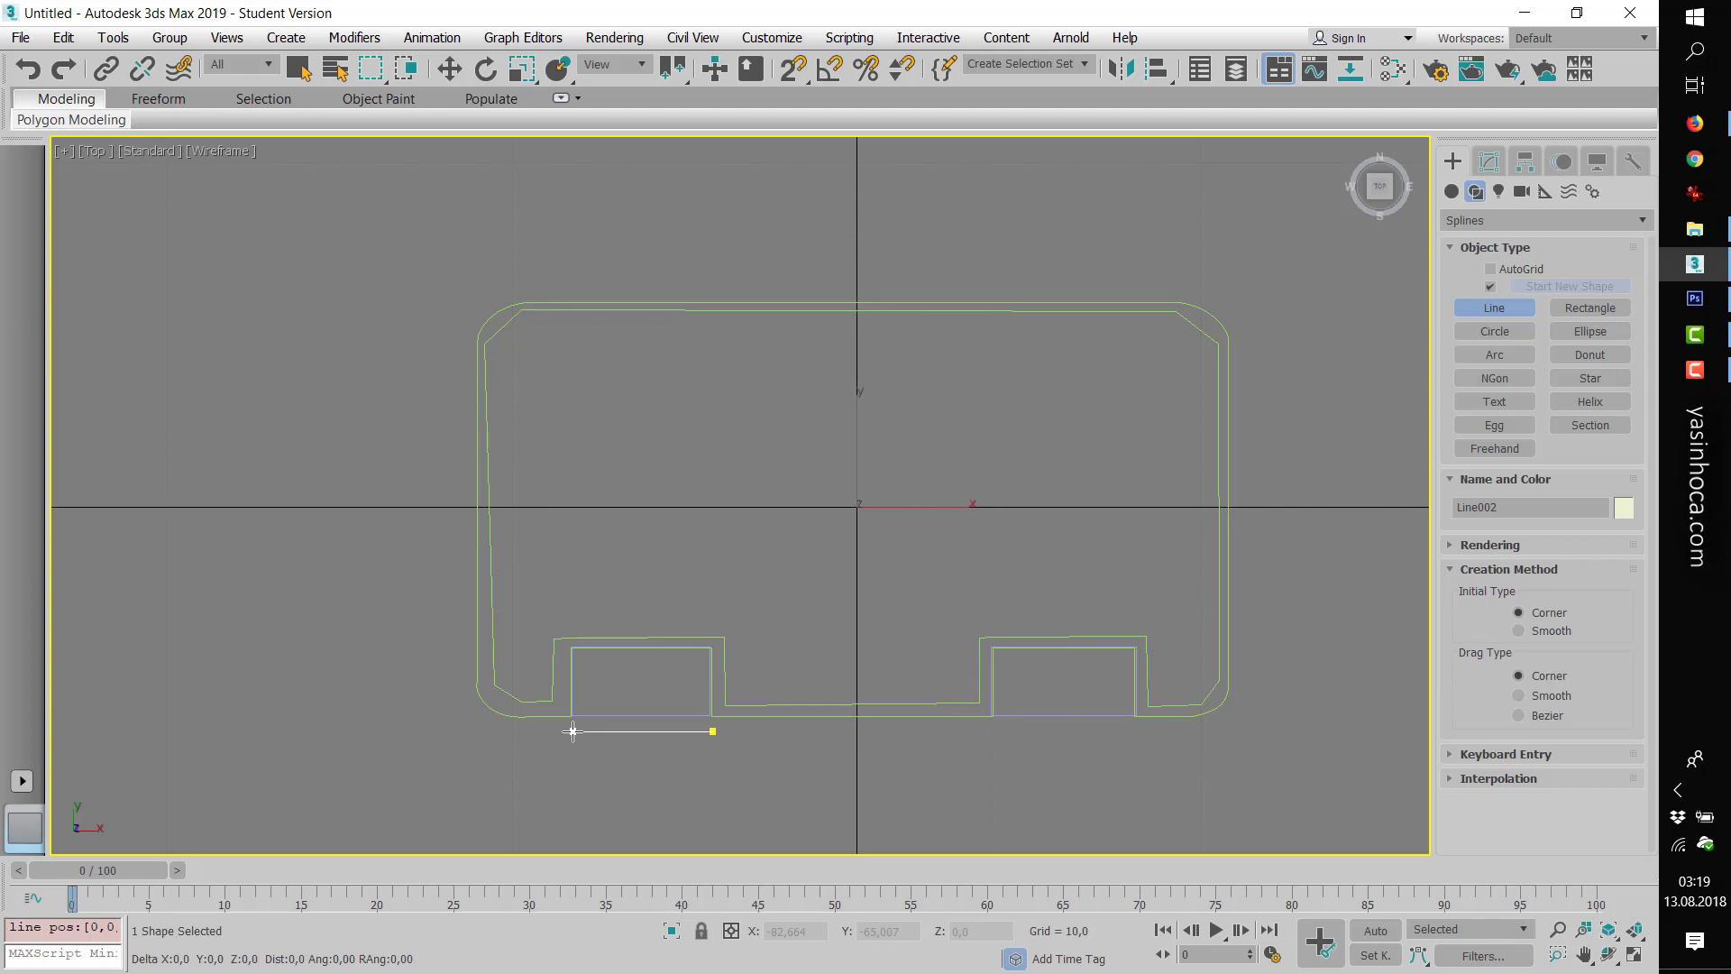
right_click(556, 762)
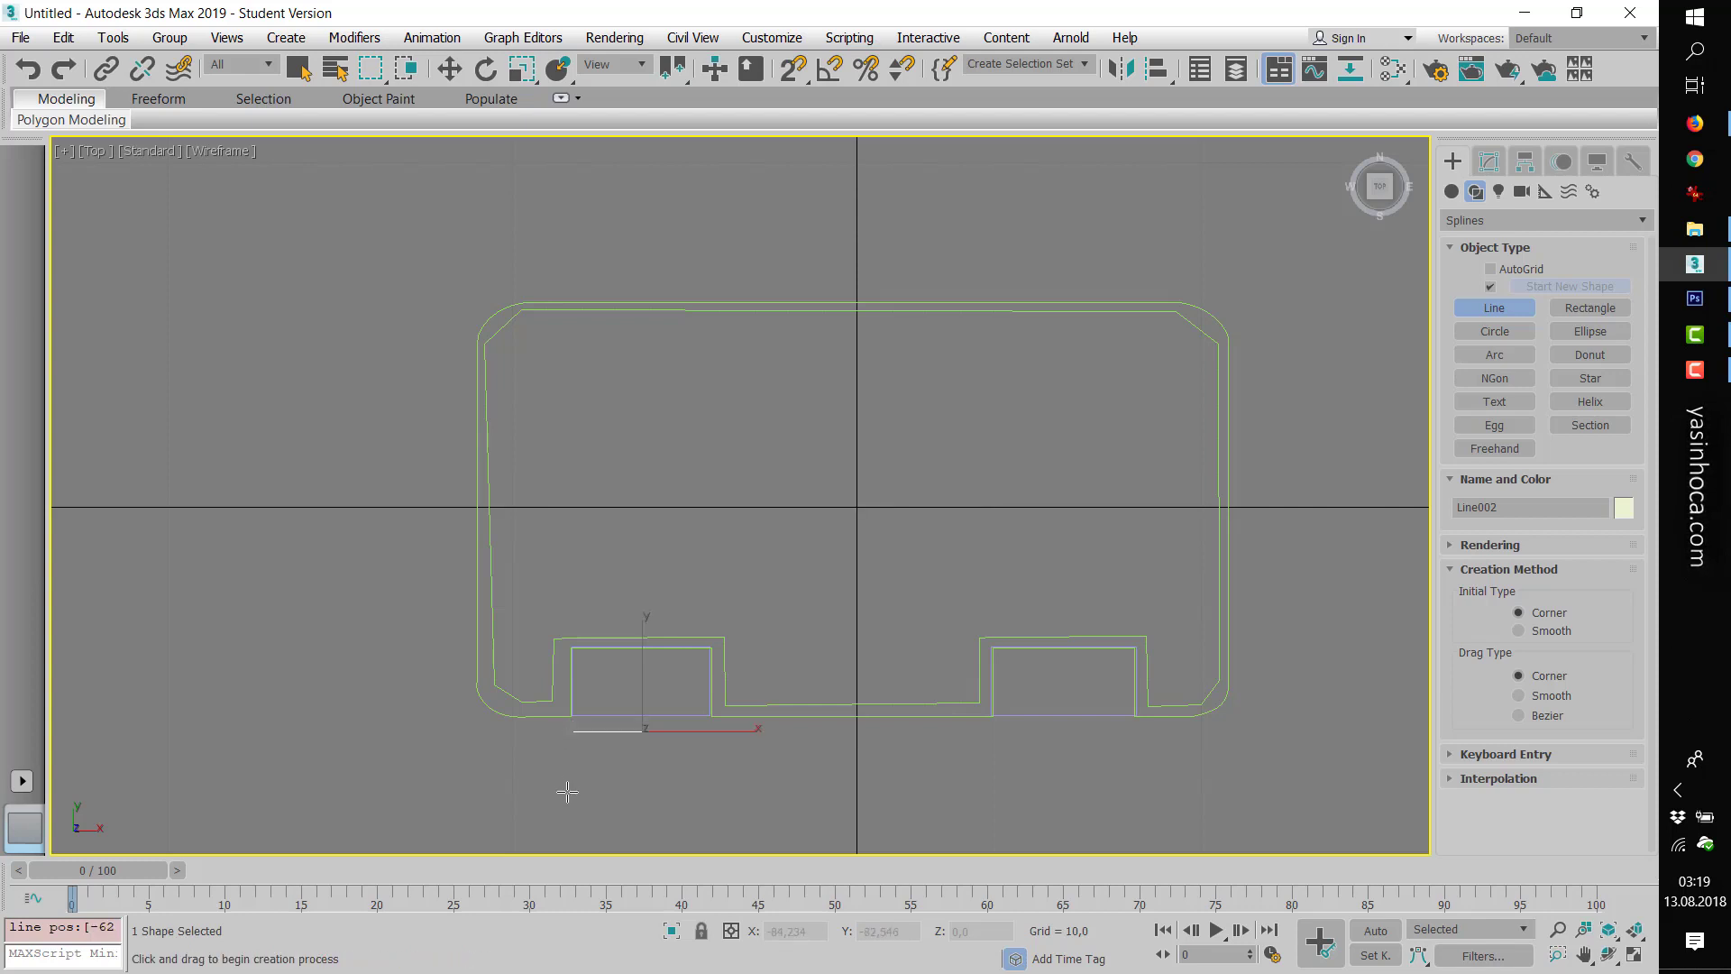
key(p)
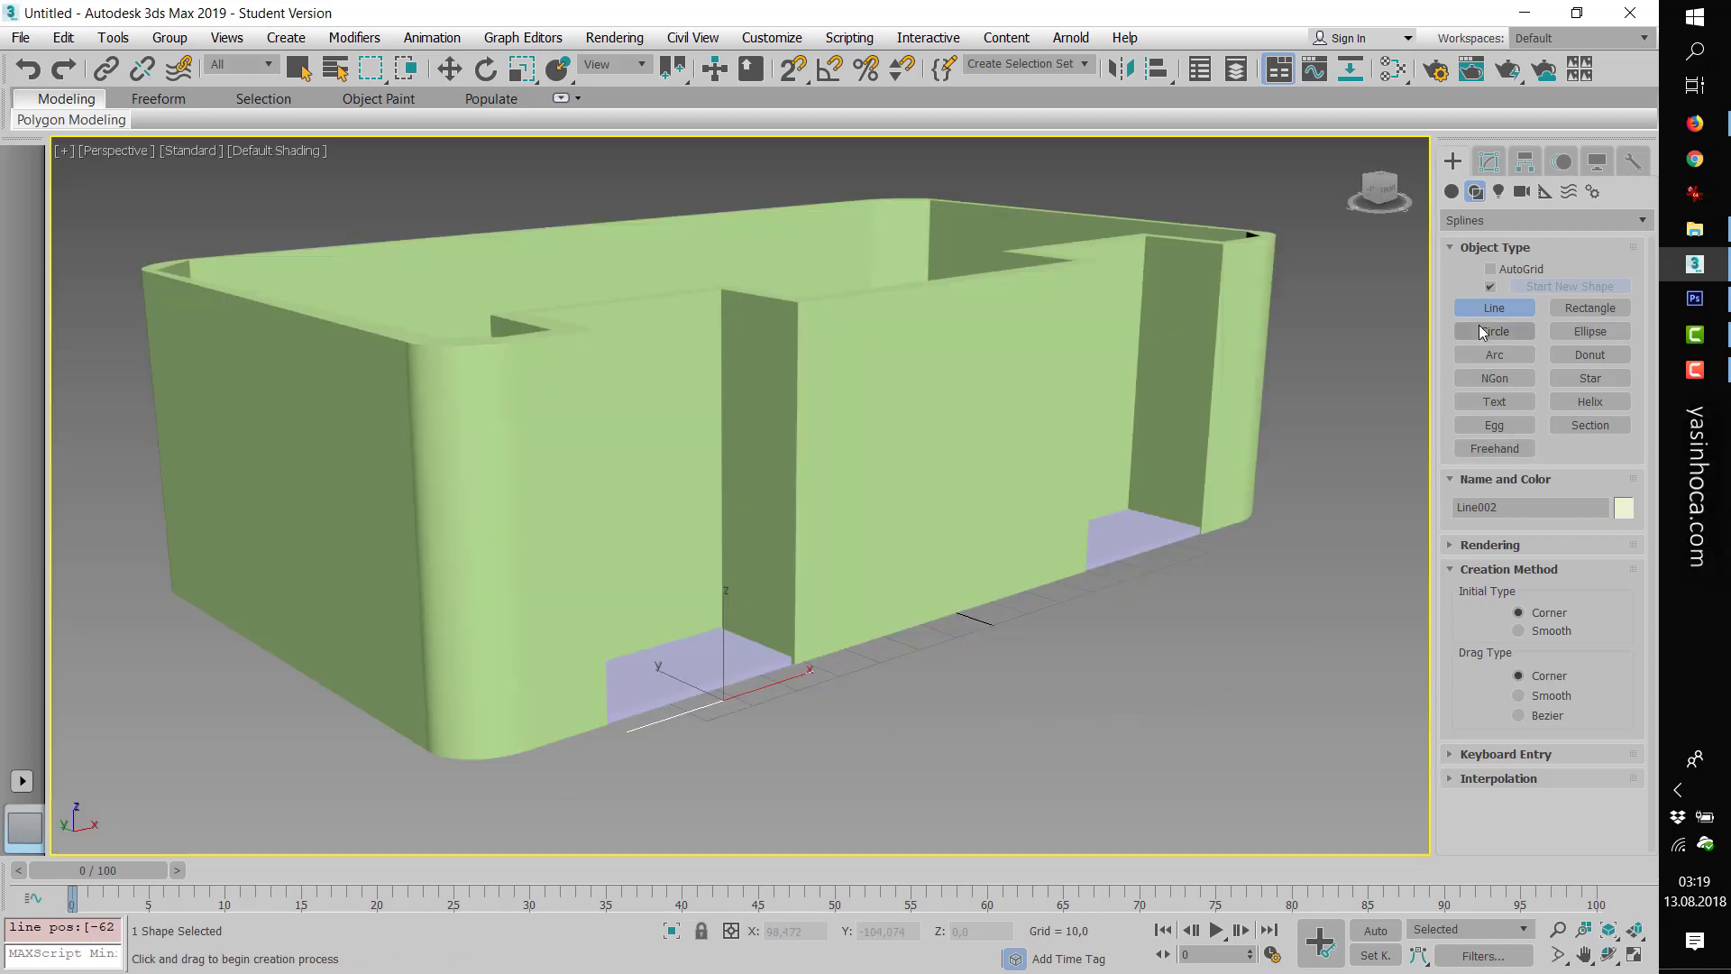
- Create a railing using Line002 as its path
click(1452, 191)
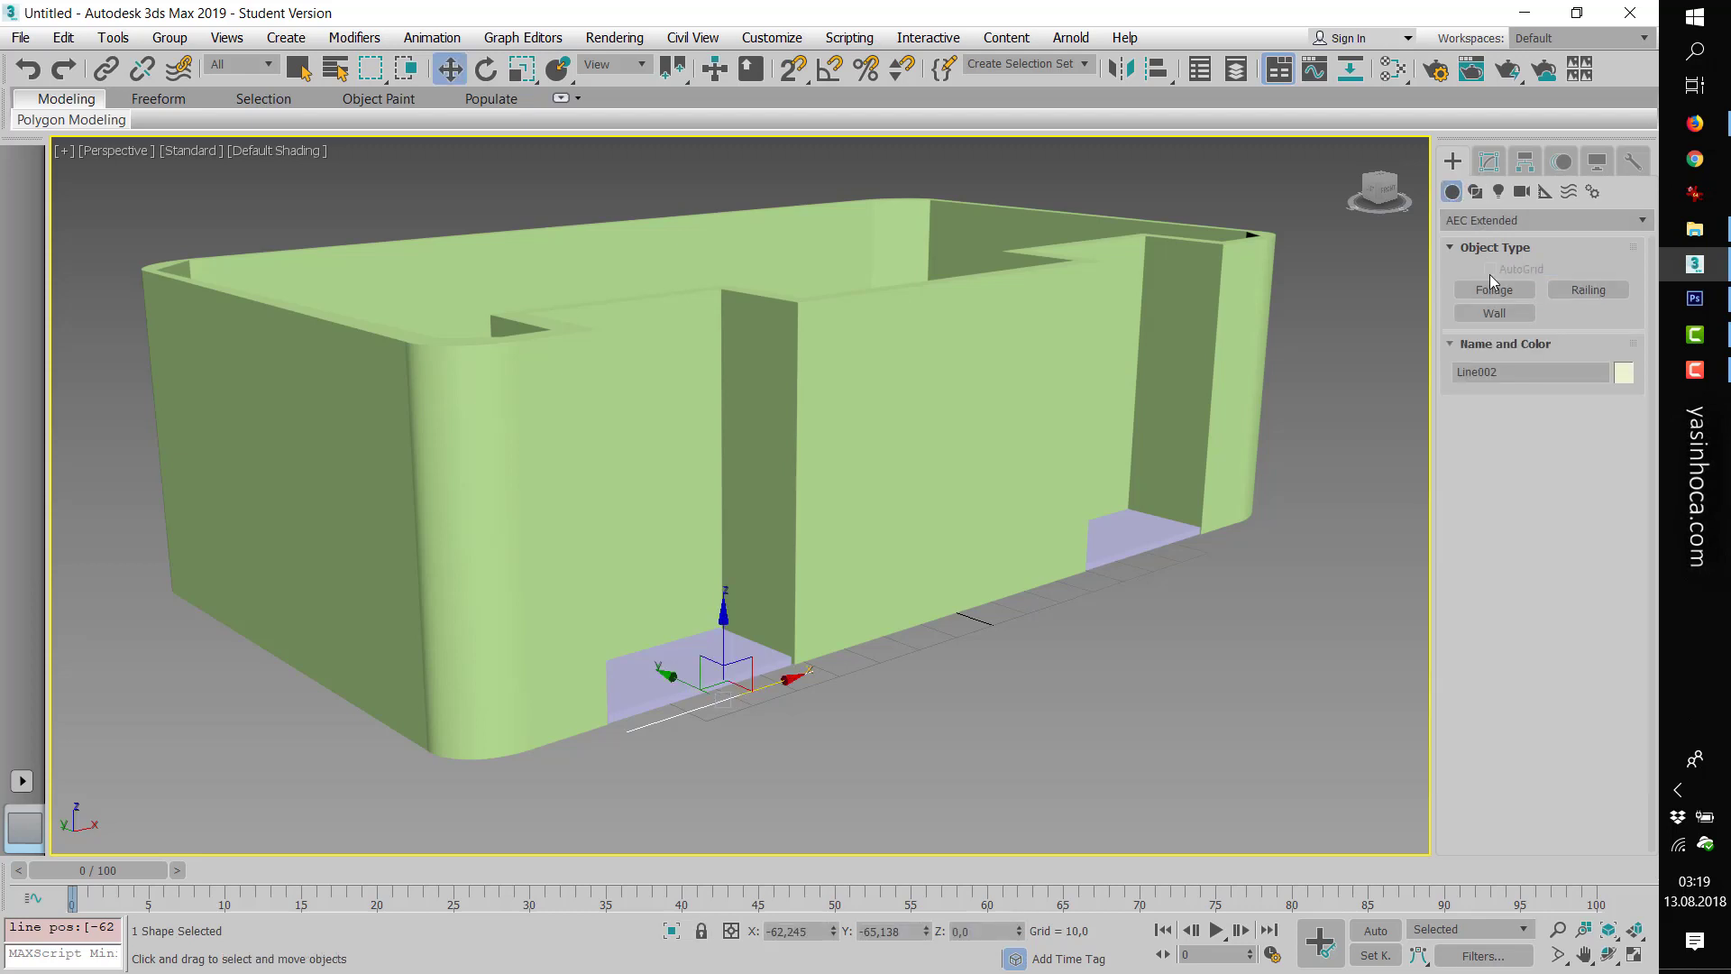
click(1589, 290)
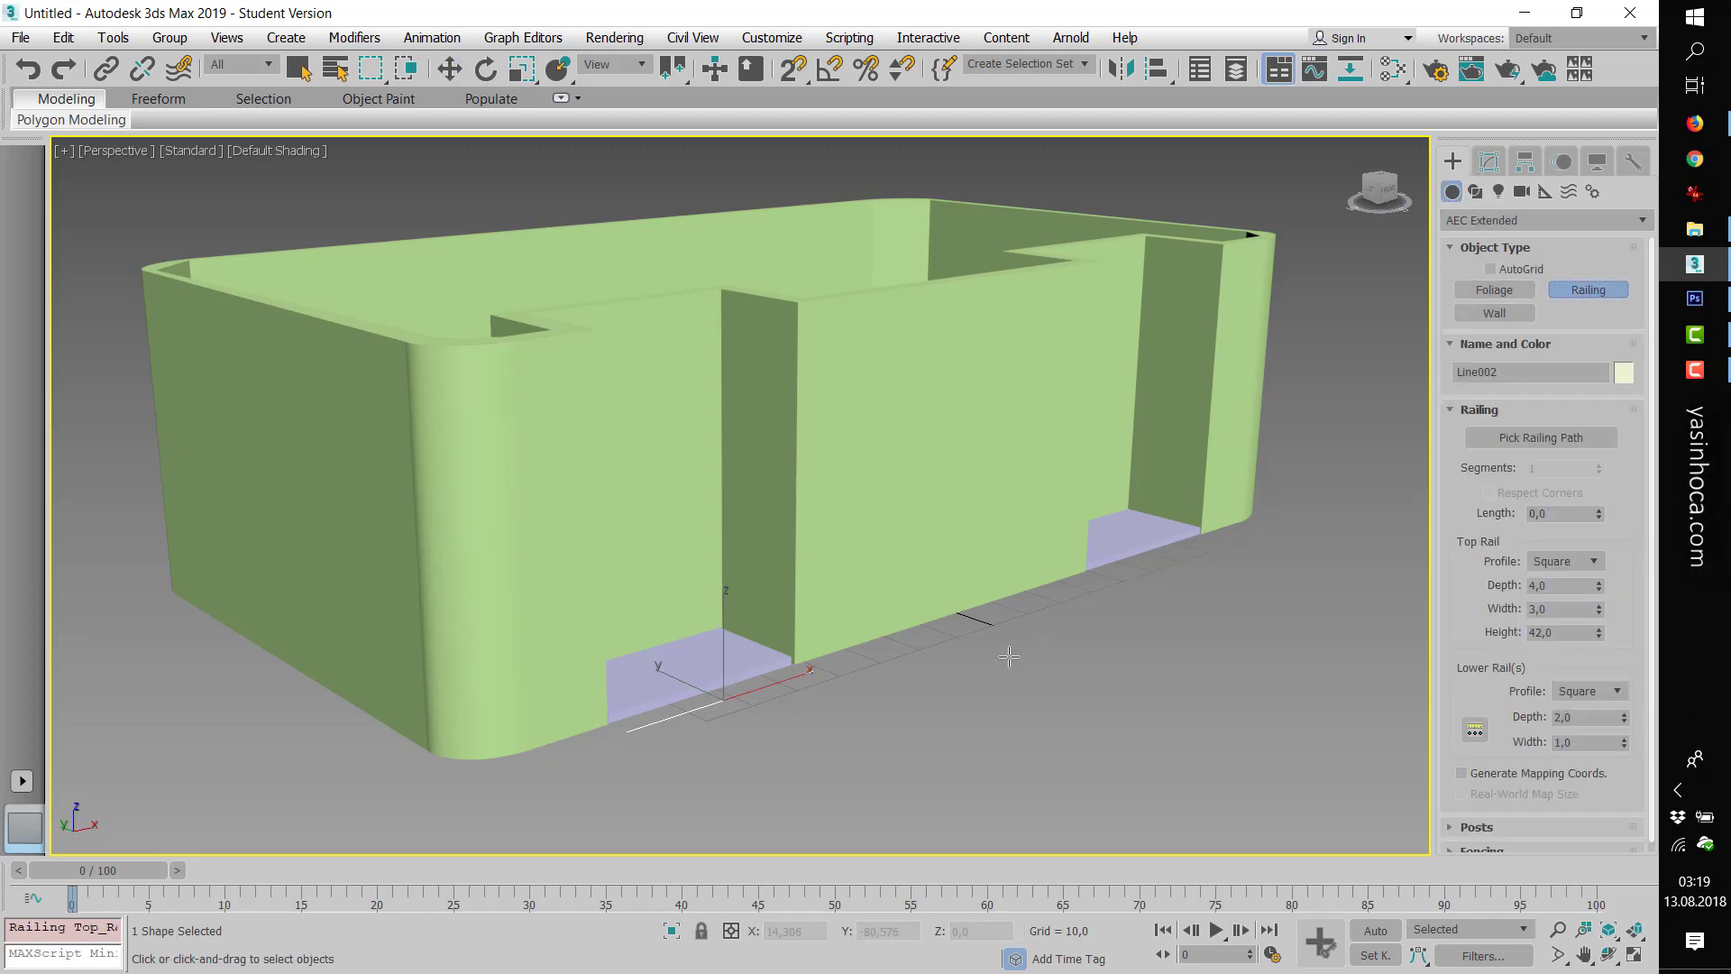
click(1537, 437)
click(705, 705)
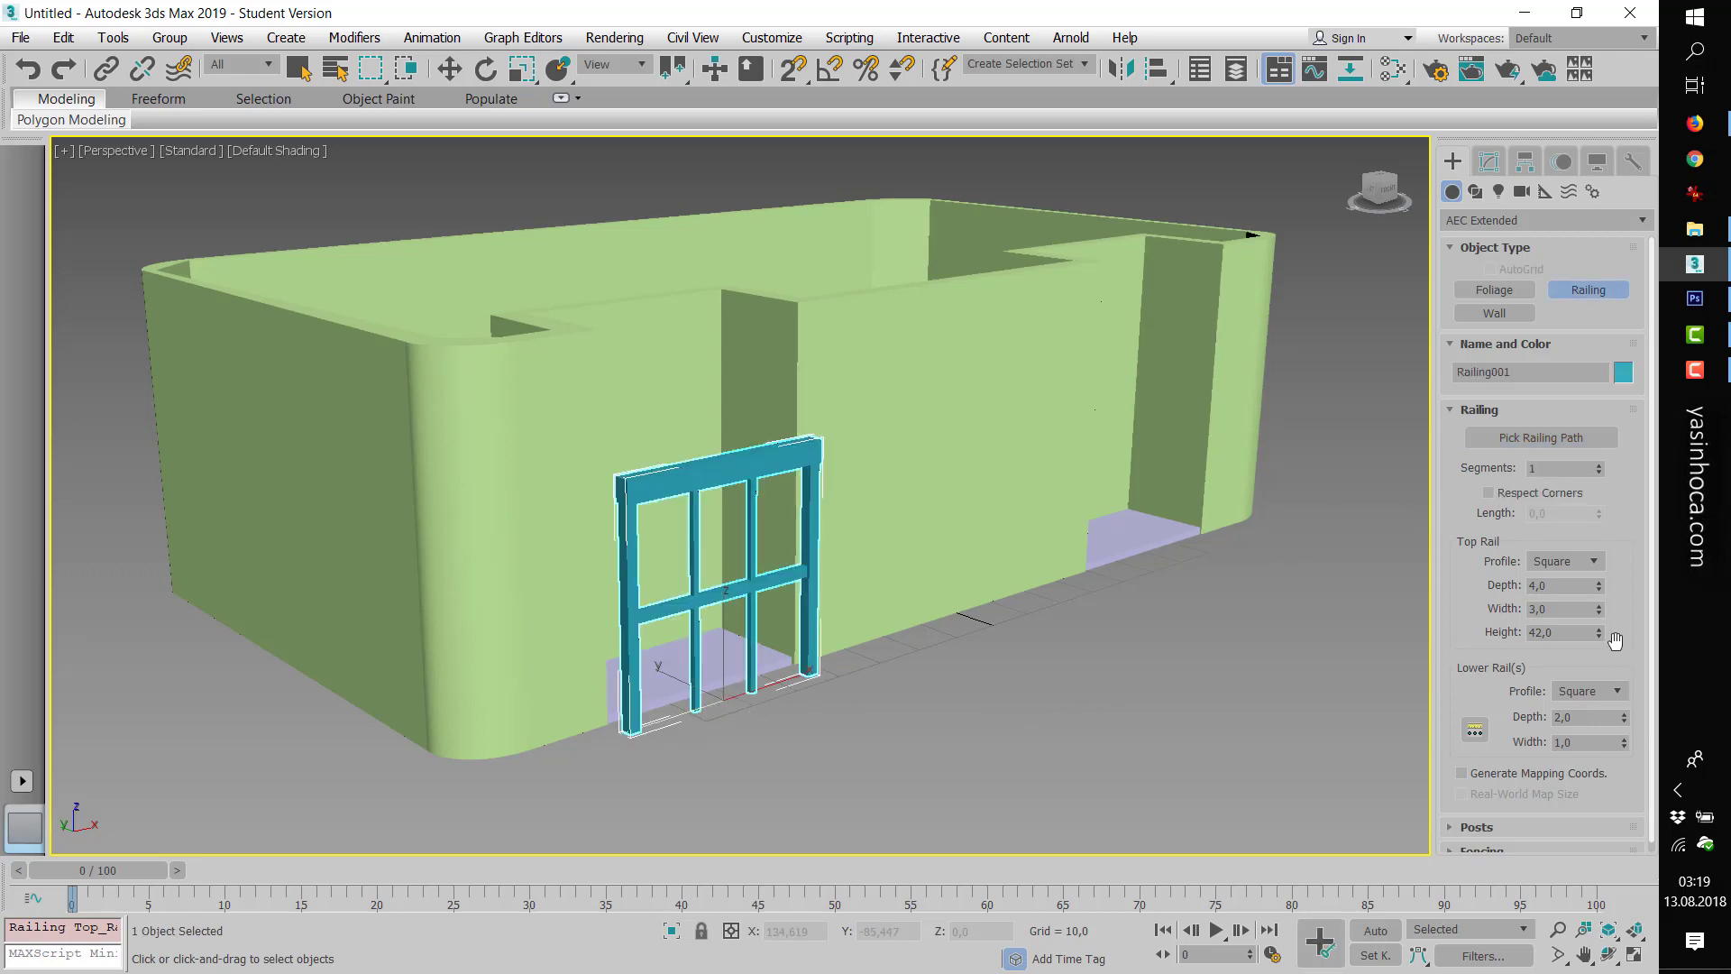
- Set the railing height to 17,22 with a round top rail and align it to the opening
drag(1600, 637, 1612, 690)
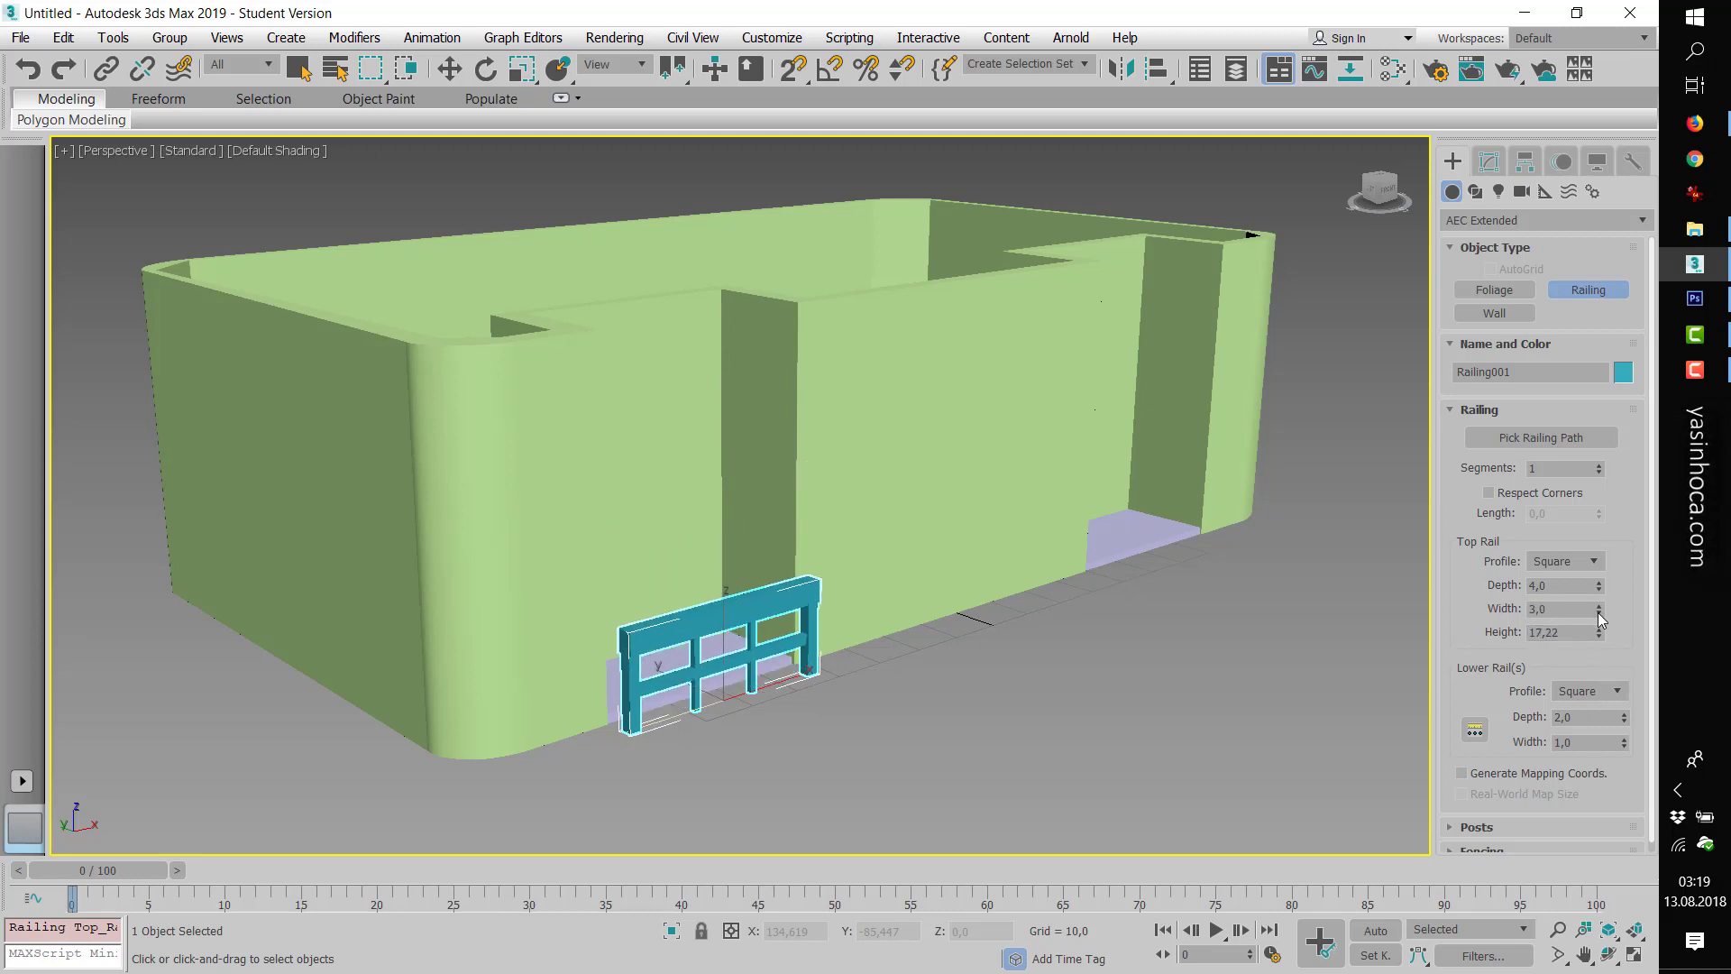
drag(1600, 586, 1600, 592)
click(1573, 561)
click(1565, 596)
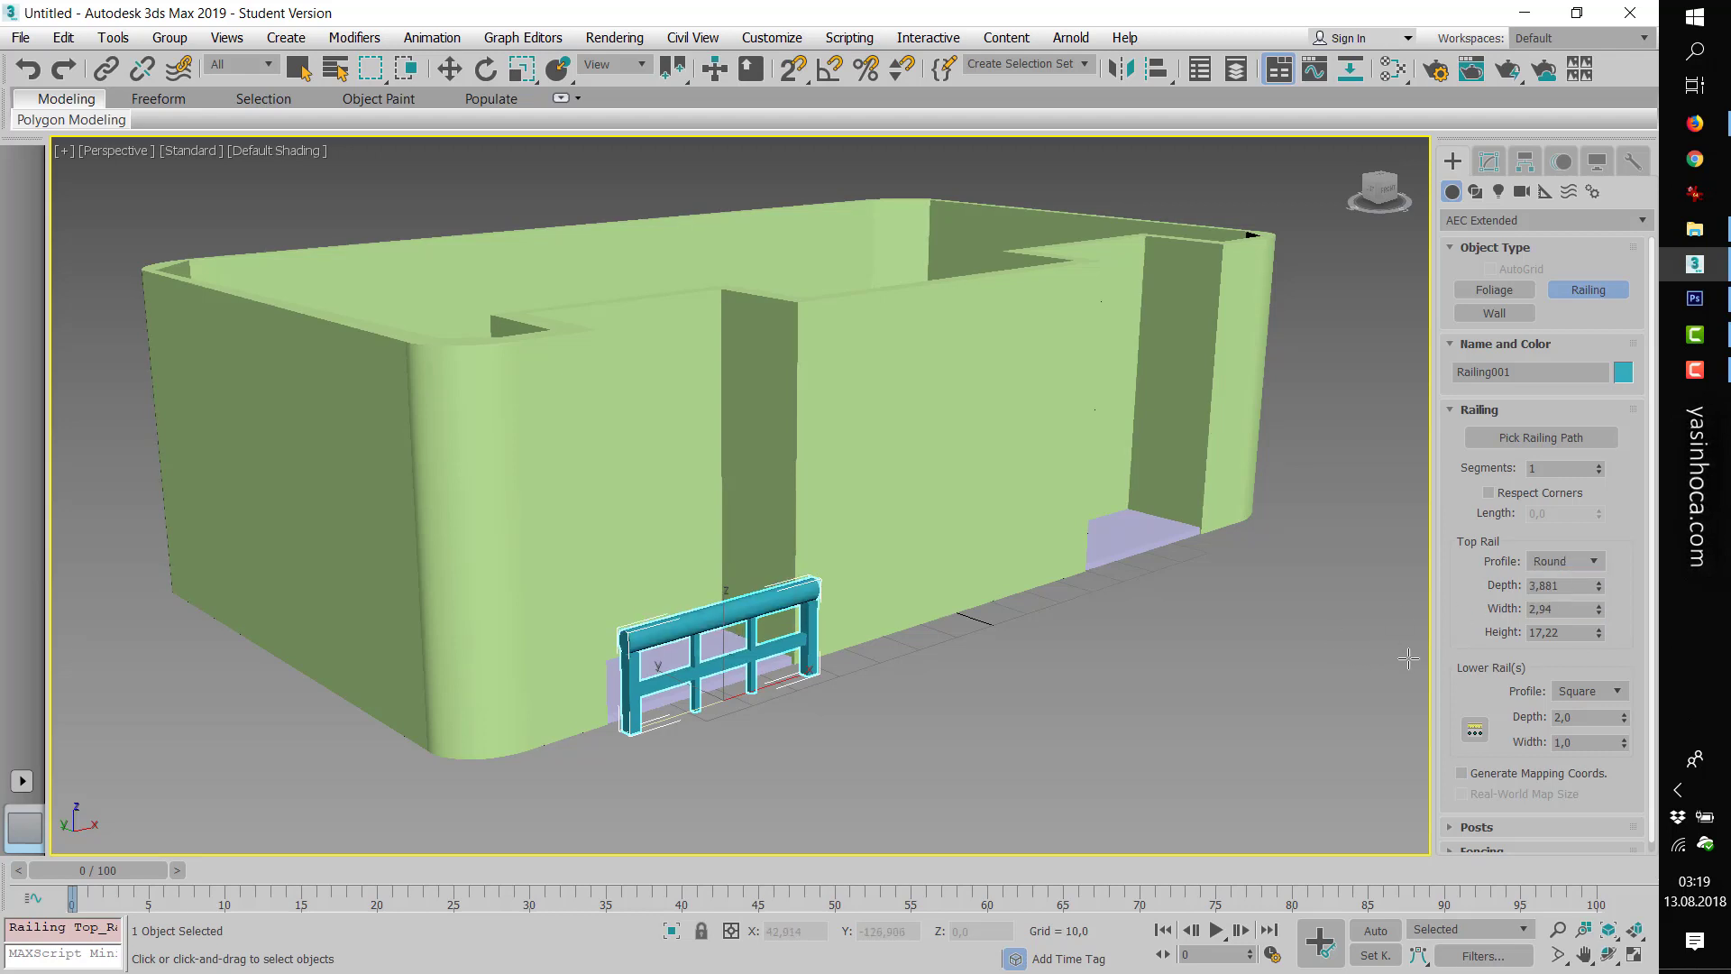
click(449, 68)
drag(700, 692, 676, 676)
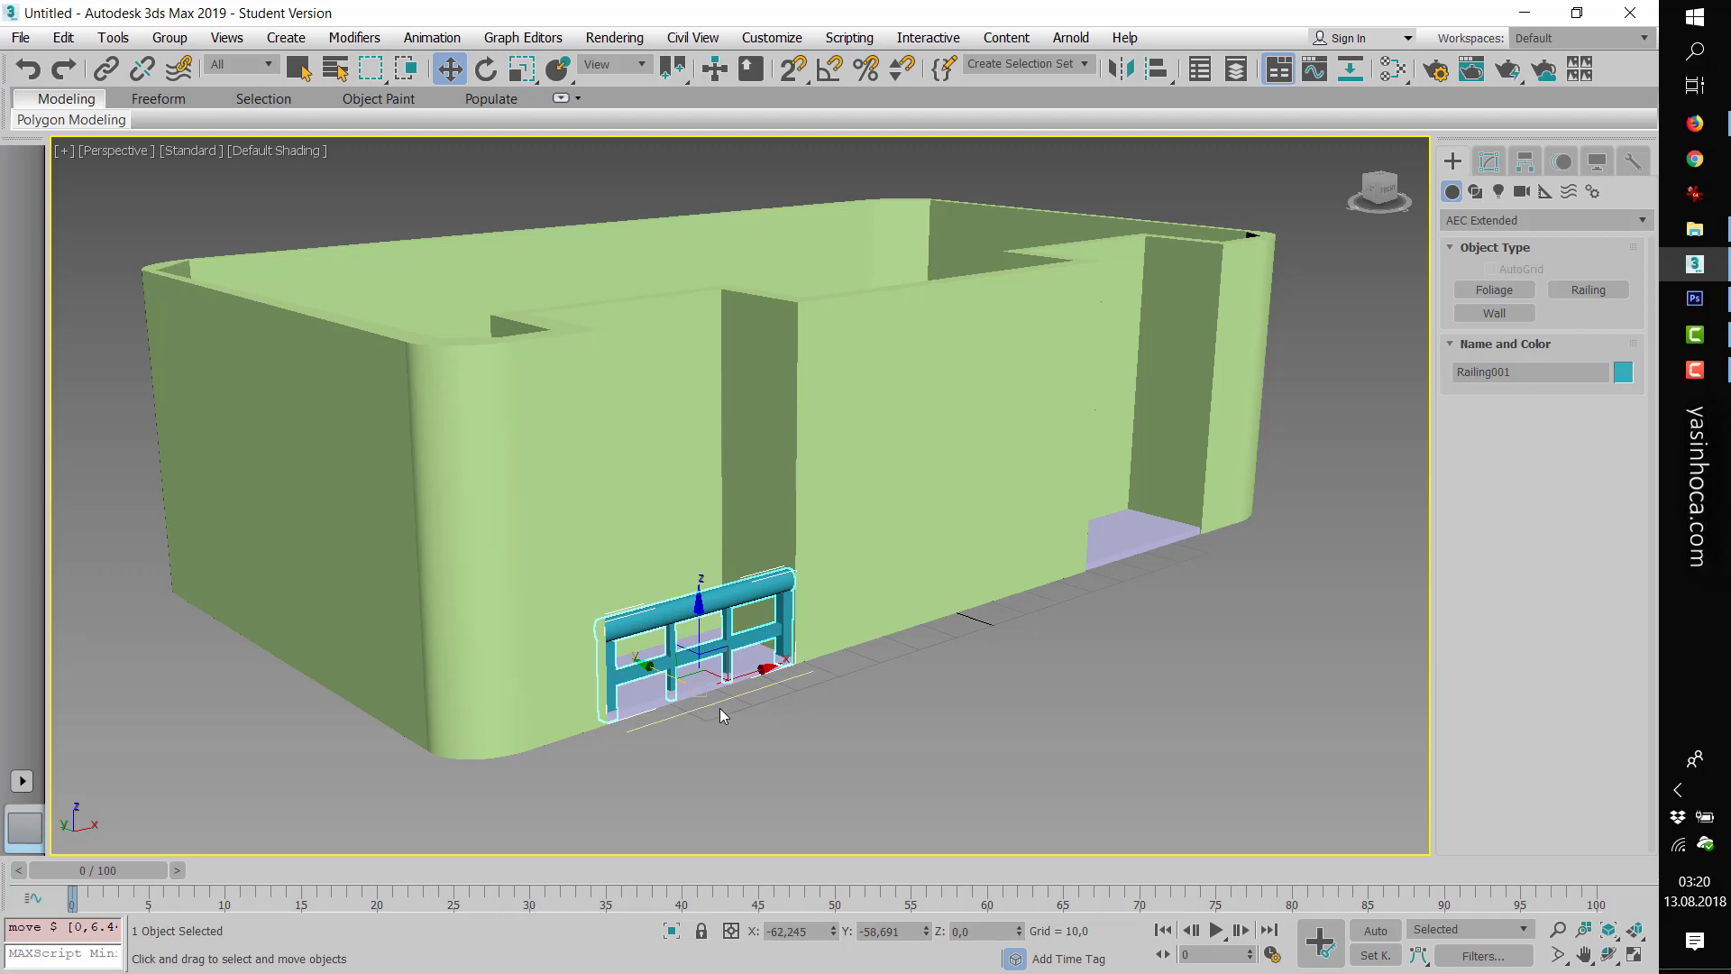
- Clone Railing001 into the far doorway as Railing002, checking its placement from Top view
click(717, 704)
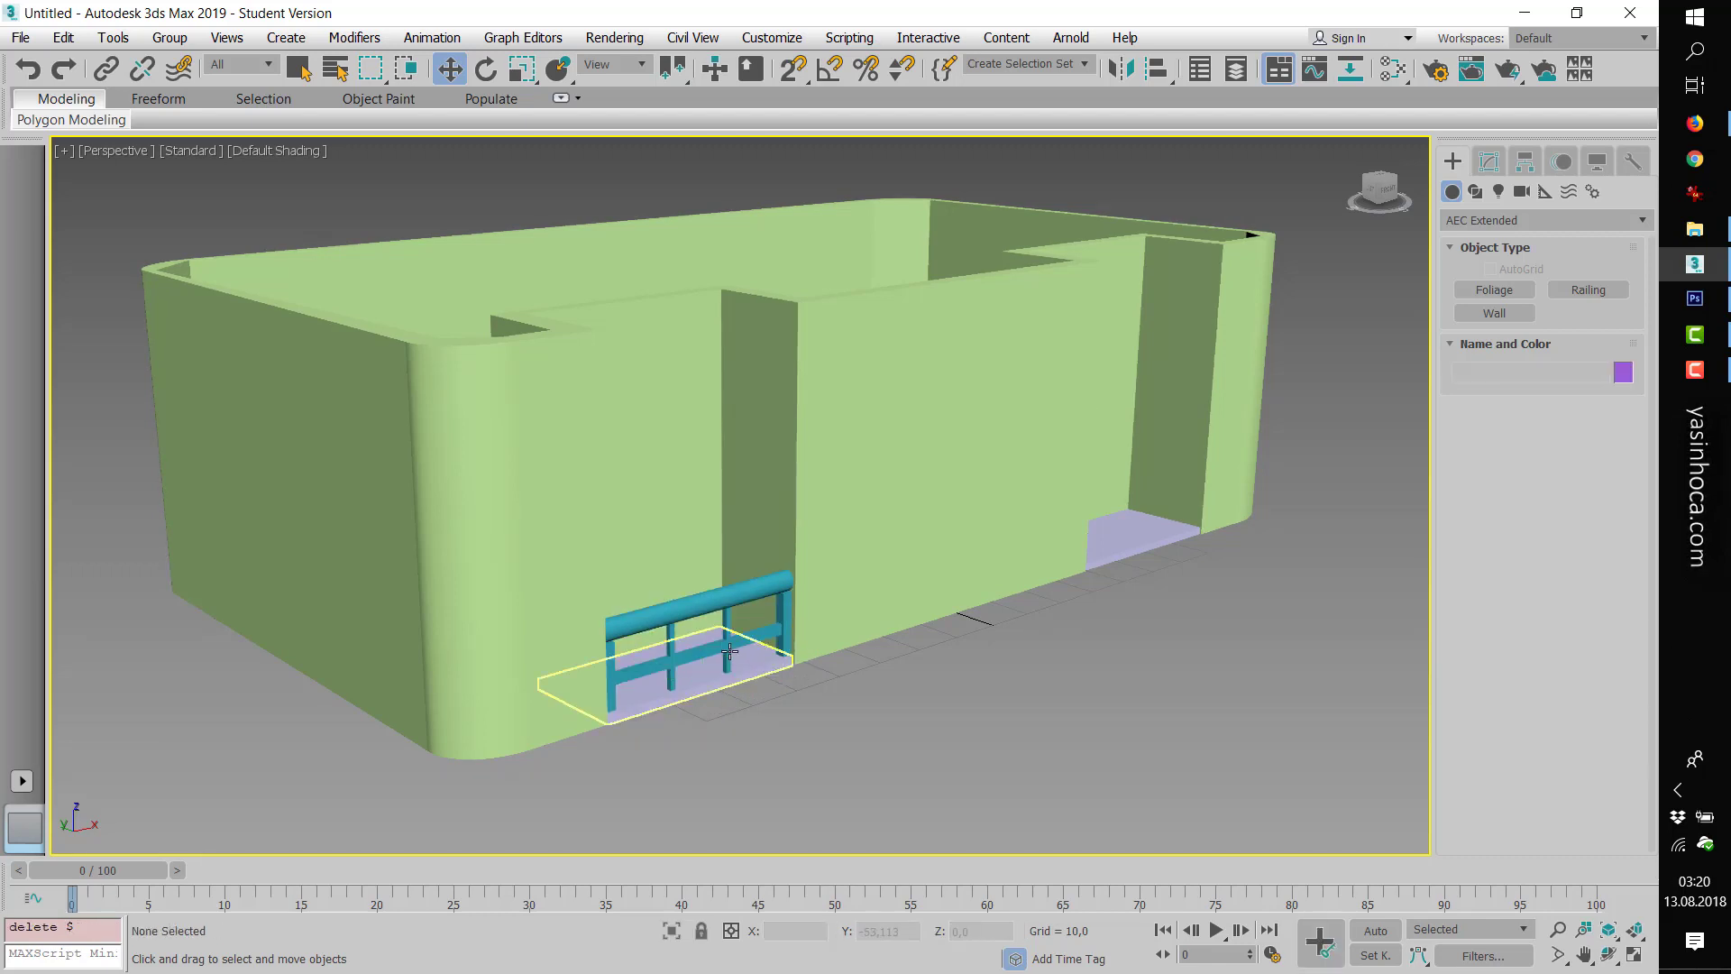
click(731, 690)
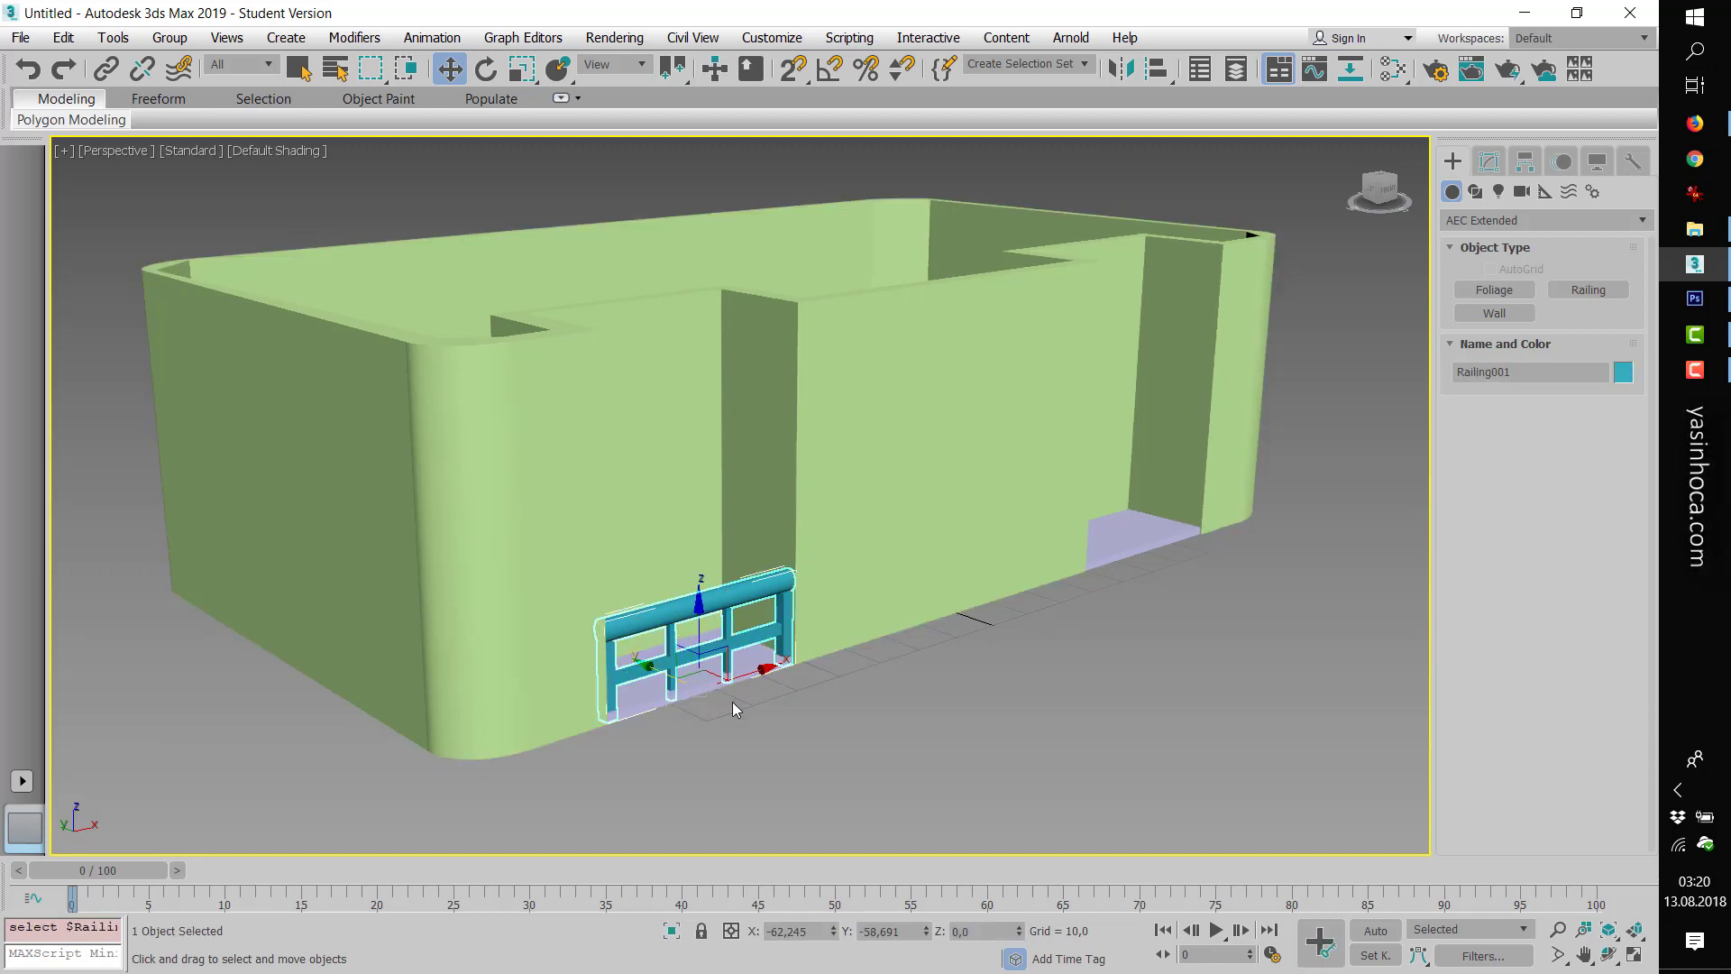
shift+drag(745, 672, 1195, 549)
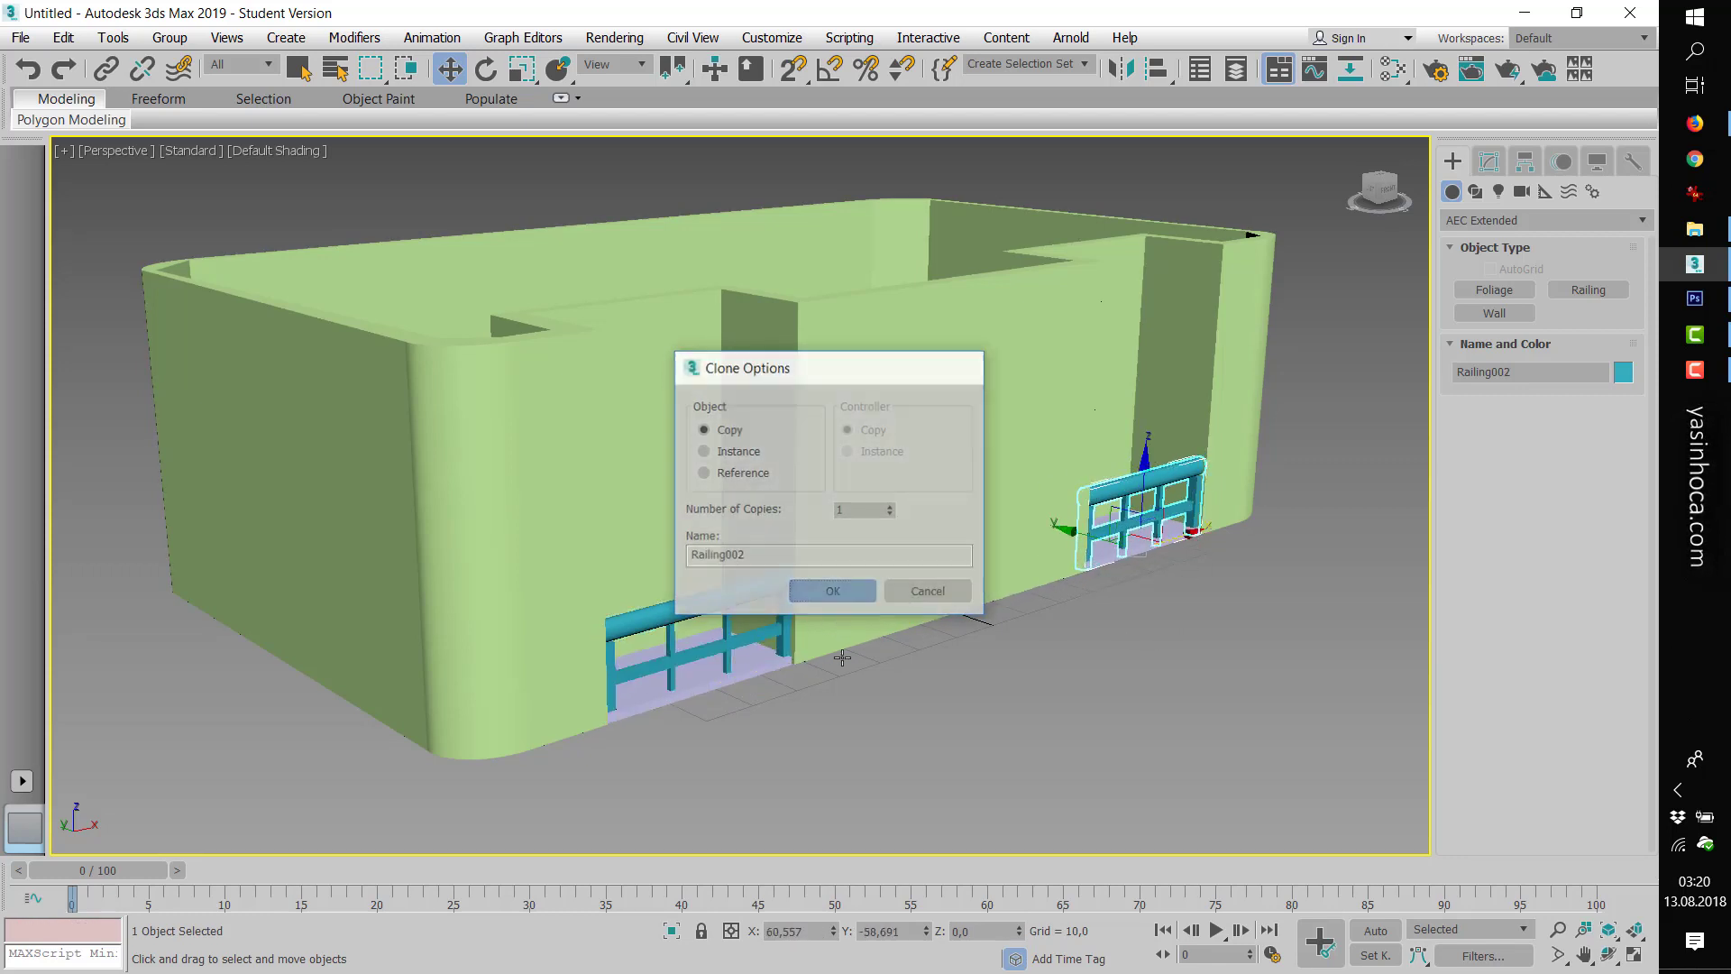
click(835, 588)
click(902, 755)
key(t)
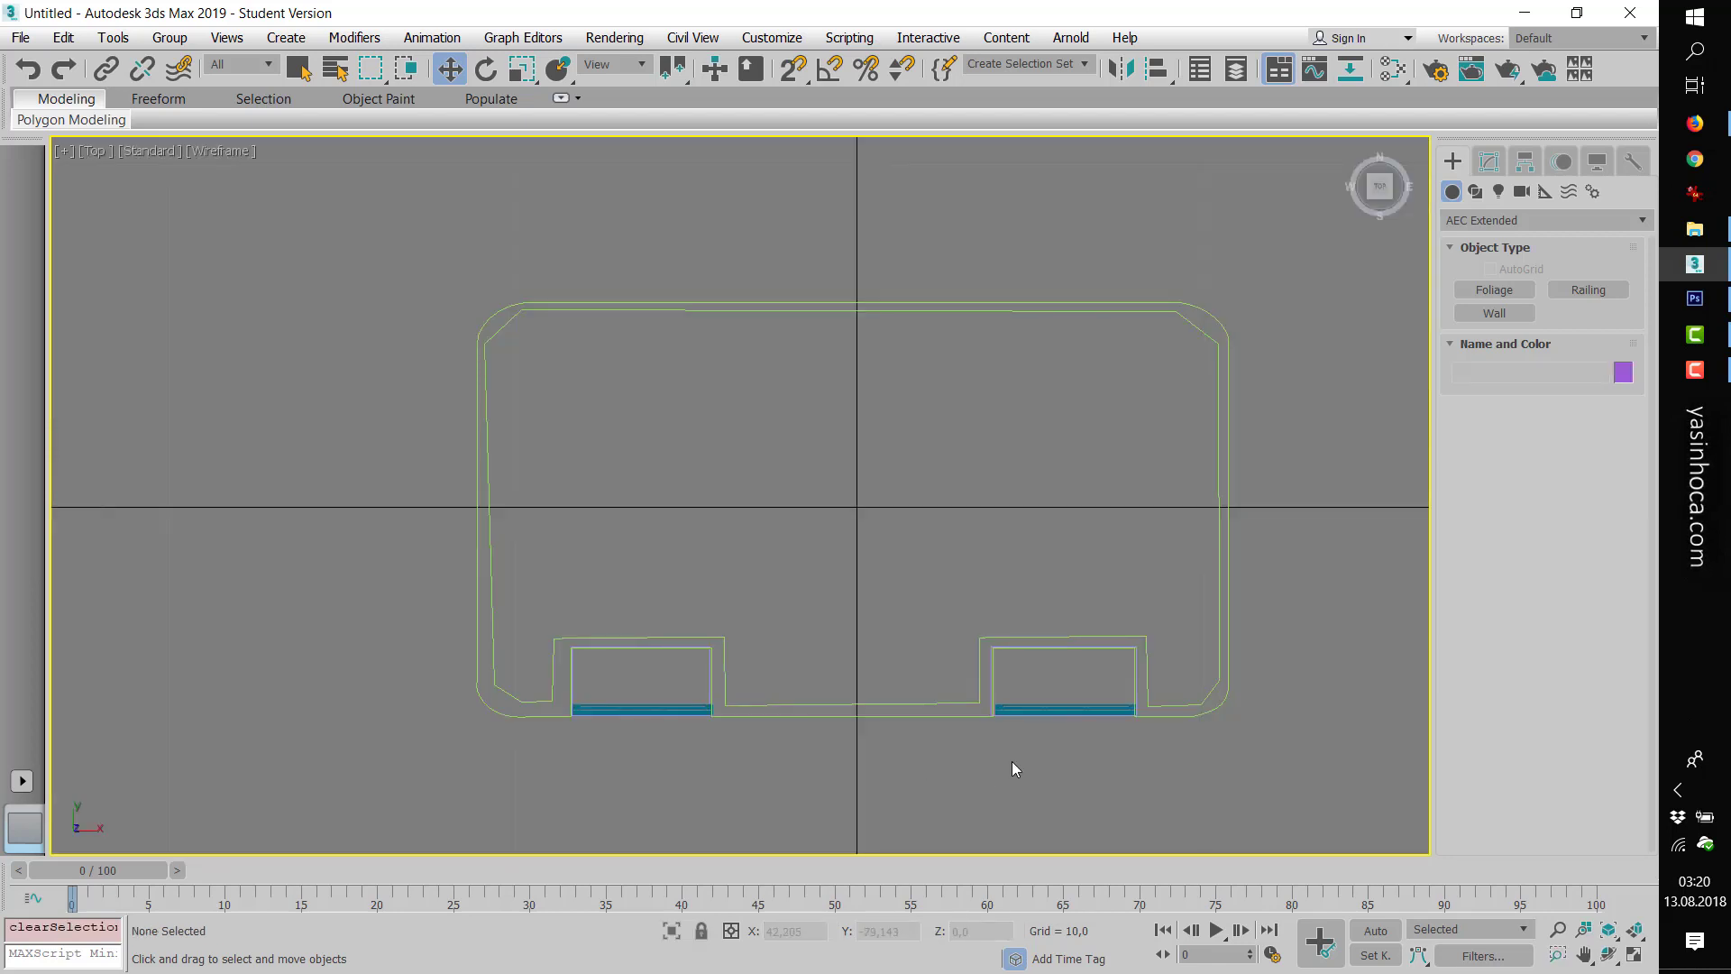
key(p)
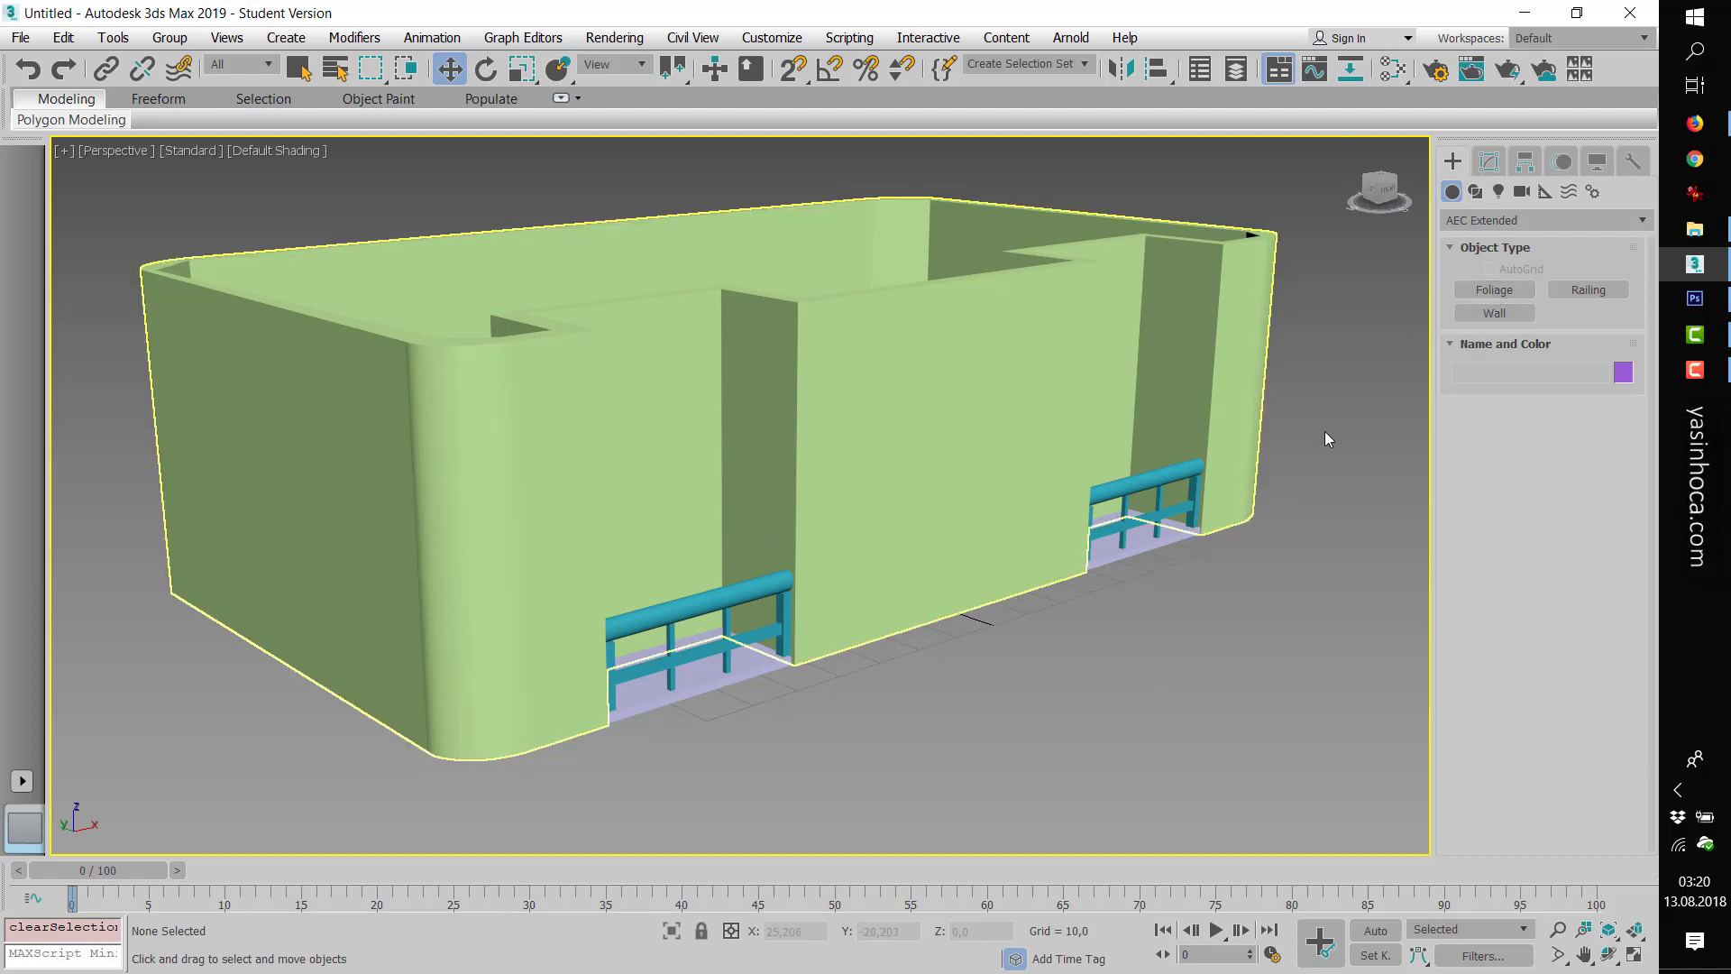
click(1475, 218)
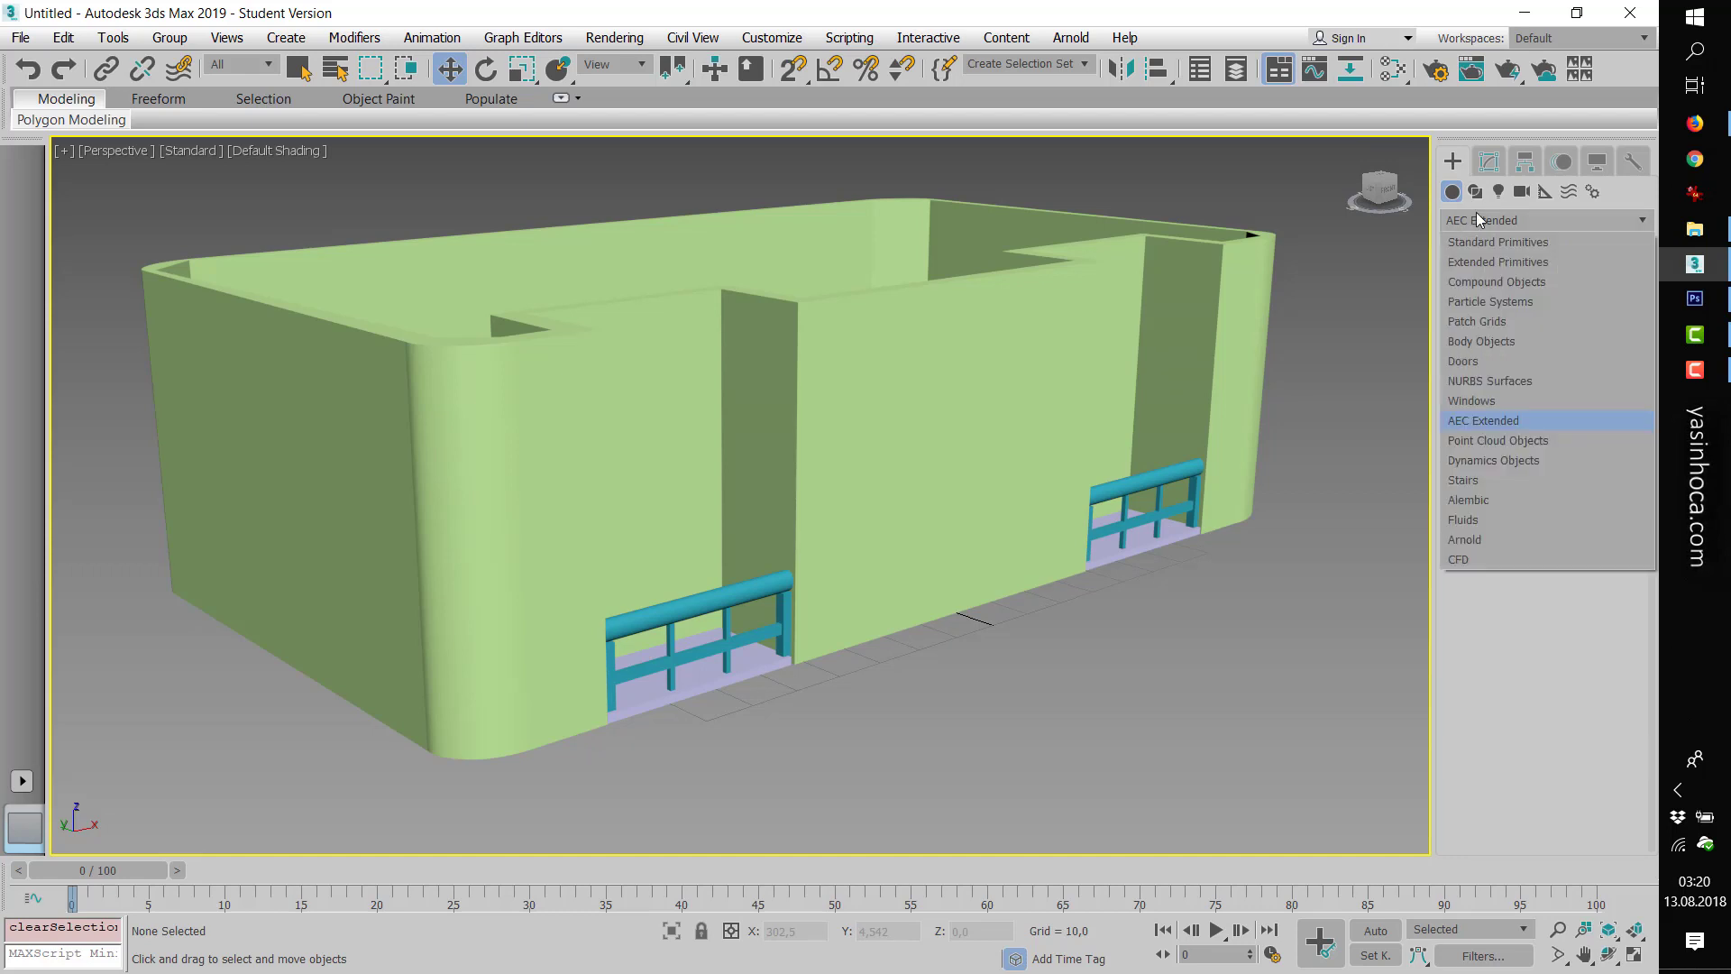
click(1474, 401)
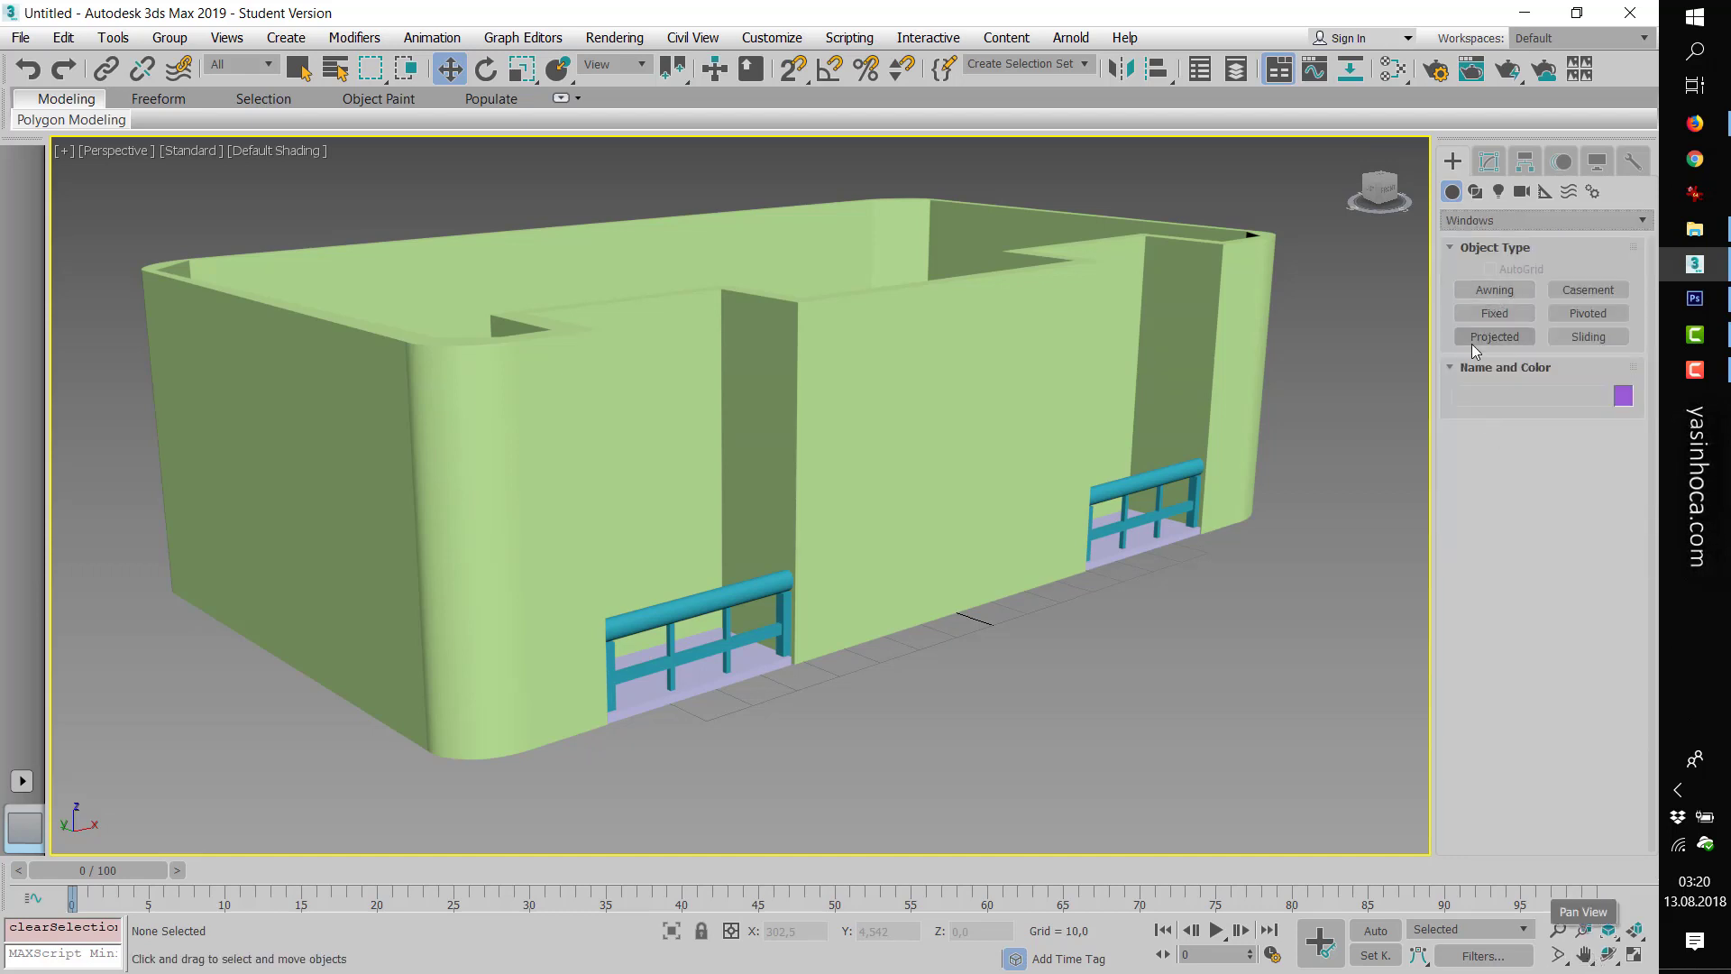
click(1495, 293)
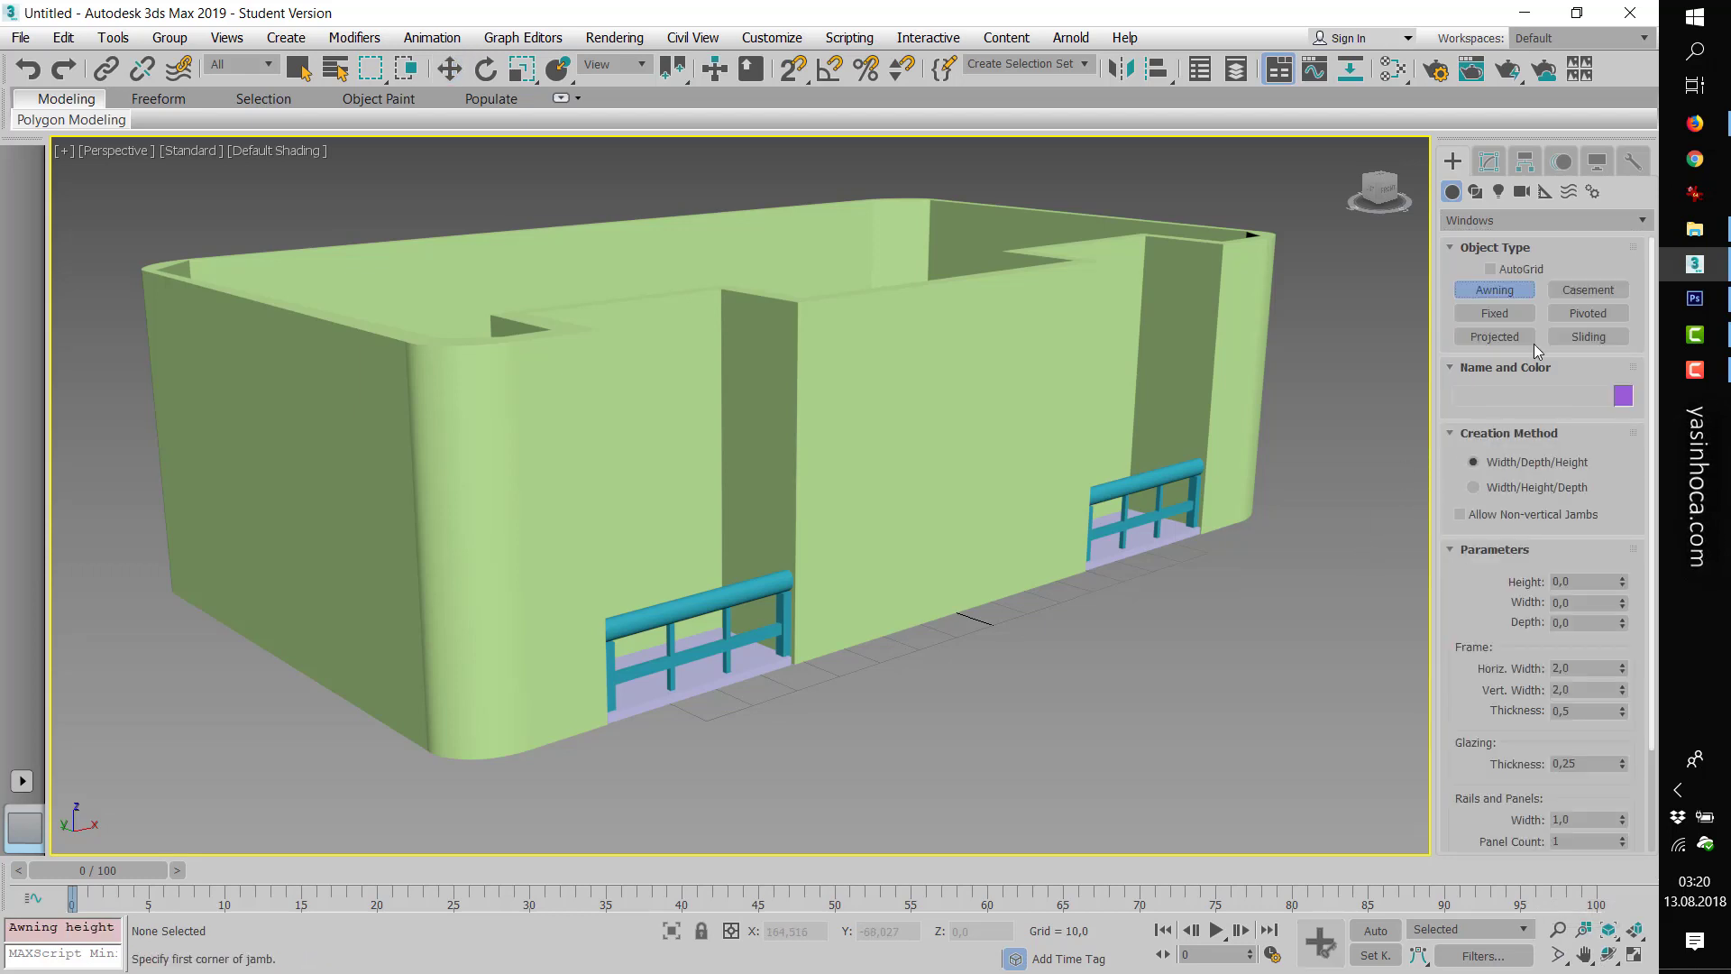
mouse_move(803, 778)
mouse_down()
mouse_move(925, 726)
mouse_move(886, 748)
mouse_up()
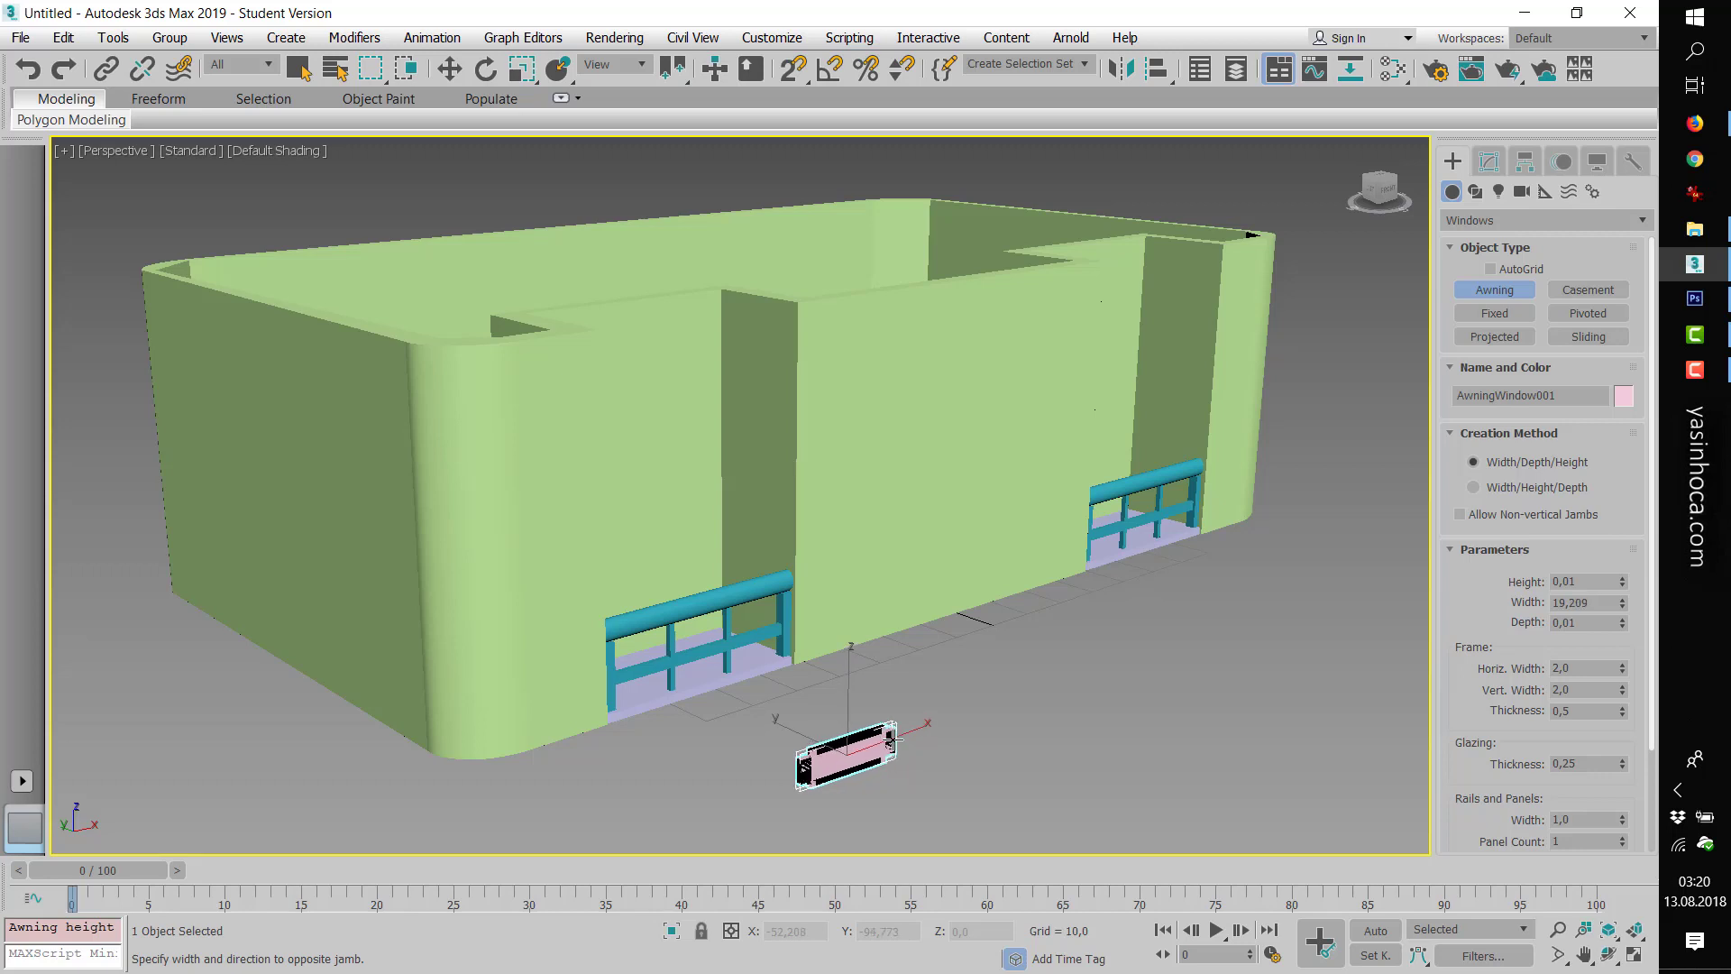
drag(892, 742, 894, 732)
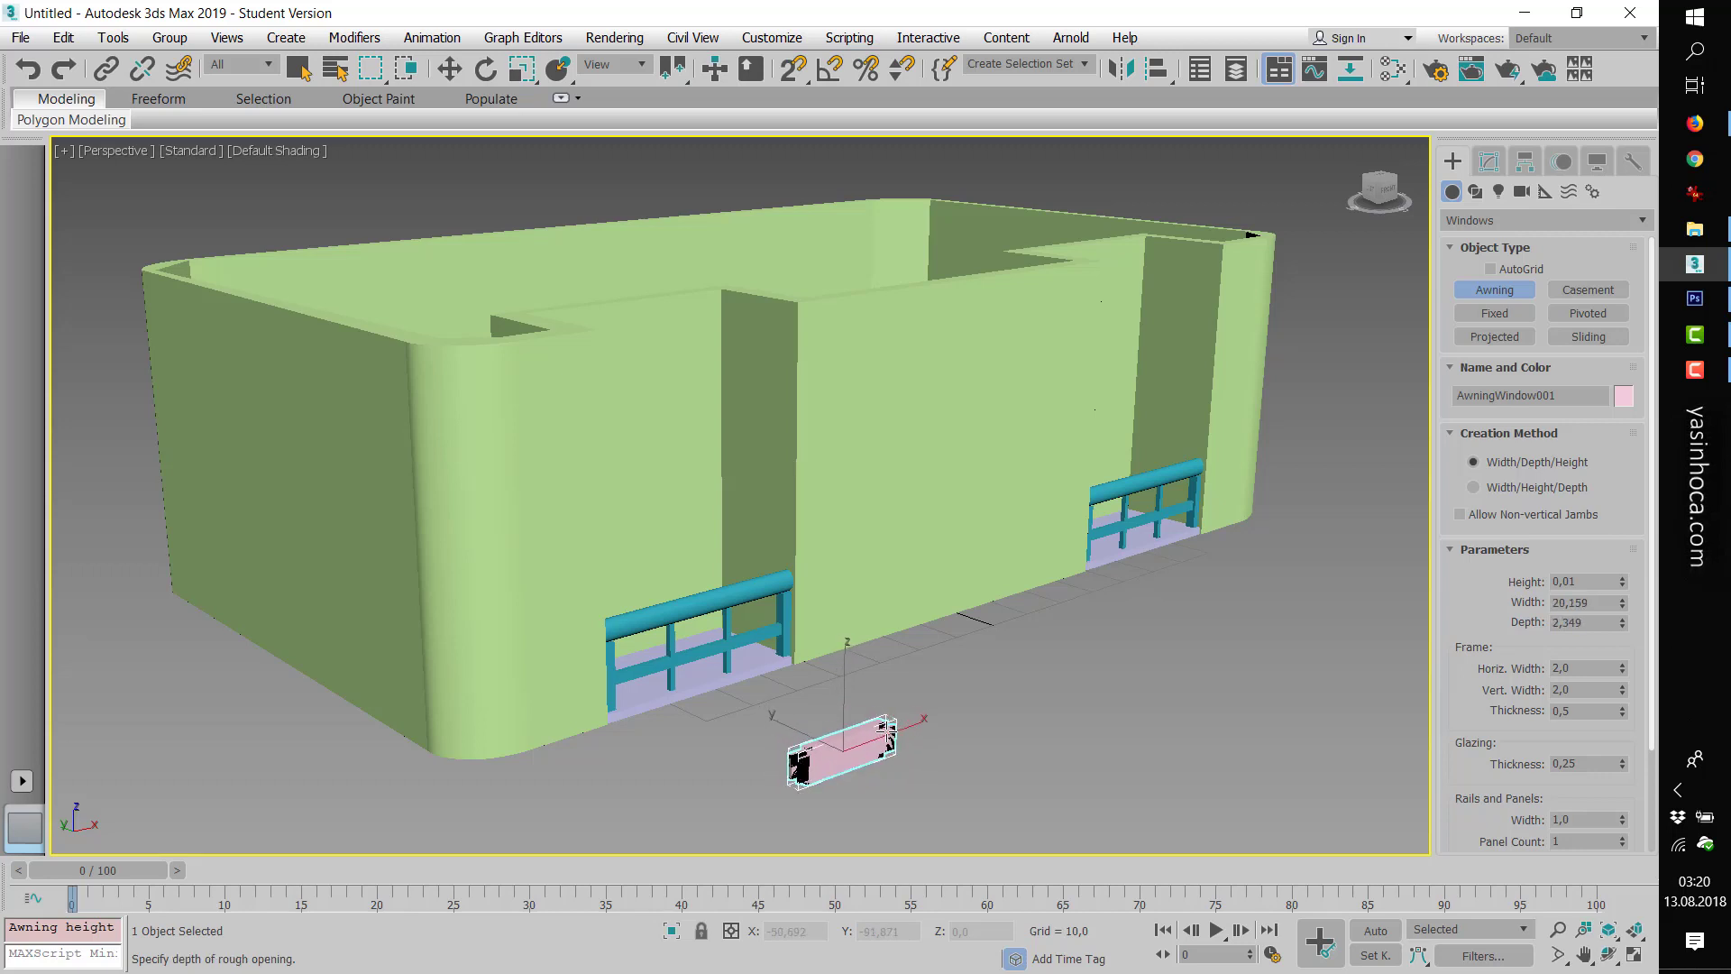
click(893, 732)
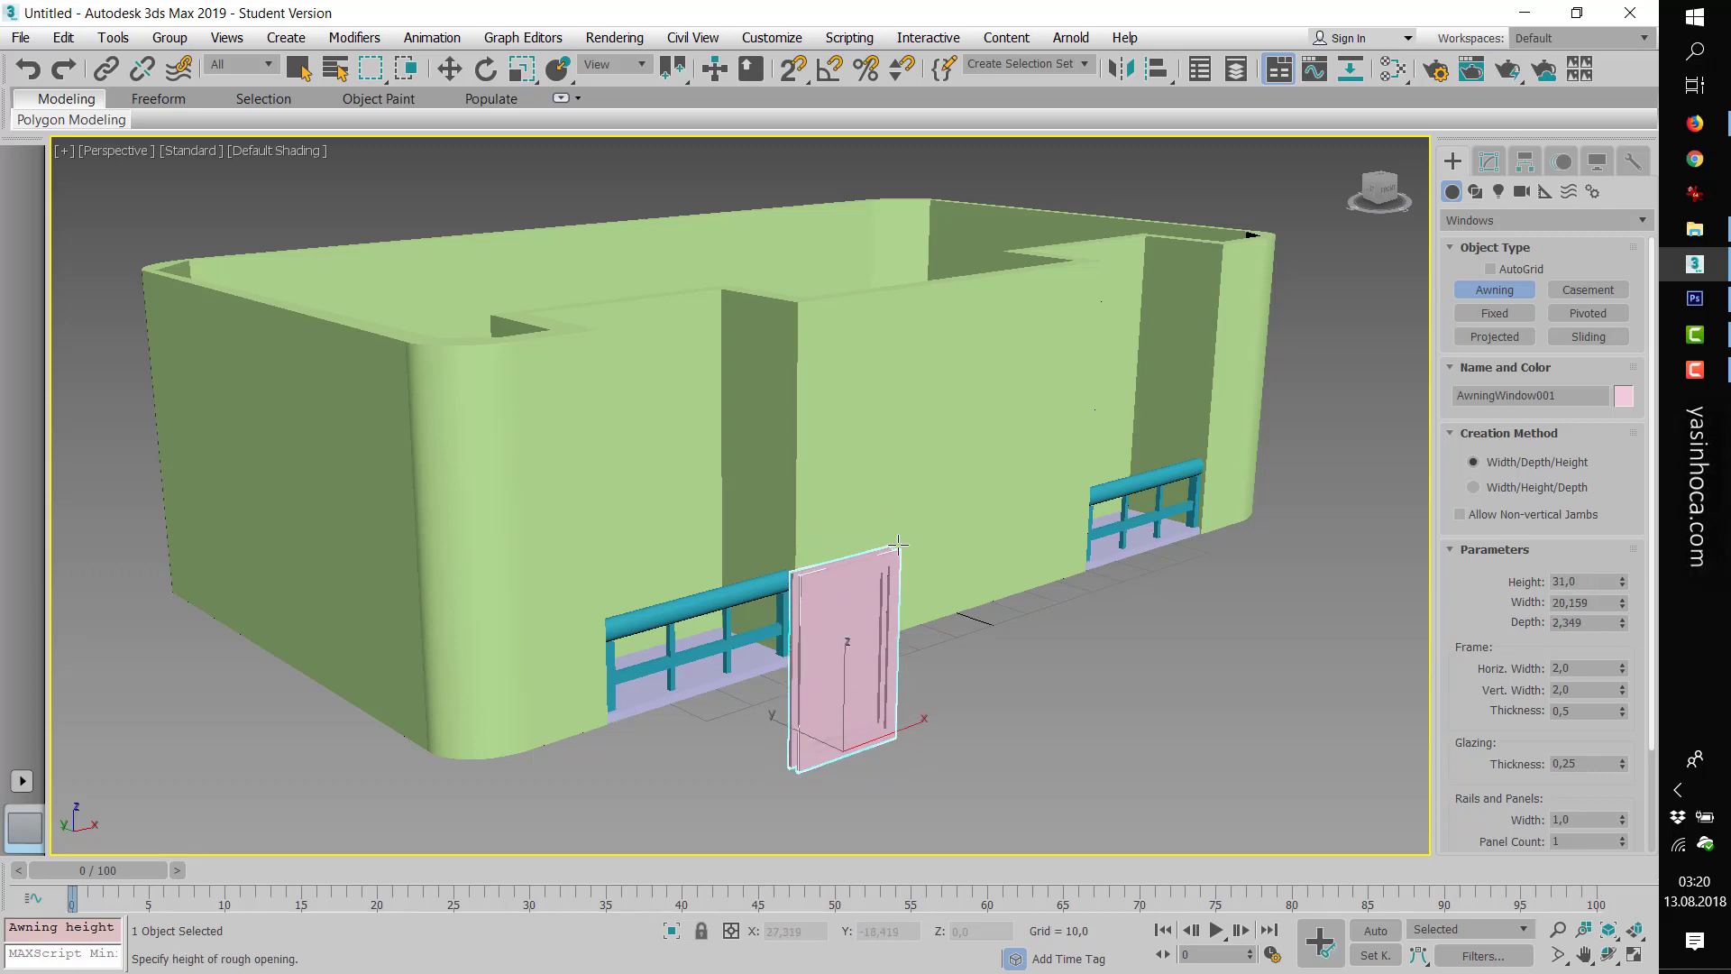
click(899, 543)
click(1584, 954)
click(449, 69)
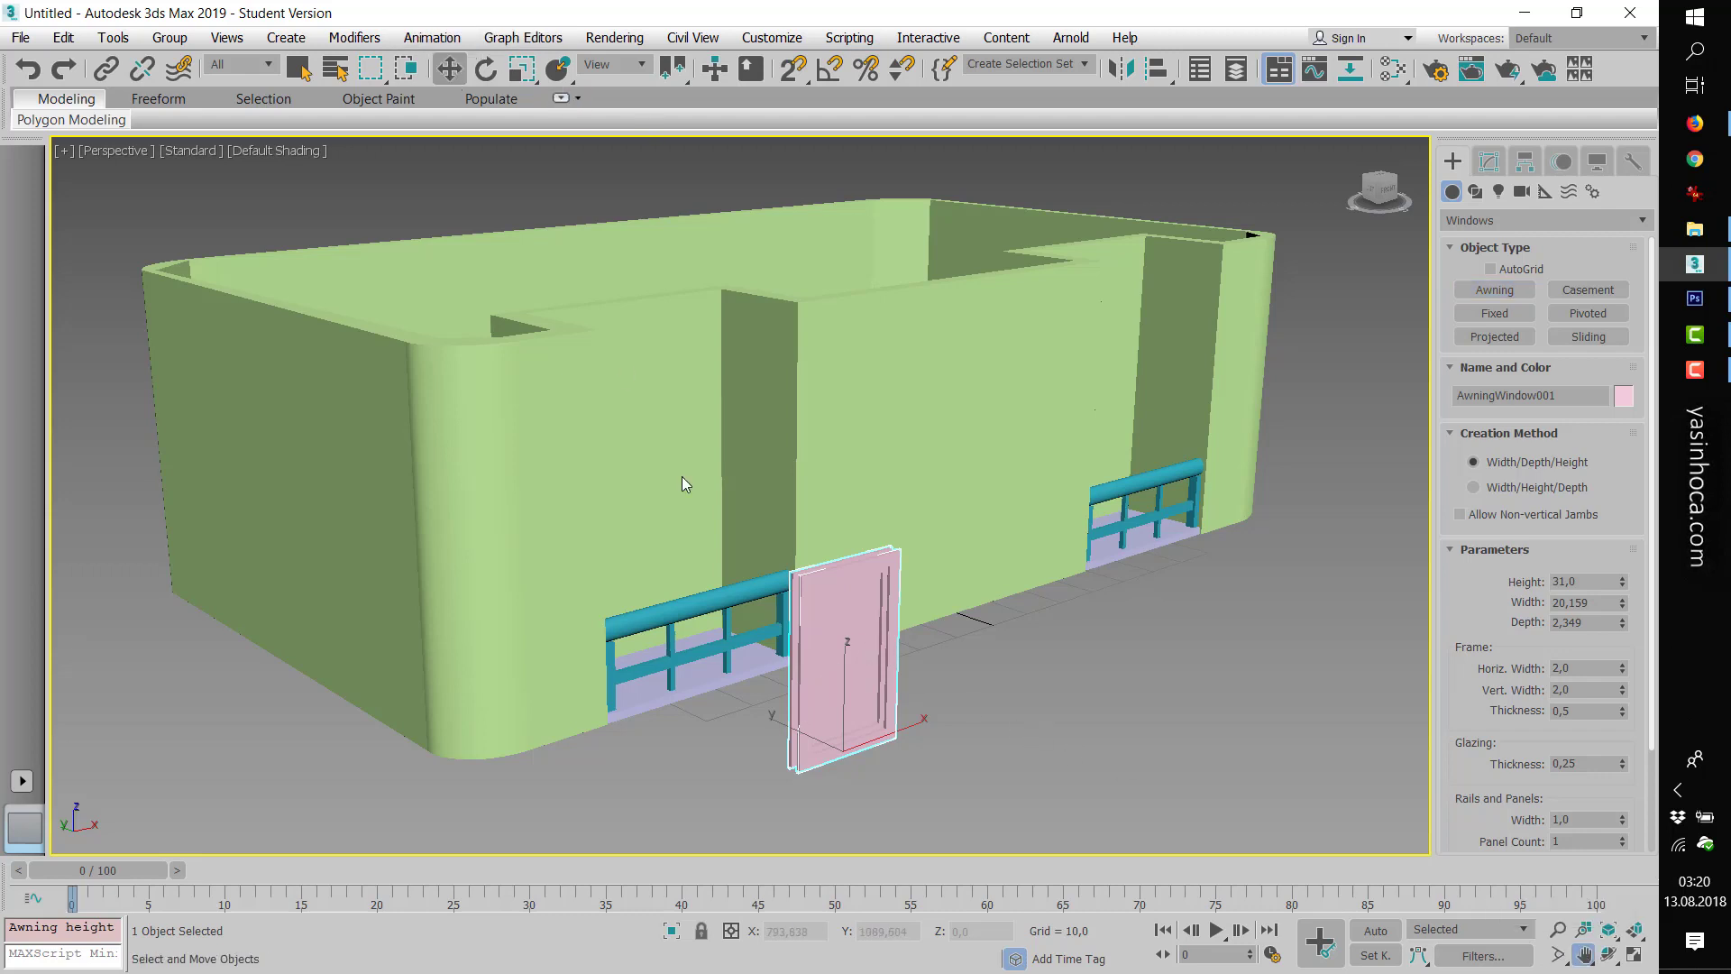
mouse_move(808, 740)
mouse_down()
mouse_move(706, 669)
mouse_move(781, 688)
mouse_move(857, 615)
mouse_move(902, 601)
mouse_move(954, 517)
mouse_move(958, 424)
mouse_up()
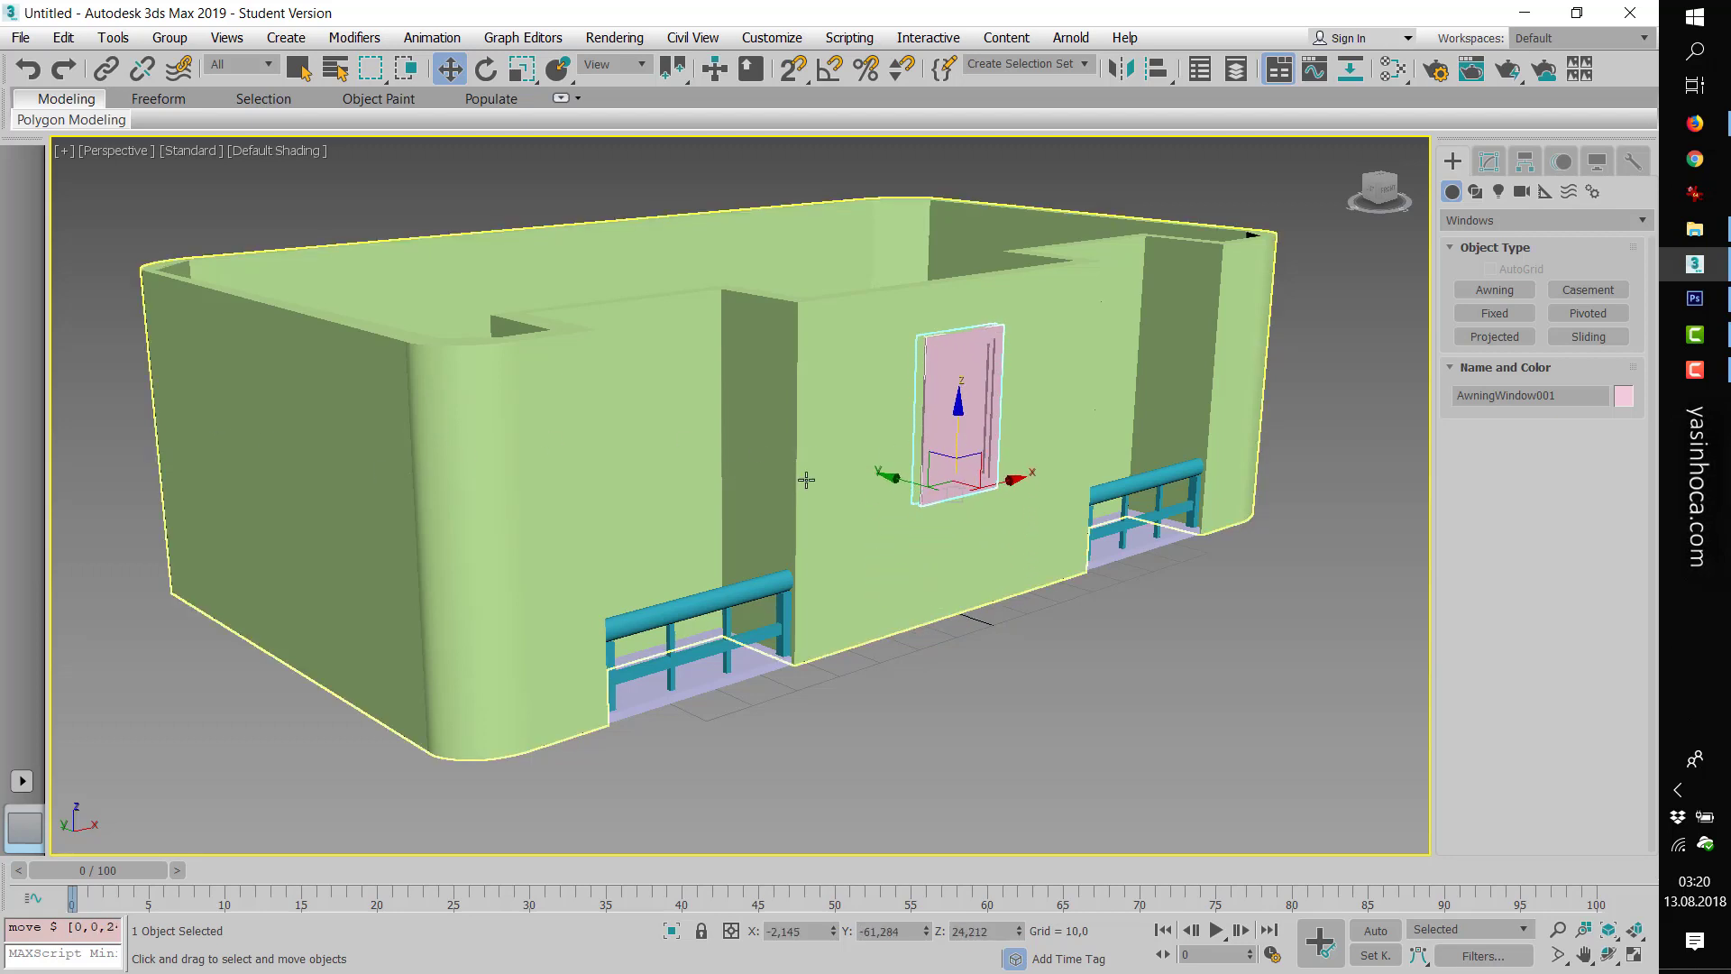
drag(961, 430, 955, 403)
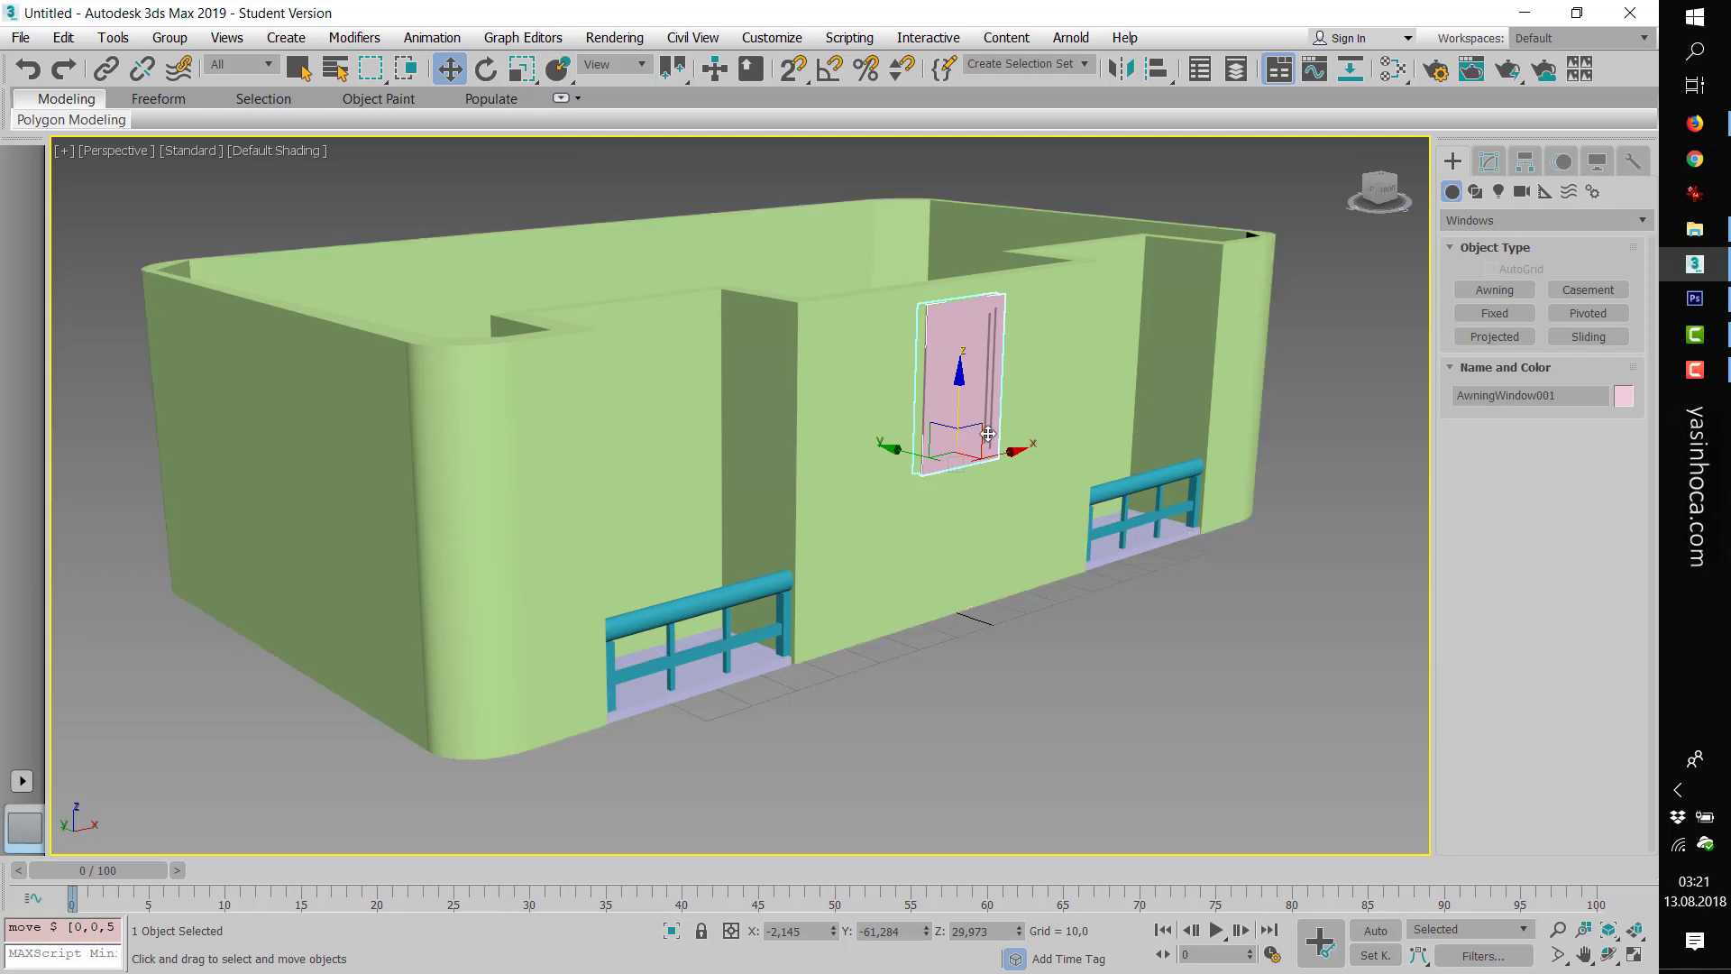
mouse_move(905, 454)
mouse_down()
mouse_move(570, 281)
mouse_move(634, 353)
mouse_up()
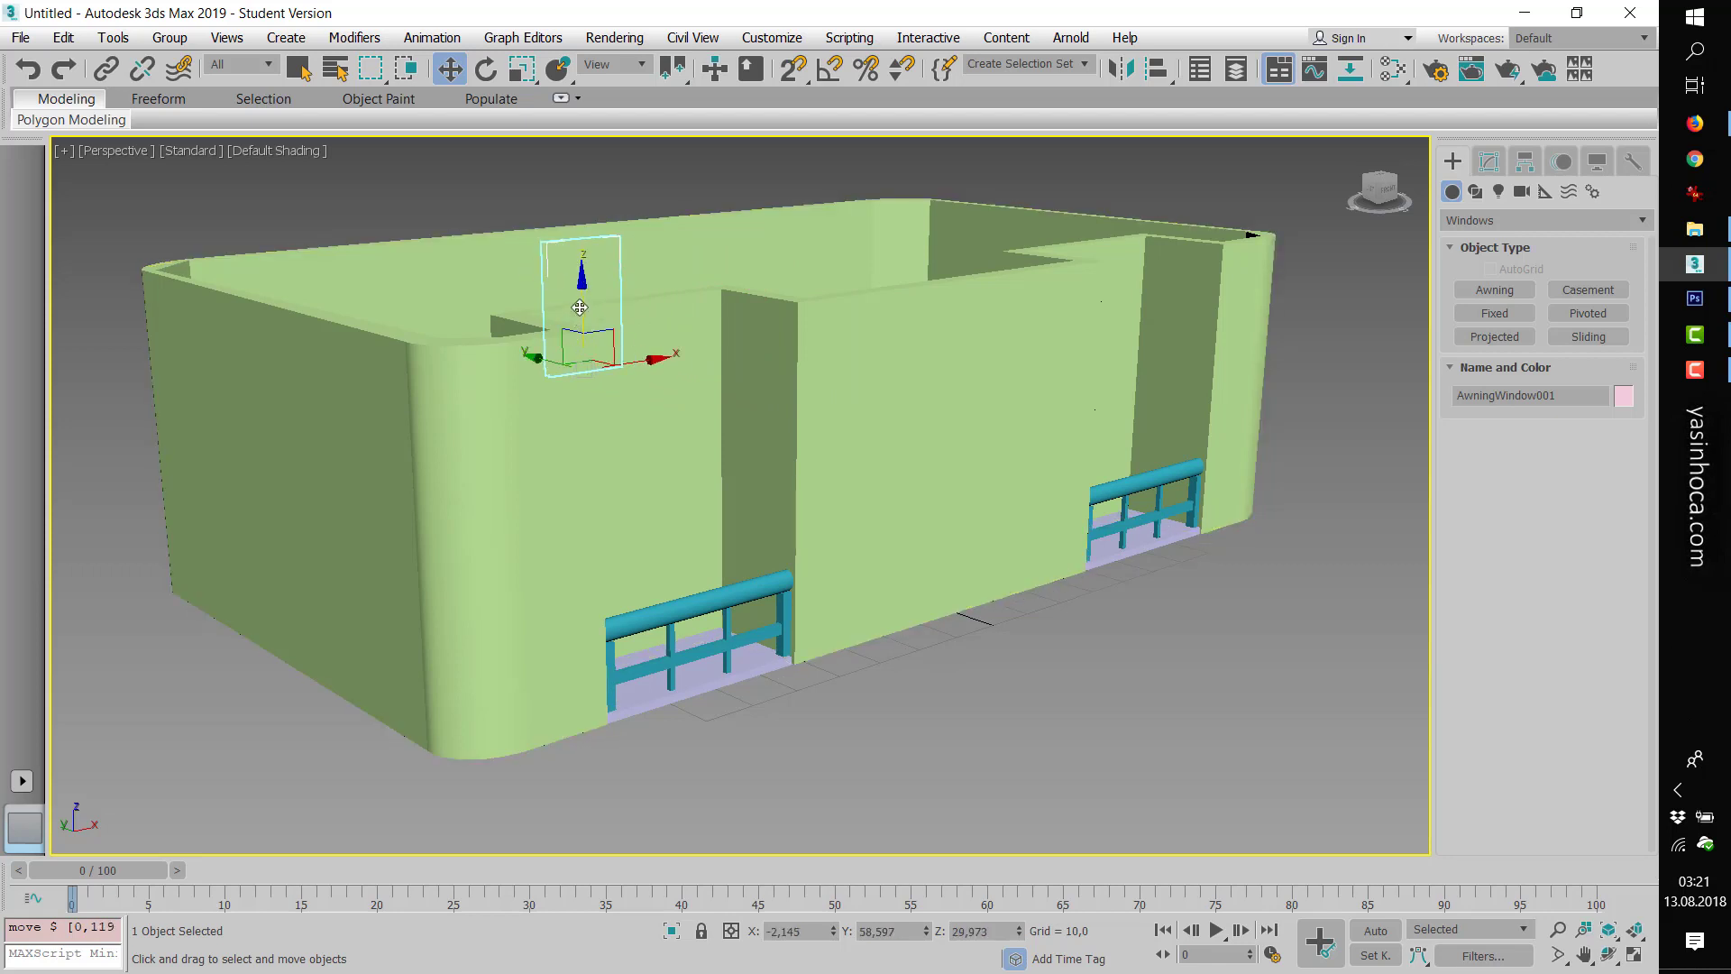
click(591, 282)
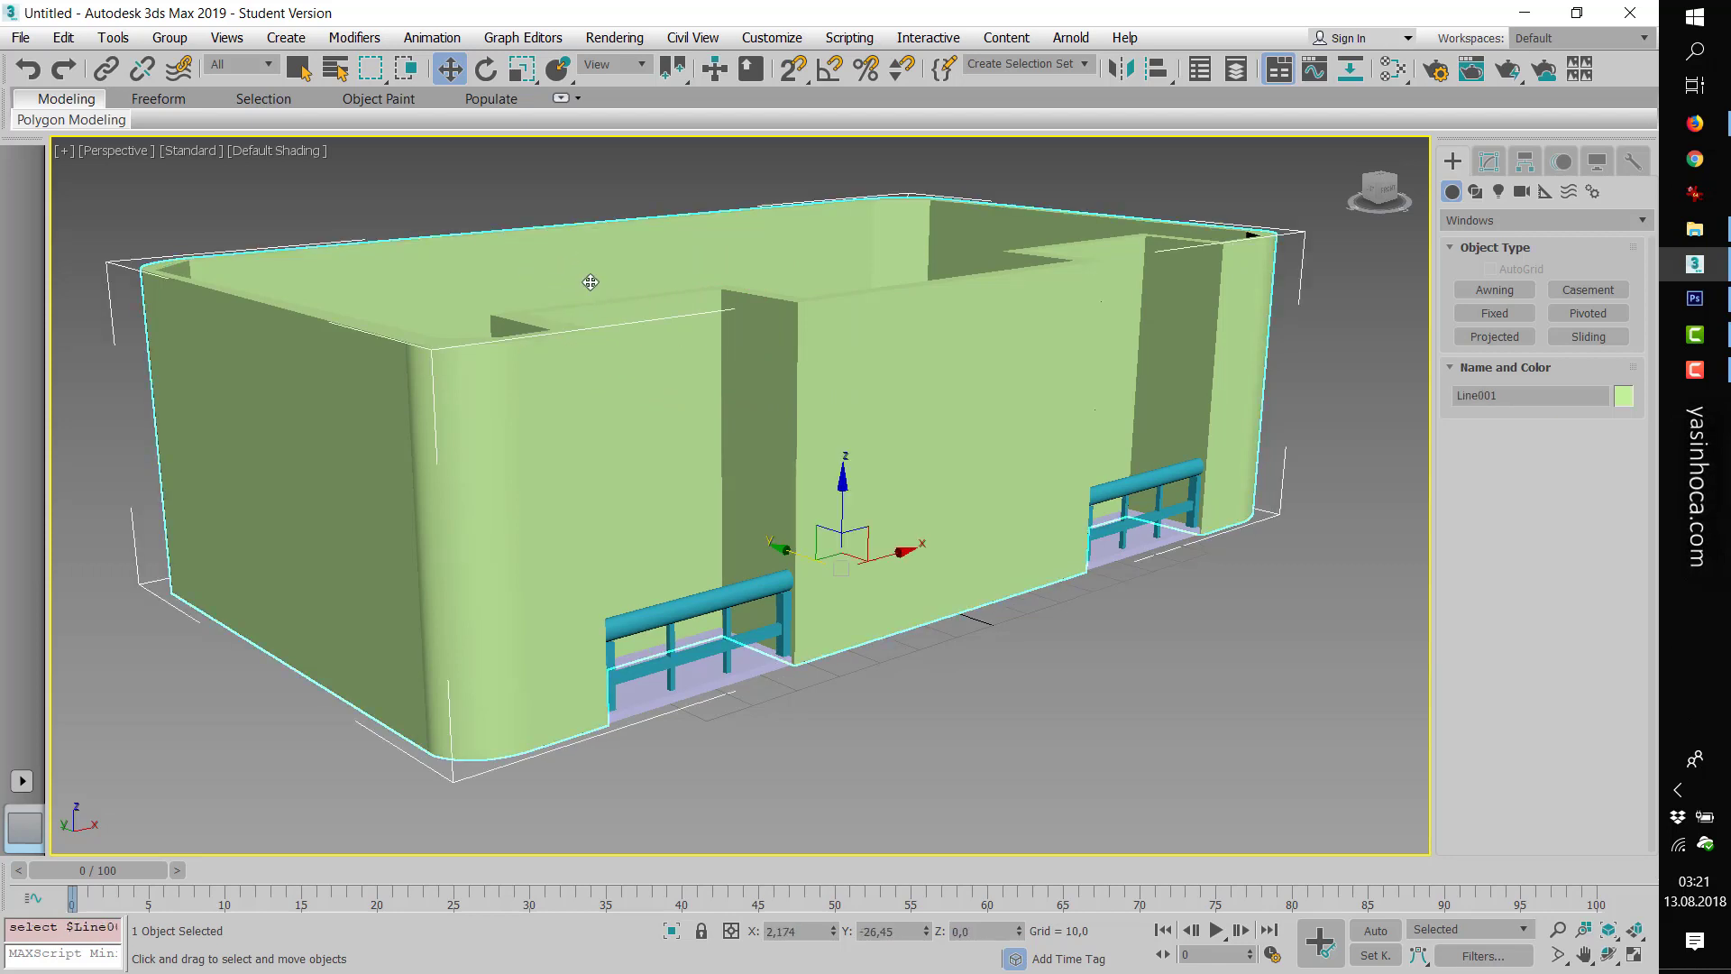
click(1031, 739)
click(1608, 965)
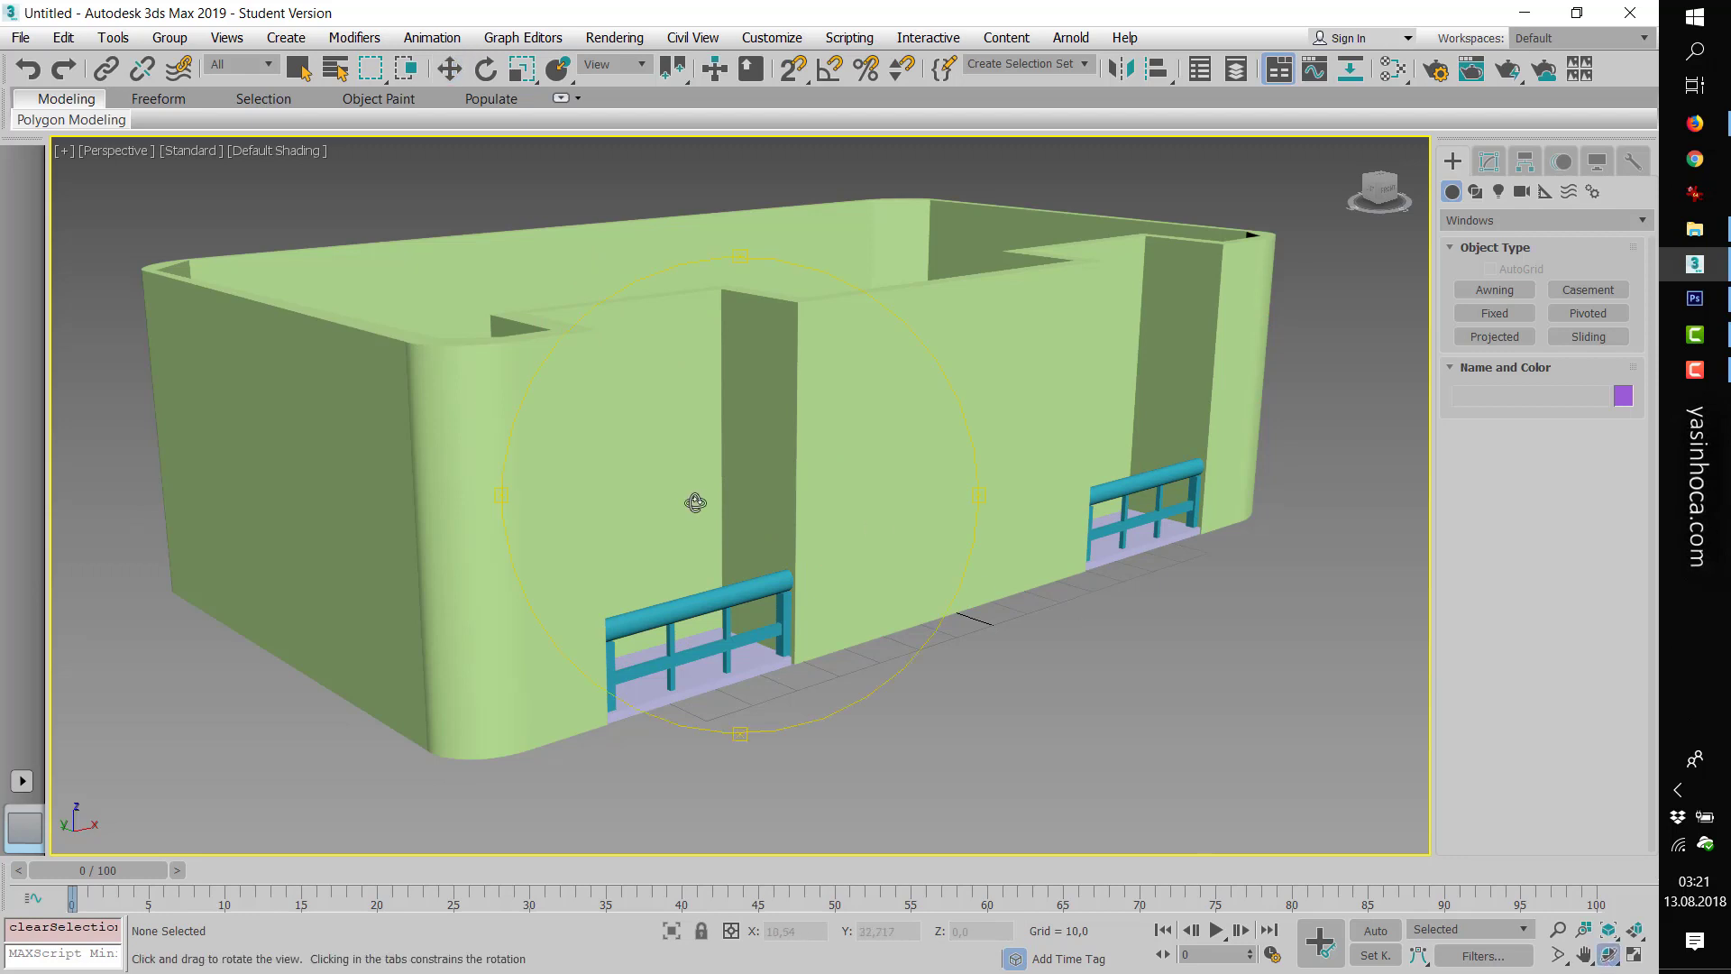
drag(696, 503, 830, 572)
right_click(705, 462)
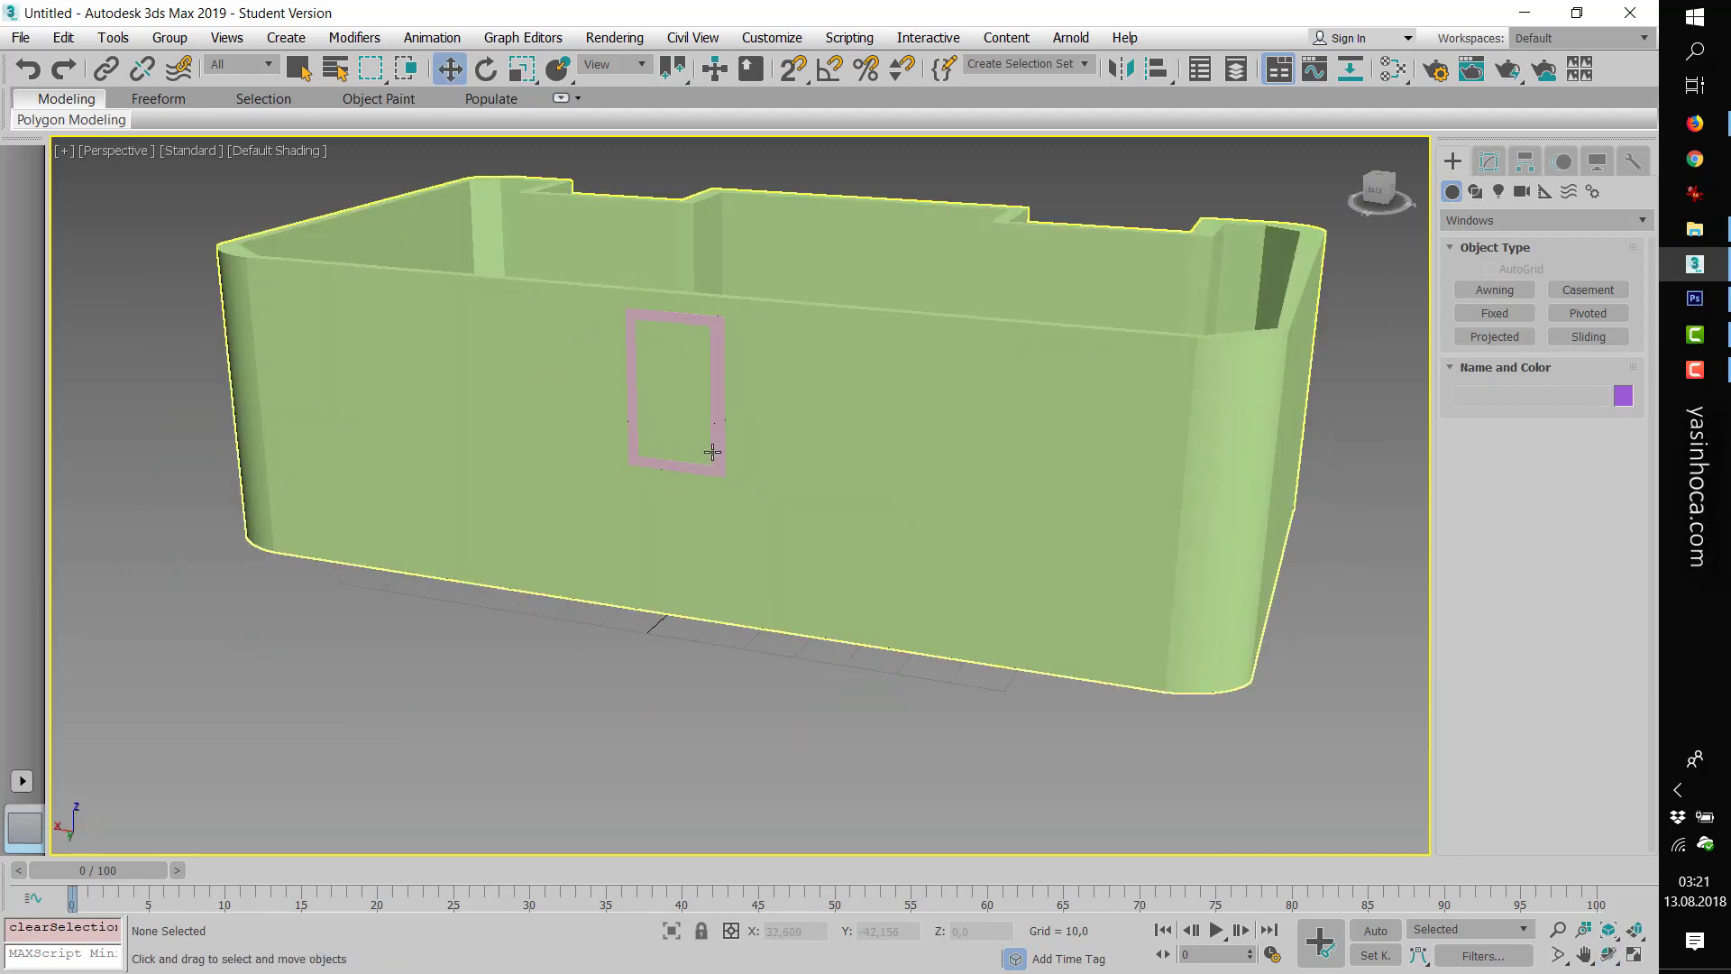
click(713, 452)
key(Delete)
- Window-select the walls, floors and both railings and group all five as Group001
click(1608, 954)
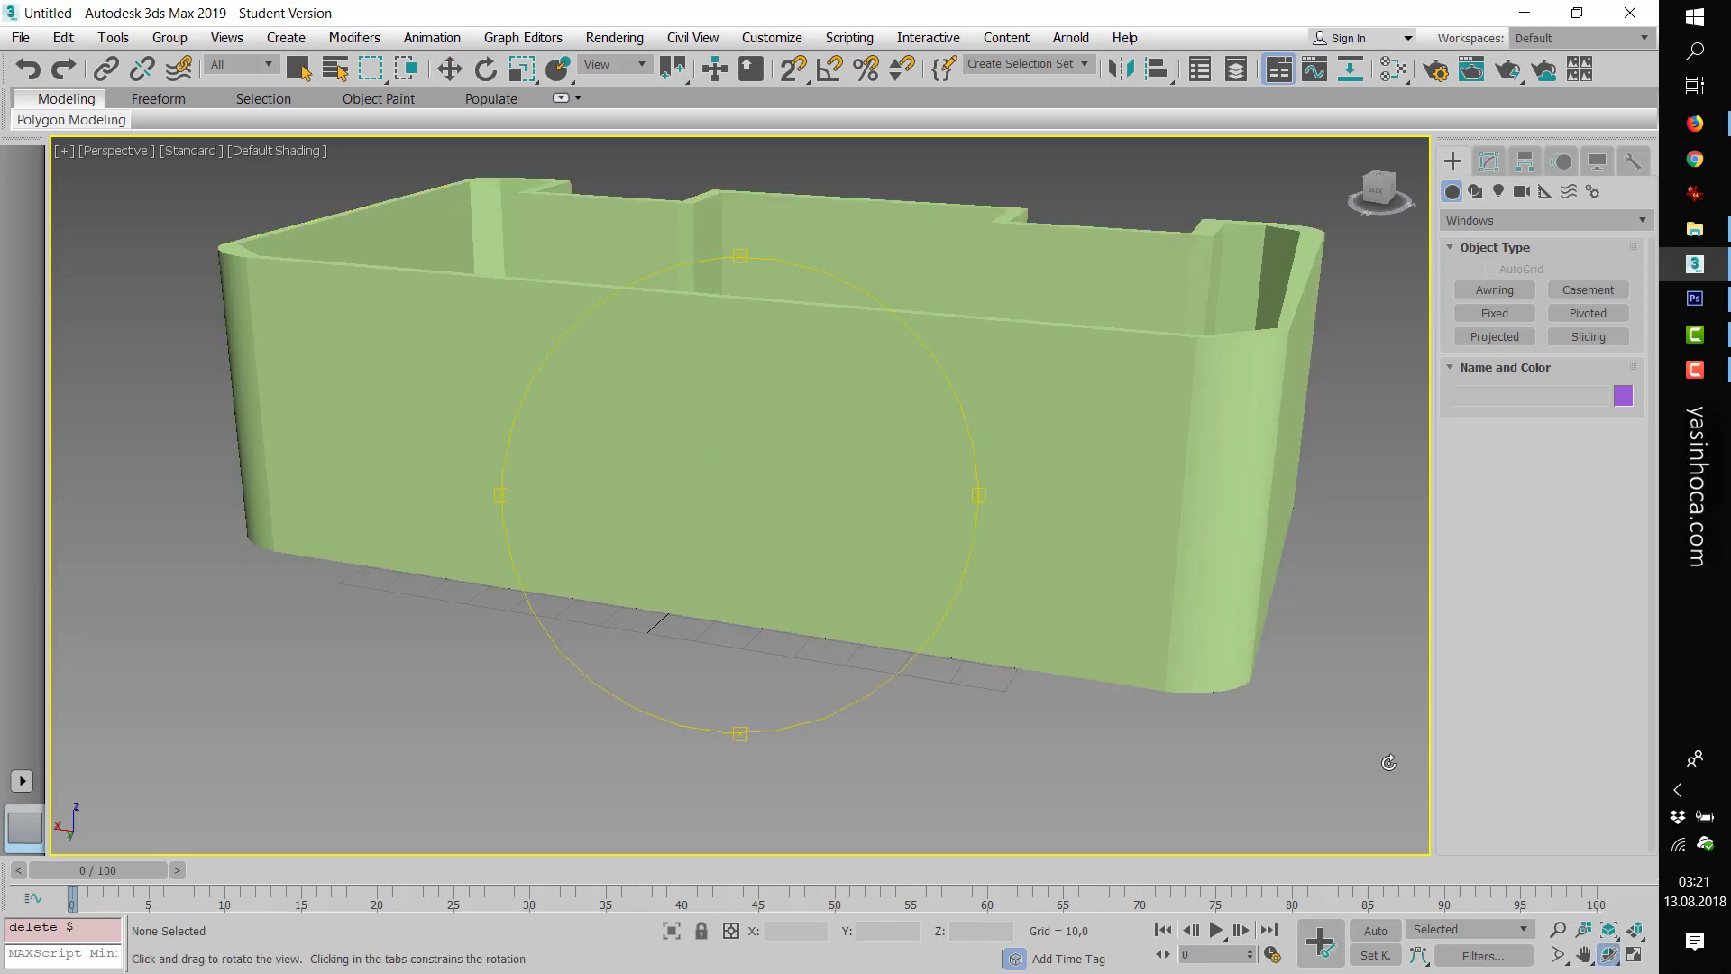
mouse_move(924, 545)
mouse_down()
mouse_move(560, 533)
mouse_move(631, 523)
mouse_up()
scroll(763, 641, down, 4)
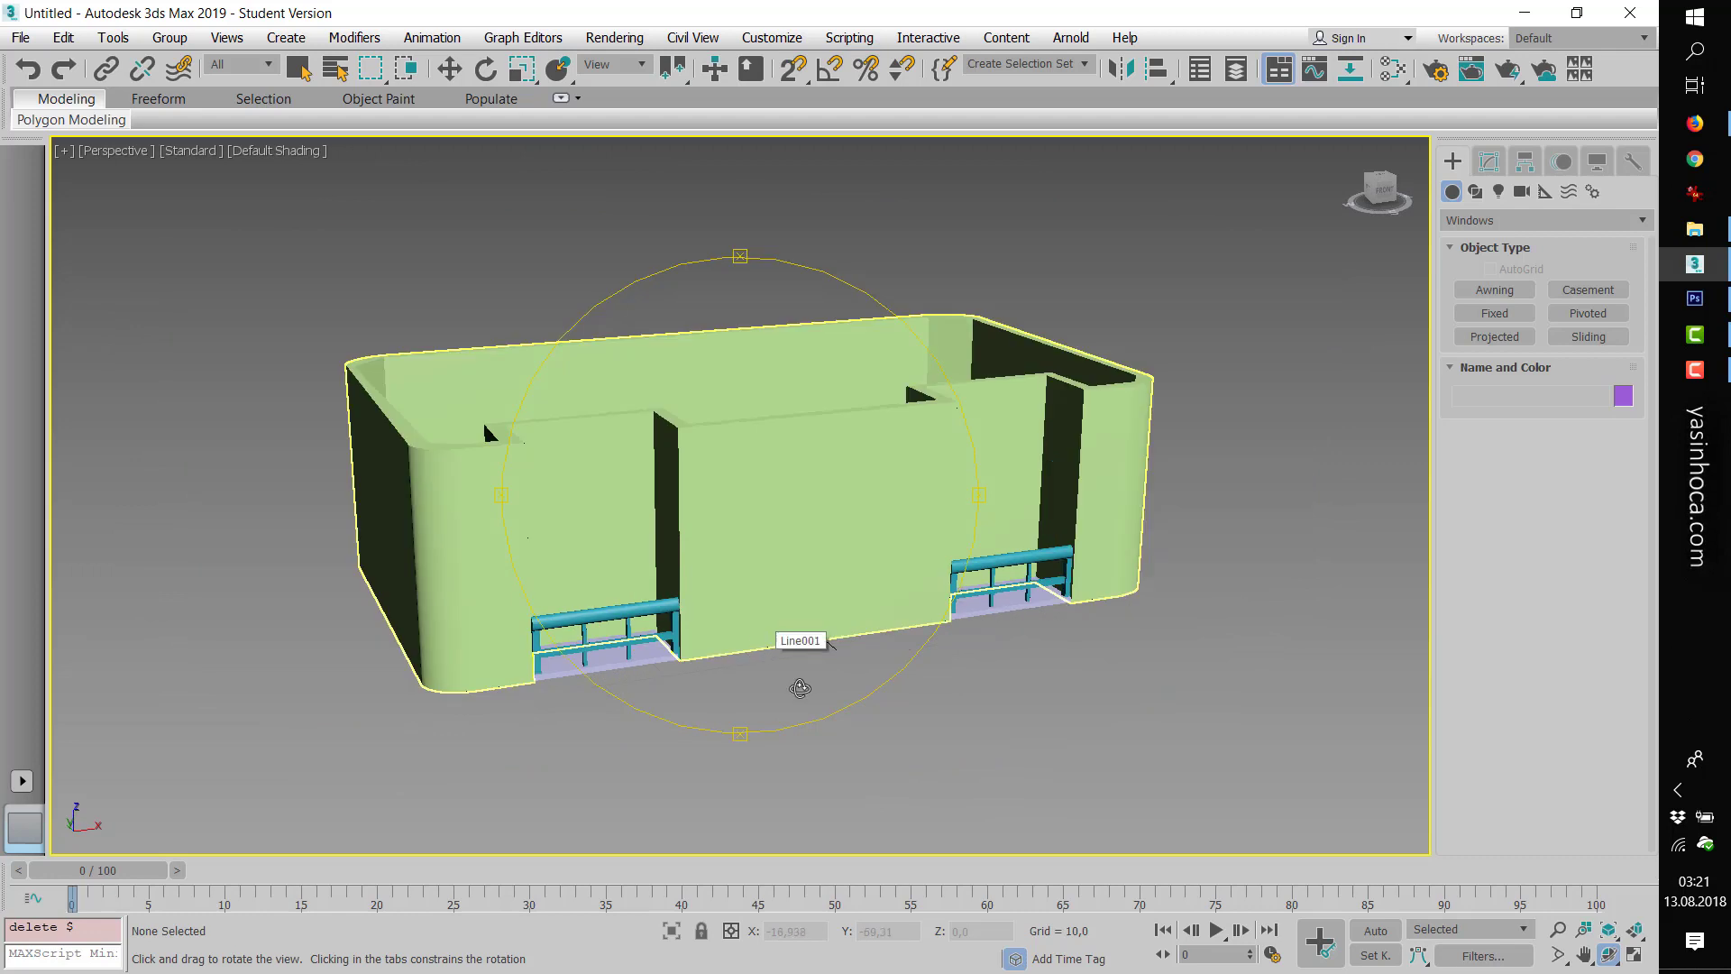
key(w)
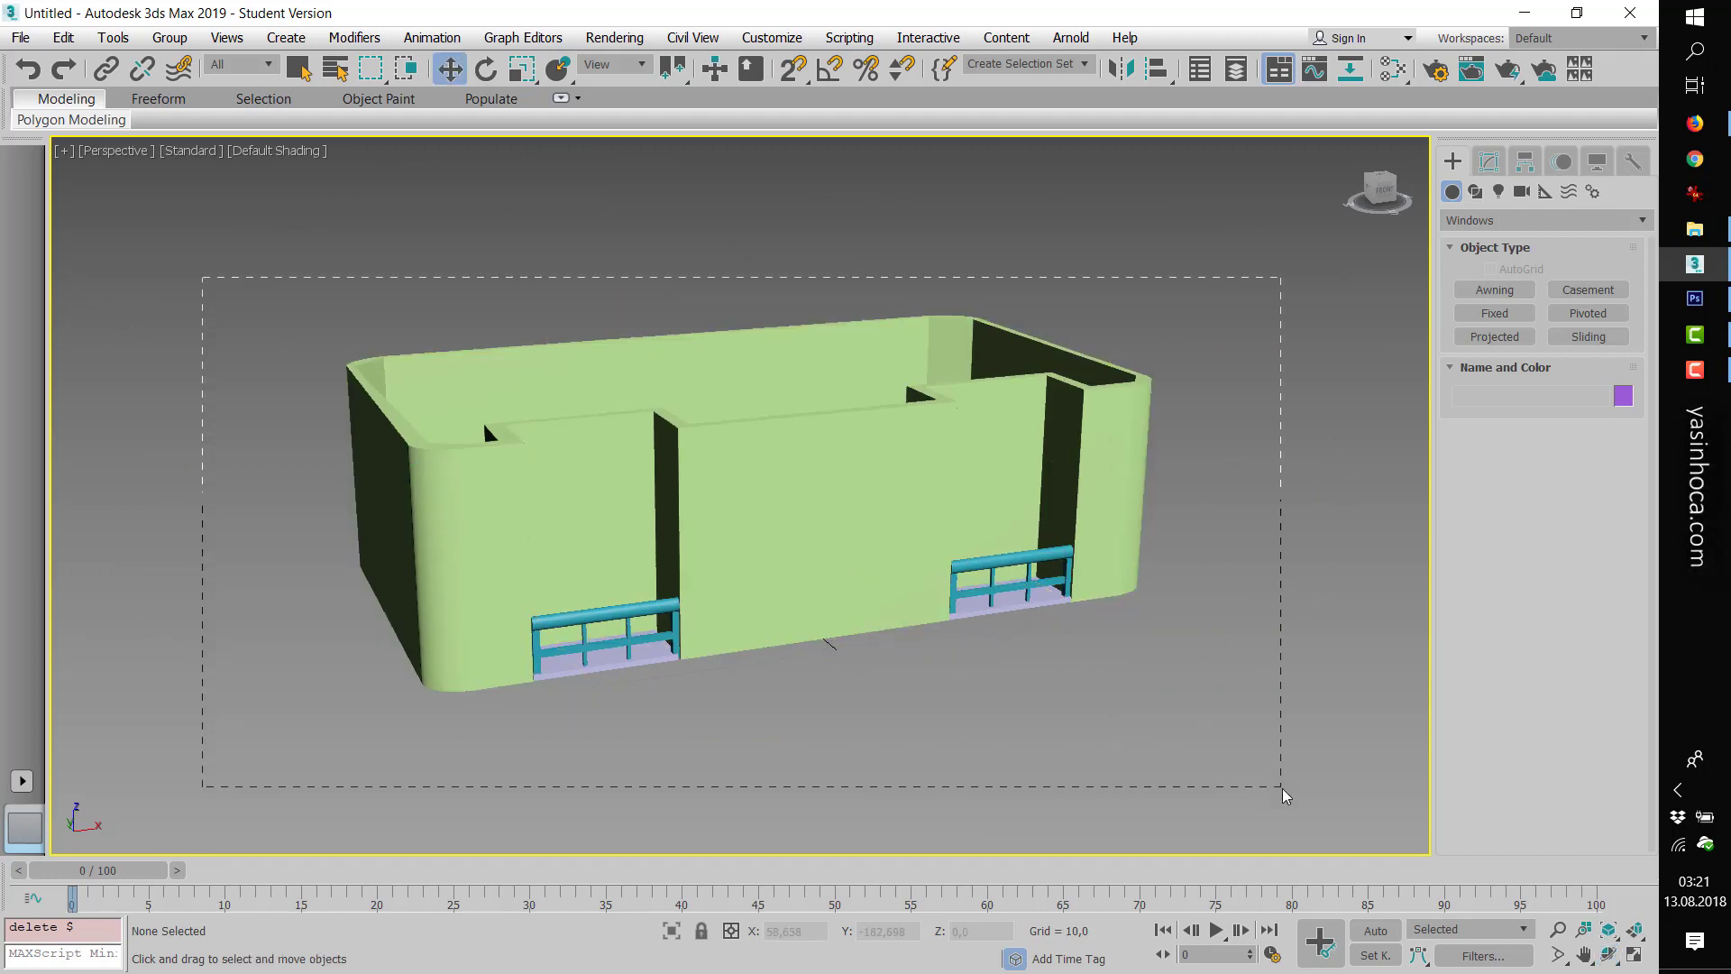
drag(1101, 723, 1290, 712)
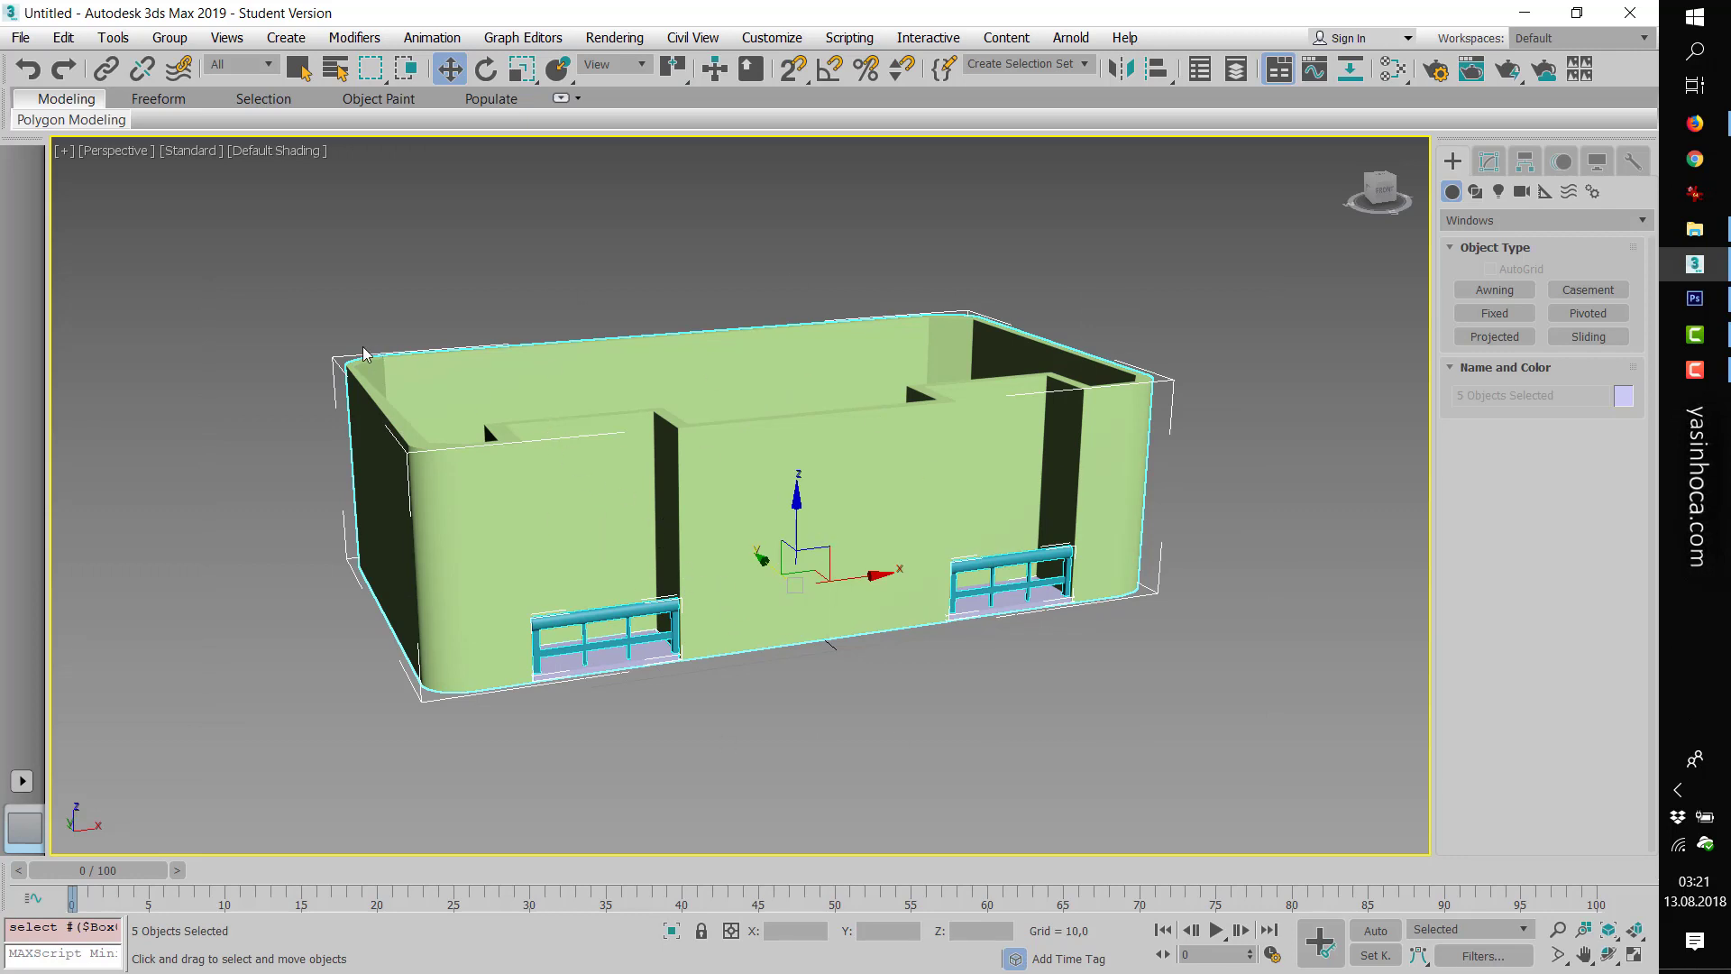
click(170, 37)
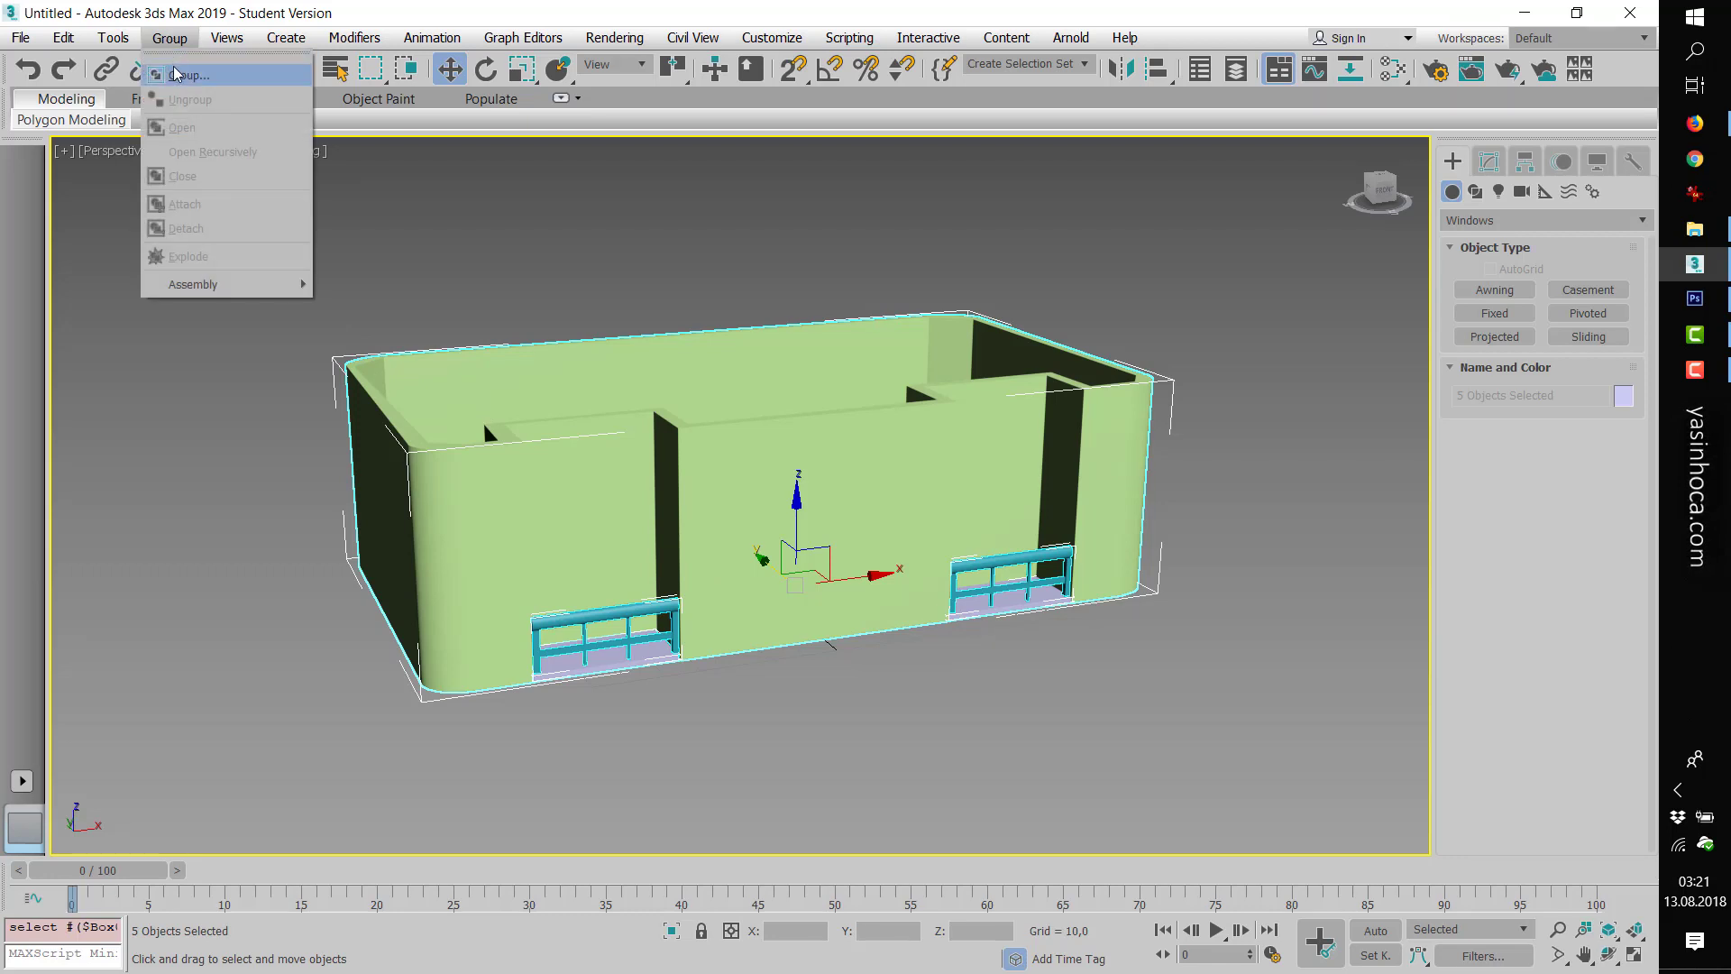
click(188, 74)
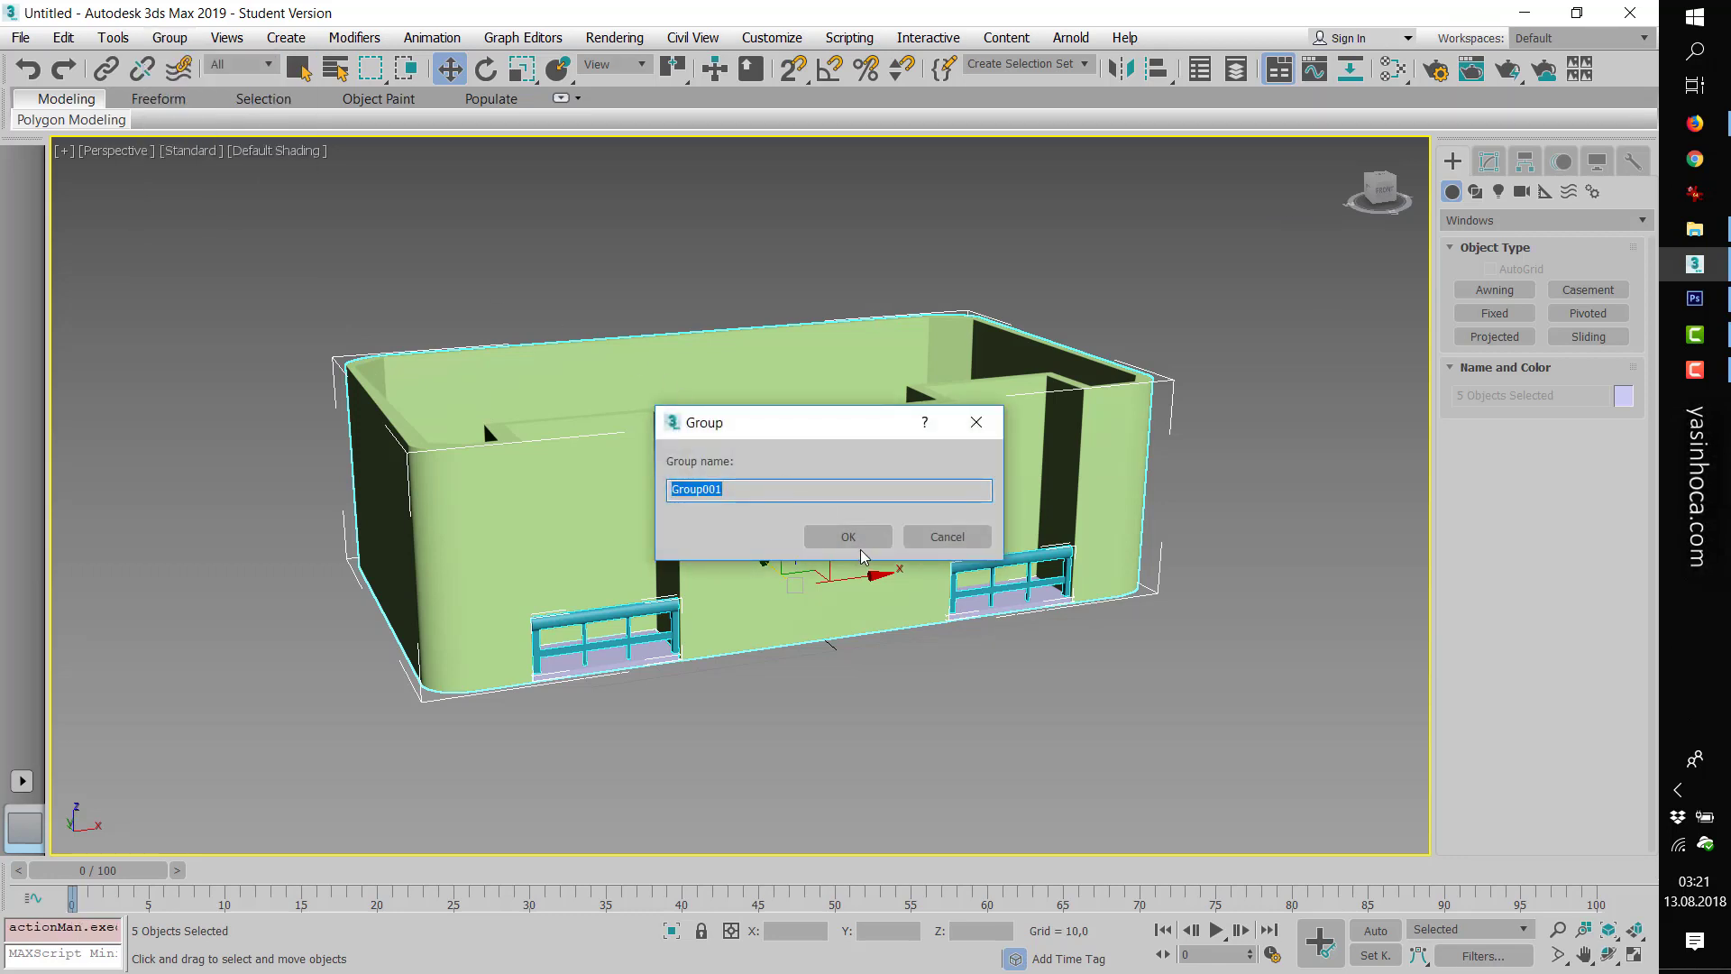
click(847, 536)
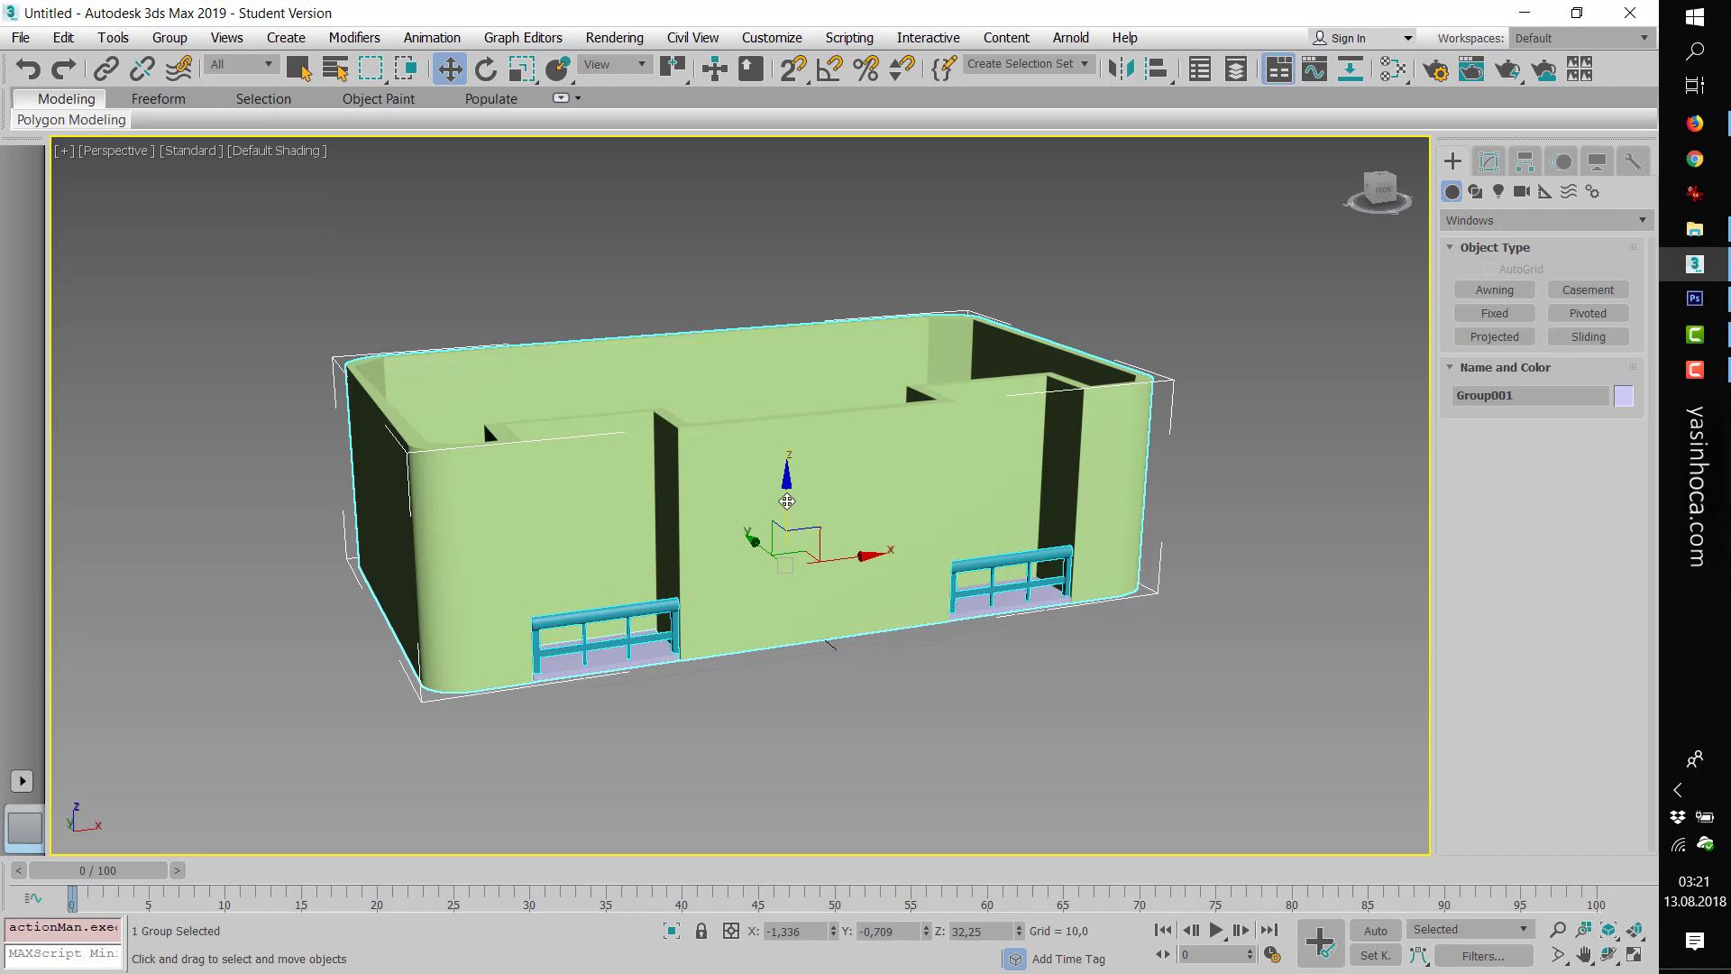
scroll(816, 632, down, 3)
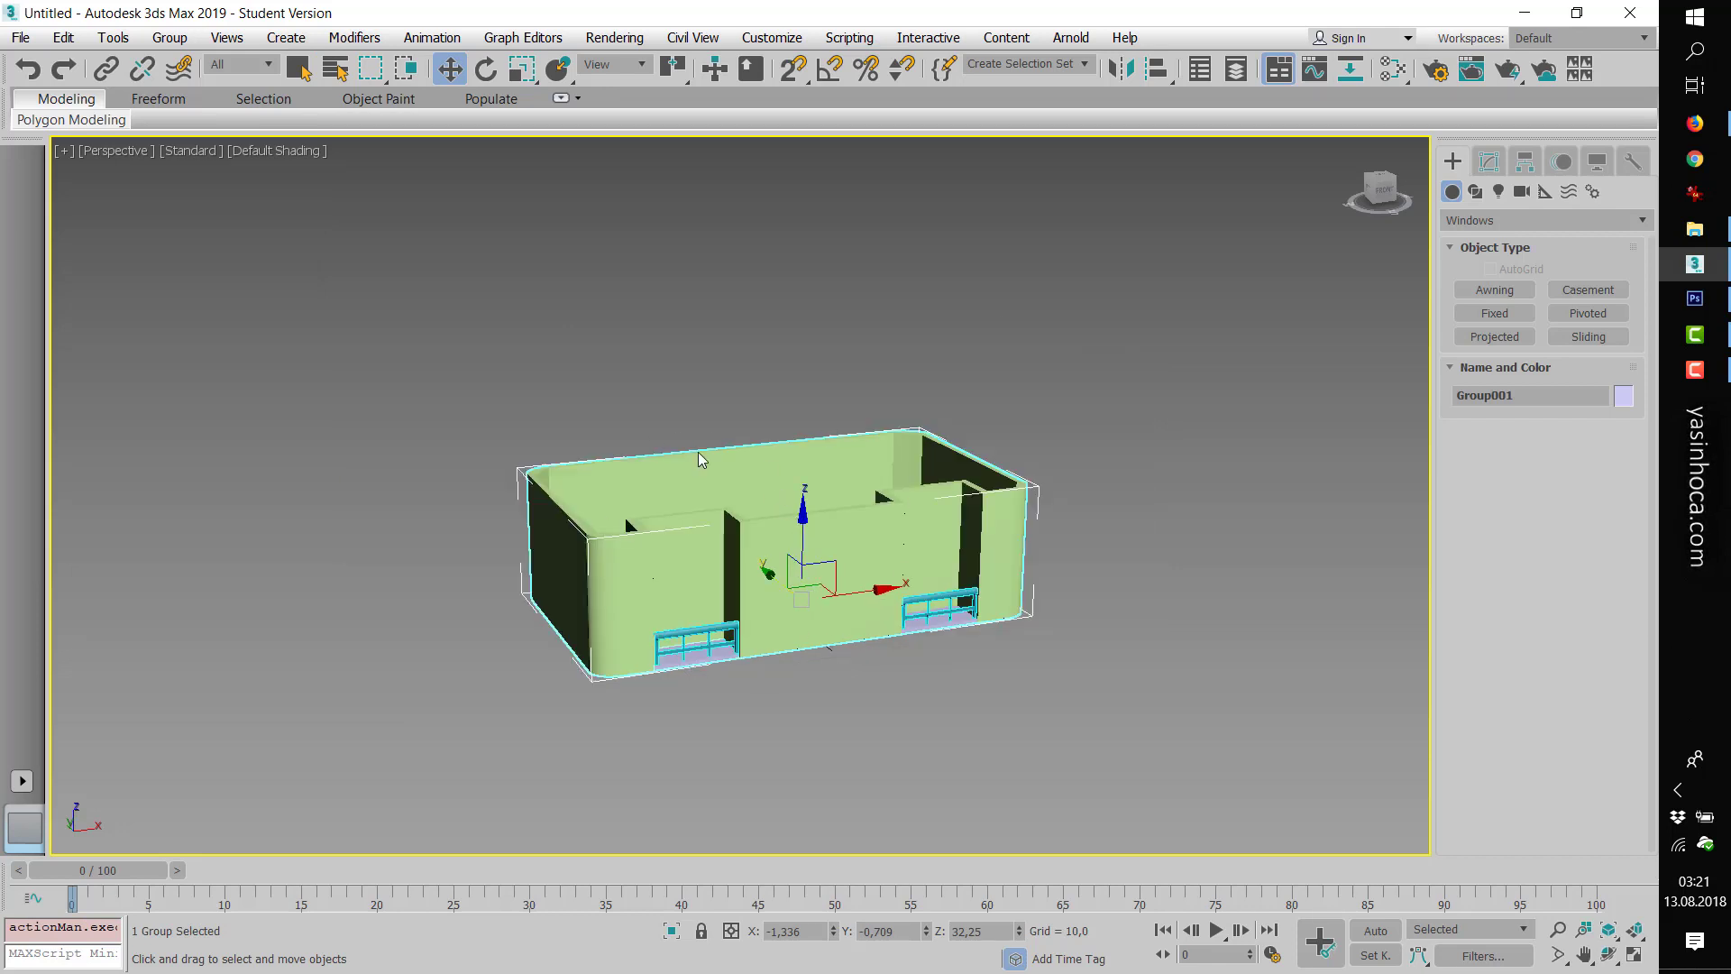
- Attempt a stacked copy of the group, cancel it, and switch to the Front view
mouse_move(794, 522)
shift+mouse_down()
mouse_move(795, 384)
mouse_move(795, 422)
mouse_move(794, 407)
shift+mouse_up()
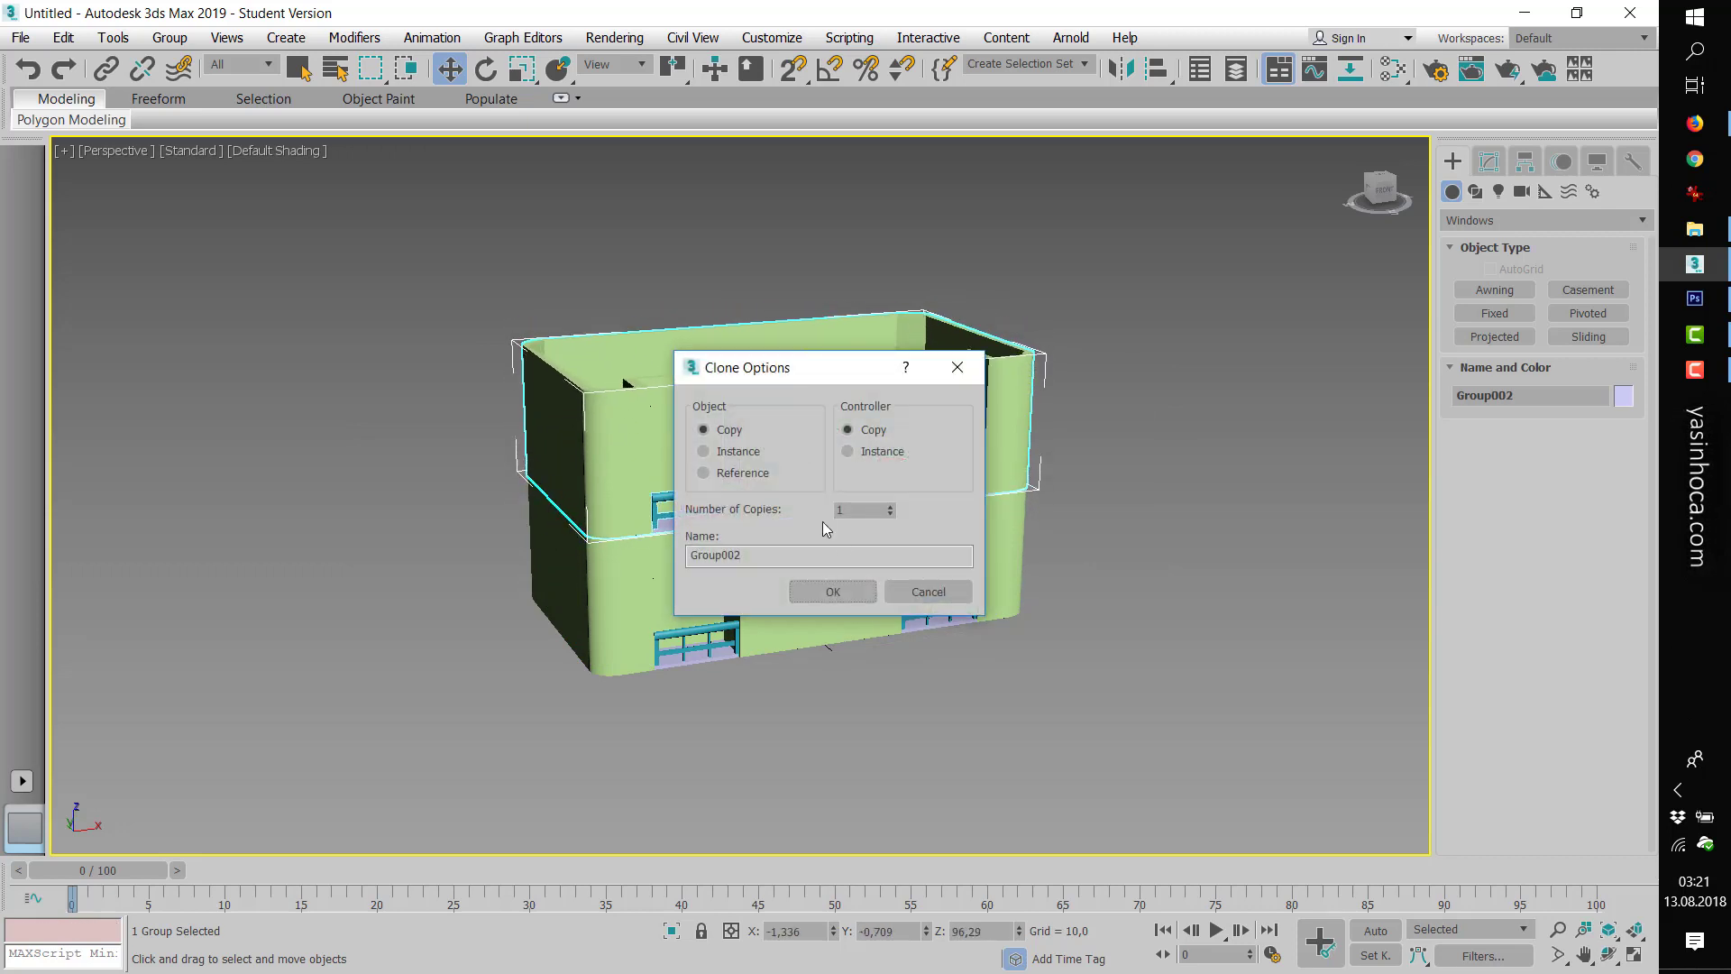
click(918, 588)
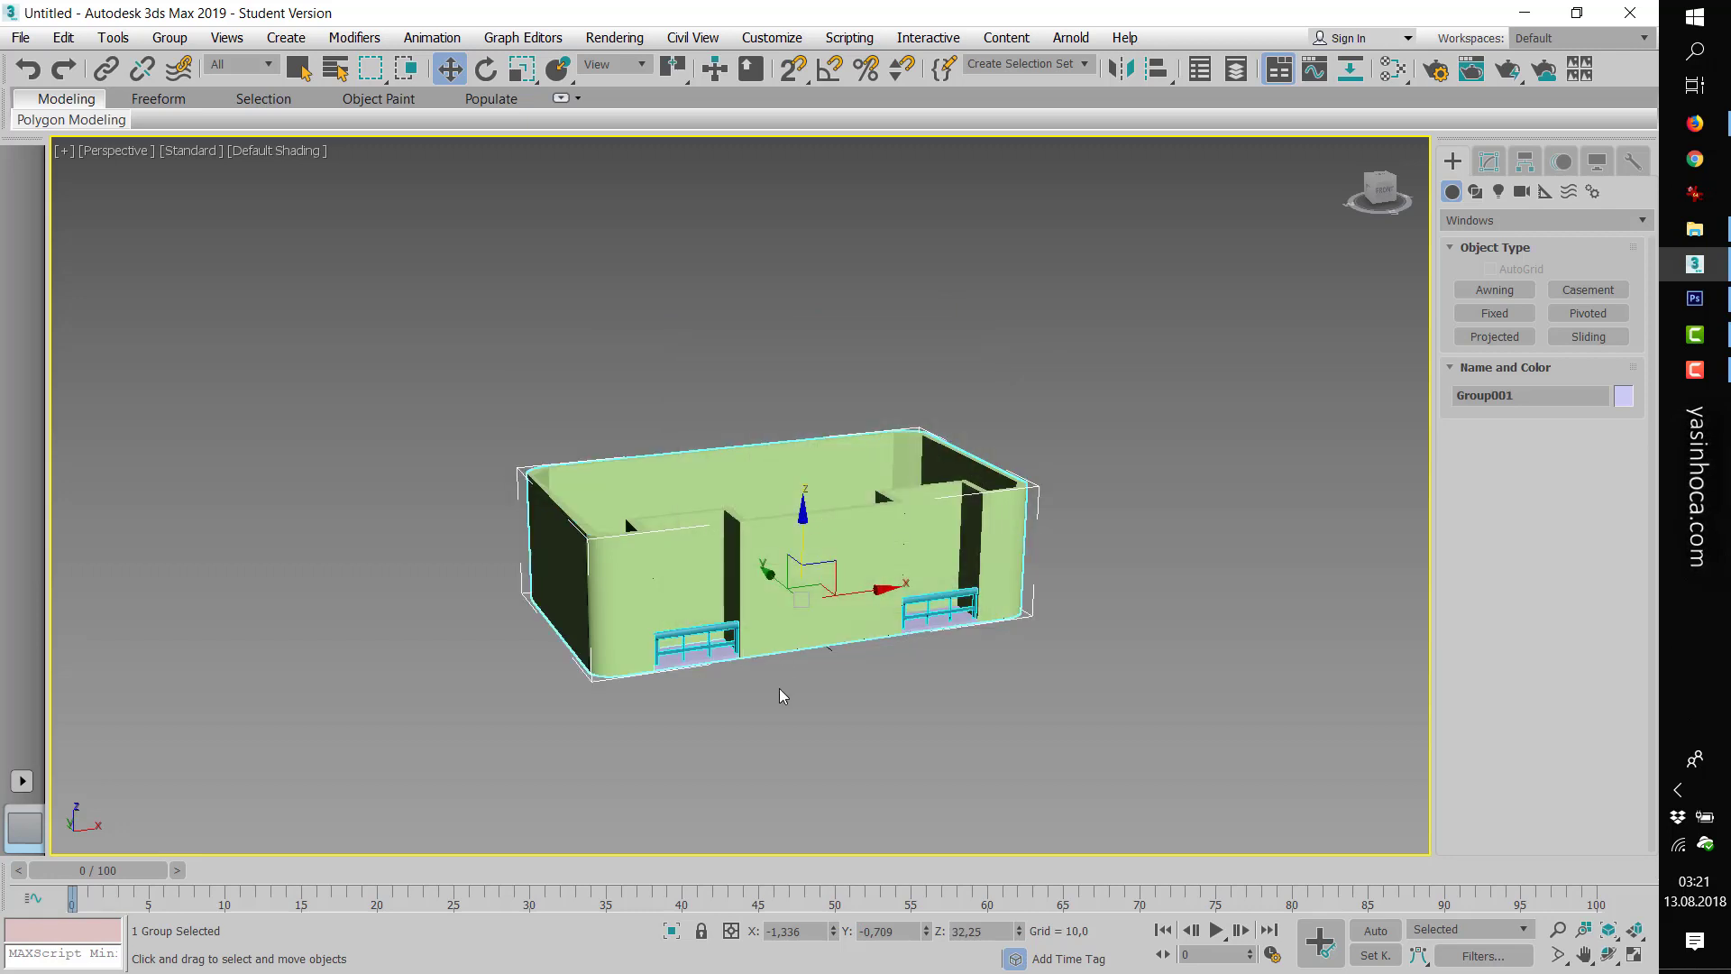
key(f)
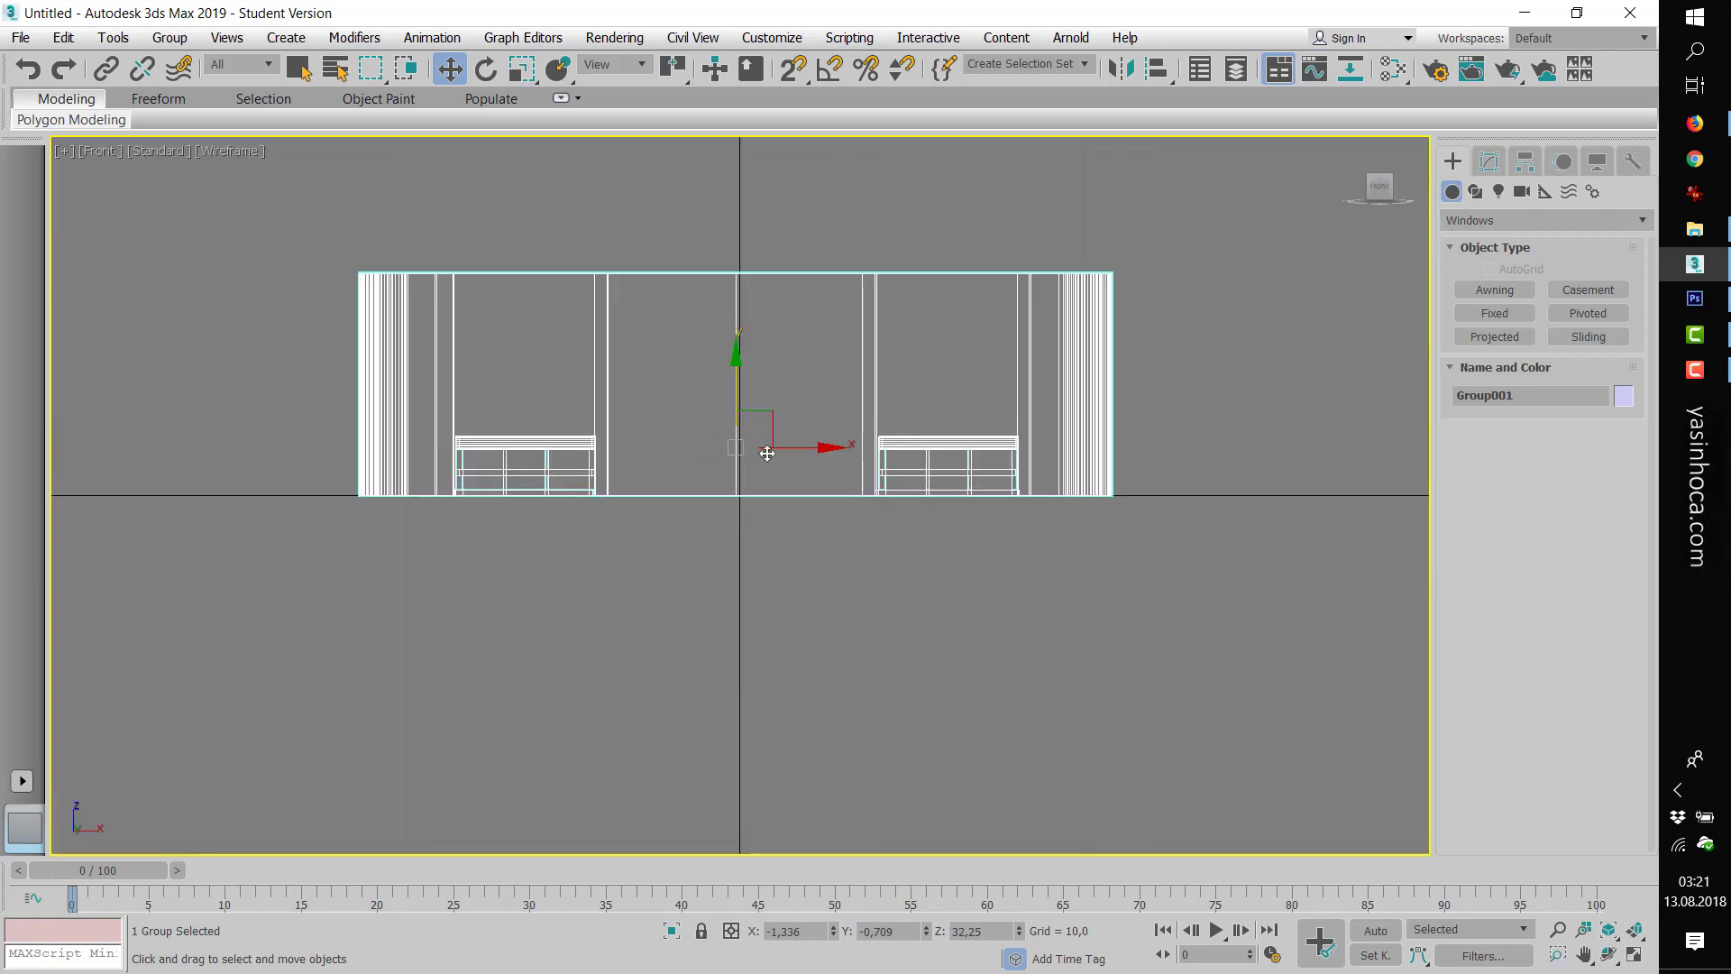
scroll(848, 656, down, 2)
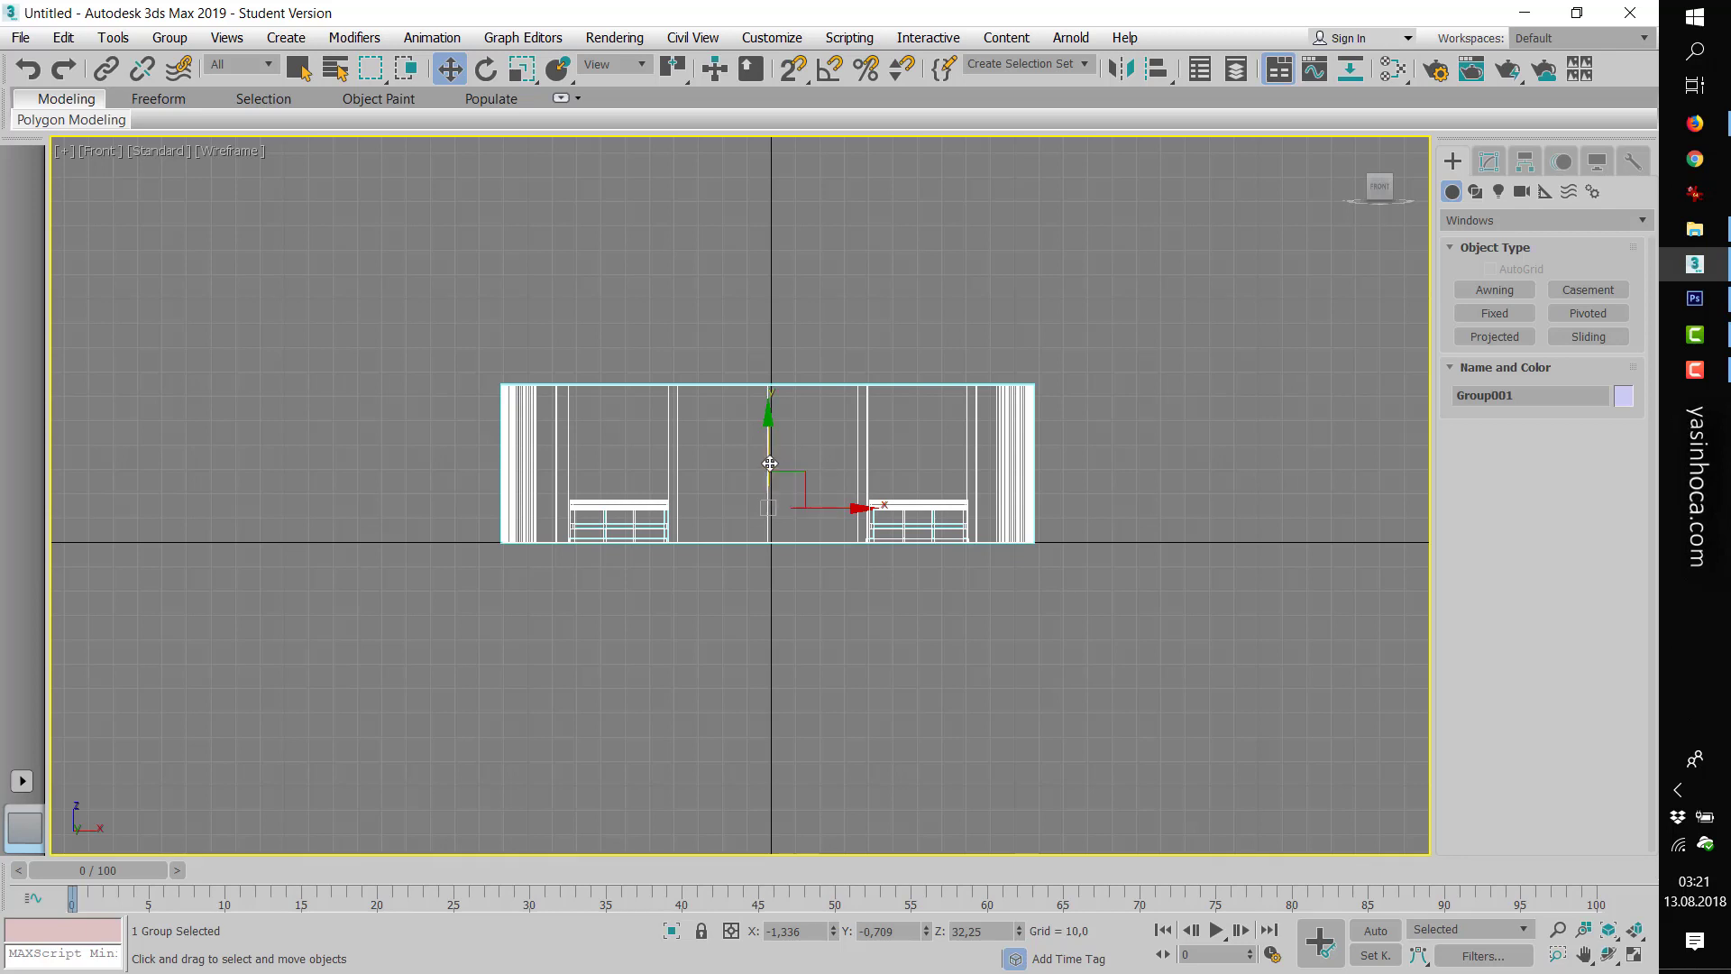
- Shift-drag the floor group upward to create six stacked copies, up to Group007
shift+drag(766, 456, 753, 300)
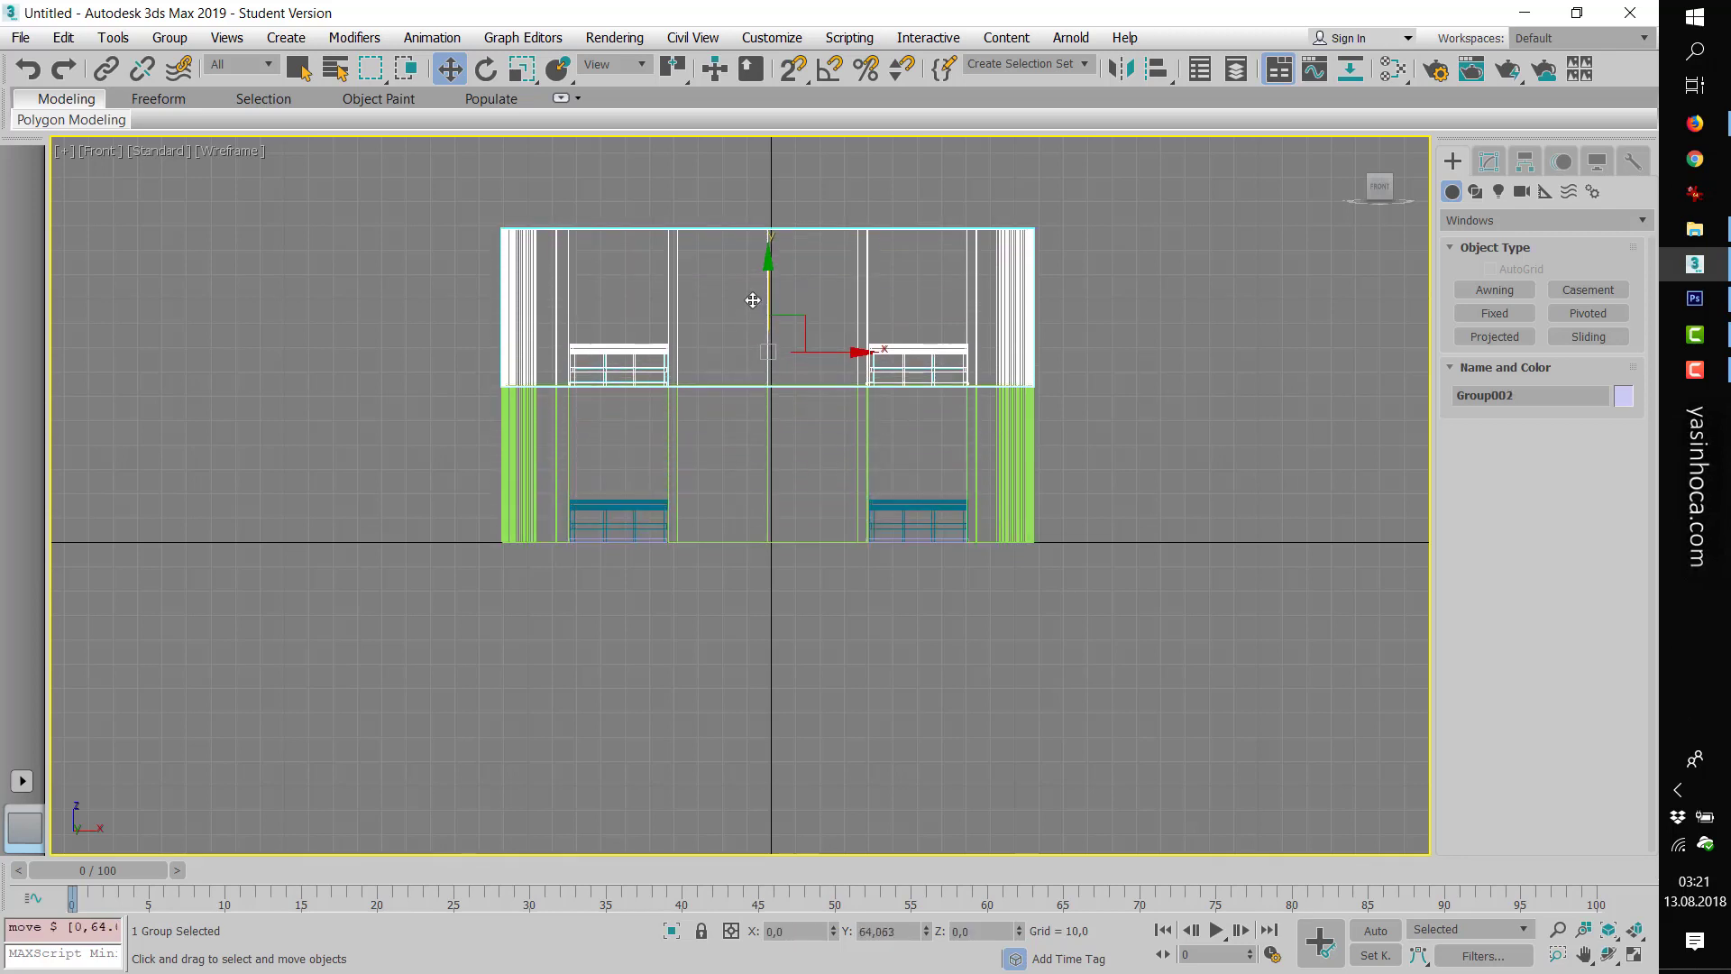
shift+drag(753, 301, 753, 300)
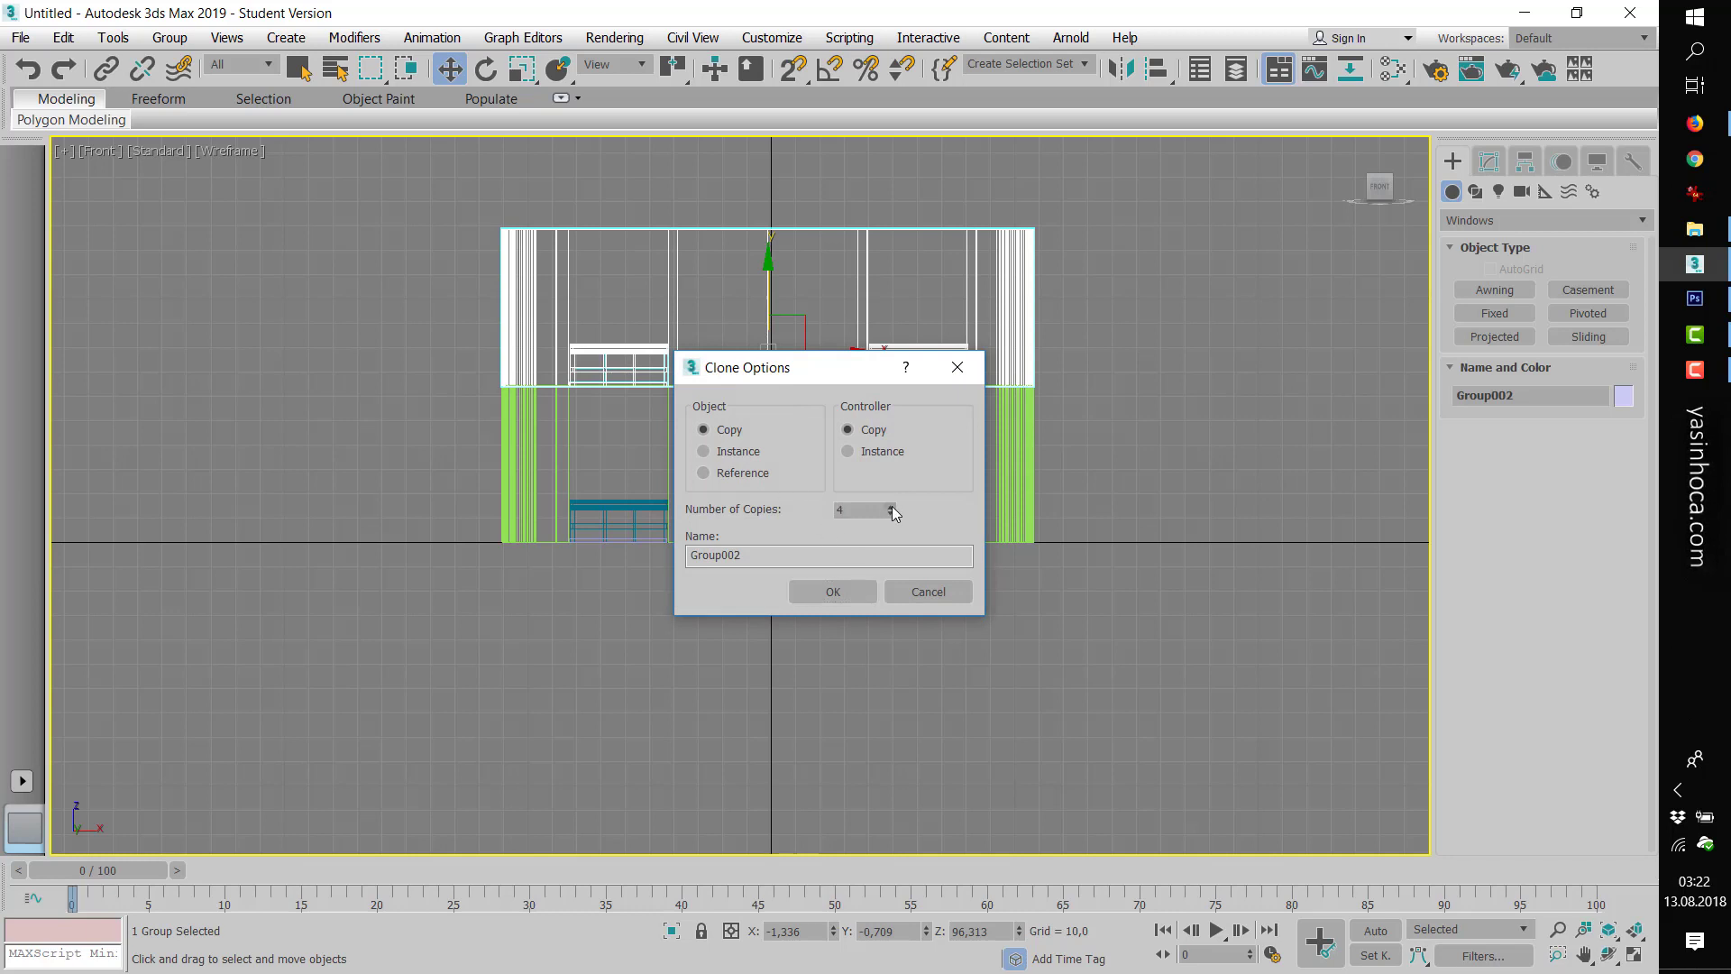
click(833, 587)
scroll(790, 645, down, 4)
scroll(788, 647, down, 2)
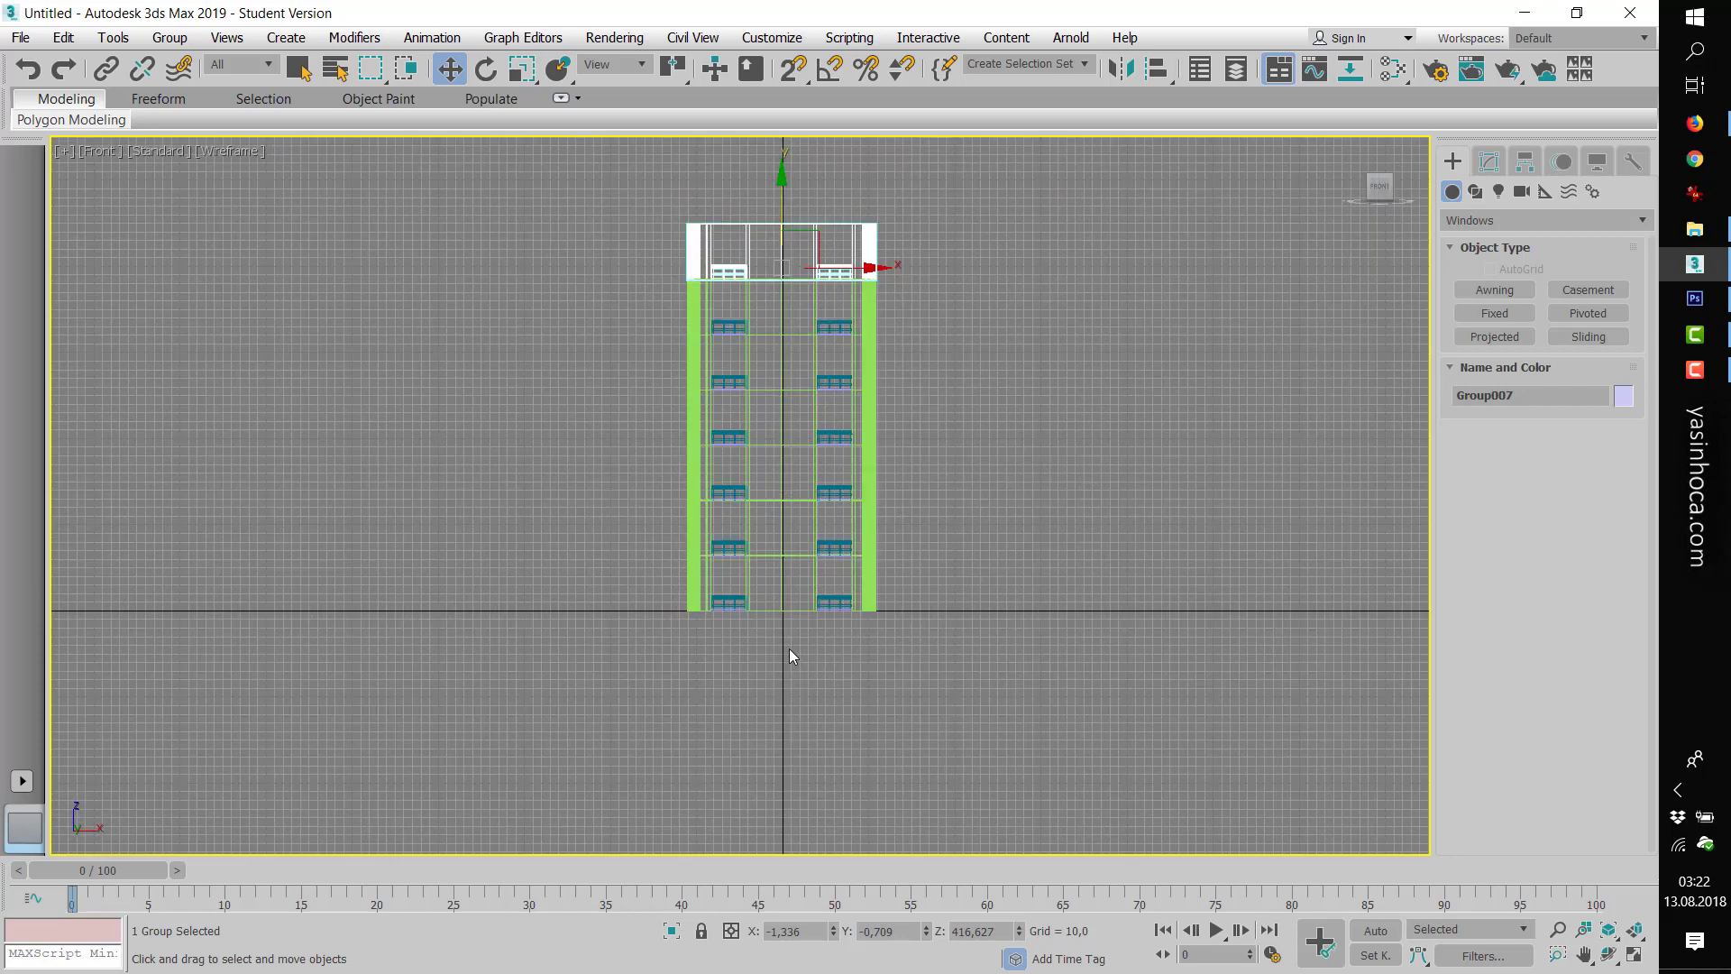
- Orbit around the building in Perspective, then undo the stacked floor copies
key(p)
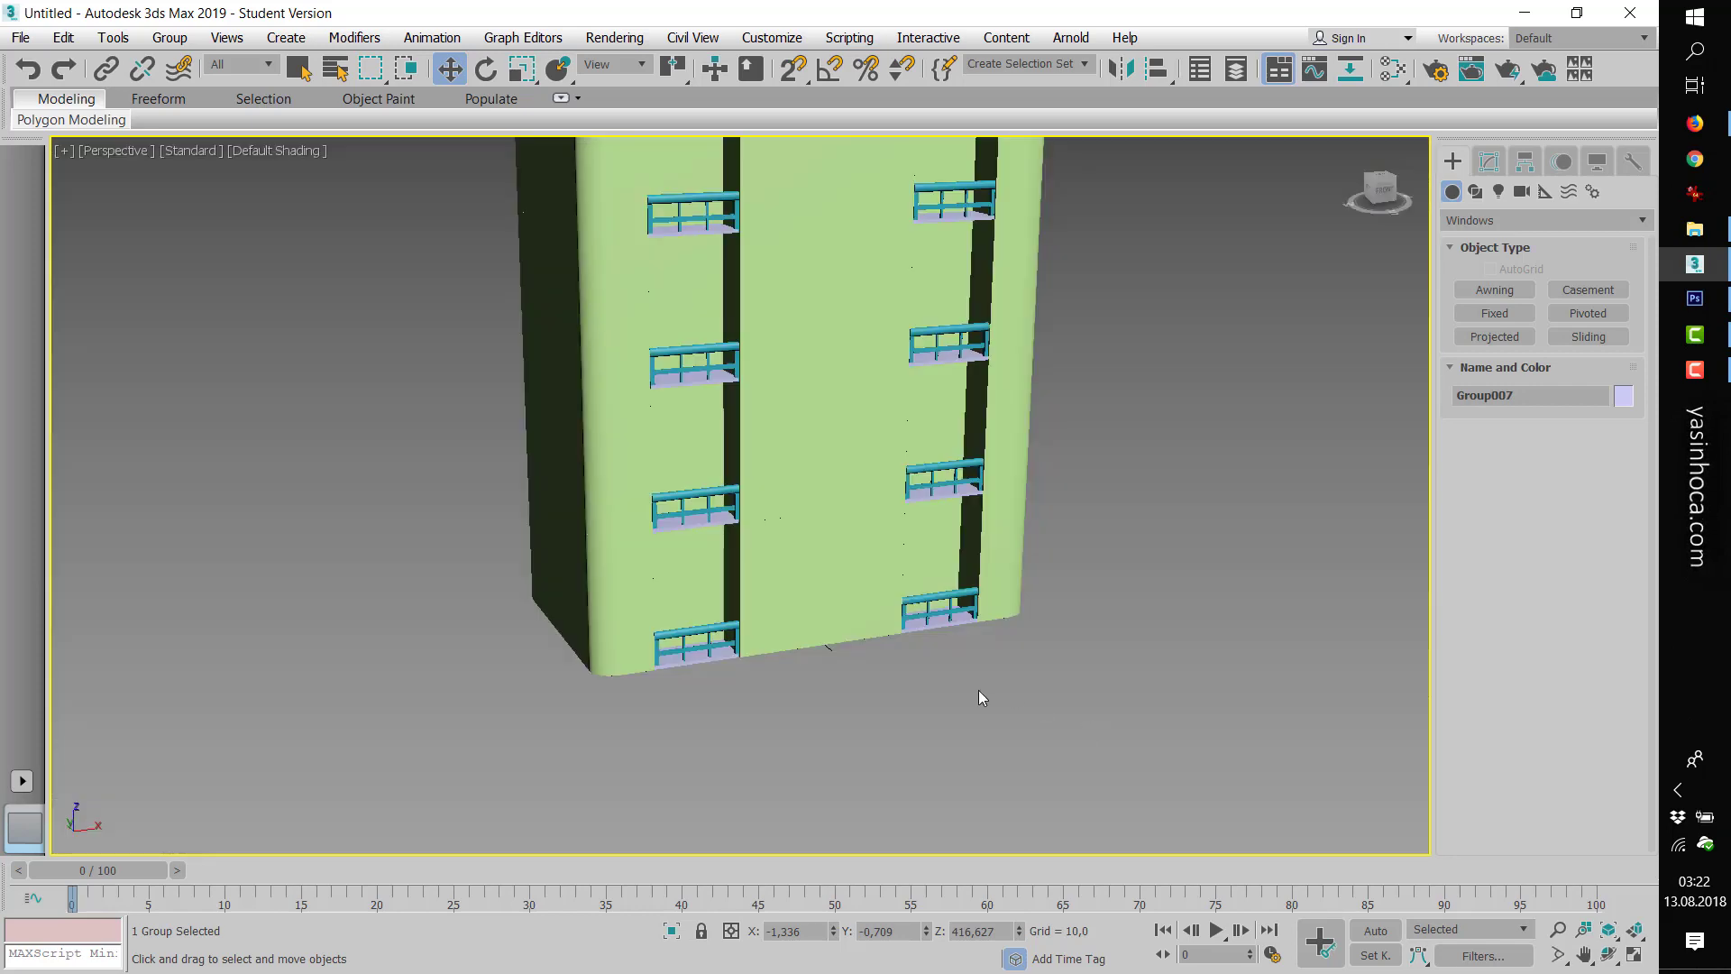
scroll(971, 691, down, 2)
scroll(965, 691, down, 2)
scroll(964, 691, up, 2)
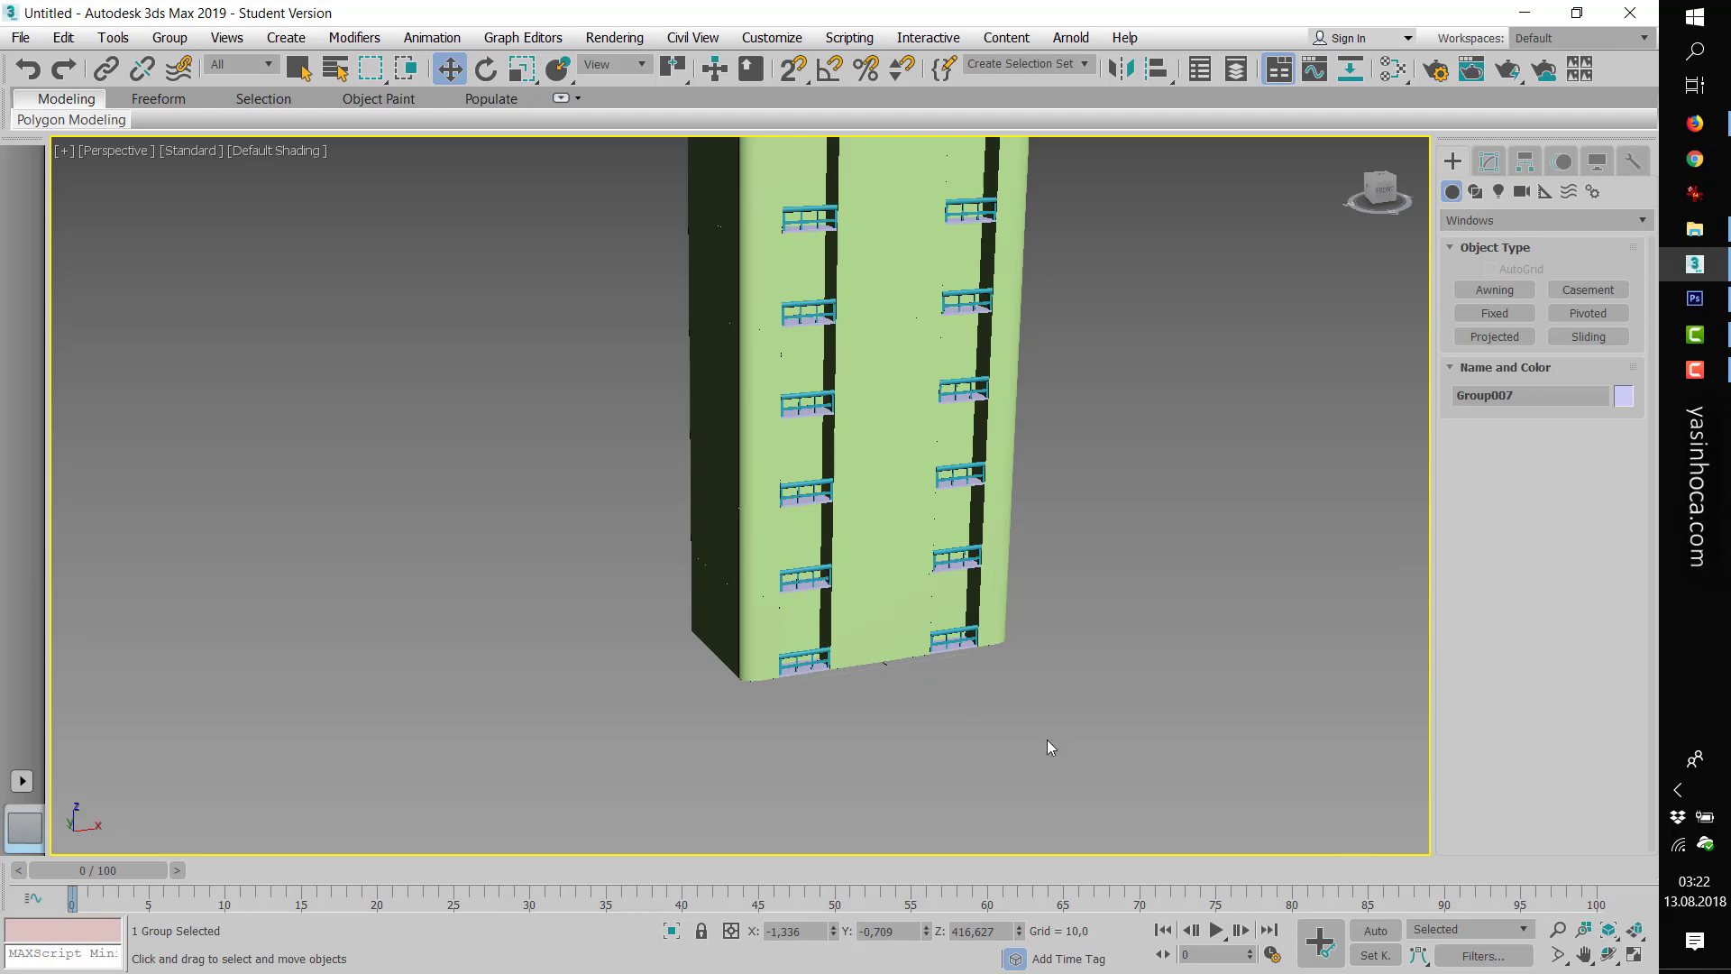
click(1609, 956)
mouse_move(746, 413)
mouse_down()
mouse_move(776, 417)
mouse_move(731, 419)
mouse_up()
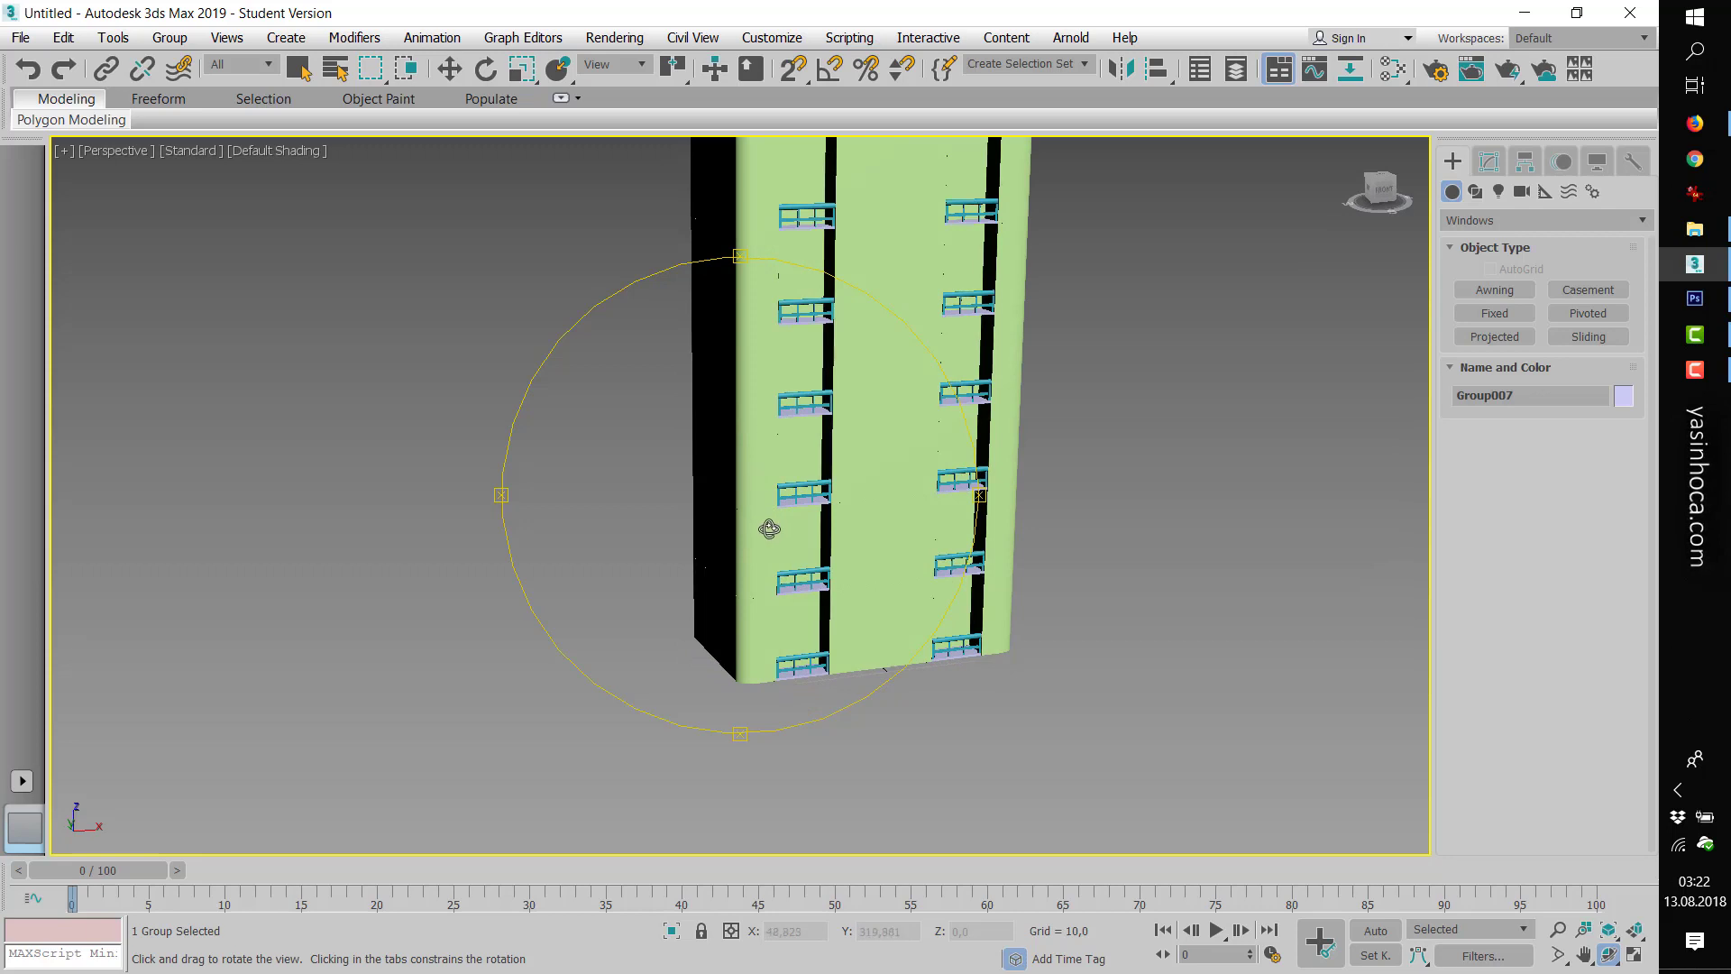
key(ctrl+z)
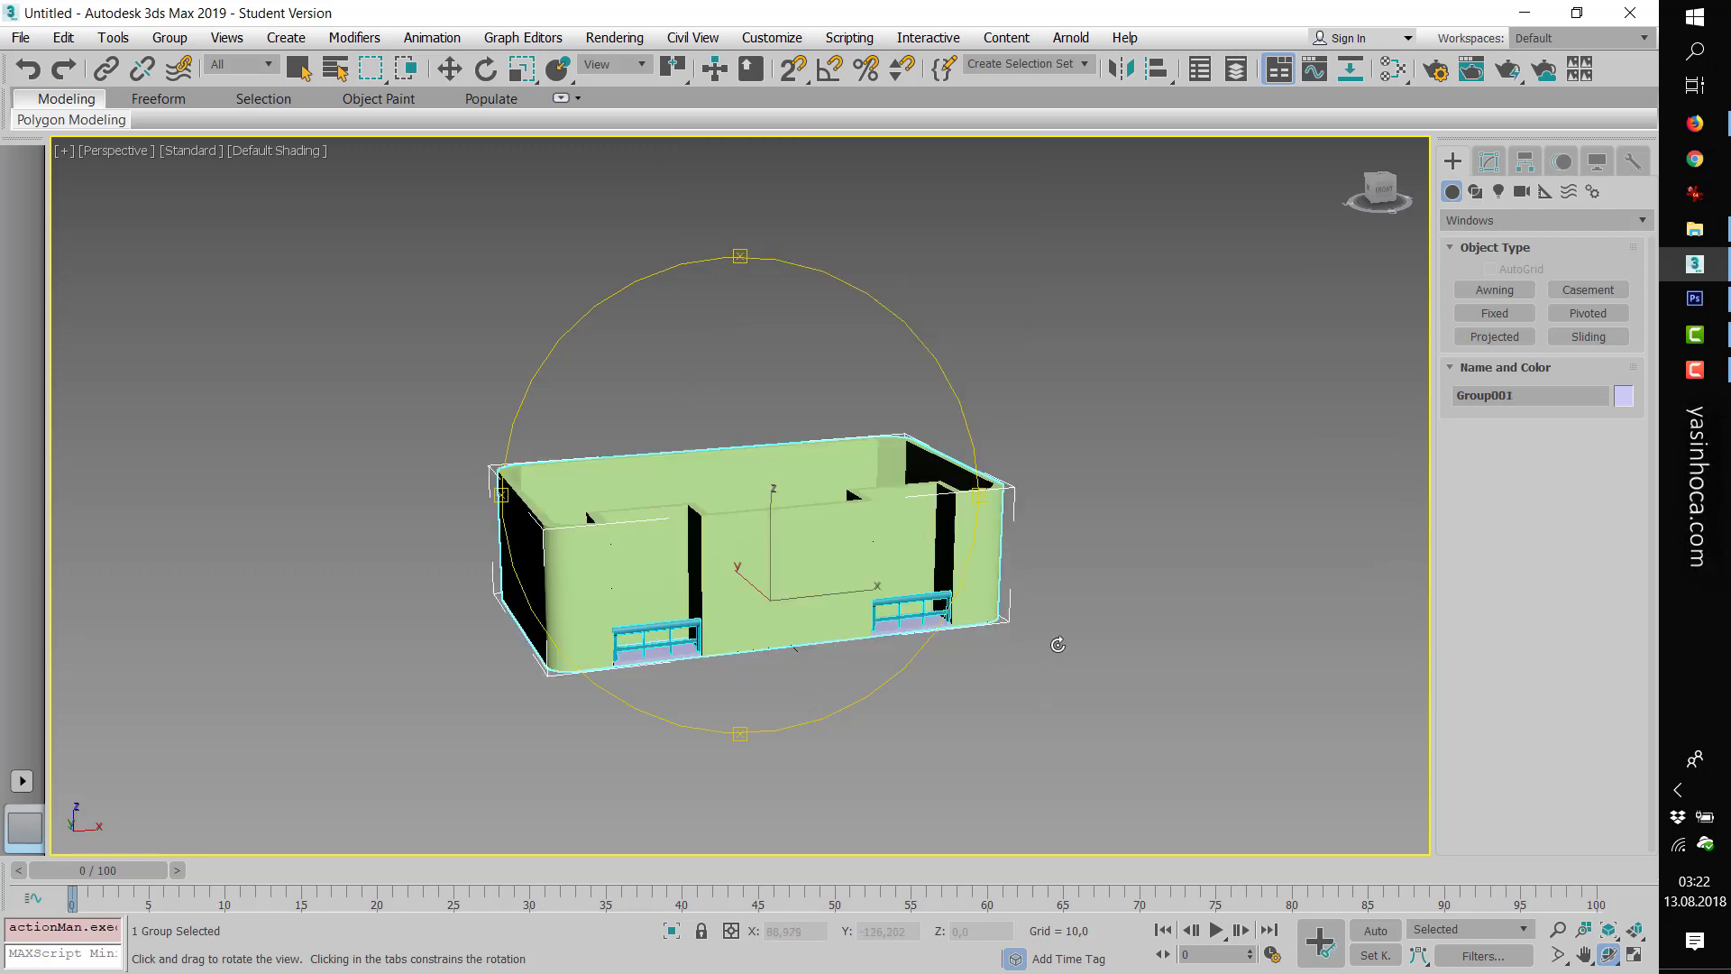
- In the Material Editor, choose Bitmap as the first material's diffuse map
drag(1393, 68, 1395, 109)
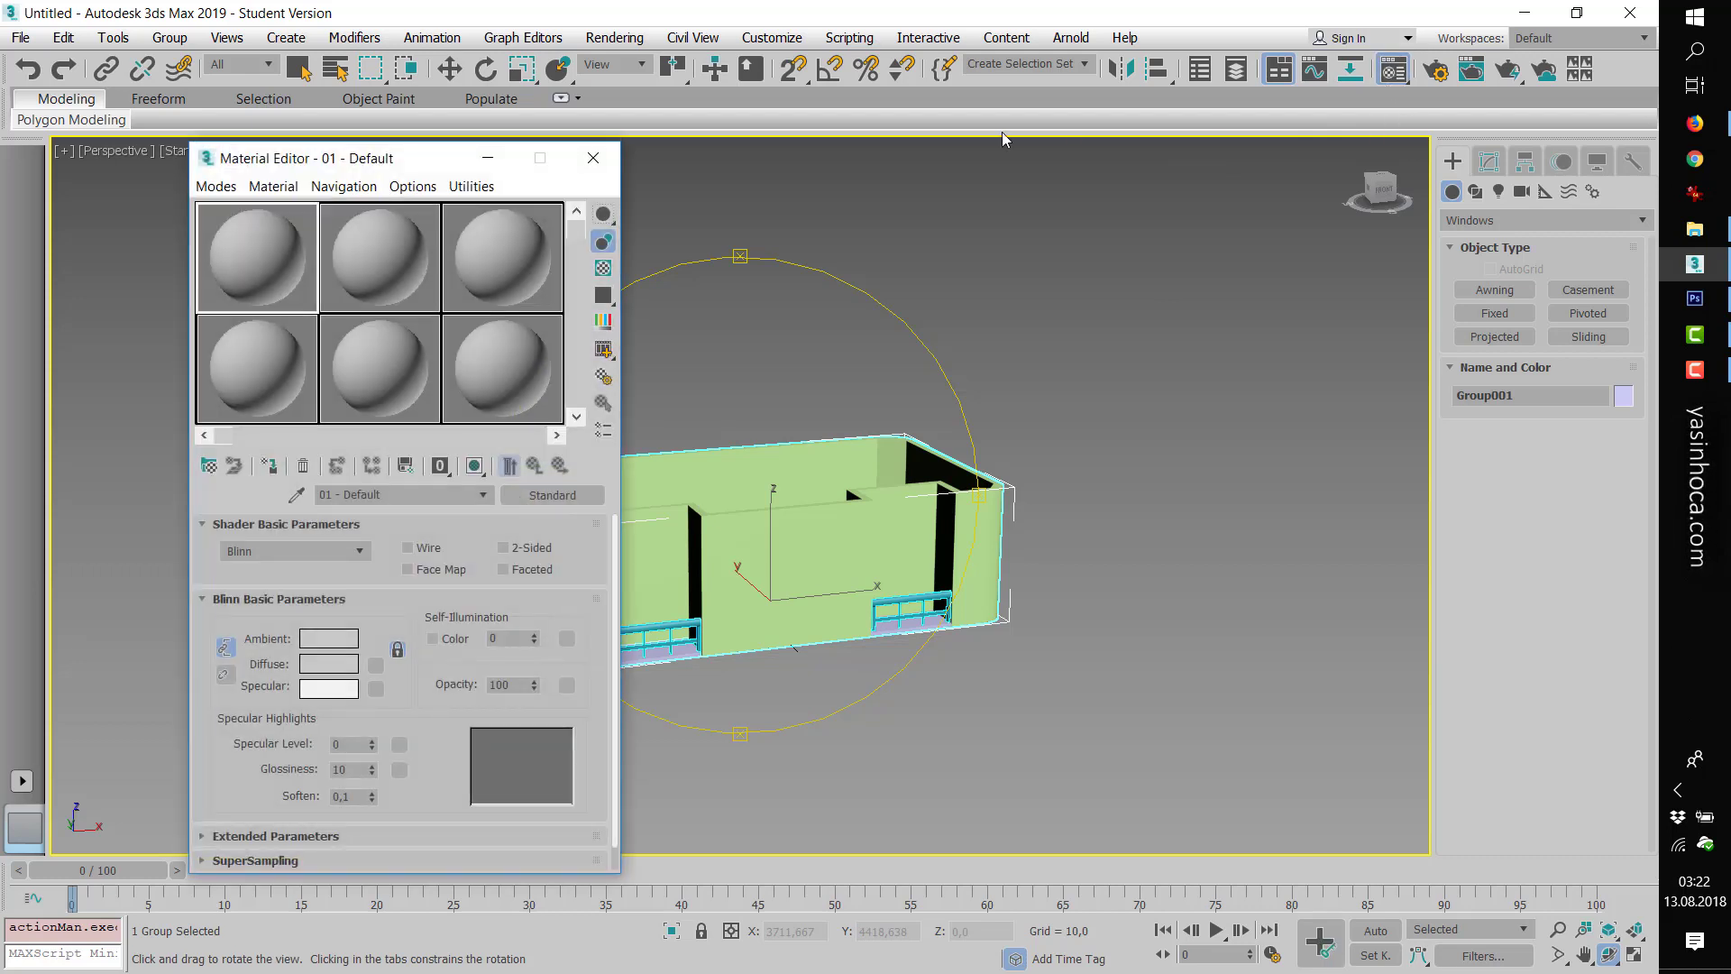
drag(422, 163, 1252, 162)
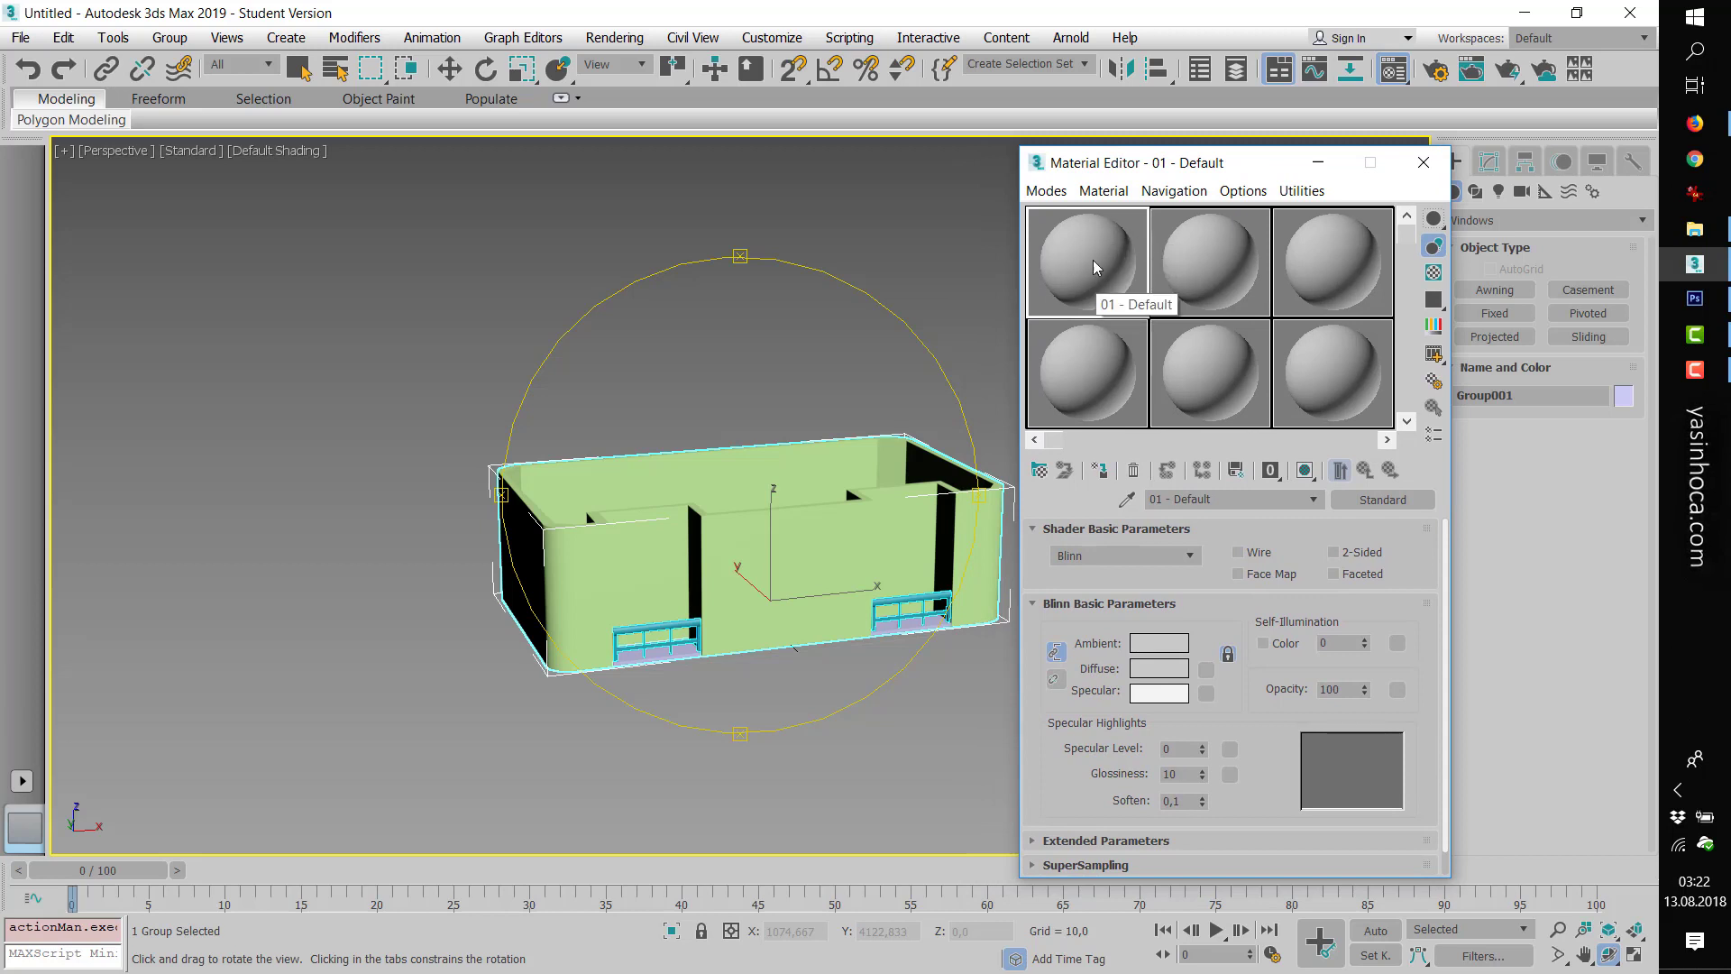
click(1164, 669)
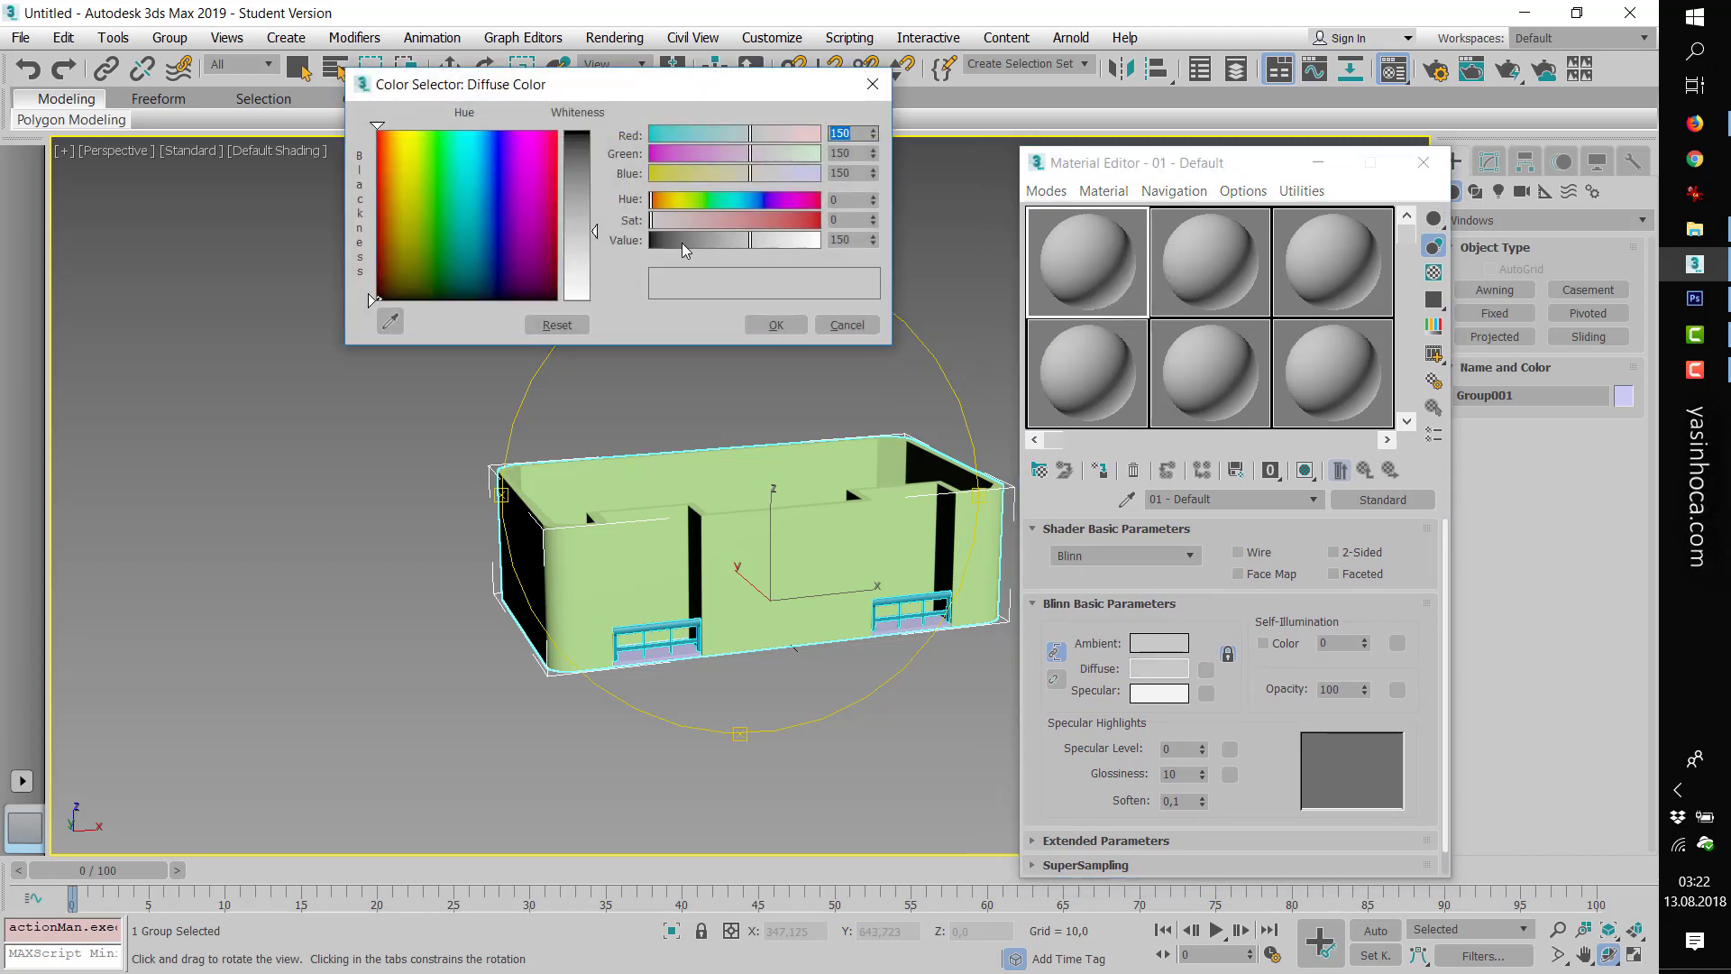
click(873, 87)
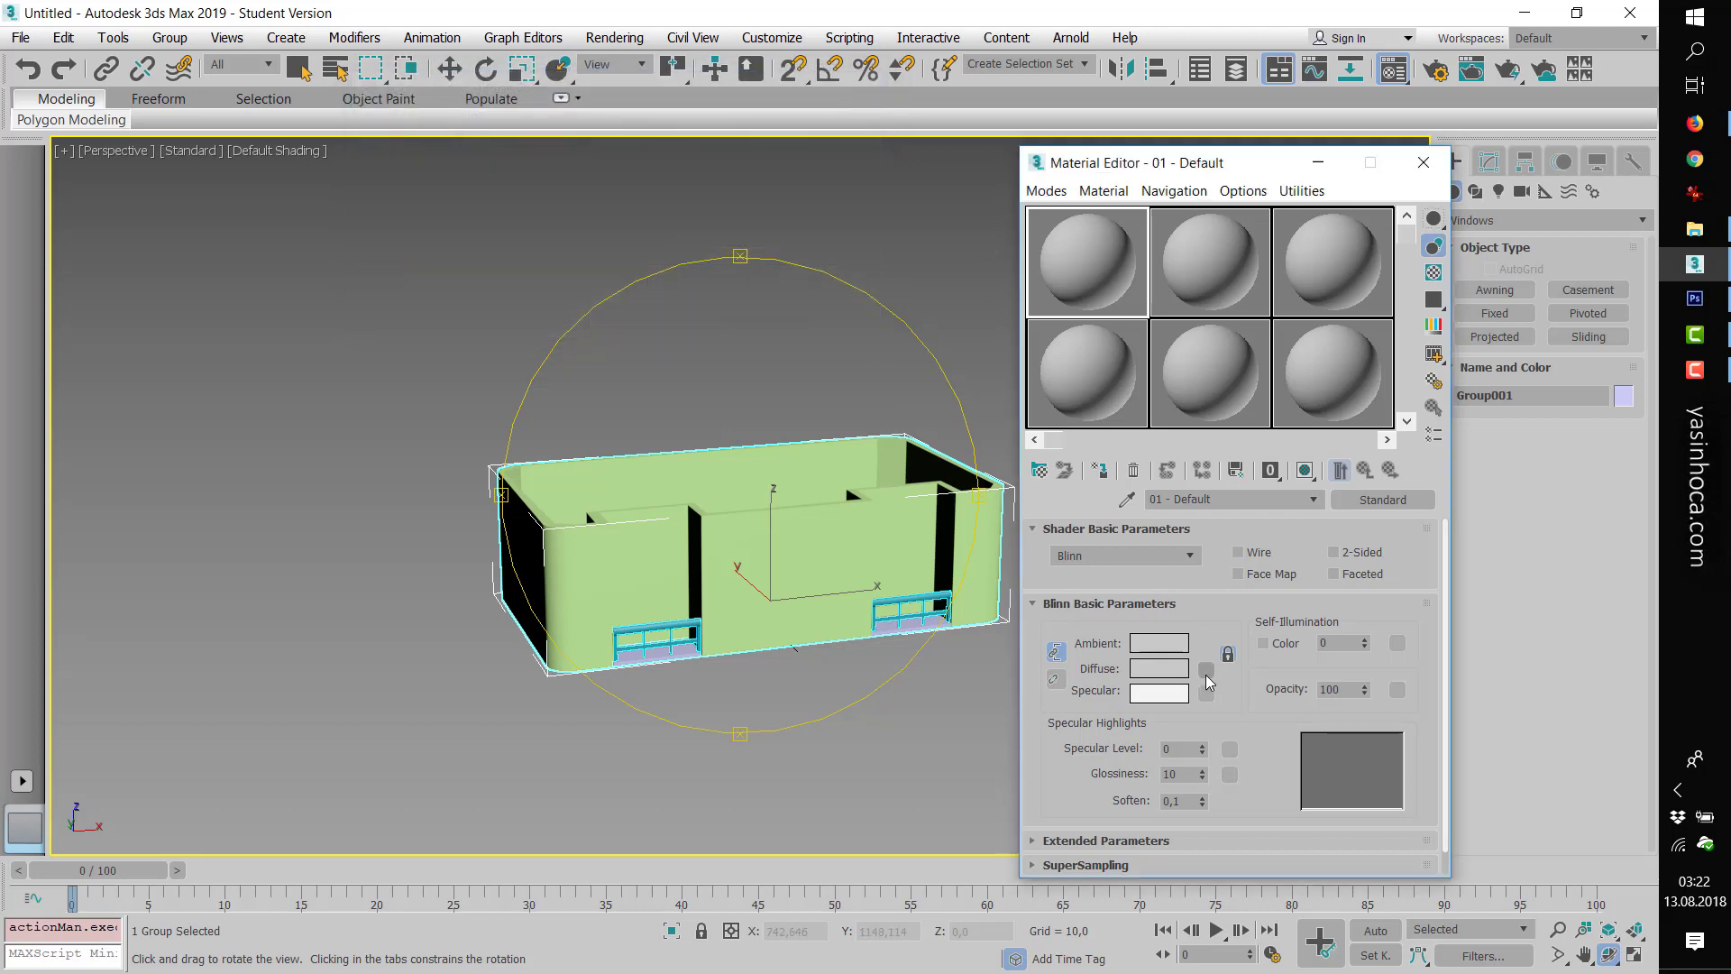
click(1206, 668)
double_click(646, 267)
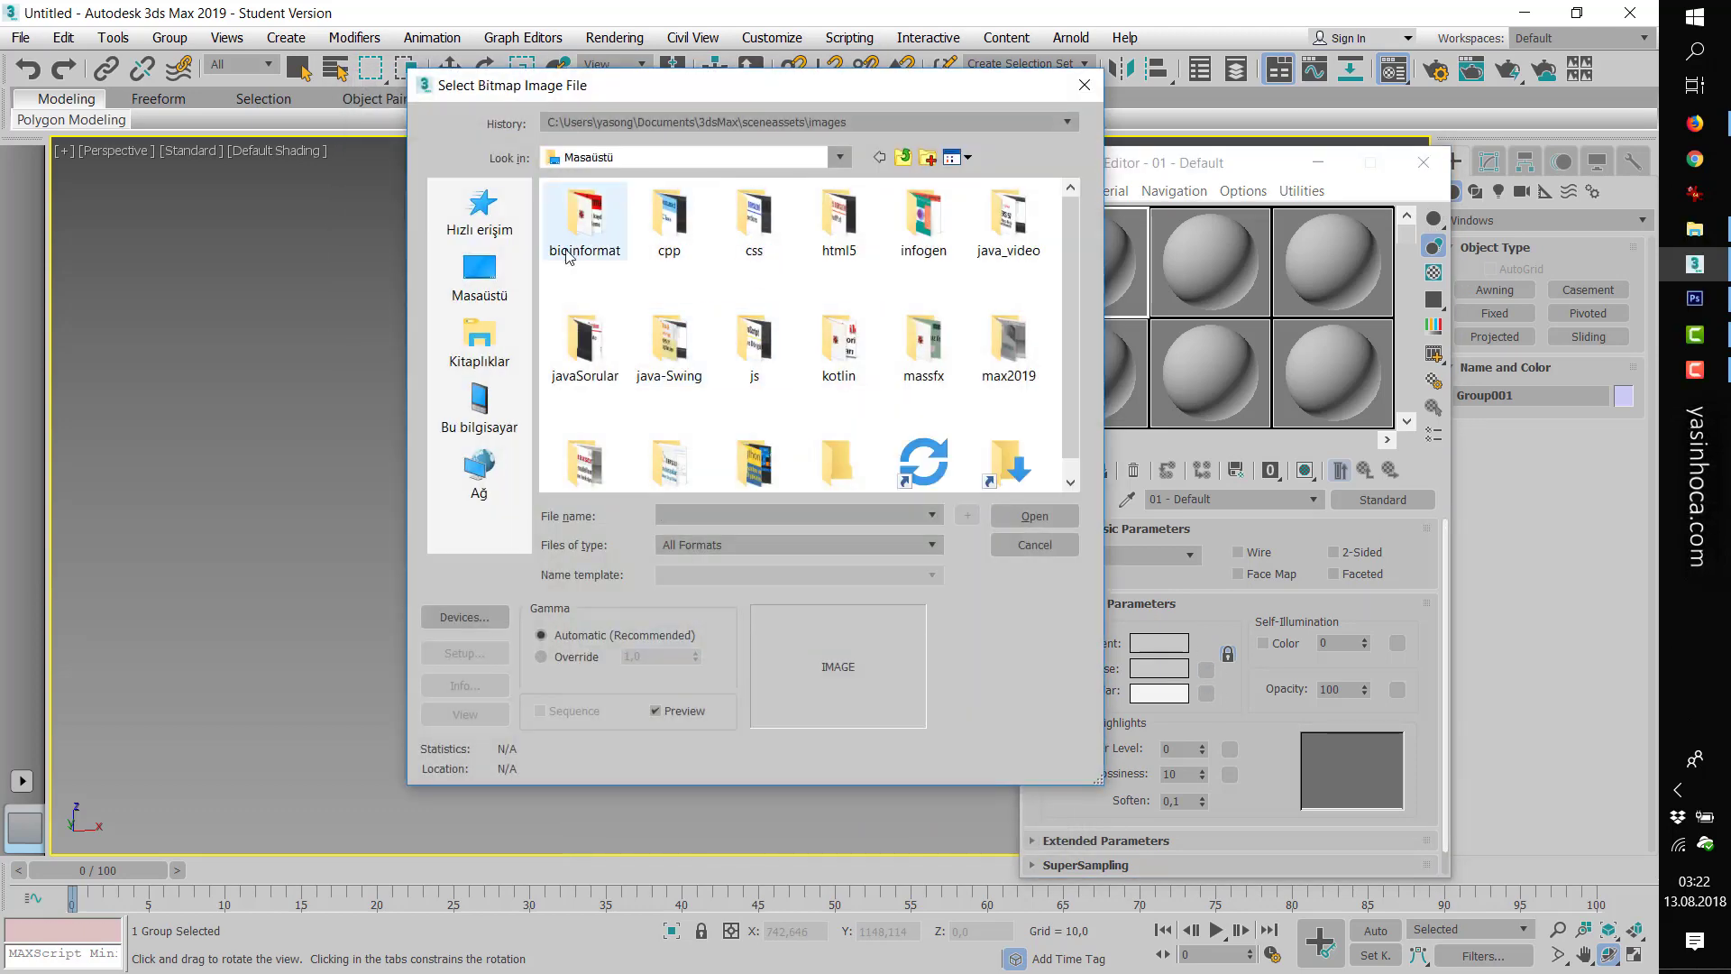
- Browse the bitmap file dialog to the D:\max-2011\library\stone folder
click(471, 426)
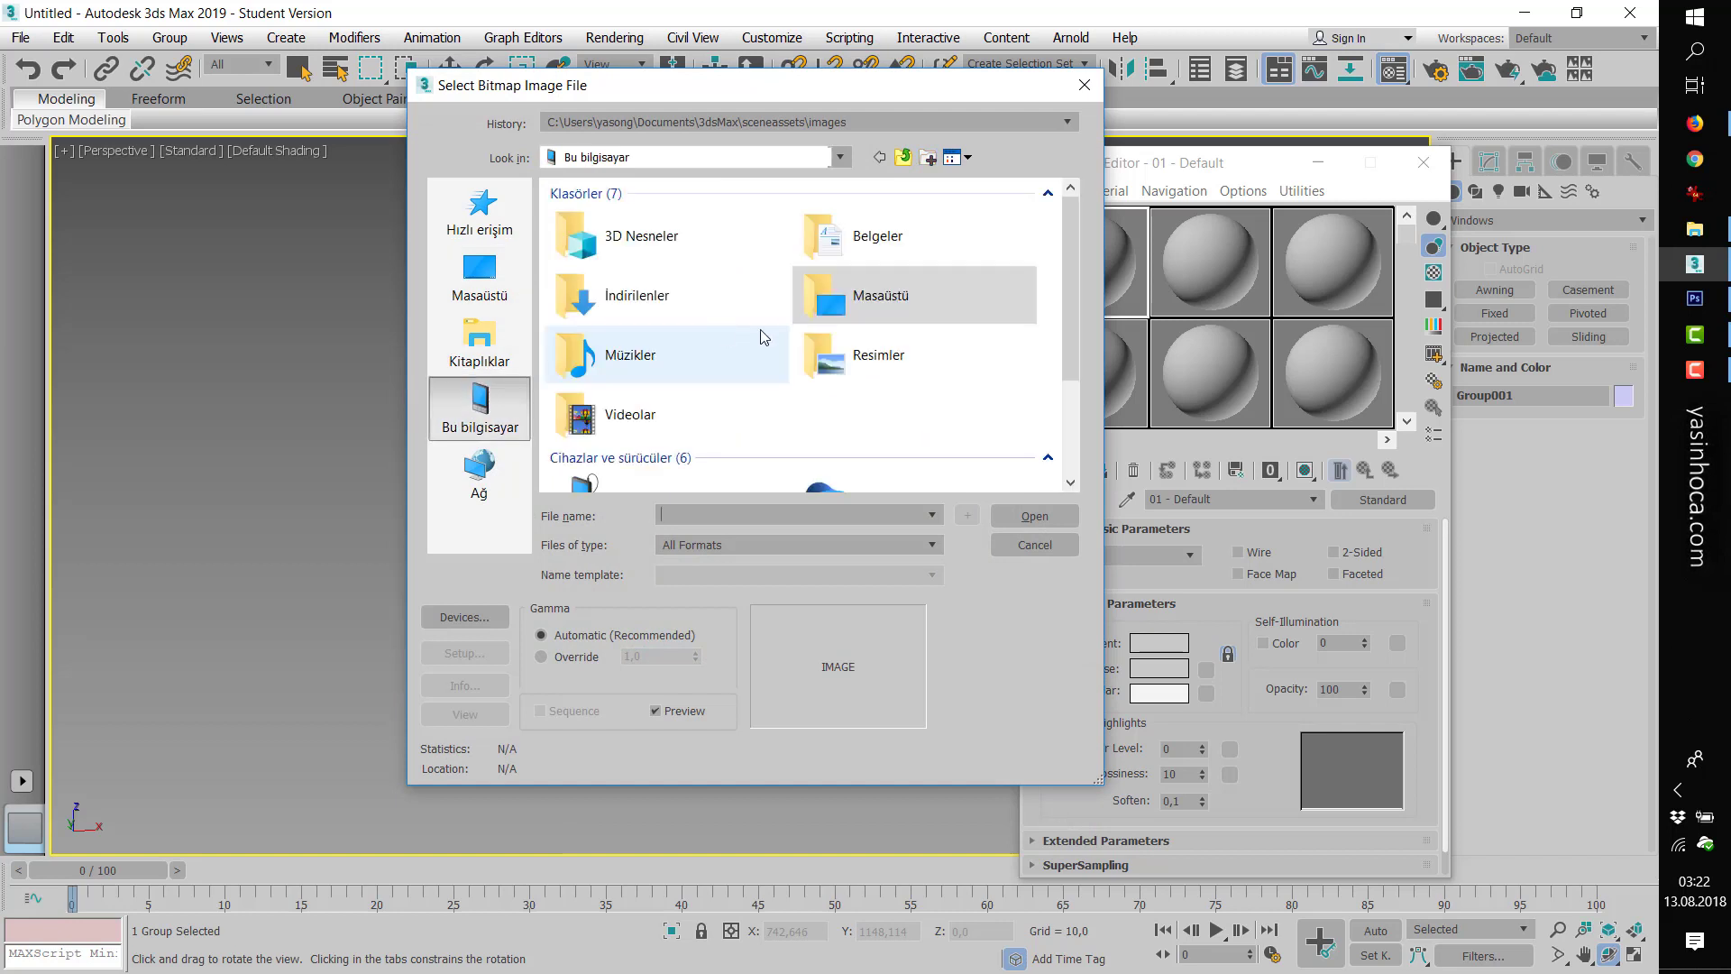
scroll(757, 379, down, 3)
double_click(795, 403)
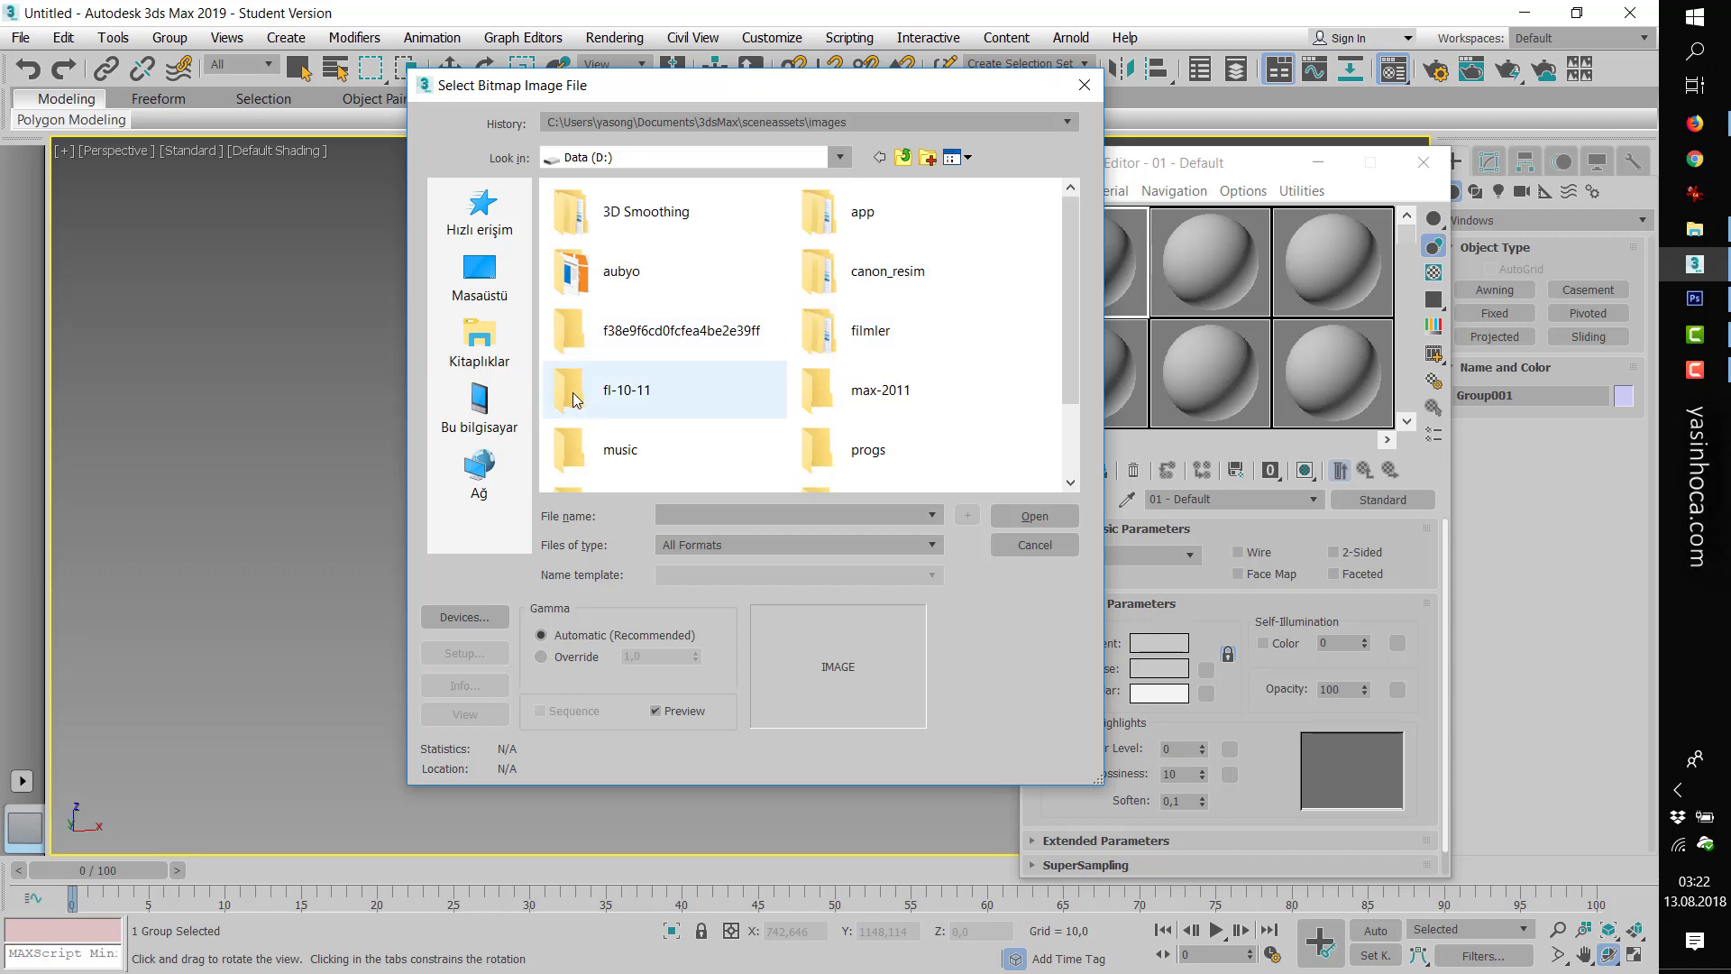
scroll(704, 415, down, 2)
scroll(721, 399, up, 2)
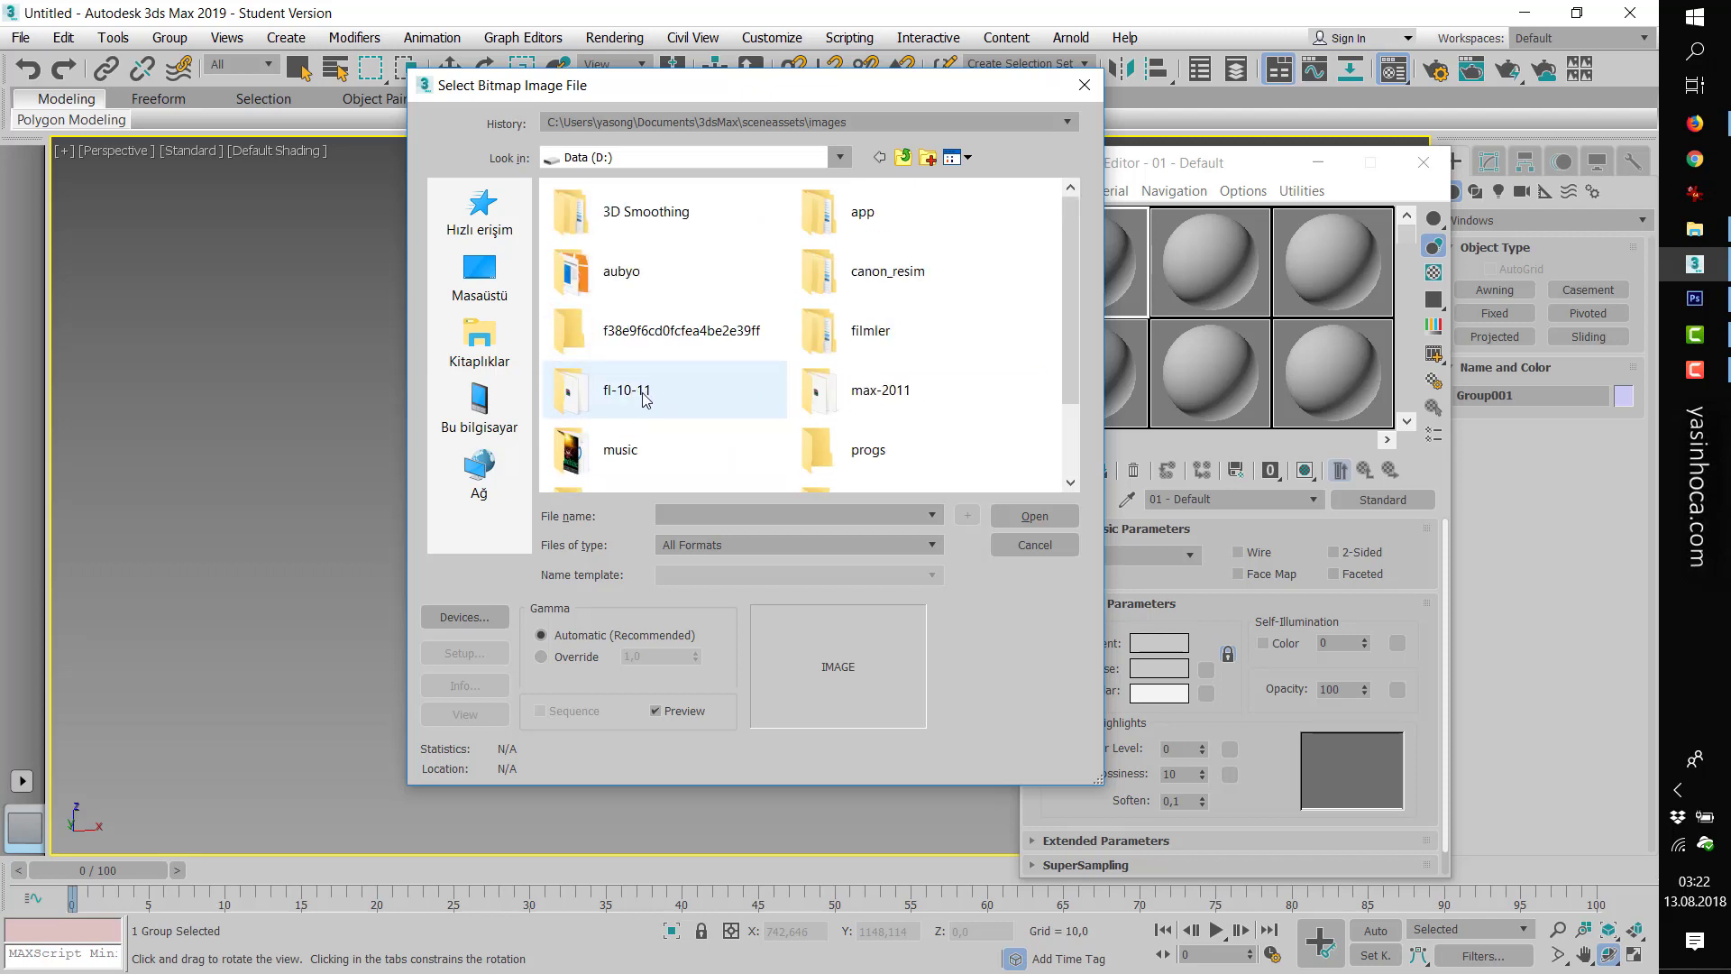
double_click(857, 392)
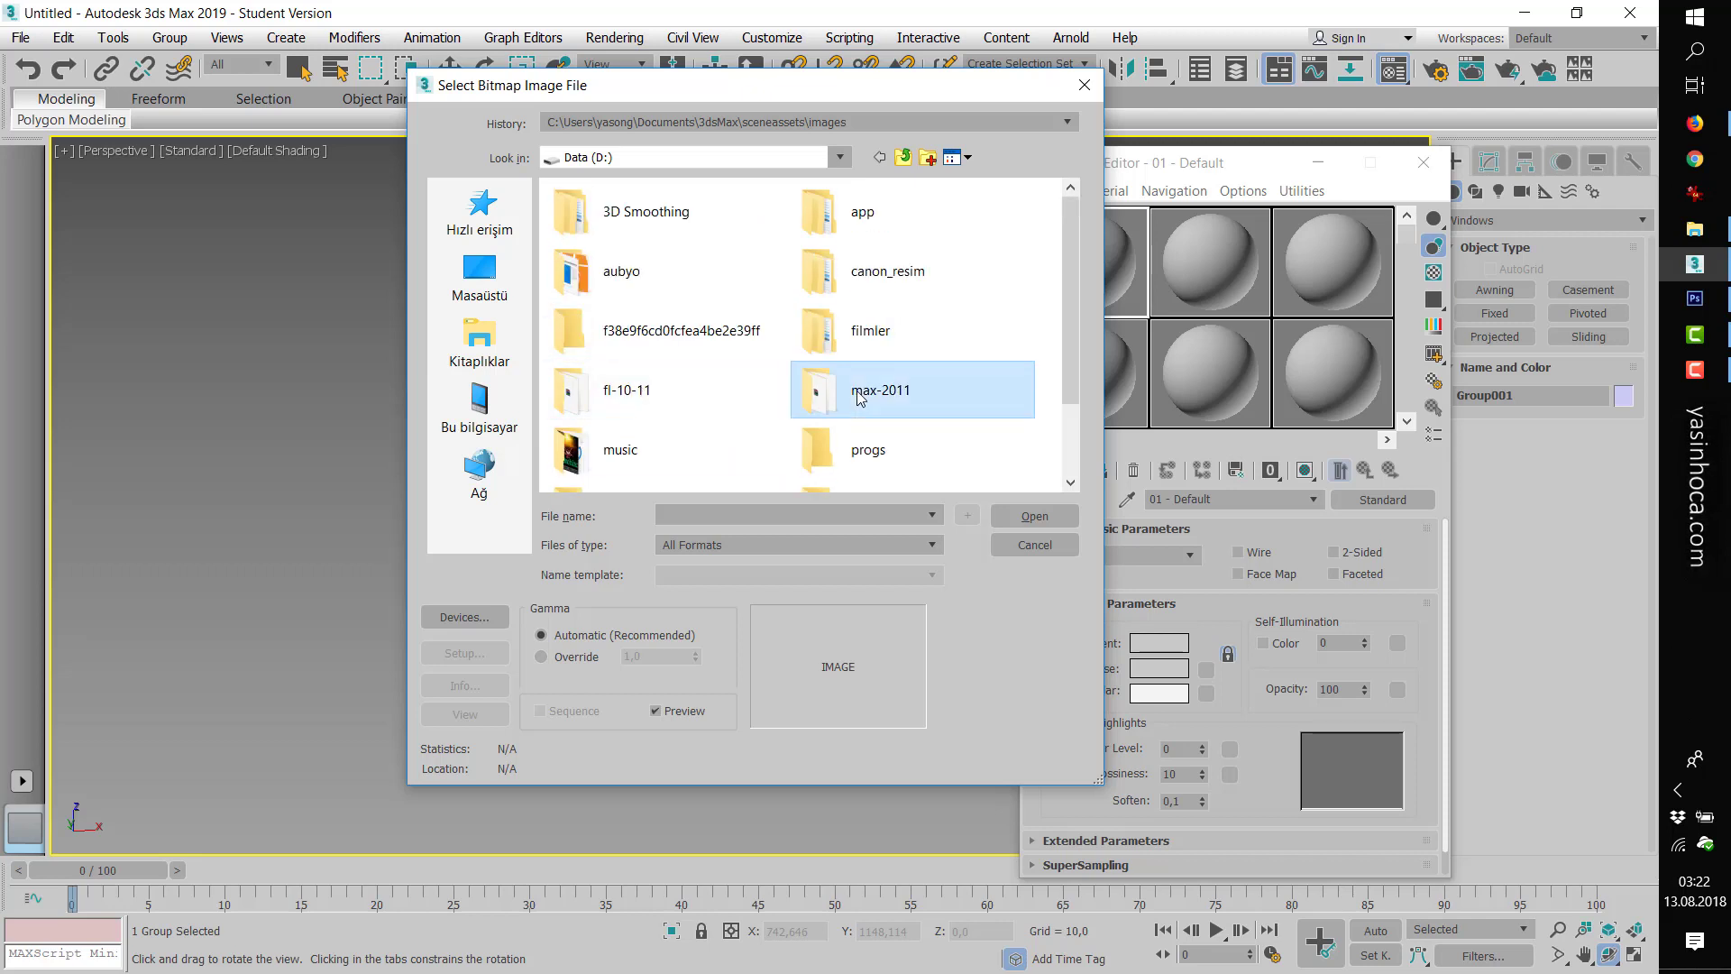
double_click(591, 298)
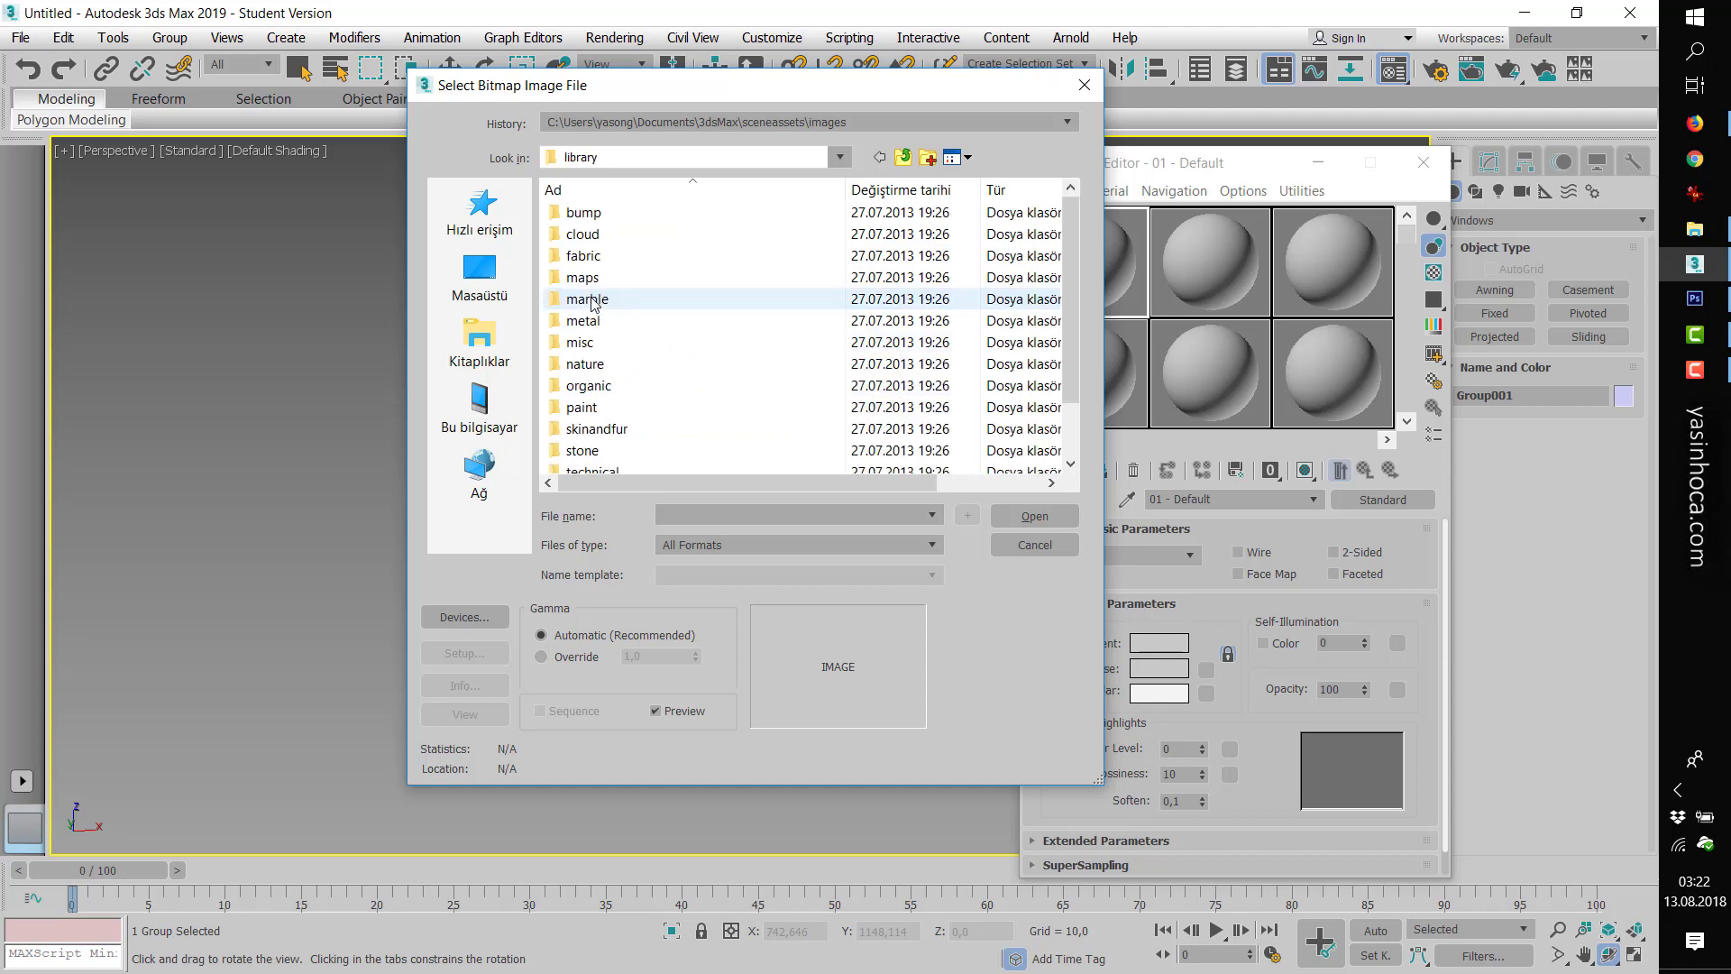
scroll(629, 370, down, 1)
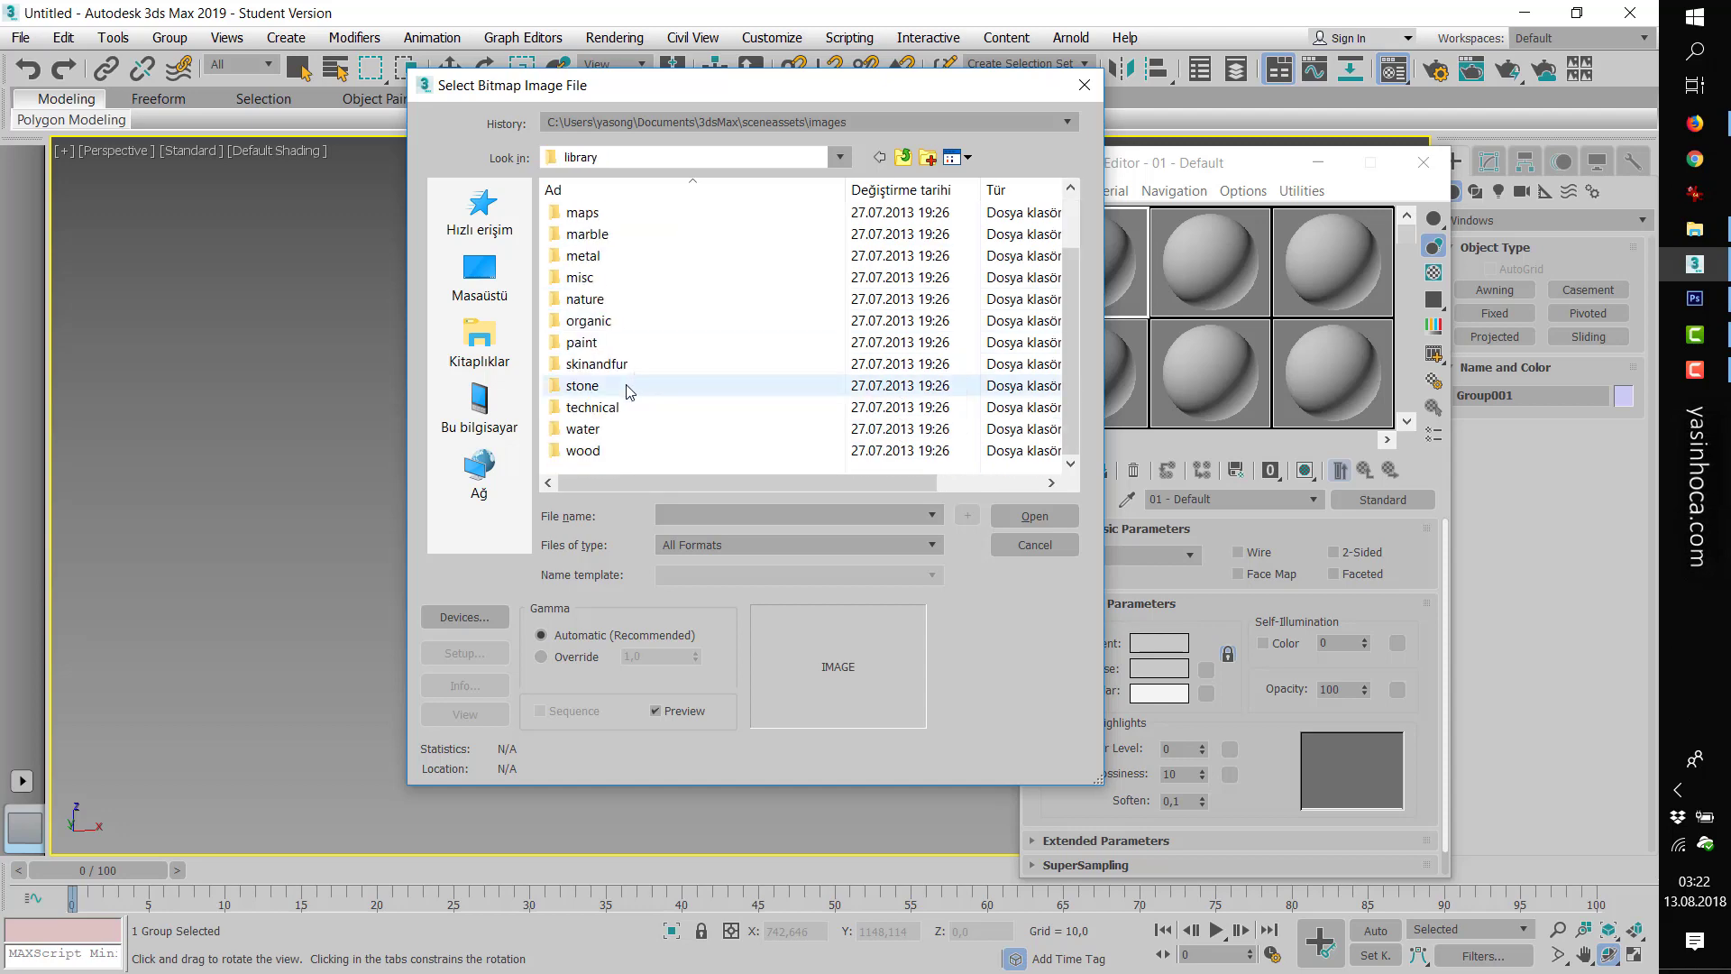
double_click(603, 388)
- Select Brickm.jpg and load it as the diffuse bitmap
scroll(746, 367, down, 1)
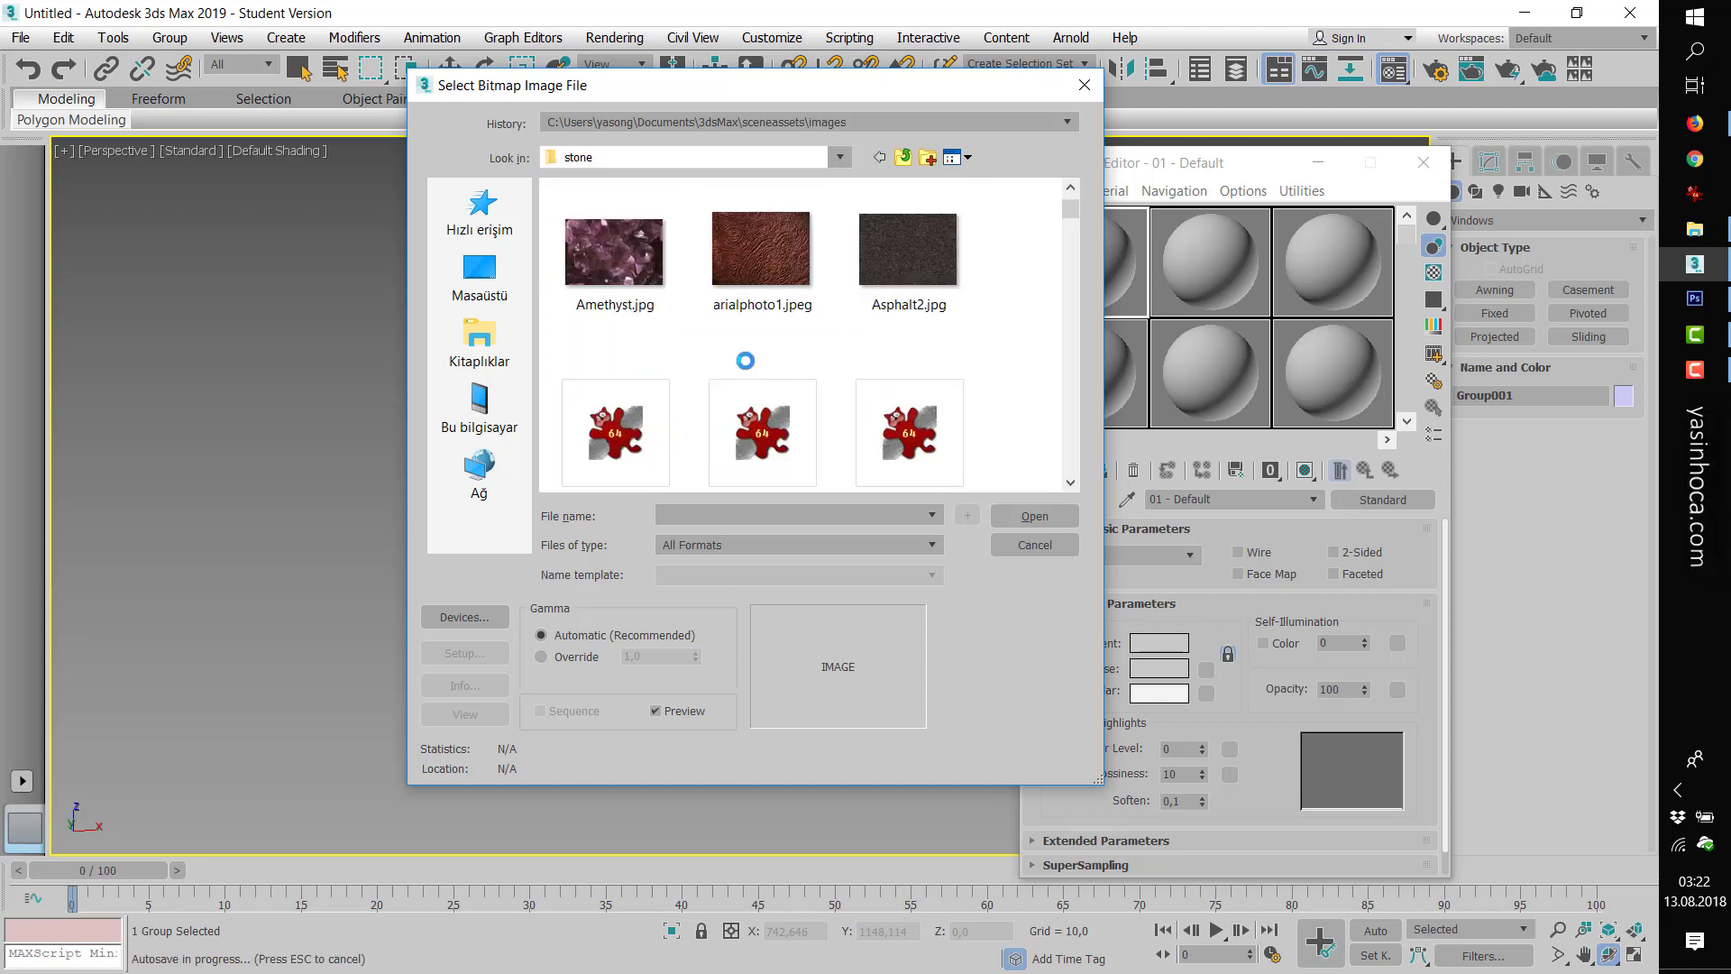
scroll(762, 379, down, 1)
scroll(789, 409, down, 1)
scroll(788, 409, down, 1)
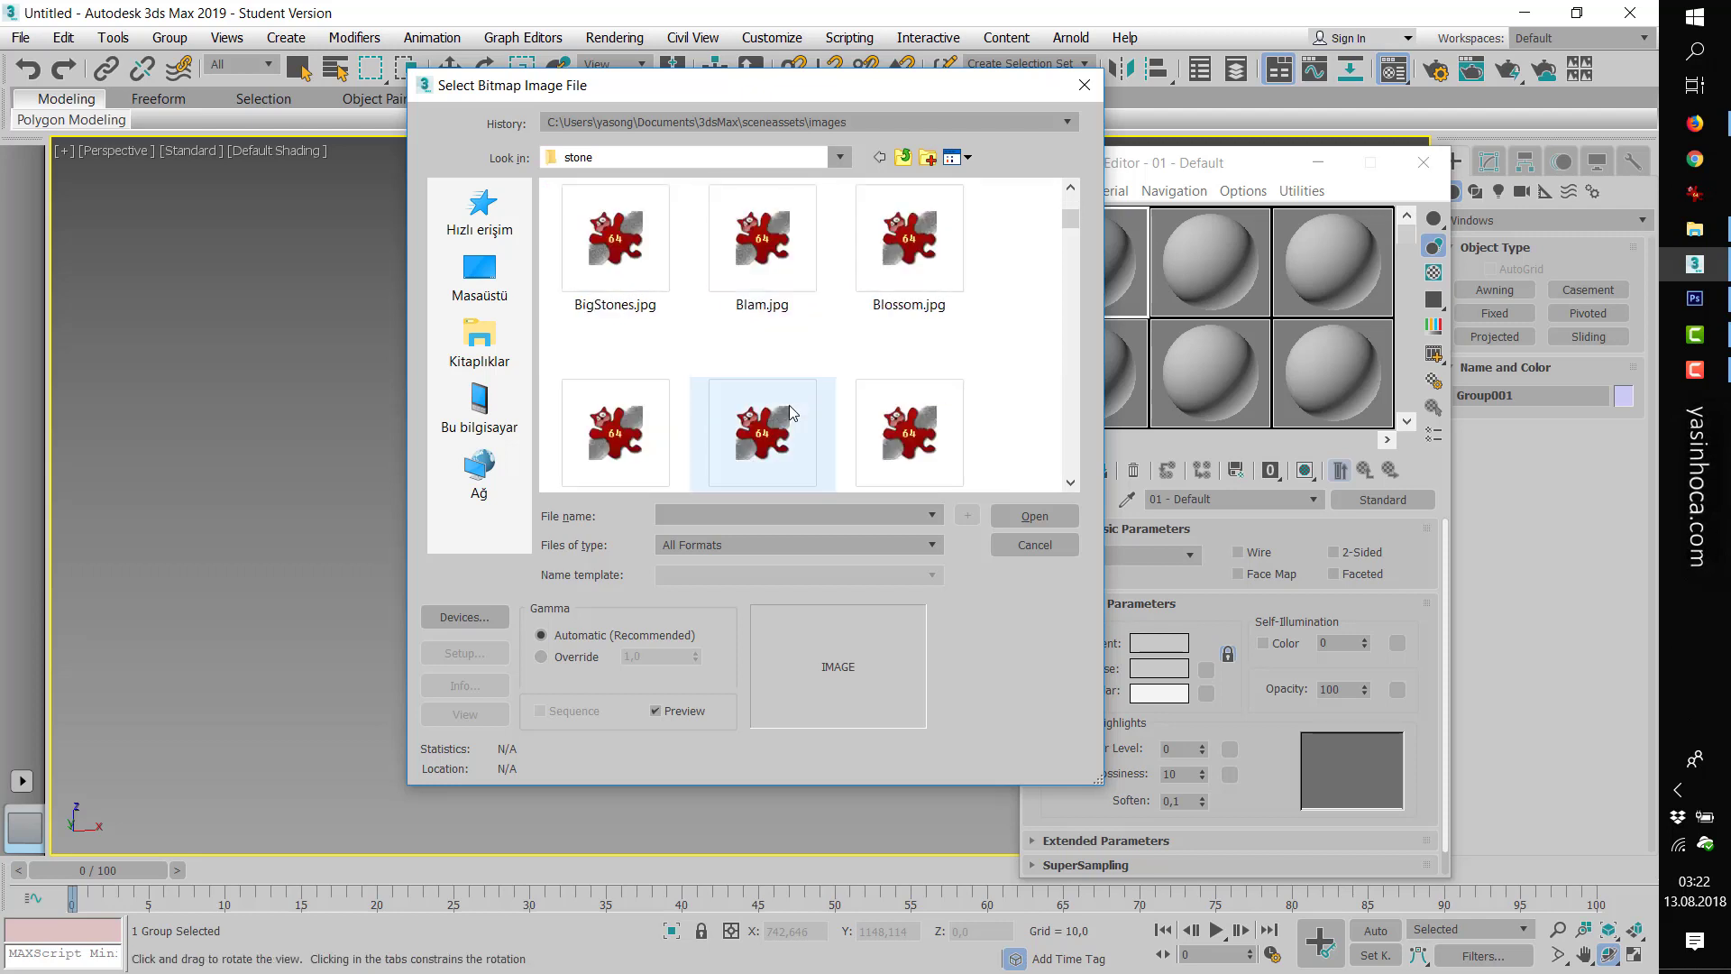
scroll(781, 411, down, 1)
scroll(781, 406, down, 1)
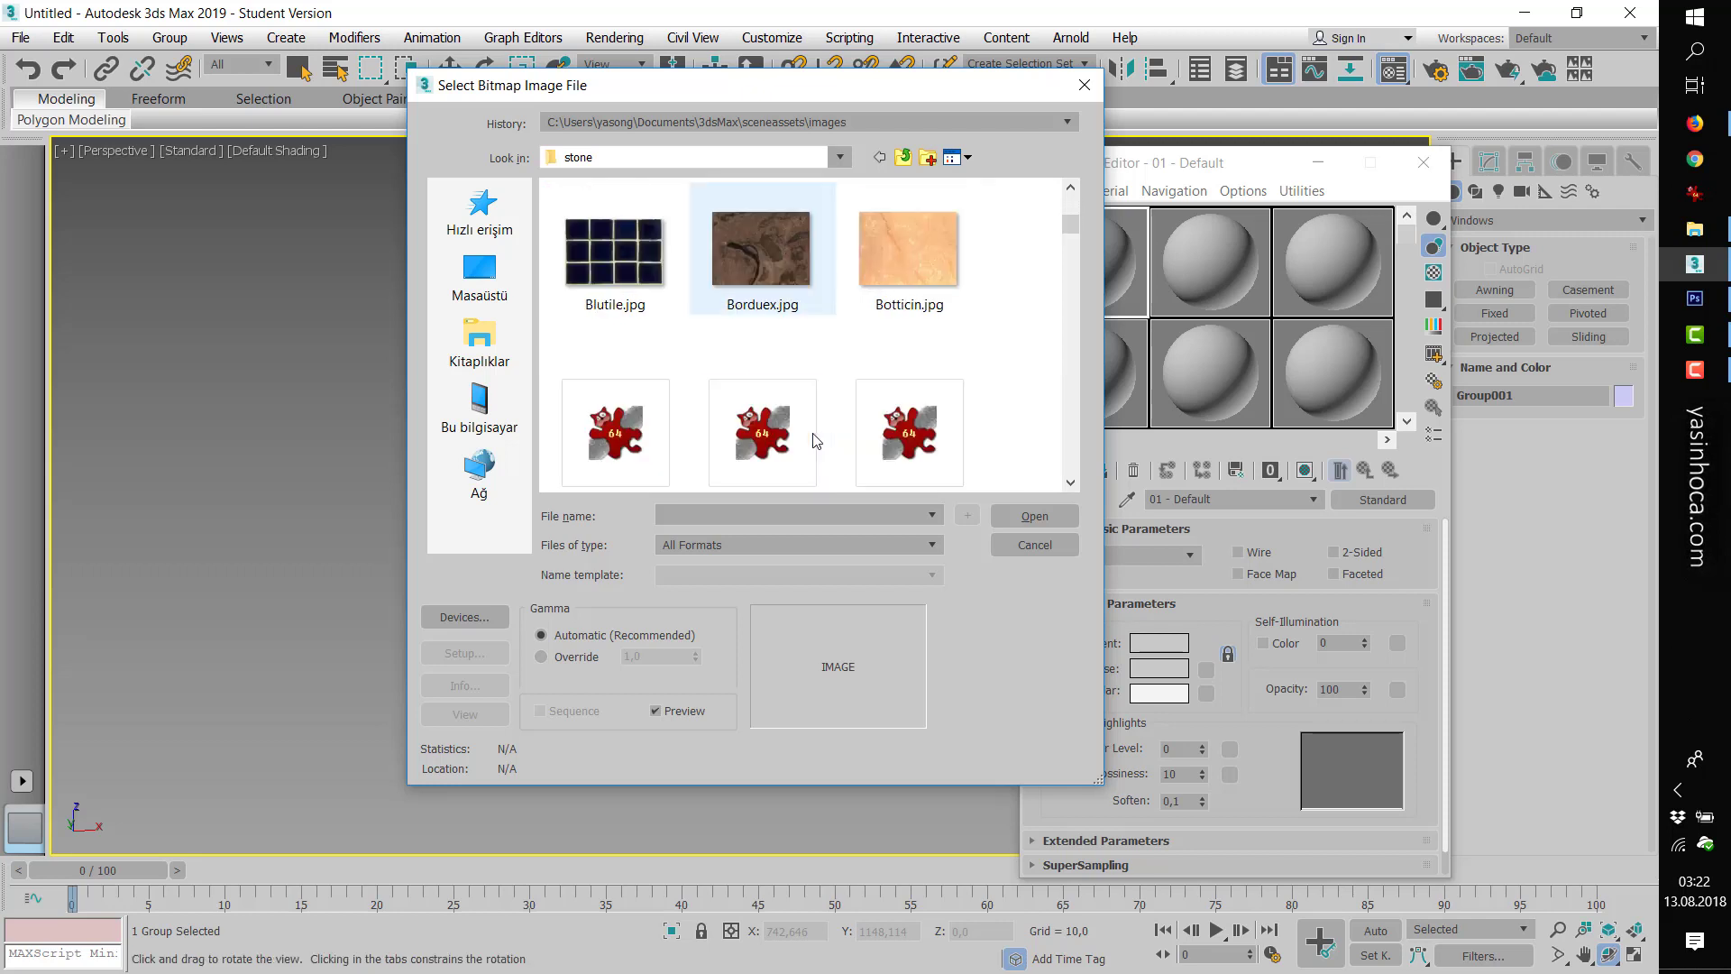
scroll(784, 415, down, 1)
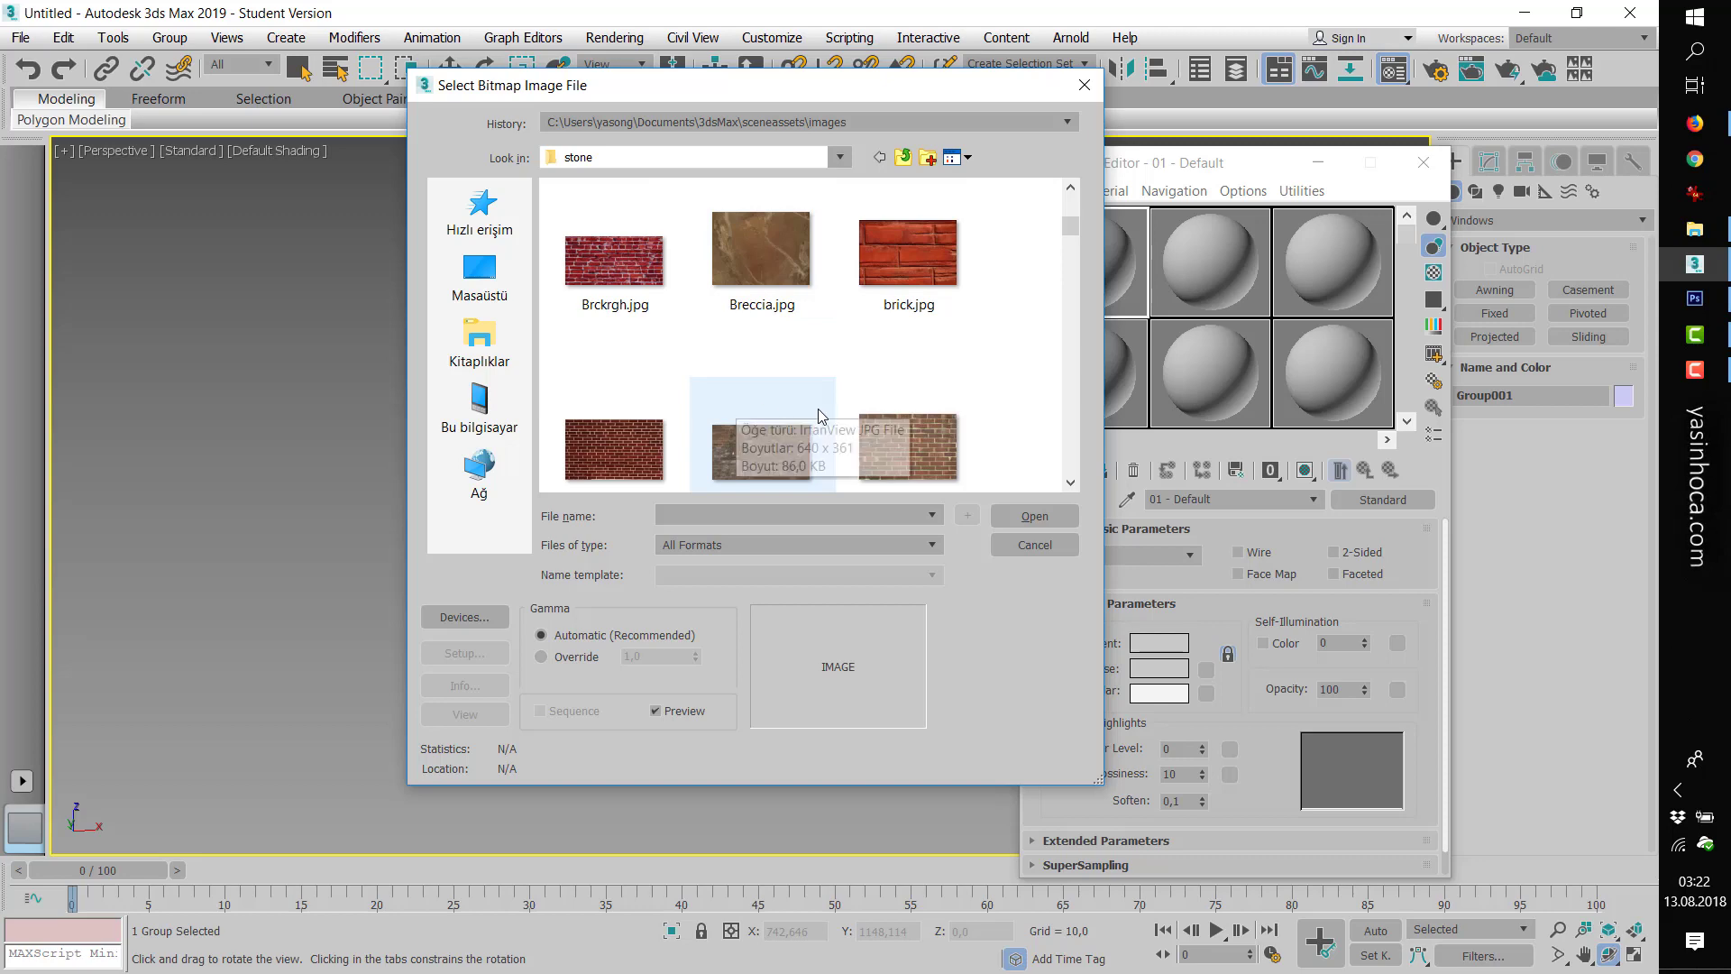
click(861, 435)
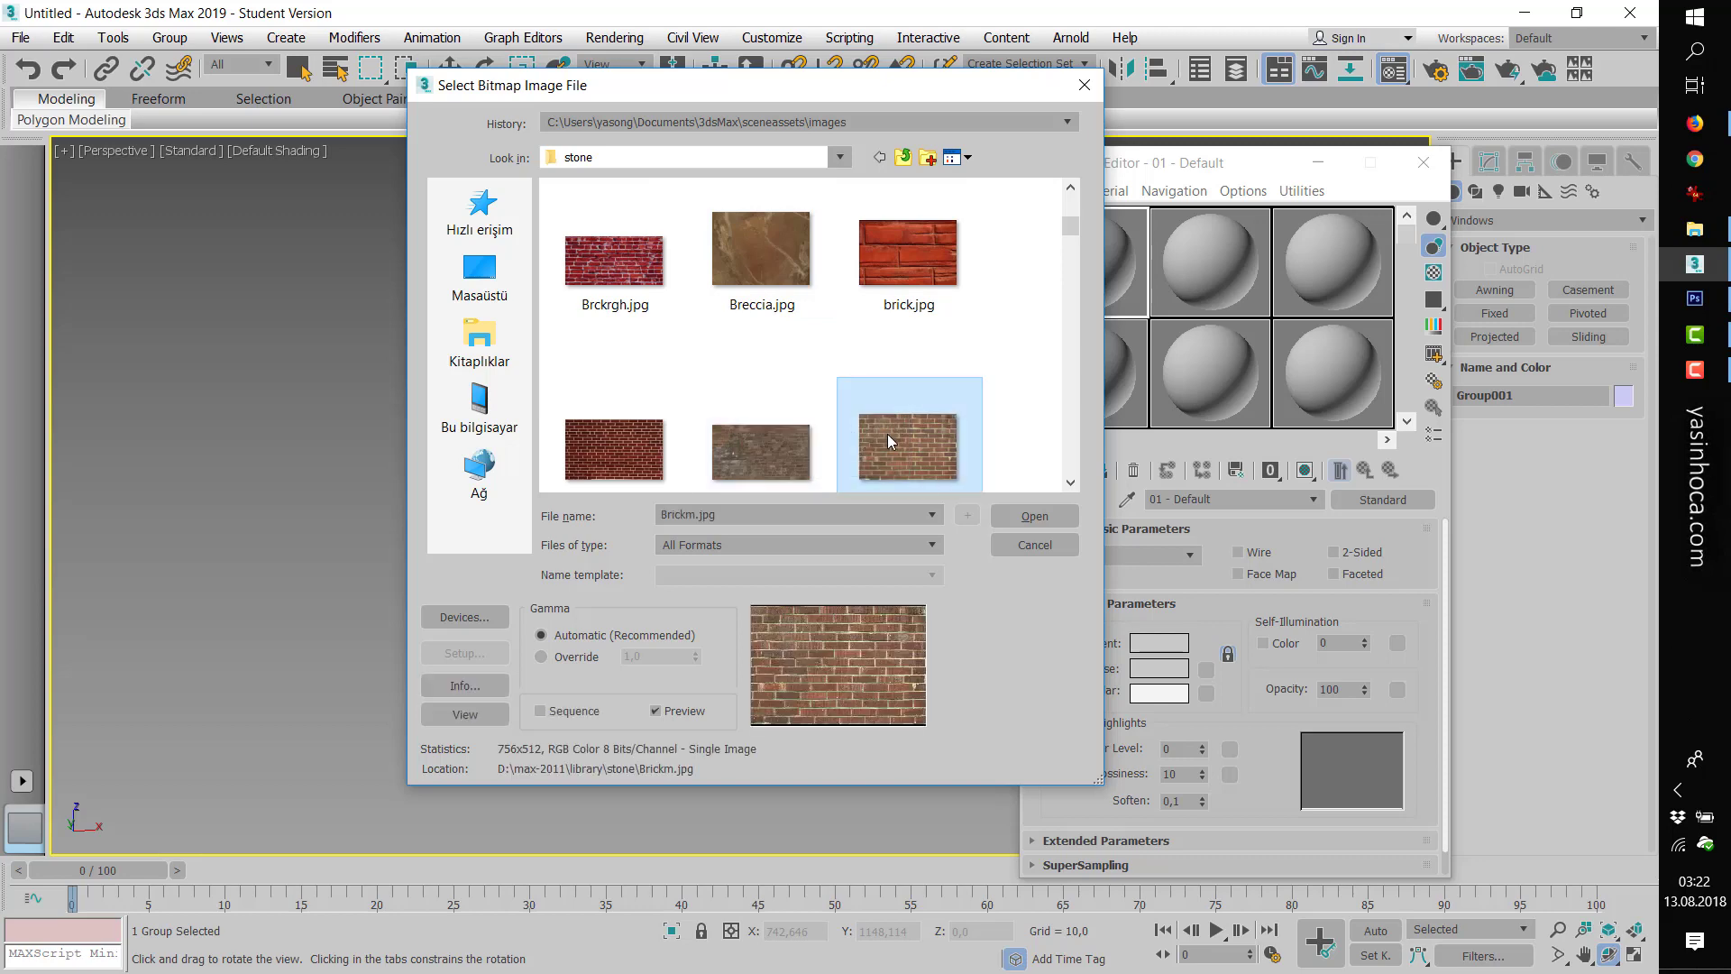
click(1025, 510)
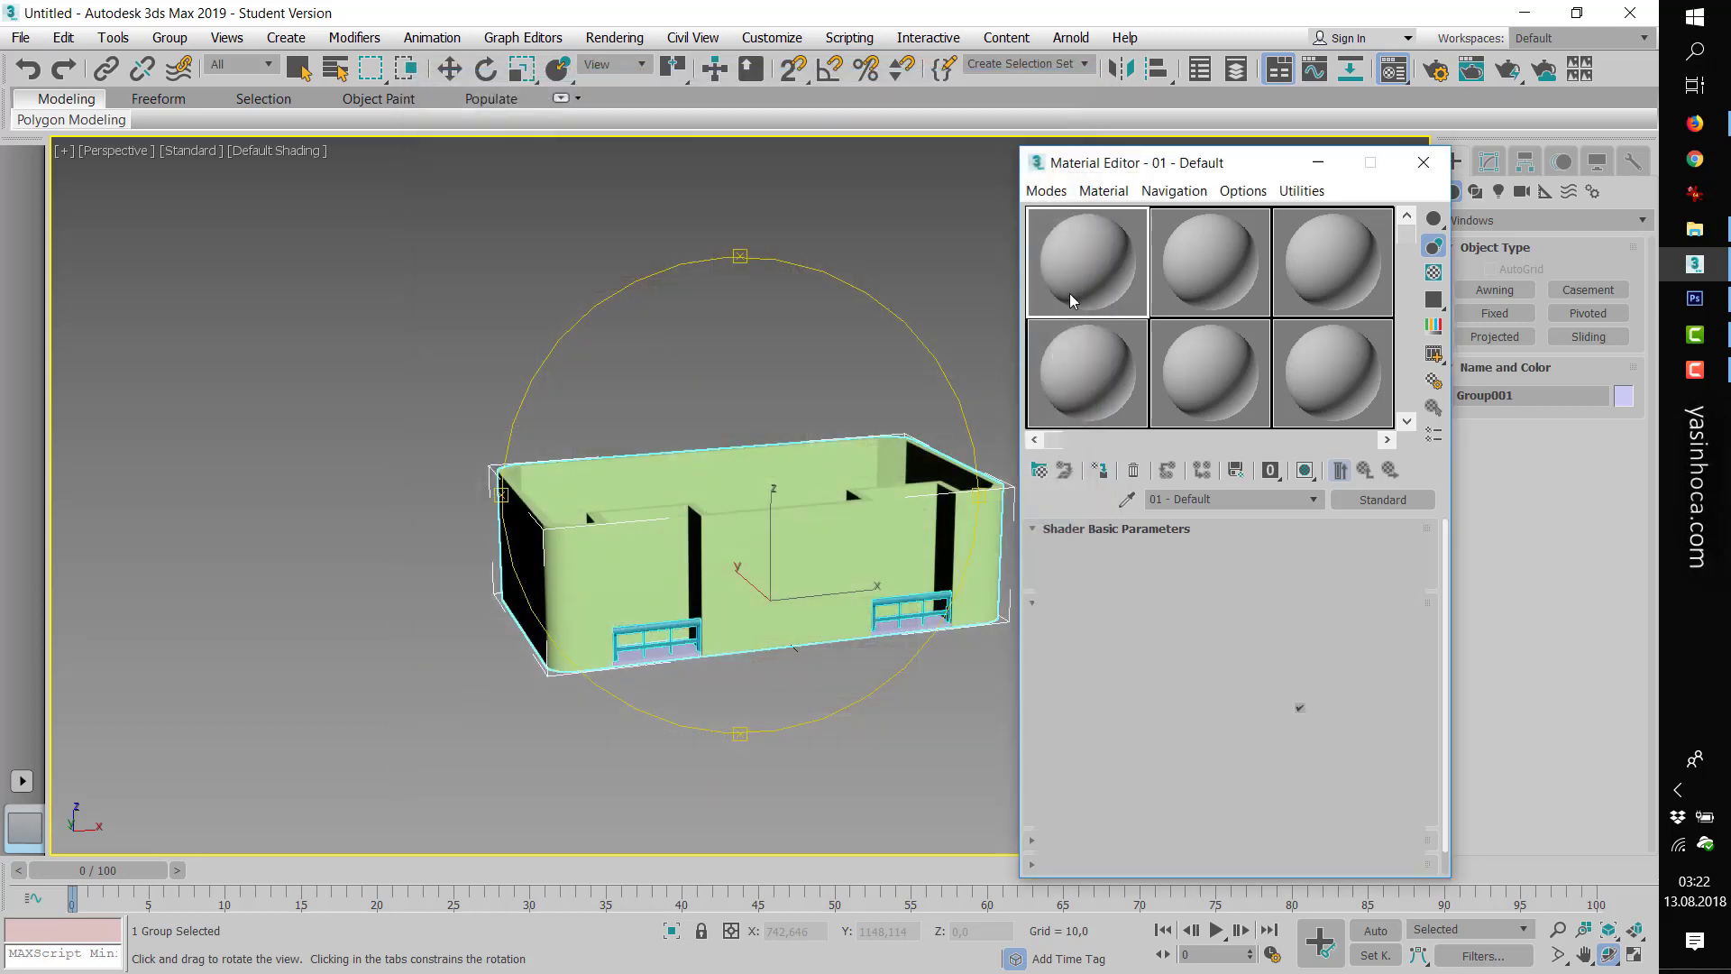
- Assign the brick material to Group001 and display its texture in the viewport
drag(766, 554, 771, 552)
click(777, 545)
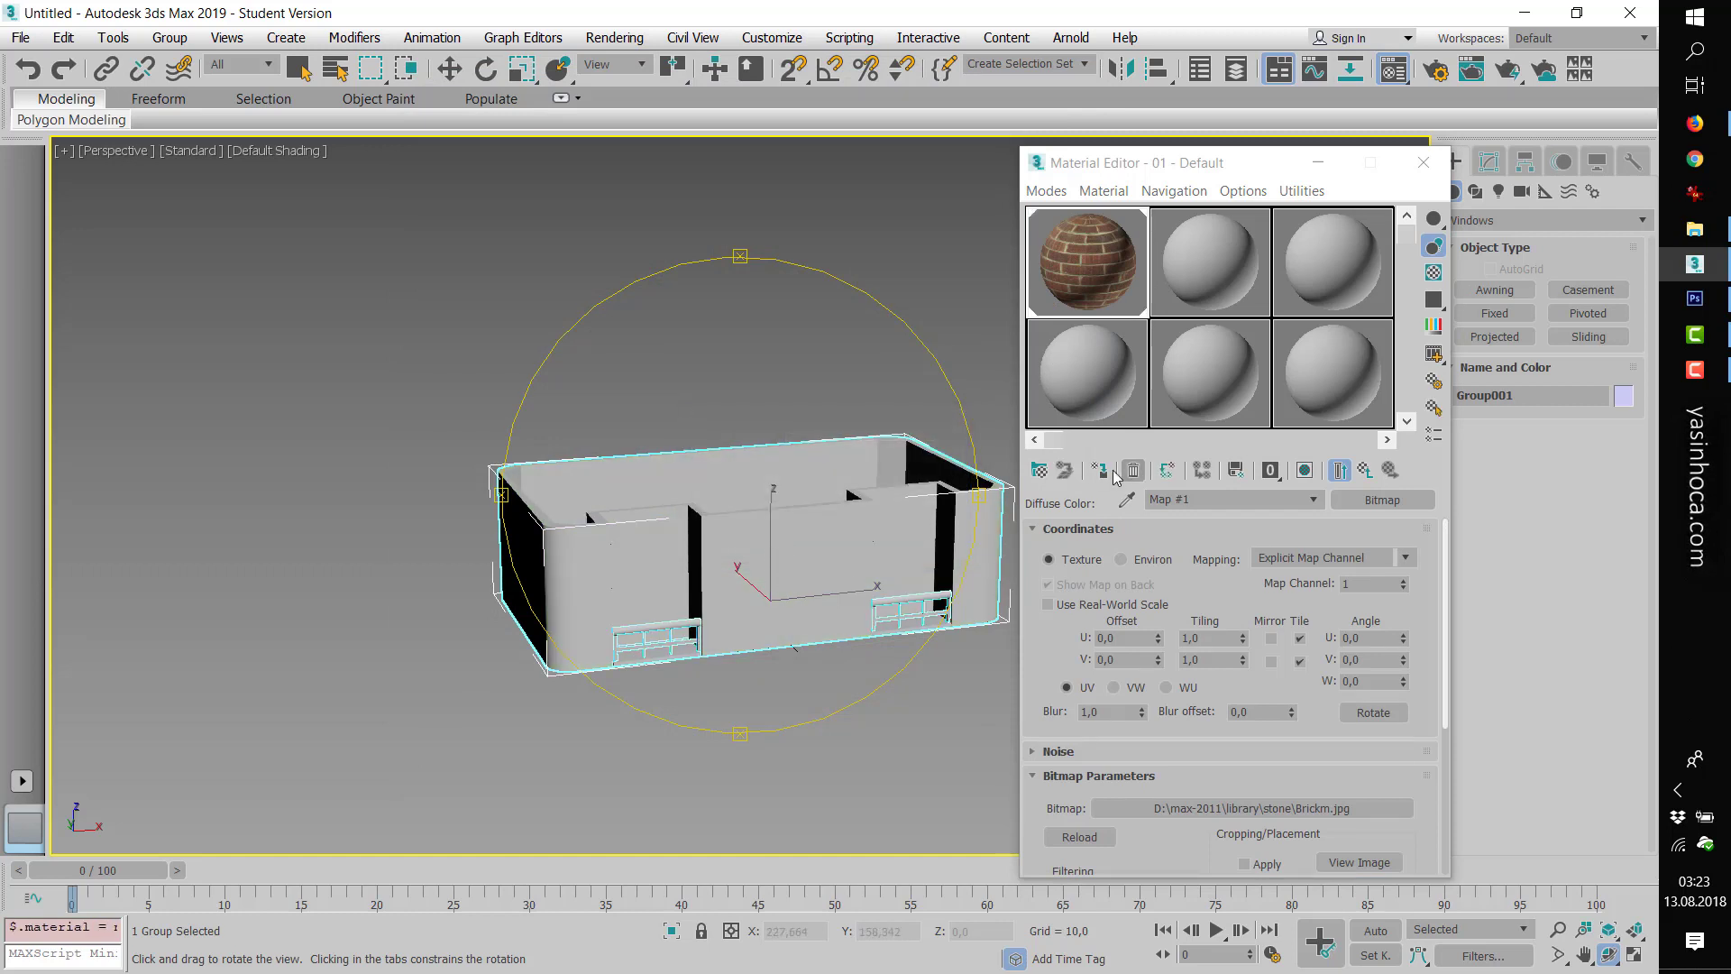
click(1308, 473)
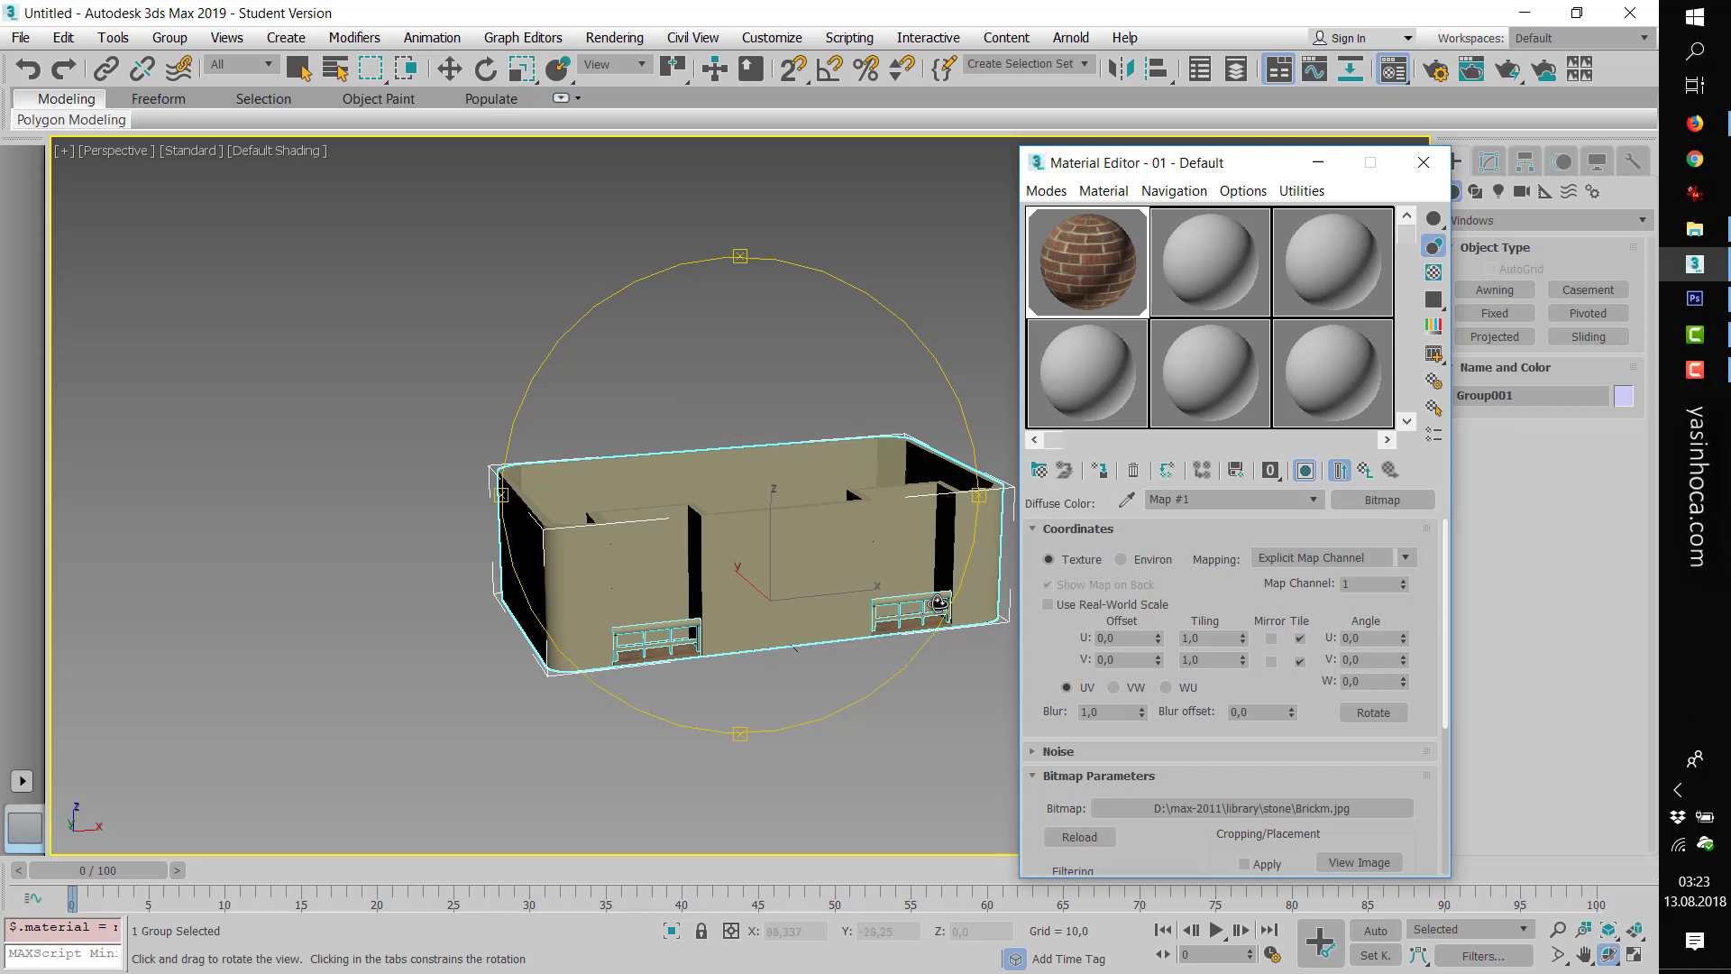
scroll(852, 652, up, 1)
scroll(852, 652, up, 1)
scroll(848, 653, down, 1)
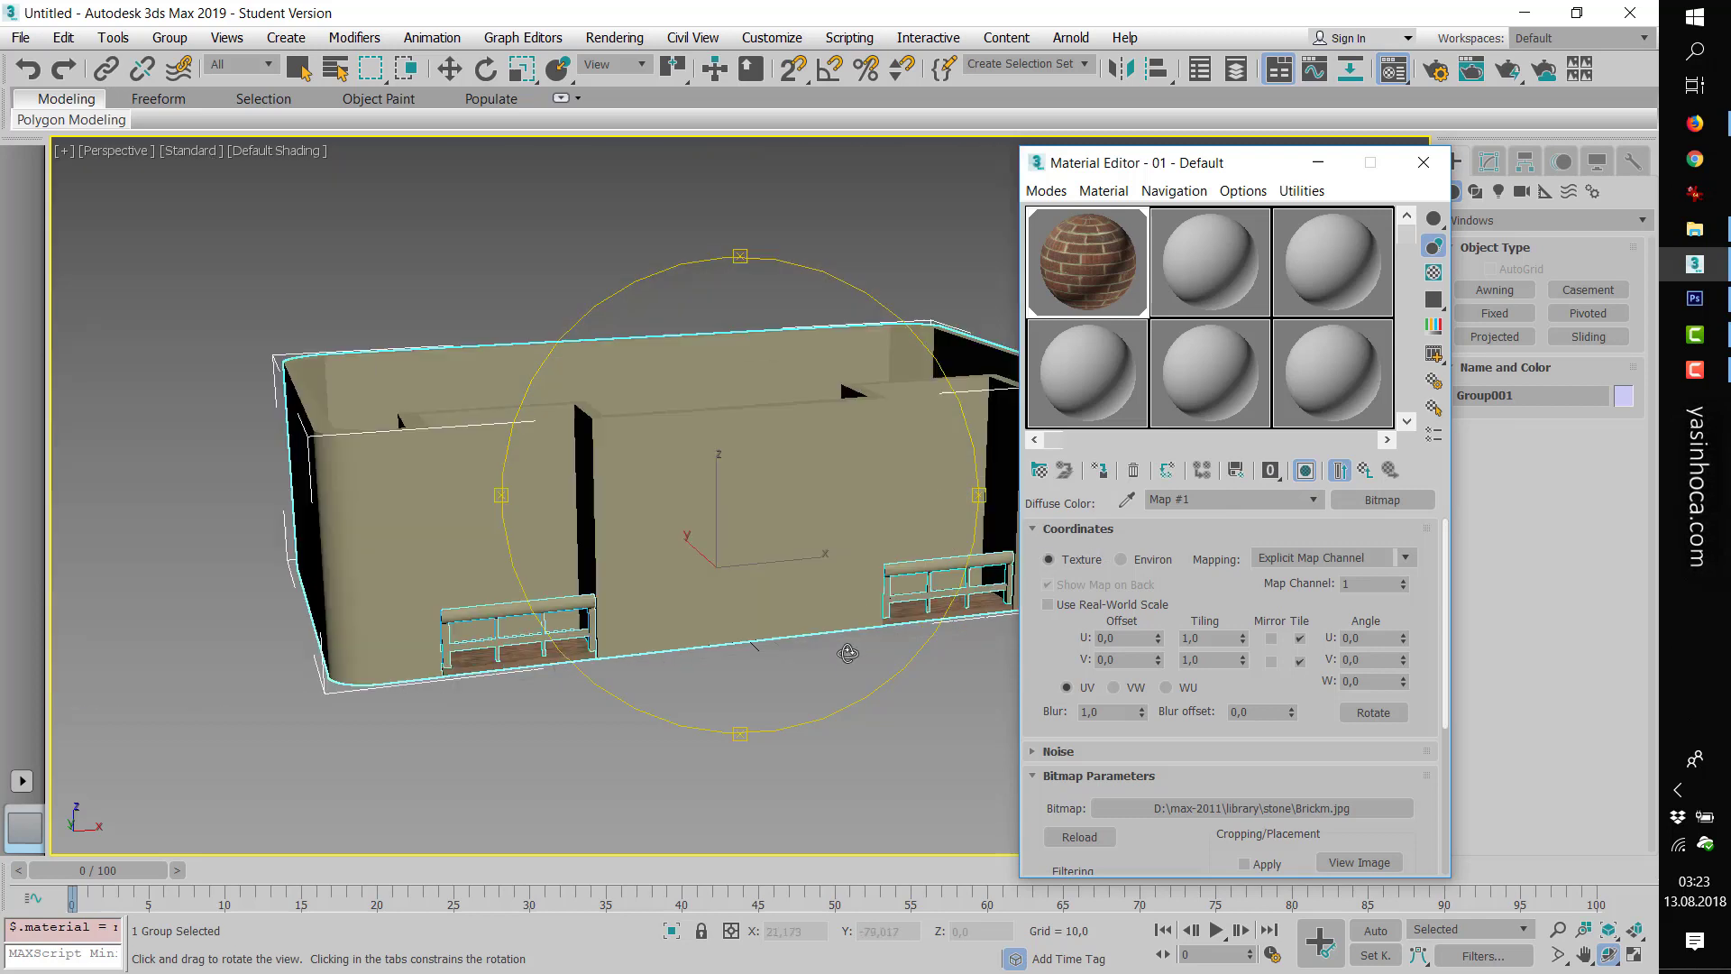
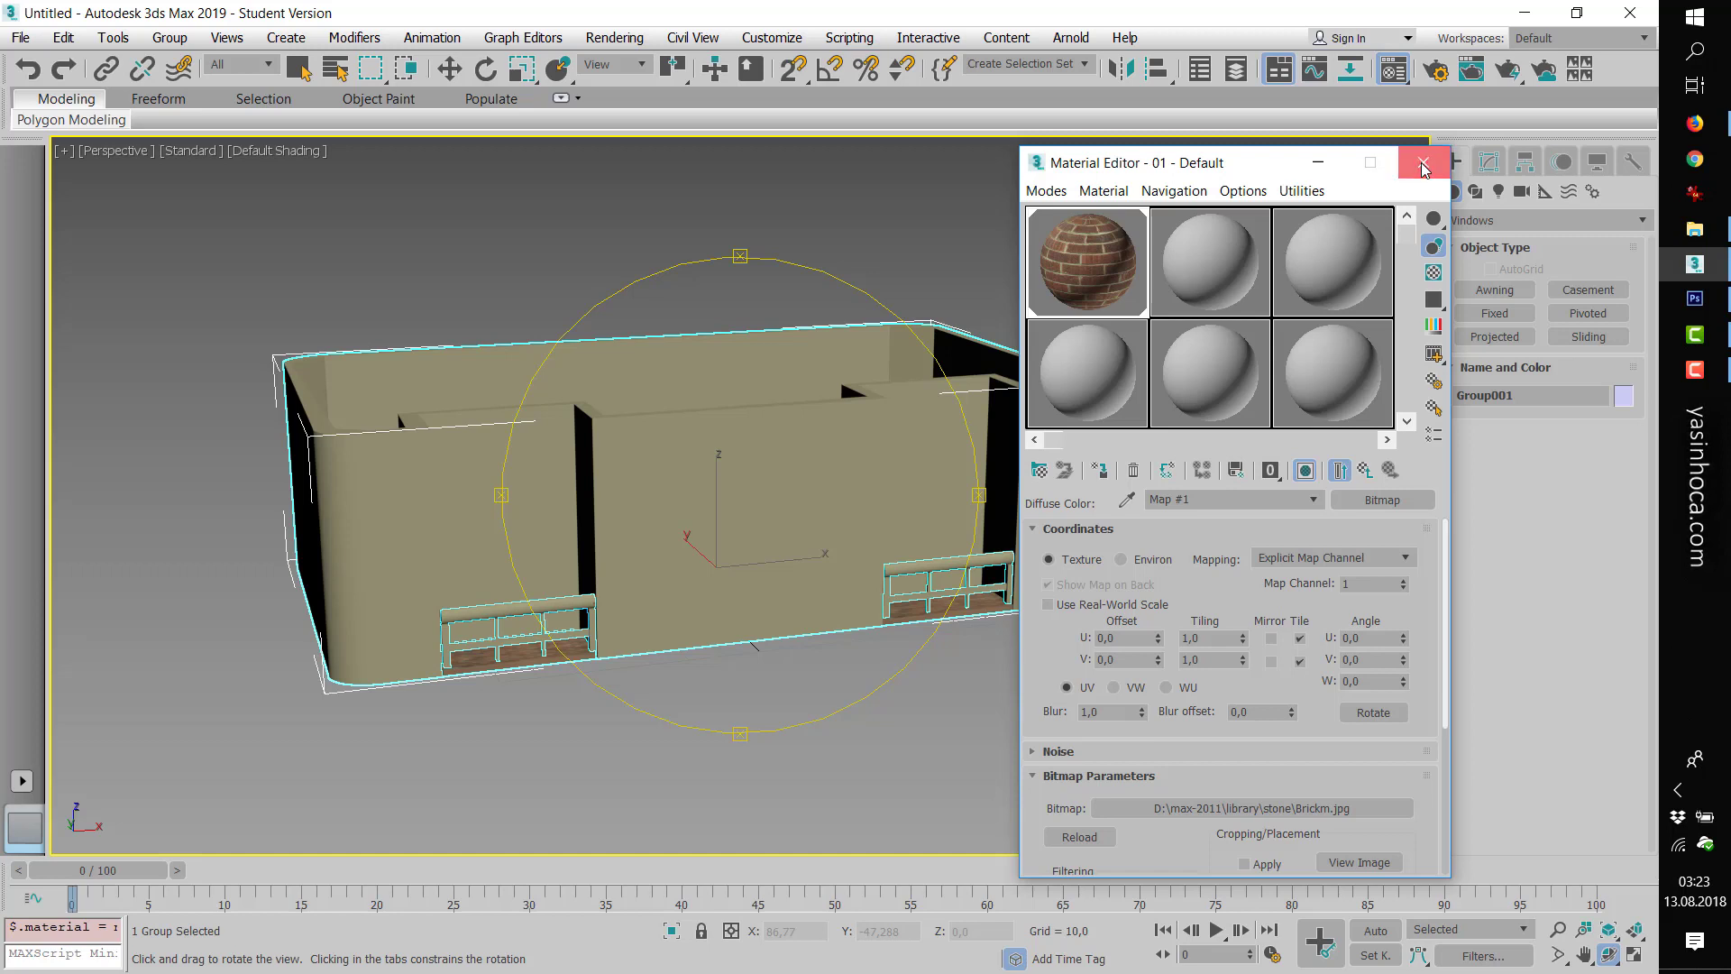
- Close the Material Editor, undo the last action, and ungroup the building into its five separate objects
click(1424, 170)
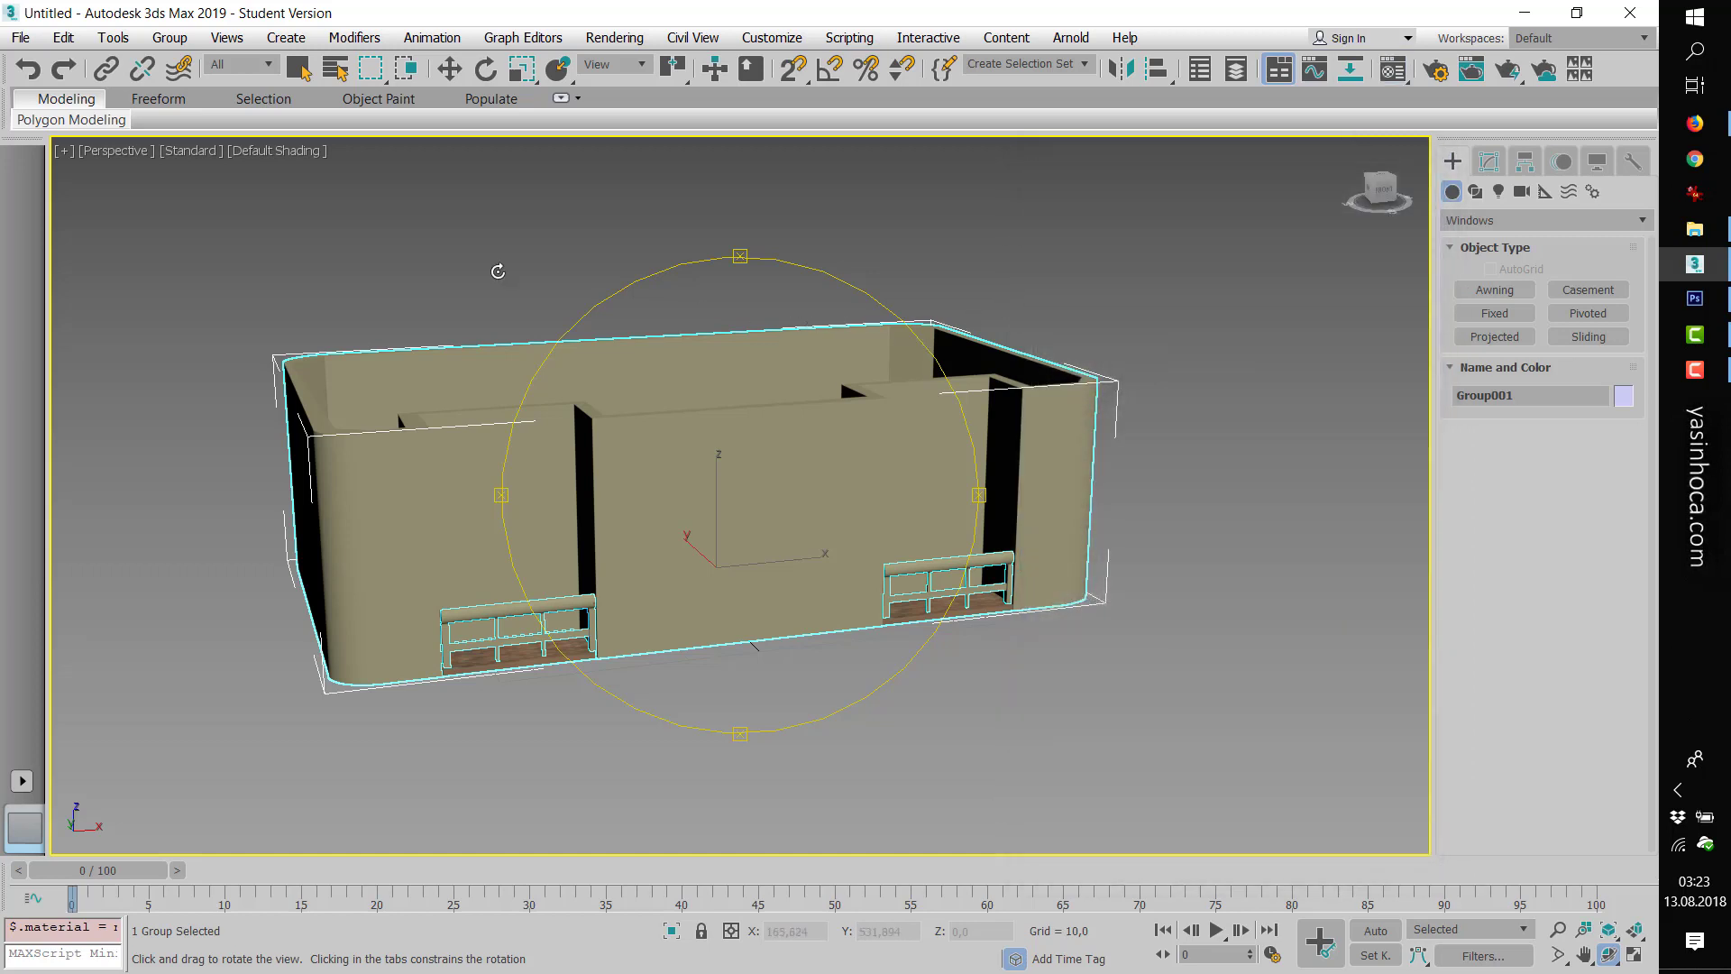
click(25, 76)
click(170, 37)
click(179, 99)
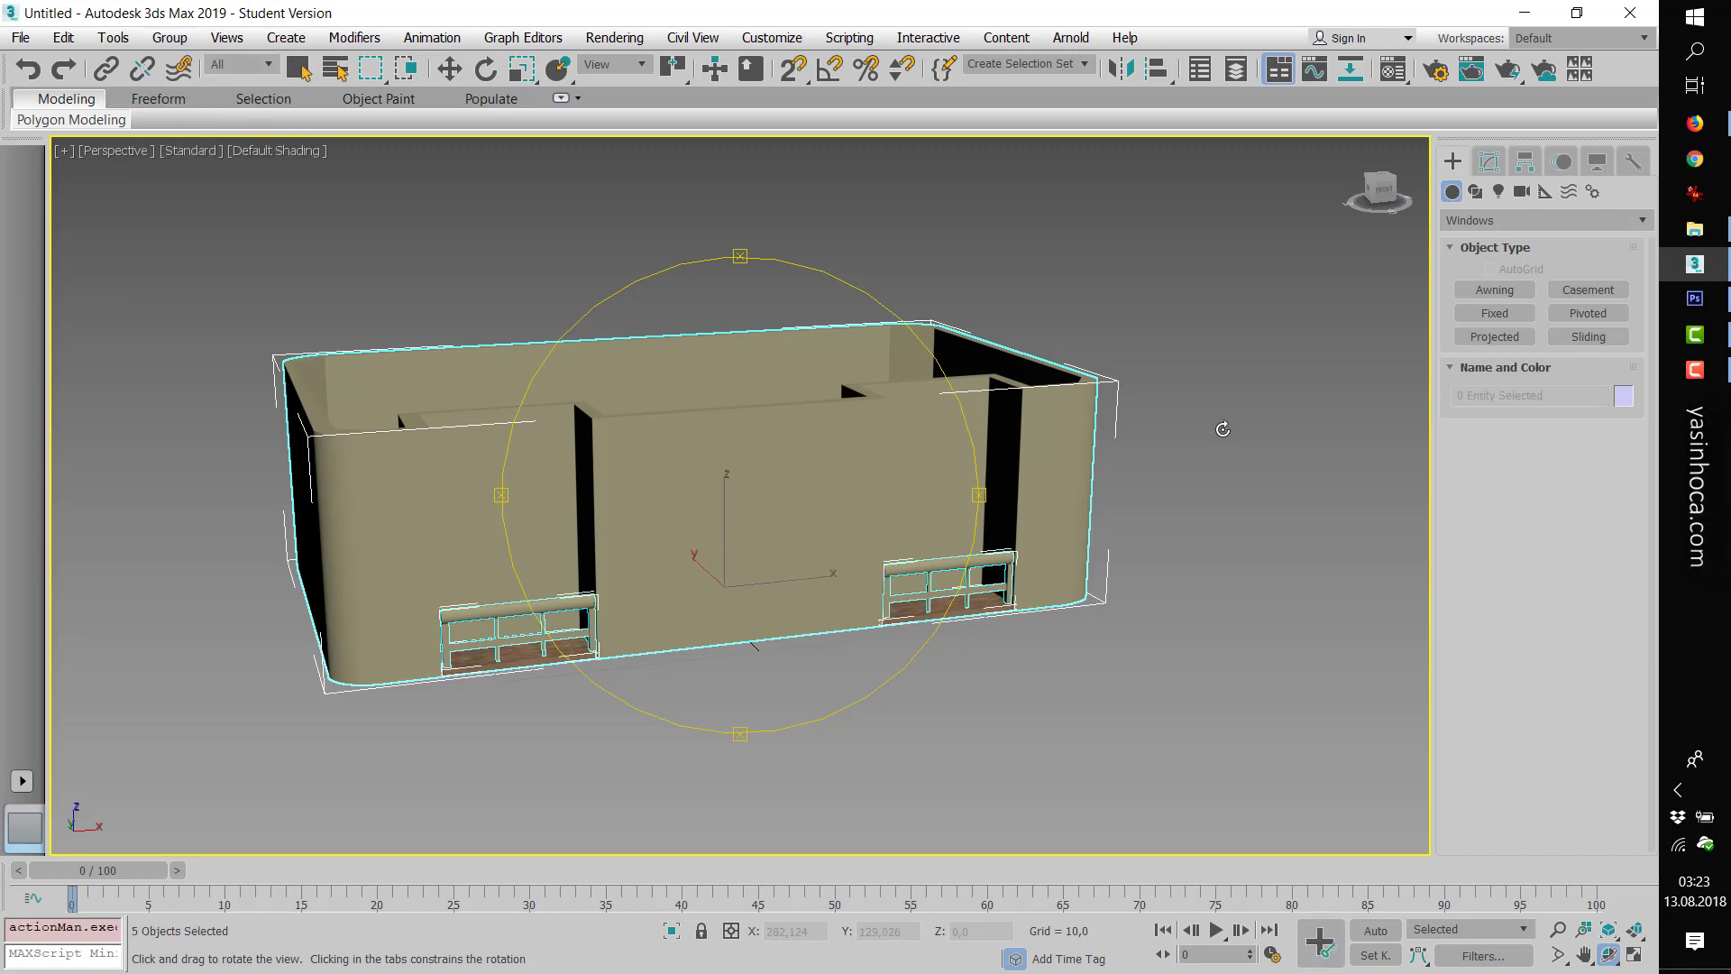
- Assign the brick material to the five selected objects, show it shaded, and render the perspective view
key(m)
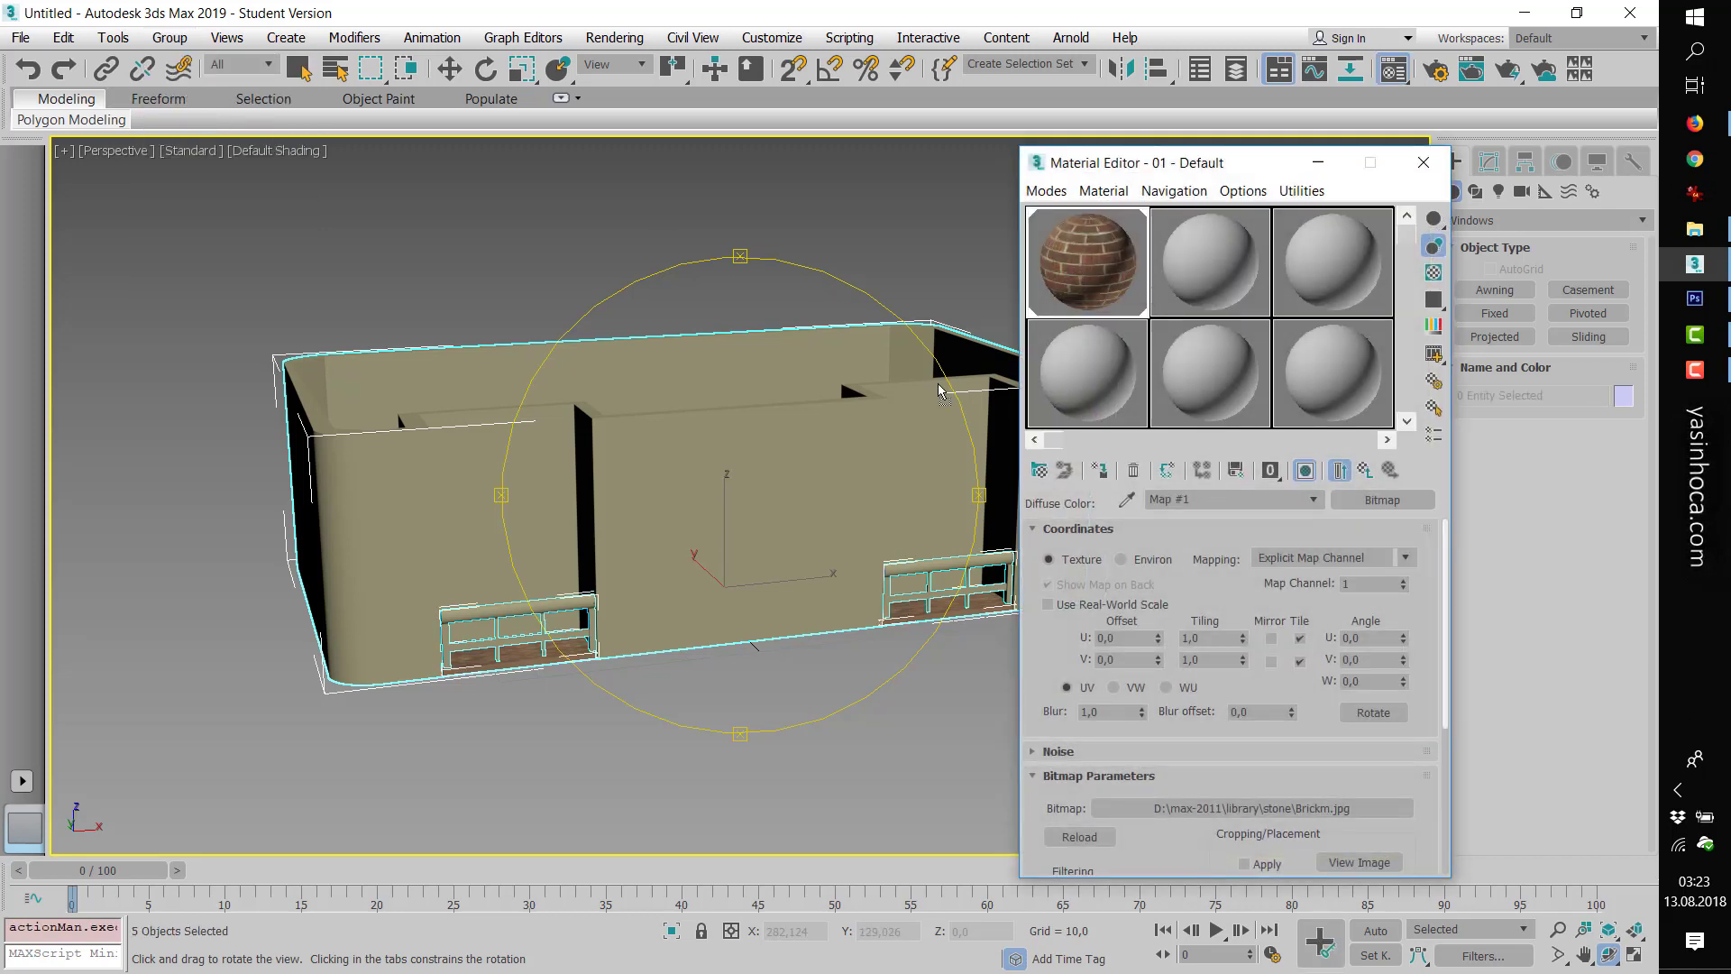
drag(801, 463, 799, 467)
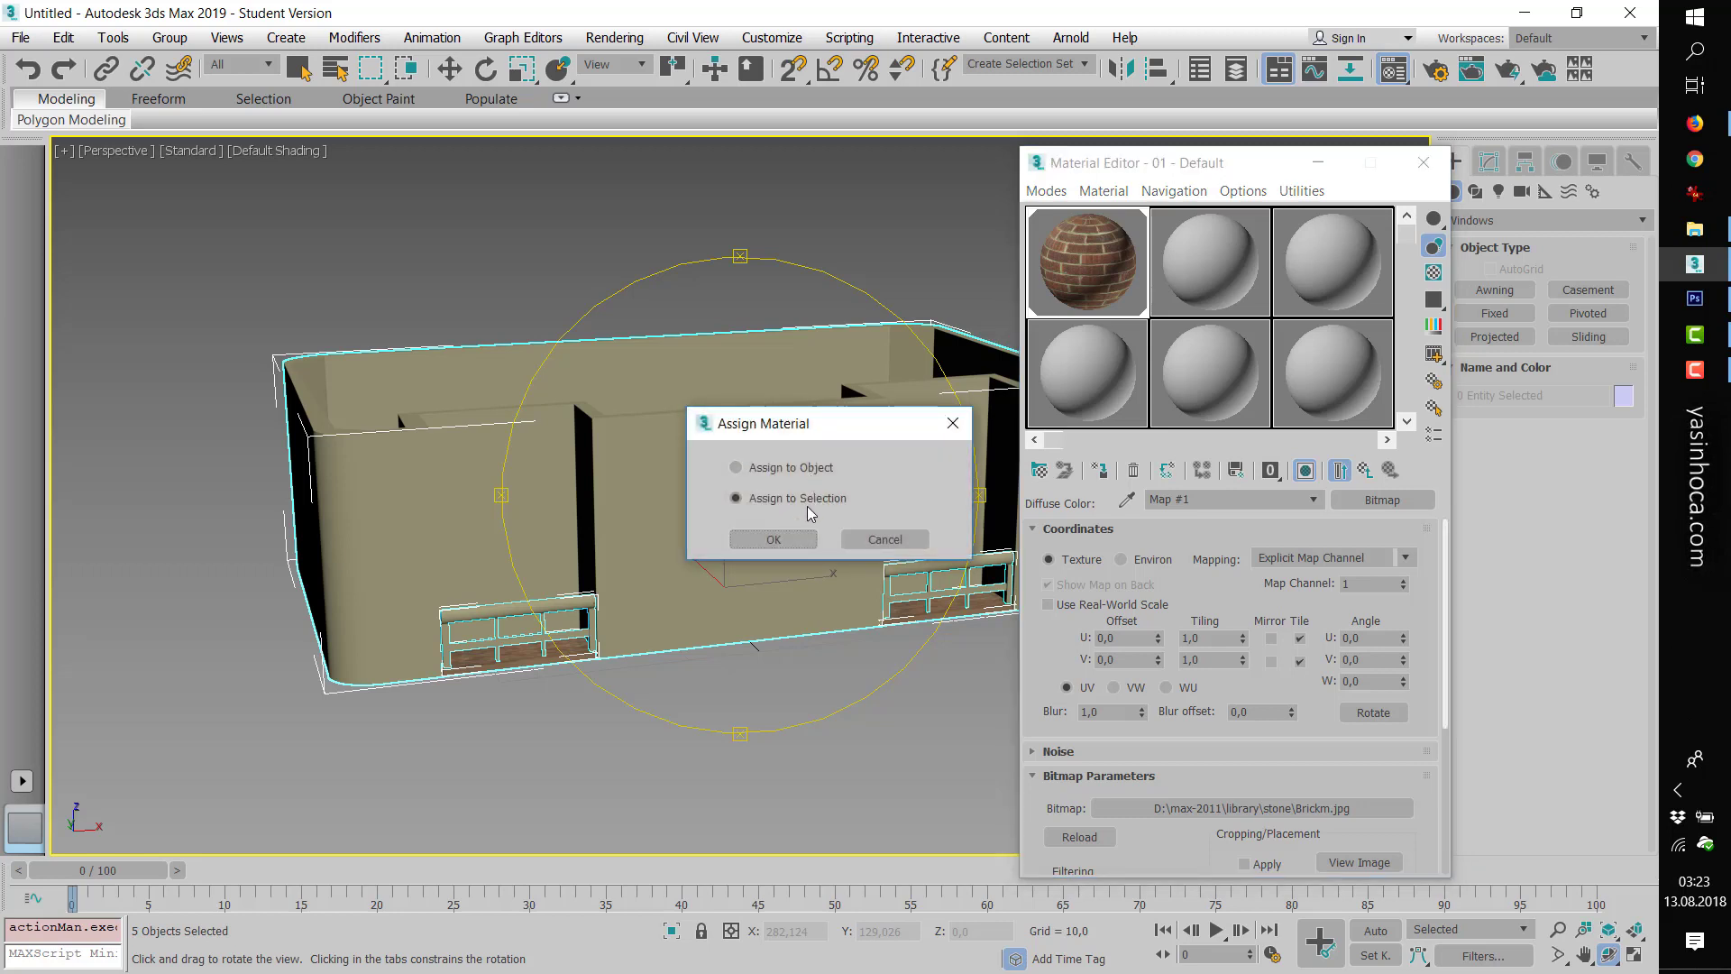
click(774, 540)
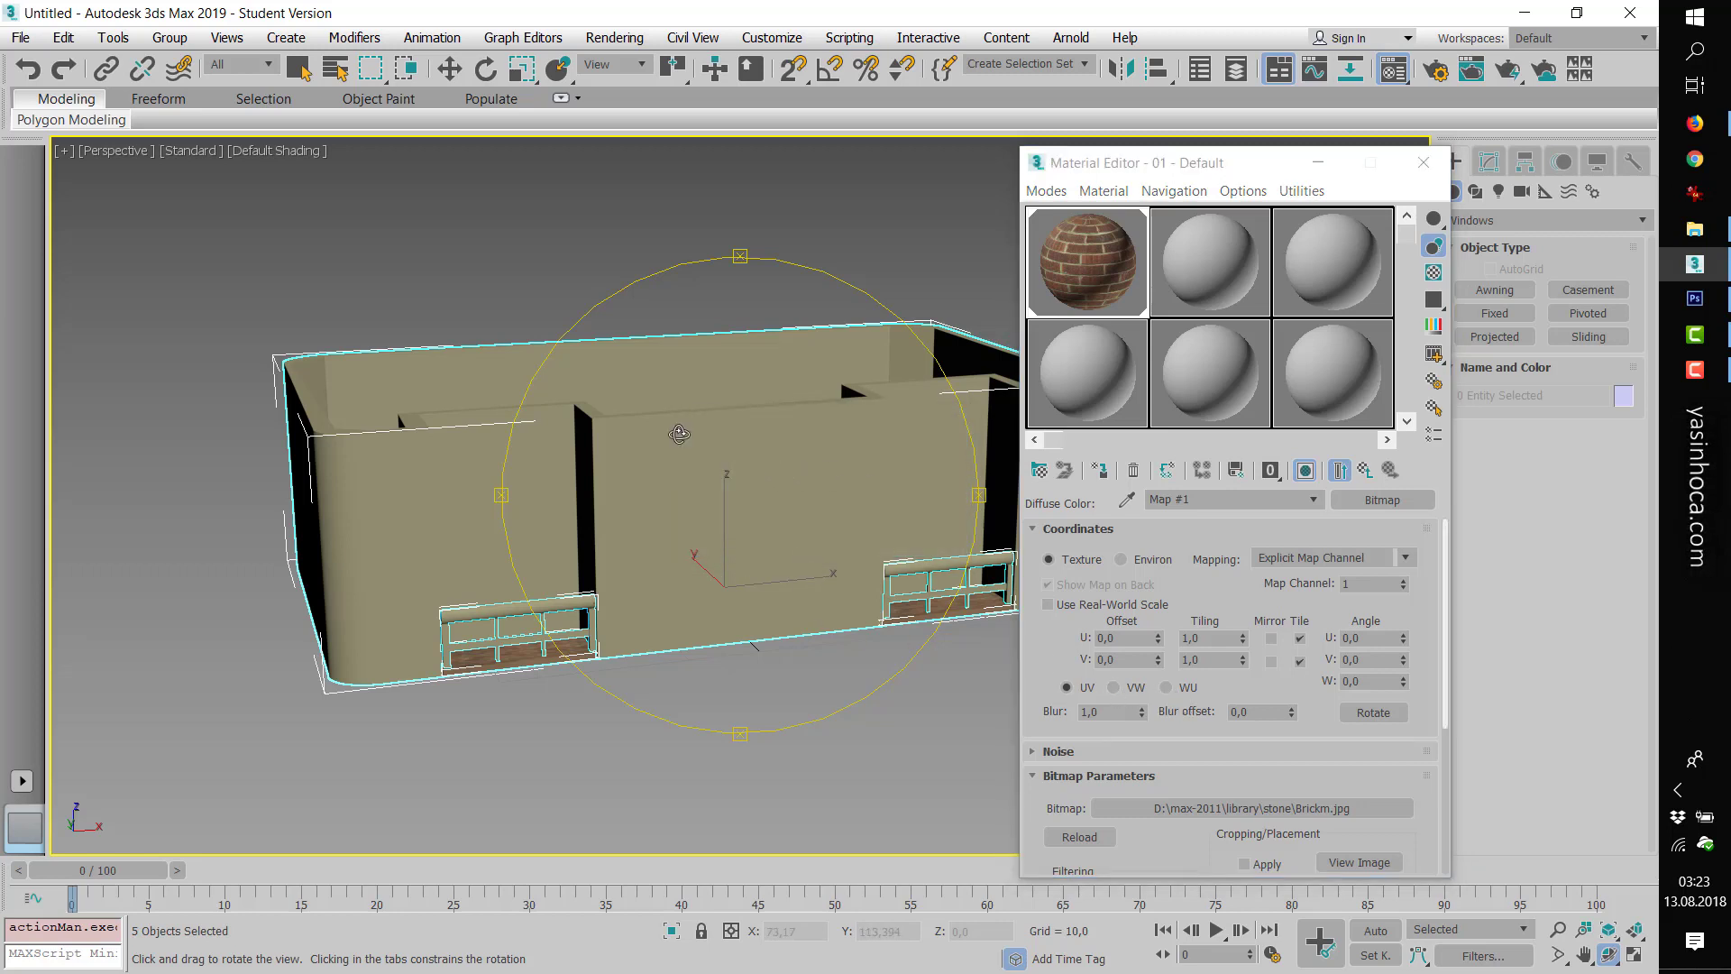
click(1306, 471)
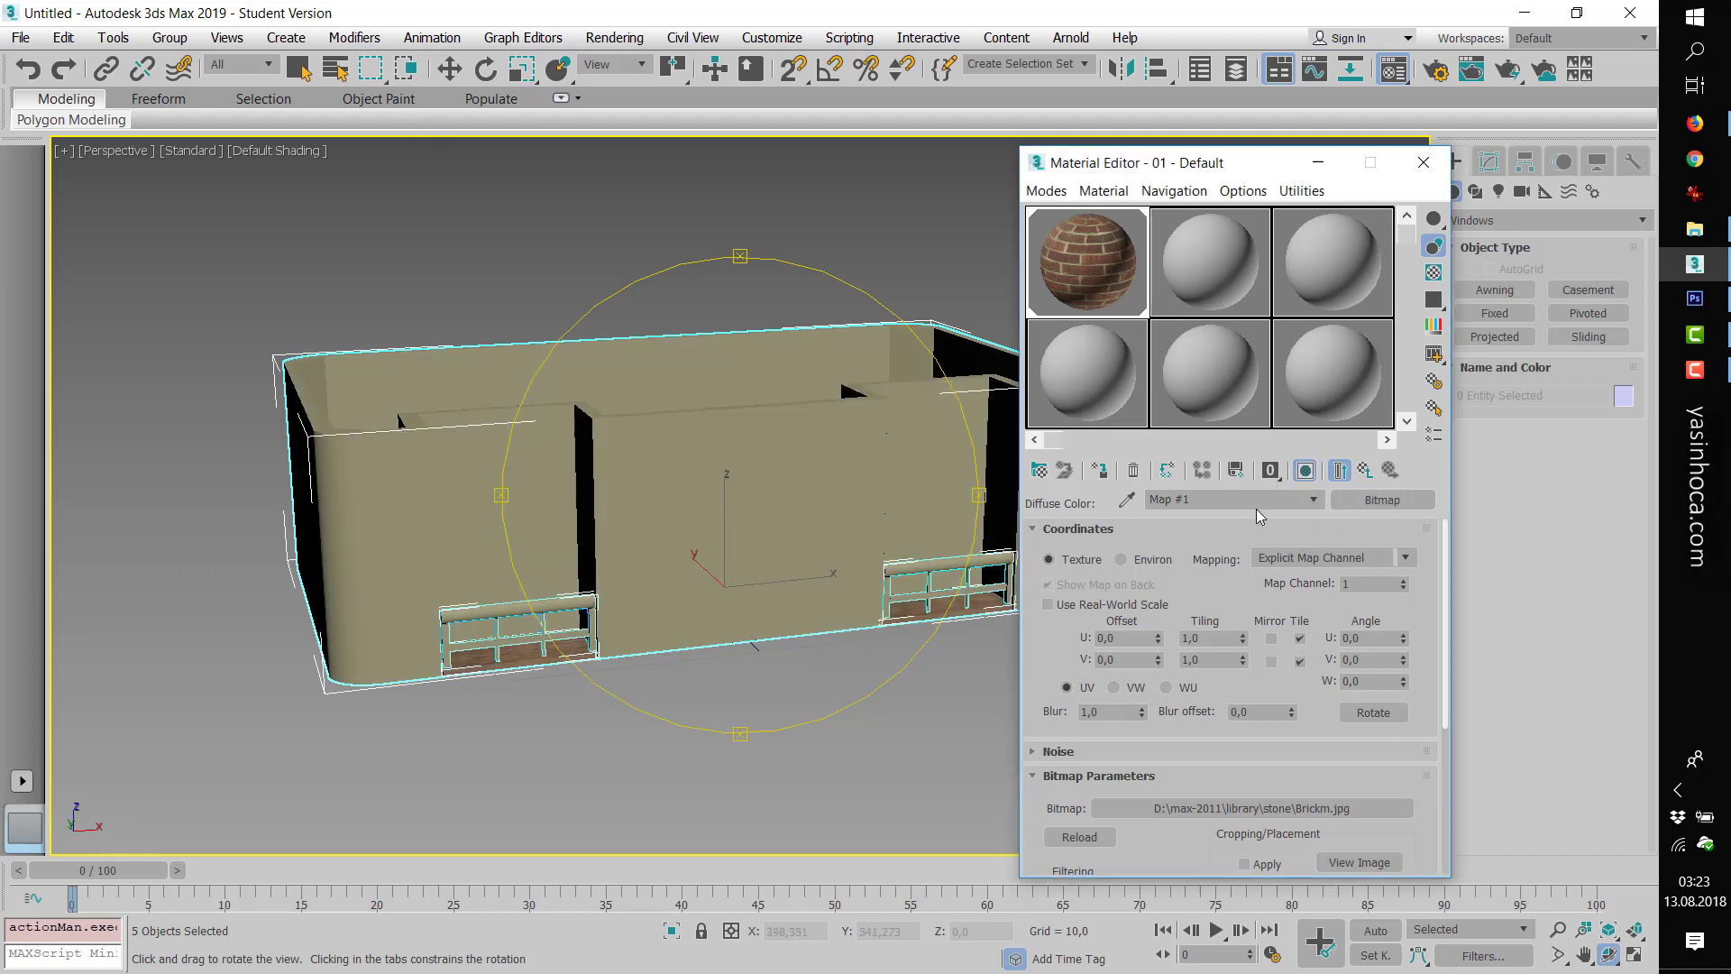
click(1508, 70)
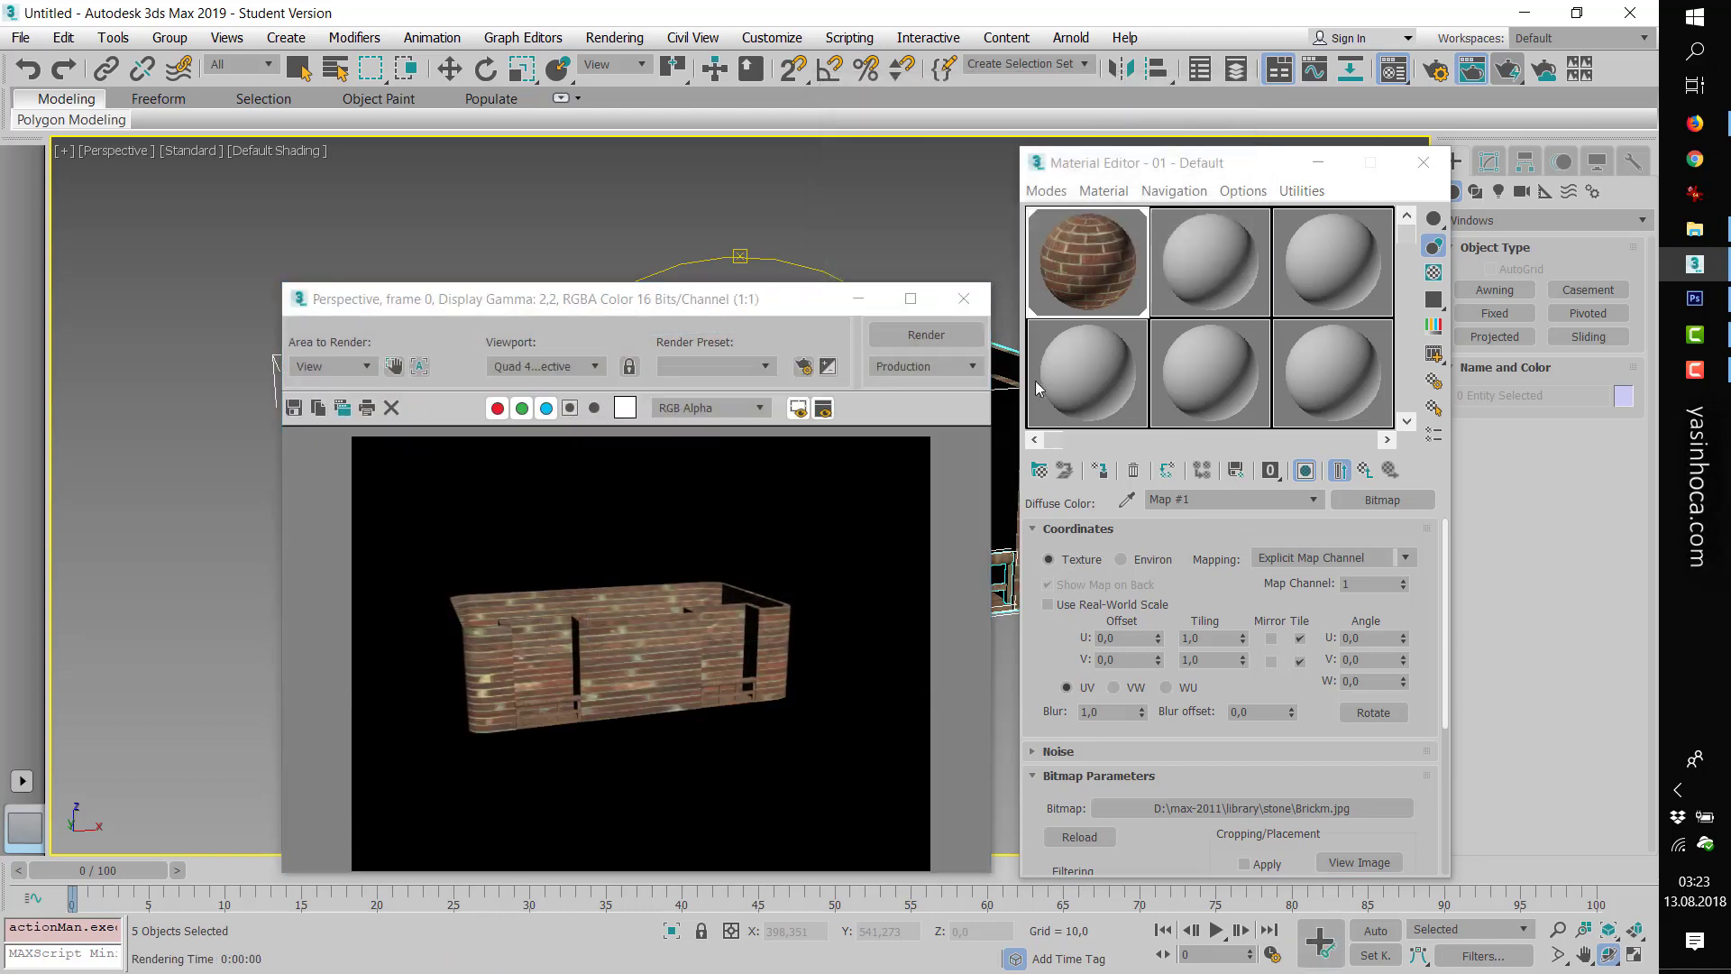
- Set the brick map's Angle U to 1 and its tiling to 25 across by 5 high
click(963, 299)
scroll(801, 524, up, 2)
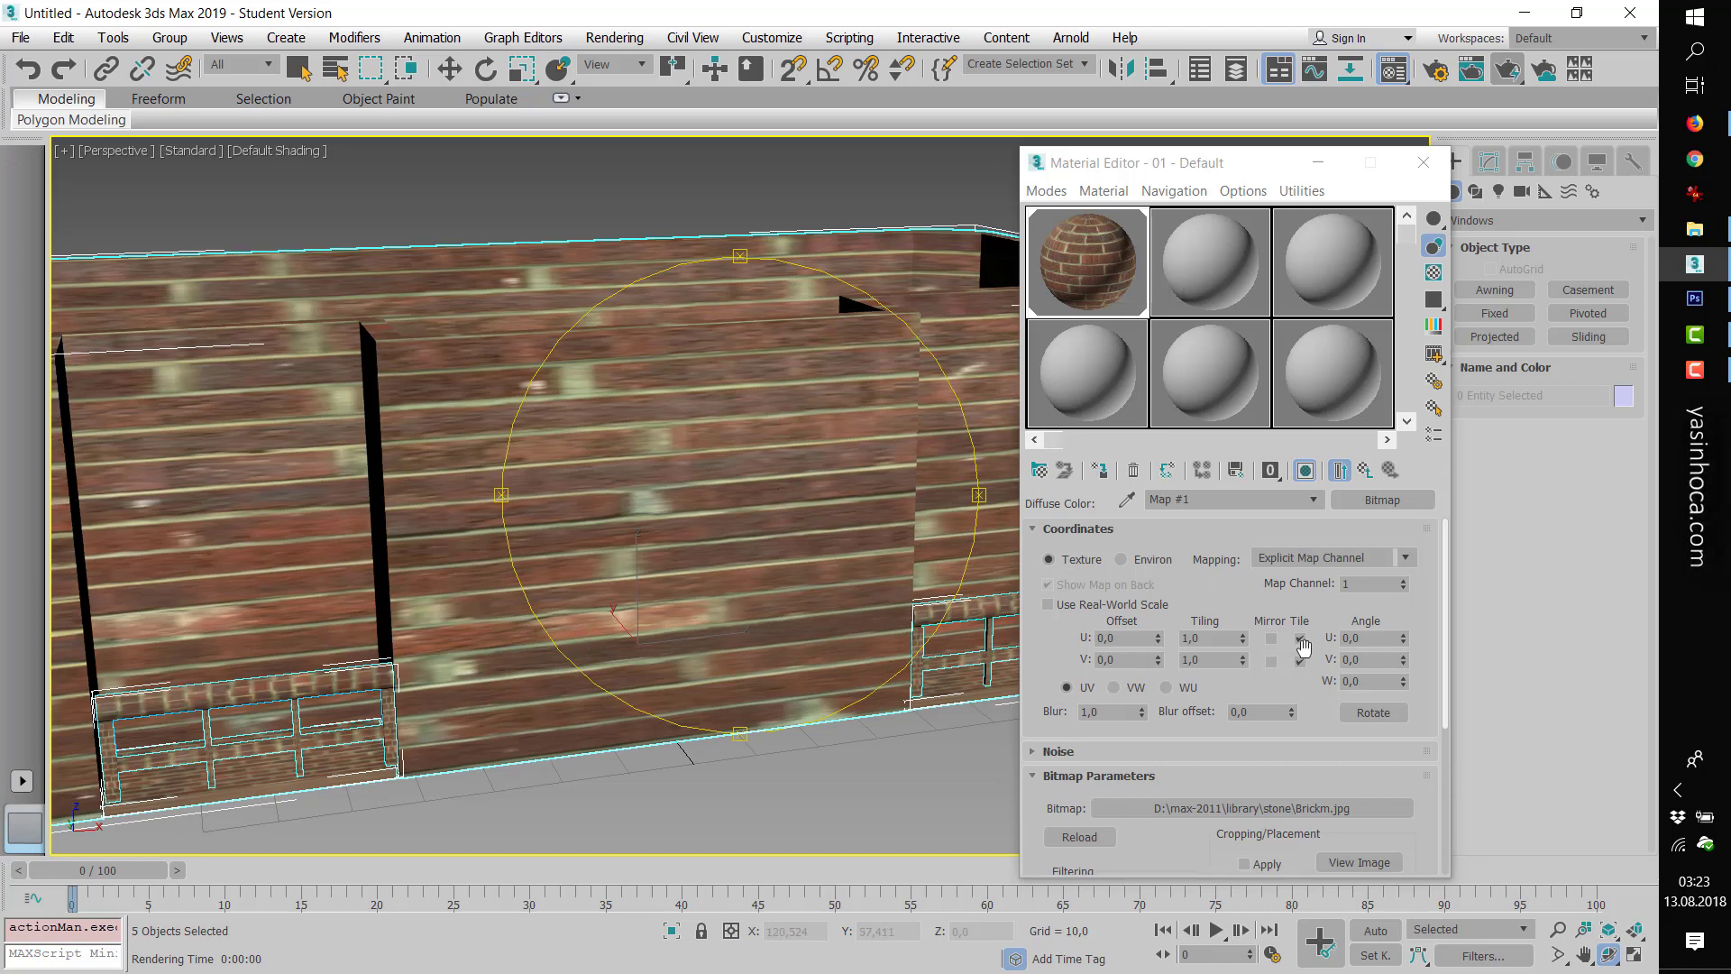
click(1403, 635)
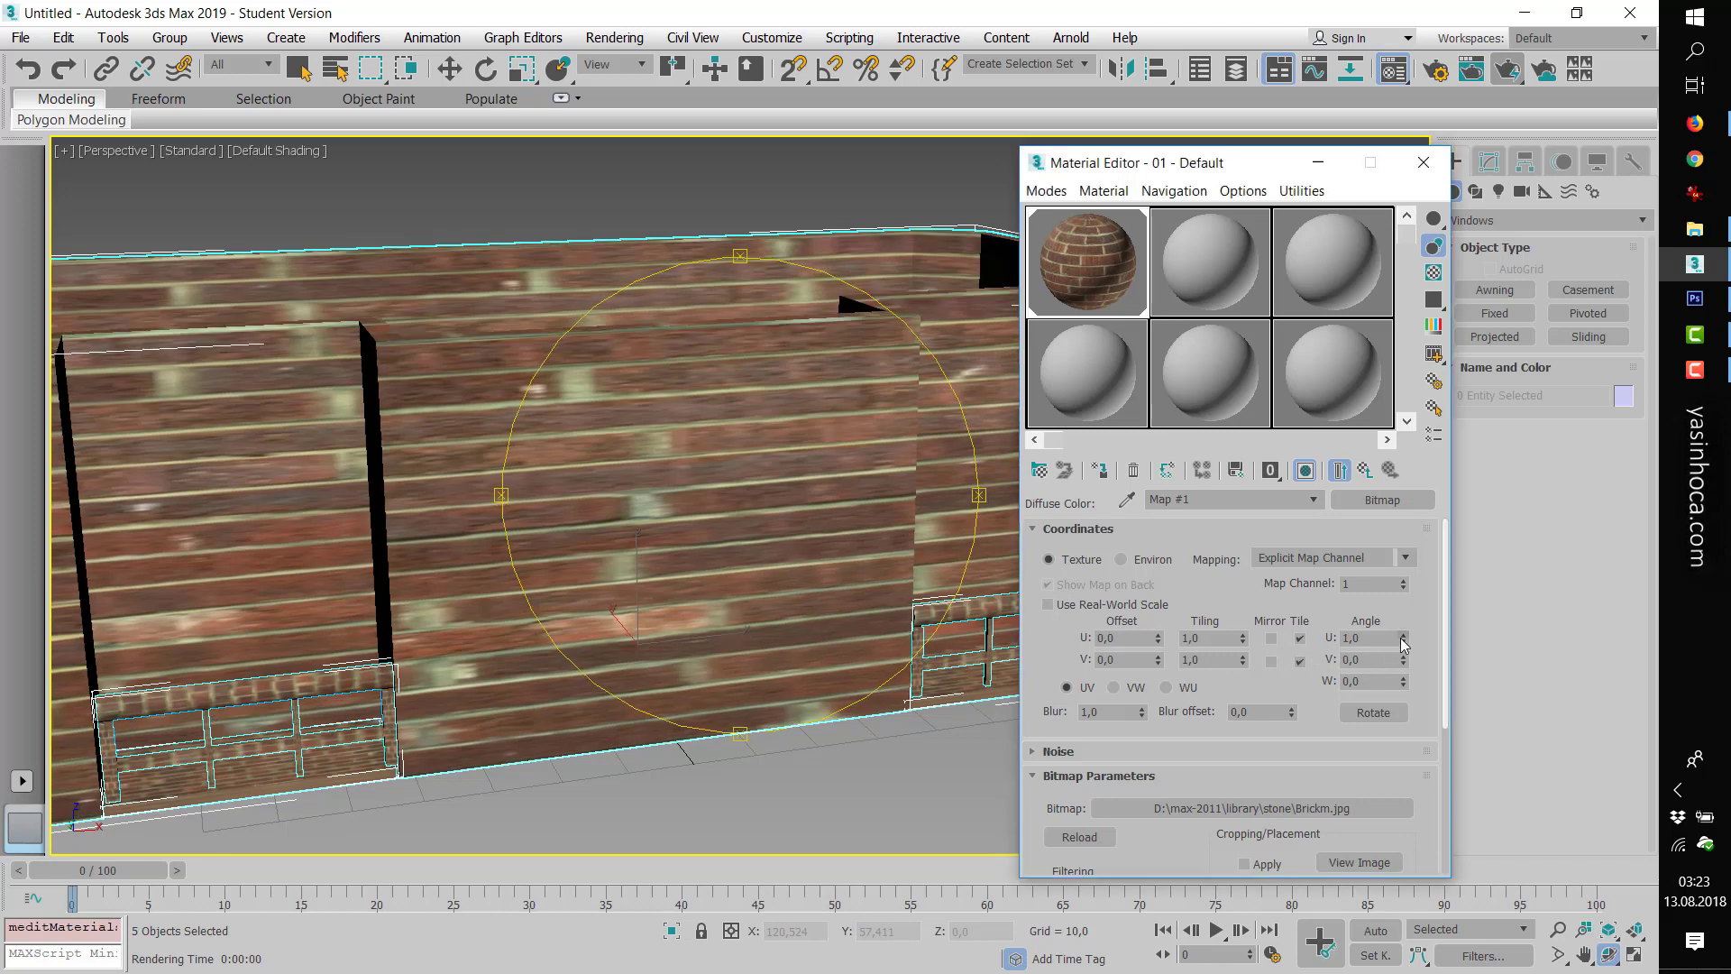
click(1403, 635)
drag(1243, 637, 1233, 637)
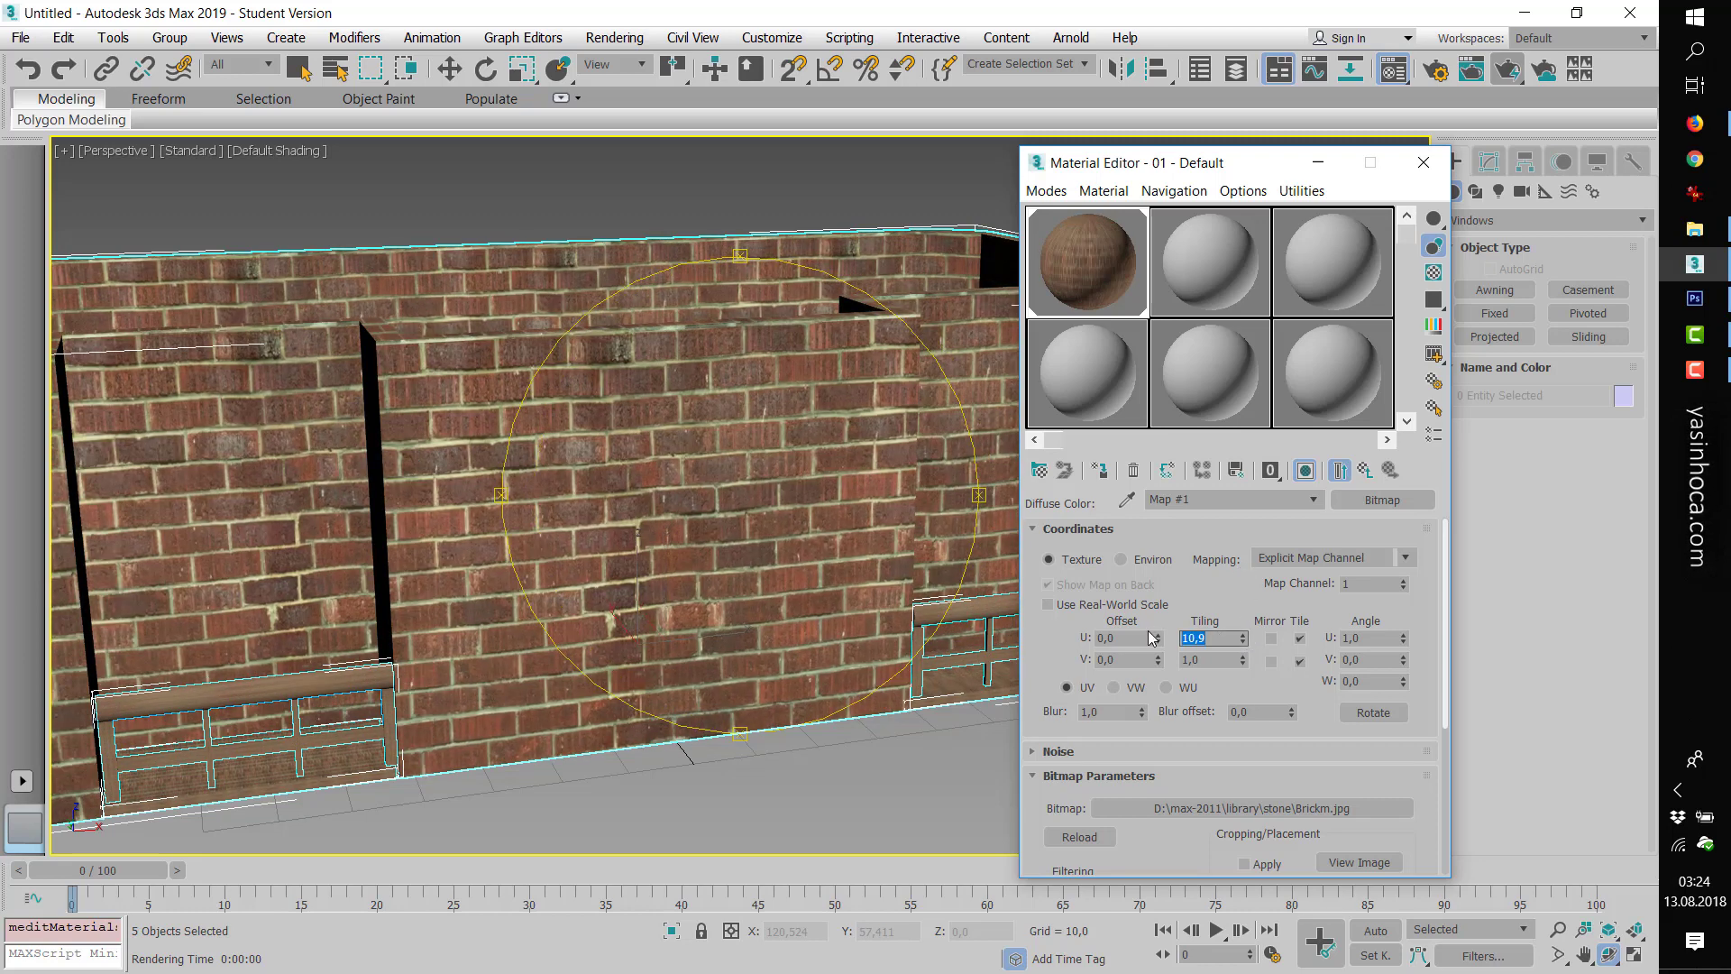
text(25)
key(Return)
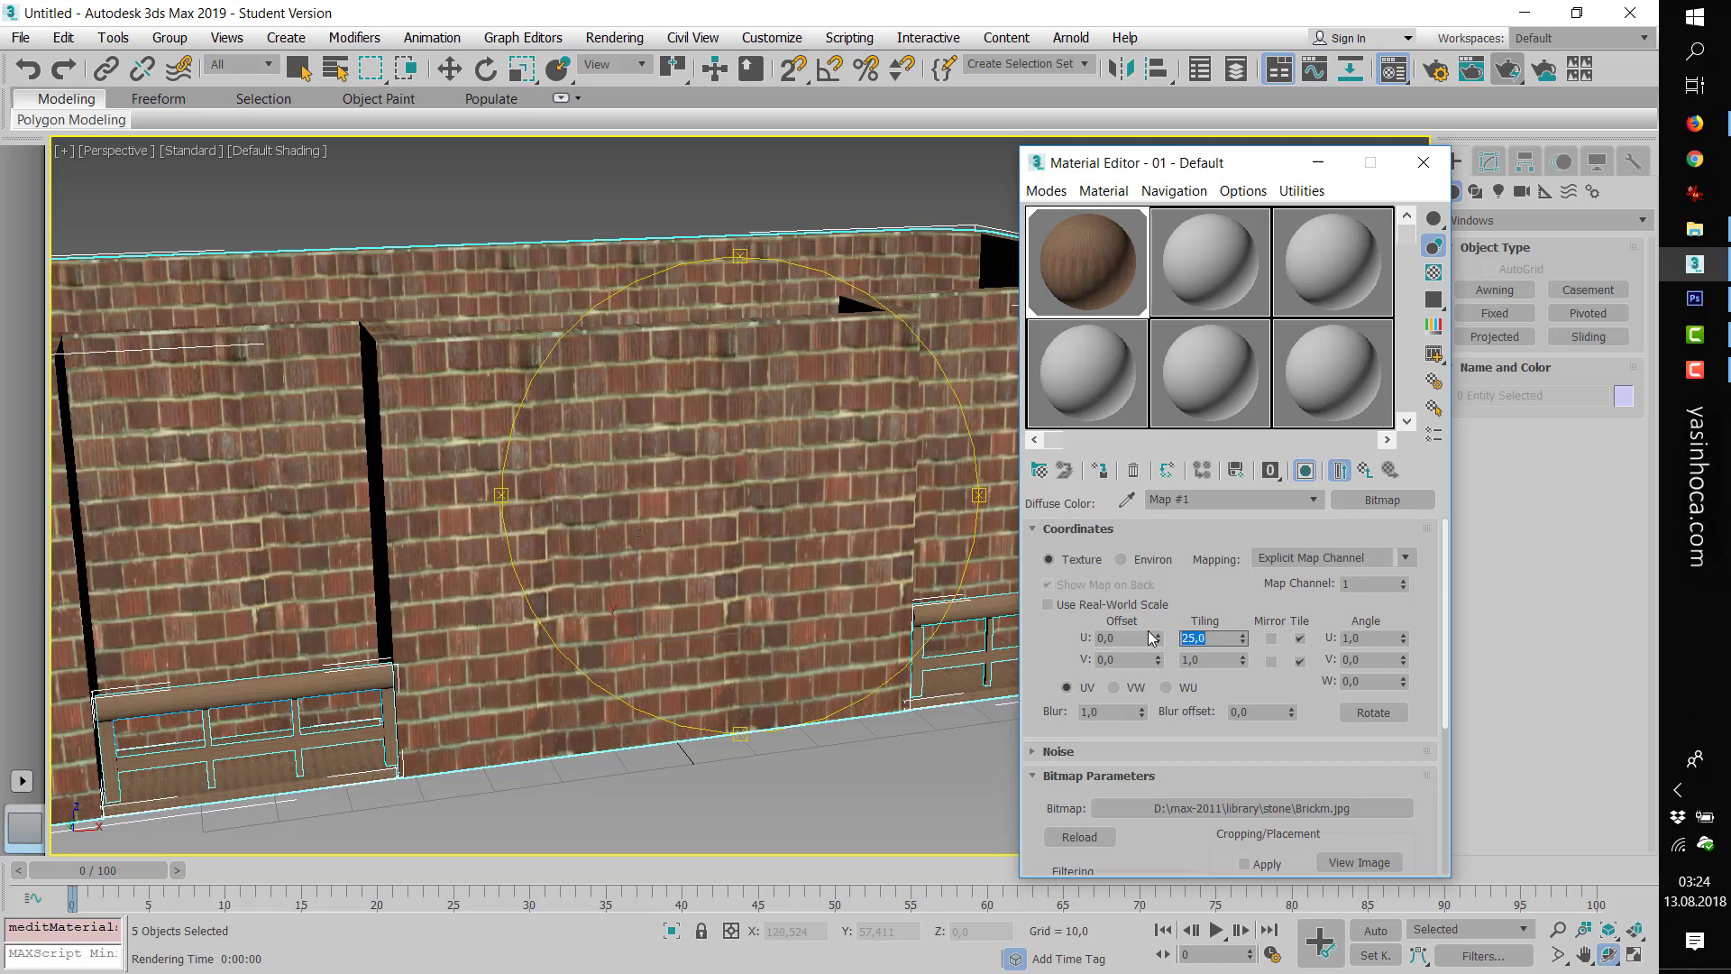
click(1207, 661)
text(5)
key(Return)
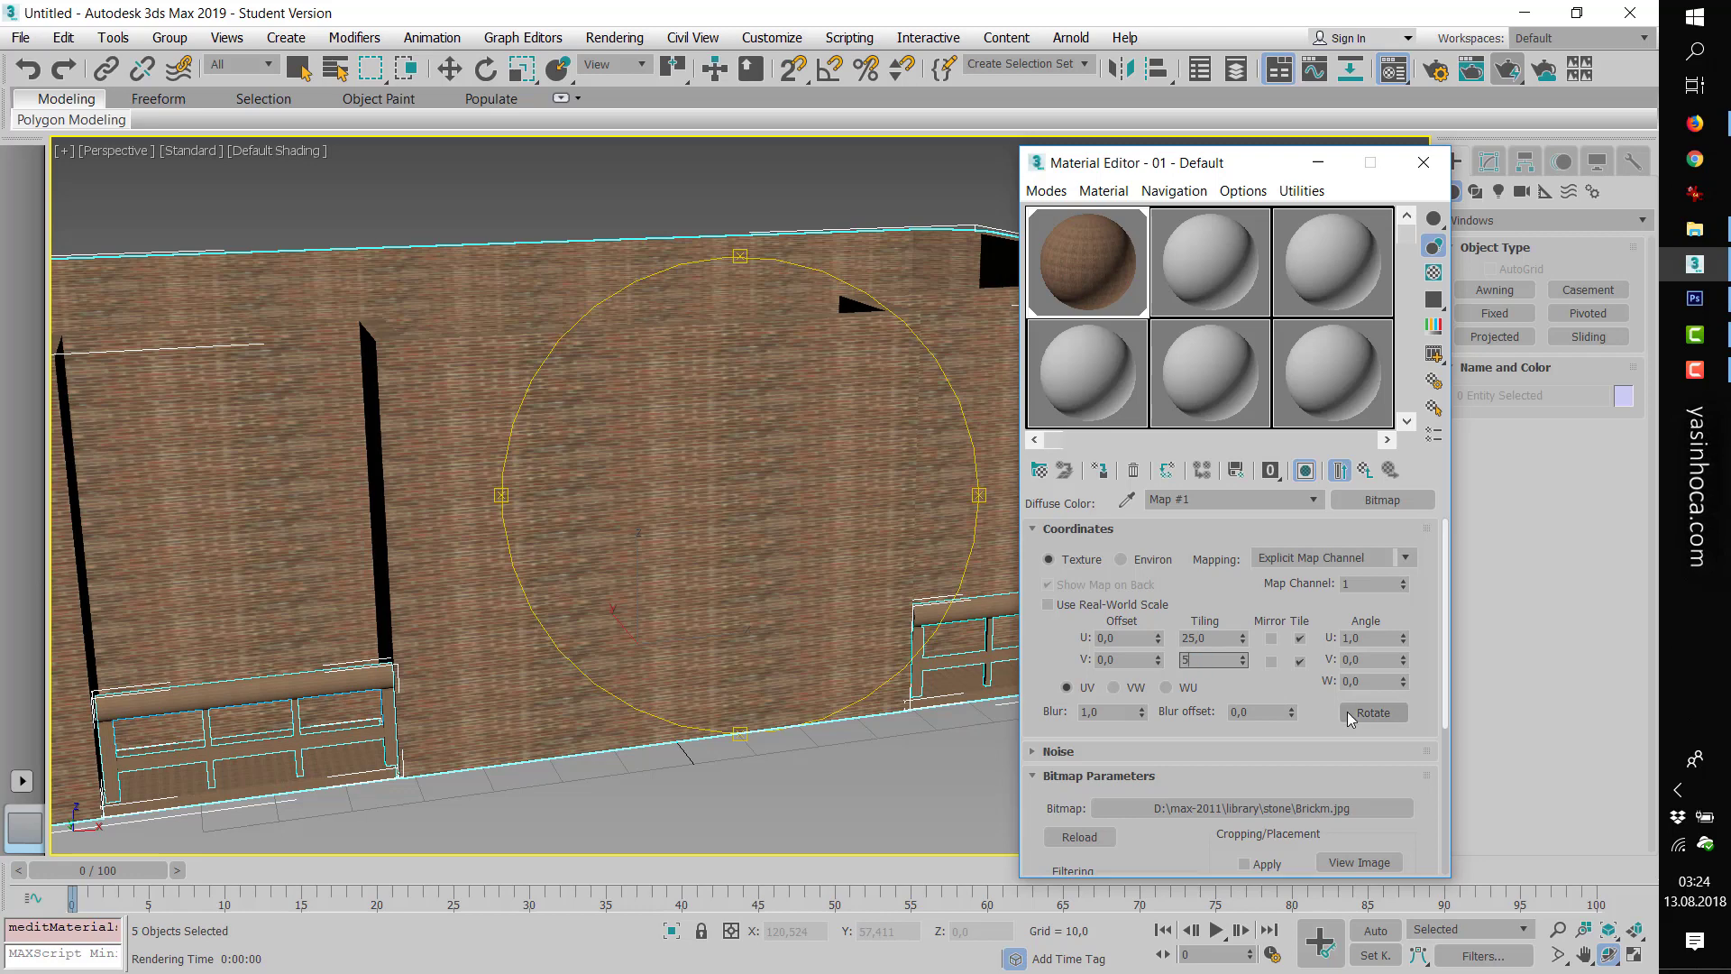
key(Return)
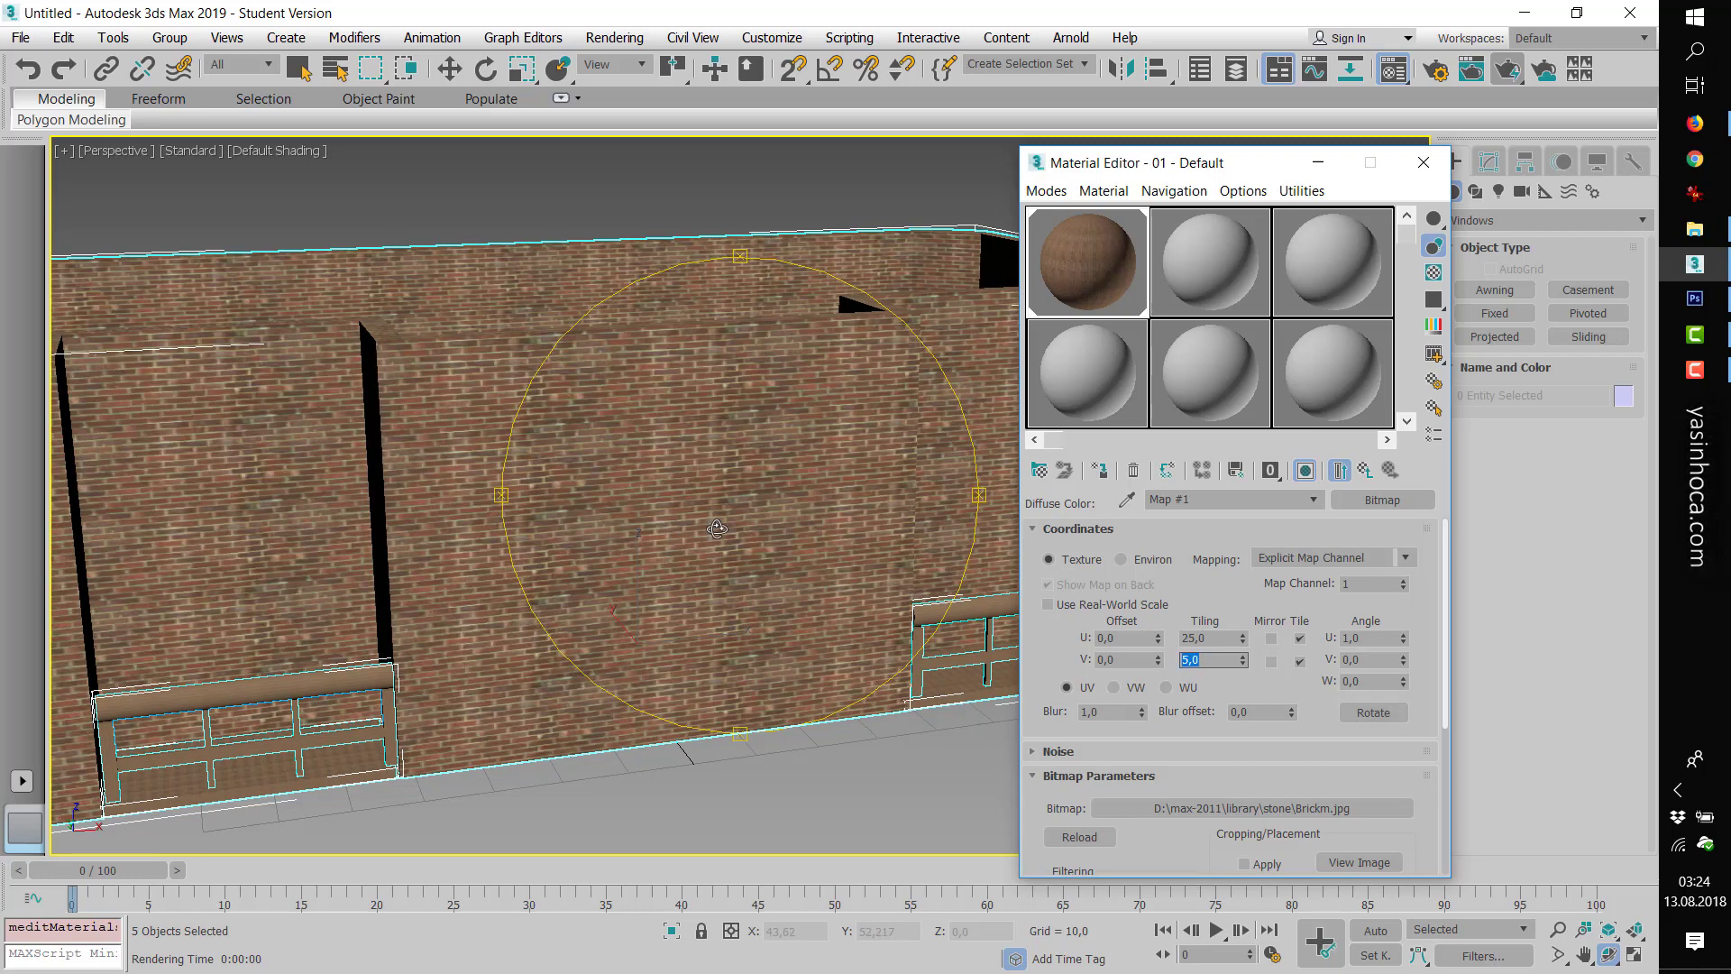
mouse_move(717, 528)
mouse_down()
mouse_move(841, 506)
mouse_move(756, 514)
mouse_up()
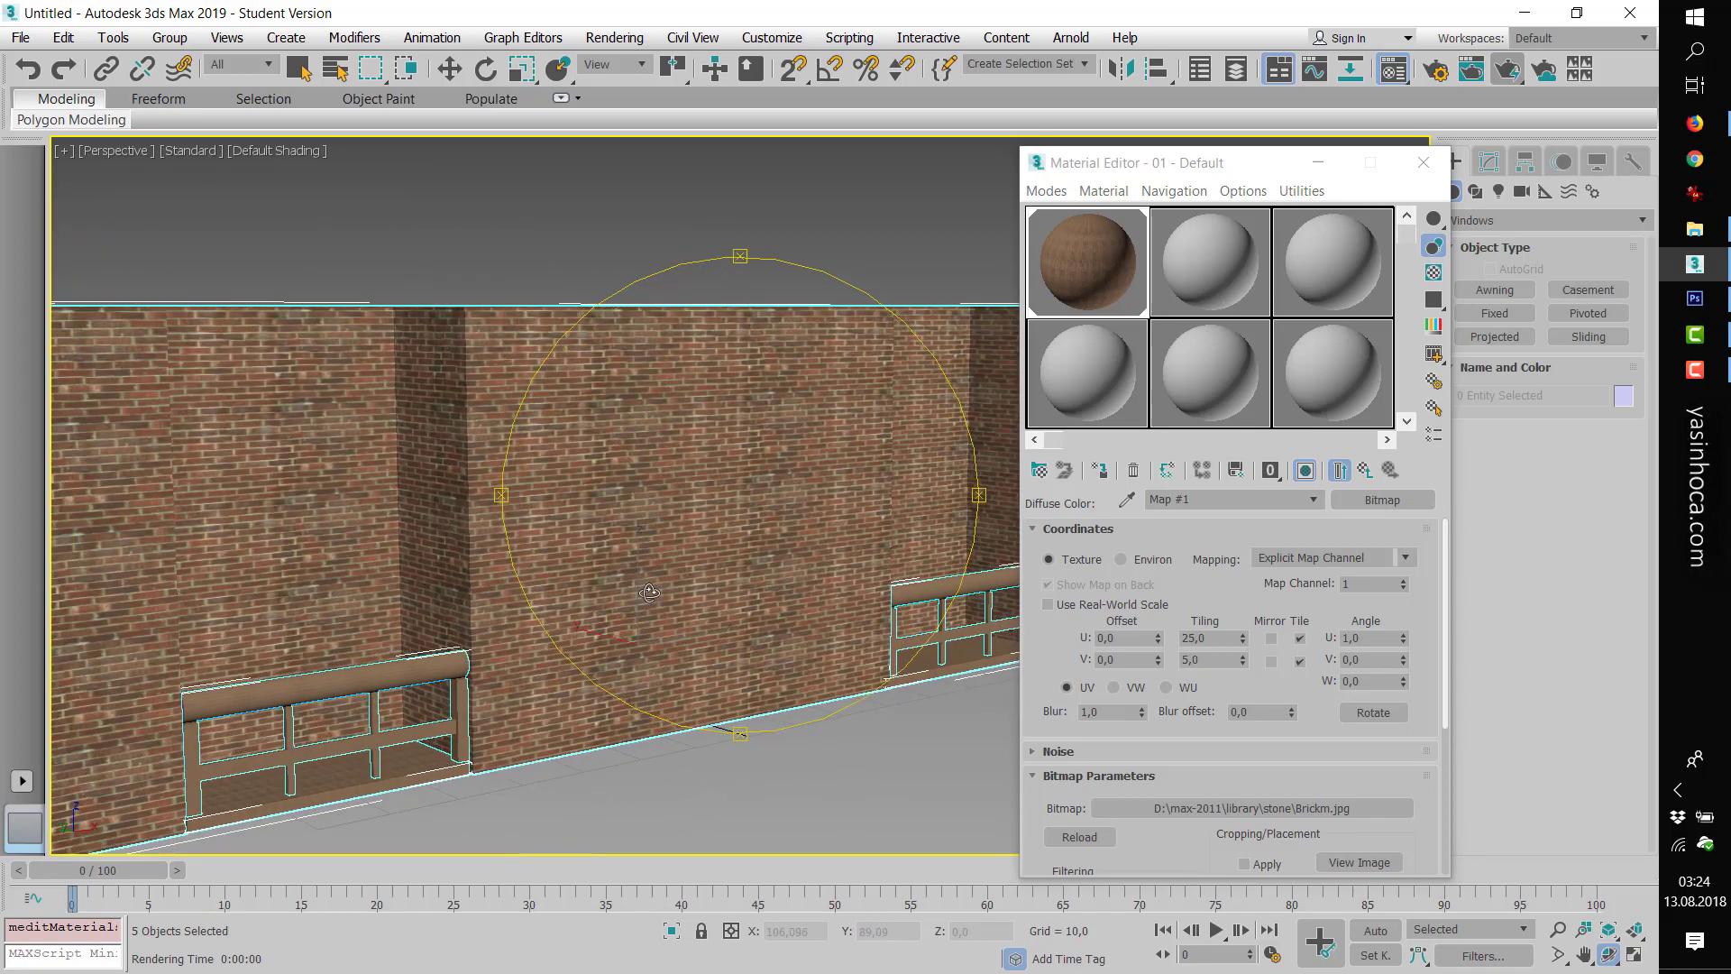
- Give the second material a Marble map for its diffuse colour
key(w)
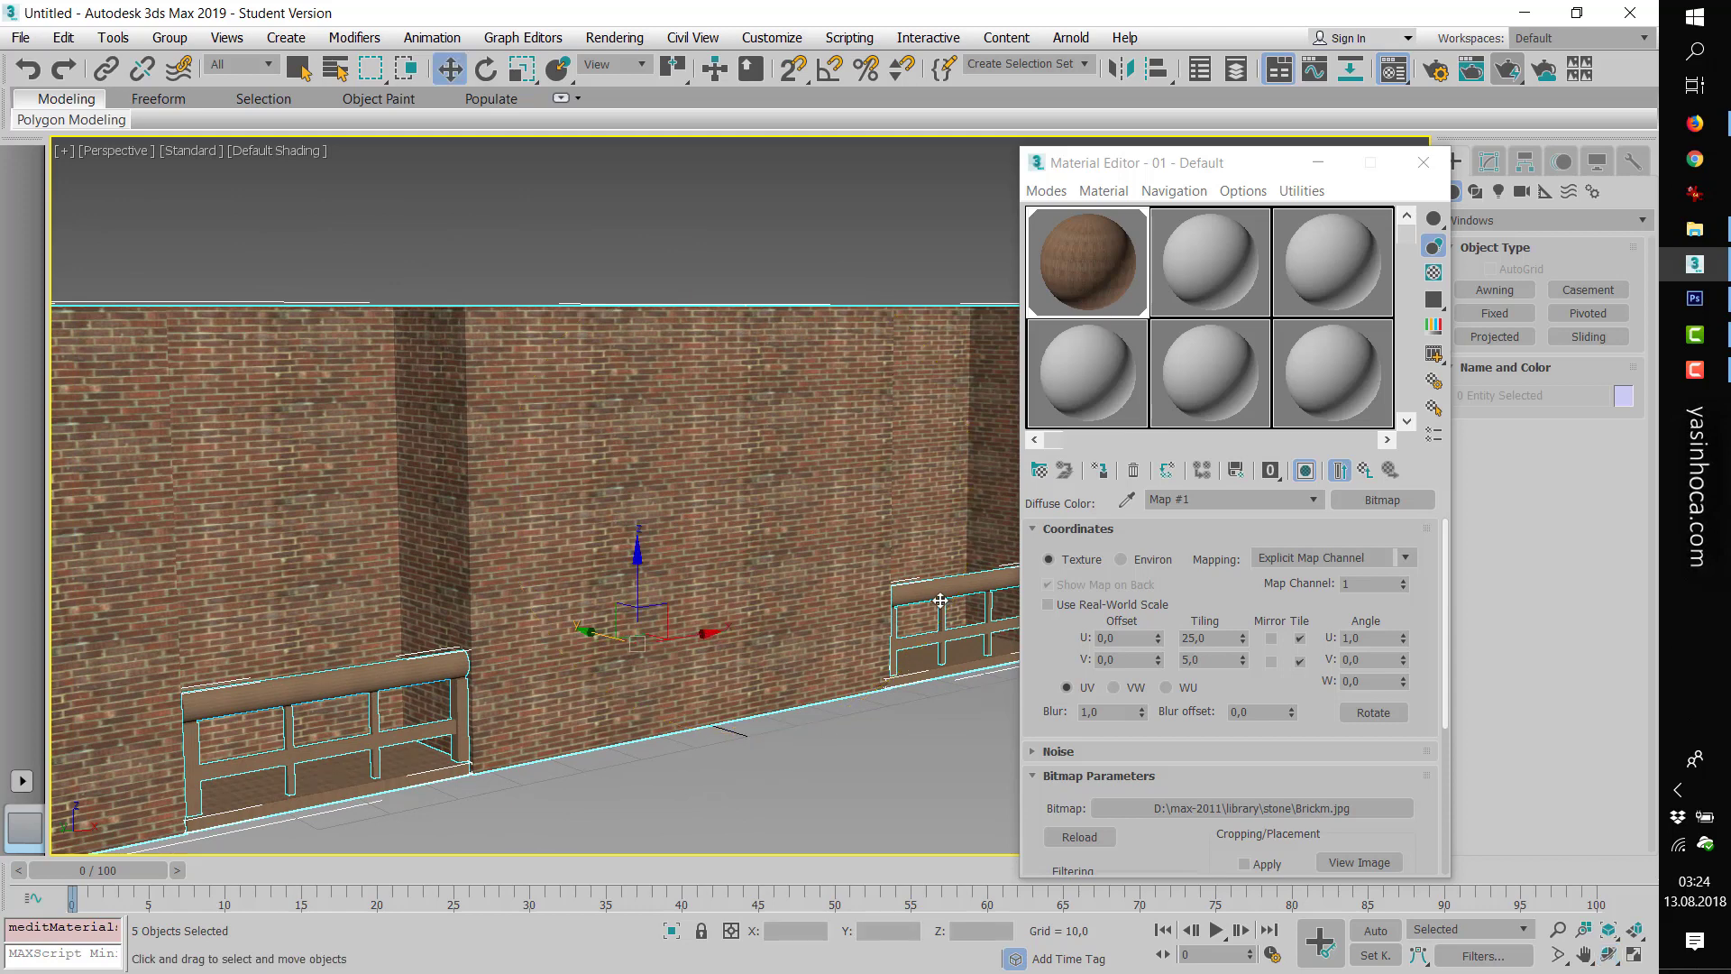
double_click(1188, 300)
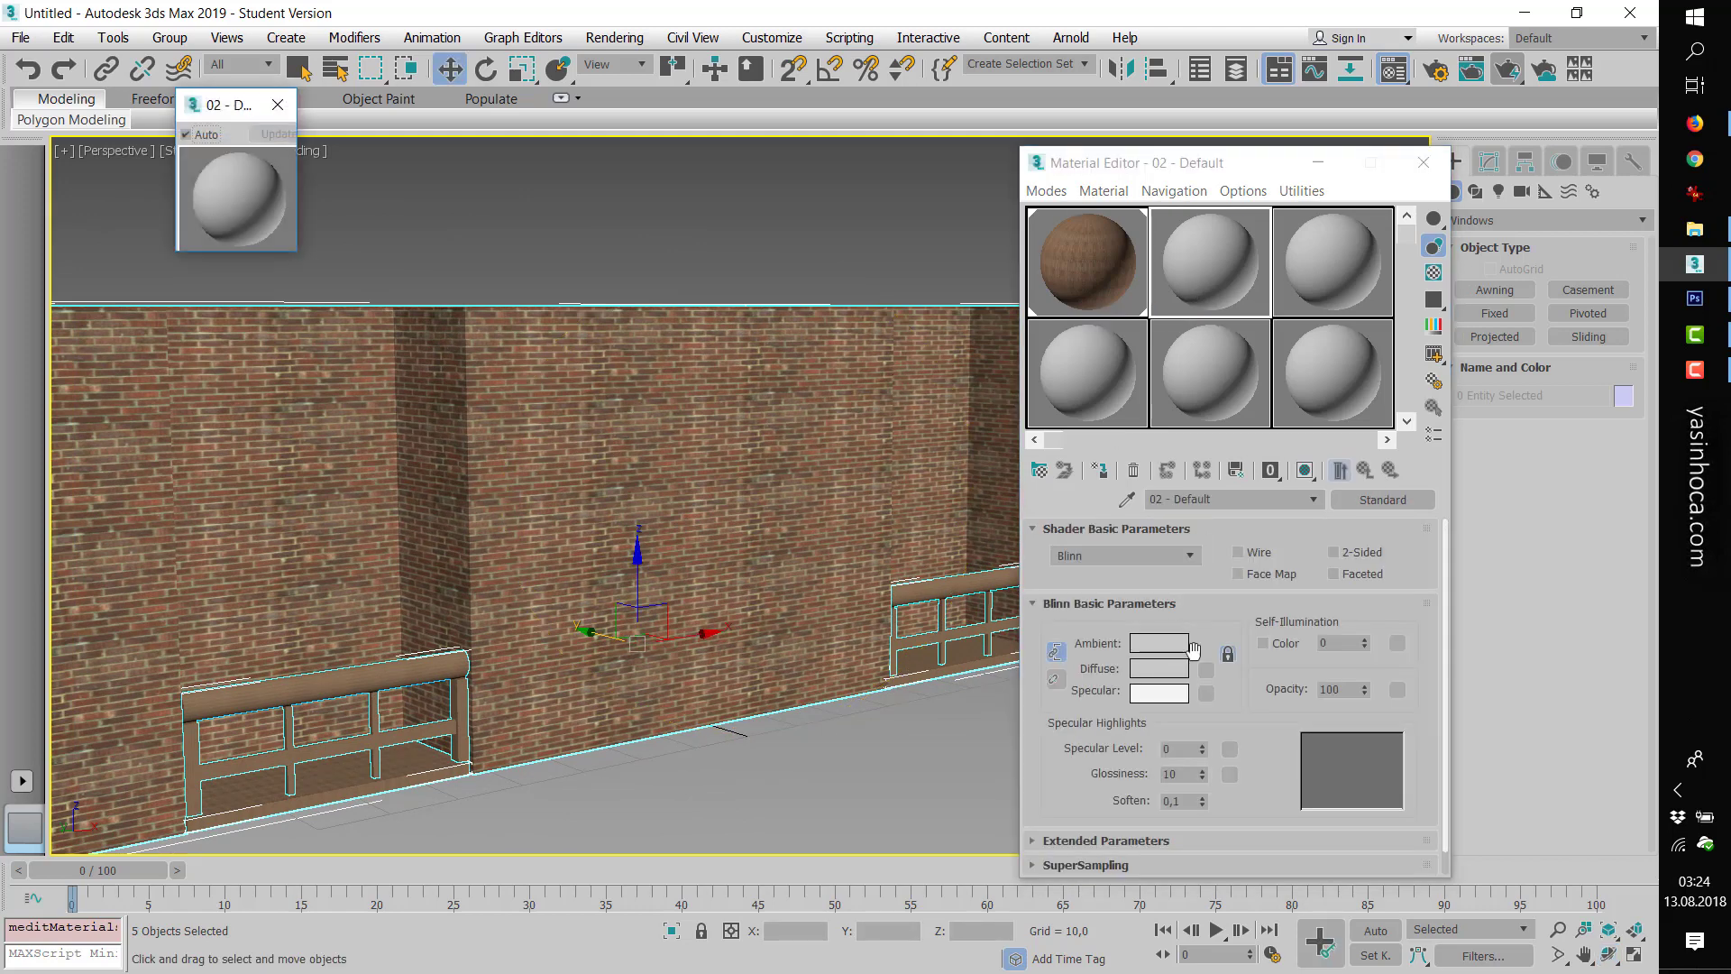
click(1206, 671)
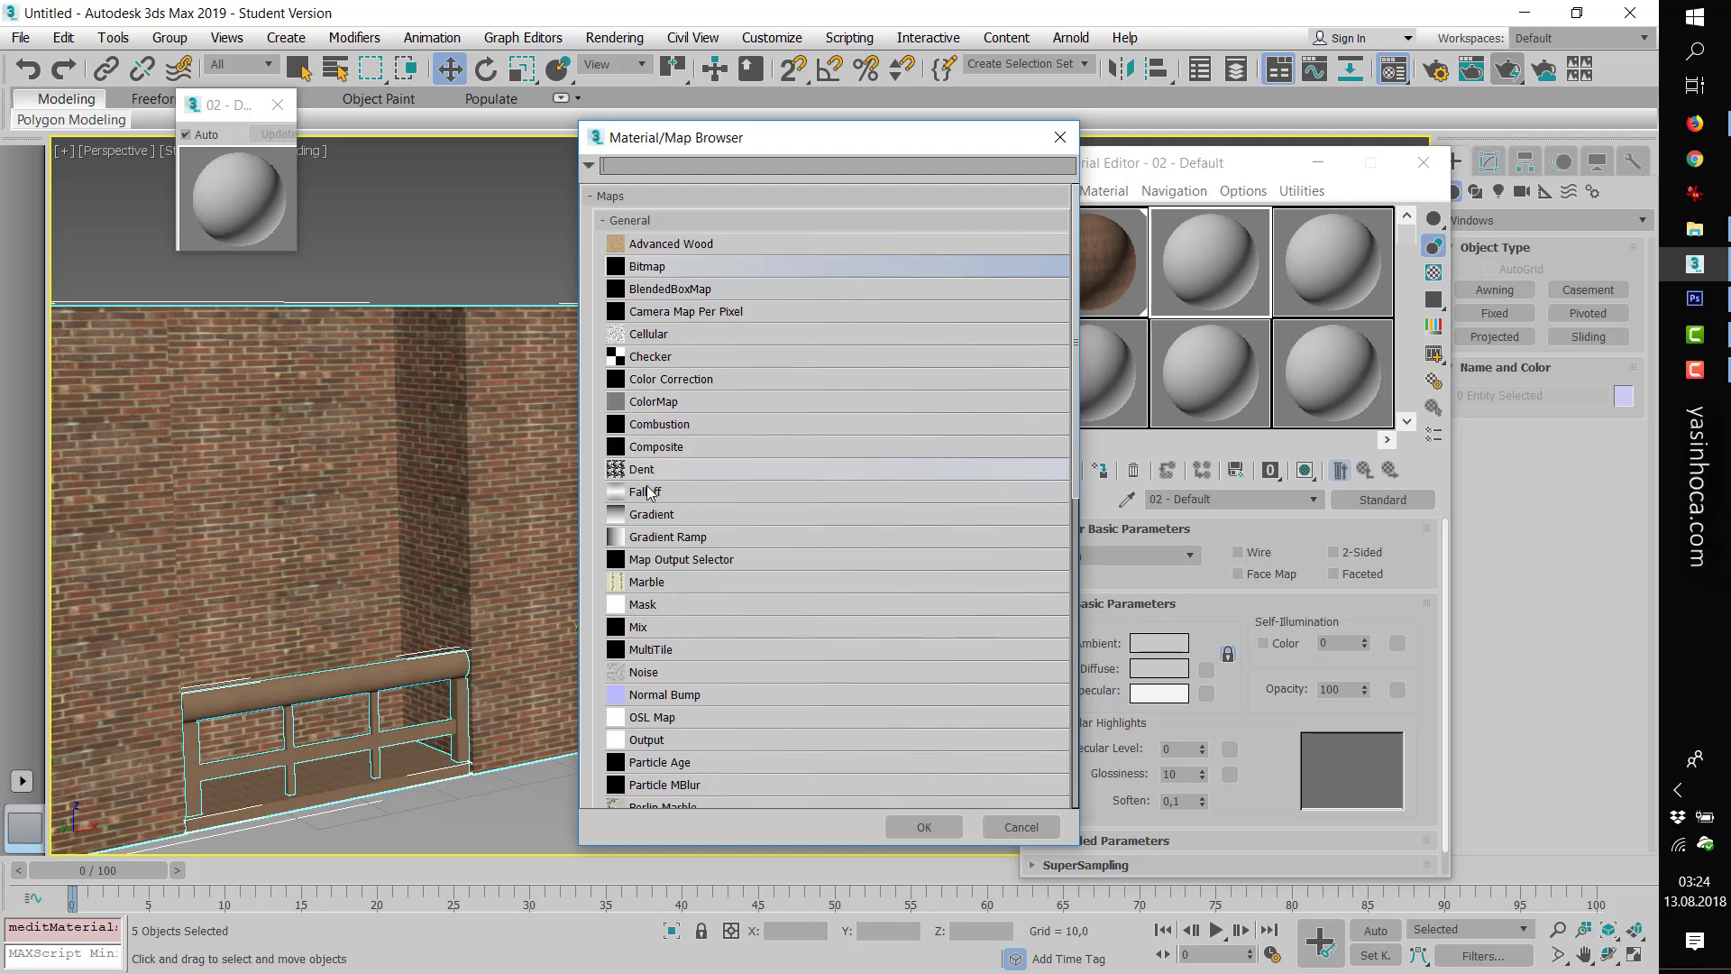
double_click(647, 581)
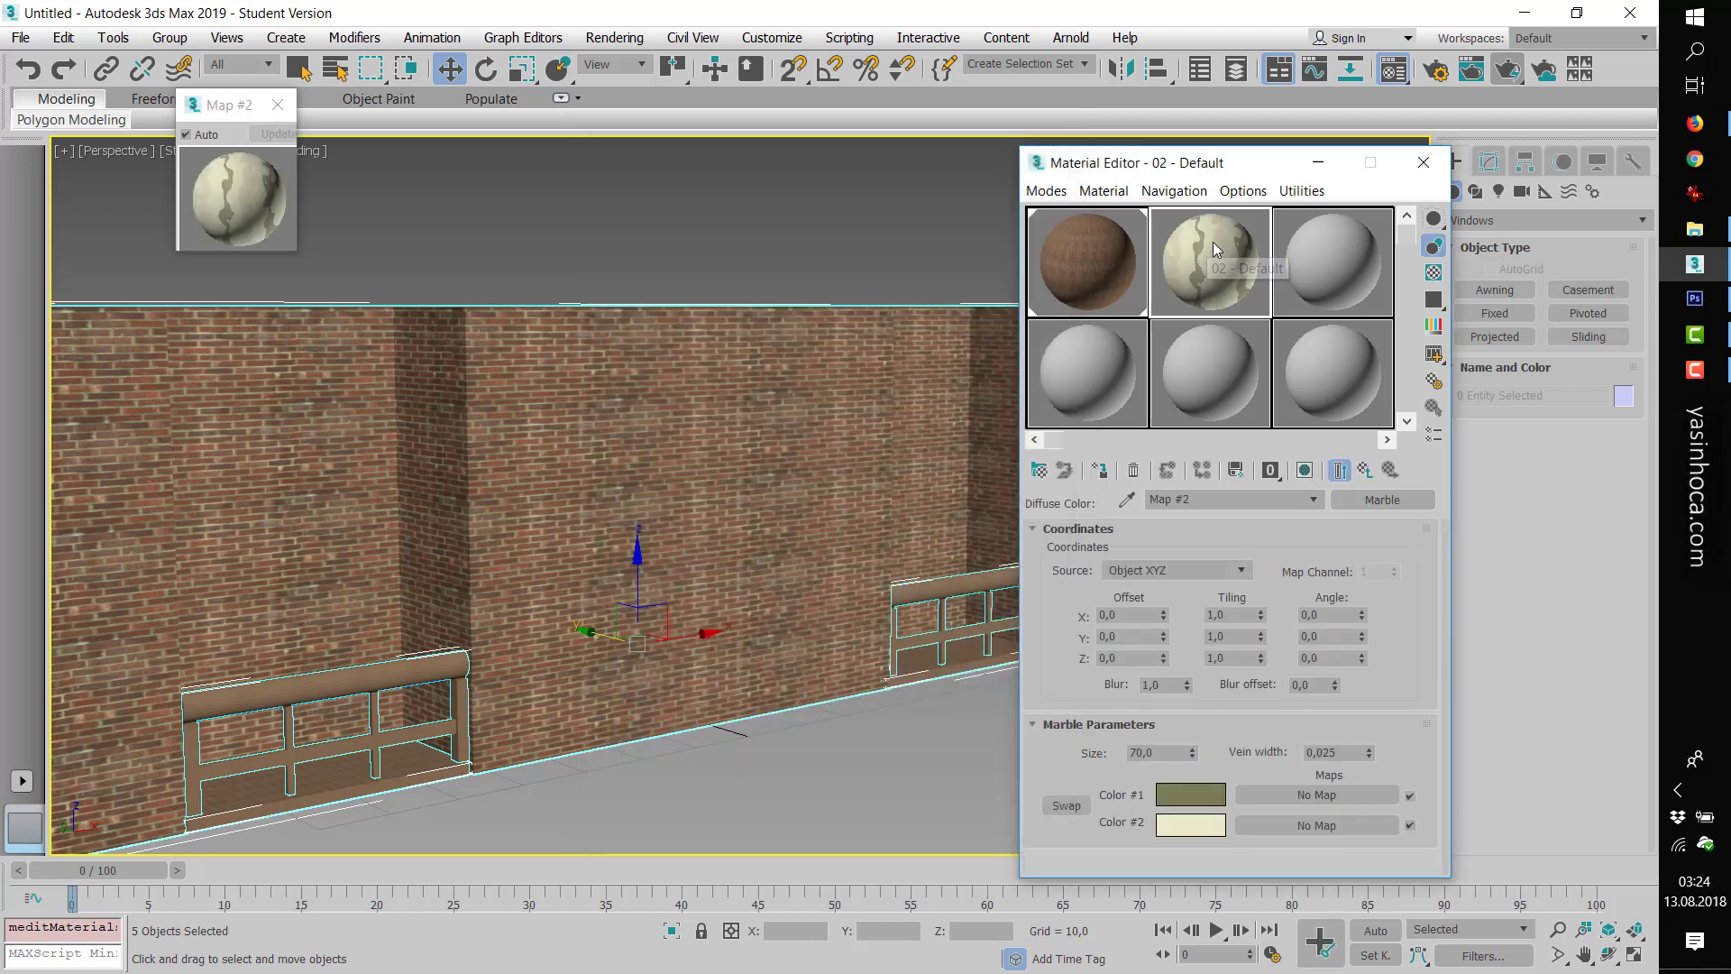
- Assign the marble material to all the railings, show it shaded, and render the view
drag(1214, 249, 974, 587)
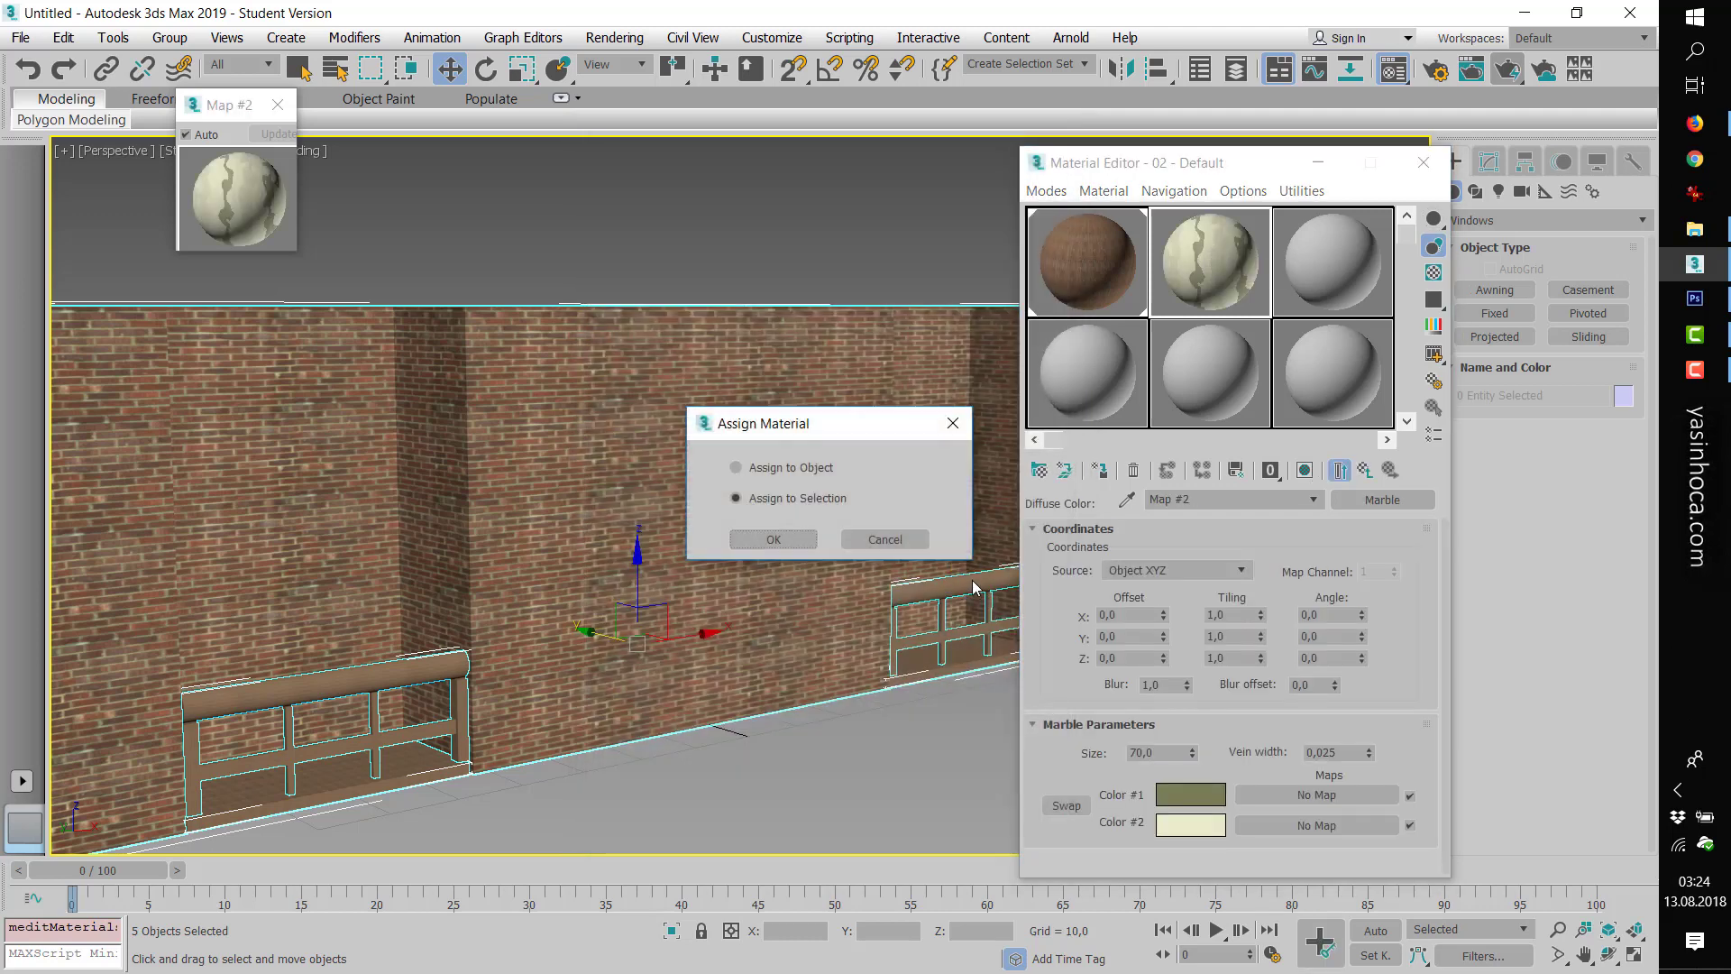
click(808, 539)
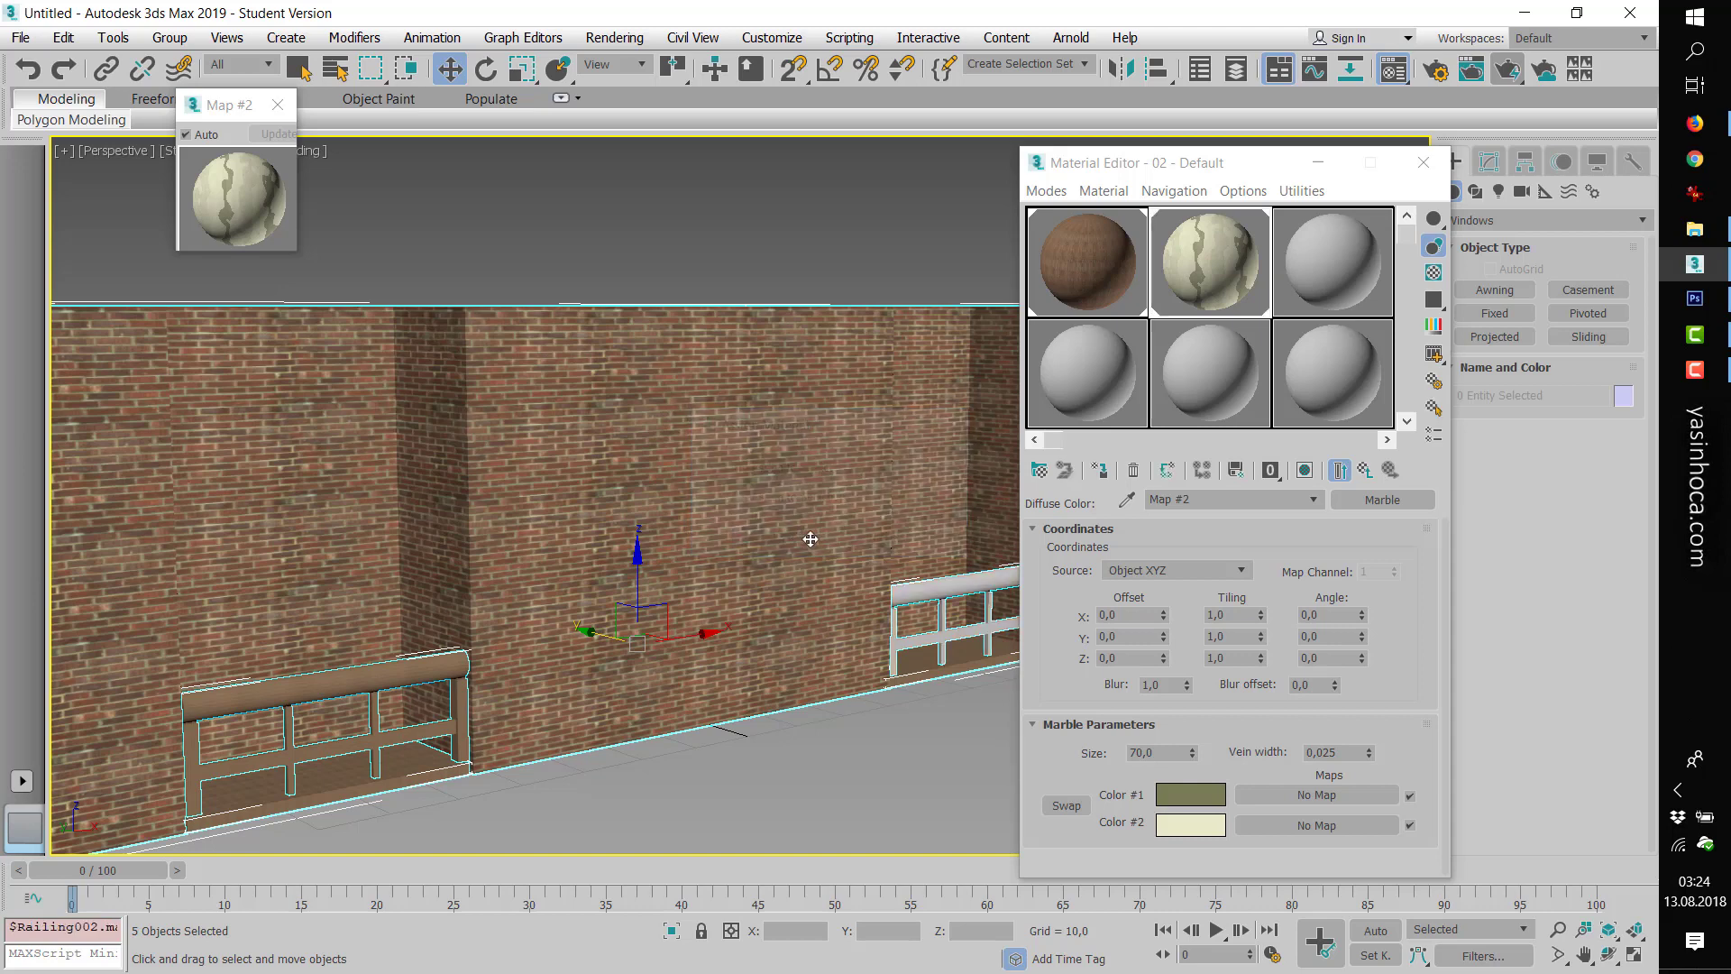
click(1305, 471)
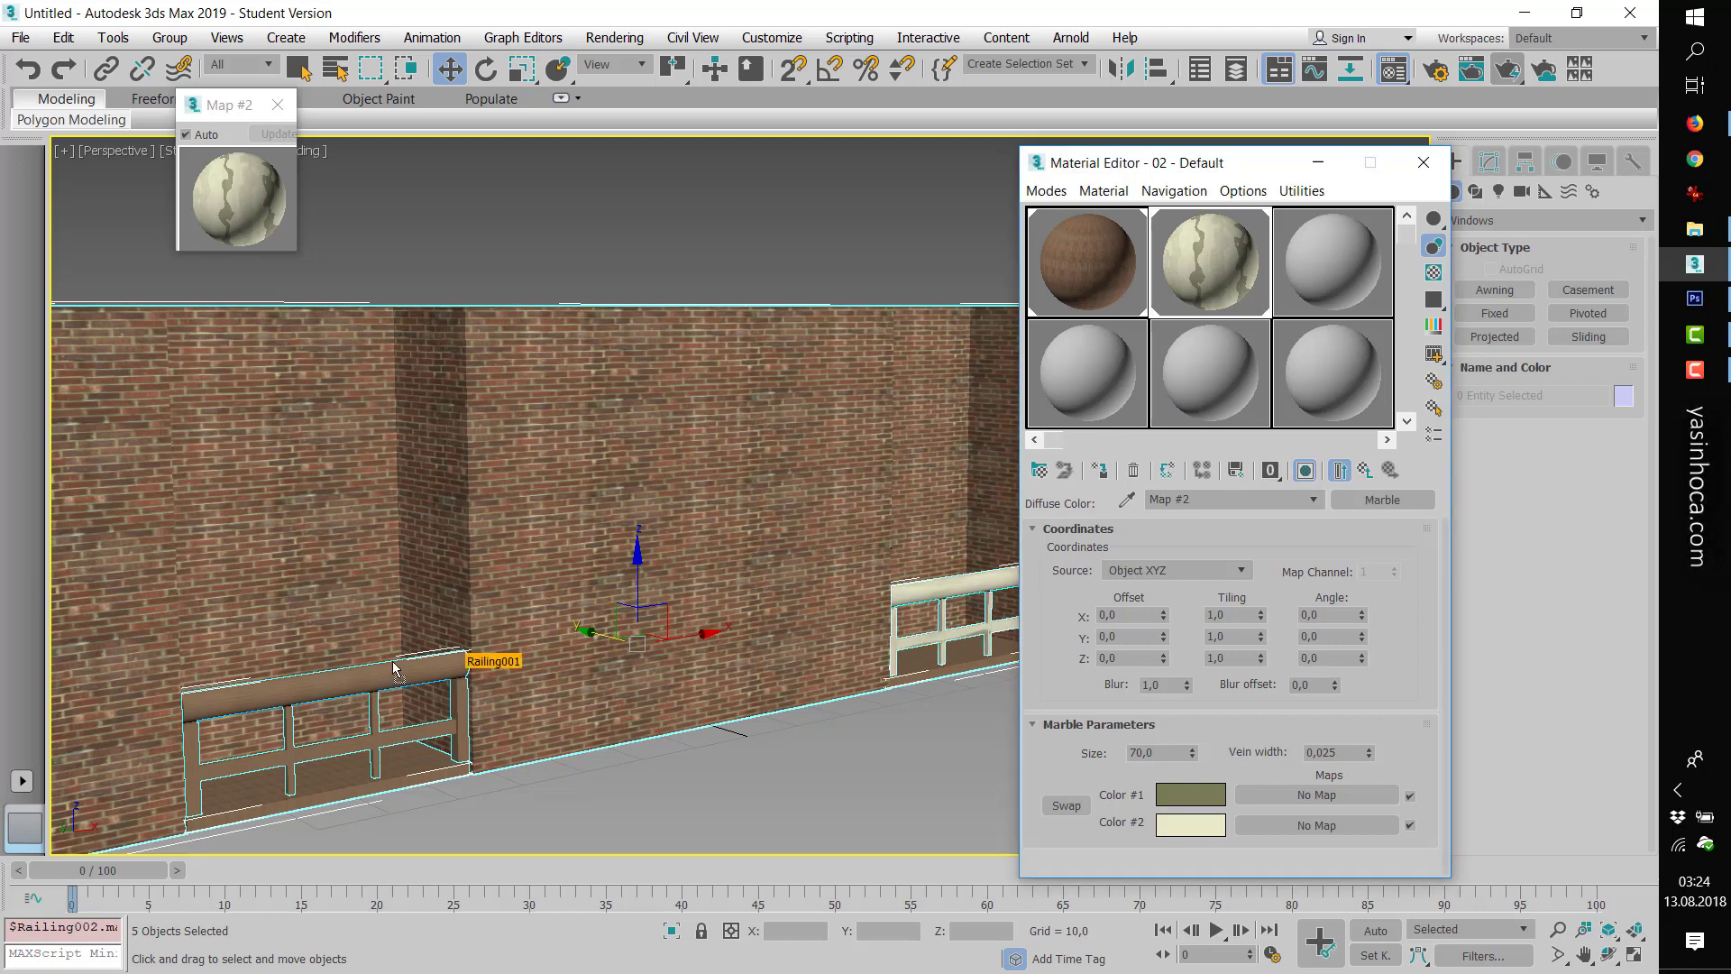
drag(1195, 285, 397, 661)
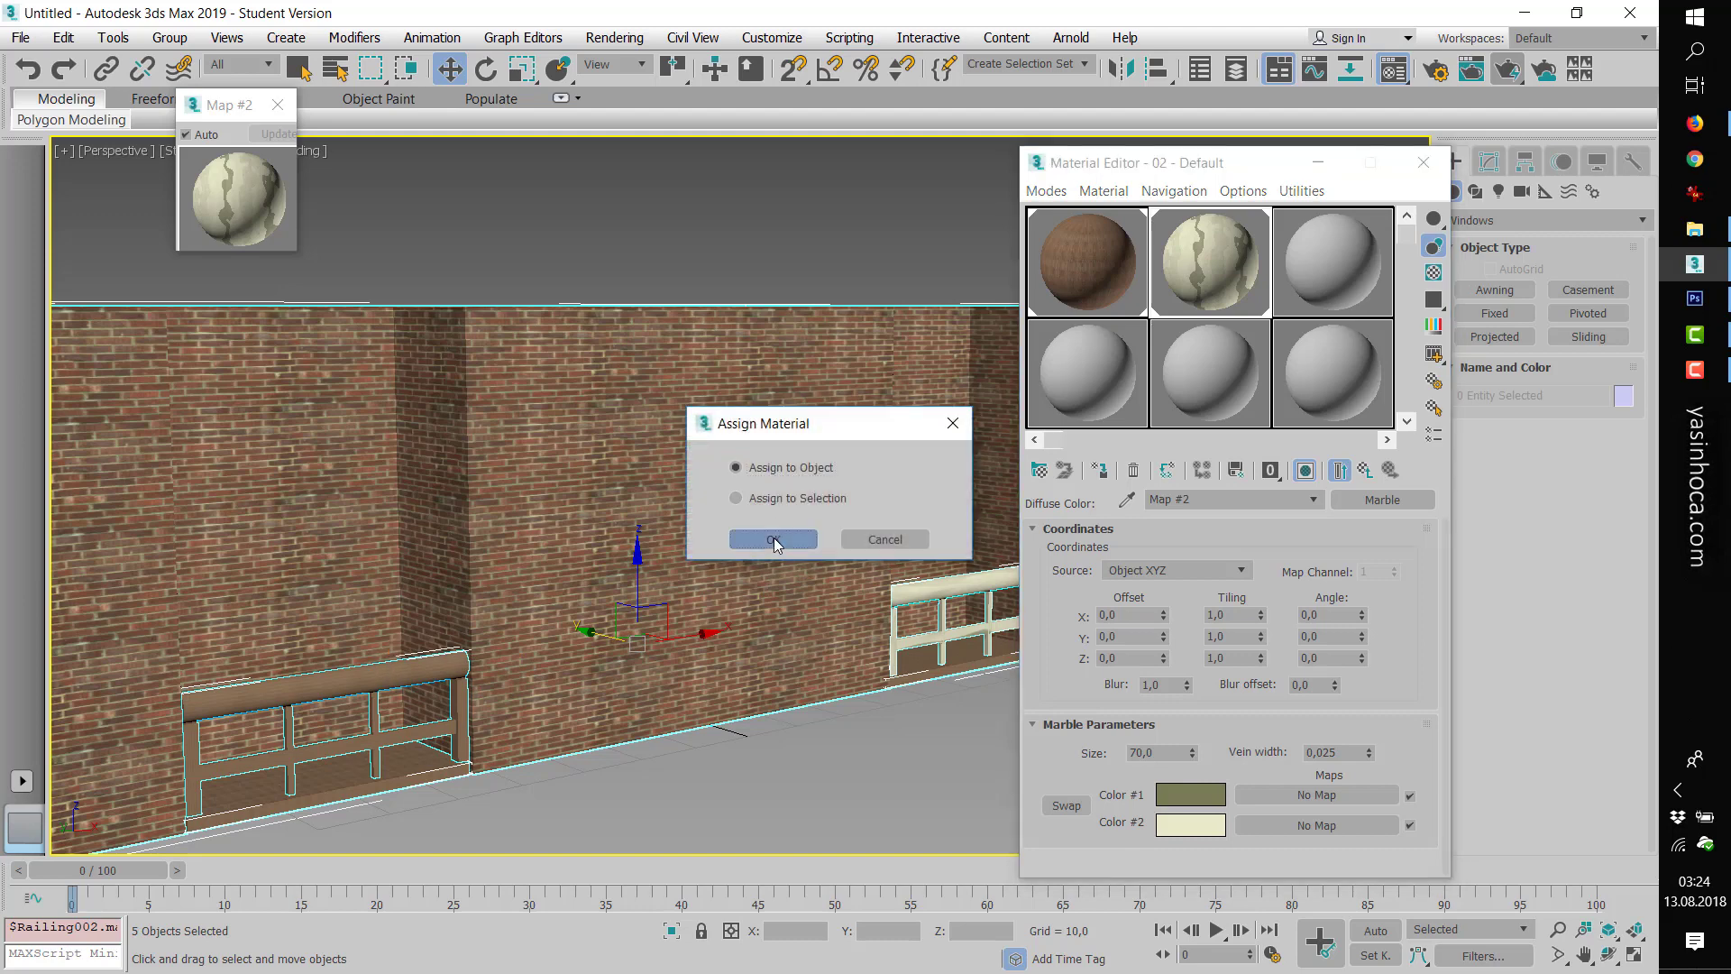
click(774, 539)
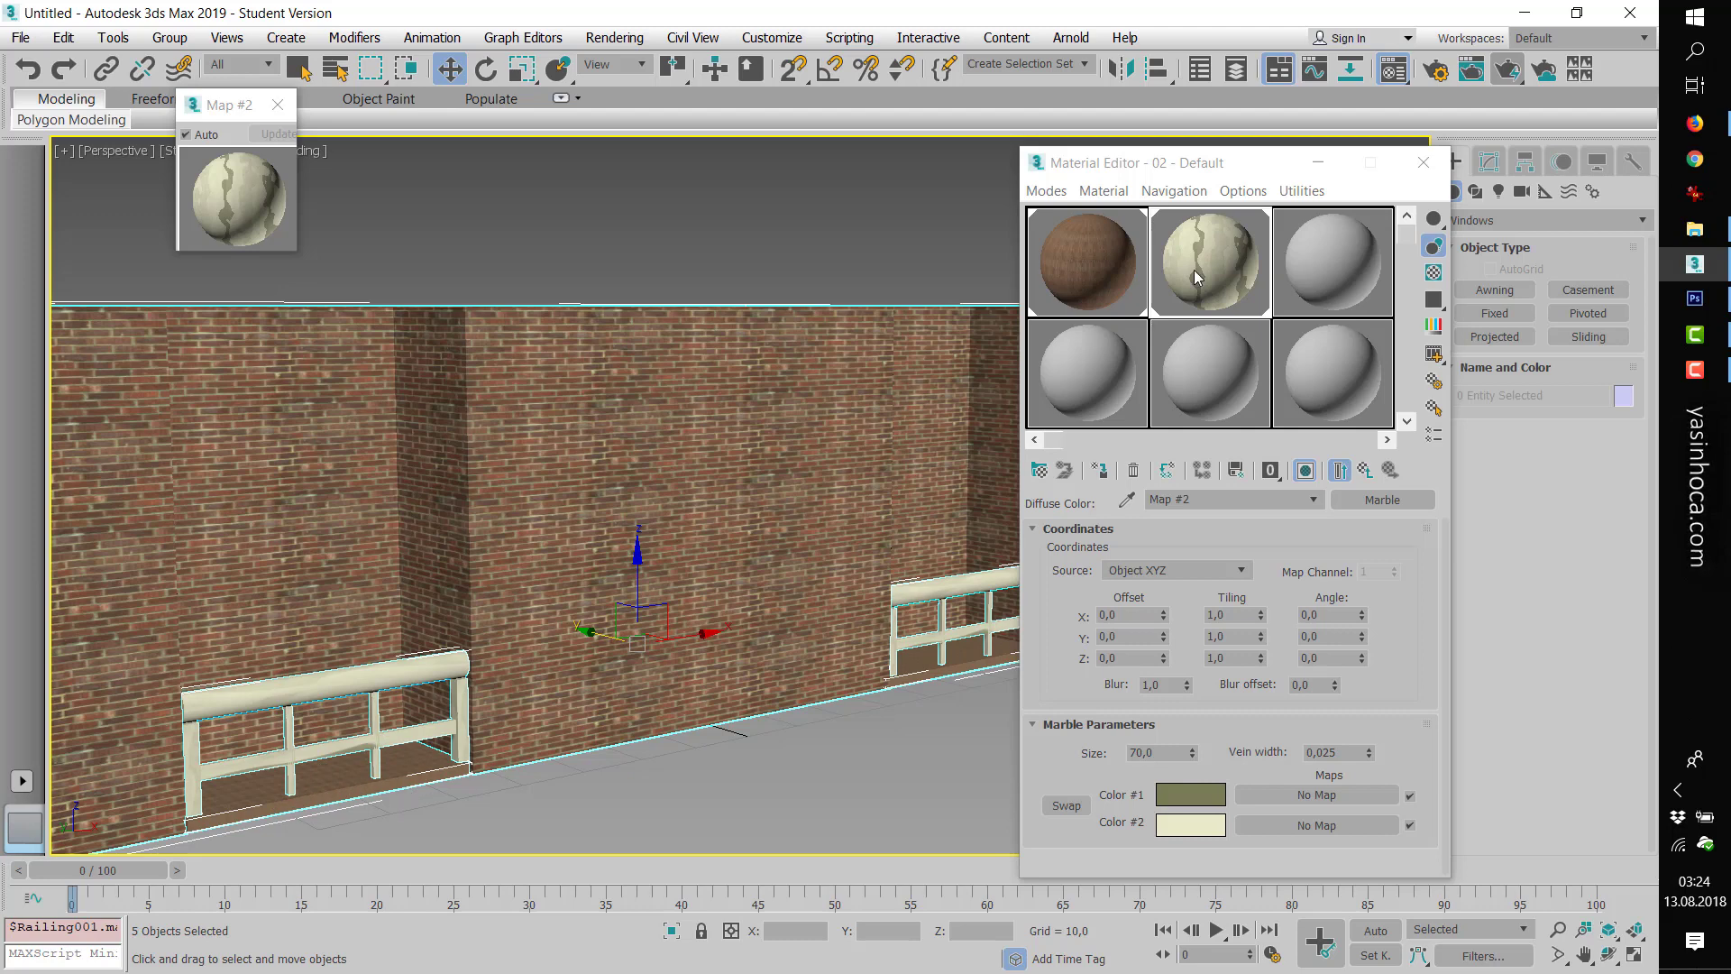
drag(1197, 277, 424, 730)
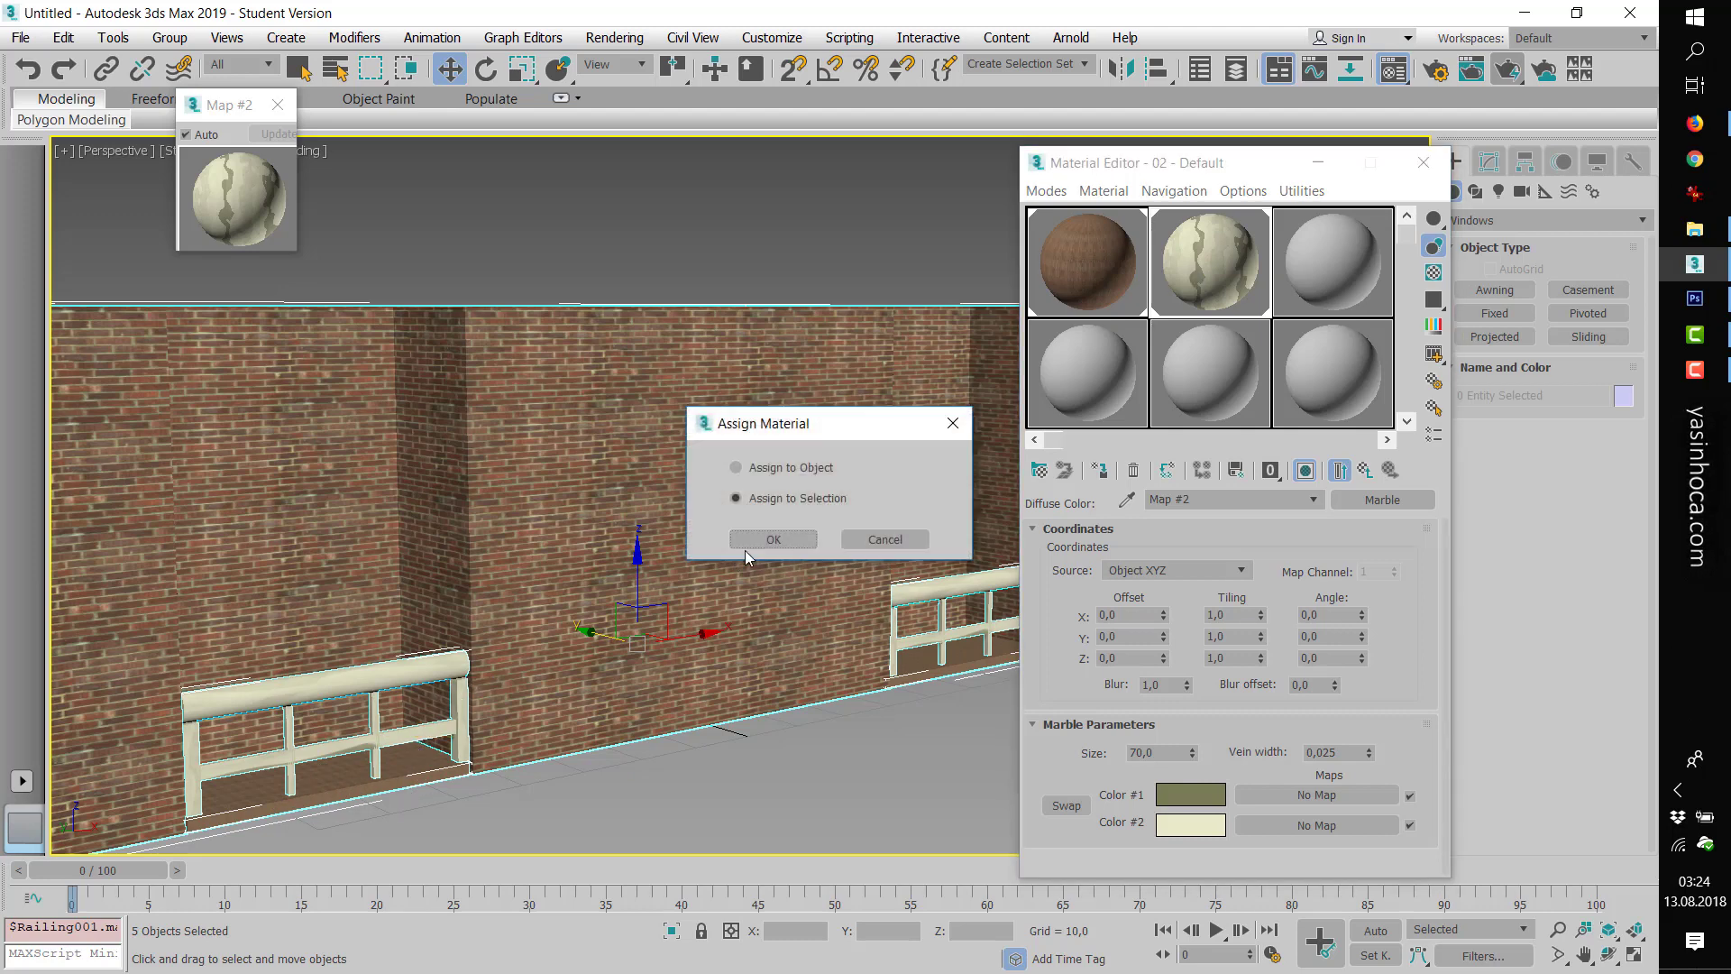
click(777, 539)
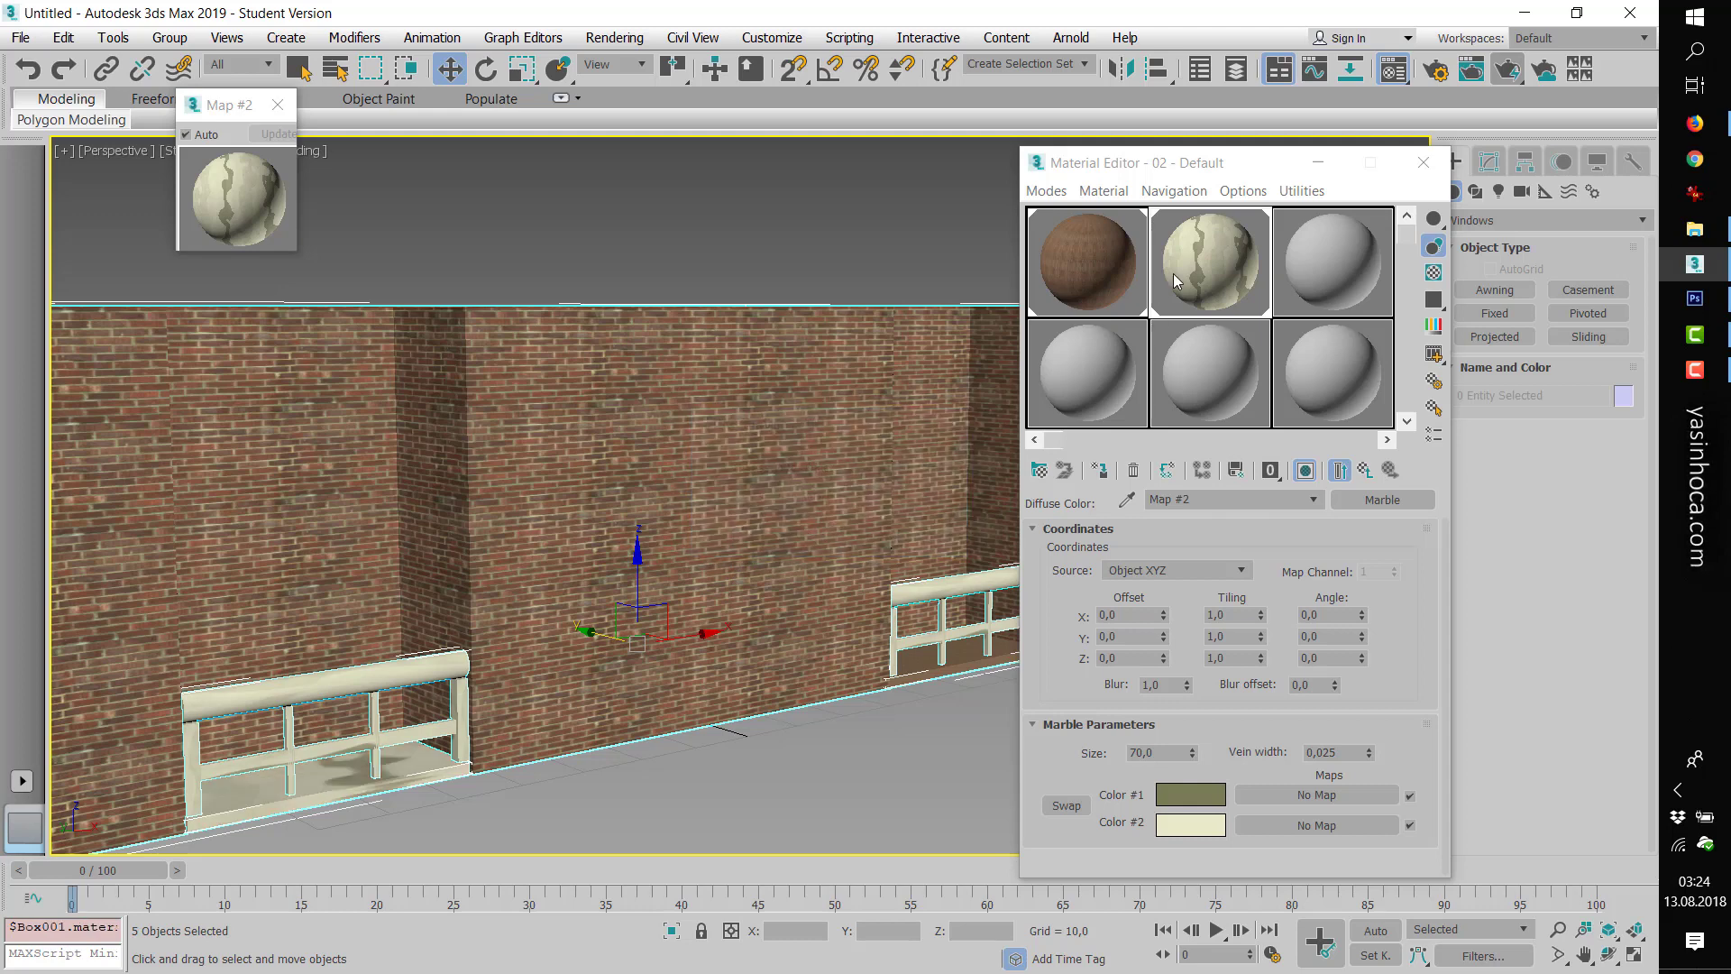
drag(1199, 280, 965, 661)
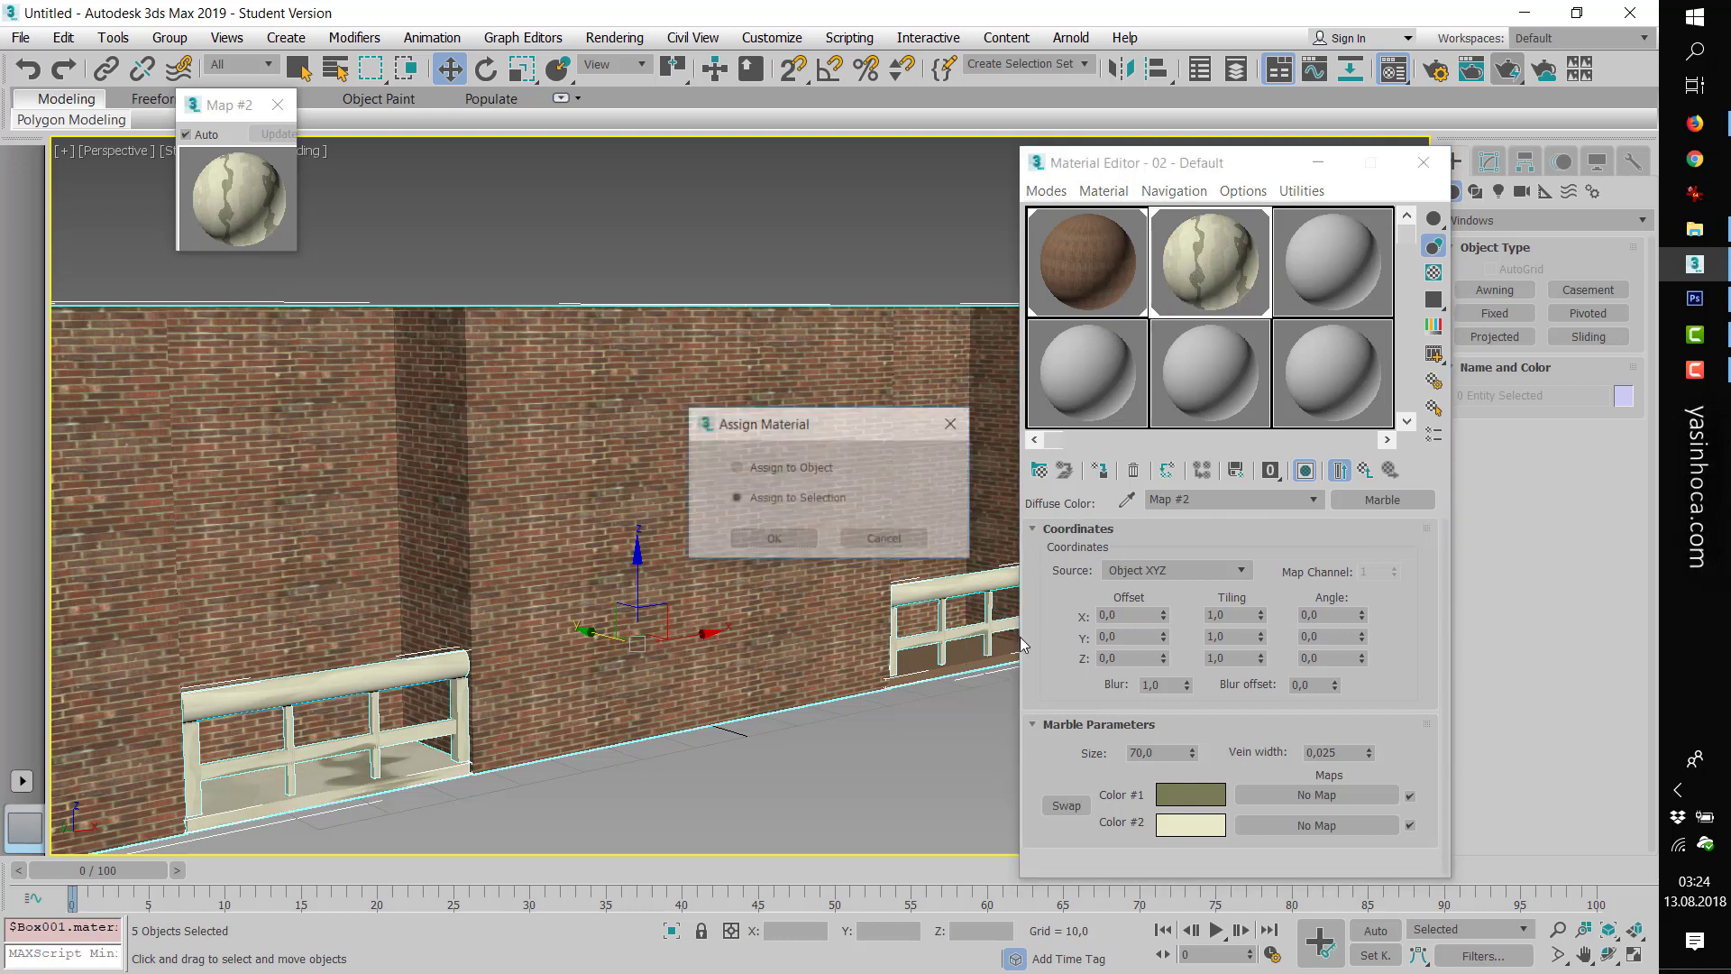
click(768, 543)
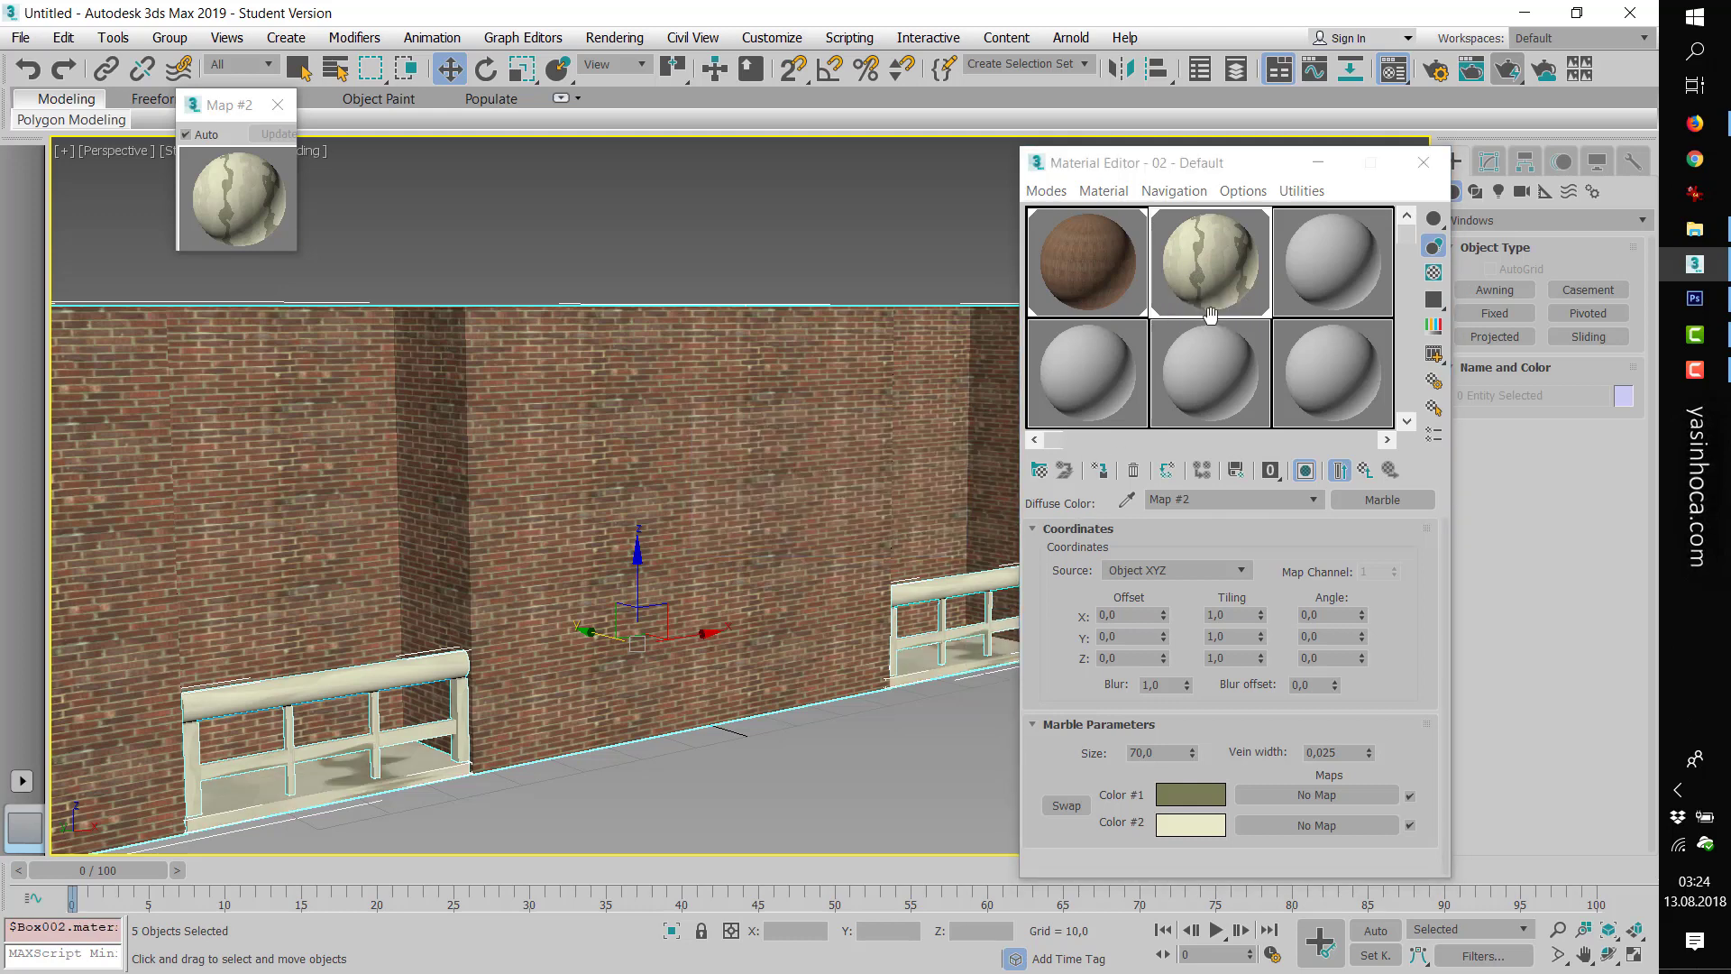
click(1508, 70)
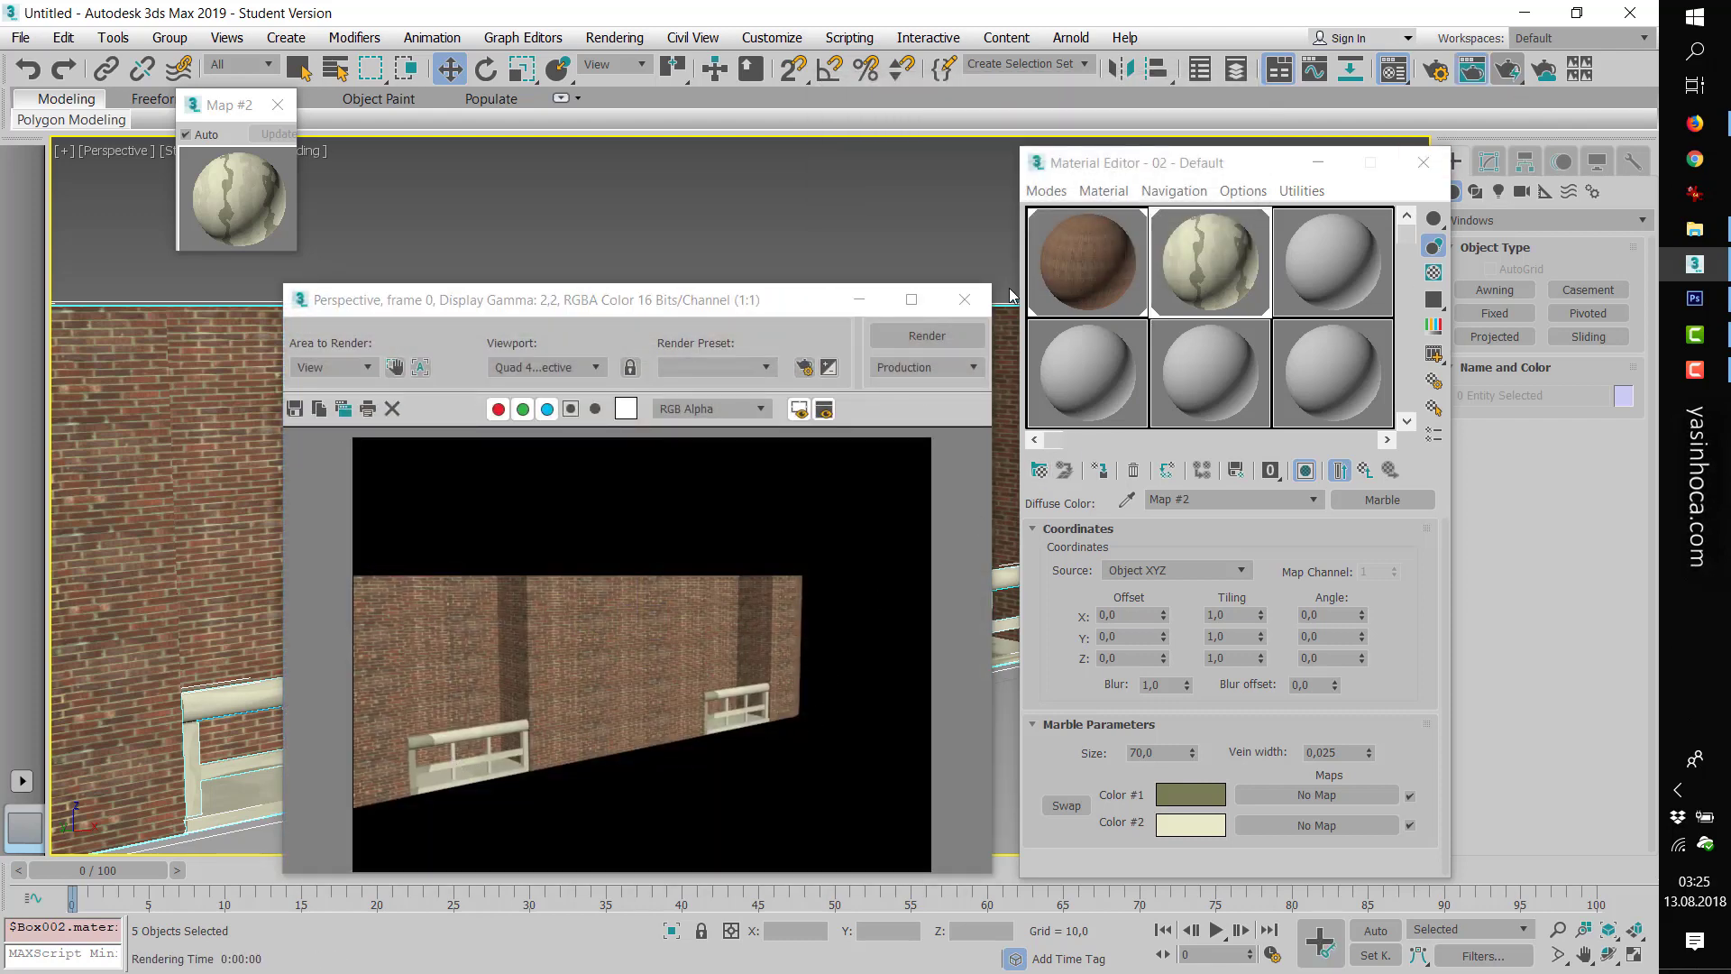
- Close the render preview and set the marble tiling to 8,4 on X and 7,6 on Y
click(965, 299)
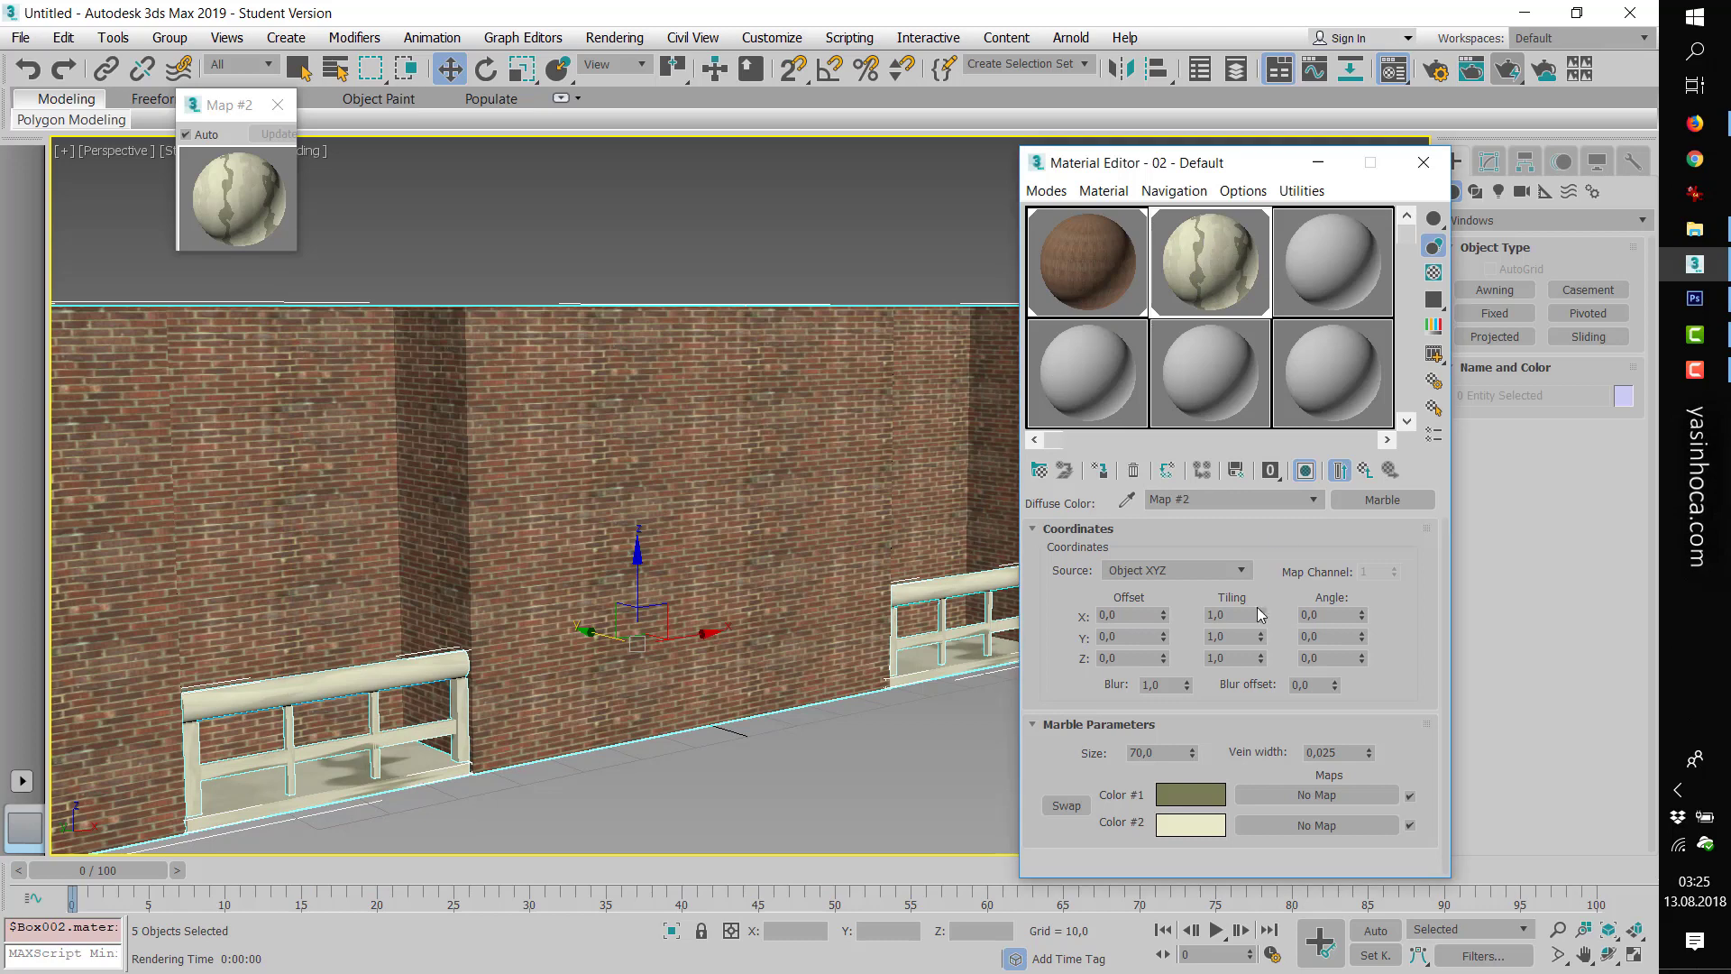
drag(1262, 617, 1267, 613)
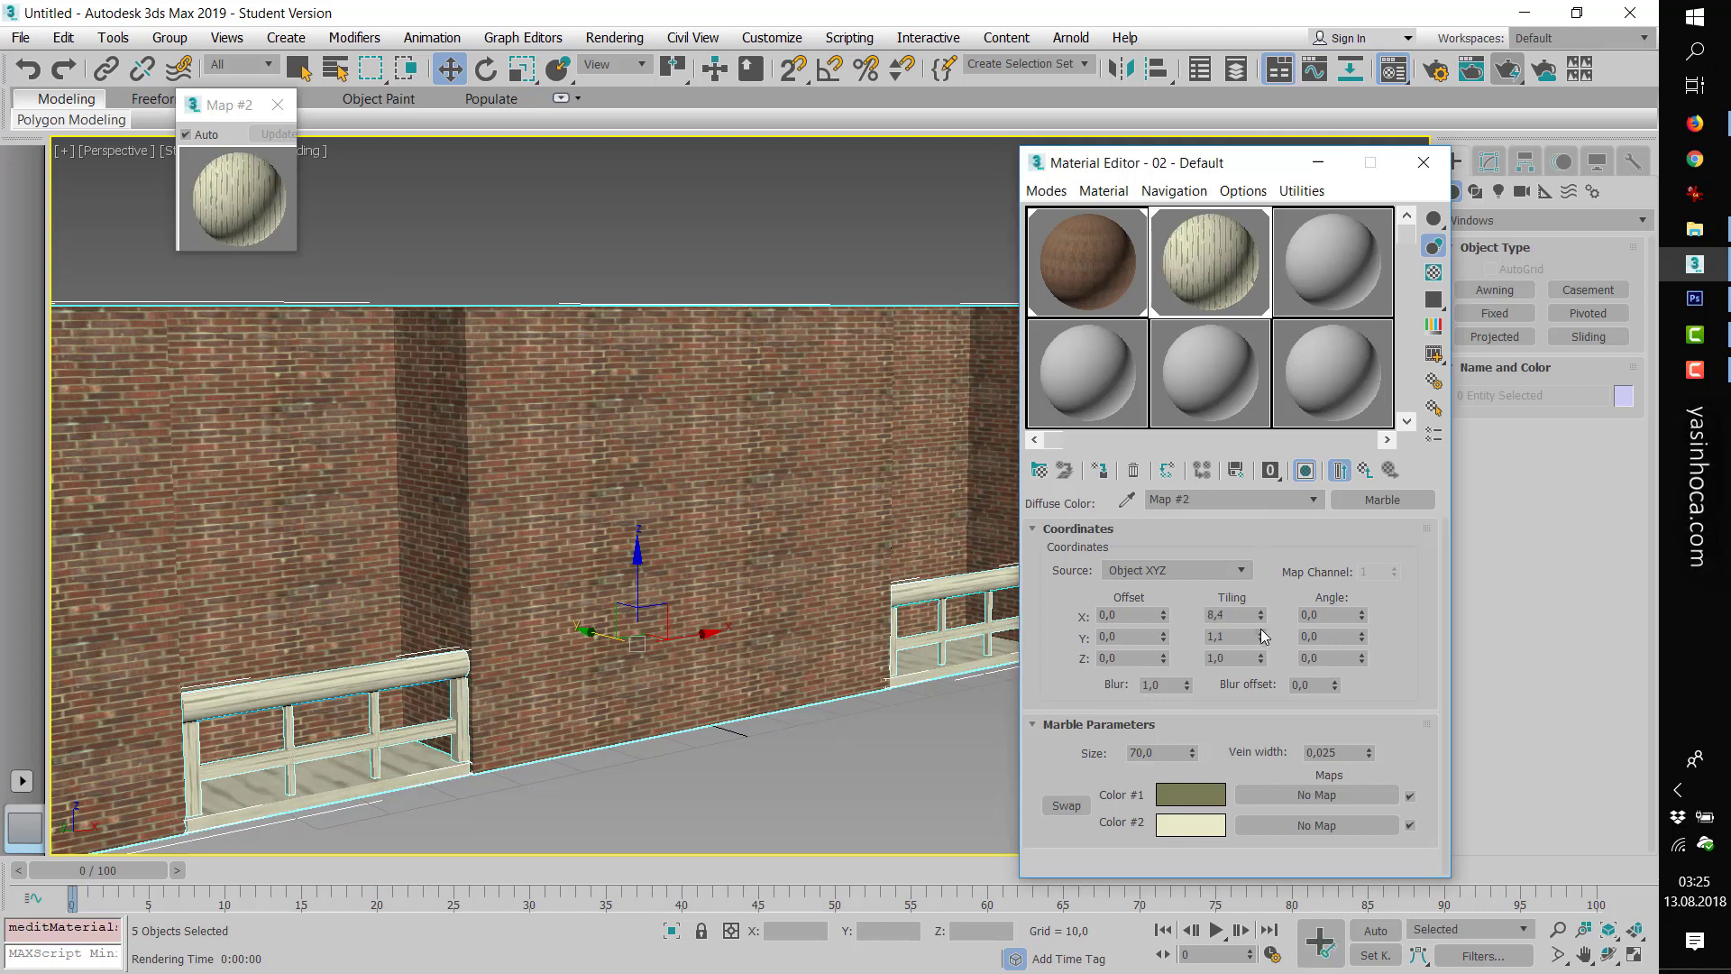
drag(1263, 636, 1273, 593)
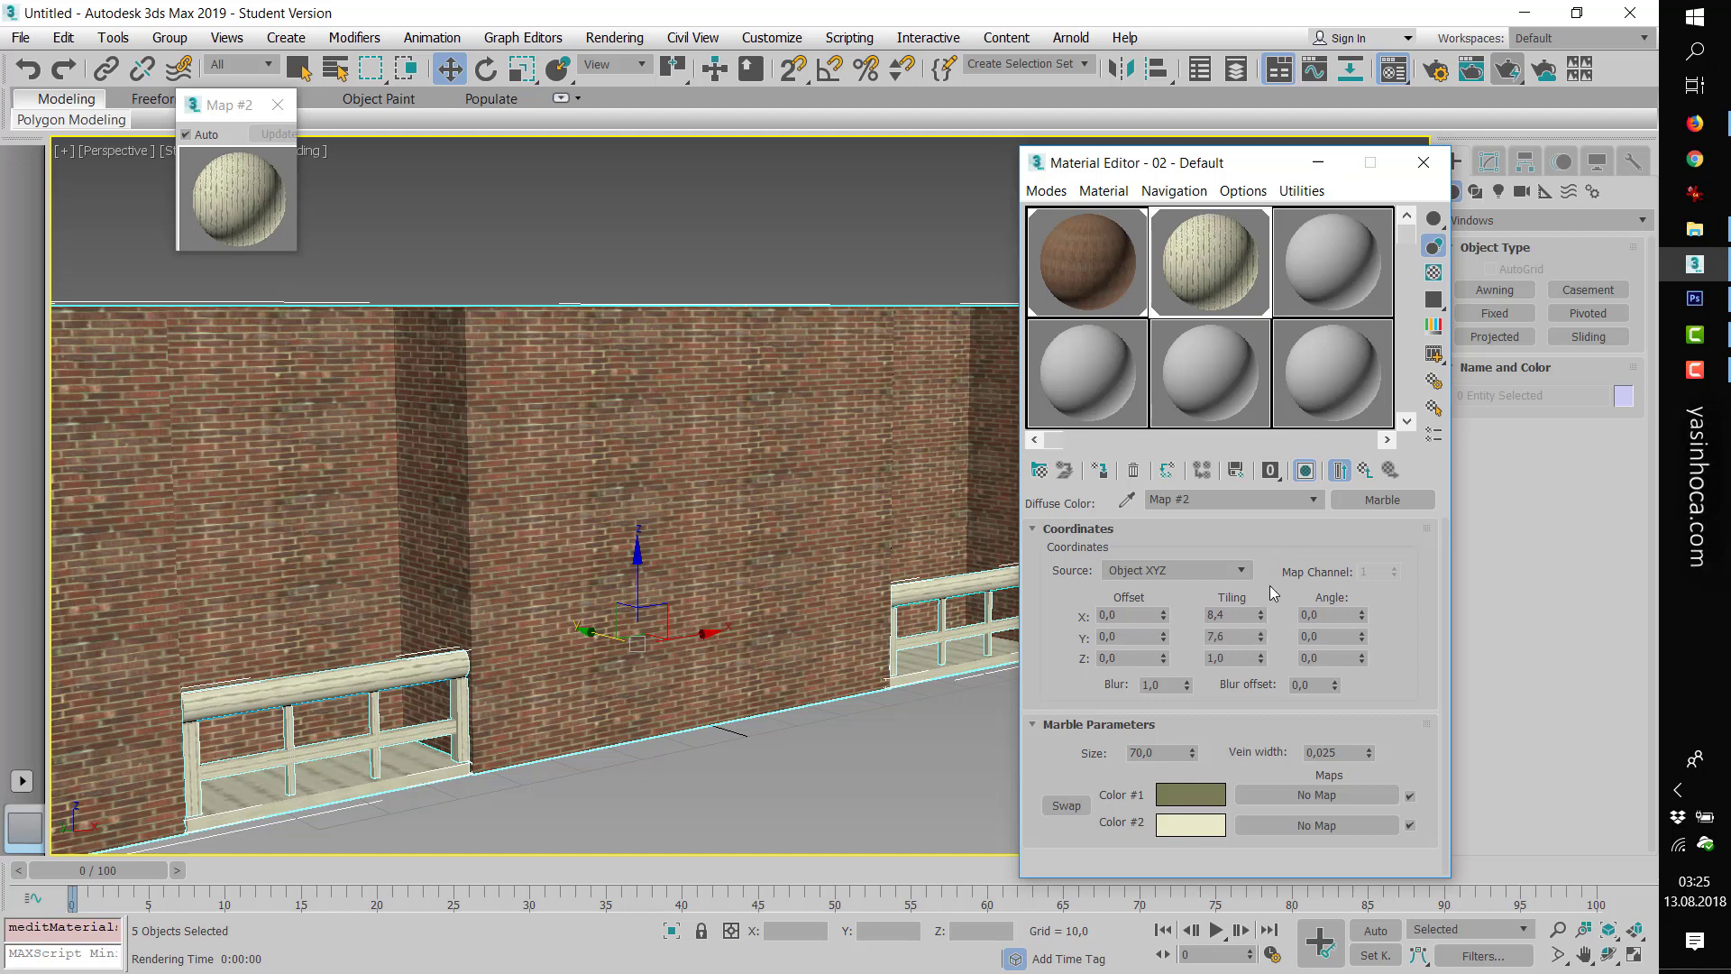
- Set the marble's Color #1 to dark brown, RGB 61,44,42
click(1179, 798)
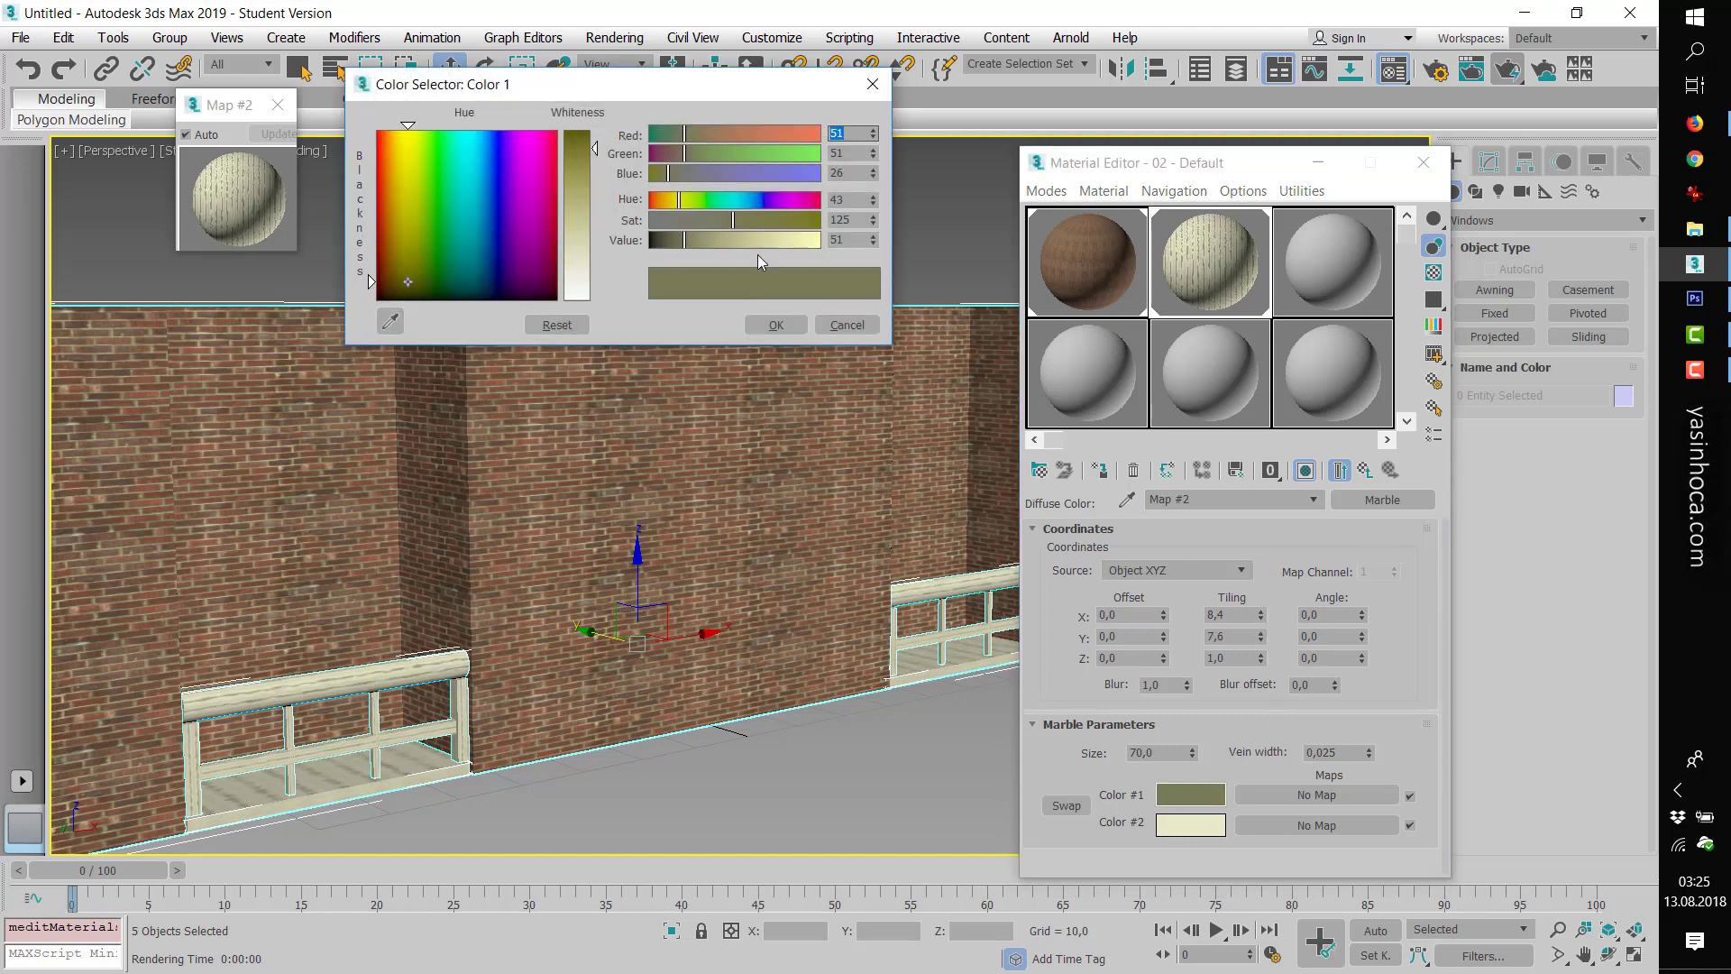
mouse_move(519, 212)
mouse_down()
mouse_move(558, 205)
mouse_move(570, 269)
mouse_move(372, 255)
mouse_up()
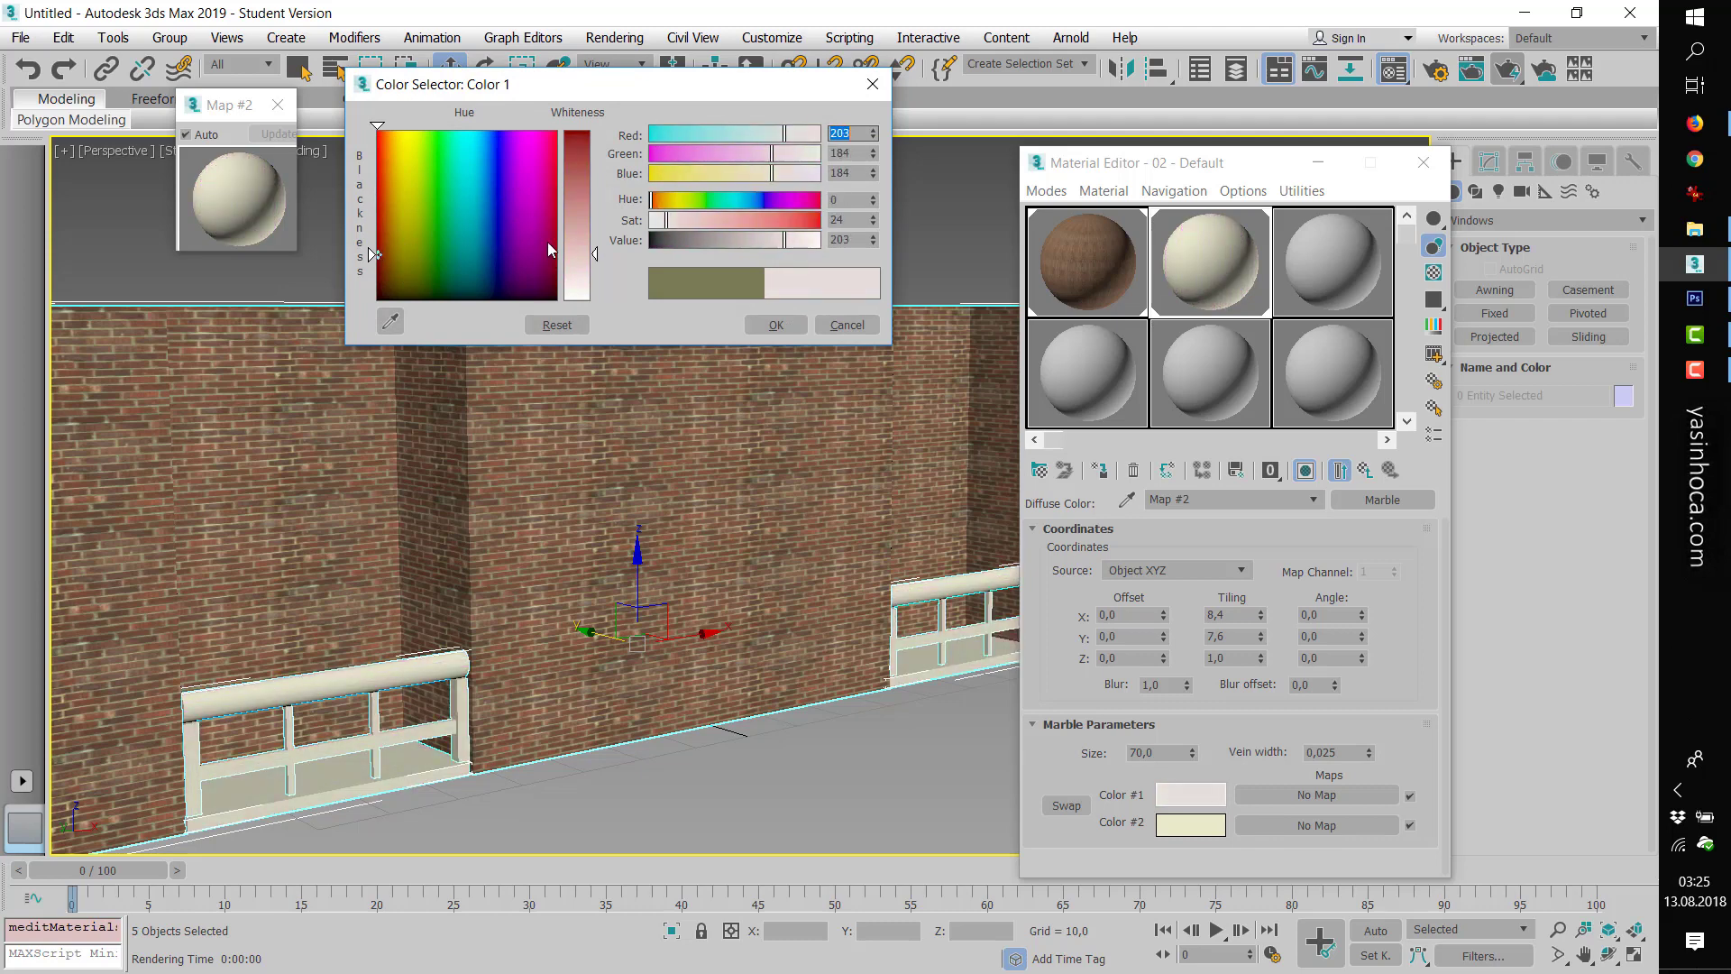
drag(577, 255, 577, 244)
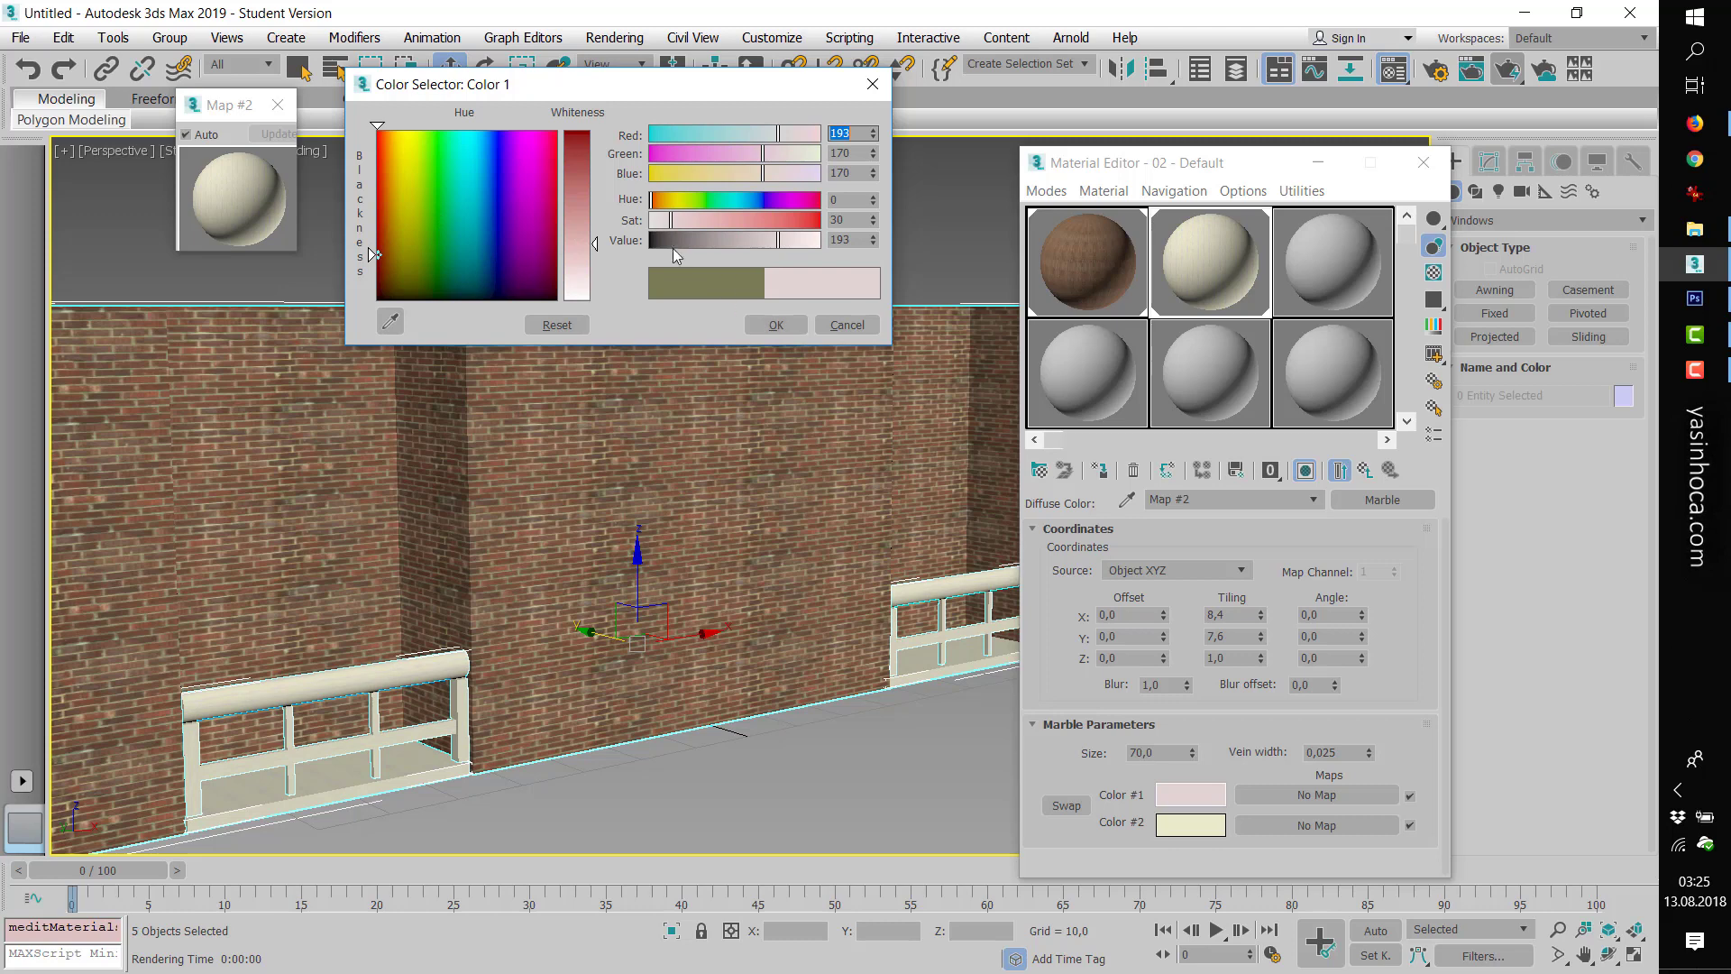
drag(375, 260, 375, 285)
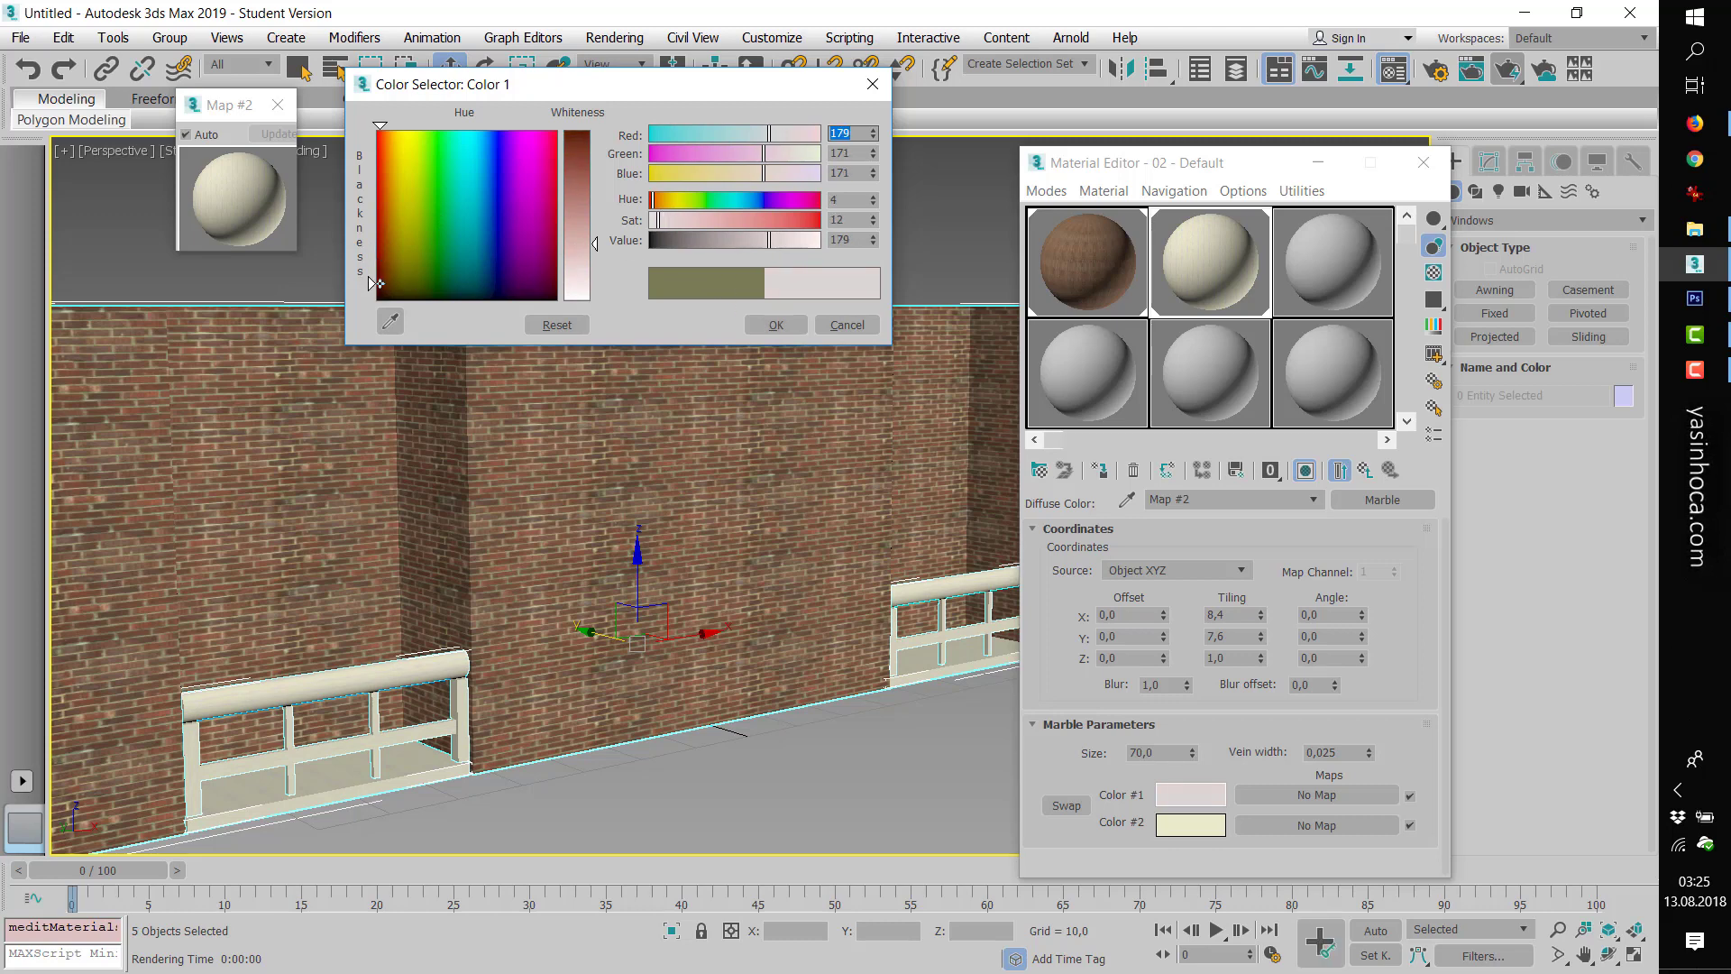
click(687, 239)
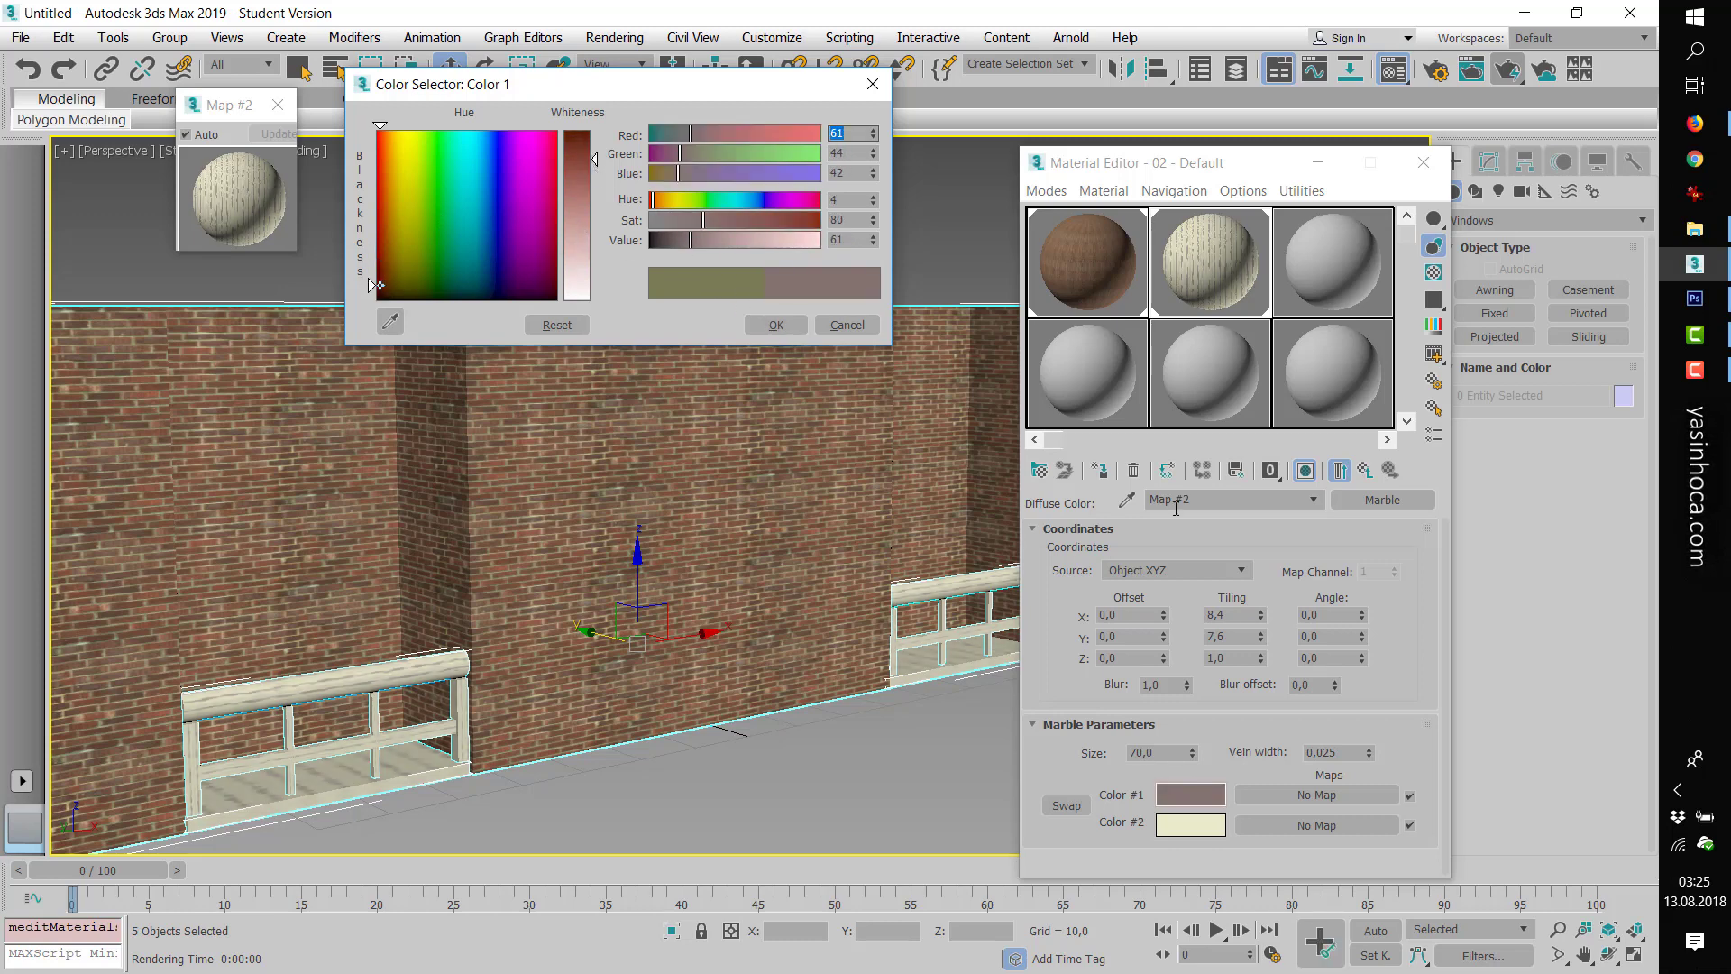
- Raise the marble tiling to 10,1 by 8,4 and close the colour and material windows
drag(1261, 636, 1264, 601)
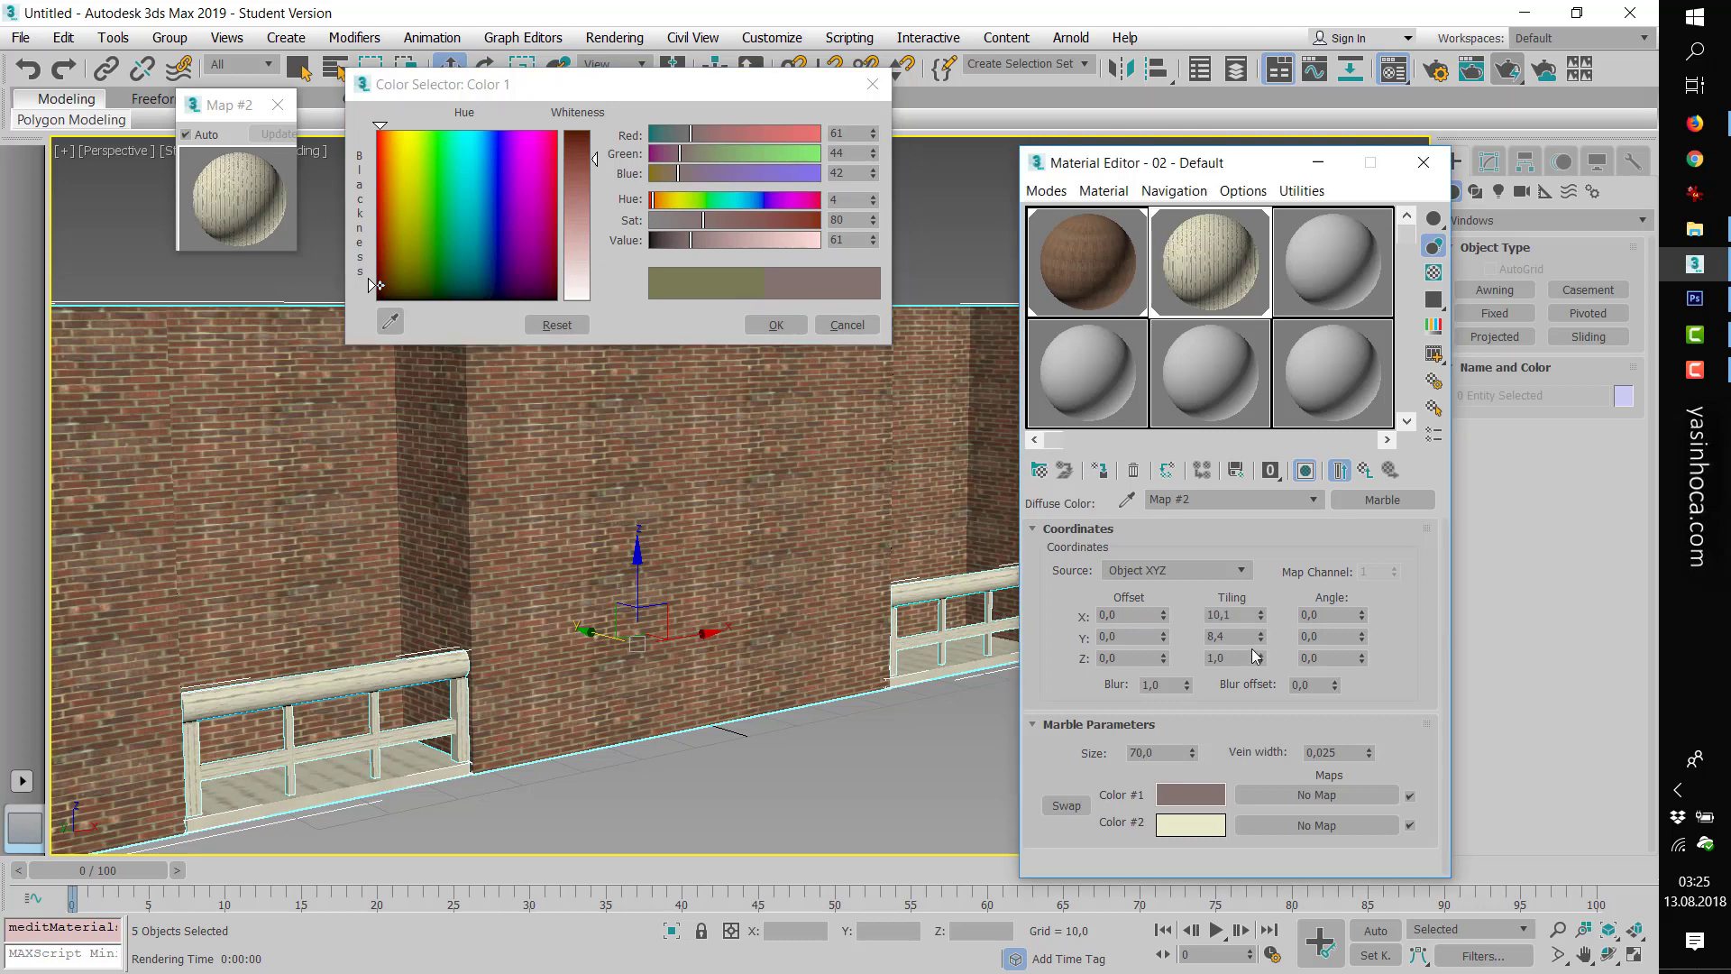
click(776, 325)
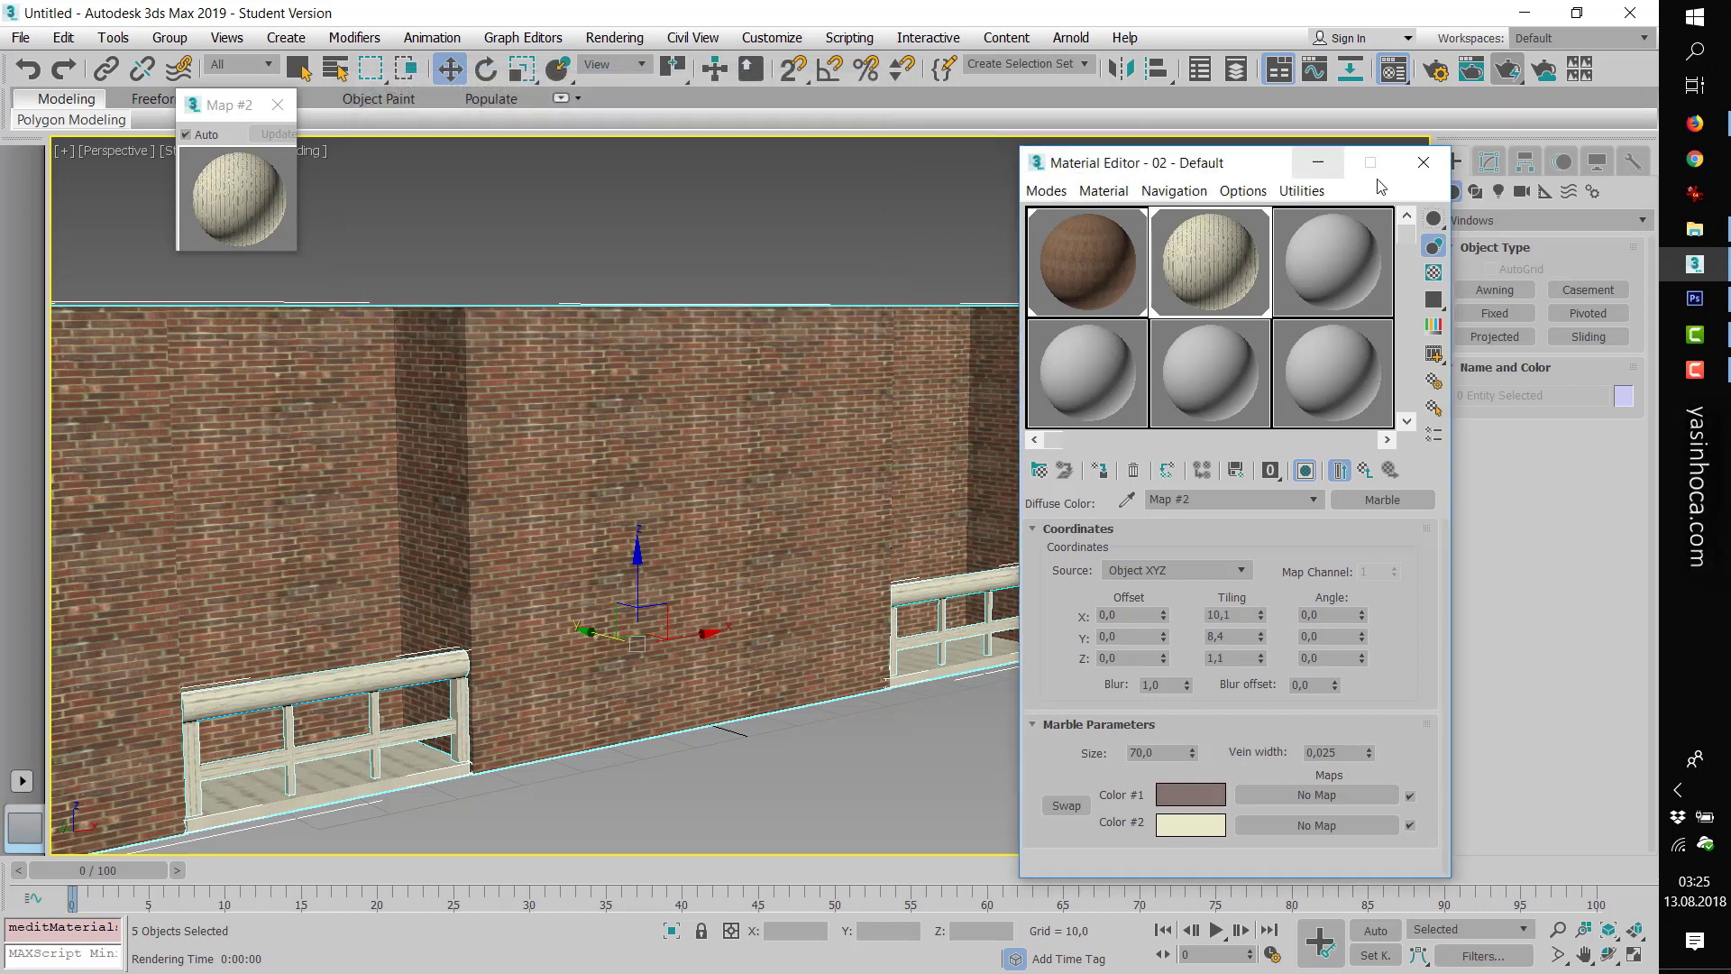
click(1424, 162)
scroll(823, 578, down, 10)
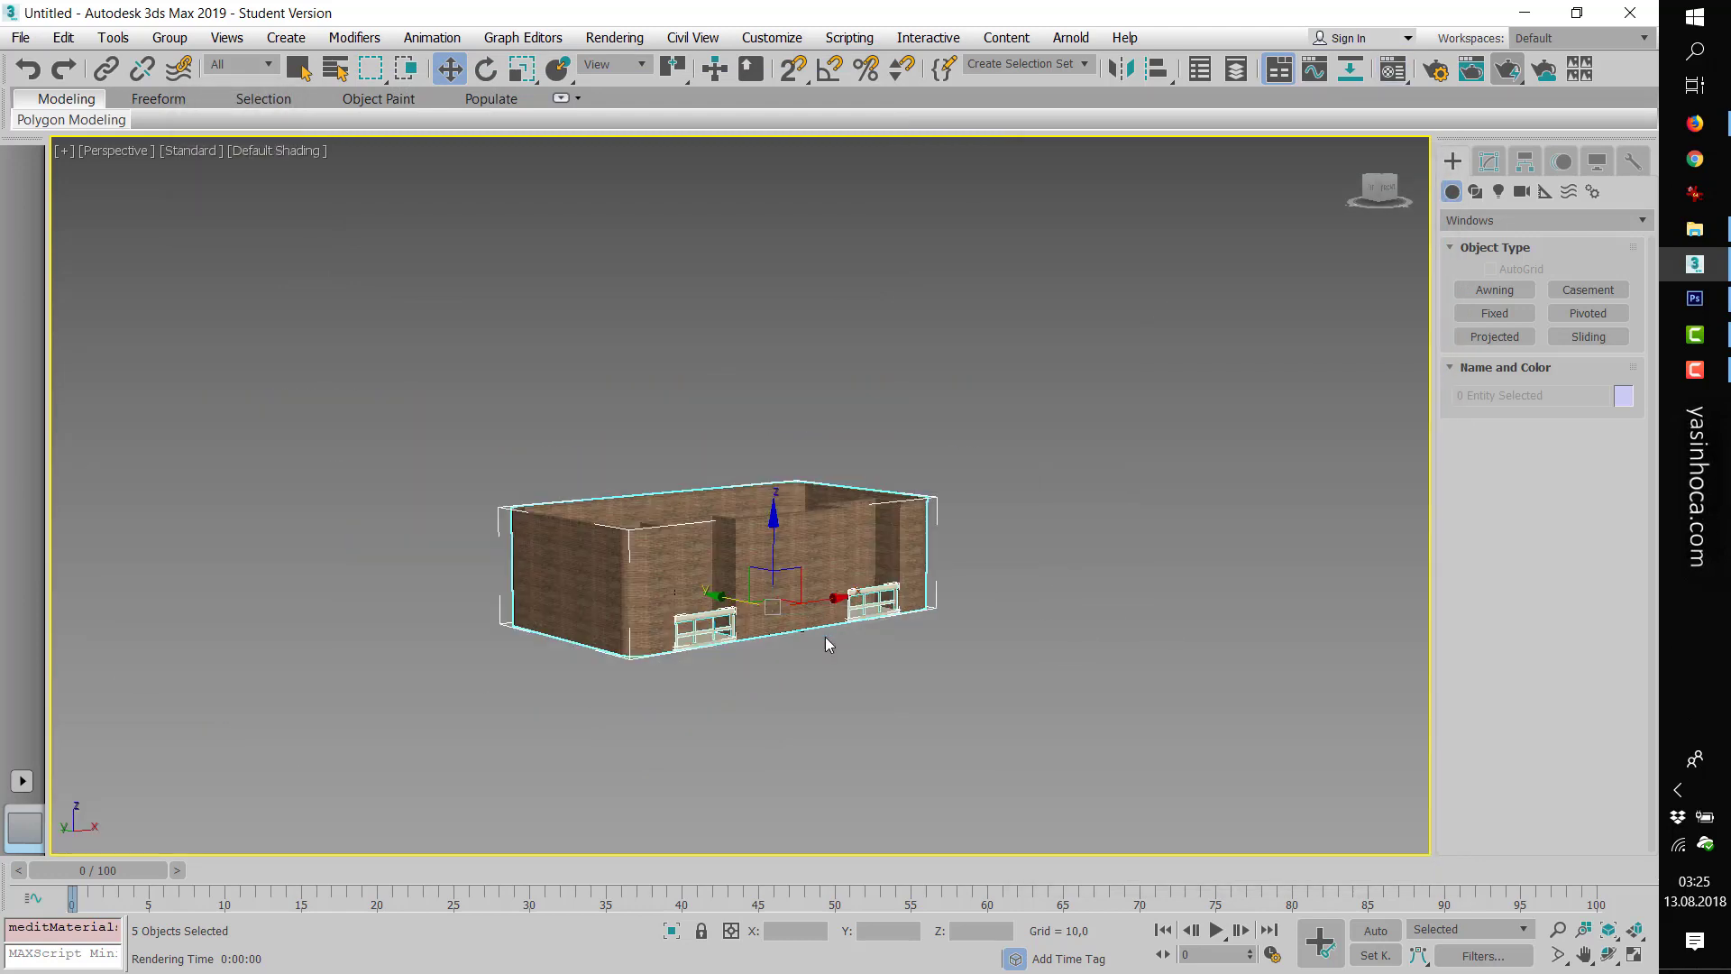
scroll(826, 636, down, 2)
scroll(841, 658, up, 8)
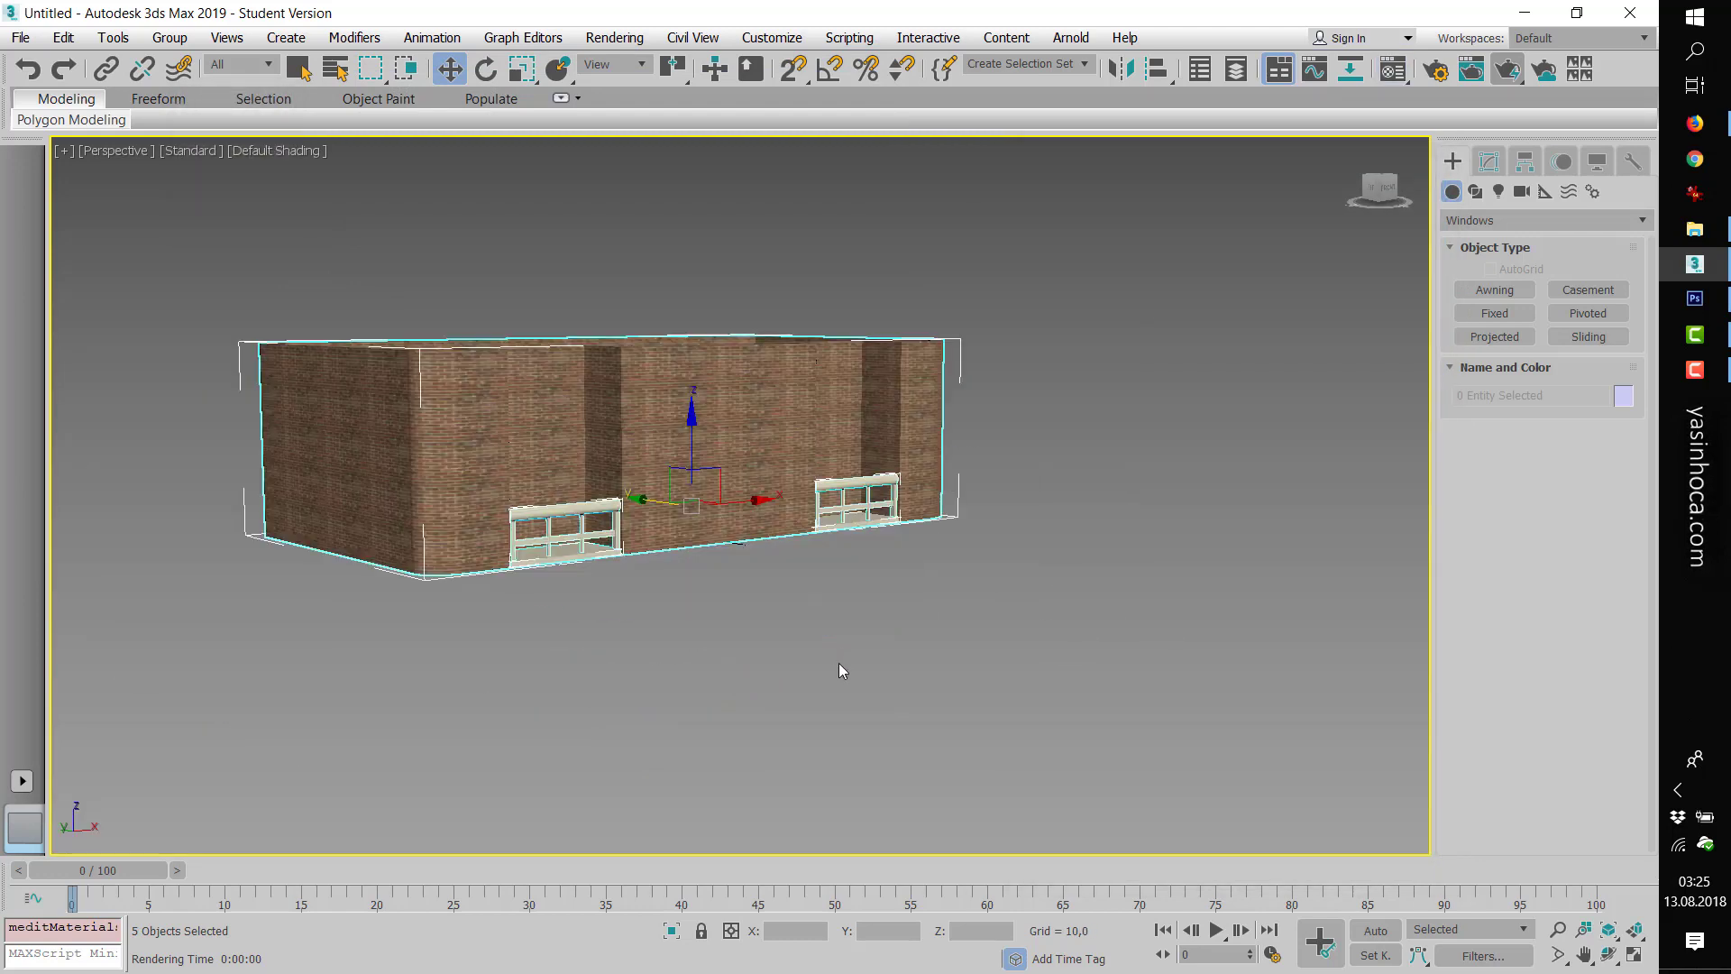
- Select all five floor pieces and group them as Group001
click(756, 666)
drag(989, 600, 992, 603)
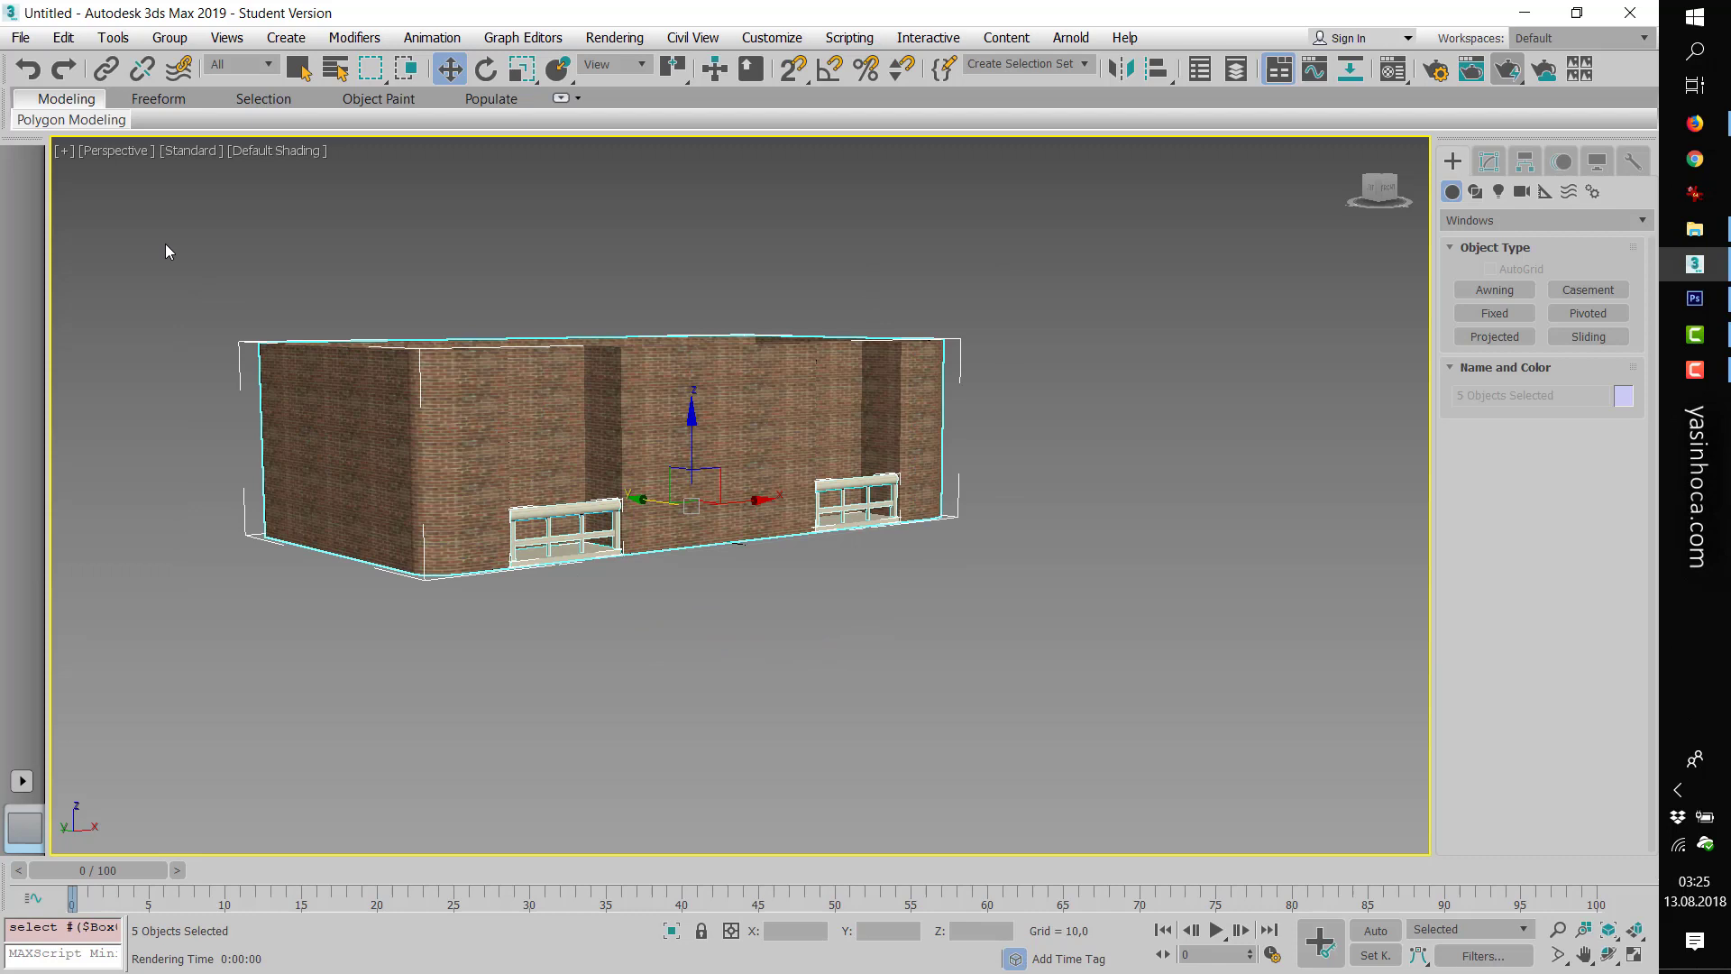
click(181, 39)
click(187, 69)
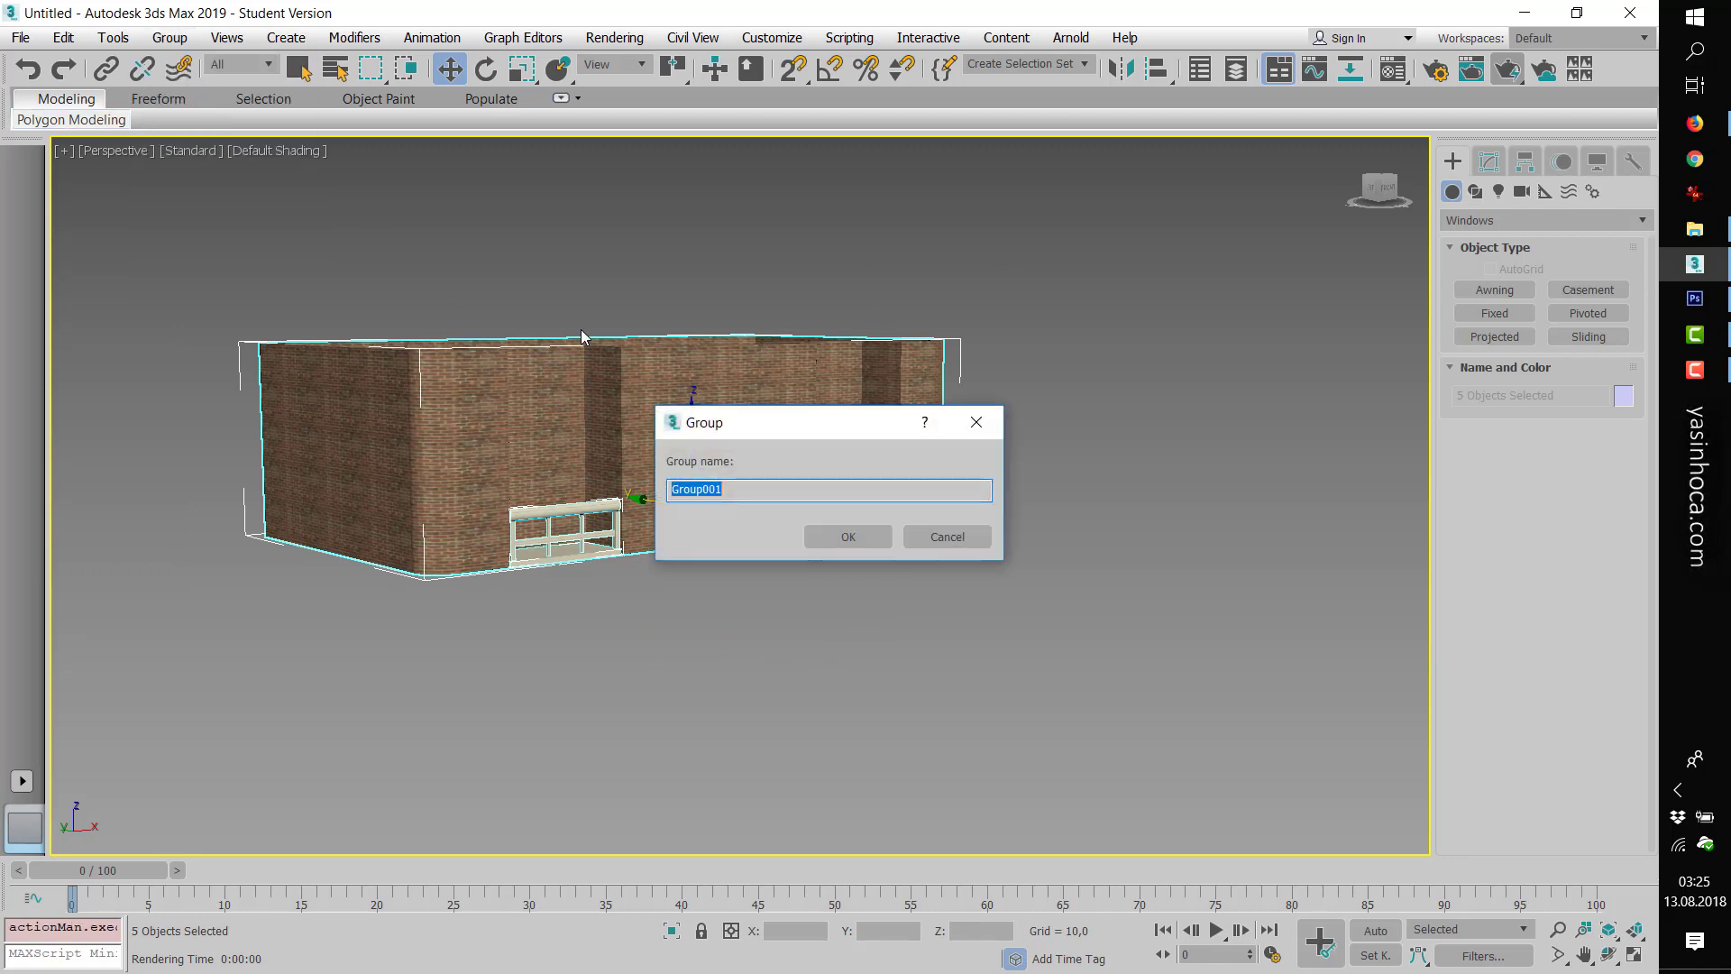
click(846, 544)
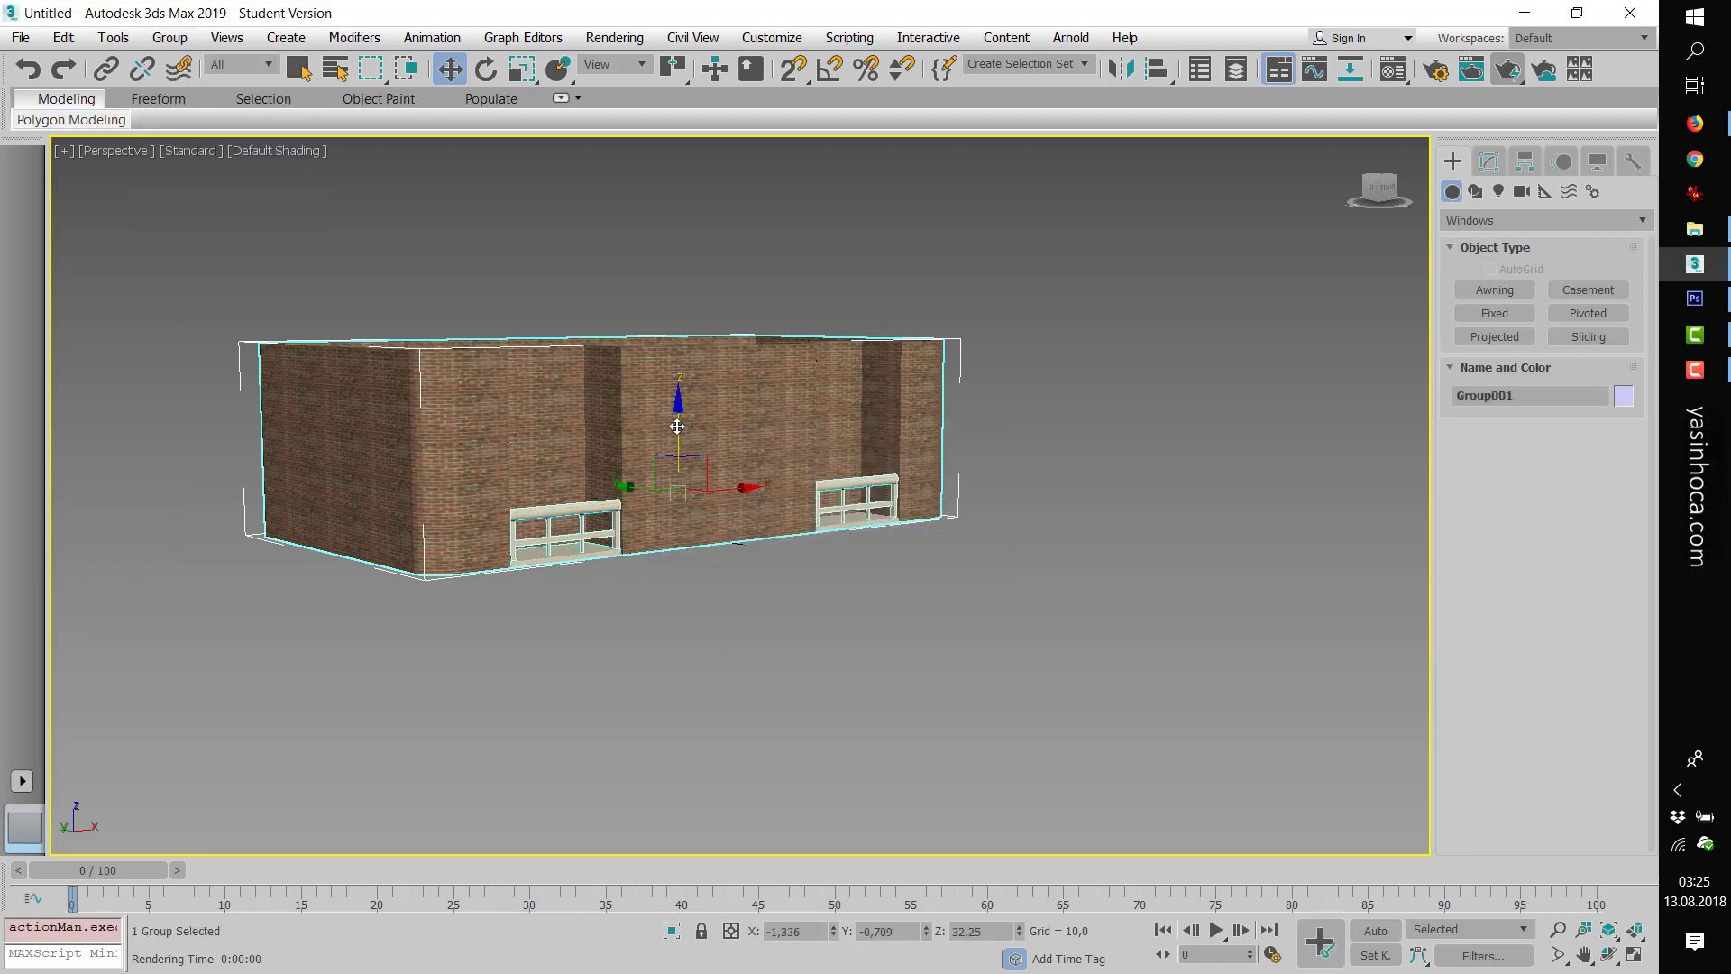
- Clone the floor group upward on Z into a six-storey tower of identical floors
mouse_move(677, 426)
shift+mouse_down()
mouse_move(690, 208)
mouse_move(717, 263)
shift+mouse_up()
click(890, 507)
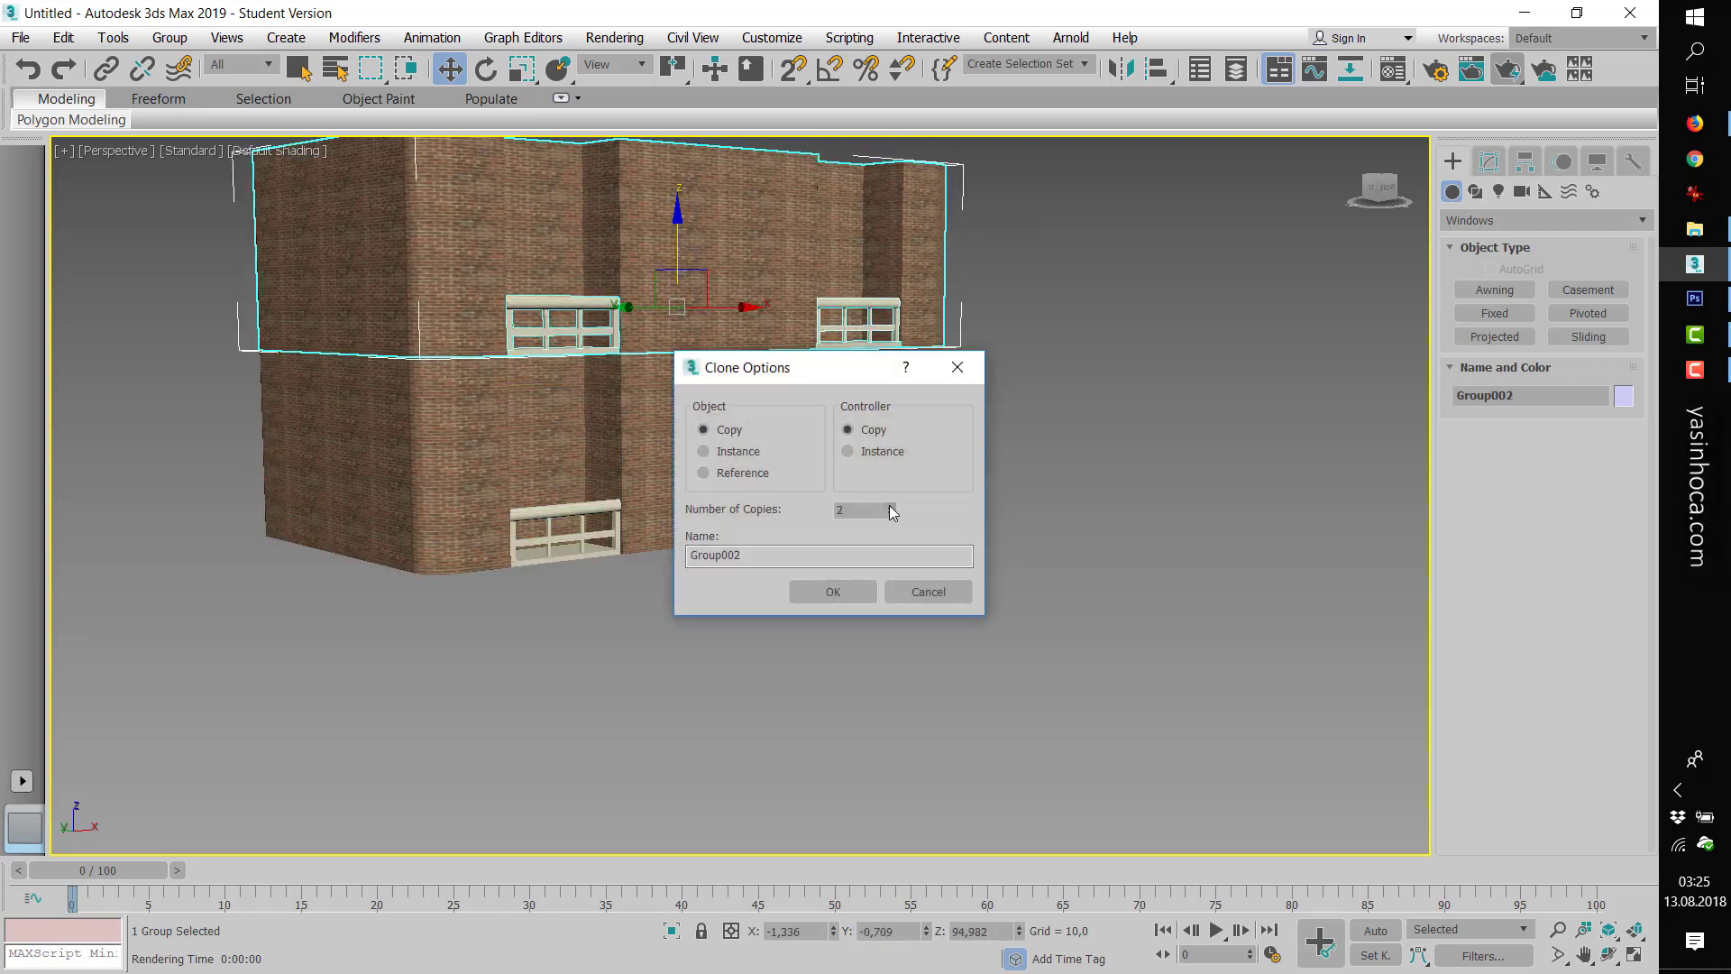
click(832, 586)
scroll(738, 605, down, 3)
click(738, 622)
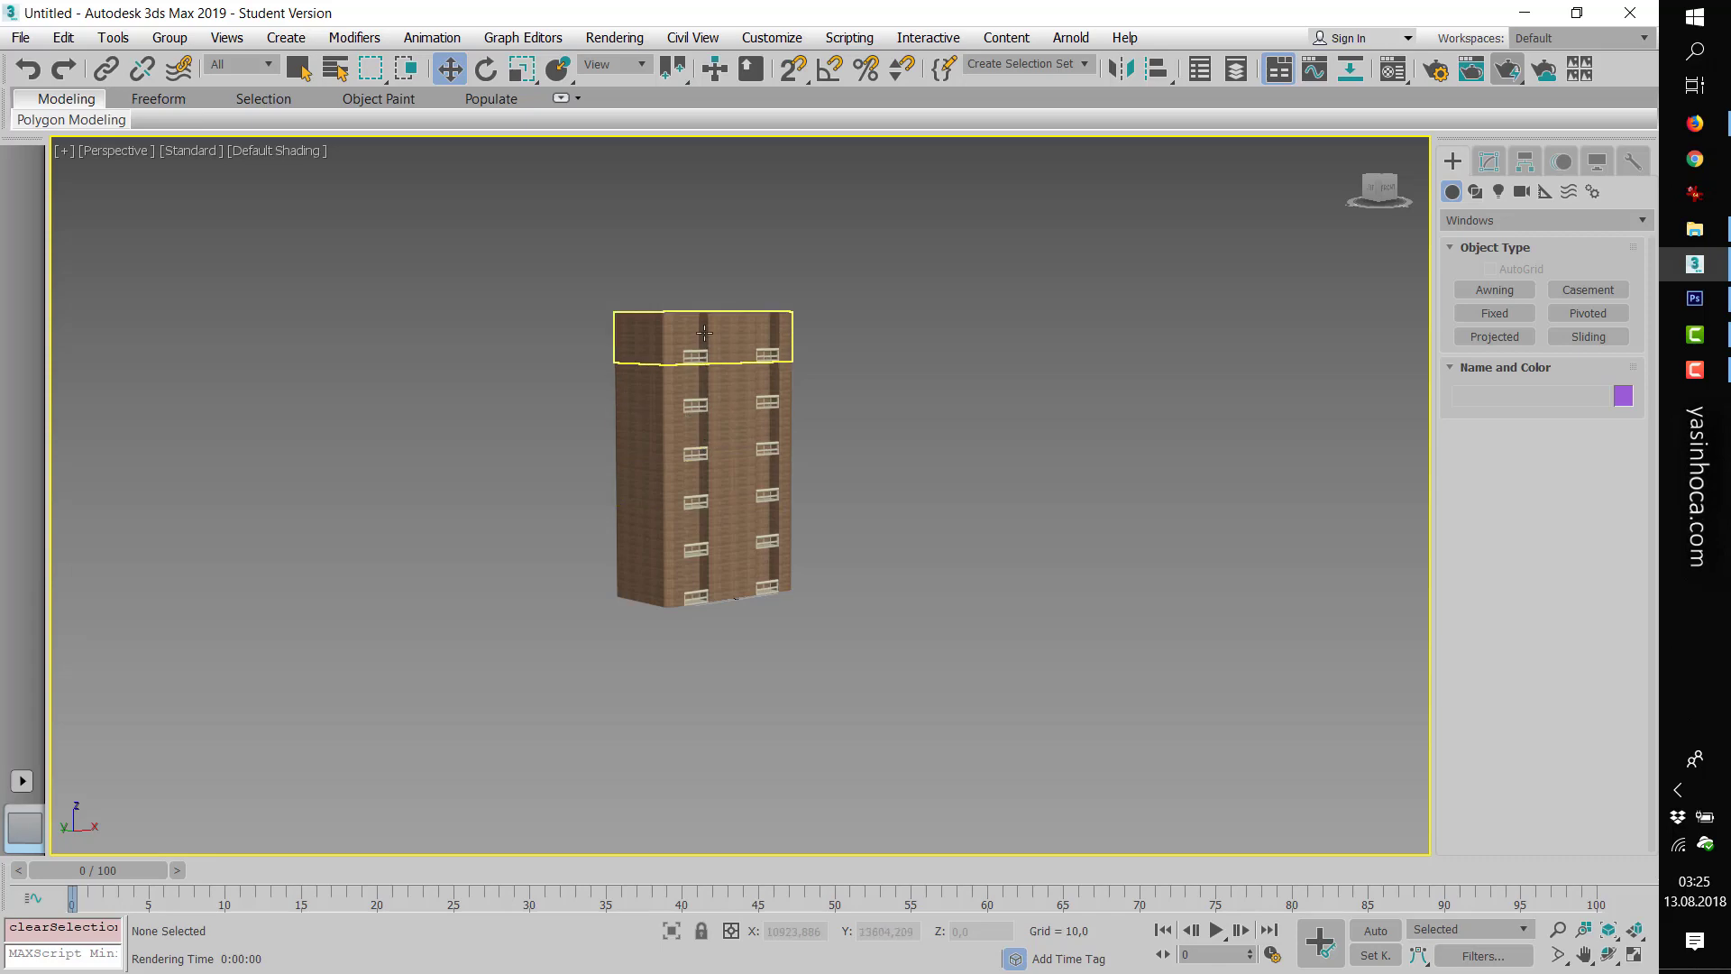
scroll(729, 551, up, 2)
scroll(729, 551, up, 1)
scroll(730, 551, up, 1)
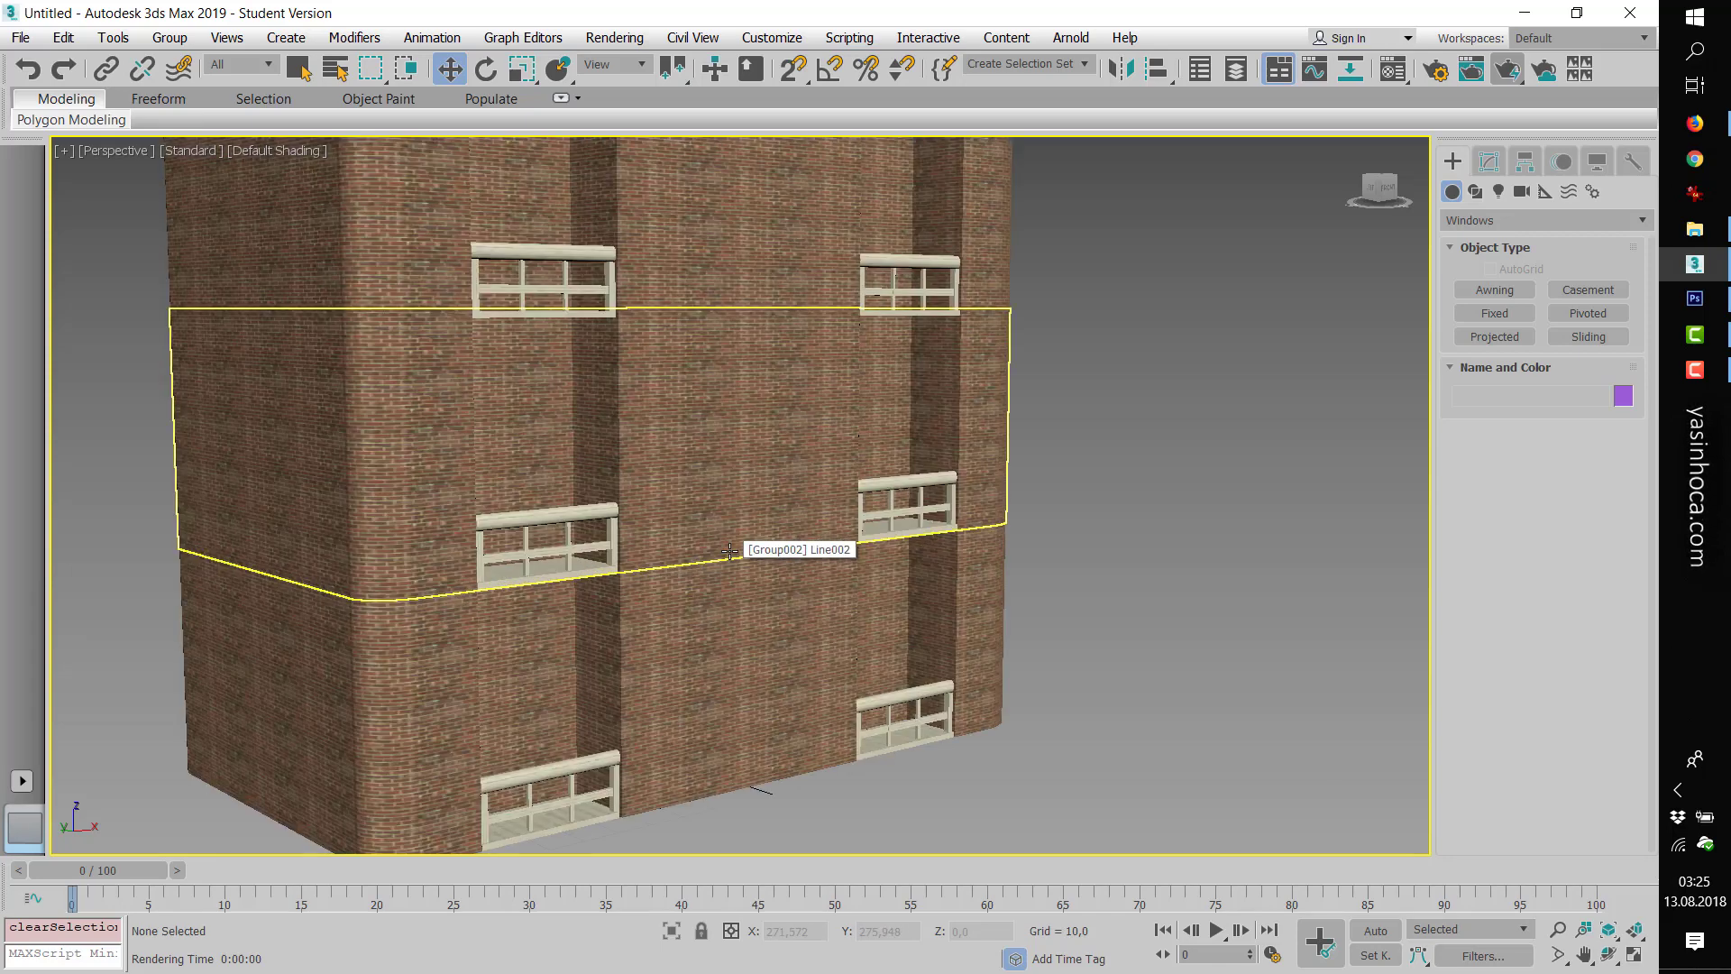
scroll(729, 551, up, 1)
scroll(729, 551, up, 1)
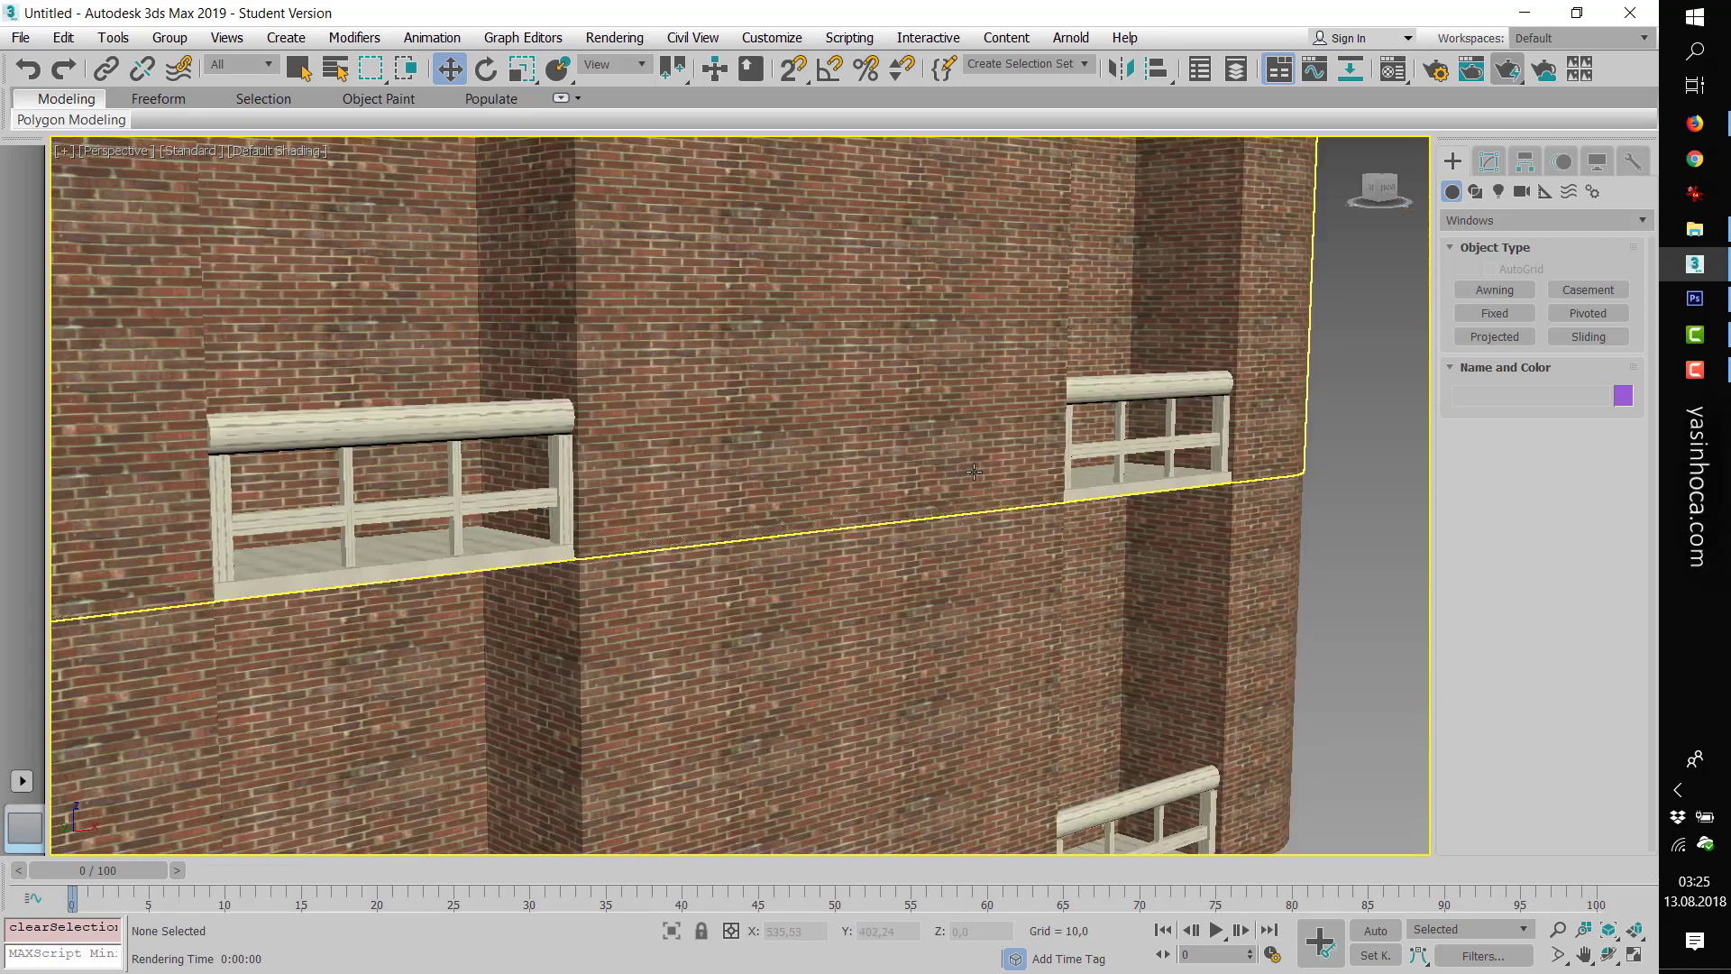
scroll(983, 467, down, 2)
scroll(979, 471, down, 2)
scroll(1011, 448, up, 1)
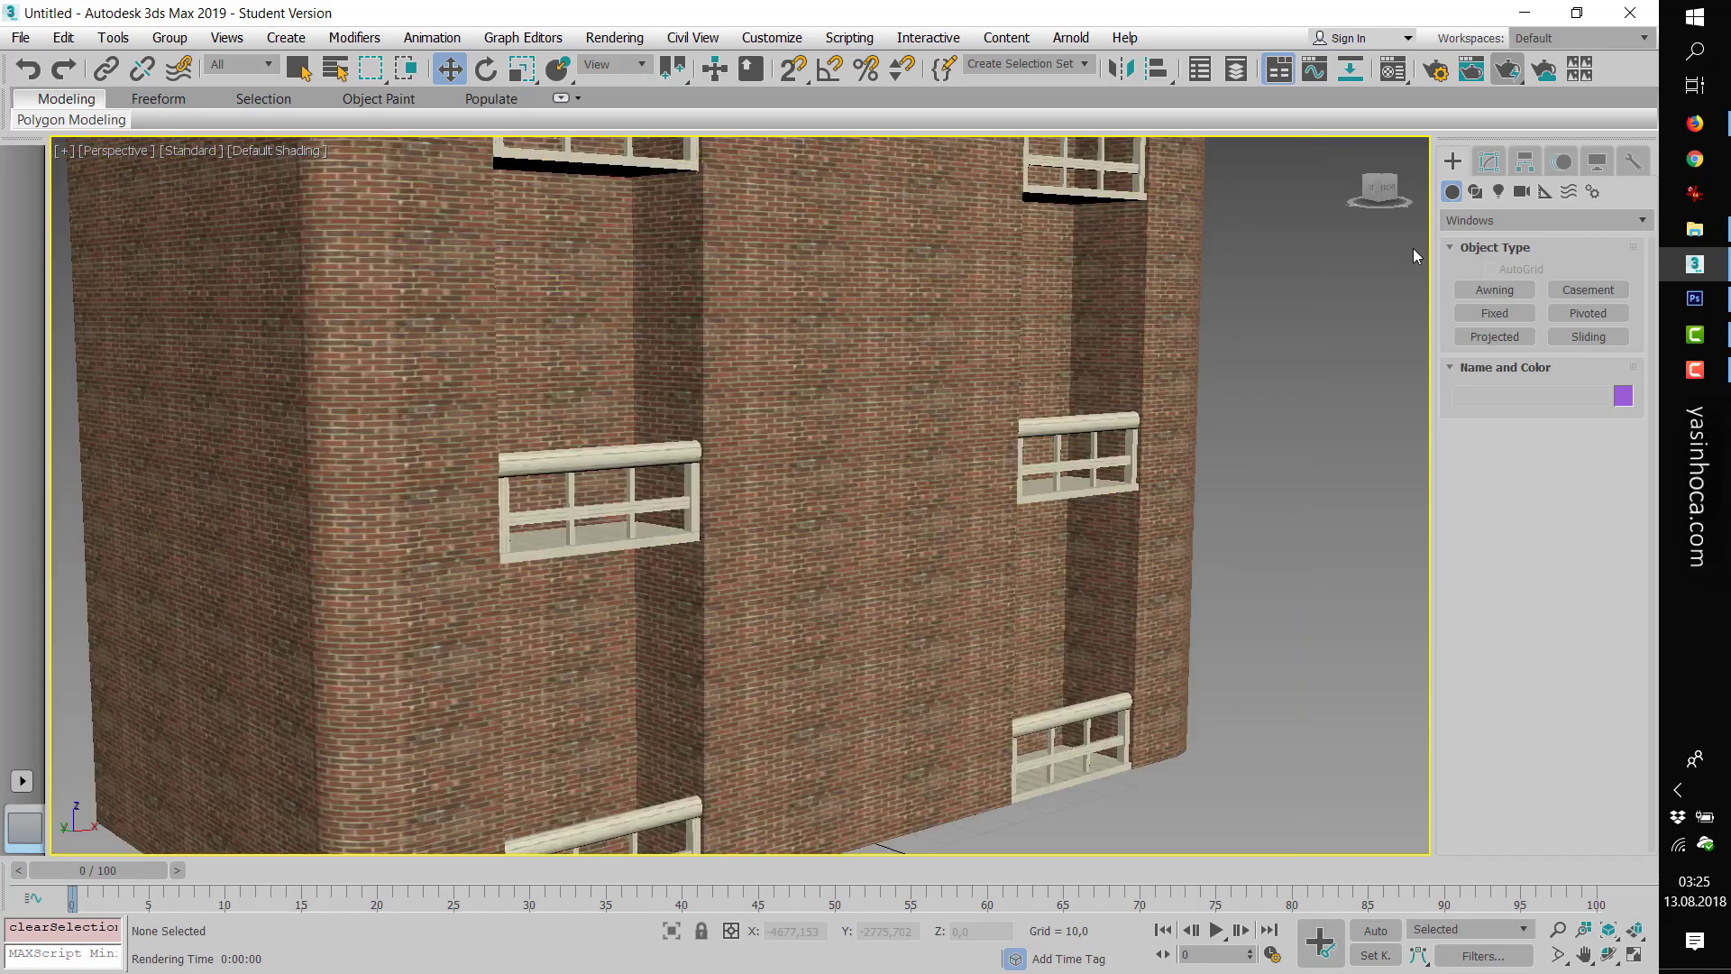
click(1508, 69)
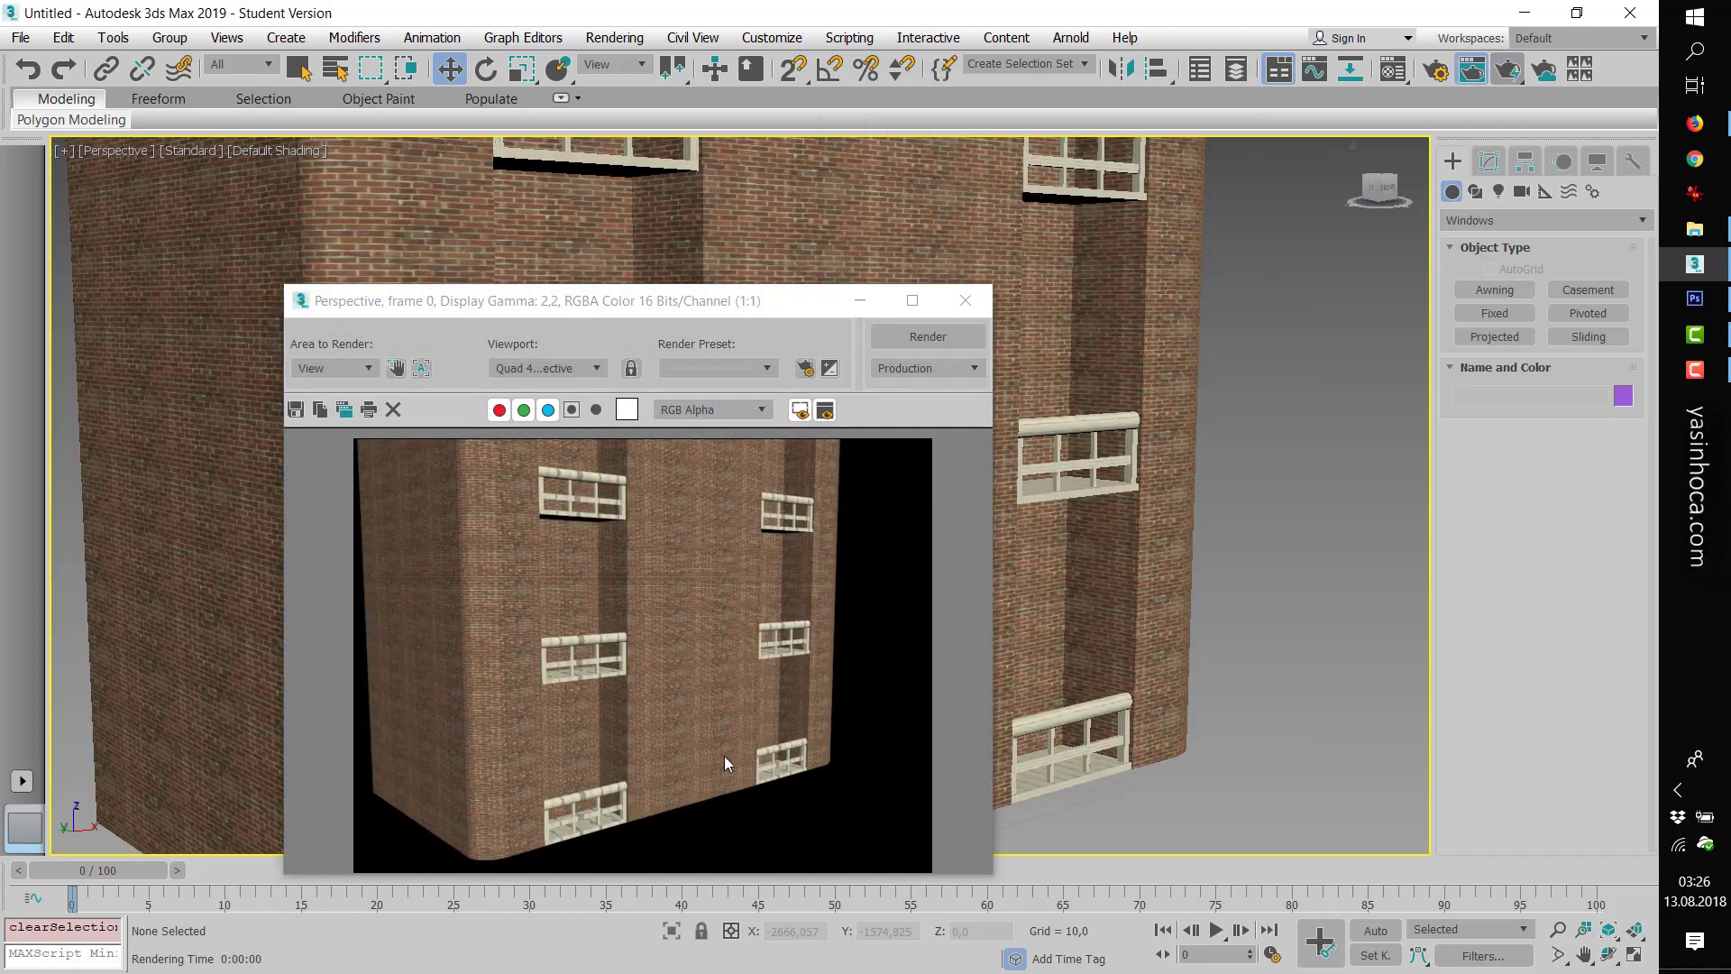
click(963, 301)
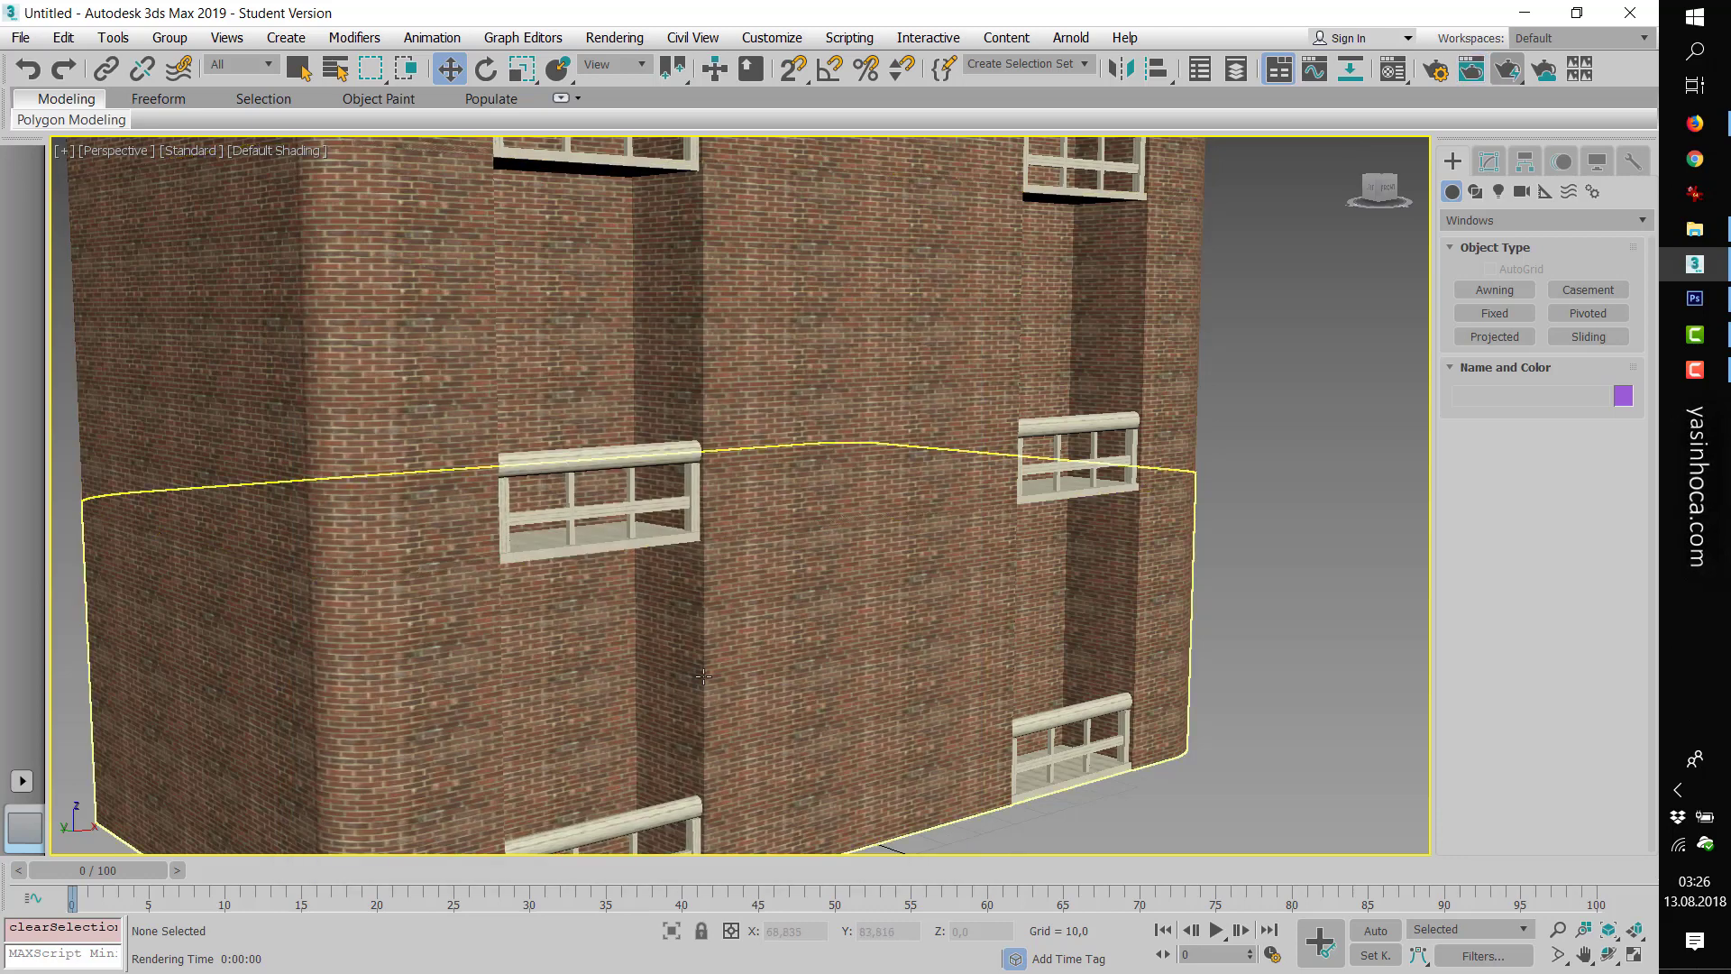
scroll(704, 677, down, 3)
scroll(816, 701, down, 3)
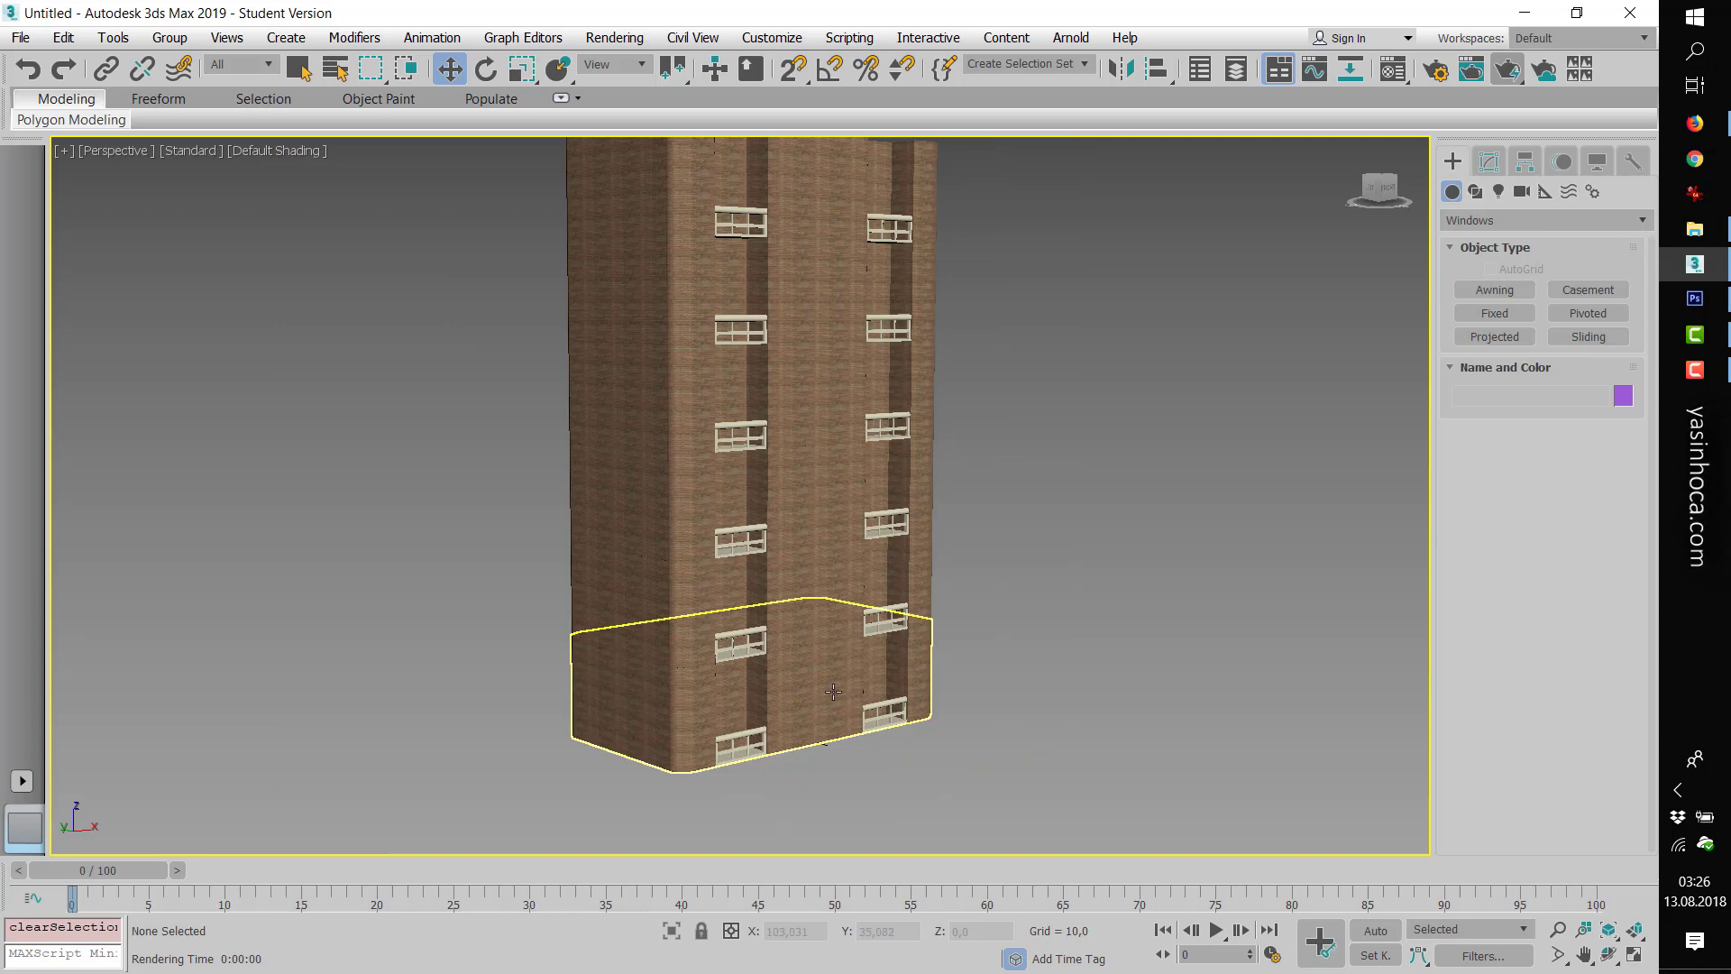
scroll(834, 692, down, 1)
scroll(832, 696, down, 3)
scroll(738, 537, down, 3)
scroll(796, 534, up, 6)
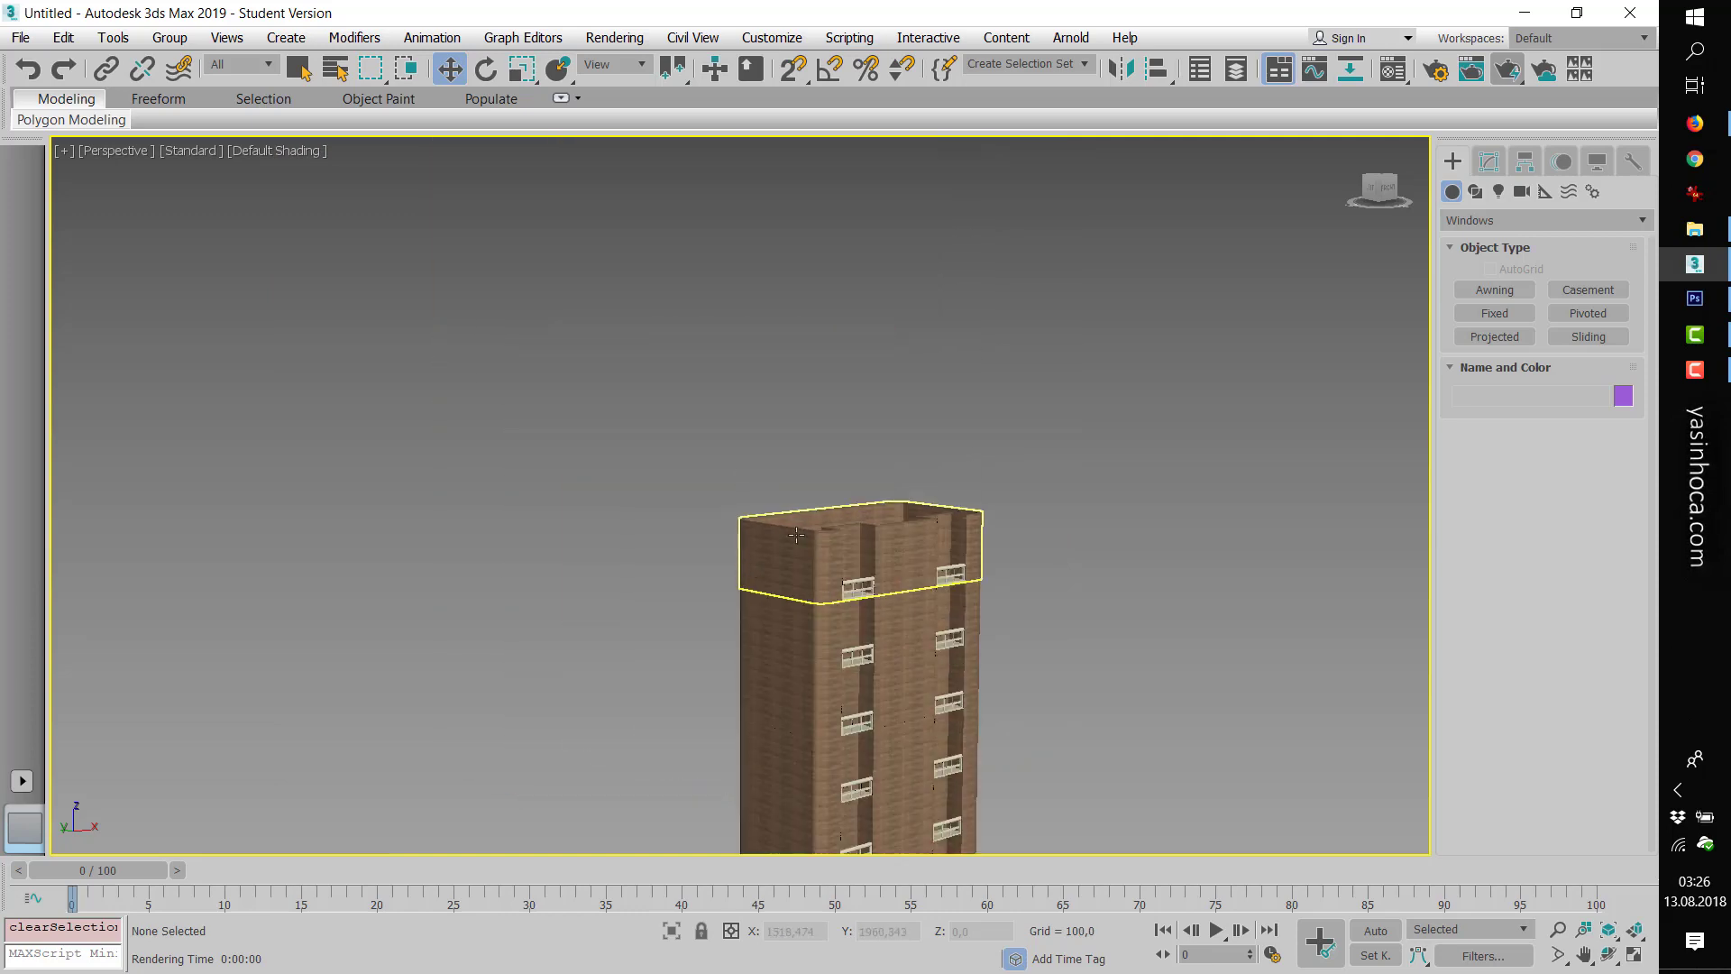
- Choose the Pyramid tool from Standard Primitives and switch to Top view
click(1461, 221)
click(1471, 260)
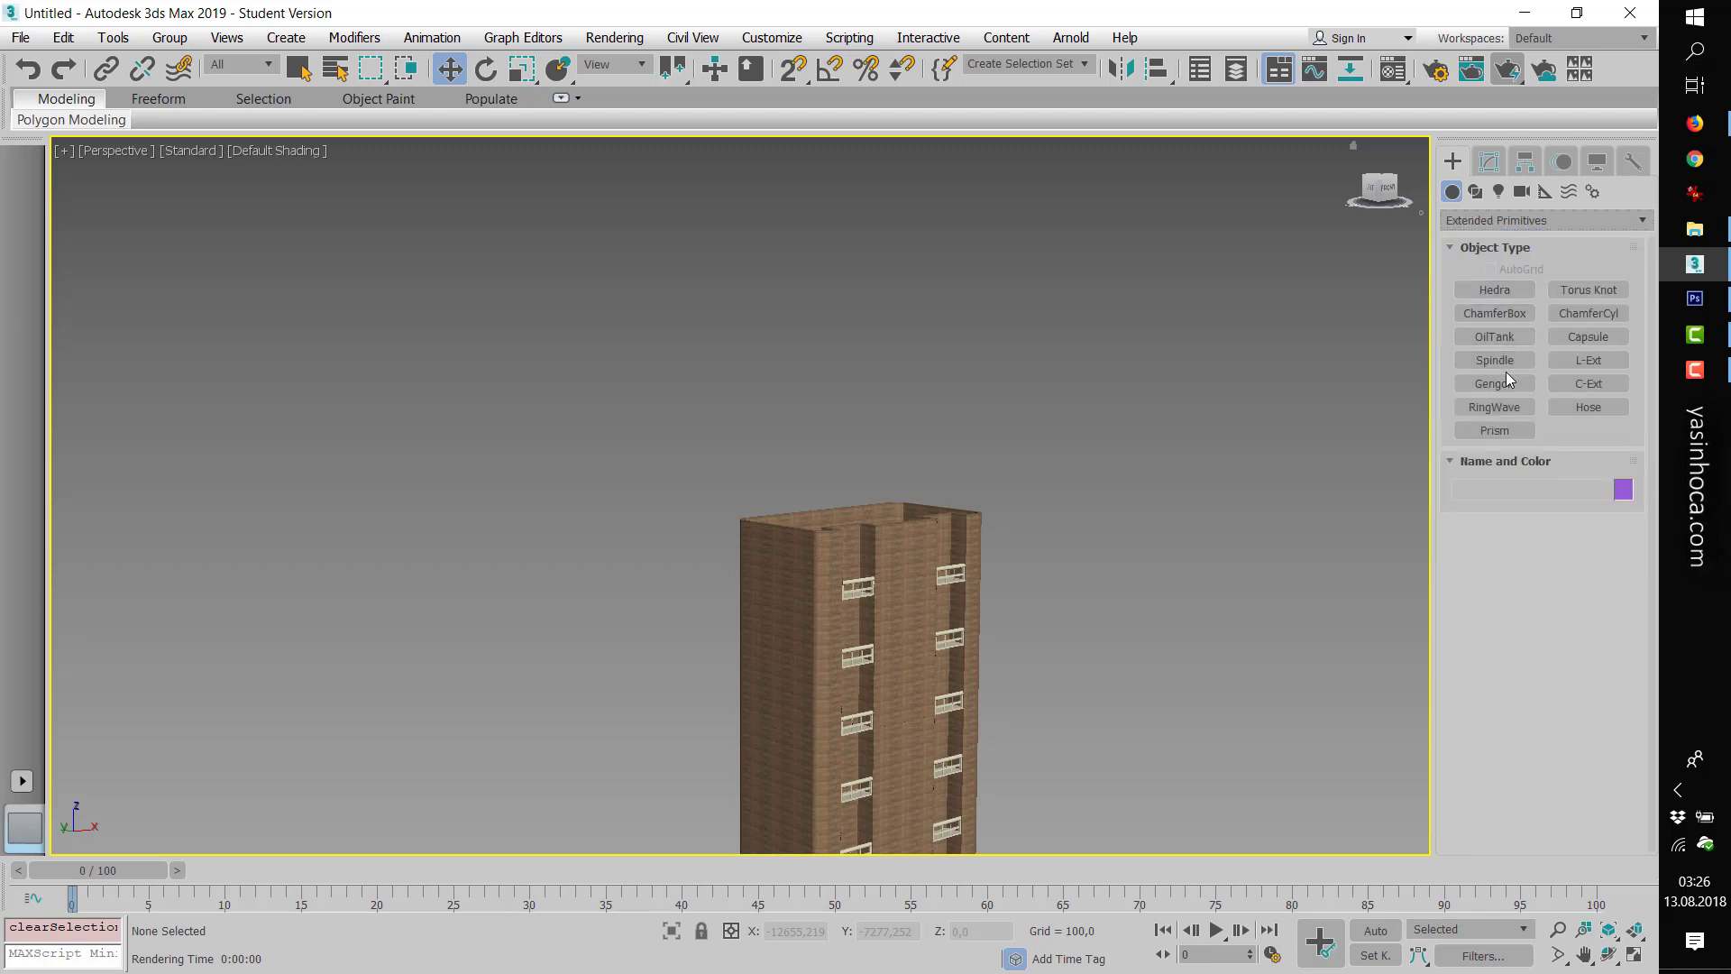
click(1474, 220)
click(1472, 242)
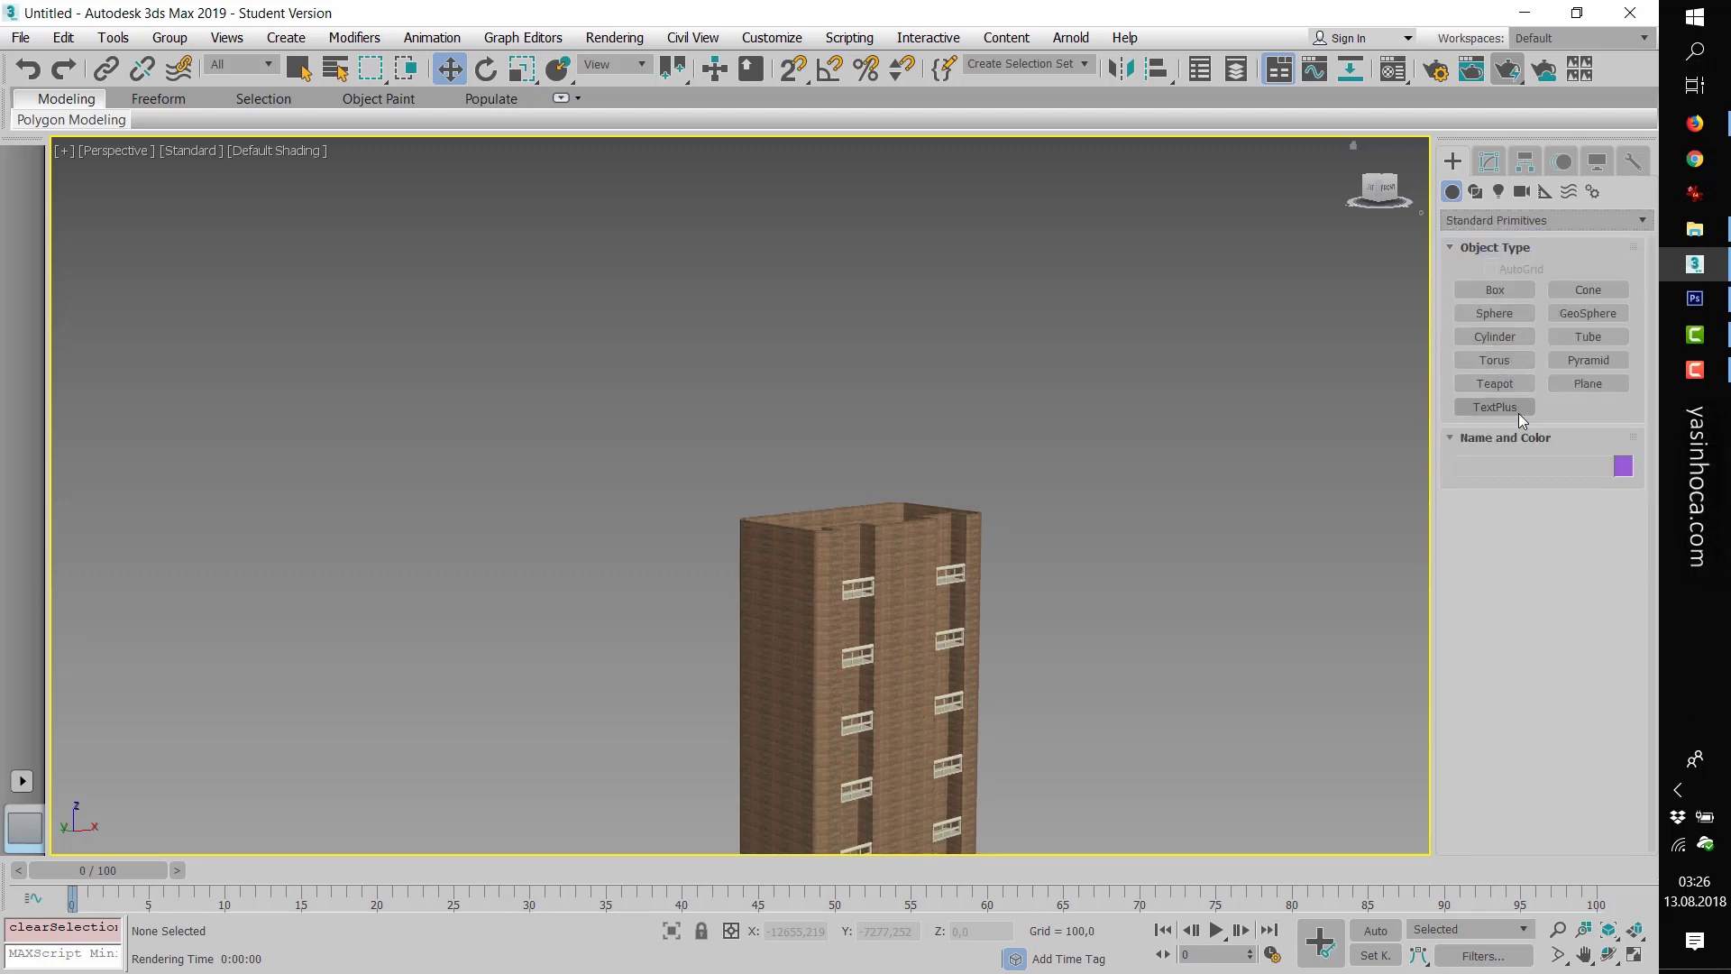
click(1587, 360)
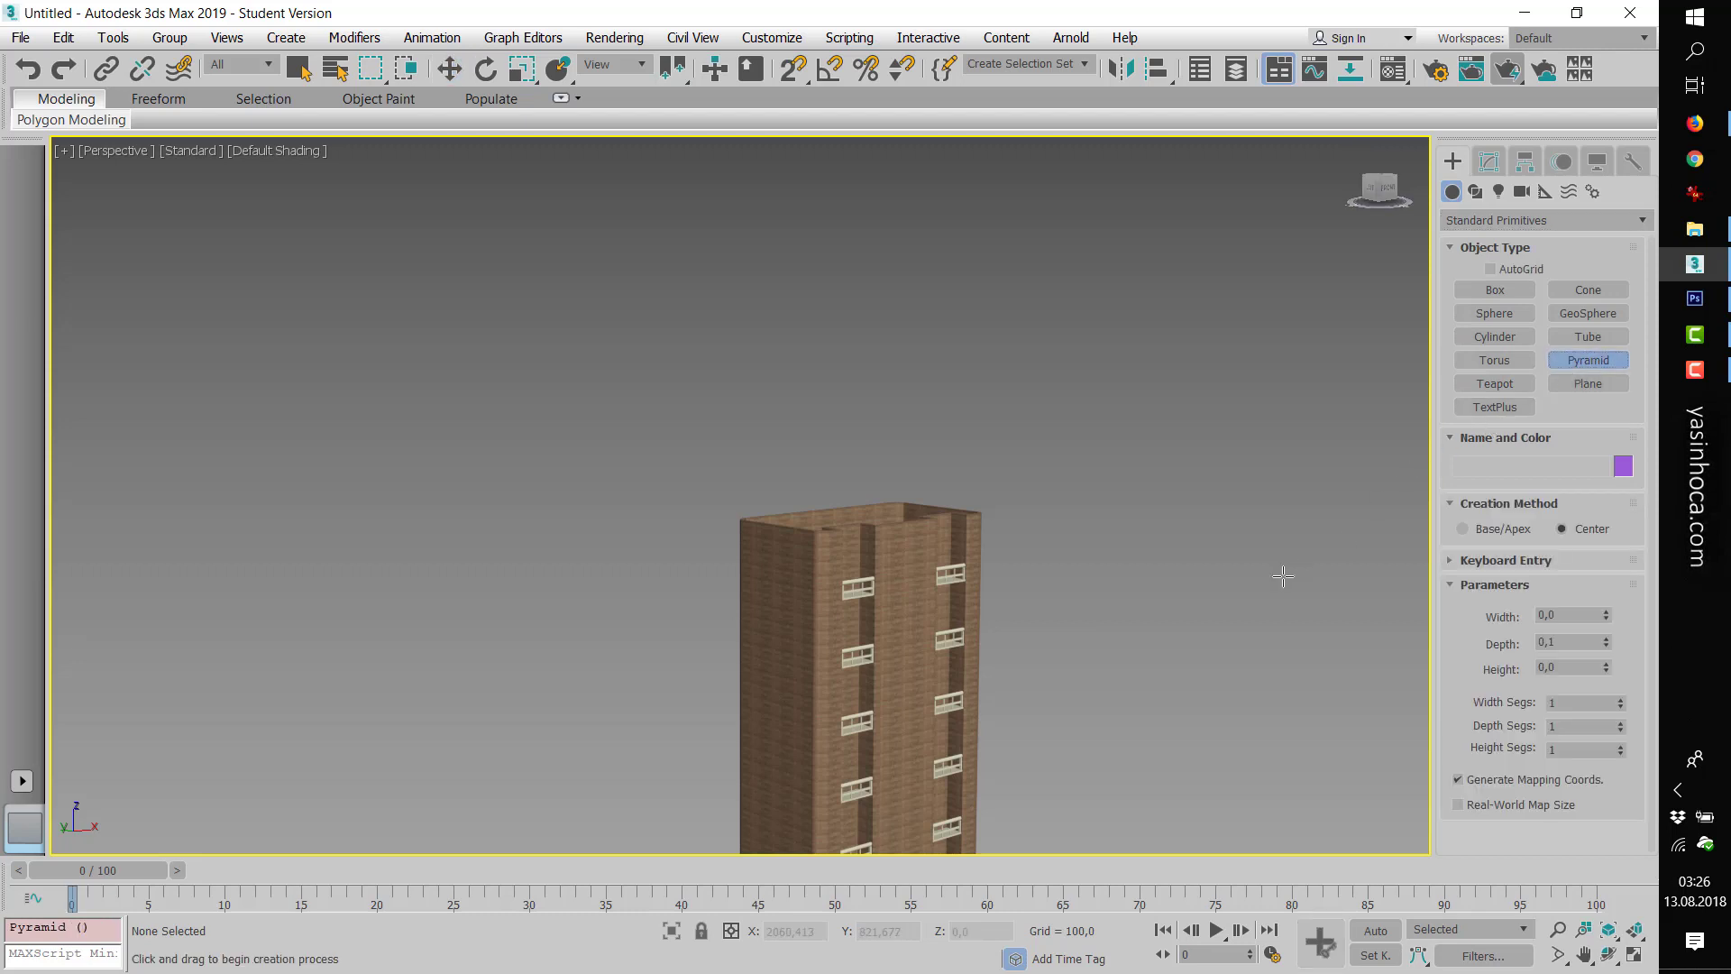
key(t)
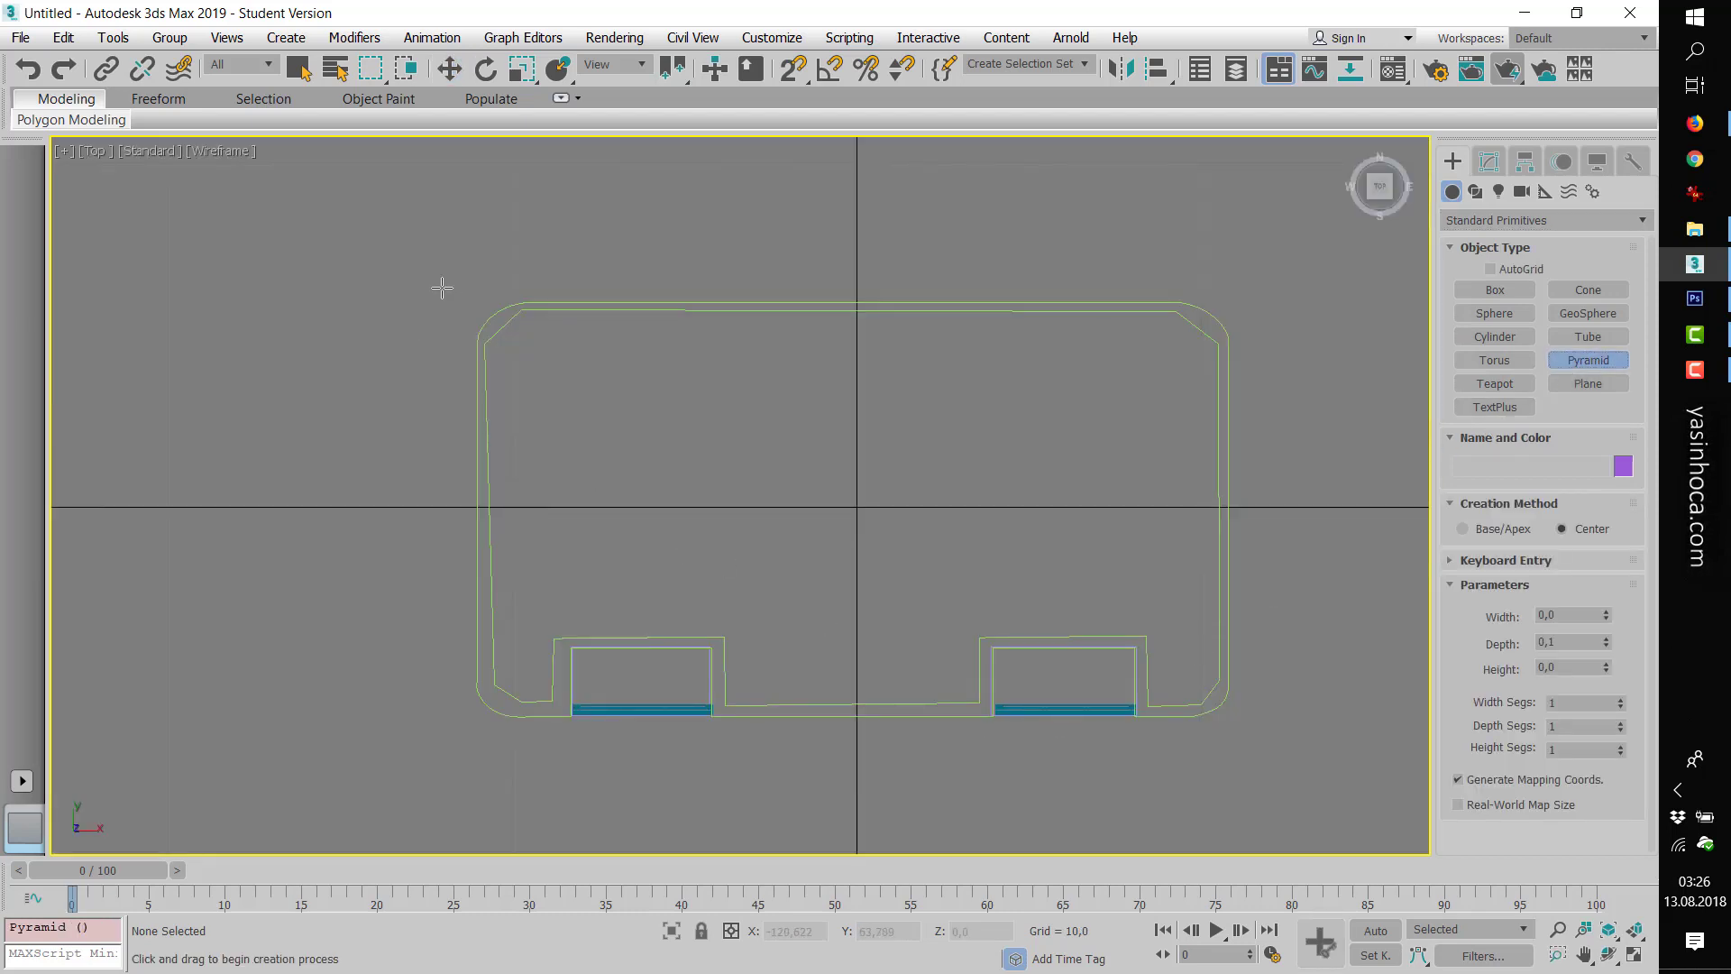
- Draw a flat Pyramid001 over the tower plan and move it to the plan's centre
drag(444, 287, 1090, 607)
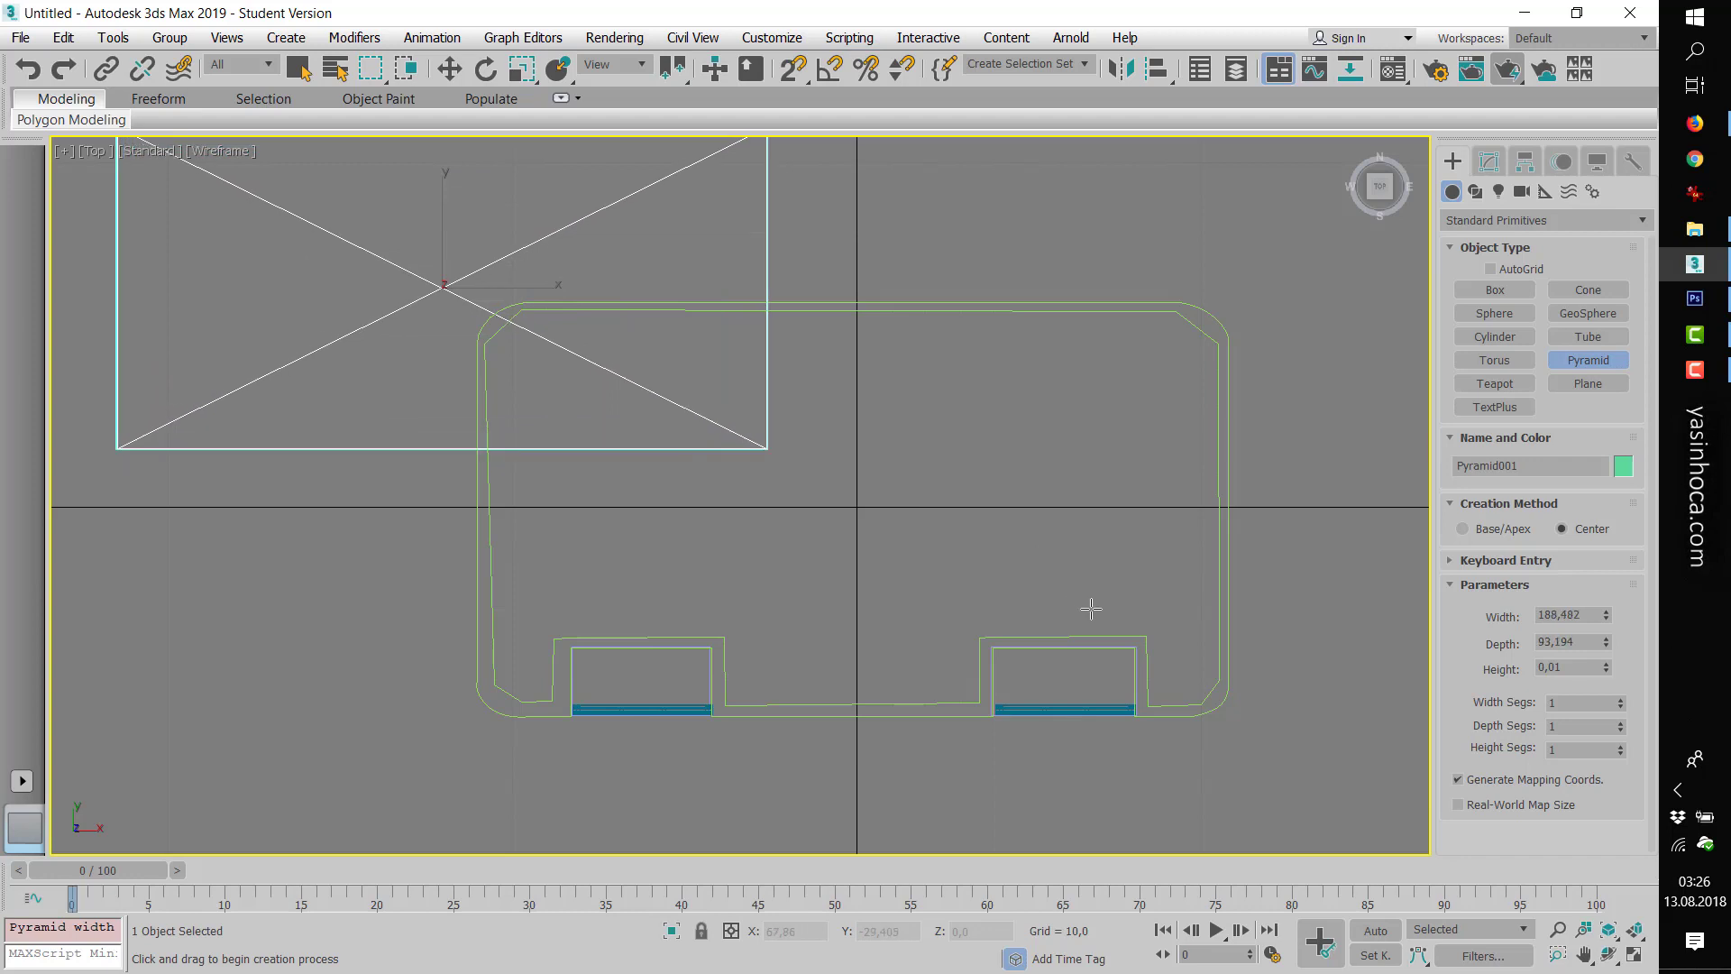
click(452, 274)
click(449, 68)
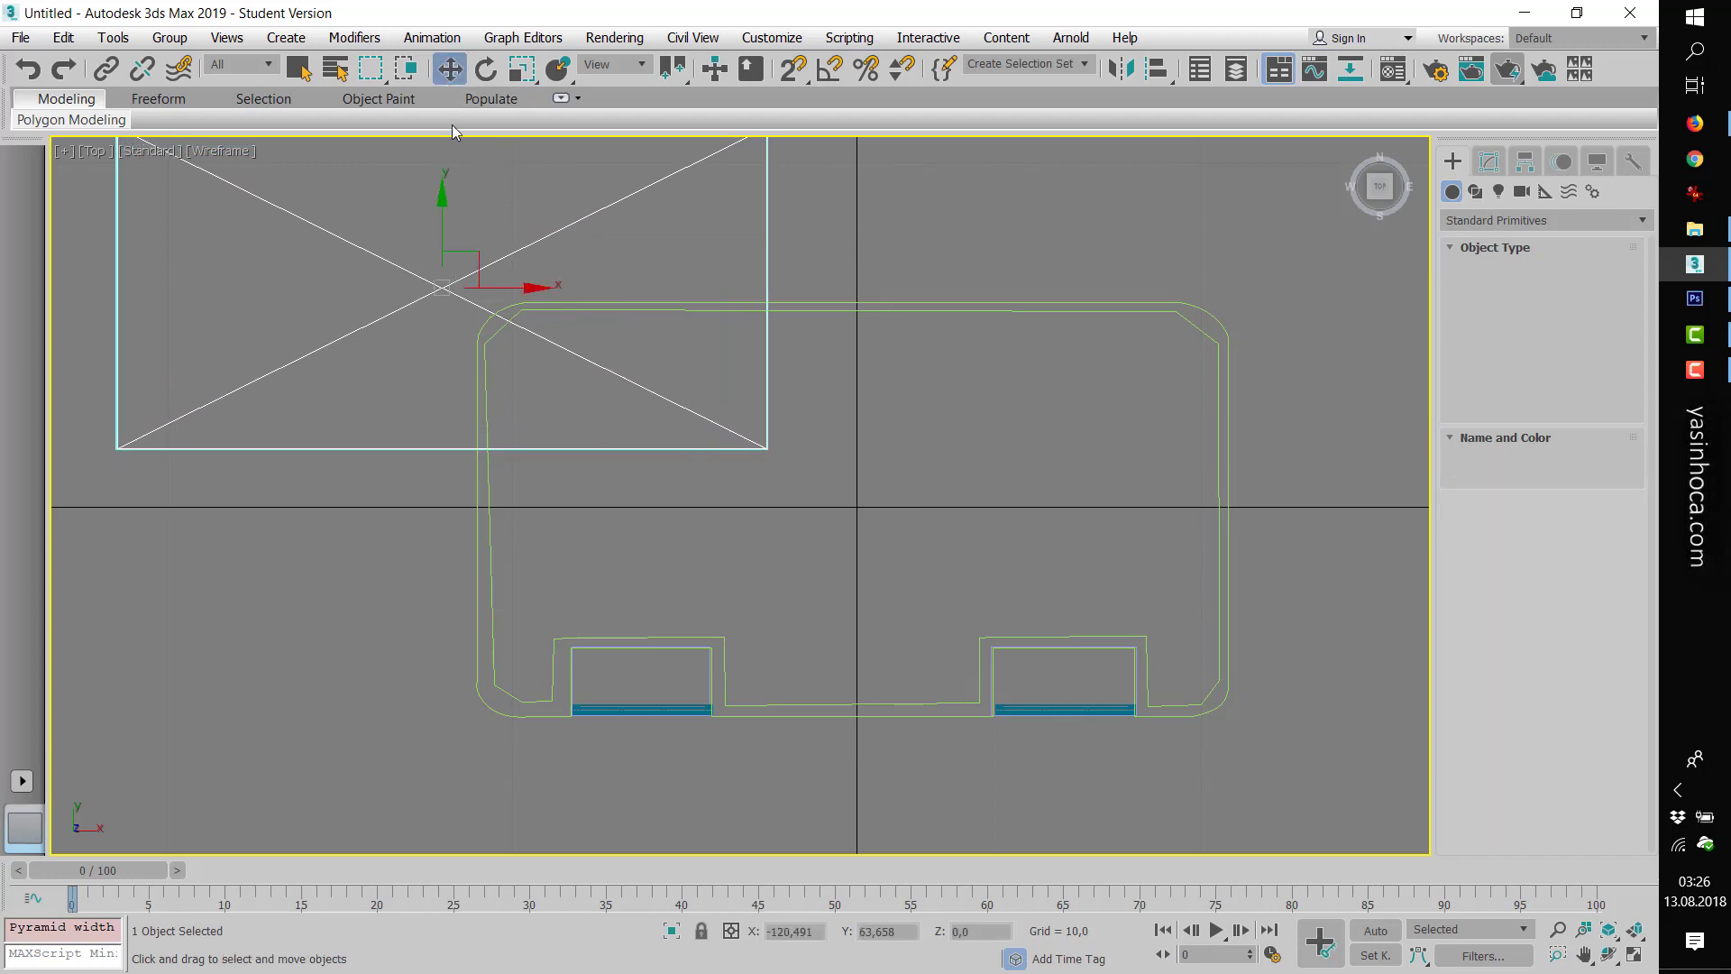
drag(462, 271, 565, 347)
drag(741, 366, 987, 459)
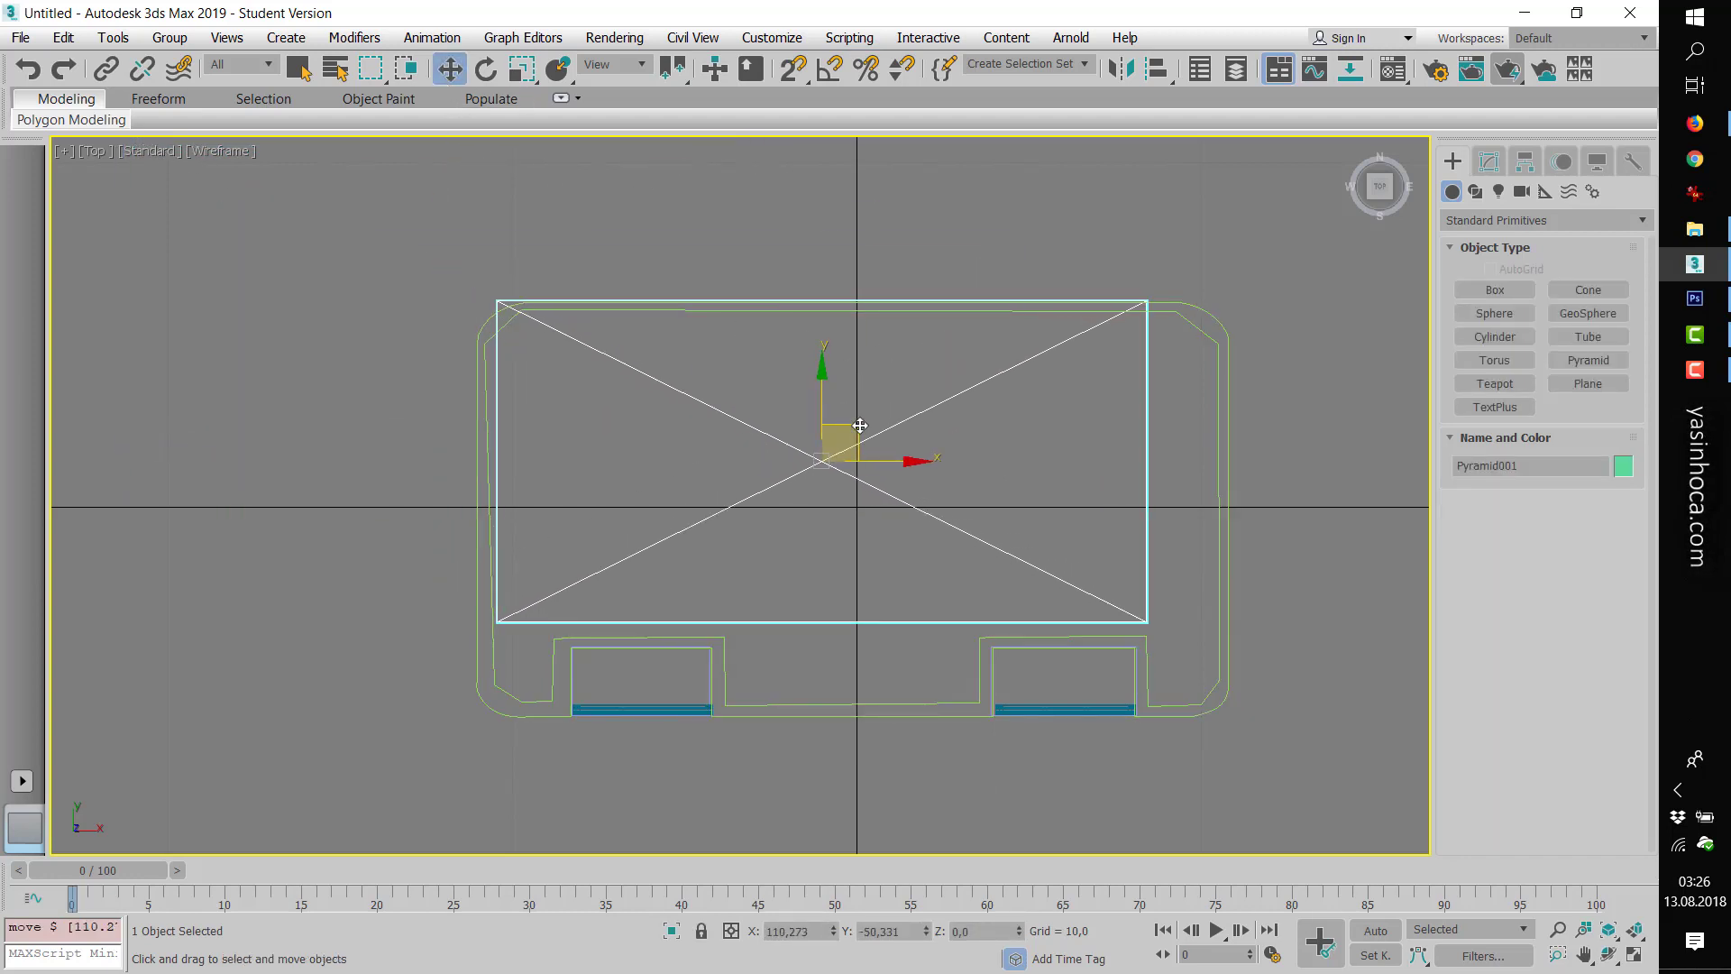
- Widen and deepen the pyramid to cover the plan, then raise it onto the tower top
click(1490, 161)
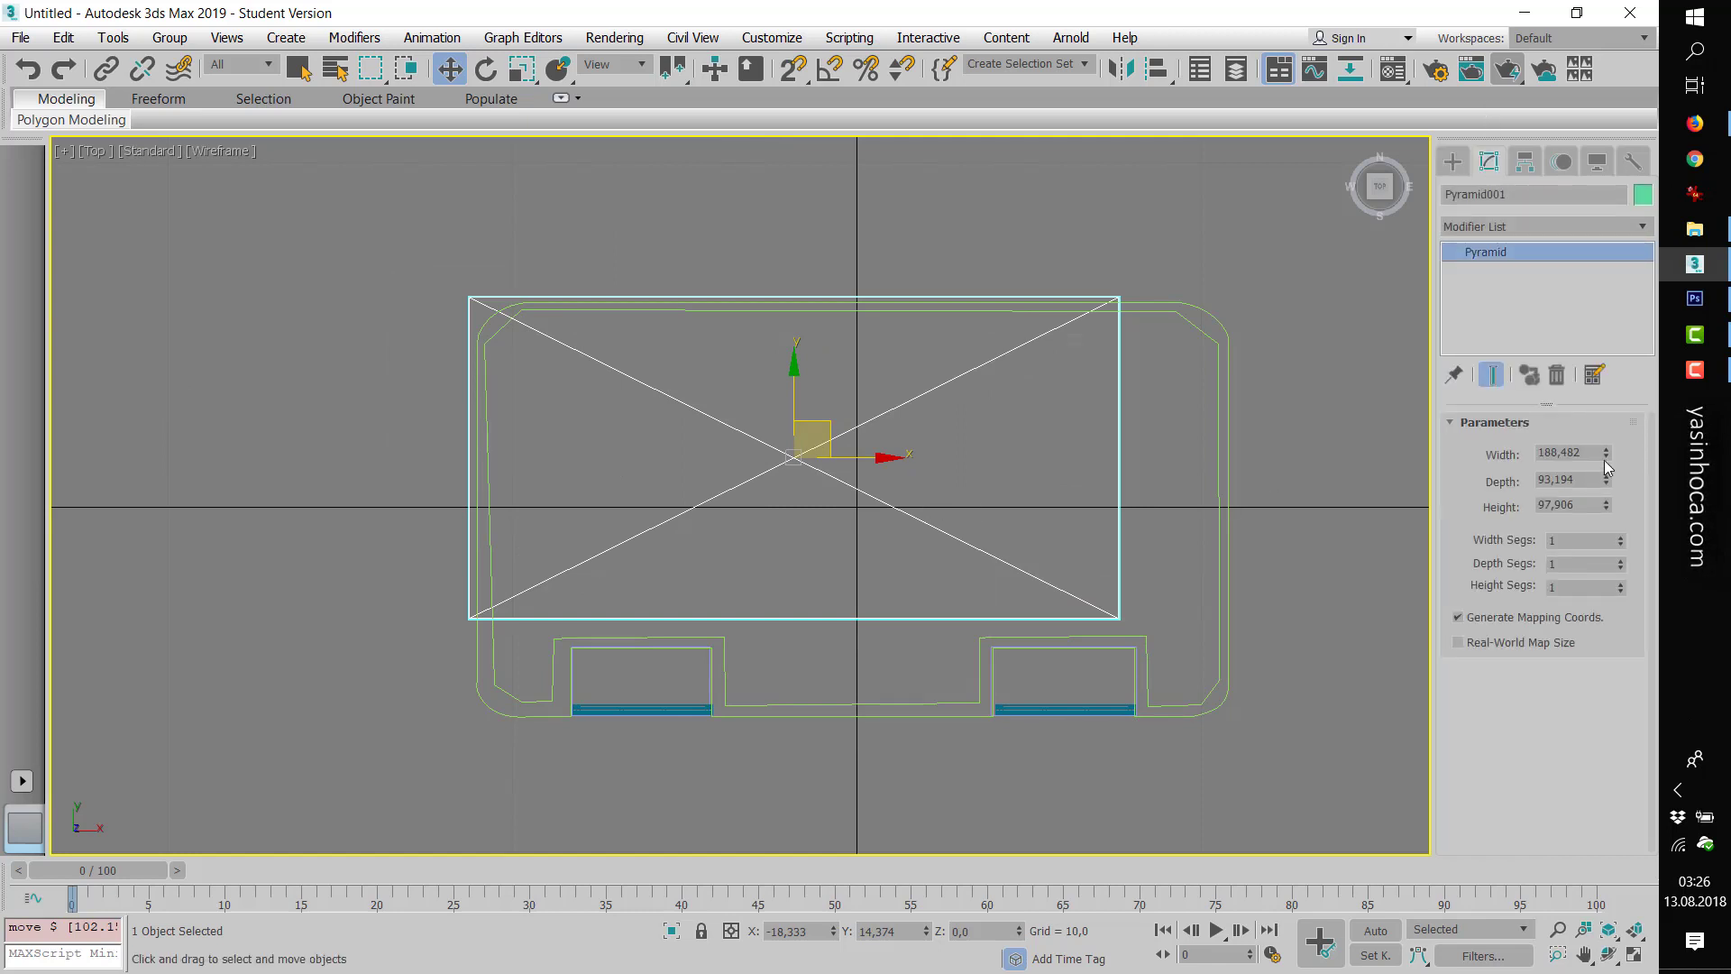
drag(1606, 453, 1602, 424)
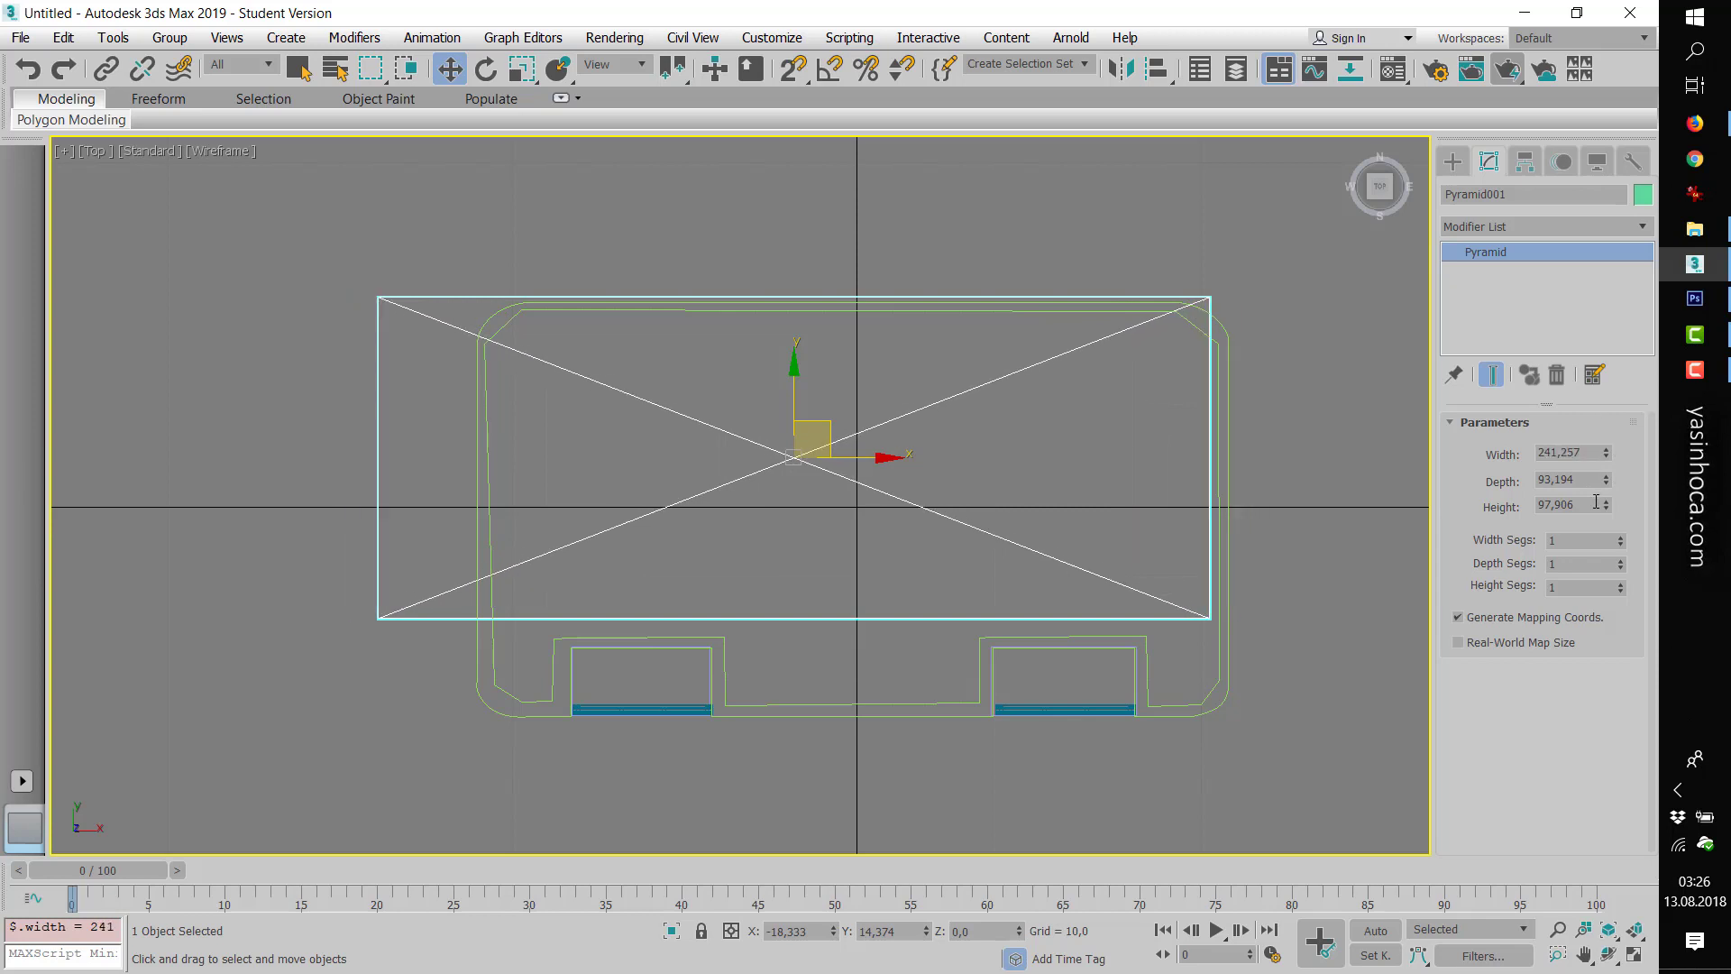
drag(1606, 479, 1606, 444)
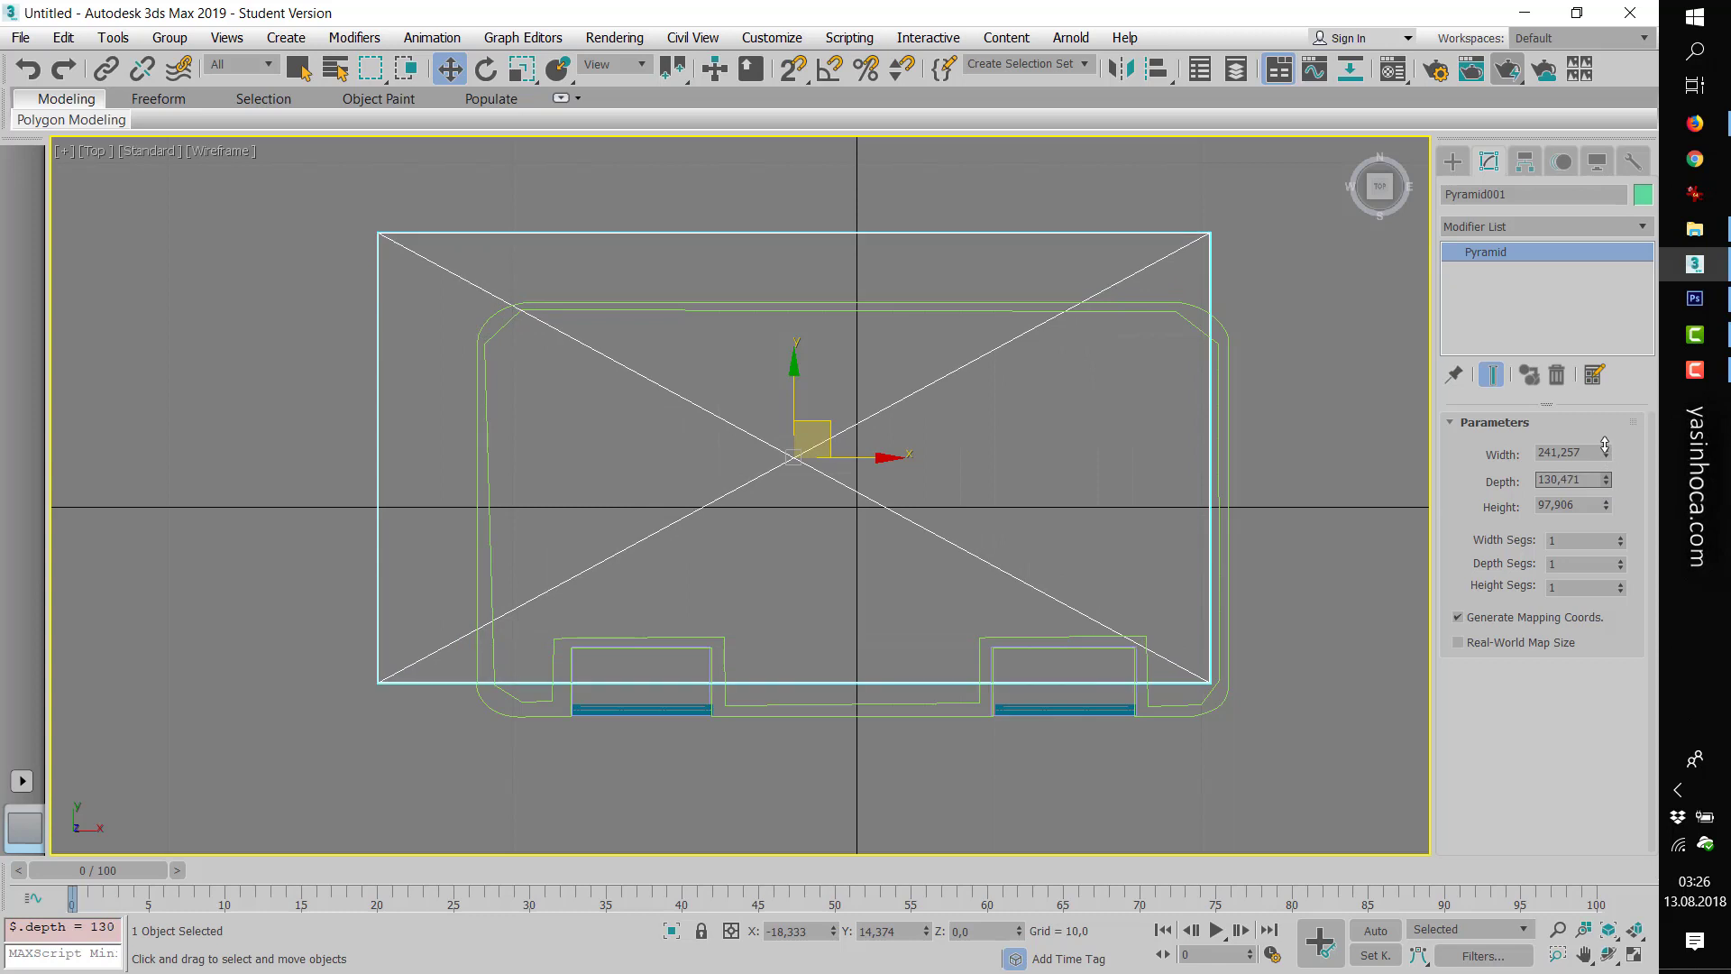
drag(821, 423, 873, 473)
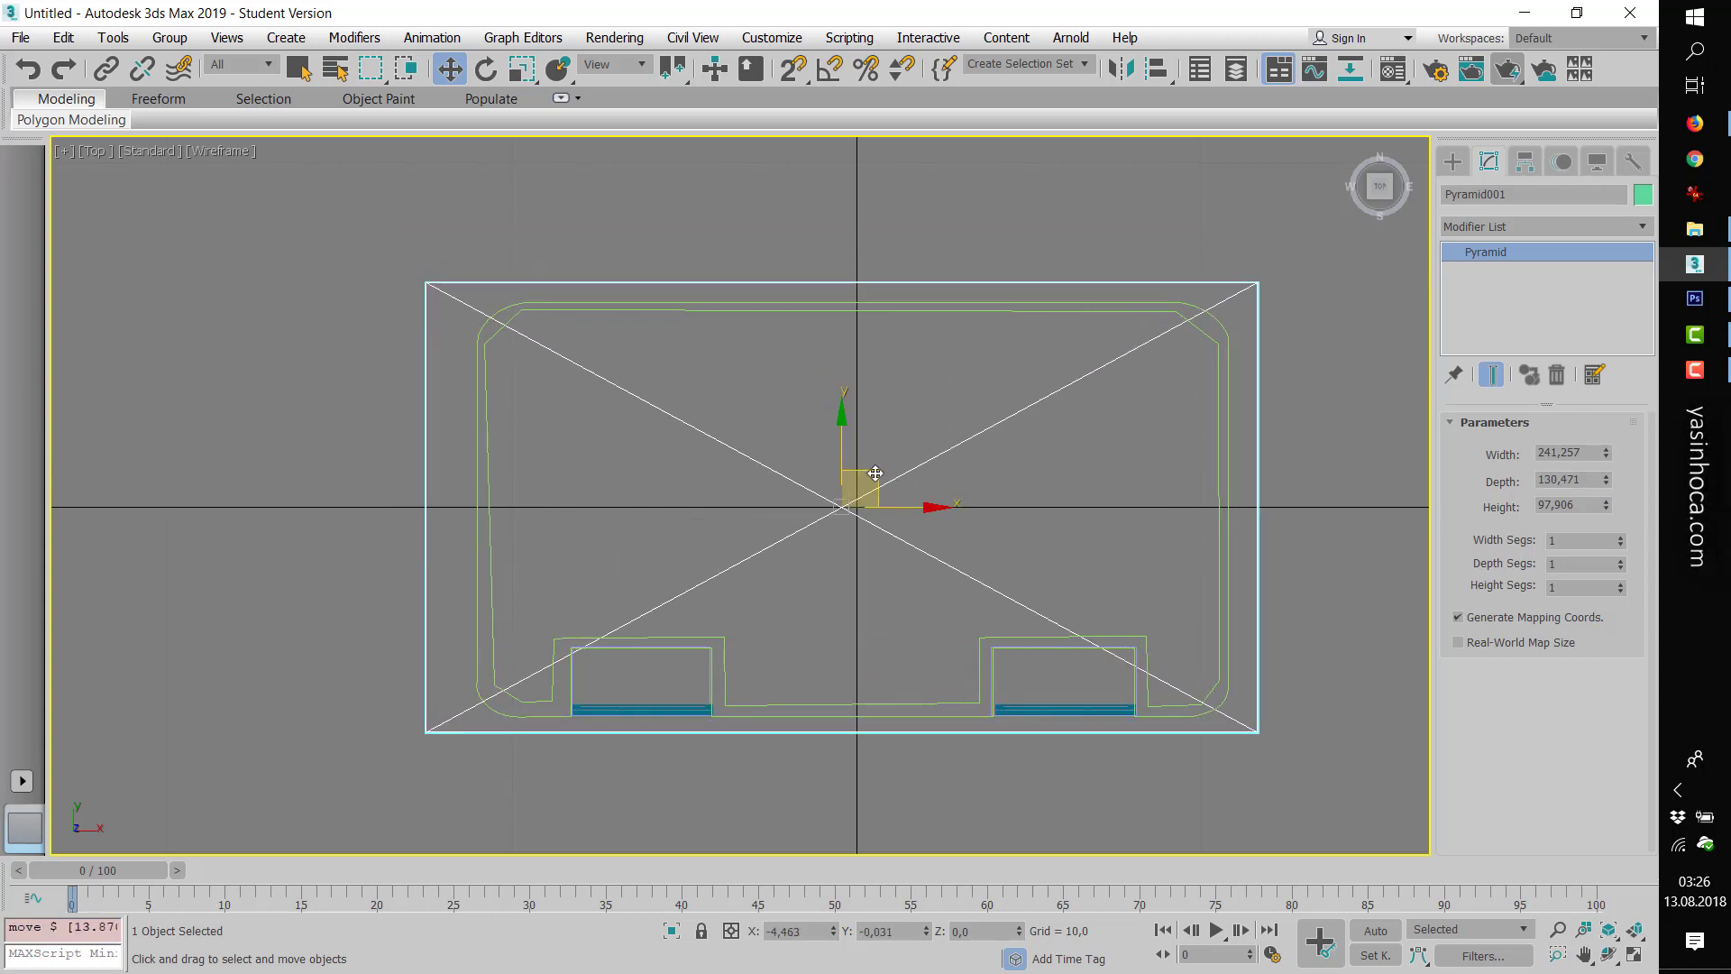
key(p)
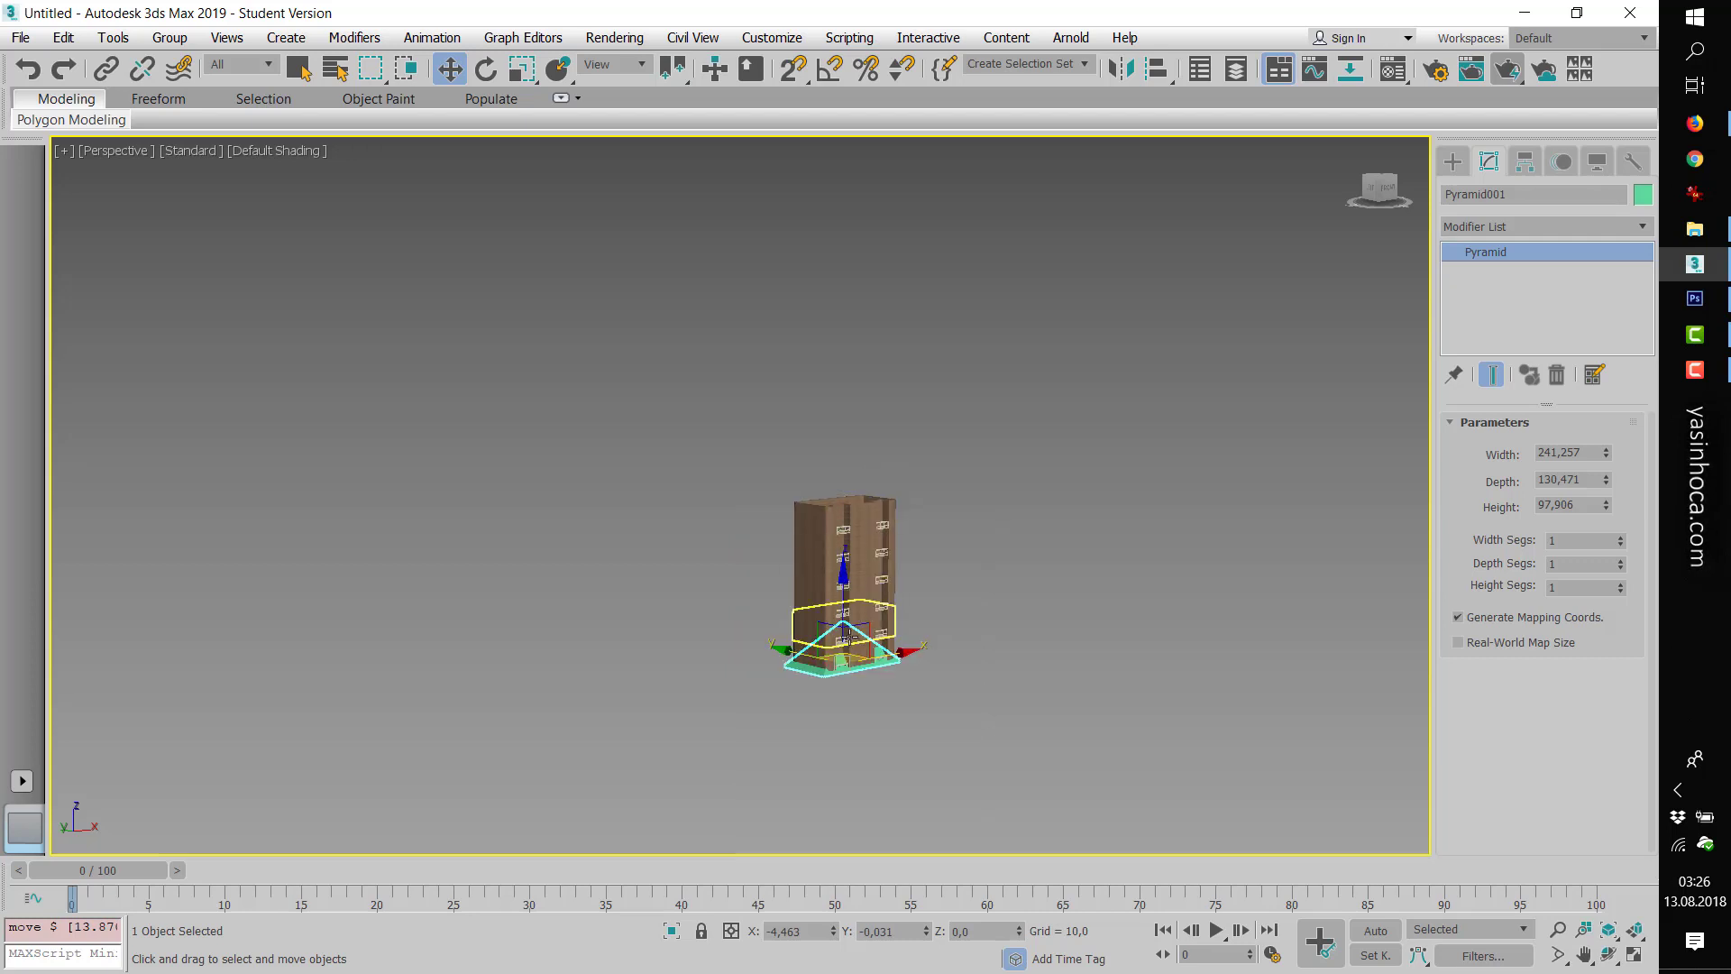
drag(849, 573, 843, 444)
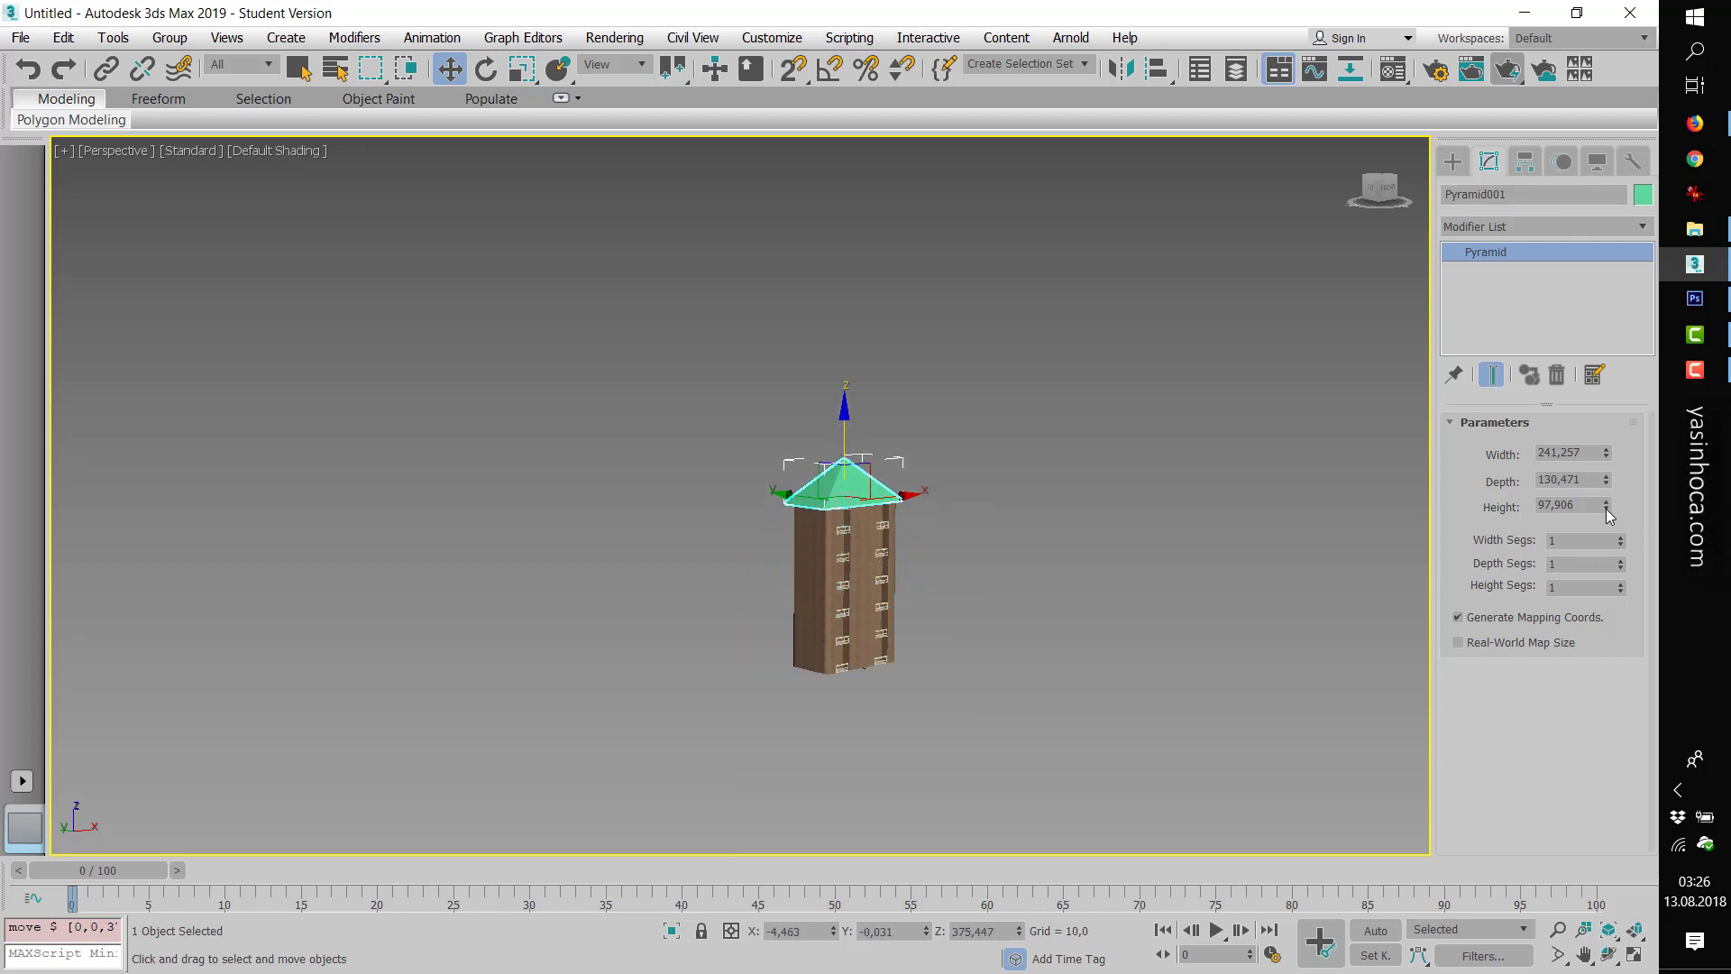
- Flatten the roof to 58,743 high, trim it to 225,323 × 126,596, and align it in Top view
drag(1606, 504, 1582, 546)
scroll(1070, 572, up, 4)
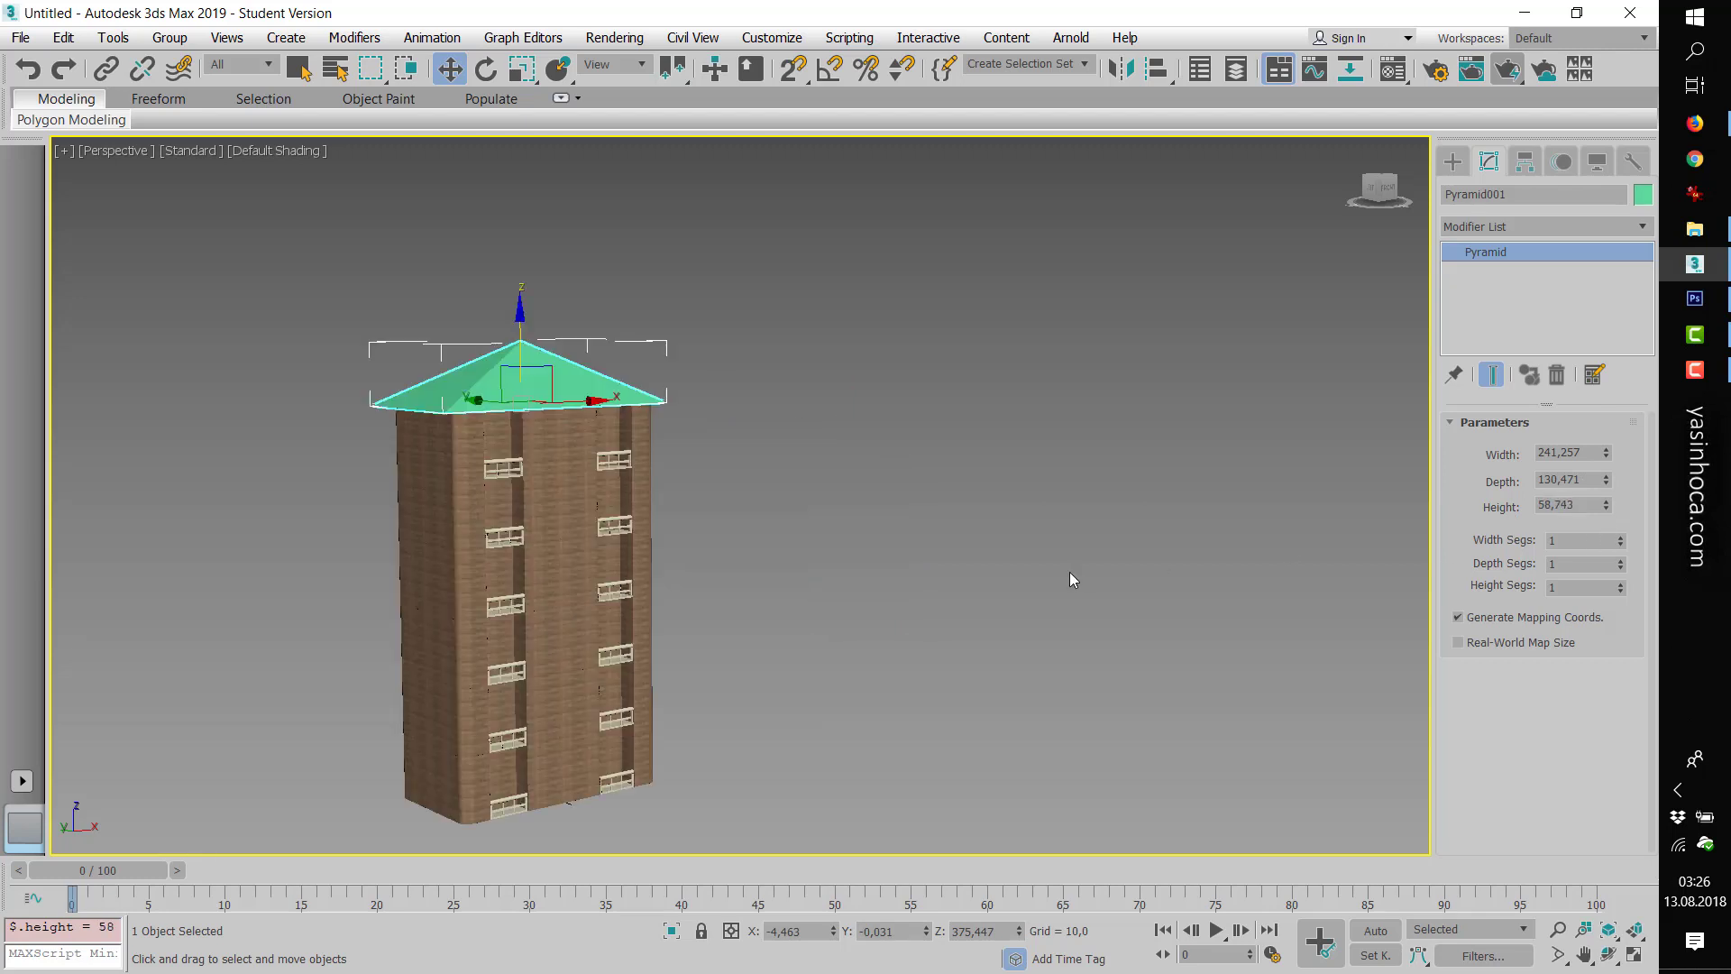
scroll(876, 548, up, 3)
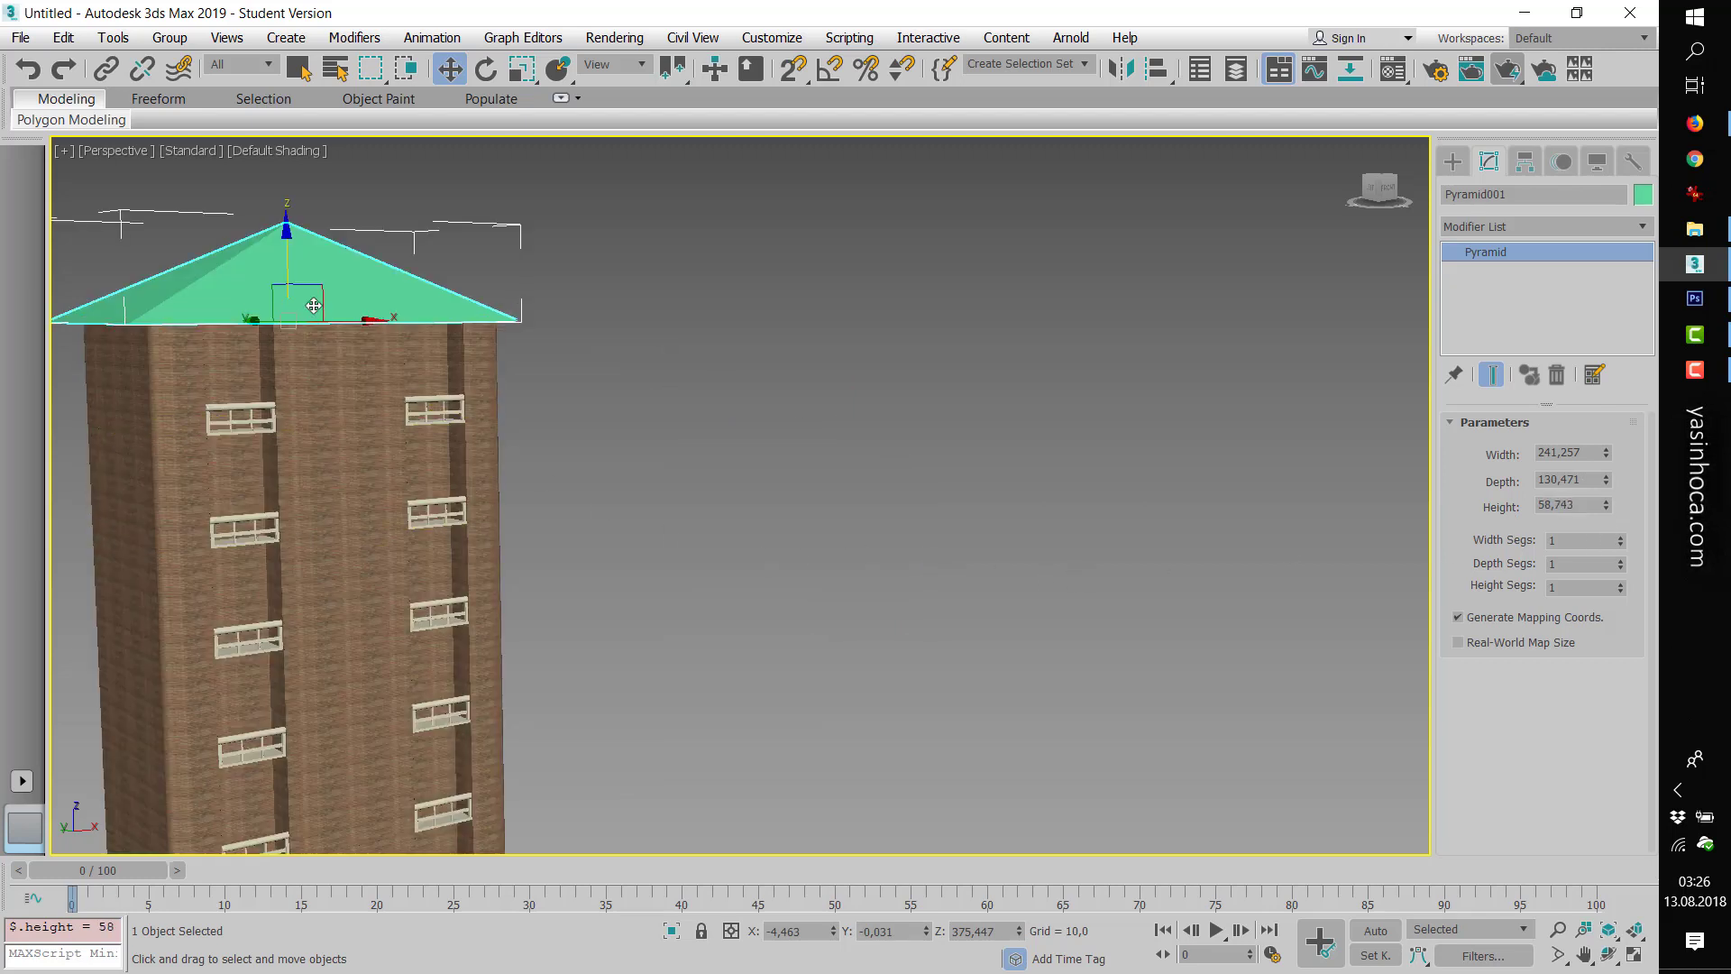
key(t)
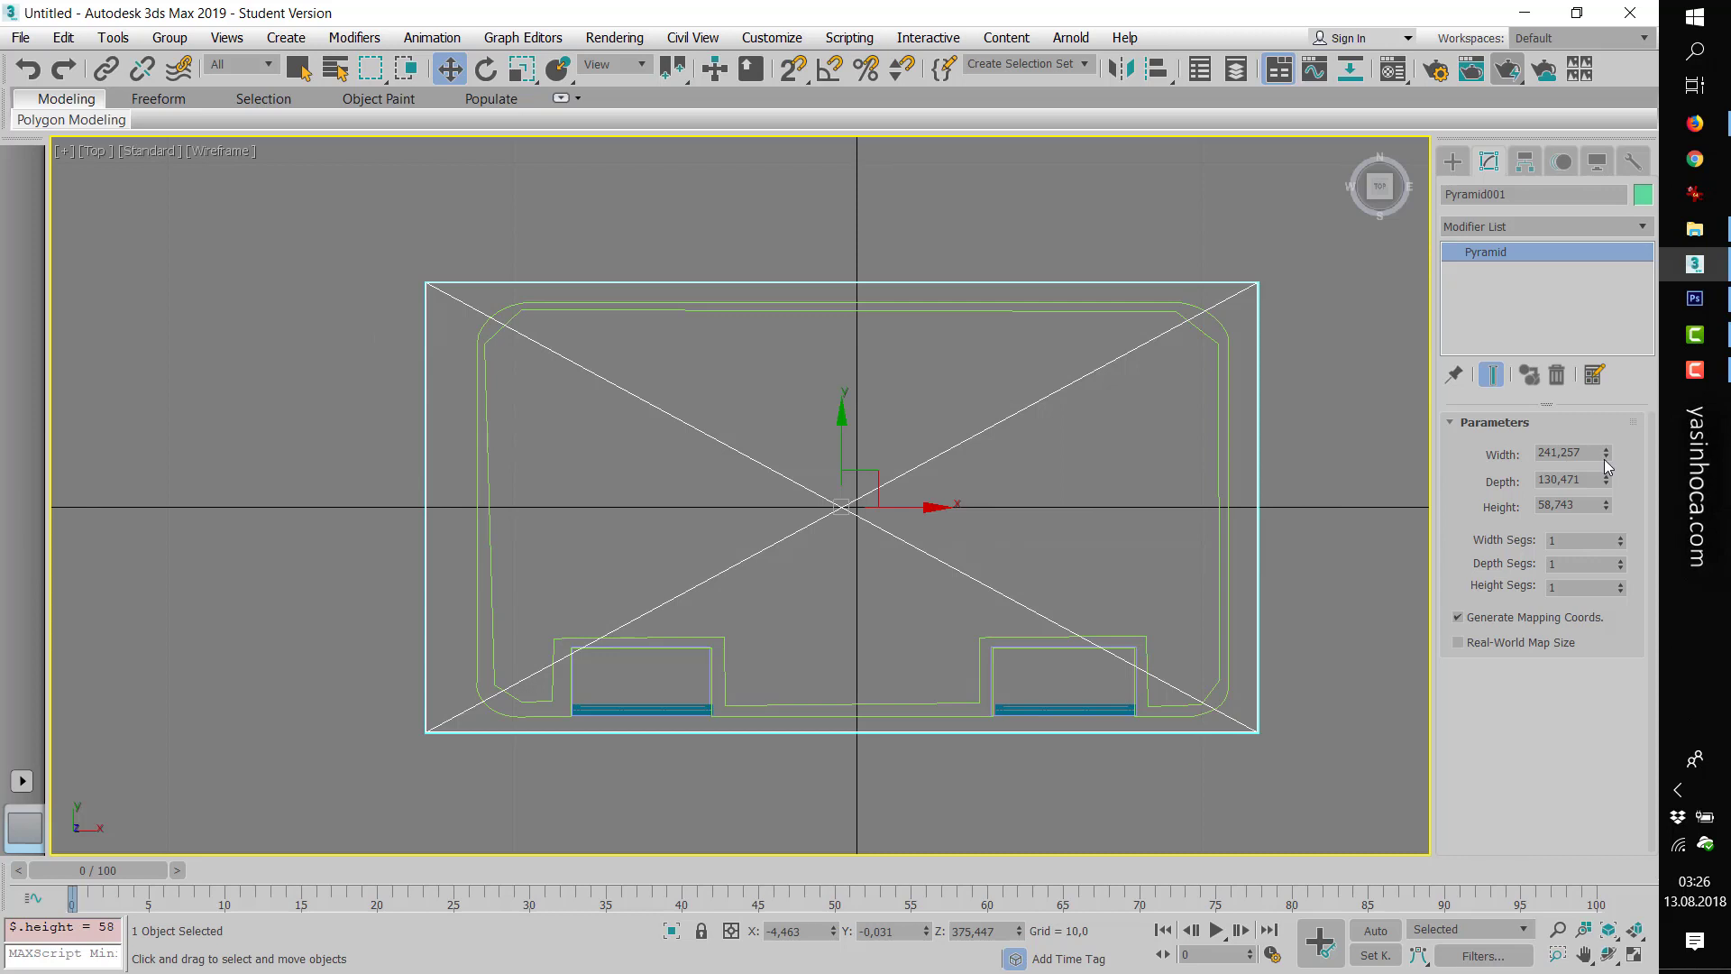
drag(1607, 455, 1615, 461)
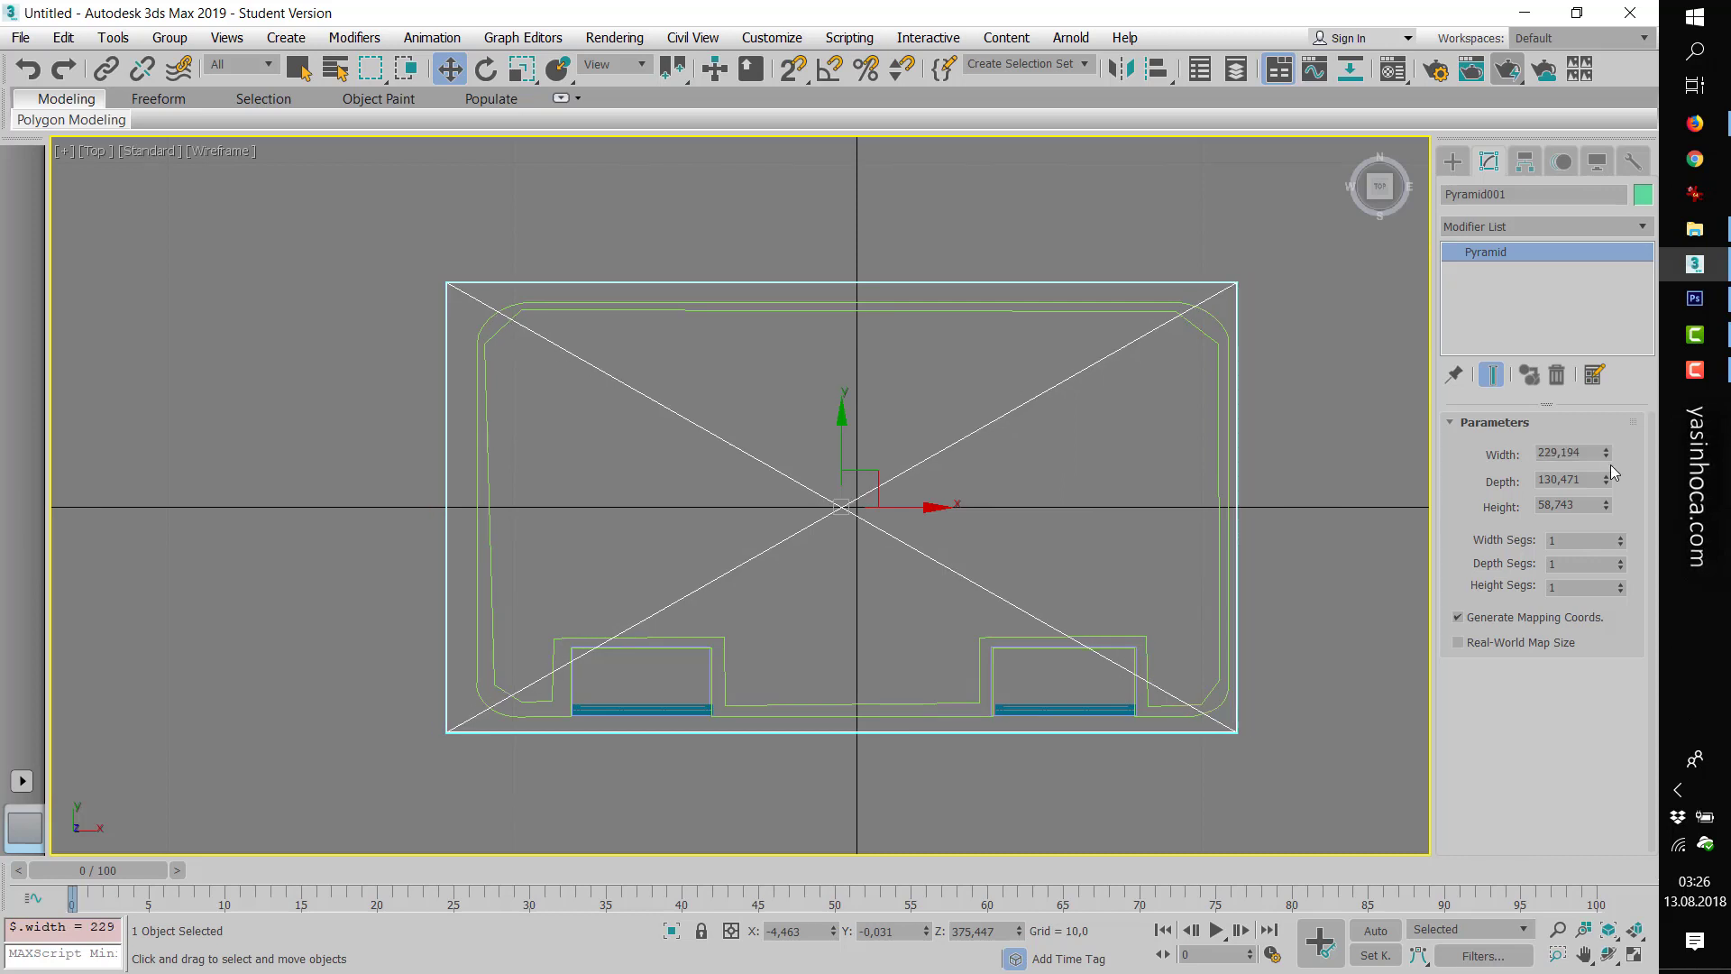
drag(1606, 481, 1585, 481)
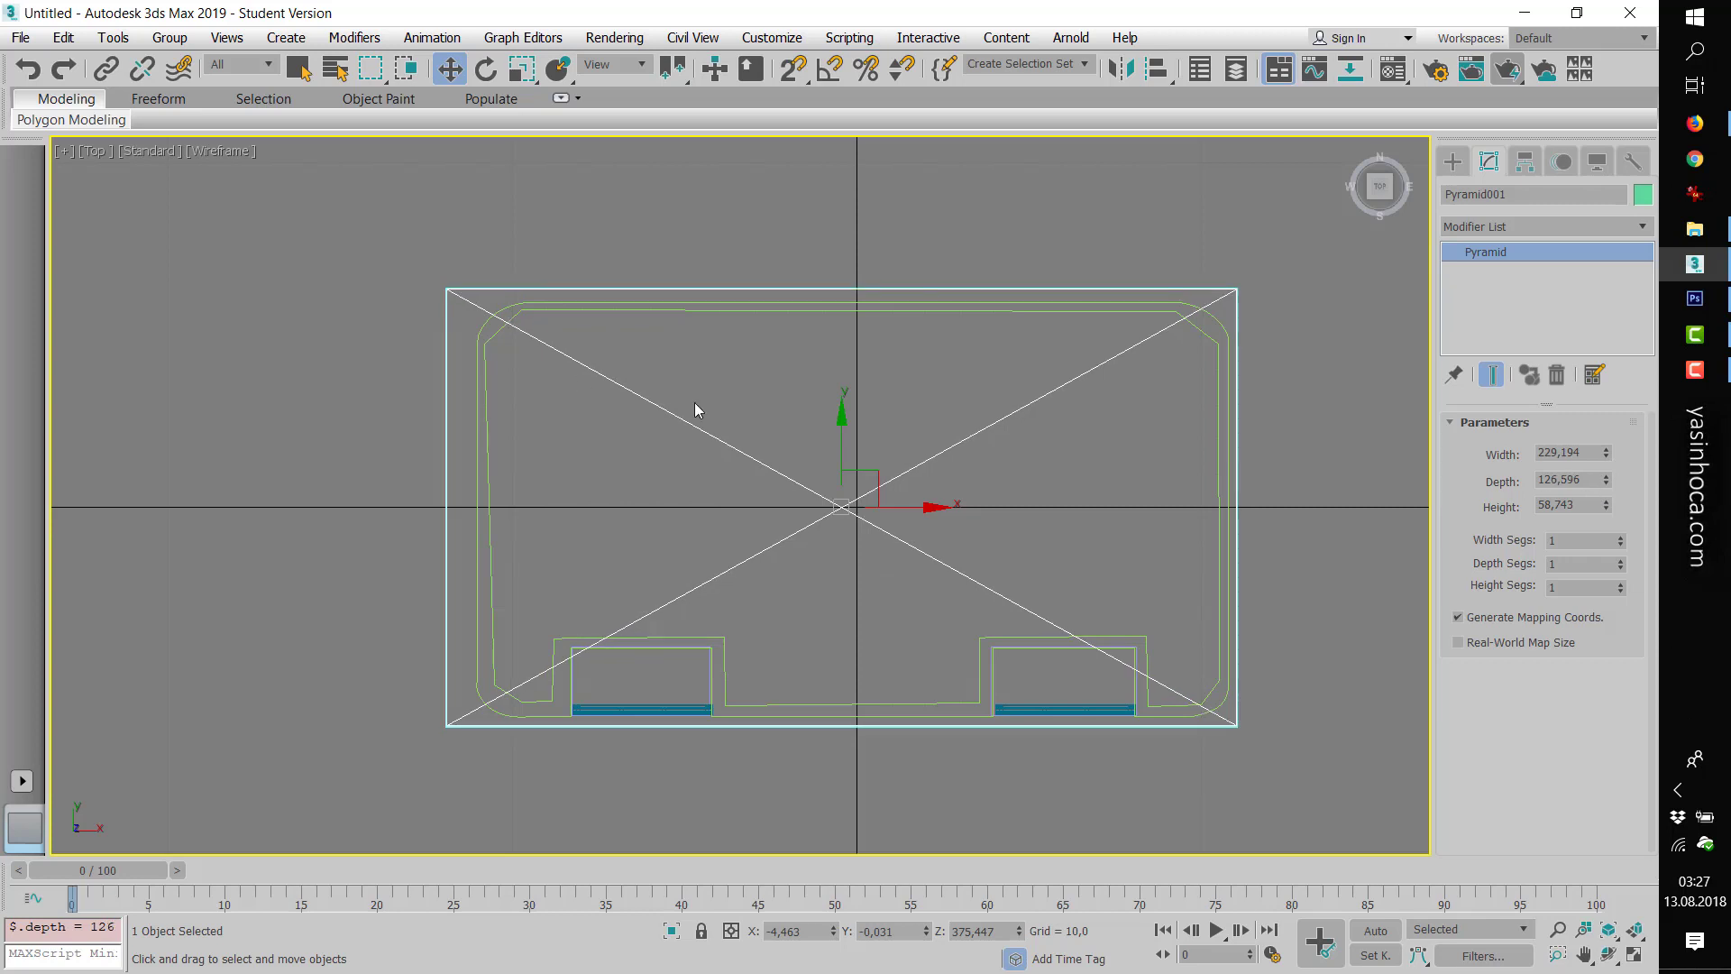
drag(866, 473, 878, 471)
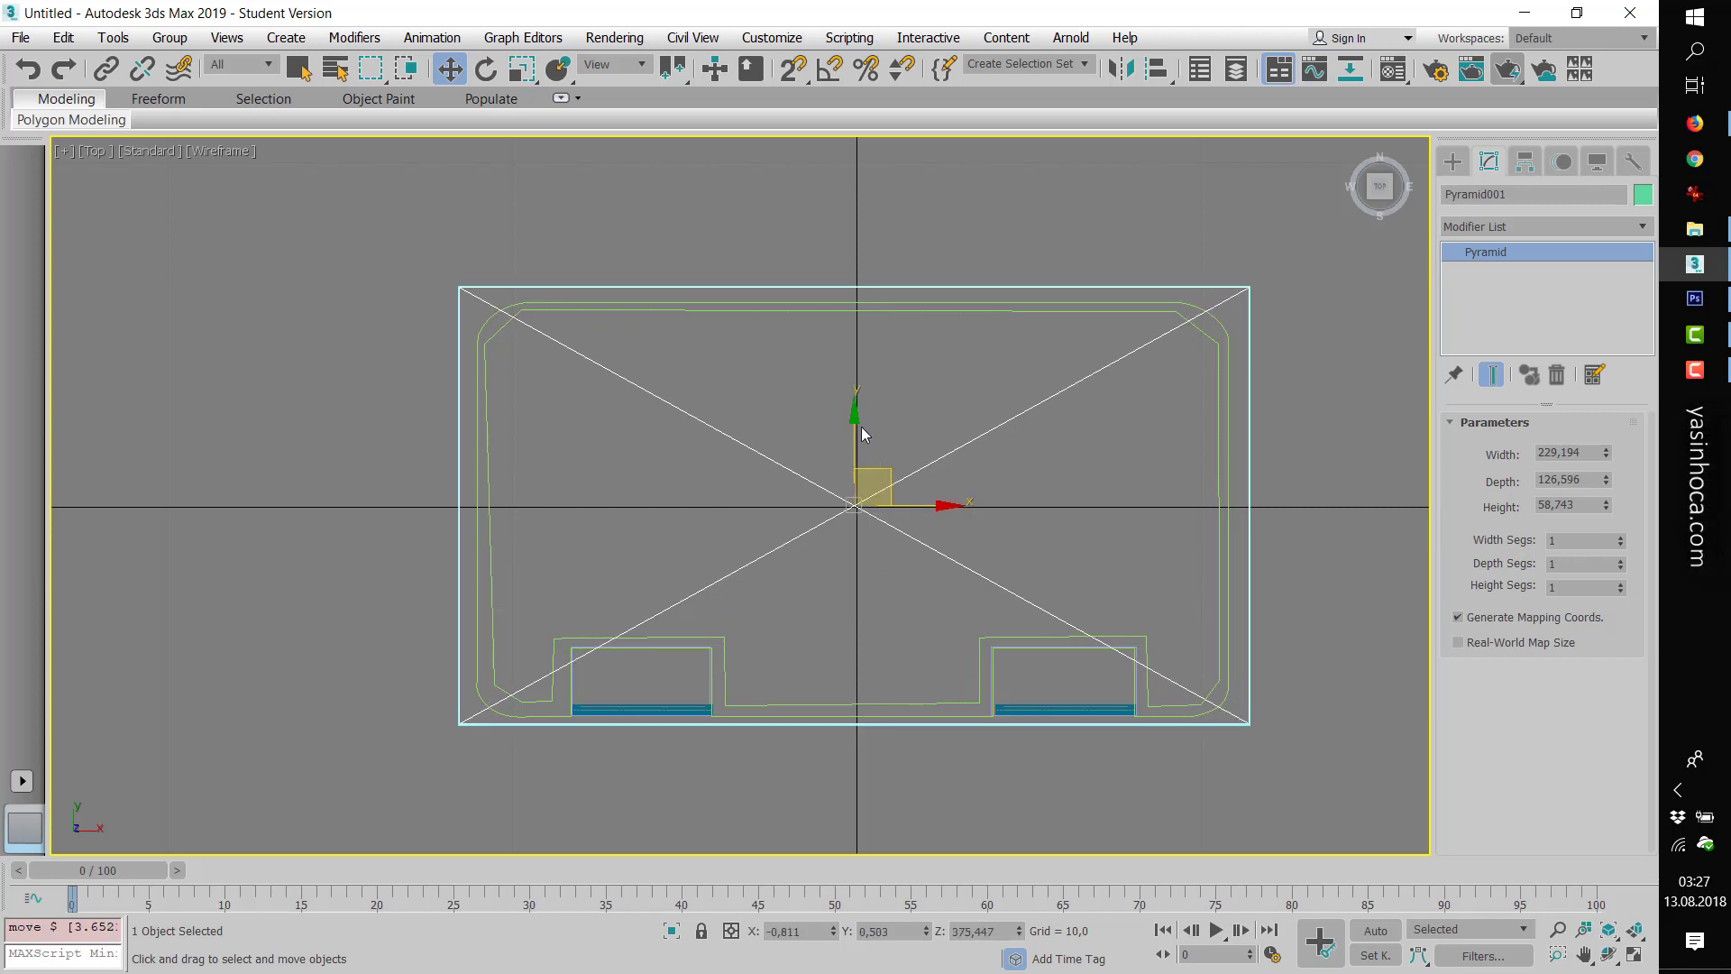
drag(855, 413, 857, 426)
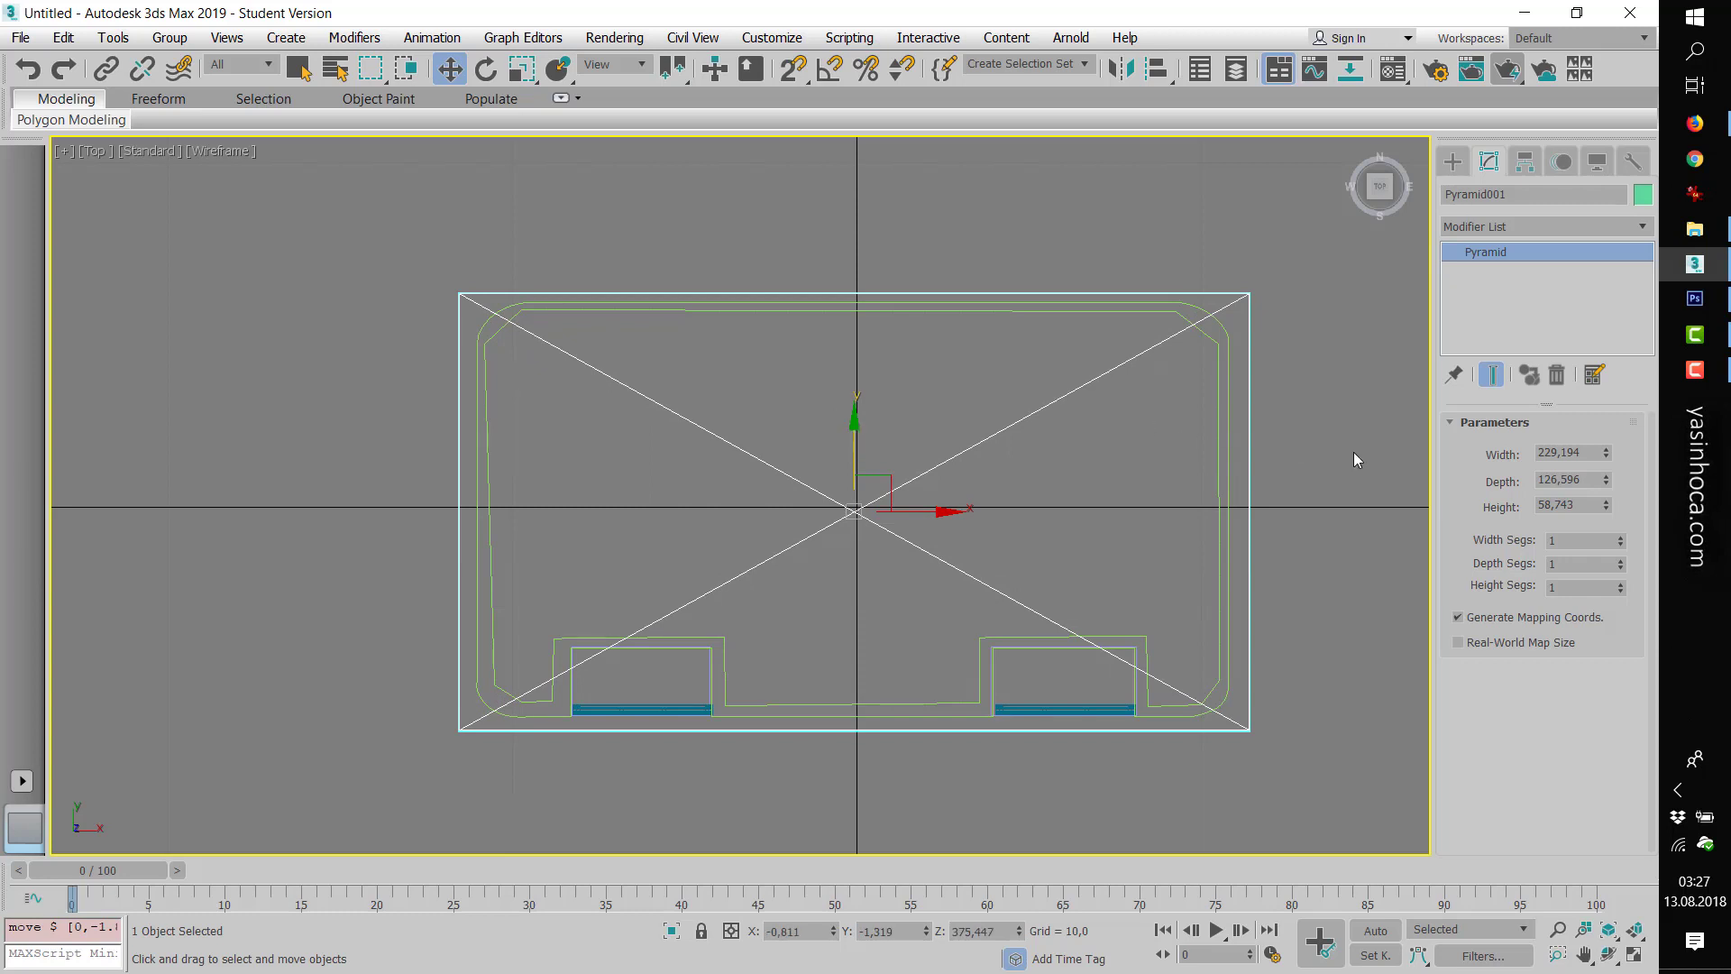
drag(937, 512, 905, 510)
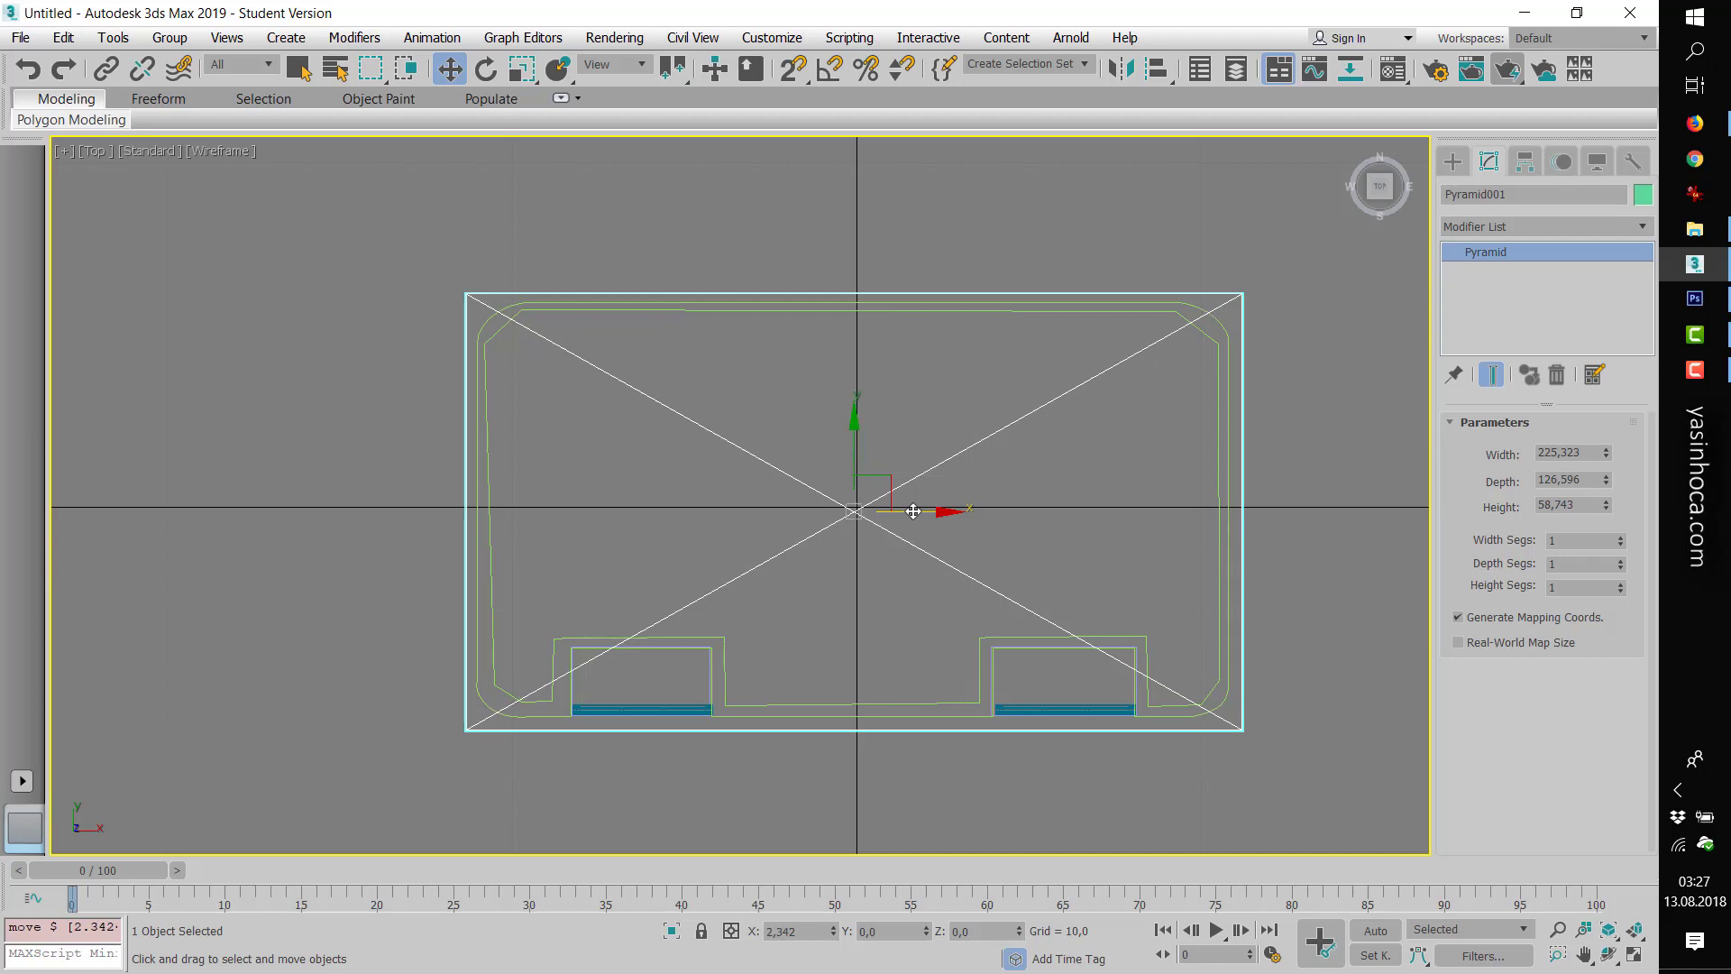
click(1343, 510)
key(p)
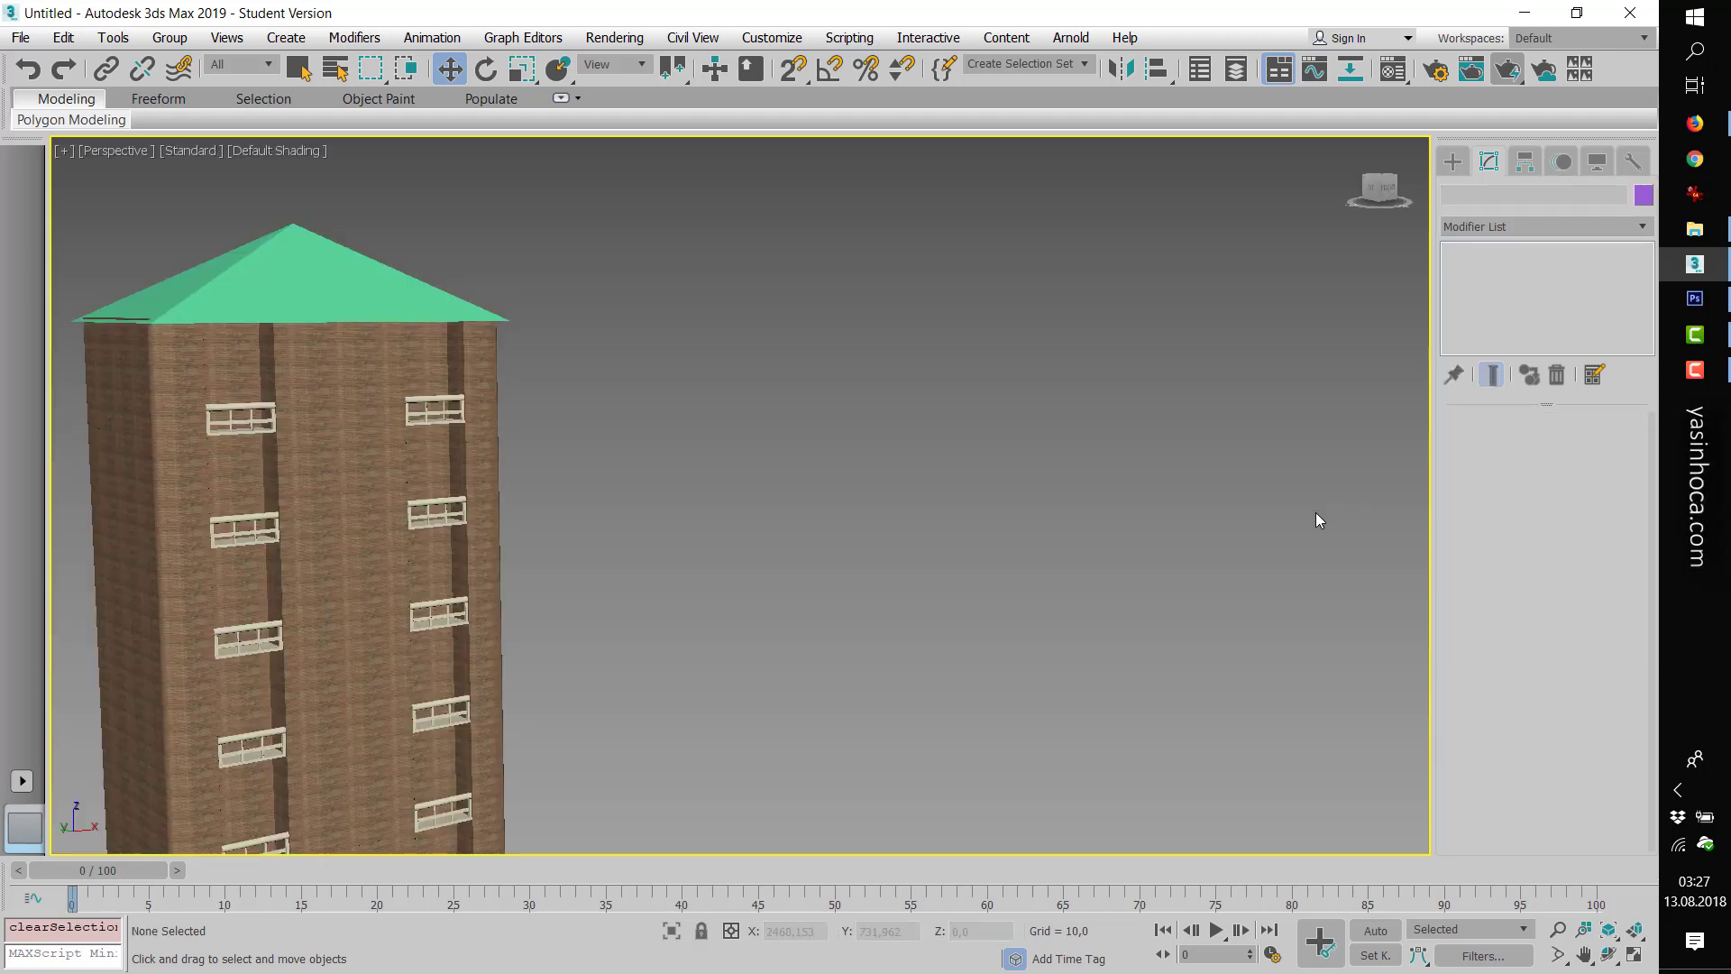
scroll(678, 593, down, 3)
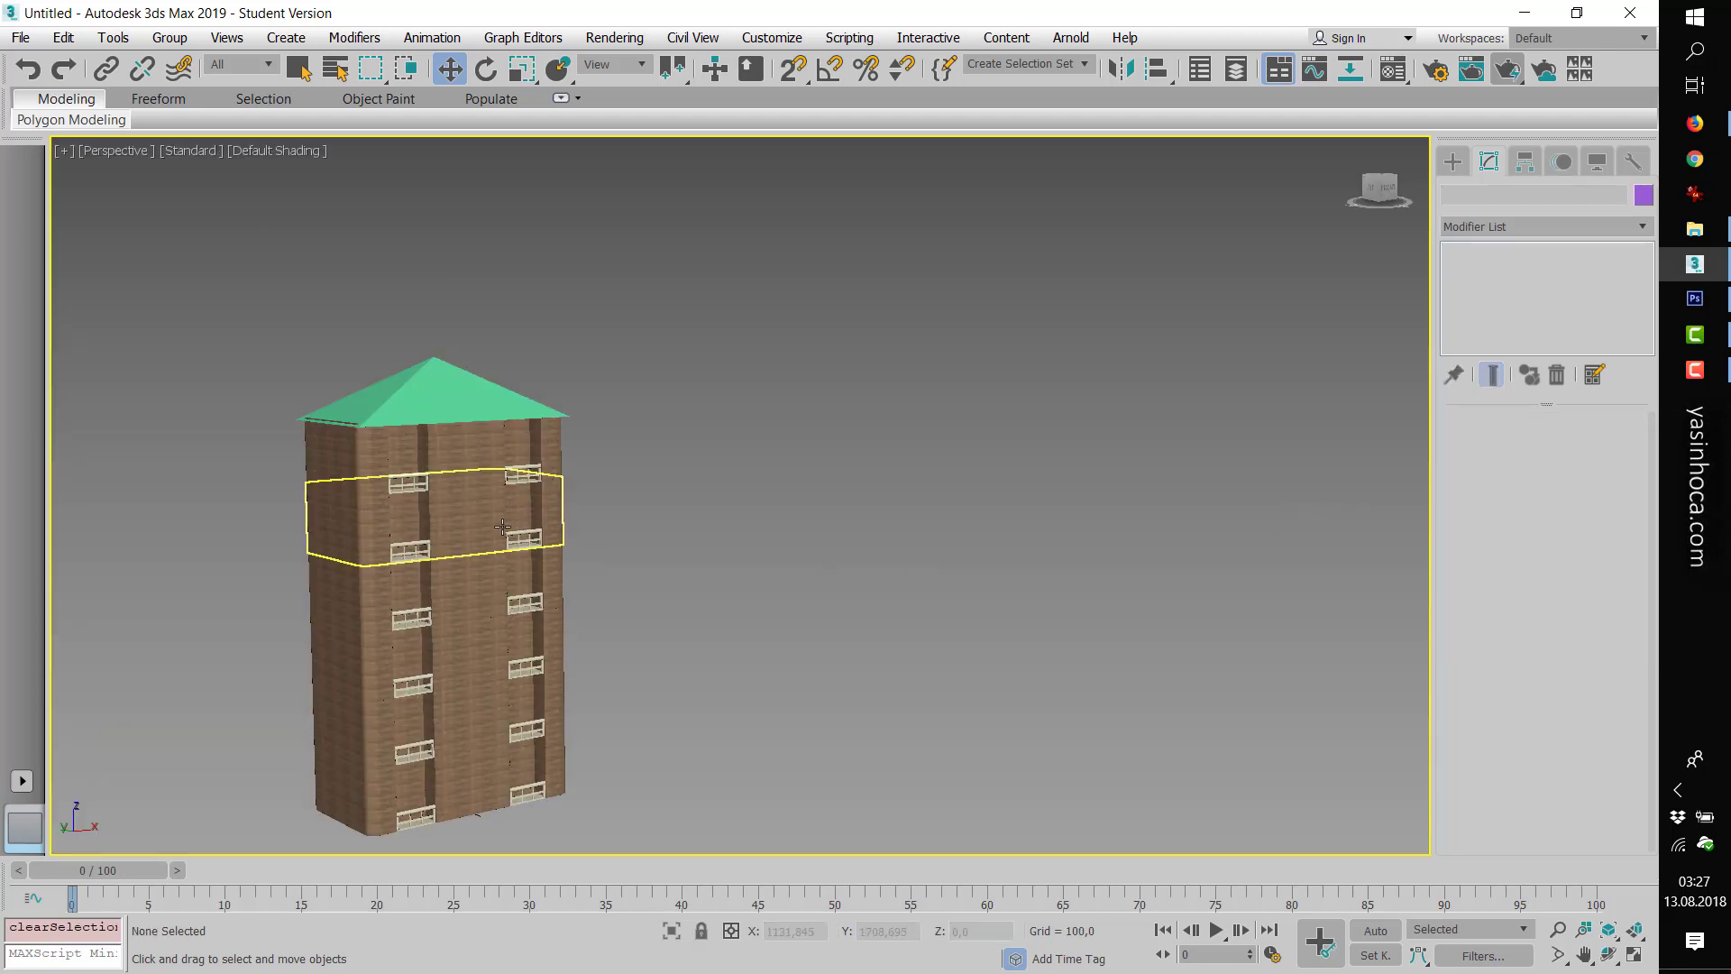
scroll(502, 480, up, 3)
scroll(451, 505, up, 3)
scroll(168, 449, down, 2)
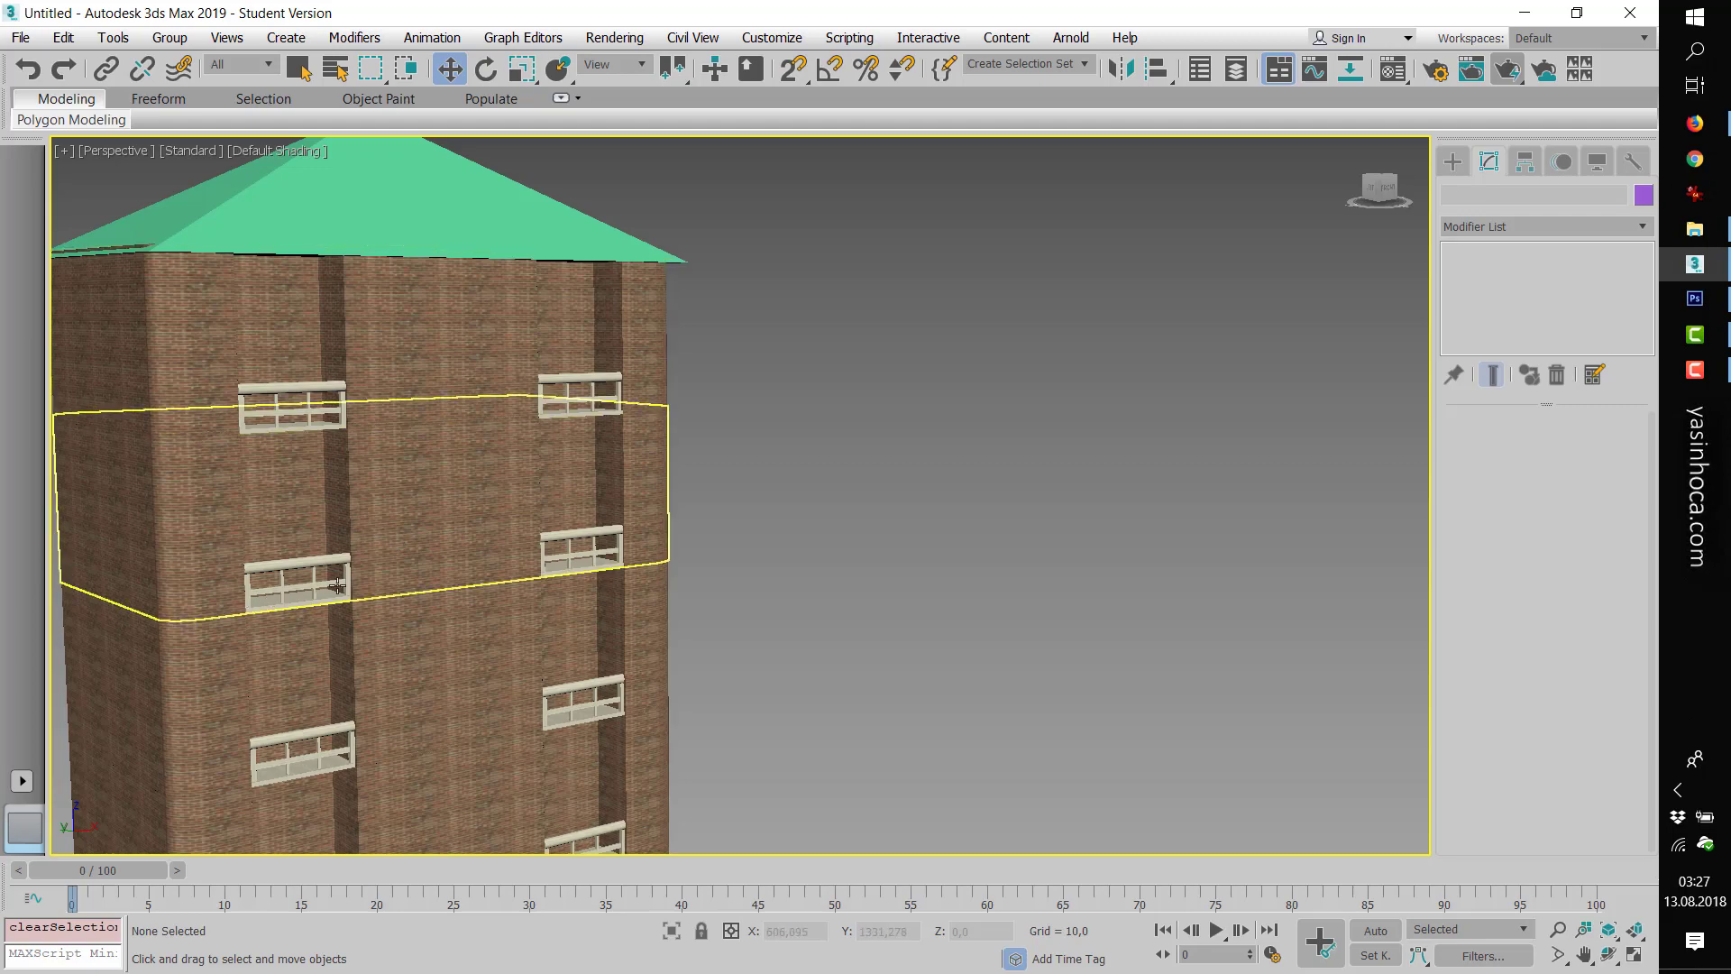
scroll(388, 523, down, 3)
scroll(388, 568, up, 2)
scroll(357, 620, up, 3)
scroll(357, 620, up, 1)
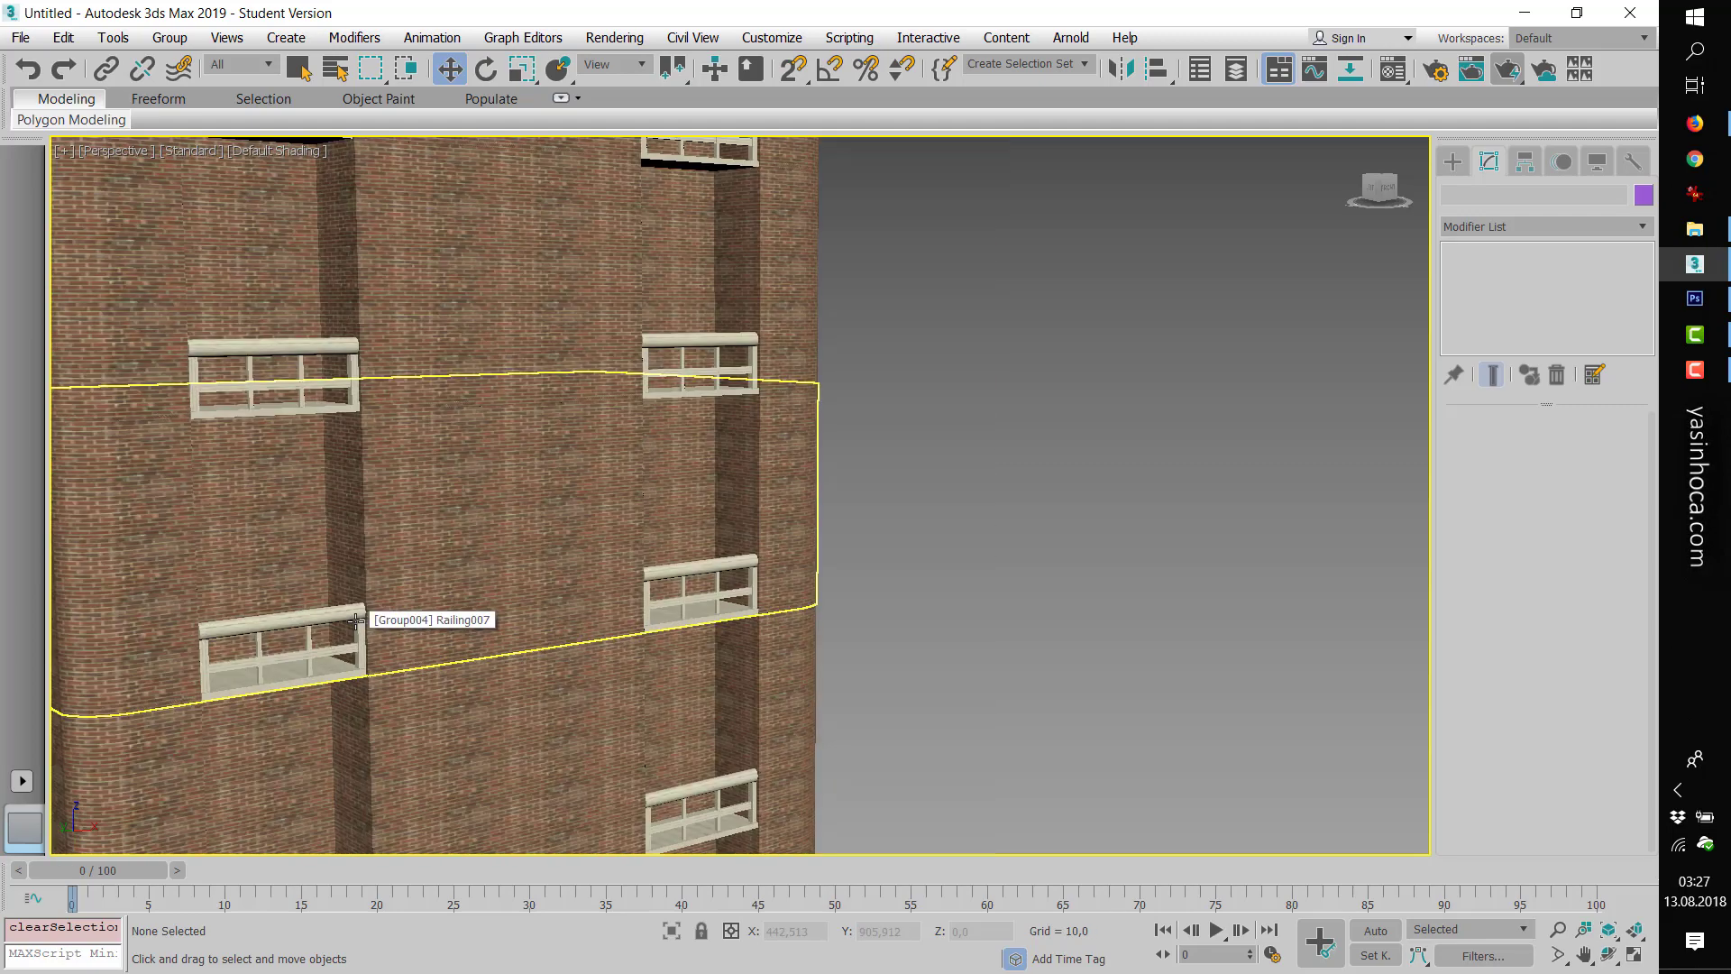
scroll(361, 618, up, 3)
scroll(665, 600, up, 3)
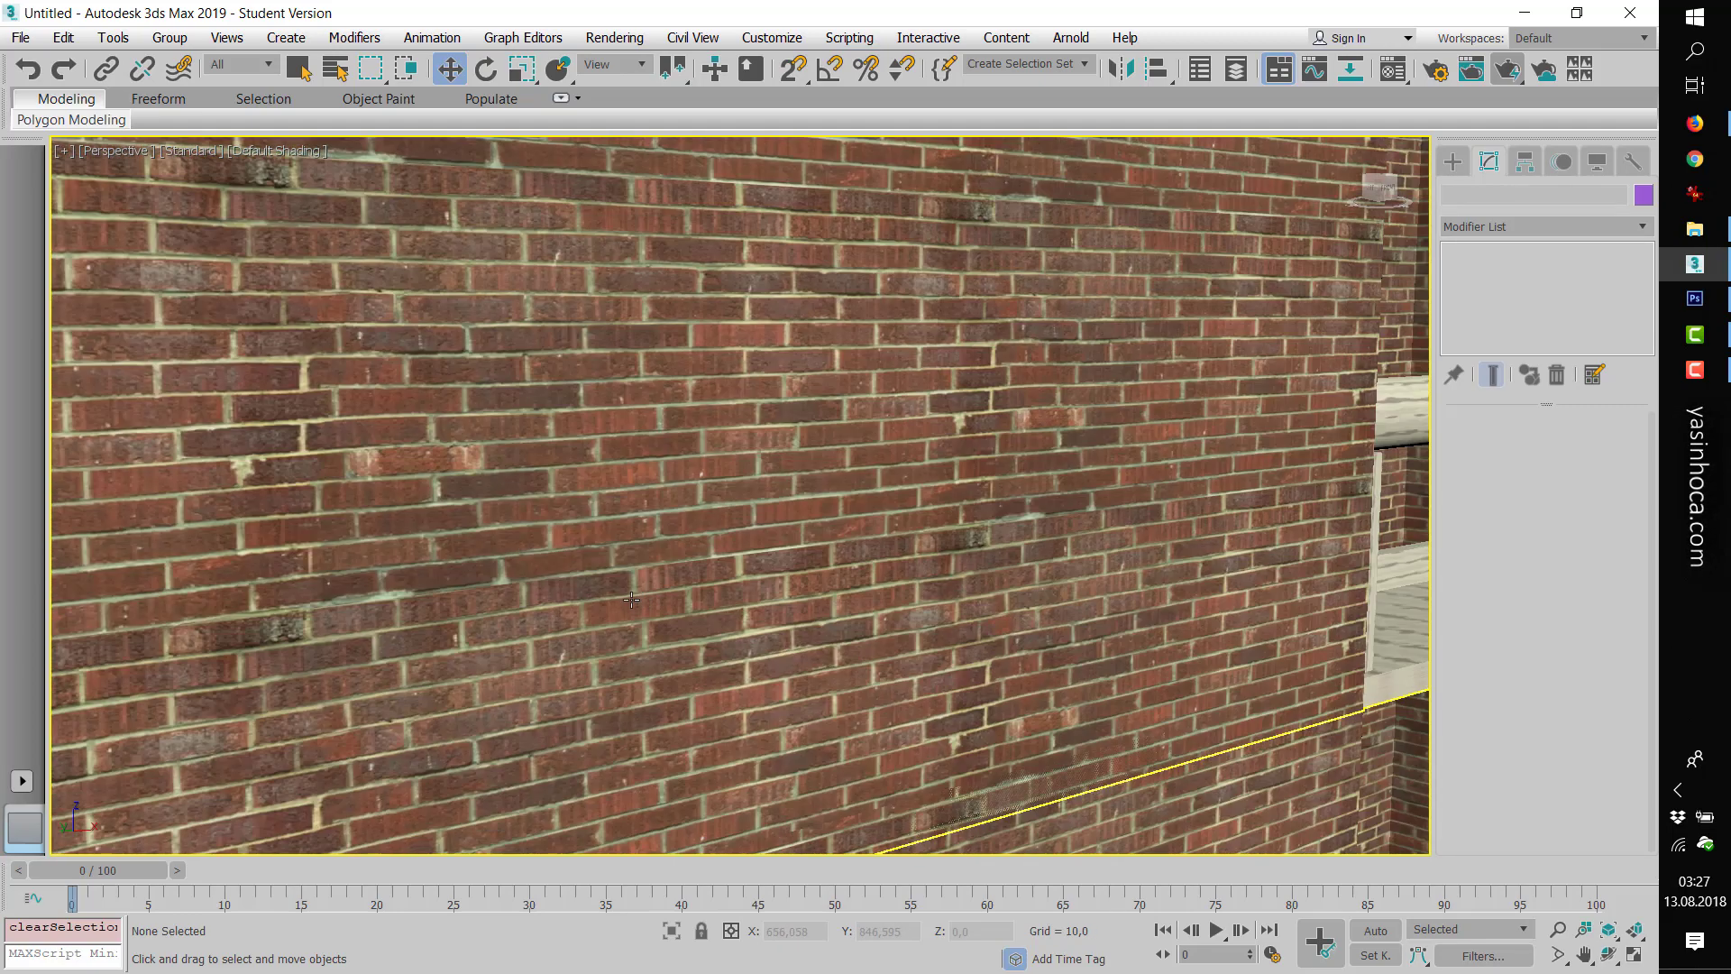
key(z)
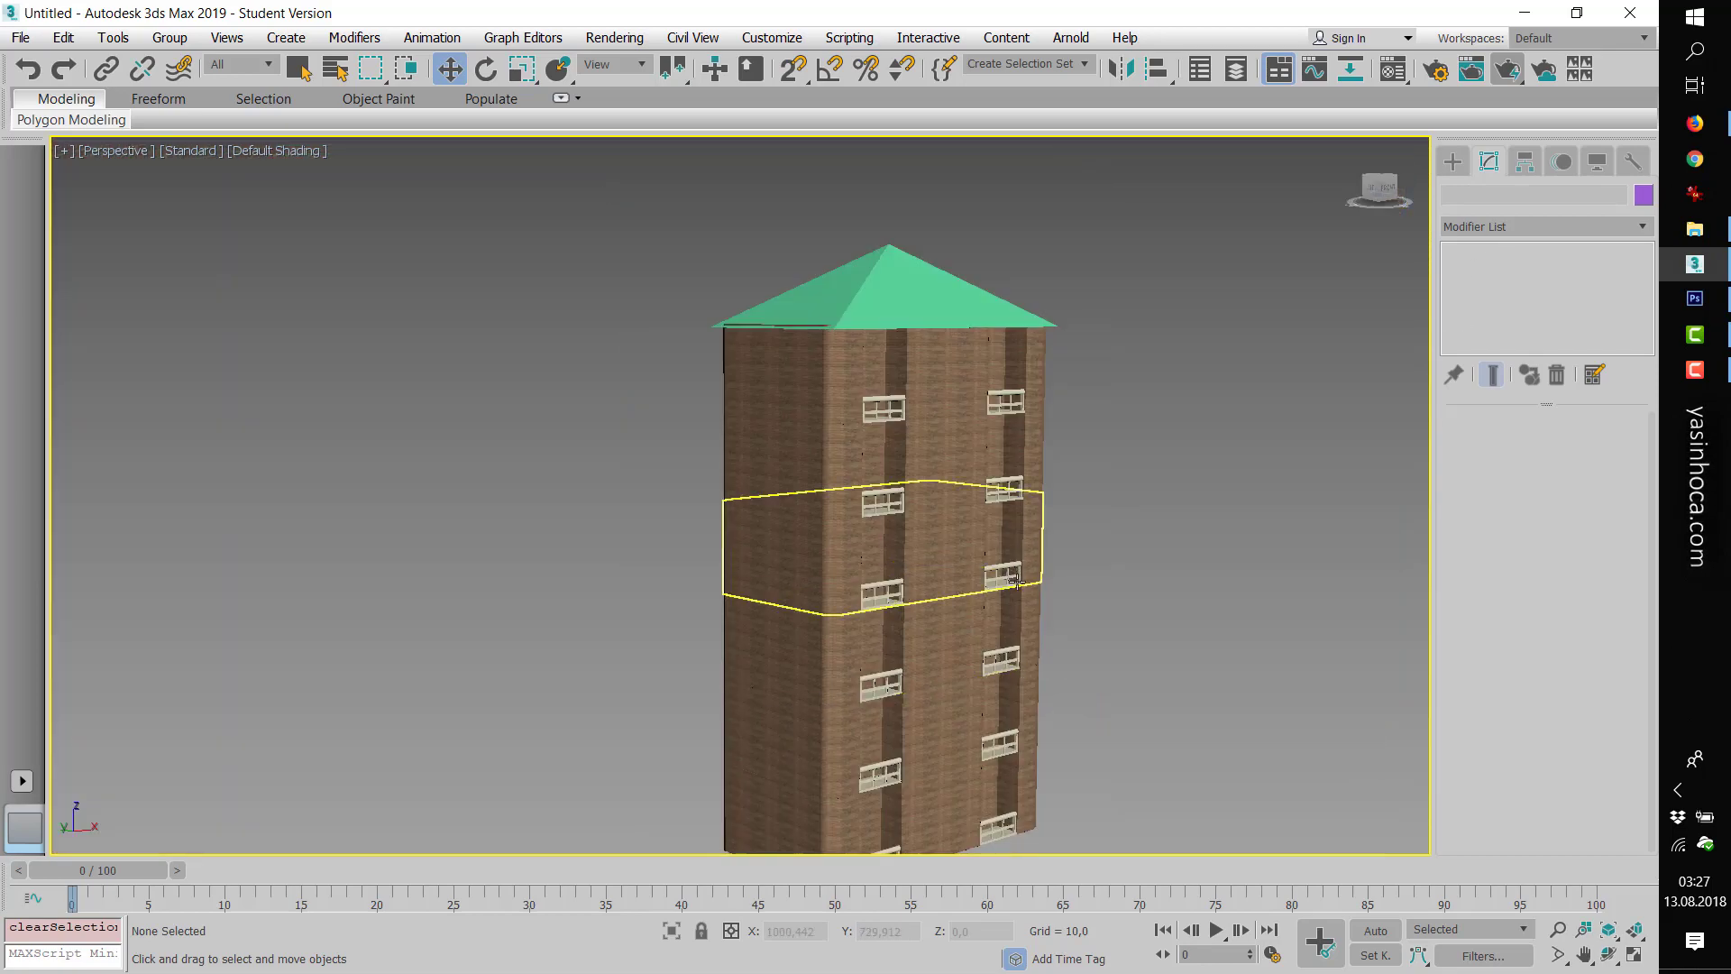